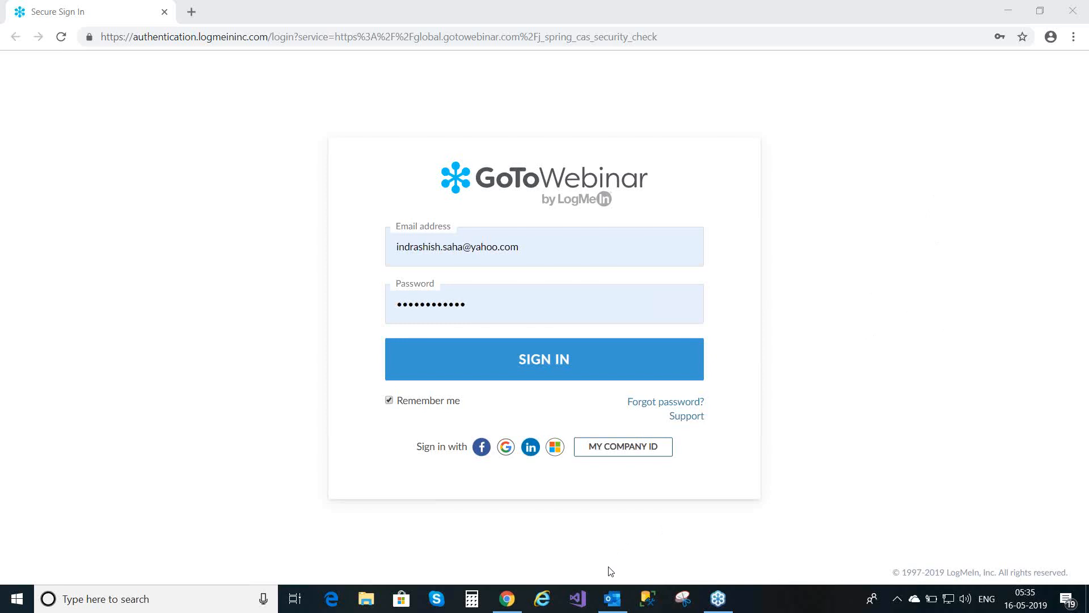
Switch to Visual Studio and open the existing solution Integration Services Project2.sln from the Integration Services Project2 folder.
{"action": "left_click", "coordinate": [589, 600]}
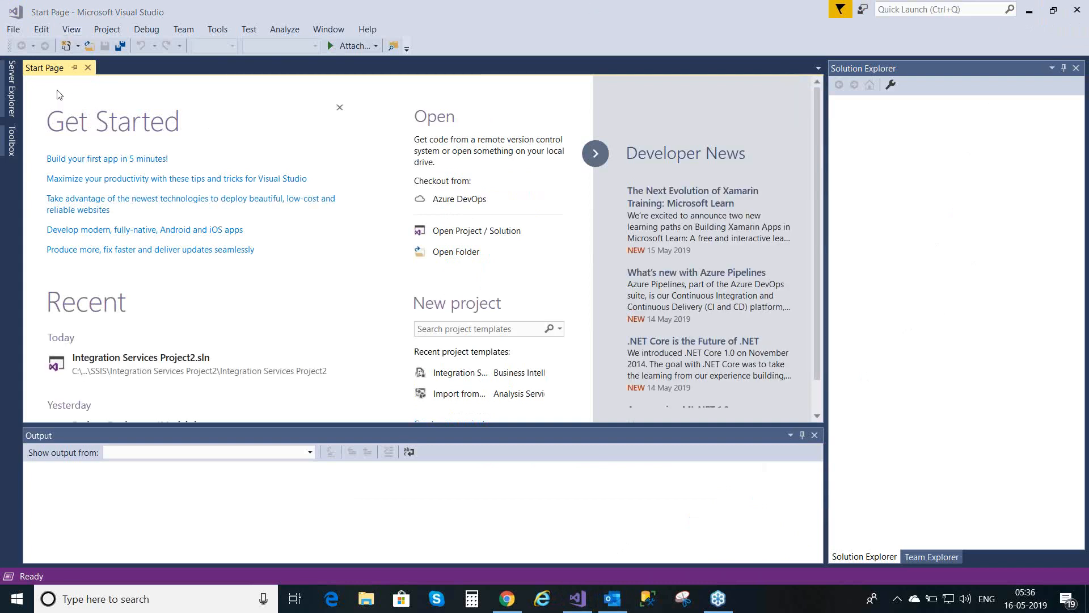
{"action": "left_click", "coordinate": [13, 32]}
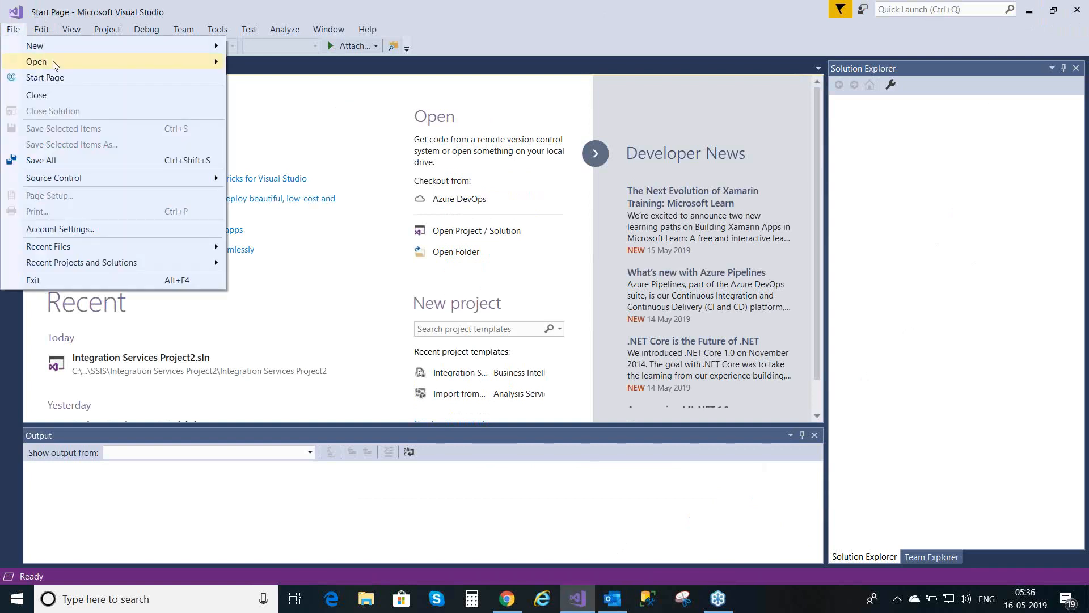
{"action": "mouse_move", "coordinate": [55, 65]}
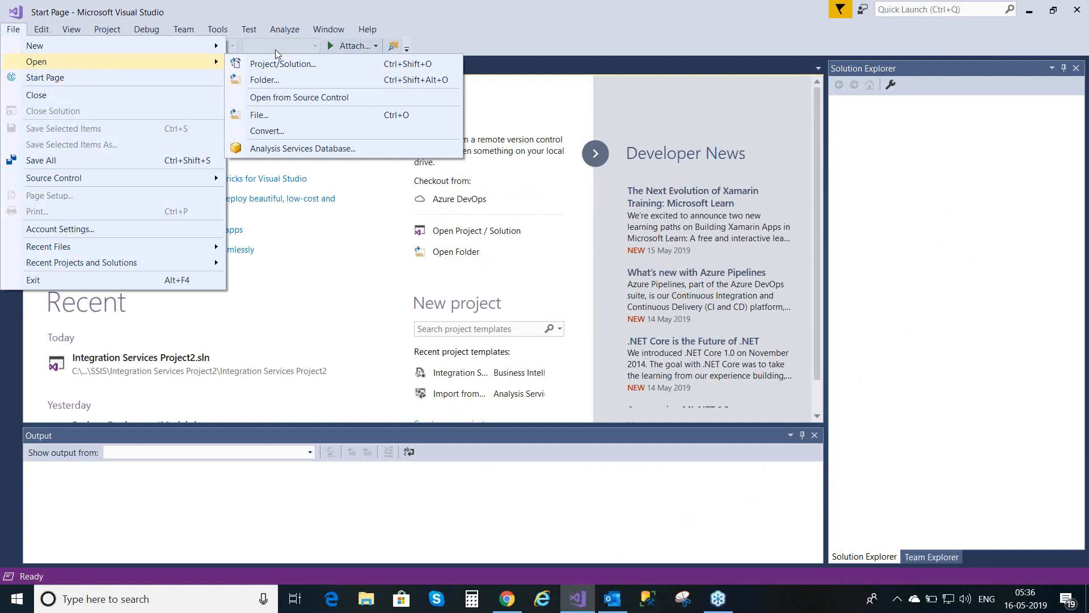
{"action": "left_click", "coordinate": [278, 65]}
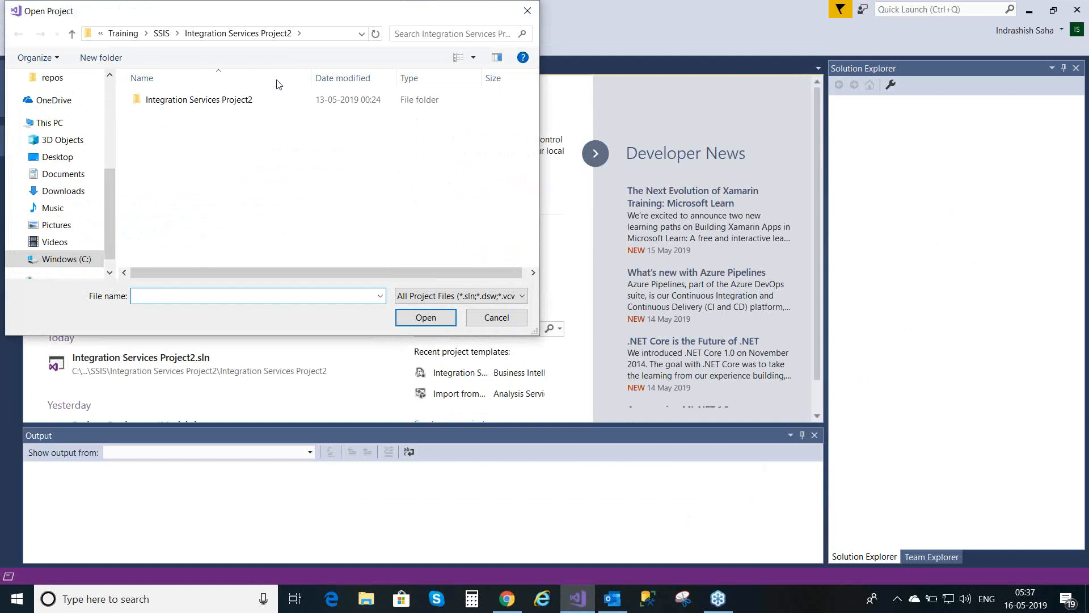
{"action": "double_click", "coordinate": [215, 107]}
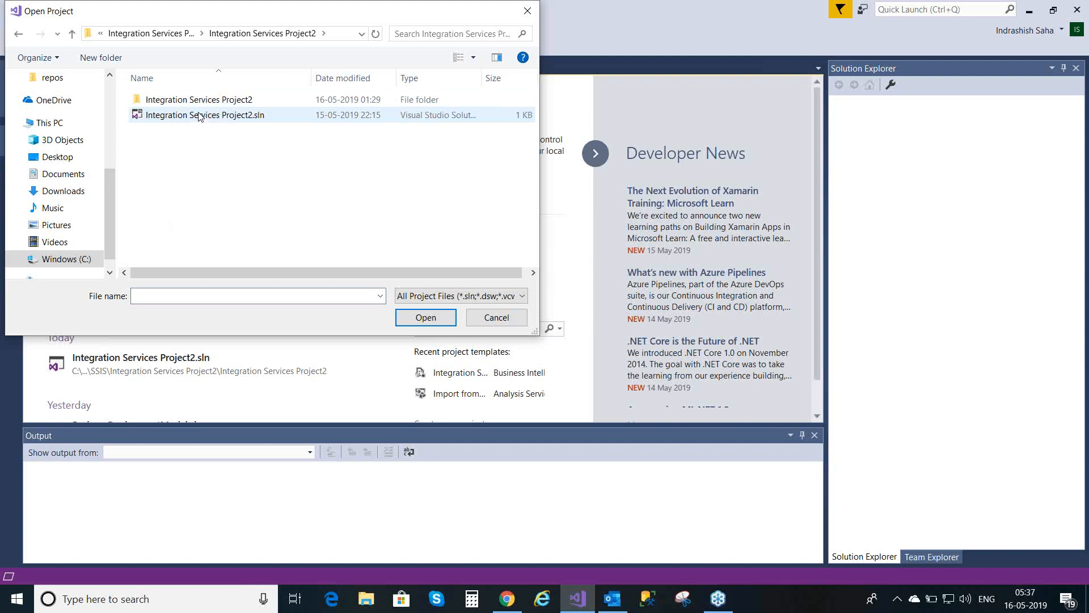
{"action": "left_click", "coordinate": [200, 116]}
{"action": "double_click", "coordinate": [200, 117]}
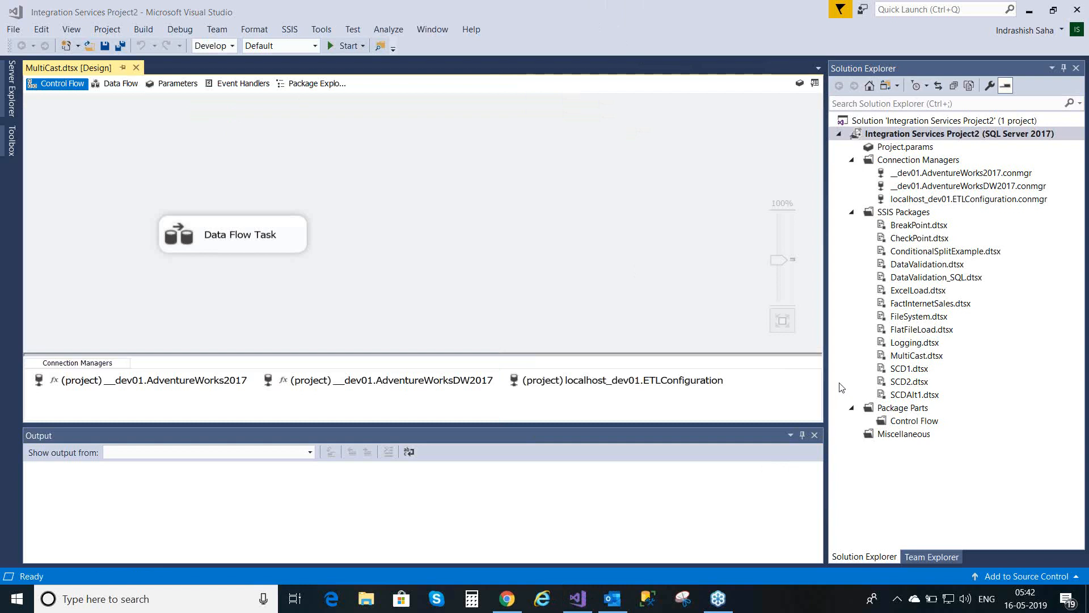
Add a new SSIS package to the project's SSIS Packages folder.
{"action": "right_click", "coordinate": [914, 212]}
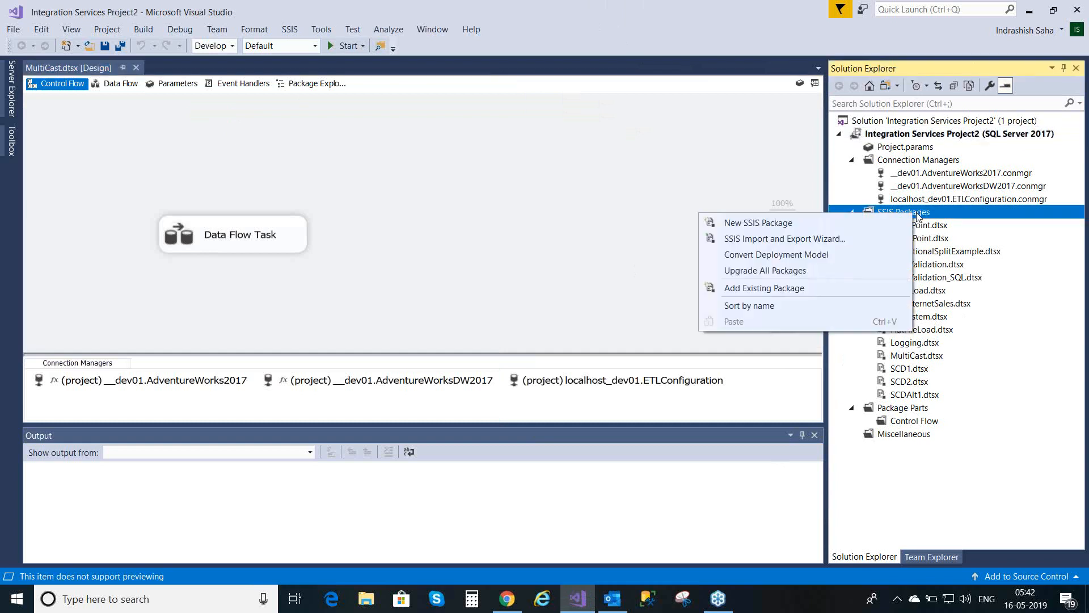
{"action": "left_click", "coordinate": [834, 224]}
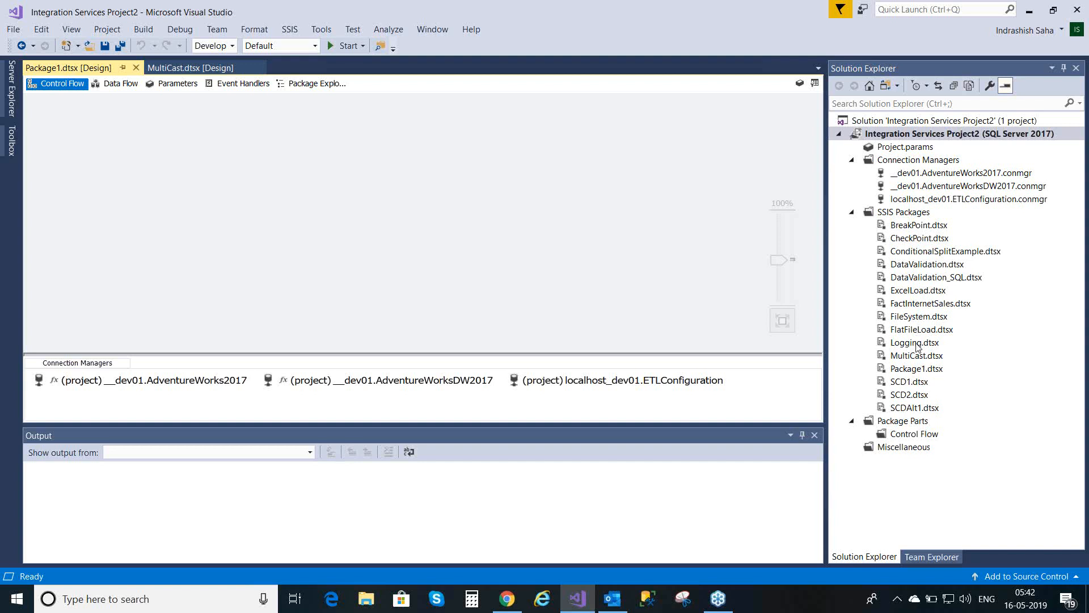
Try to rename the package Package1.dtsx as FileSystem.dtsx.
{"action": "right_click", "coordinate": [919, 372]}
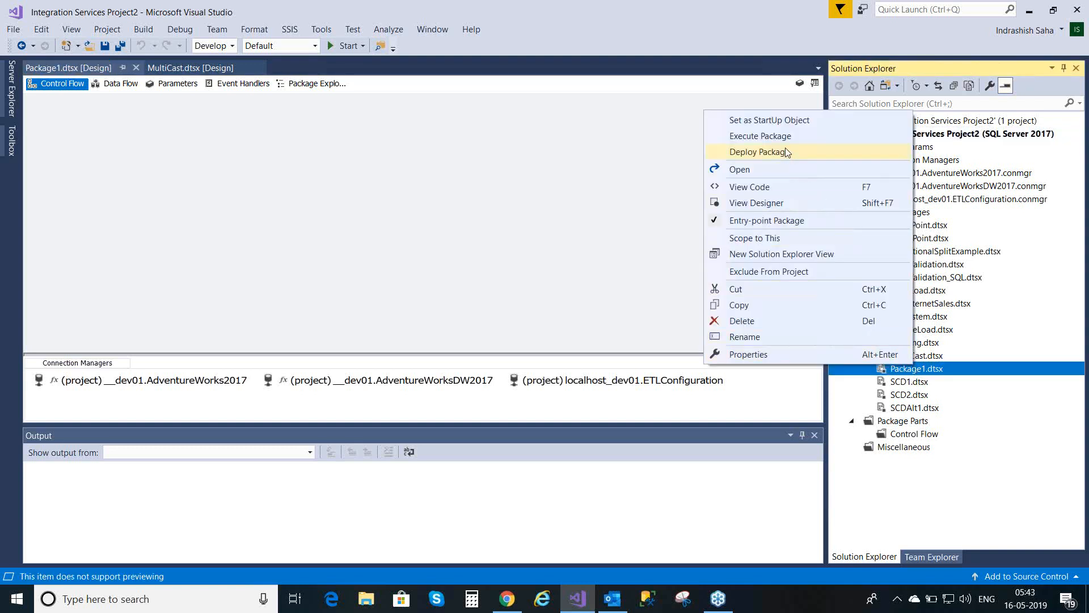
{"action": "left_click", "coordinate": [757, 338]}
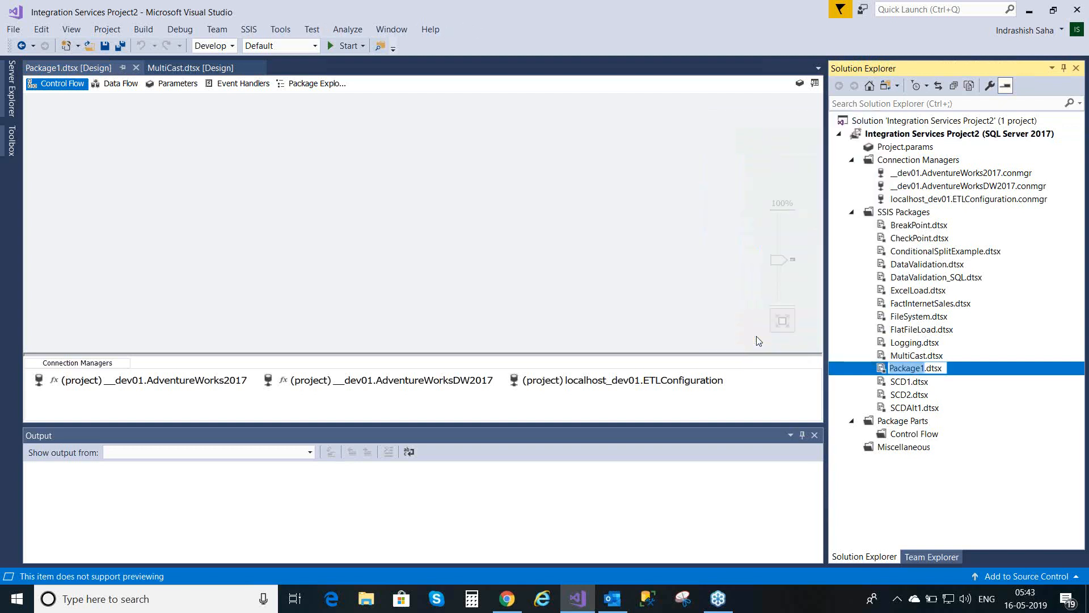
{"action": "type", "text": "File"}
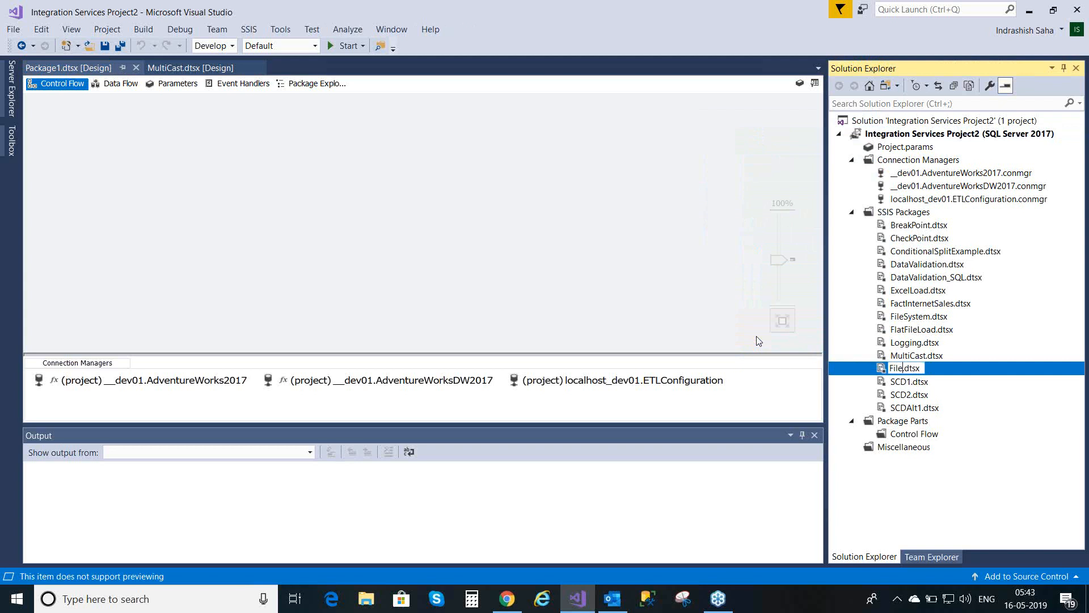
{"action": "type", "text": "System"}
{"action": "left_click", "coordinate": [1052, 474]}
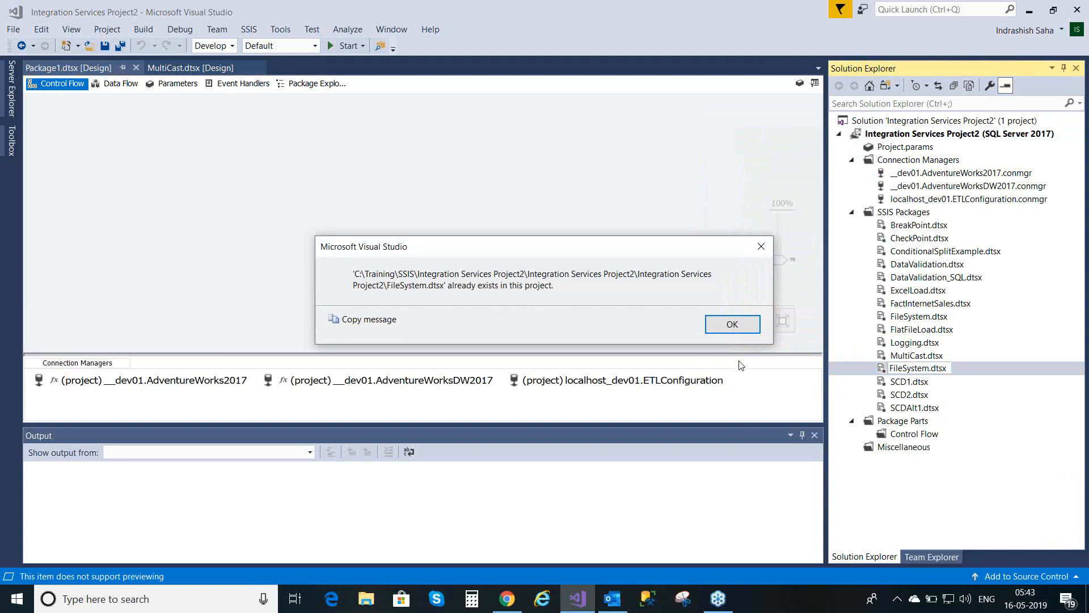
{"action": "left_click", "coordinate": [733, 328]}
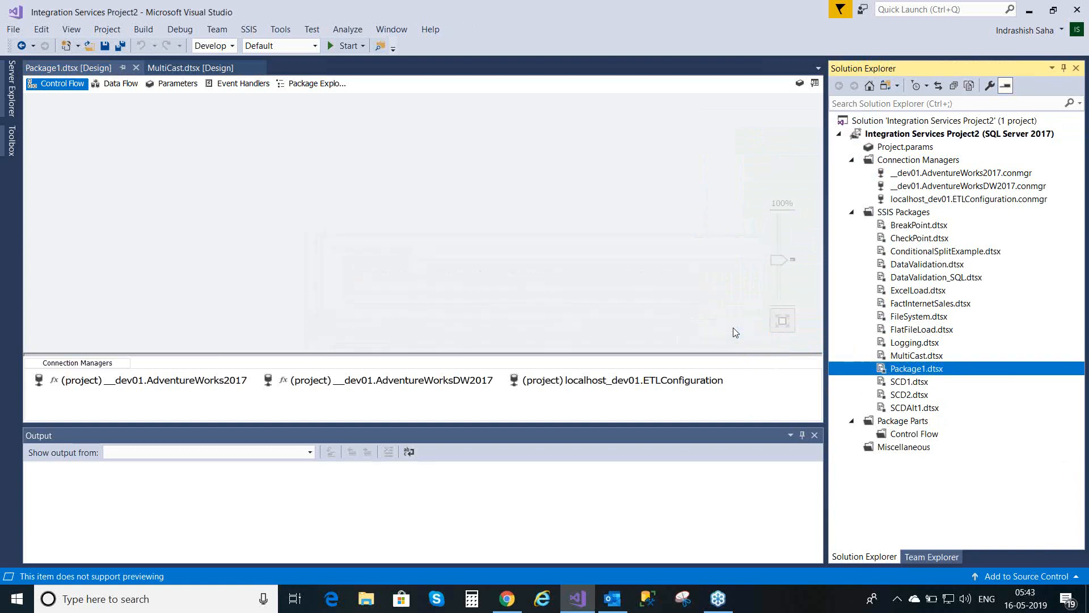
Permanently delete the existing FileSystem.dtsx package from the project.
{"action": "right_click", "coordinate": [935, 321]}
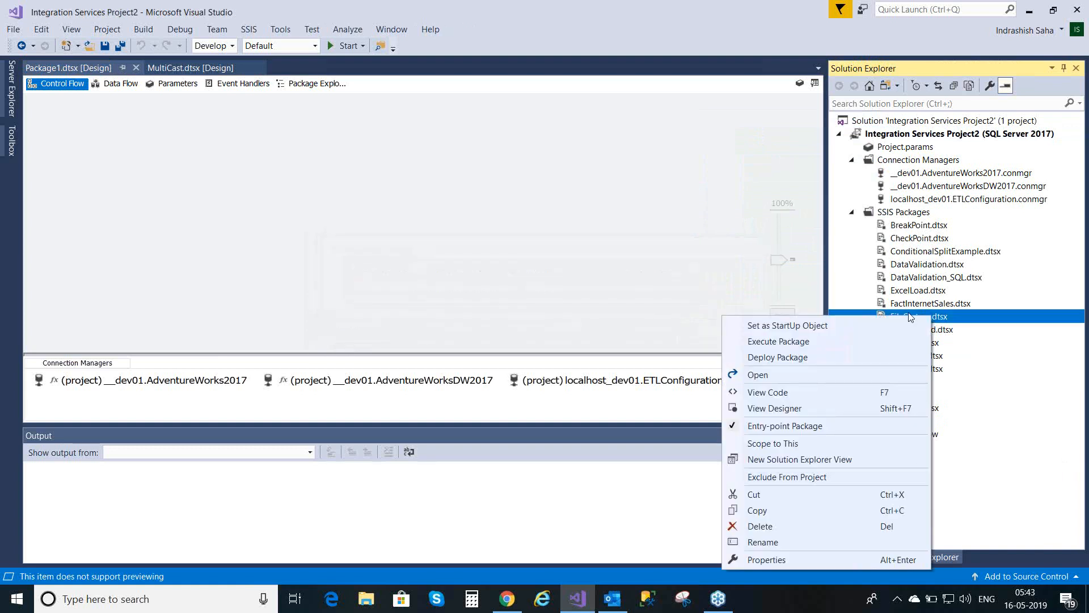
{"action": "left_click", "coordinate": [770, 527]}
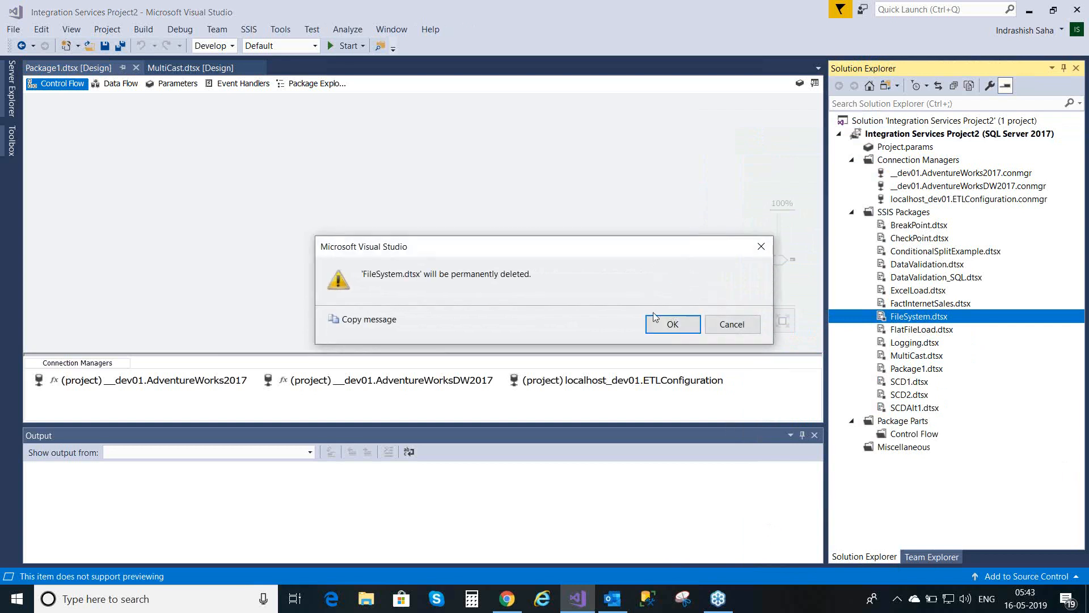
{"action": "left_click", "coordinate": [660, 327]}
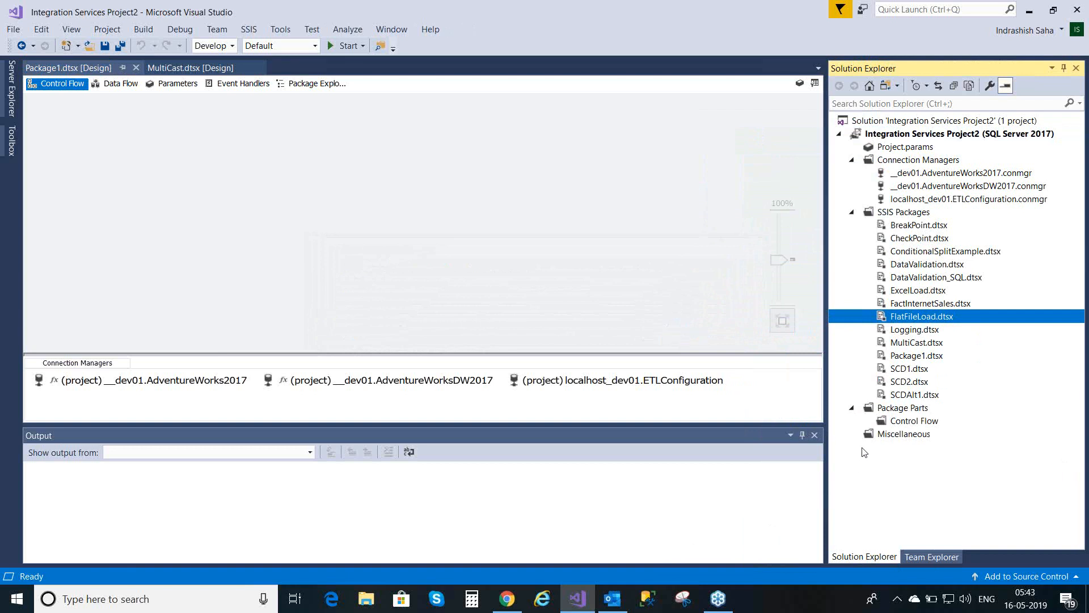
Rename the package Package1.dtsx as FileSystem.dtsx and save it.
{"action": "right_click", "coordinate": [919, 361]}
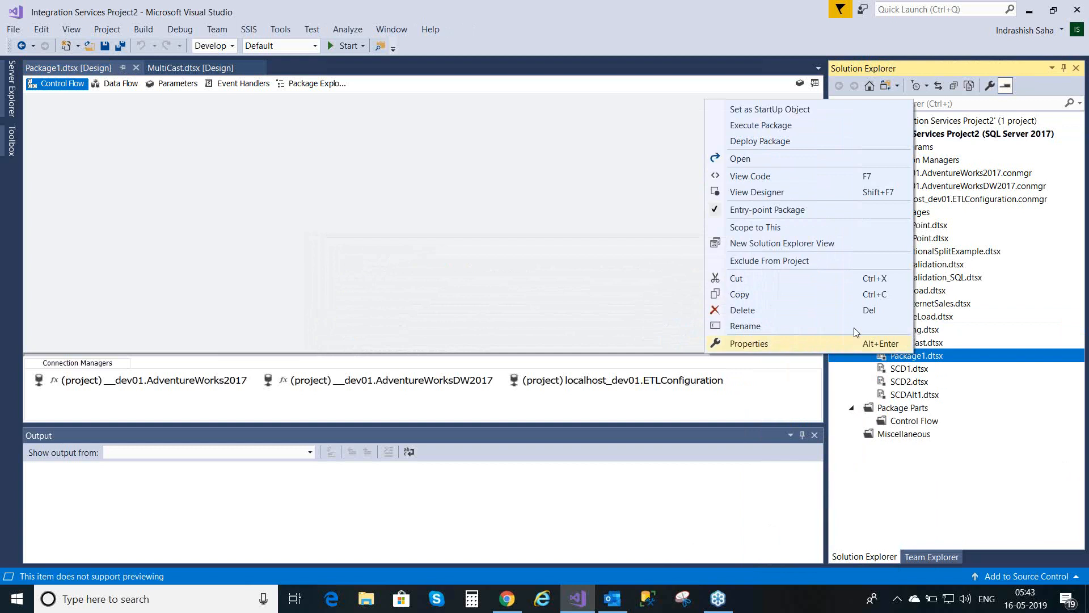
{"action": "left_click", "coordinate": [787, 327]}
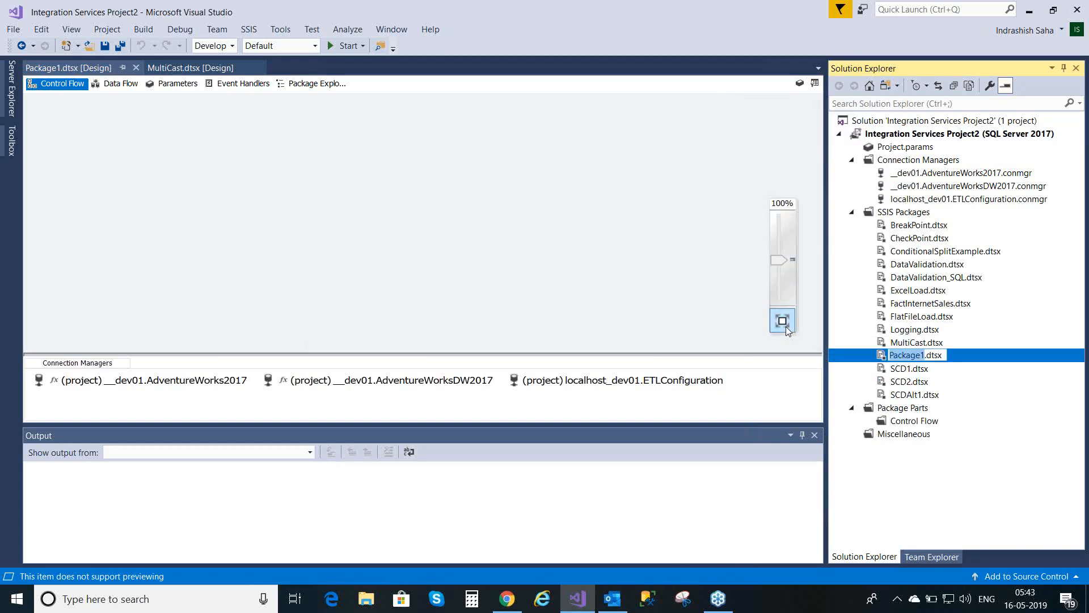
{"action": "type", "text": "Fil"}
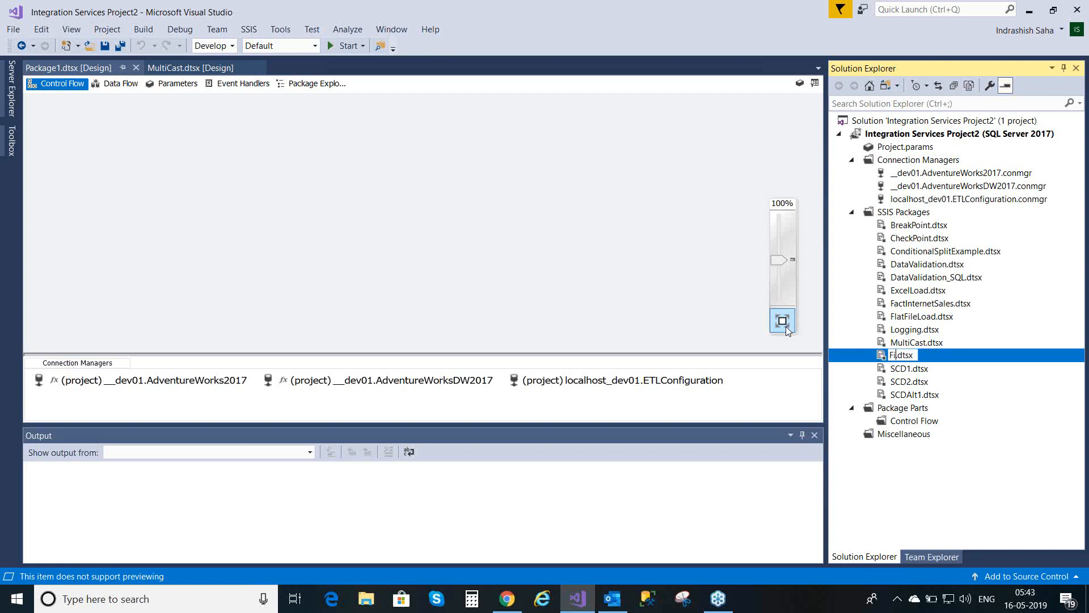
{"action": "type", "text": "eSystem"}
{"action": "key", "text": "Return"}
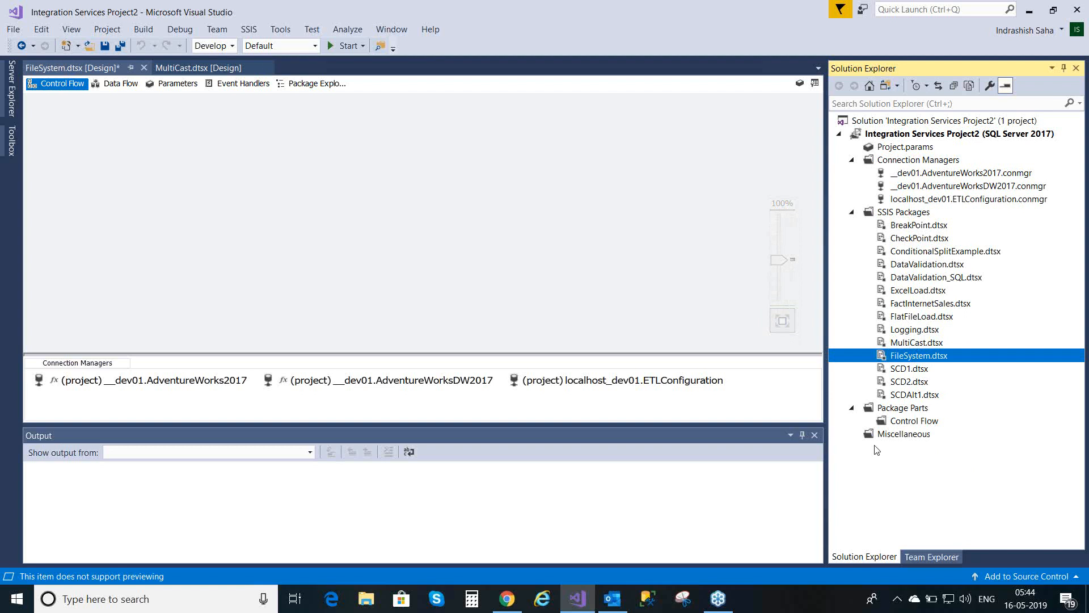
{"action": "key", "text": "ctrl+s"}
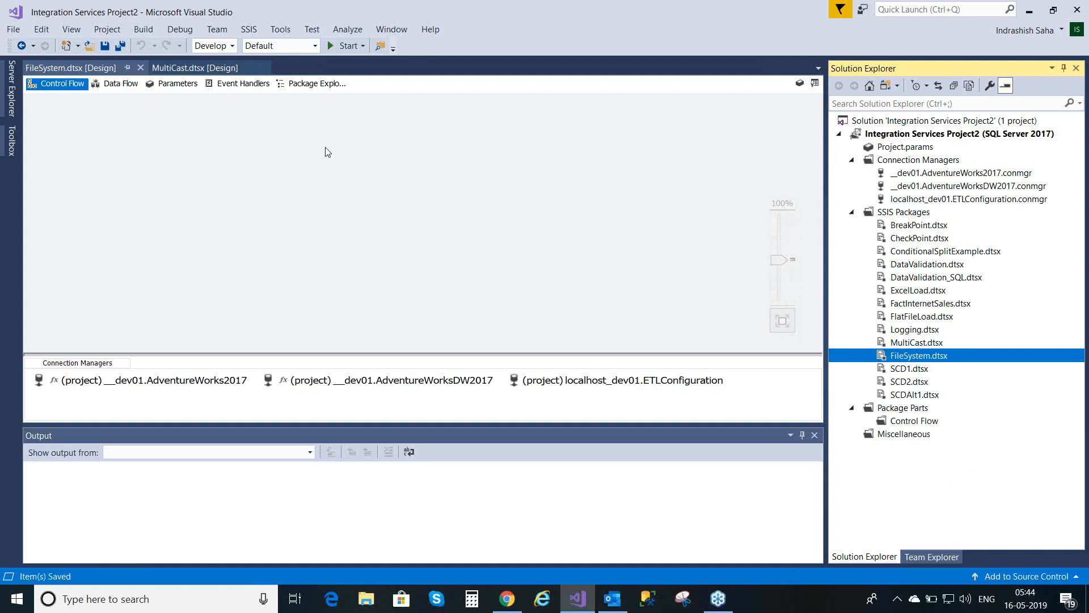
Close the MultiCast.dtsx design and show the SSIS Toolbox for the FileSystem.dtsx control flow.
{"action": "left_click", "coordinate": [262, 67]}
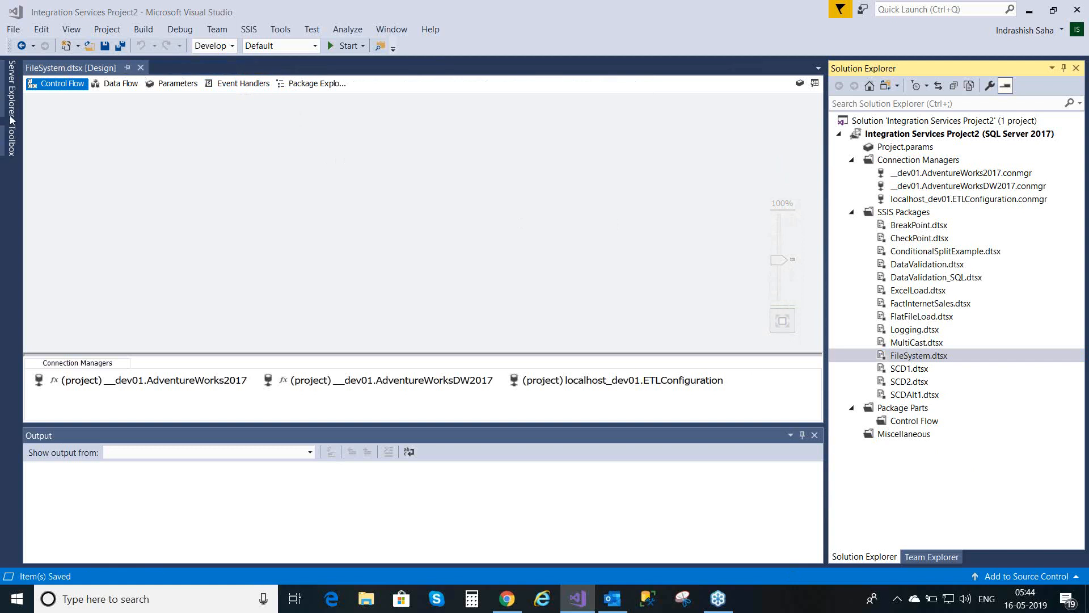
{"action": "left_click", "coordinate": [101, 172]}
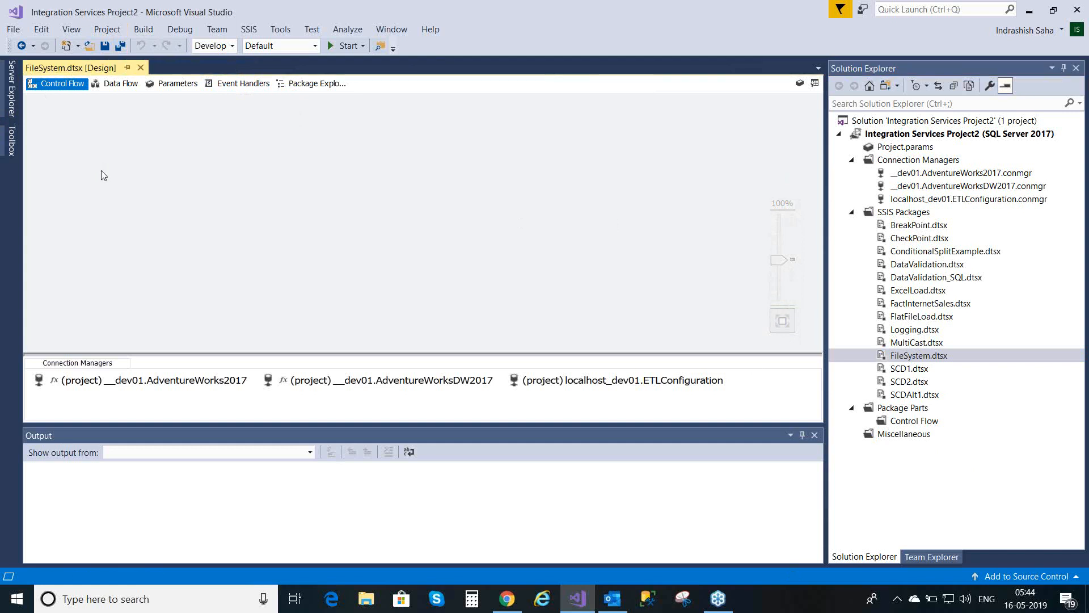
{"action": "right_click", "coordinate": [101, 172]}
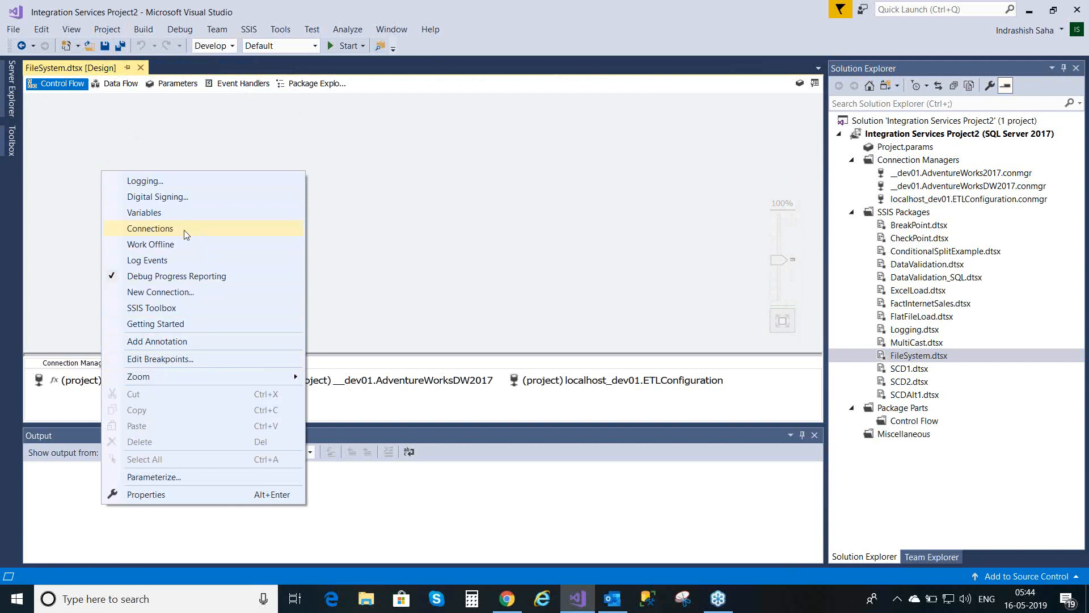
{"action": "left_click", "coordinate": [179, 311]}
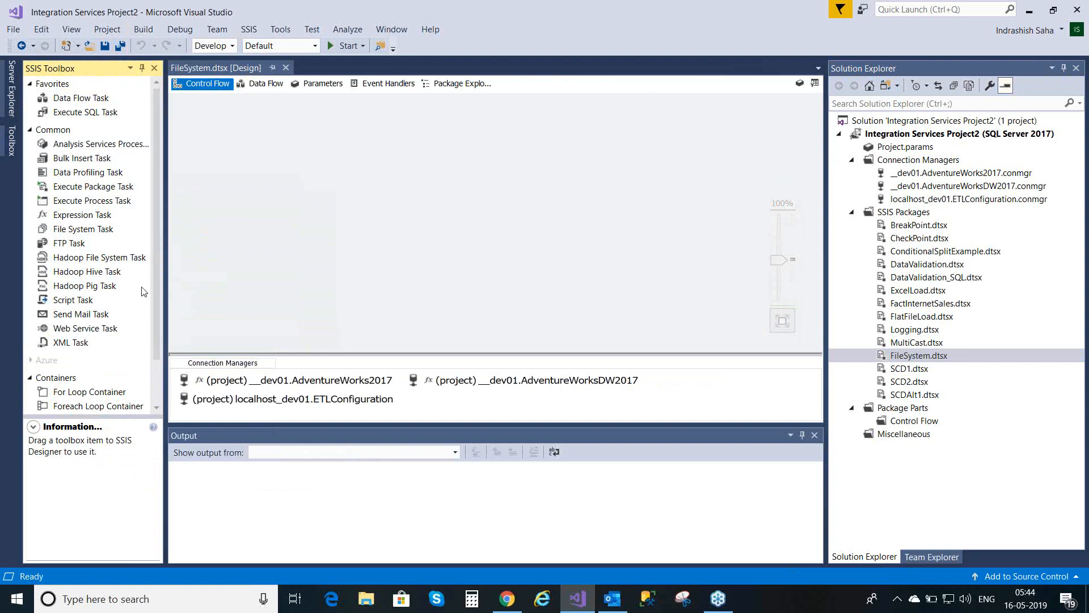
Add a File System Task to the empty control flow of FileSystem.dtsx.
{"action": "left_click", "coordinate": [111, 231]}
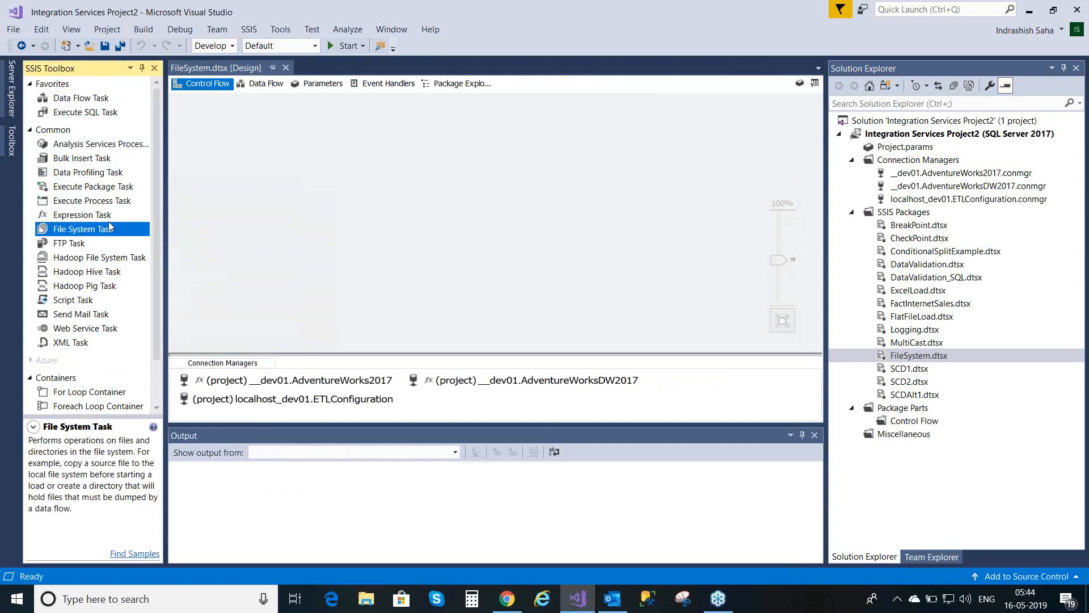
{"action": "left_click_drag", "start_coordinate": [219, 189], "coordinate": [280, 168]}
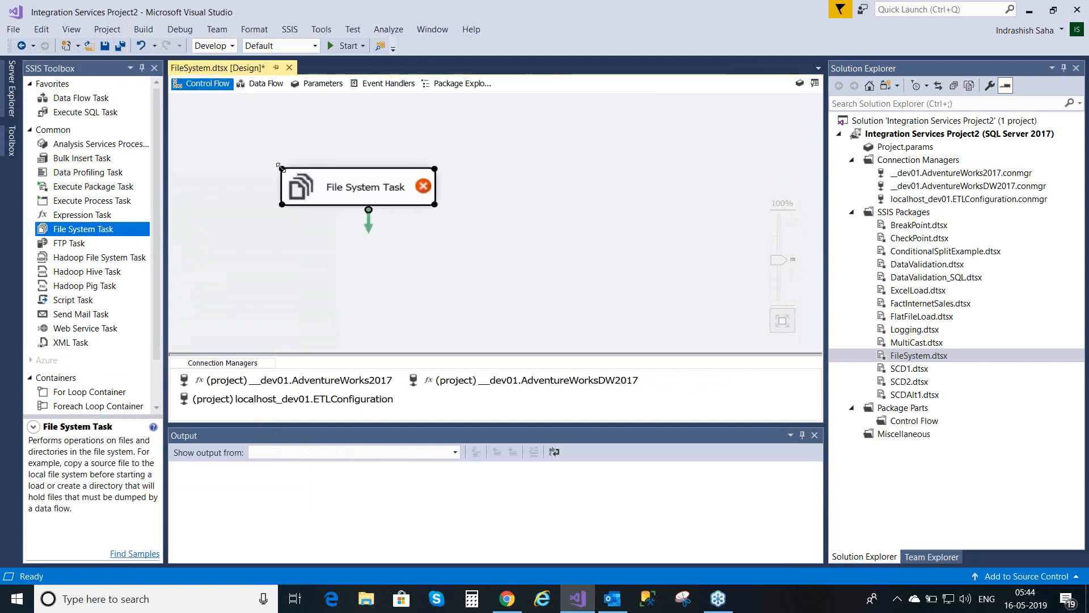
{"action": "left_click", "coordinate": [401, 241]}
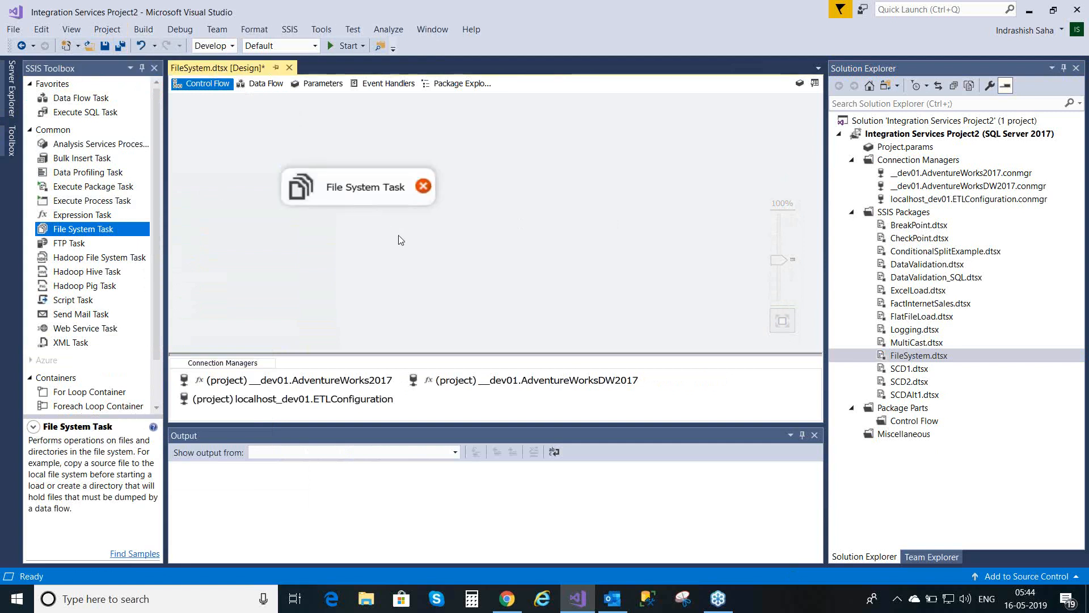
Open the File System Task for editing and set its operation to Move file.
{"action": "left_click", "coordinate": [298, 186]}
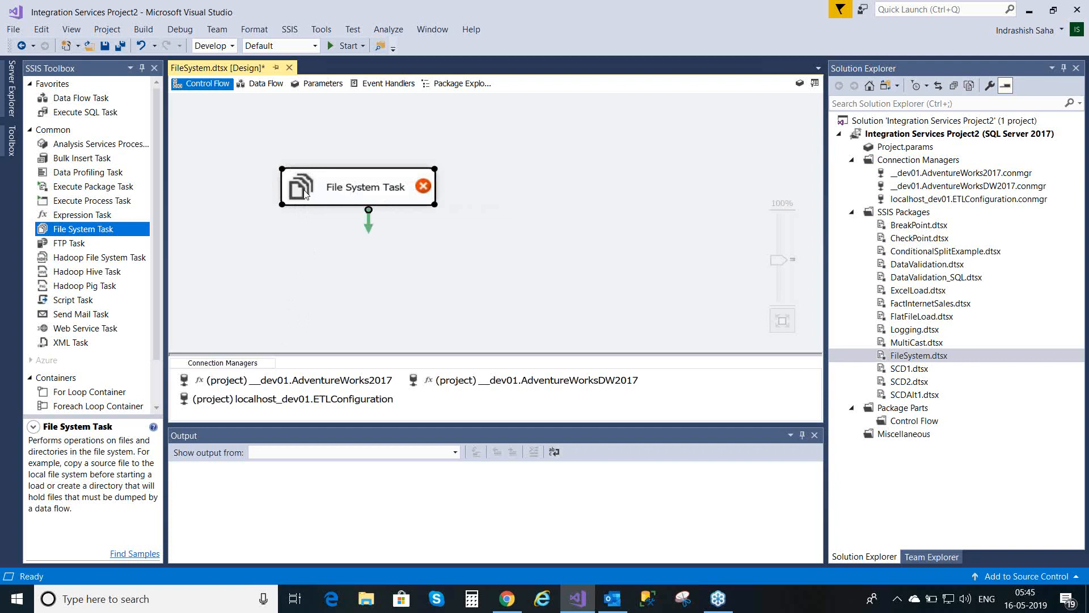
{"action": "double_click", "coordinate": [304, 195]}
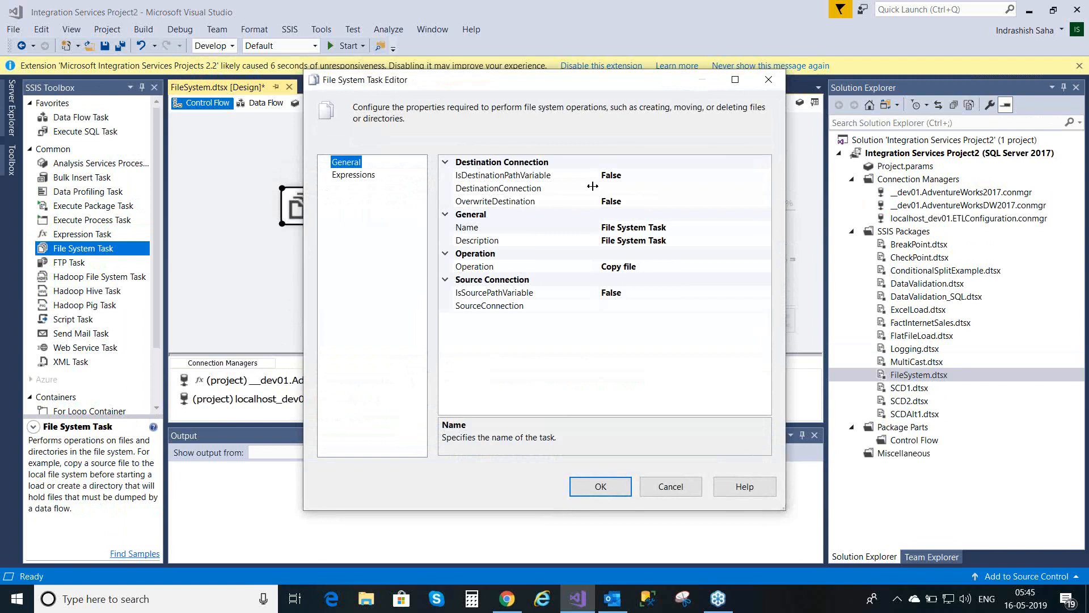
{"action": "left_click", "coordinate": [625, 175]}
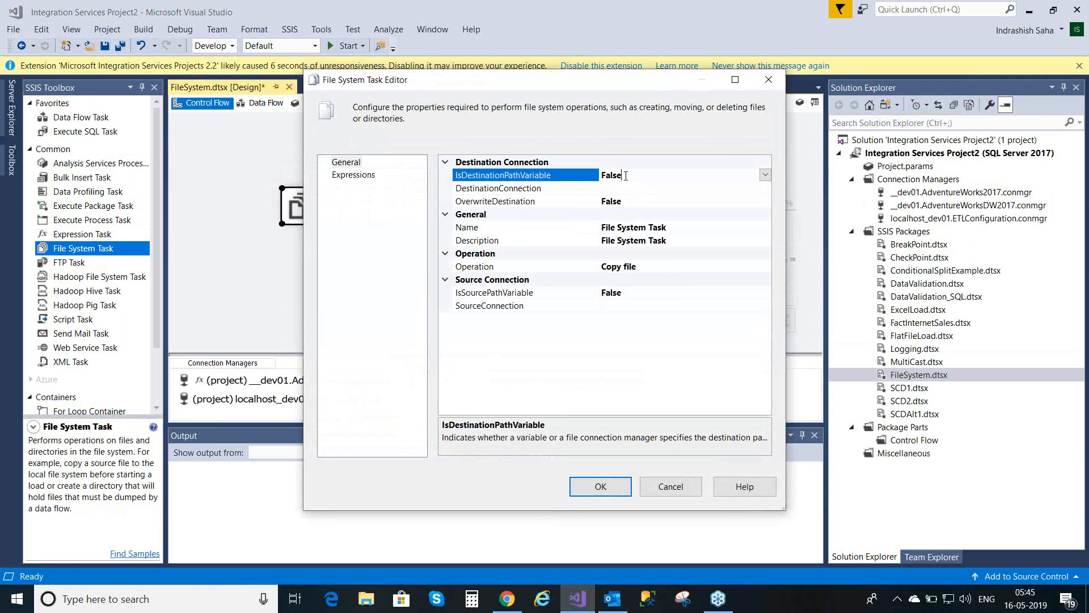
{"action": "left_click", "coordinate": [648, 189]}
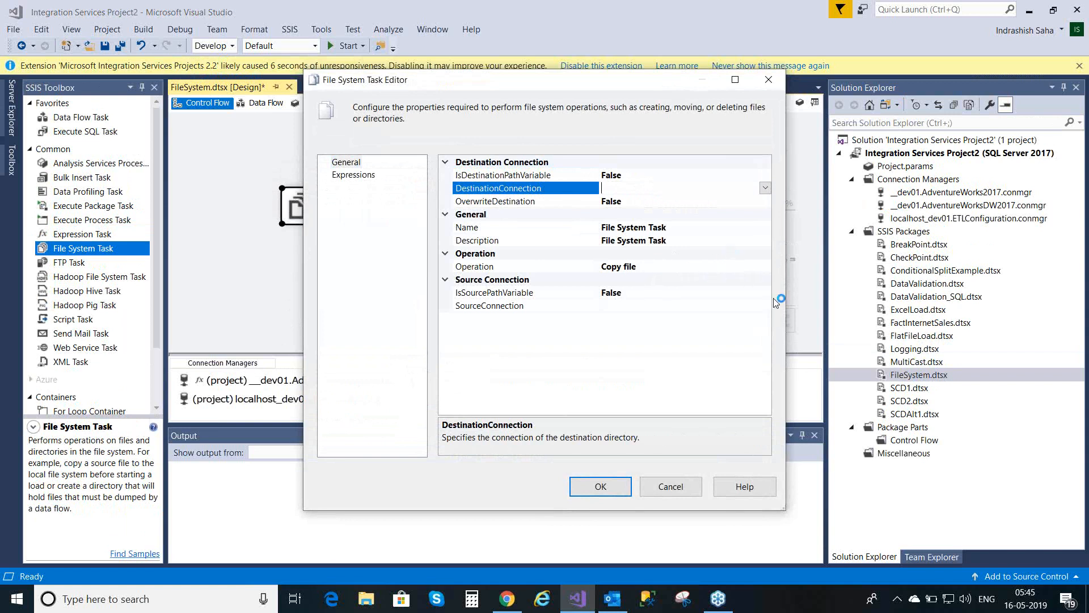
{"action": "left_click", "coordinate": [766, 266]}
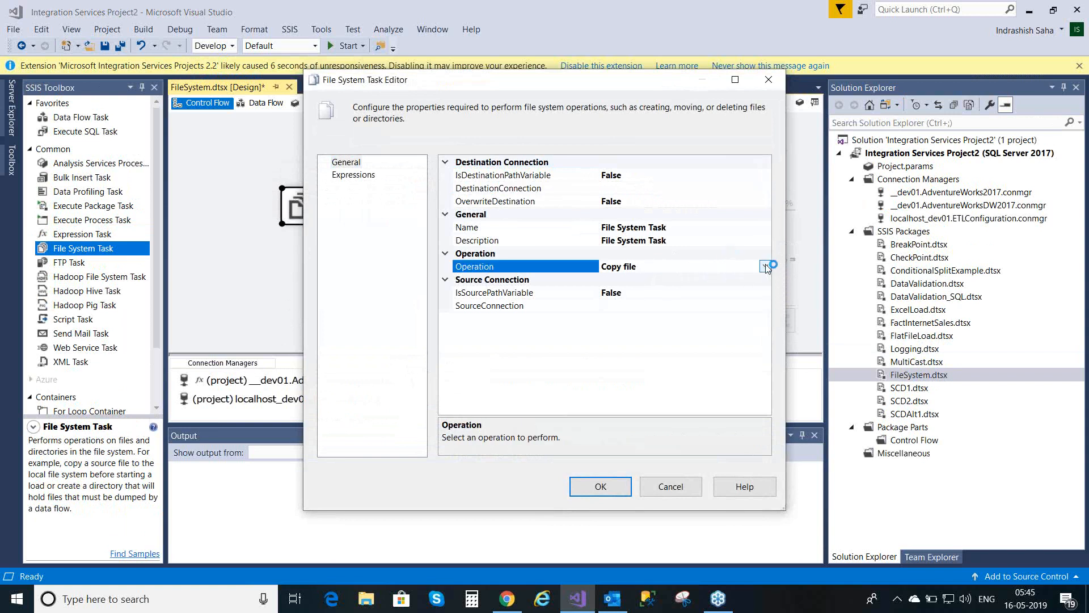
{"action": "left_click", "coordinate": [765, 267]}
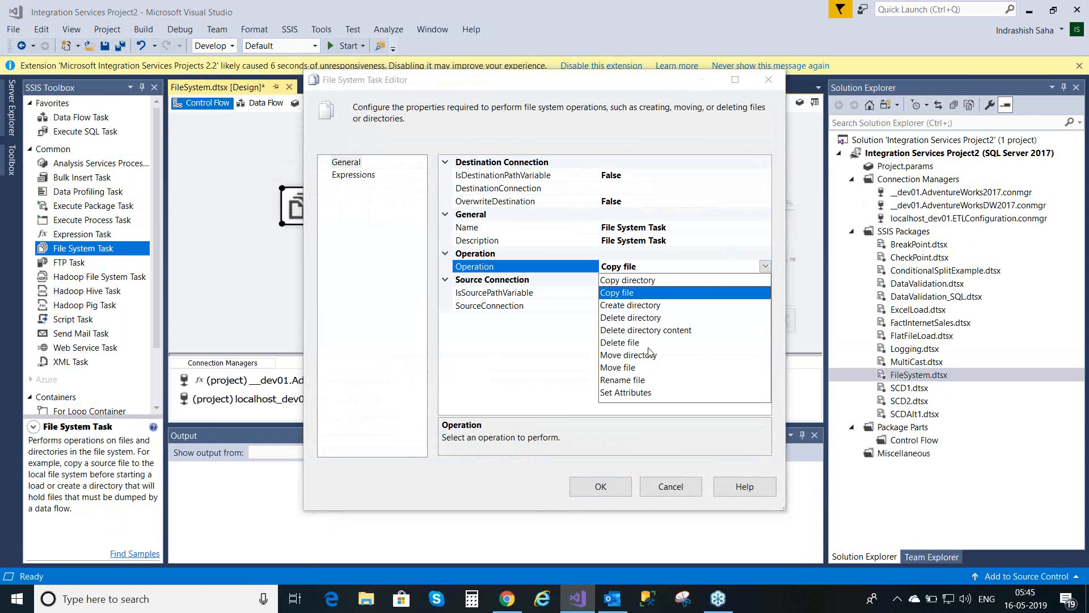
{"action": "left_click", "coordinate": [640, 369]}
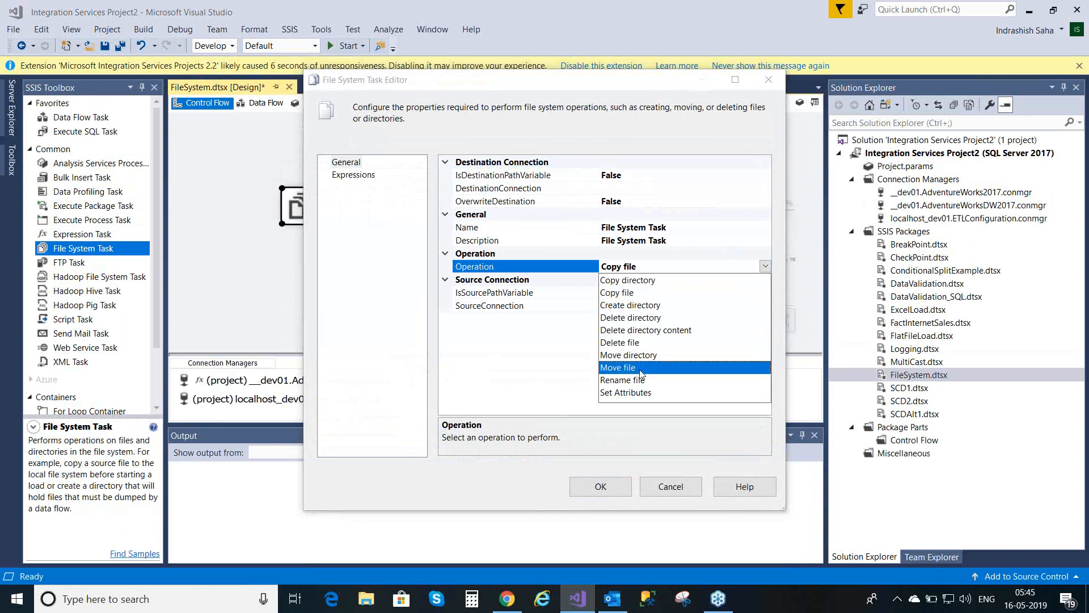
Set the File System Task's operation to Move file and select its source connection property.
{"action": "left_click", "coordinate": [638, 369]}
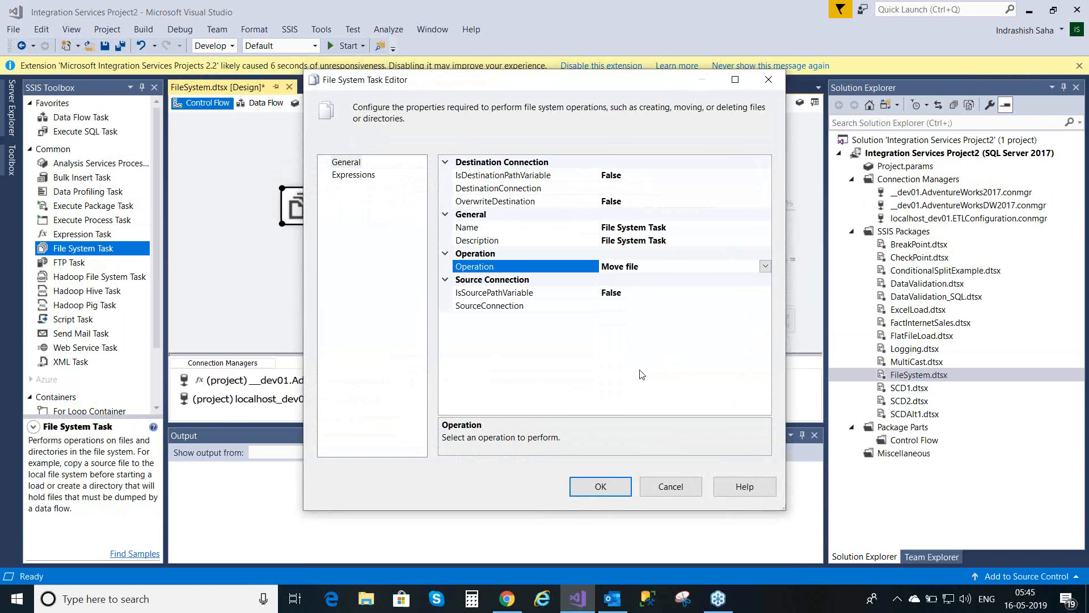
{"action": "left_click", "coordinate": [623, 189]}
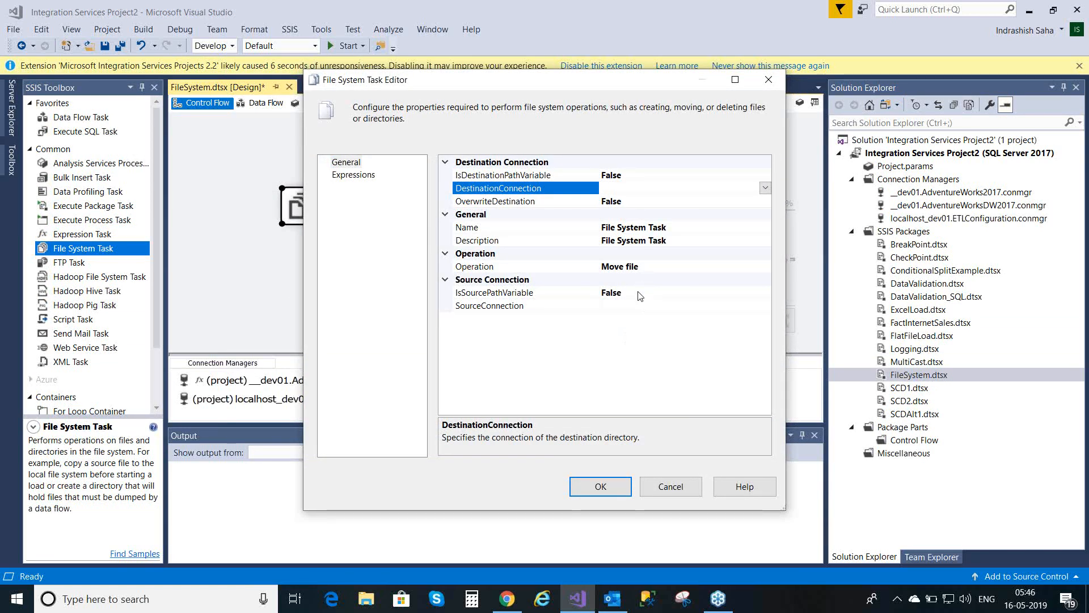
{"action": "left_click", "coordinate": [636, 307]}
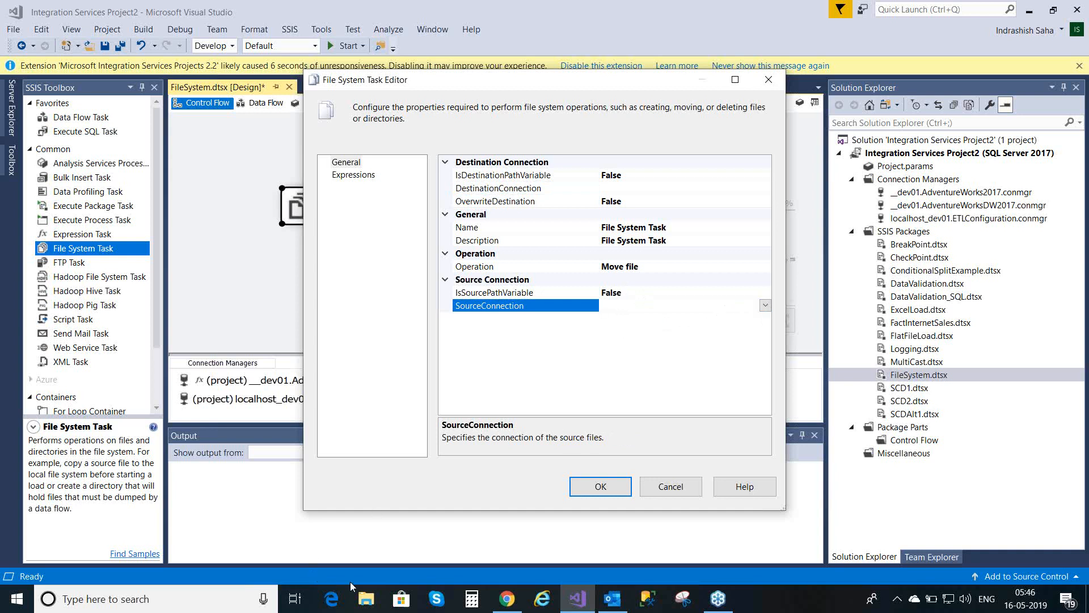
Switch to File Explorer and examine the contents of the ProductCategory text document in C:\Training\SSIS\Material\ProductFlatFiles.
{"action": "left_click", "coordinate": [377, 601]}
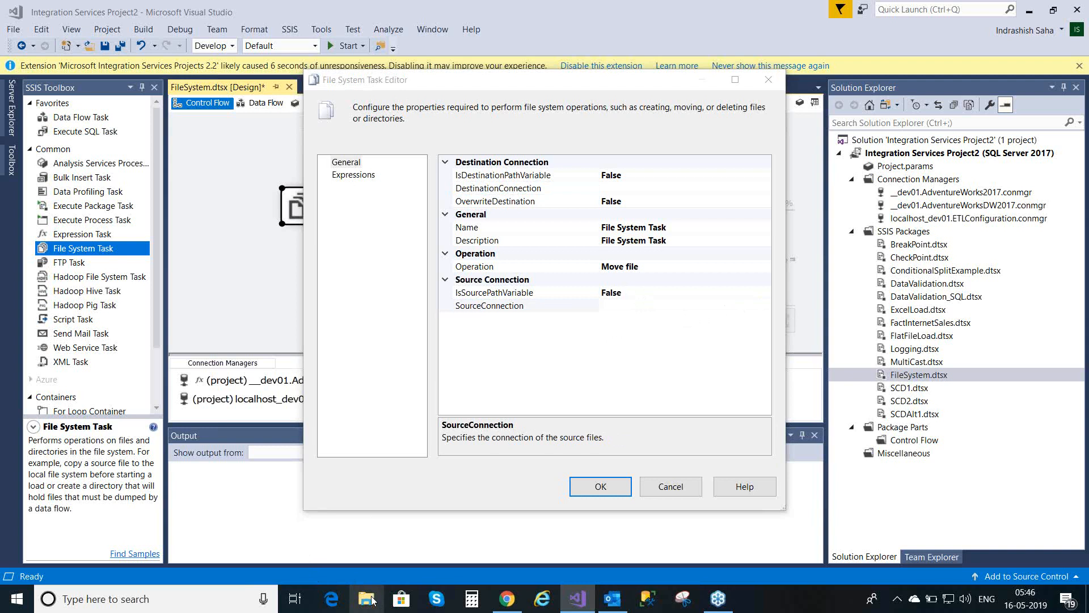
{"action": "left_click", "coordinate": [371, 601]}
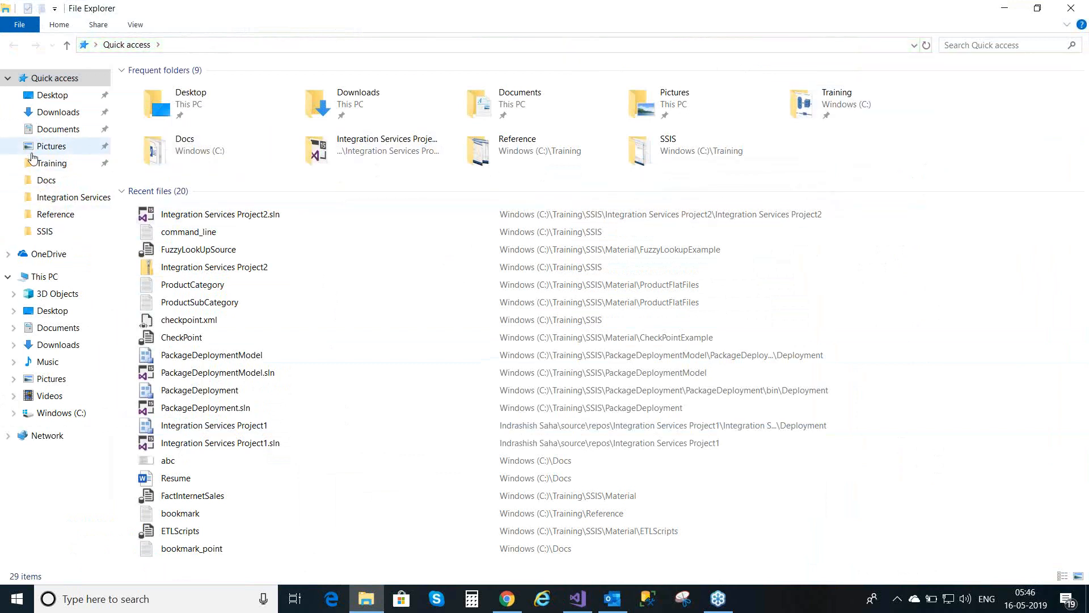
{"action": "left_click", "coordinate": [35, 164]}
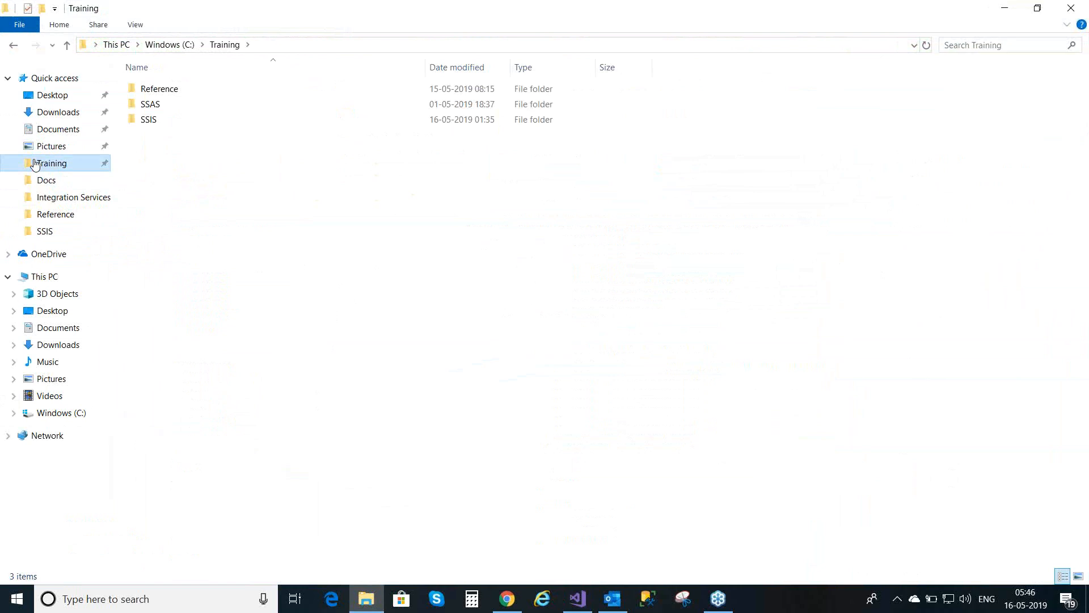
{"action": "double_click", "coordinate": [149, 120]}
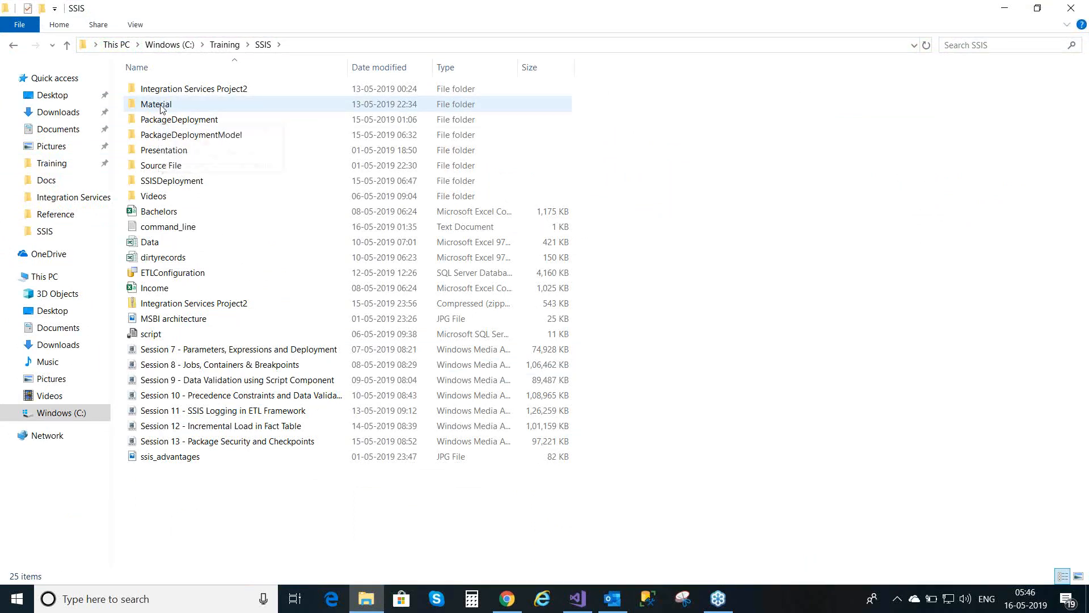
{"action": "double_click", "coordinate": [161, 106]}
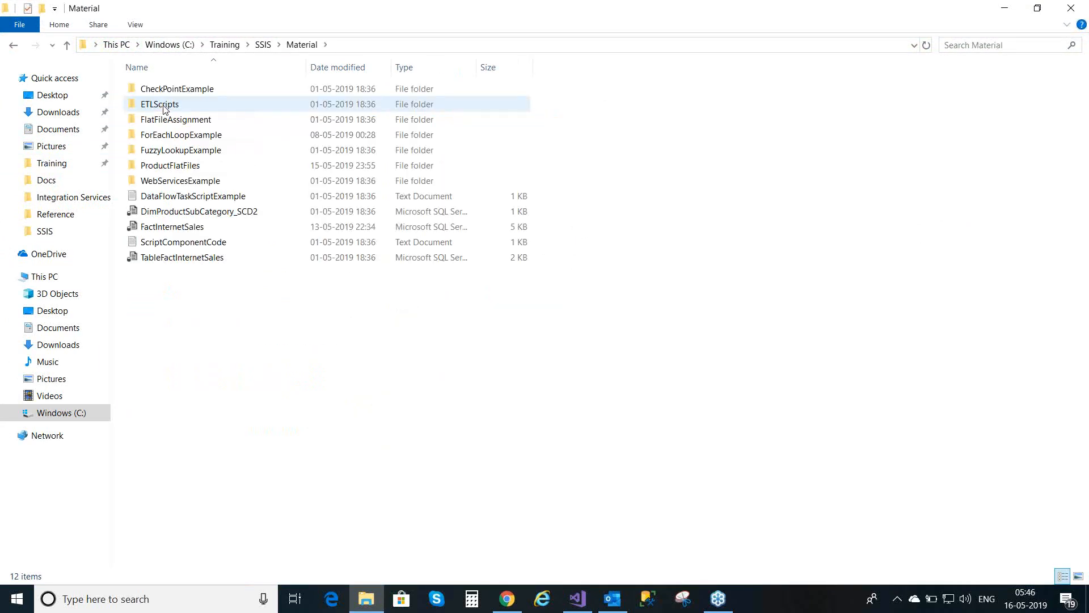
{"action": "double_click", "coordinate": [171, 165]}
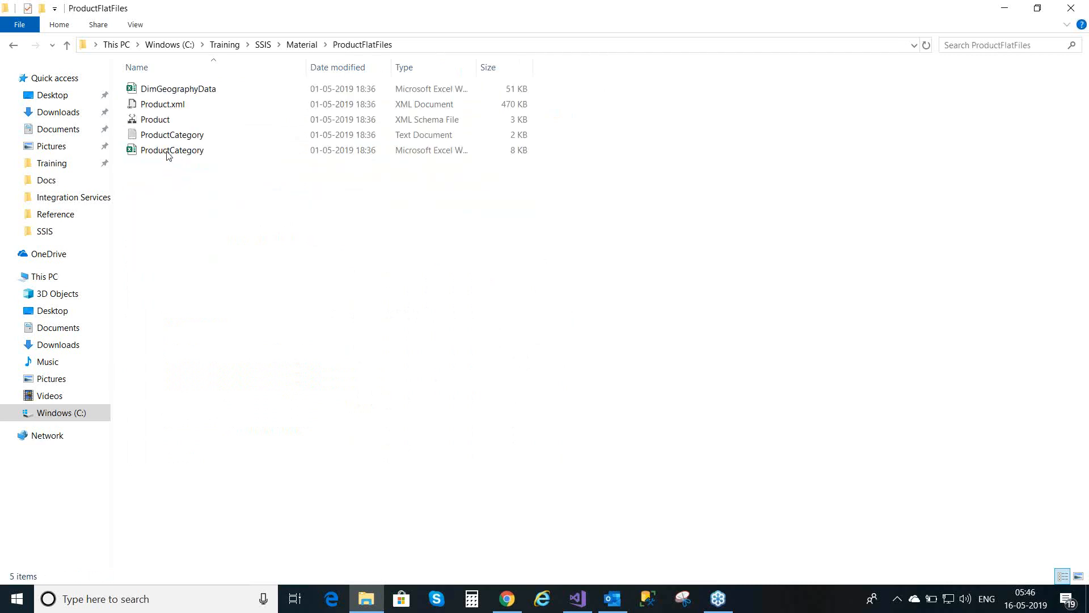
{"action": "double_click", "coordinate": [165, 141]}
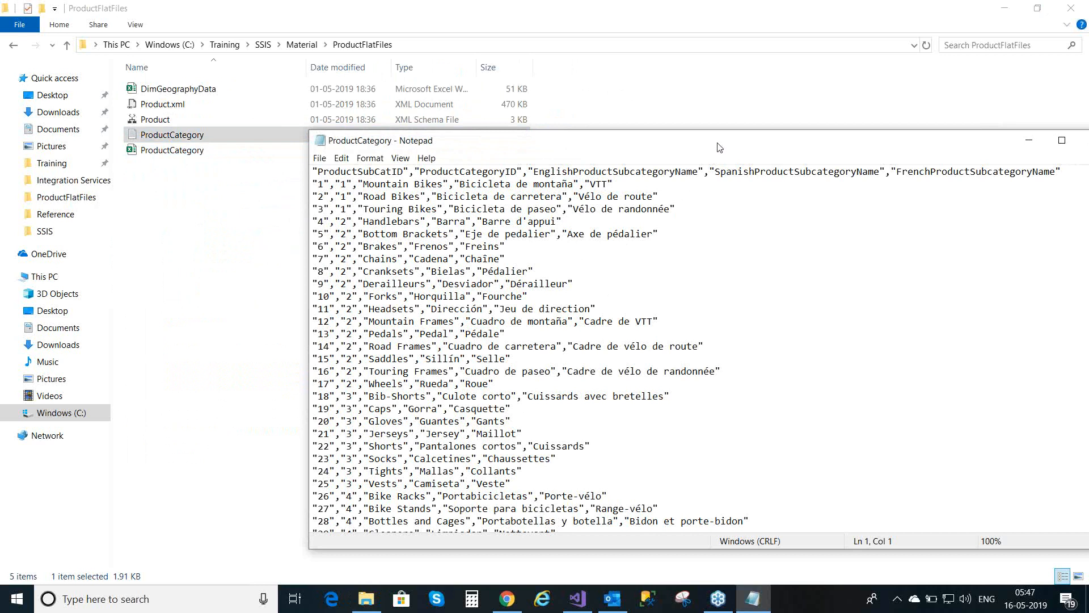
{"action": "left_click_drag", "start_coordinate": [720, 148], "coordinate": [445, 221]}
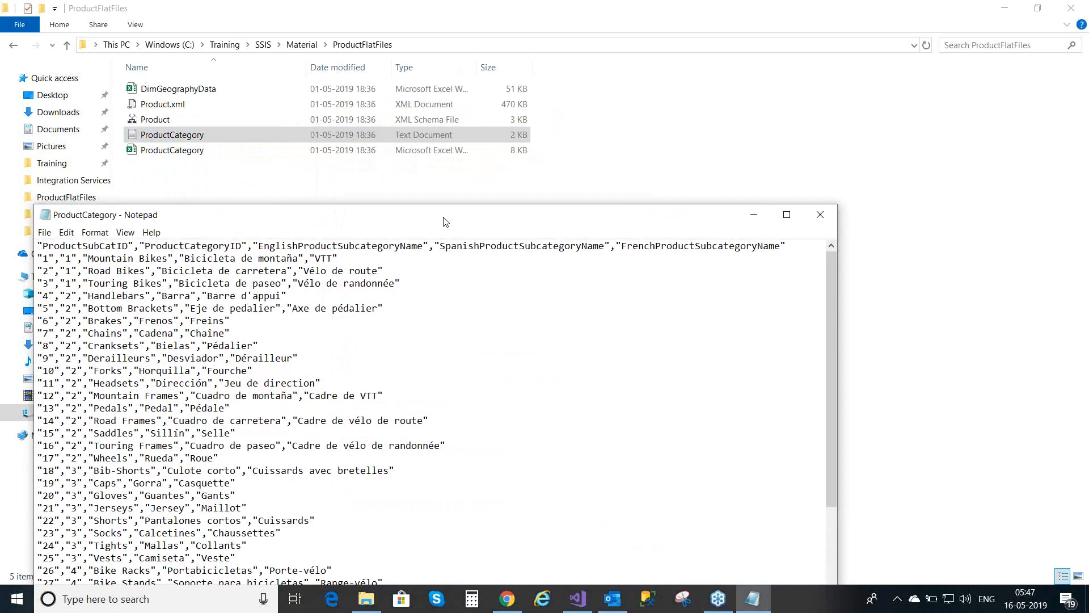
{"action": "left_click", "coordinate": [821, 215]}
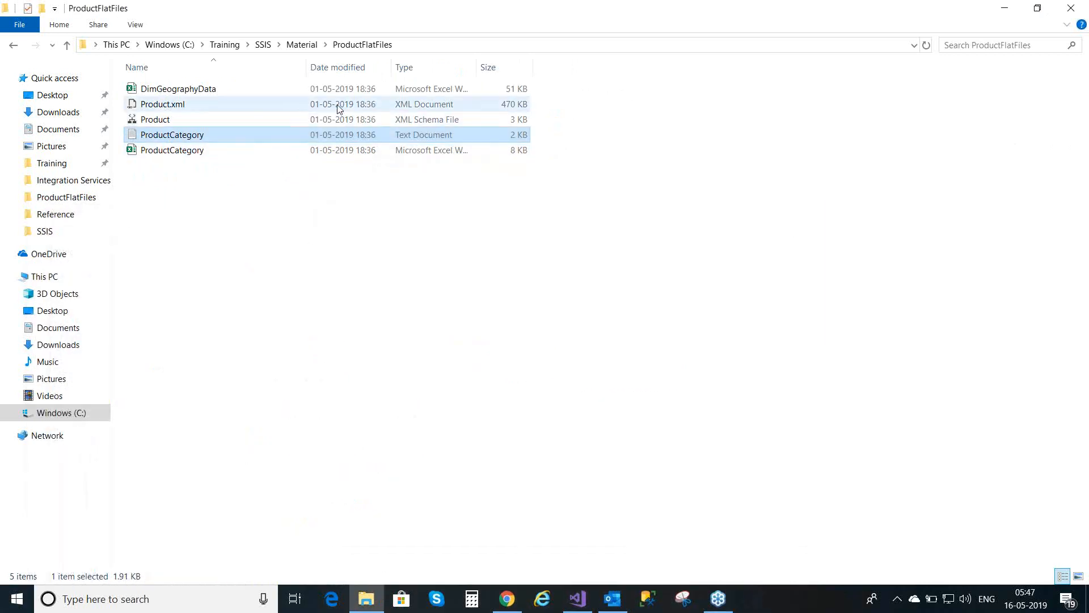
View the parent SSIS folder in File Explorer and return to the File System Task Editor in Visual Studio.
{"action": "left_click", "coordinate": [264, 45]}
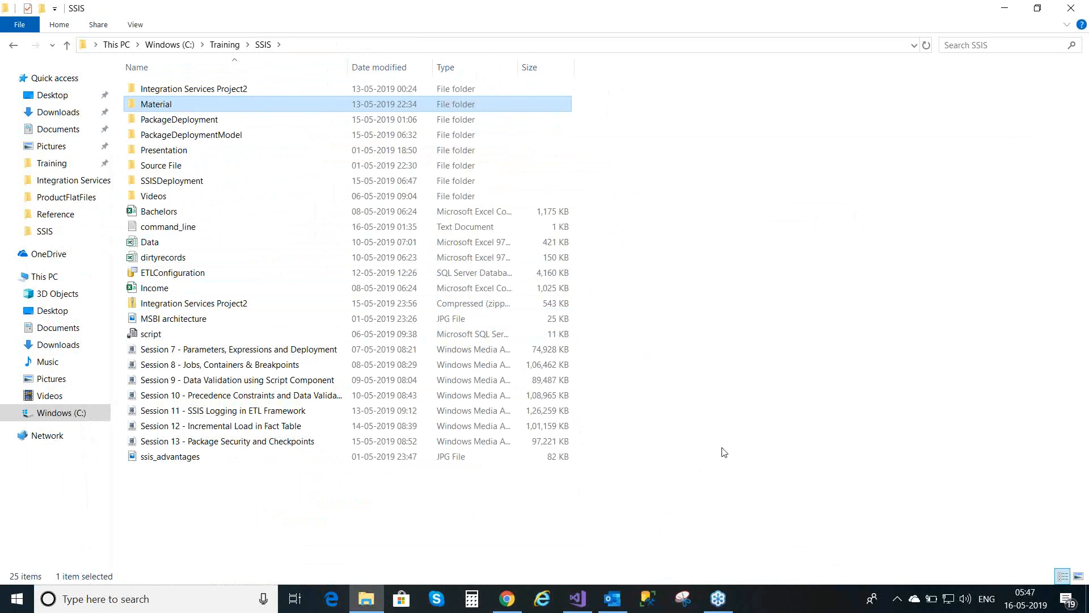
{"action": "left_click", "coordinate": [775, 362]}
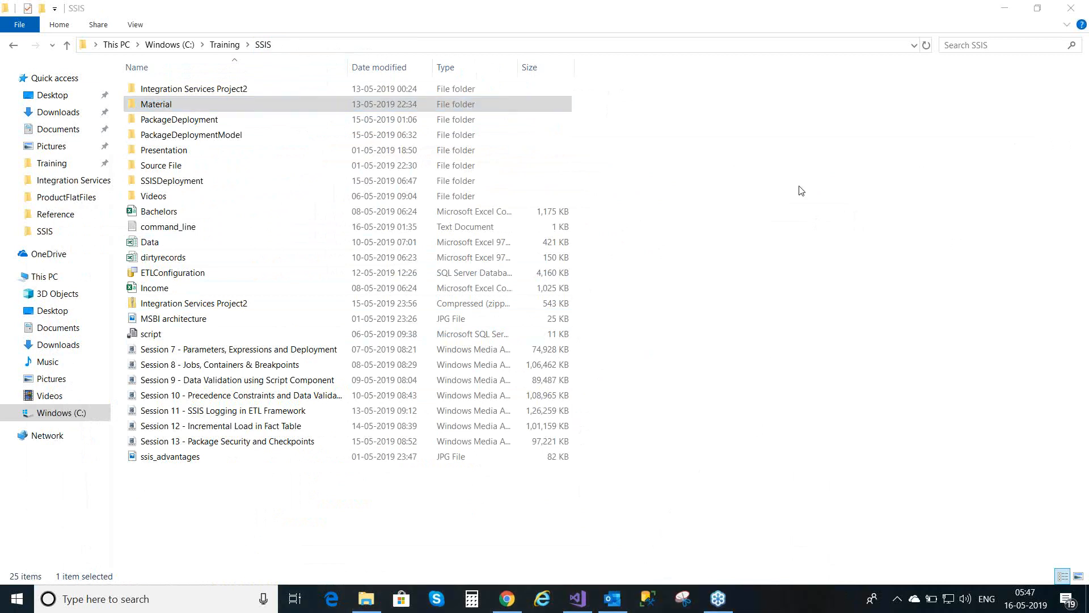
{"action": "left_click", "coordinate": [575, 597]}
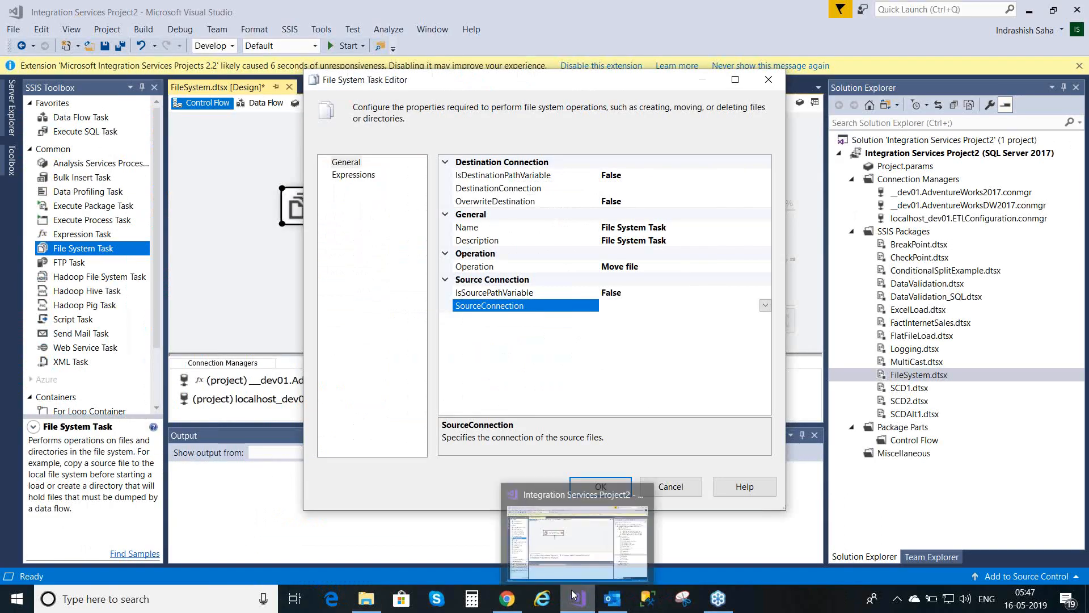
{"action": "left_click", "coordinate": [815, 195]}
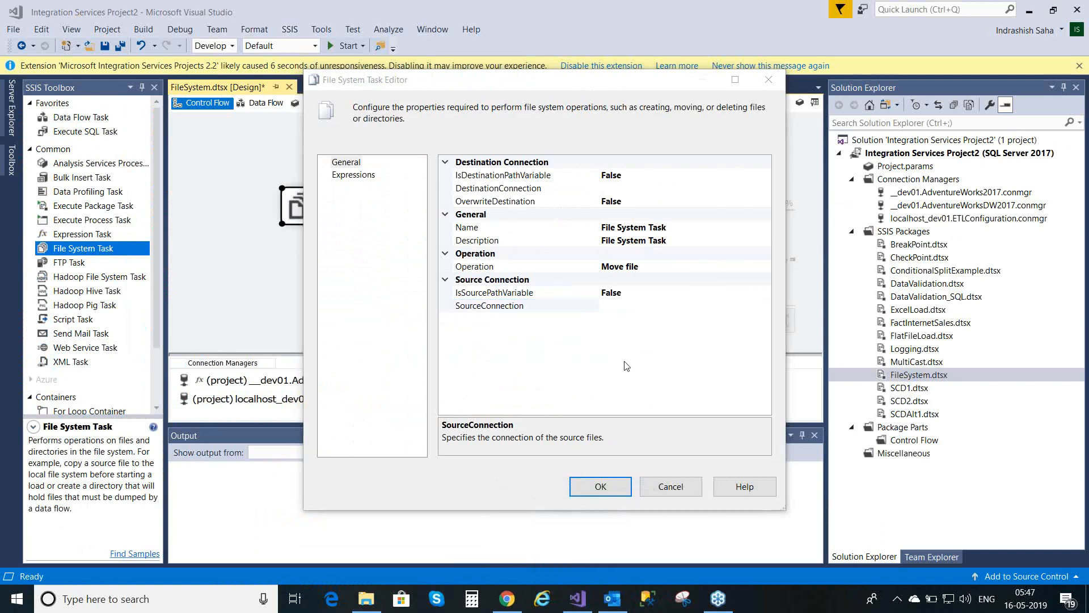
Start a new file connection for the task's source with the usage type Existing file.
{"action": "left_click", "coordinate": [682, 307]}
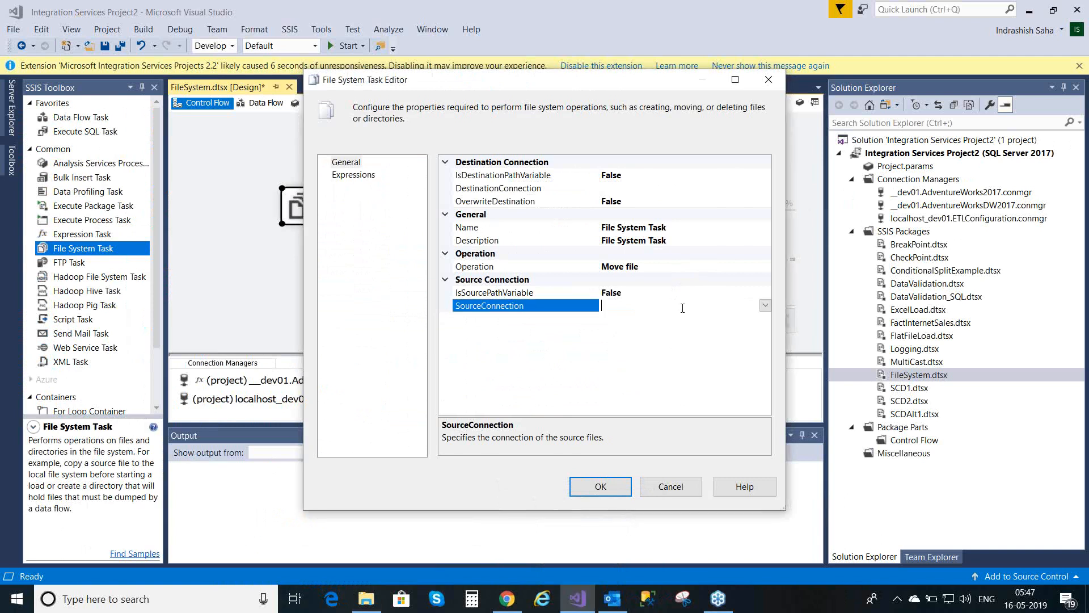
{"action": "left_click", "coordinate": [764, 307]}
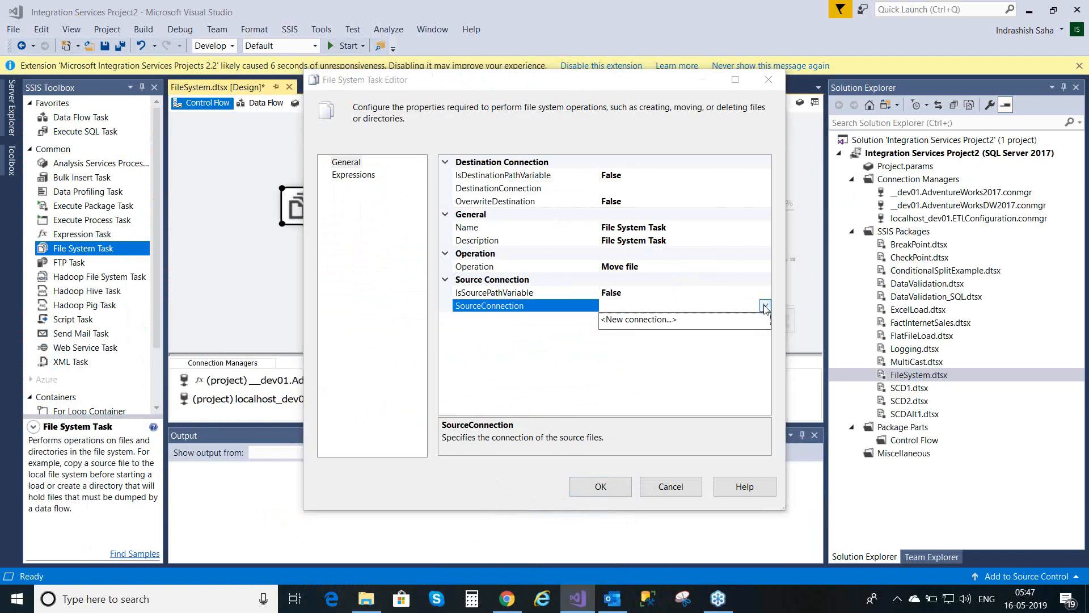
{"action": "left_click", "coordinate": [731, 323]}
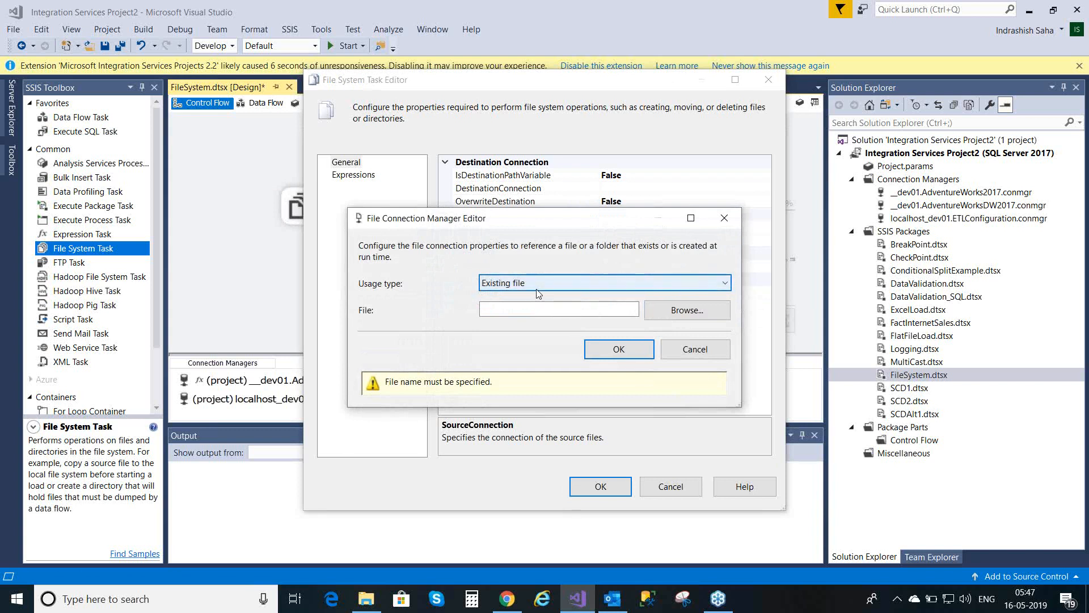
{"action": "left_click", "coordinate": [724, 283]}
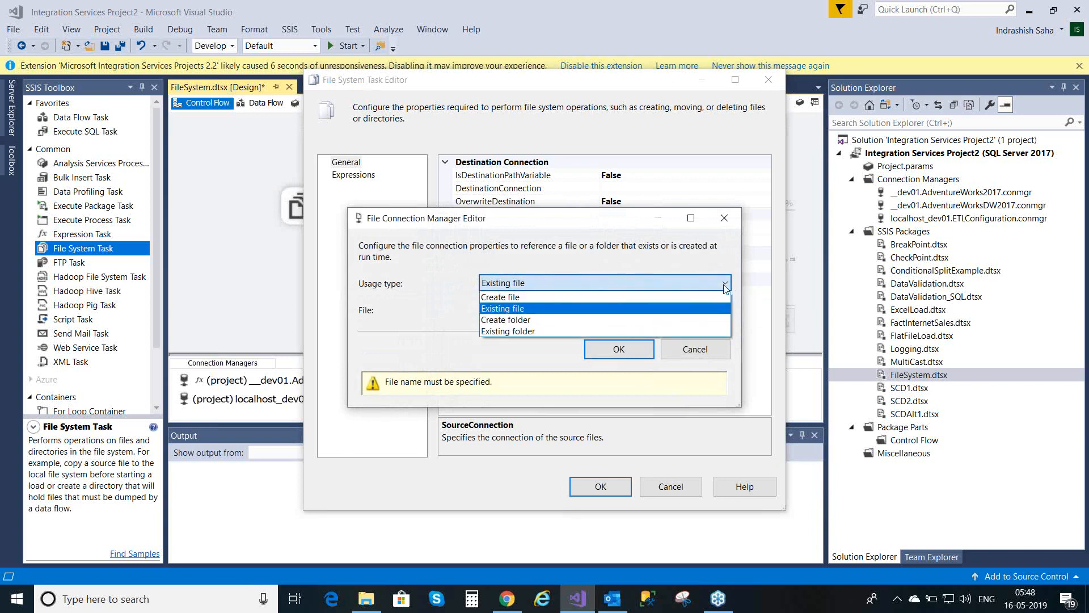
{"action": "left_click", "coordinate": [510, 308]}
{"action": "left_click", "coordinate": [513, 308]}
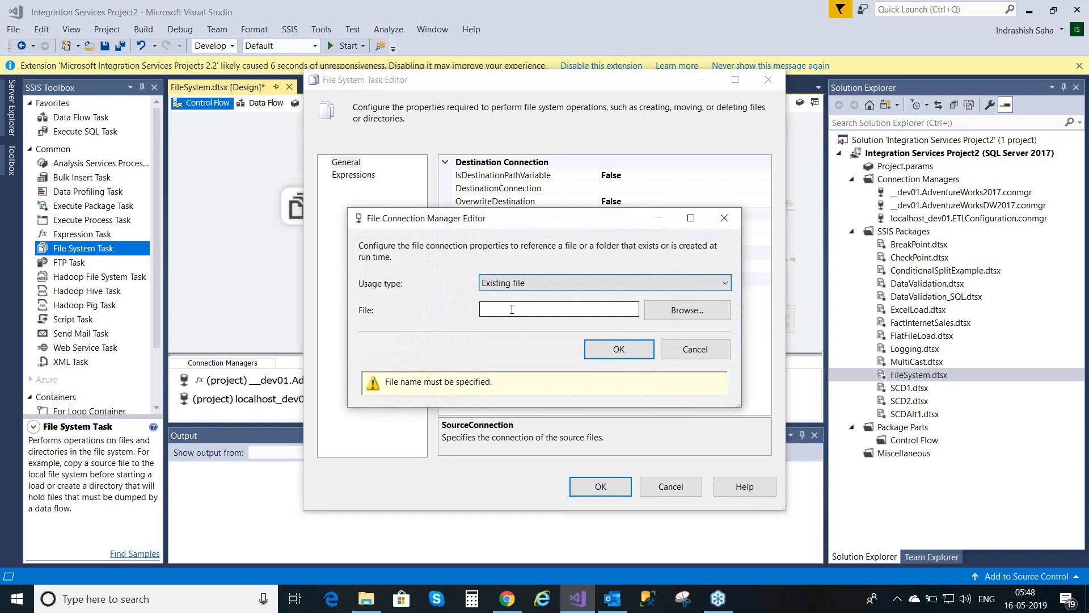
Point the source connection to the ProductCategory text document in C:\Training\SSIS\Material\ProductFlatFiles and accept the connection.
{"action": "left_click", "coordinate": [676, 318]}
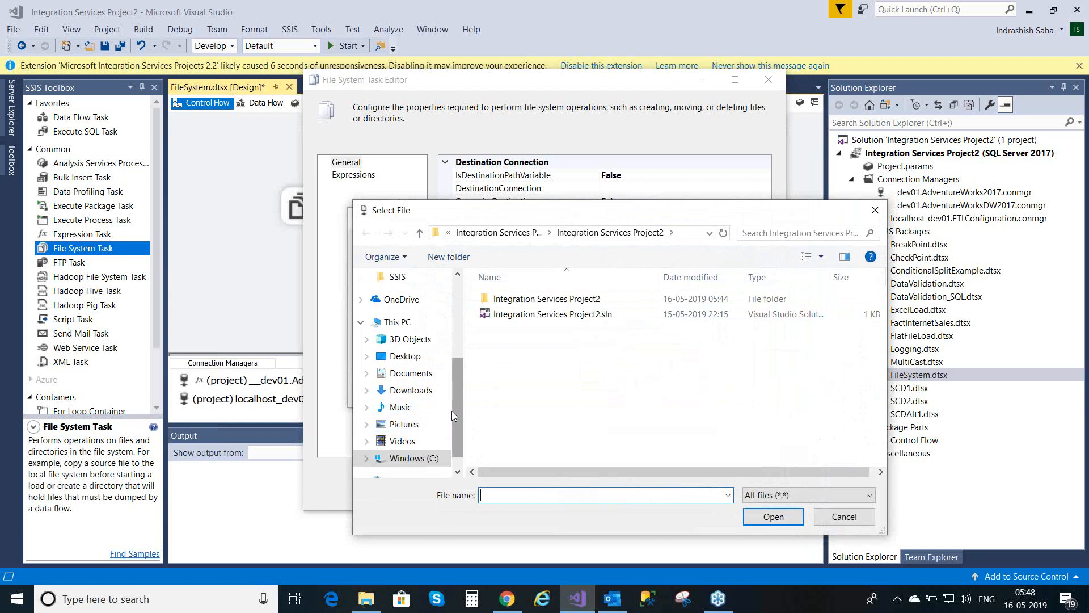
{"action": "left_click_drag", "start_coordinate": [451, 411], "coordinate": [450, 306]}
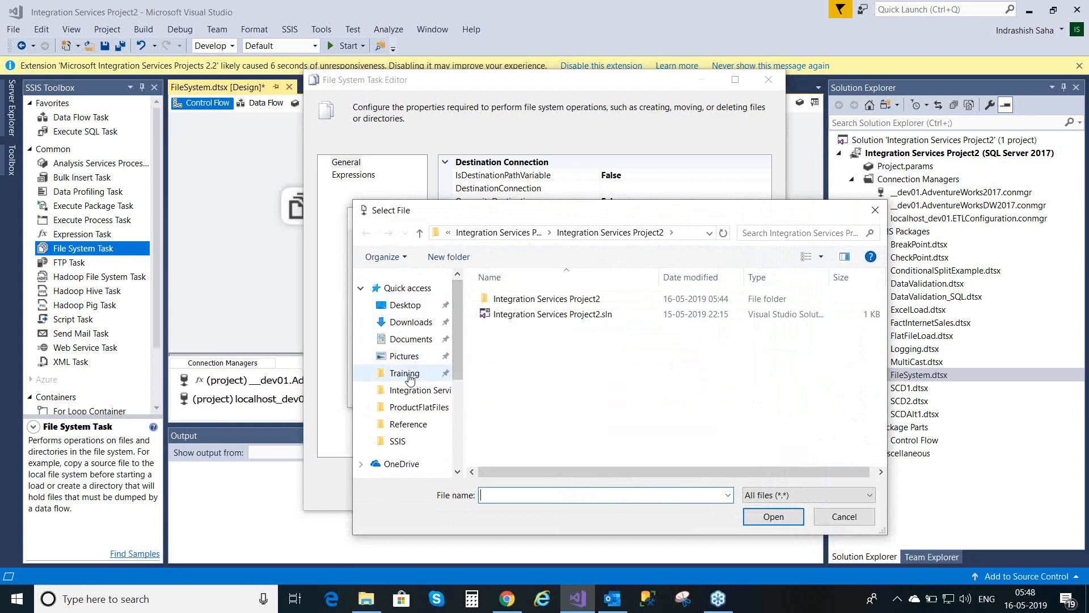
{"action": "left_click", "coordinate": [397, 442]}
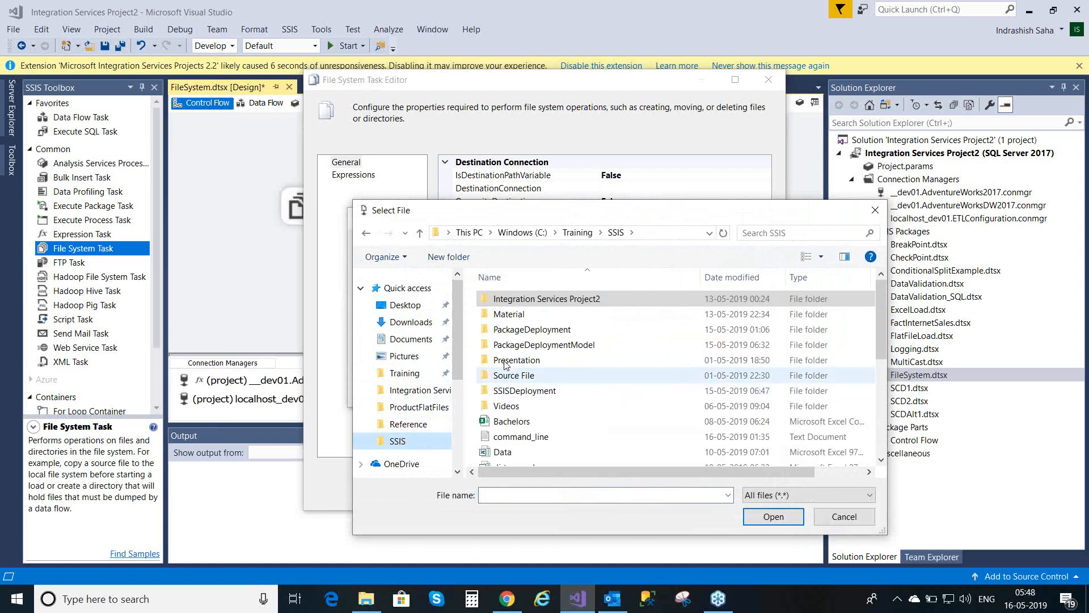
{"action": "double_click", "coordinate": [509, 314]}
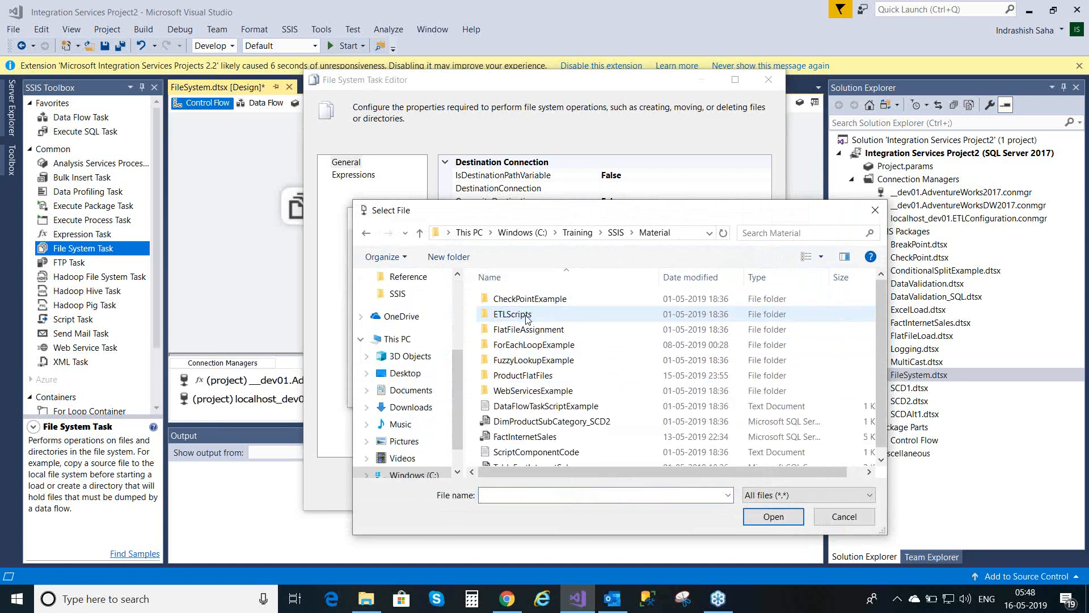
{"action": "double_click", "coordinate": [526, 377]}
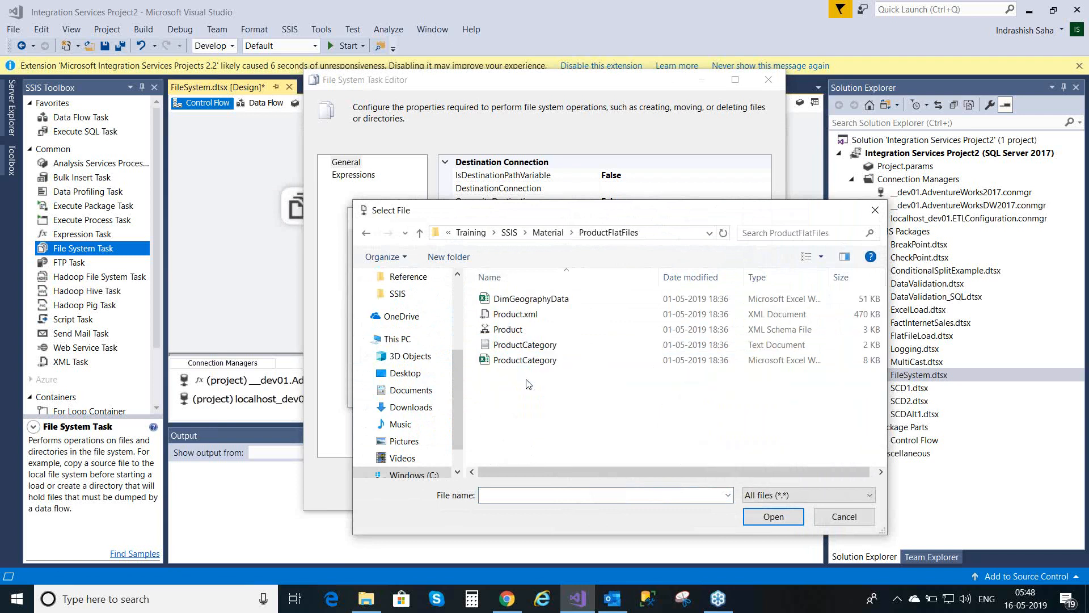
{"action": "left_click", "coordinate": [520, 347]}
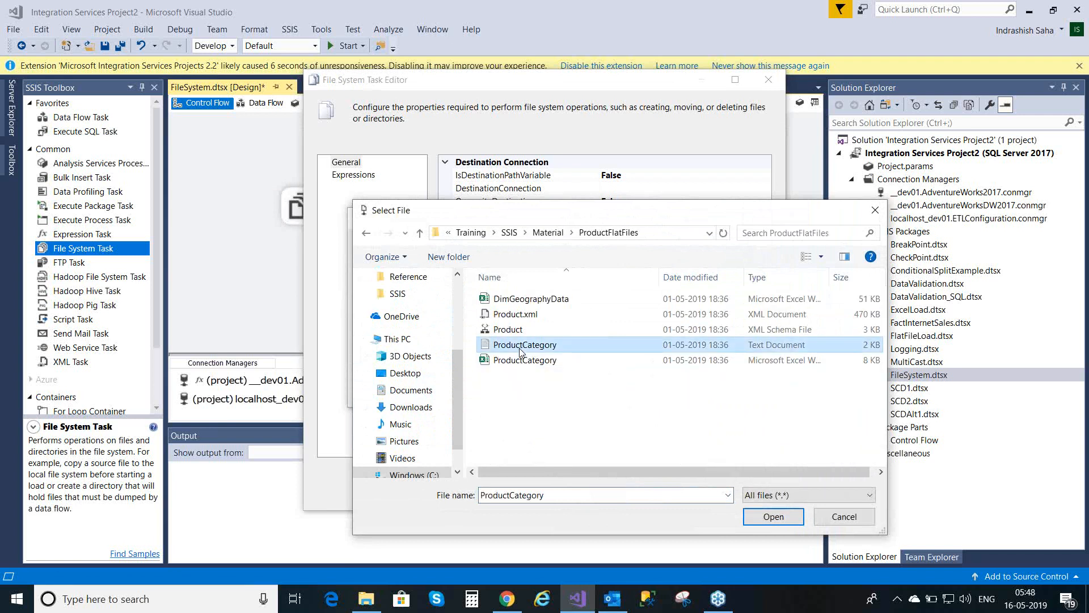
{"action": "left_click", "coordinate": [771, 518]}
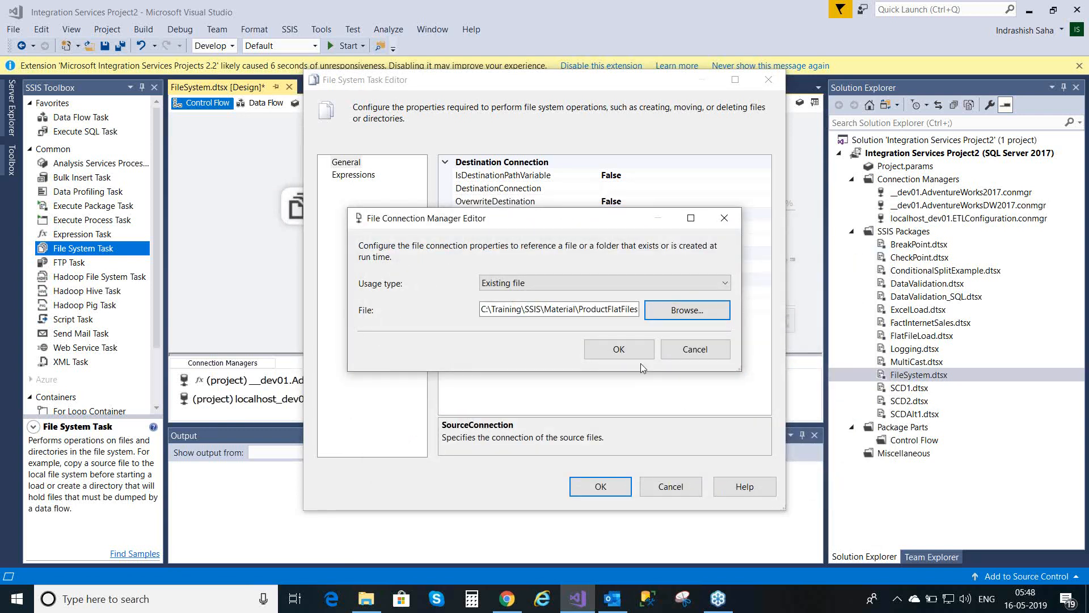
{"action": "left_click", "coordinate": [632, 353]}
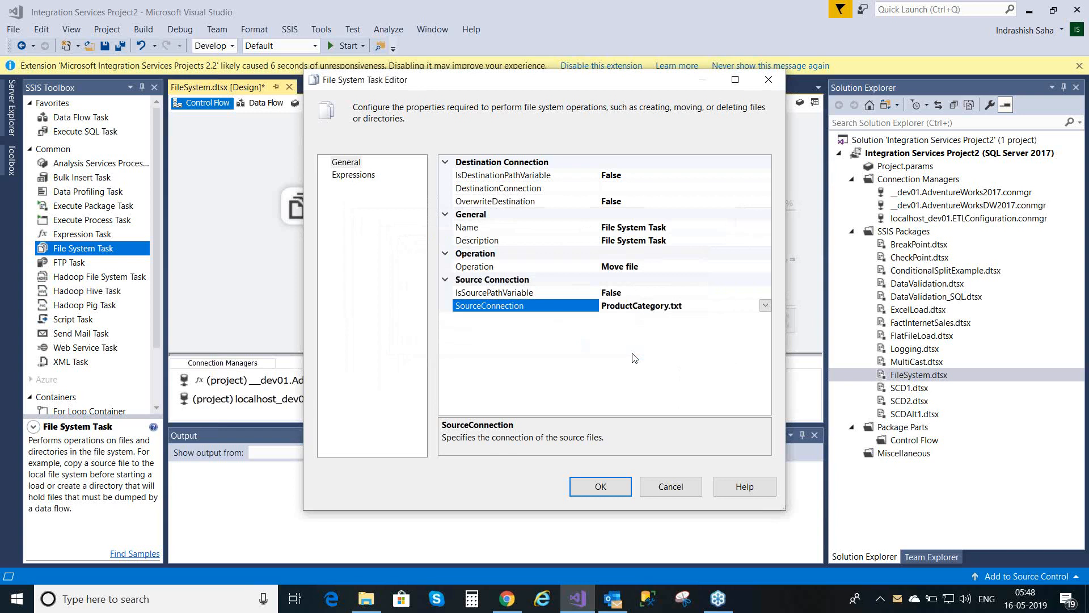
{"action": "left_click", "coordinate": [693, 188]}
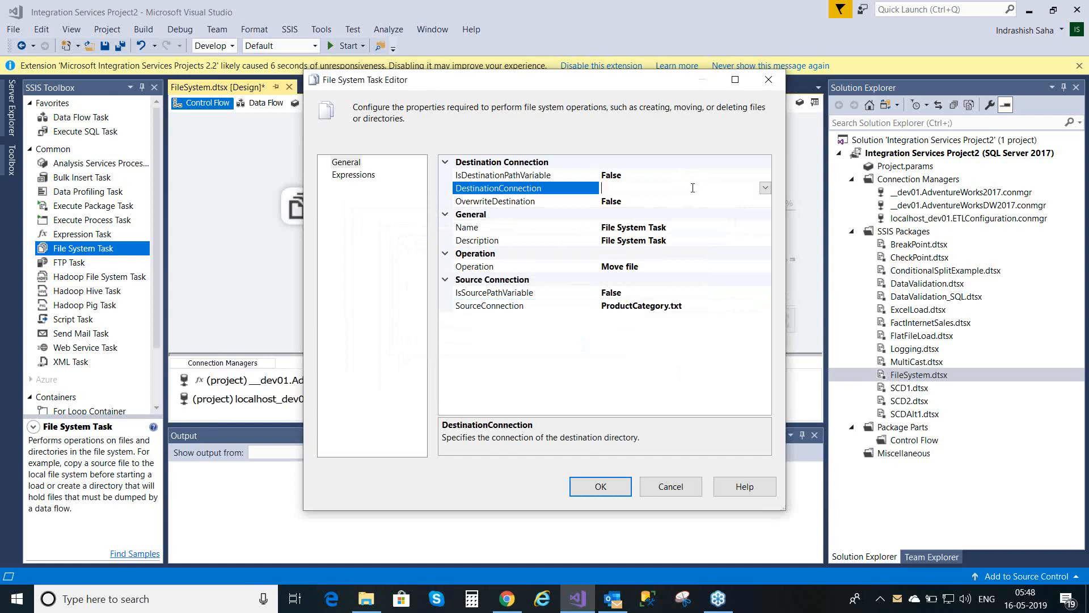
{"action": "left_click", "coordinate": [765, 188]}
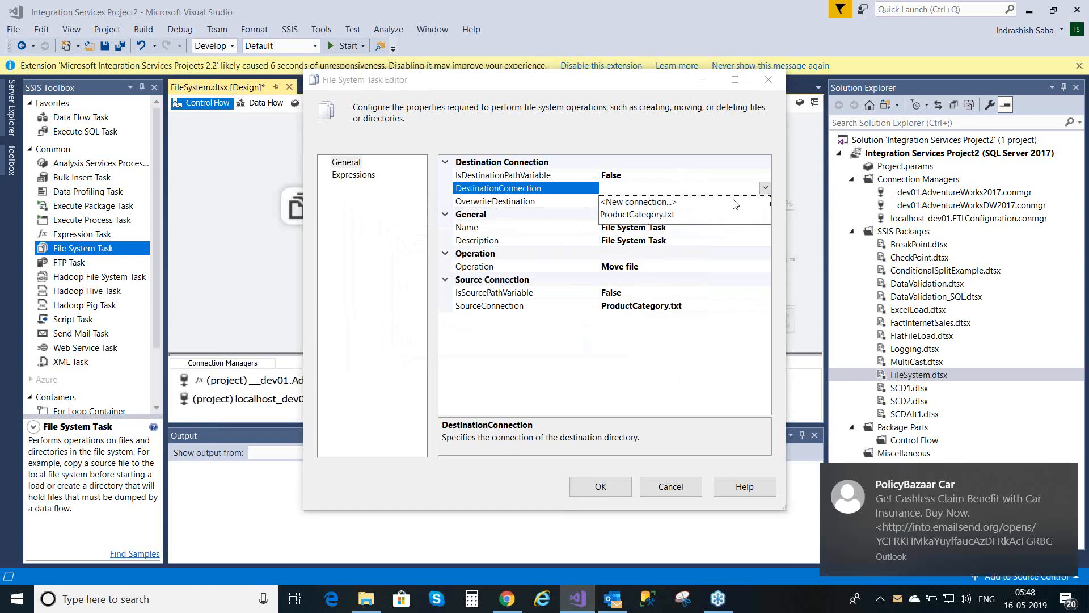
{"action": "left_click", "coordinate": [711, 202]}
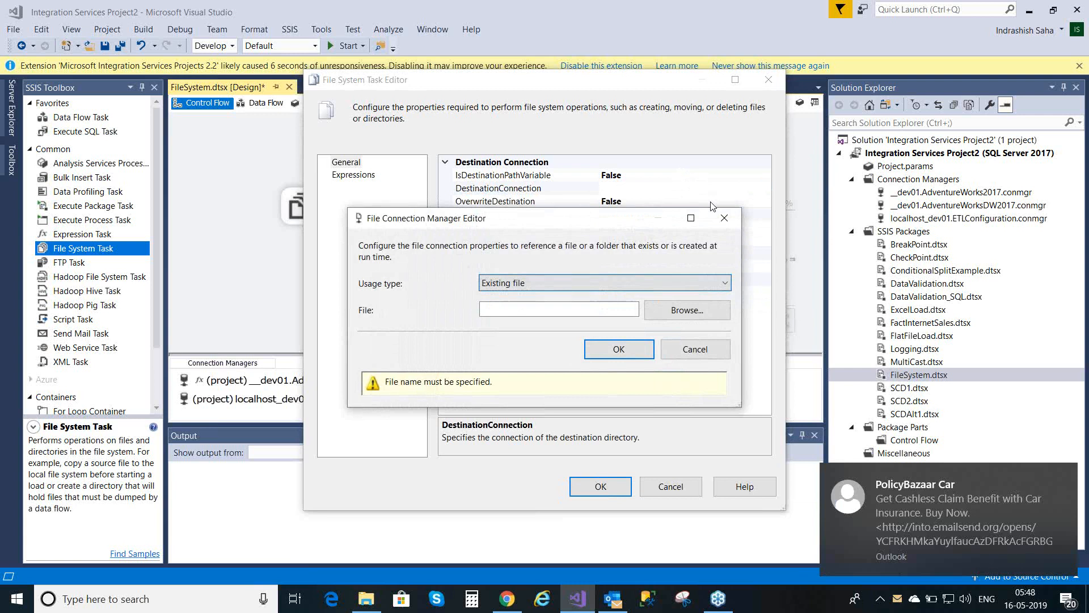
{"action": "left_click", "coordinate": [724, 284]}
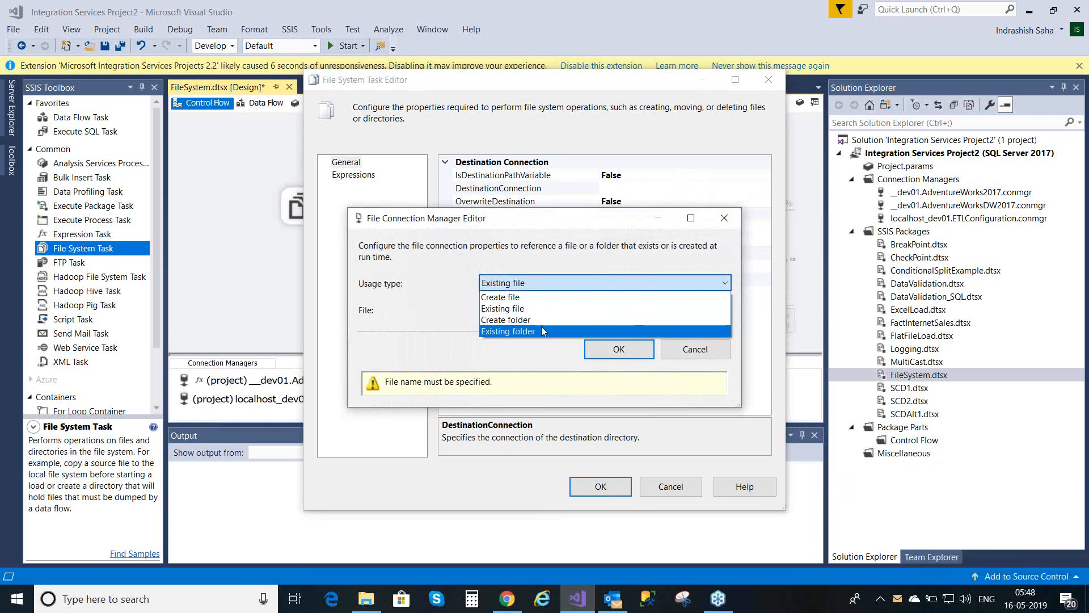
{"action": "left_click", "coordinate": [610, 320]}
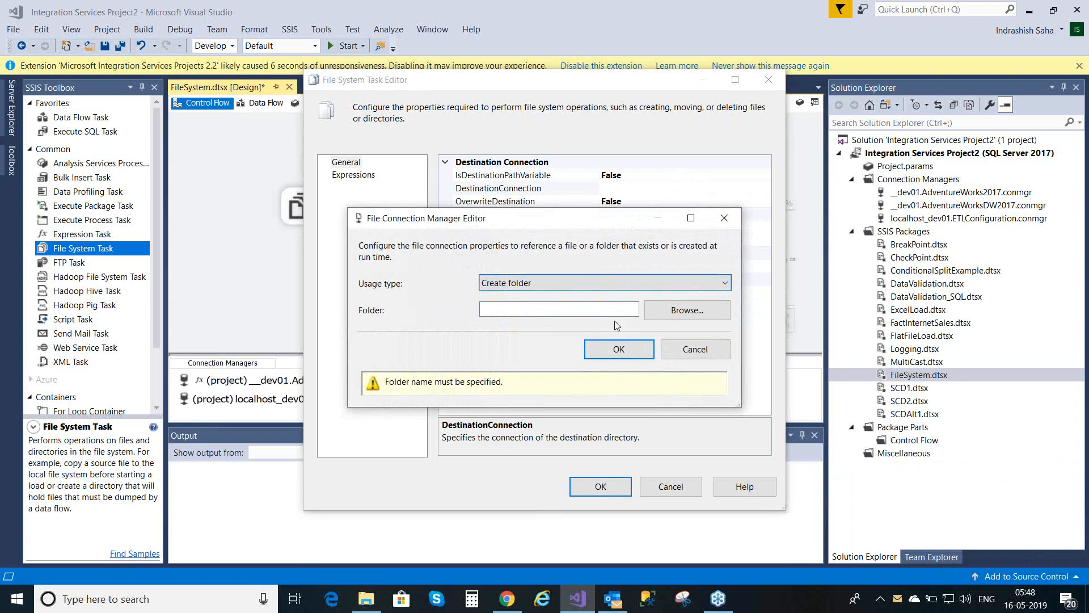
{"action": "left_click", "coordinate": [674, 313]}
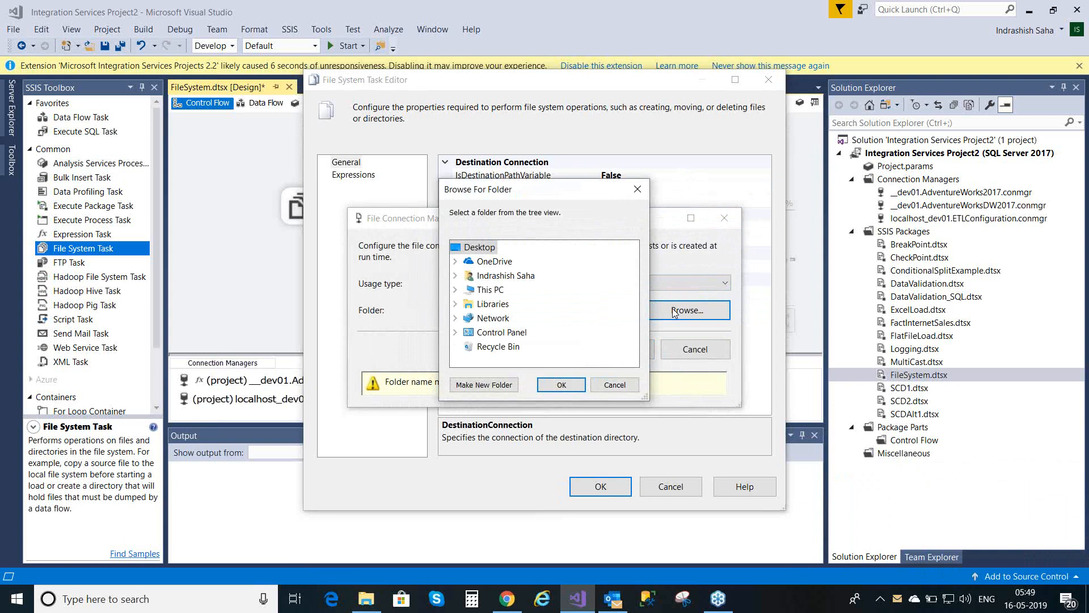
{"action": "left_click", "coordinate": [608, 386]}
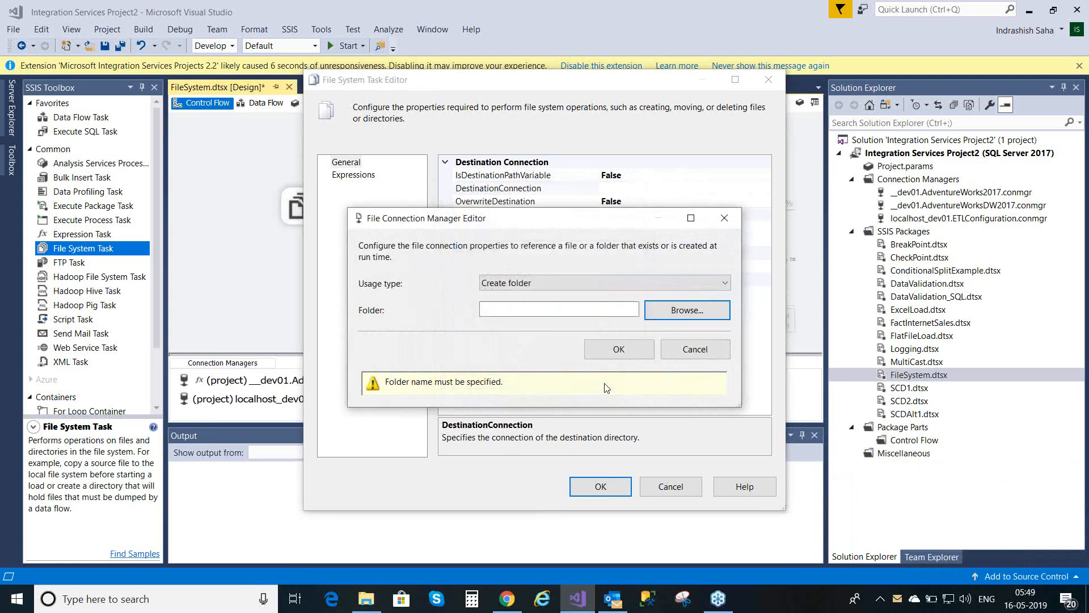
{"action": "left_click", "coordinate": [695, 352]}
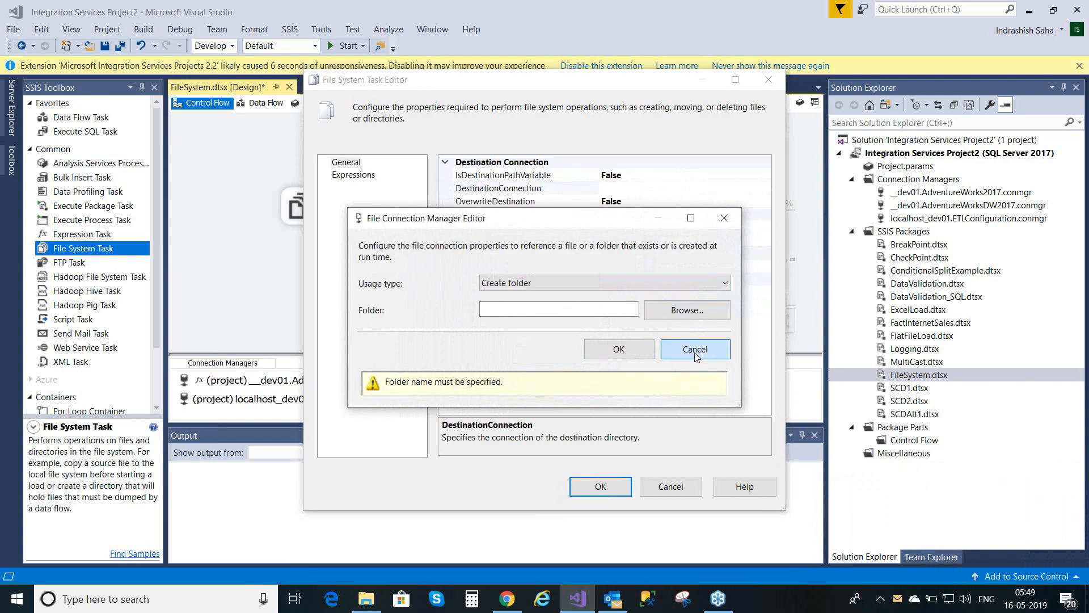
Switch to File Explorer and create a new folder in C:\Training\SSIS.
{"action": "left_click", "coordinate": [366, 599]}
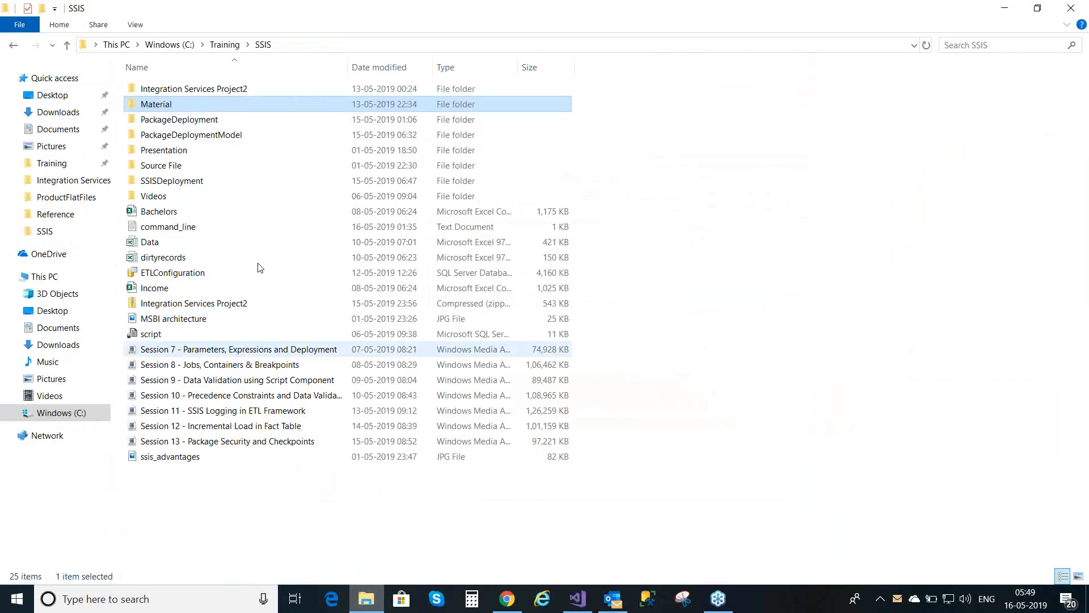
{"action": "double_click", "coordinate": [163, 105]}
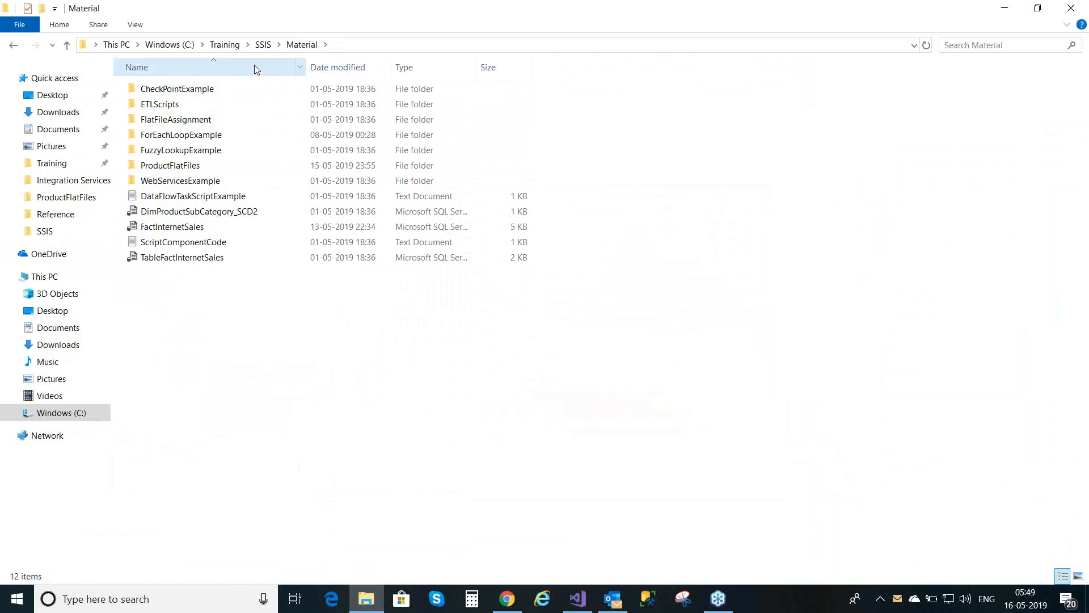
{"action": "left_click", "coordinate": [262, 44]}
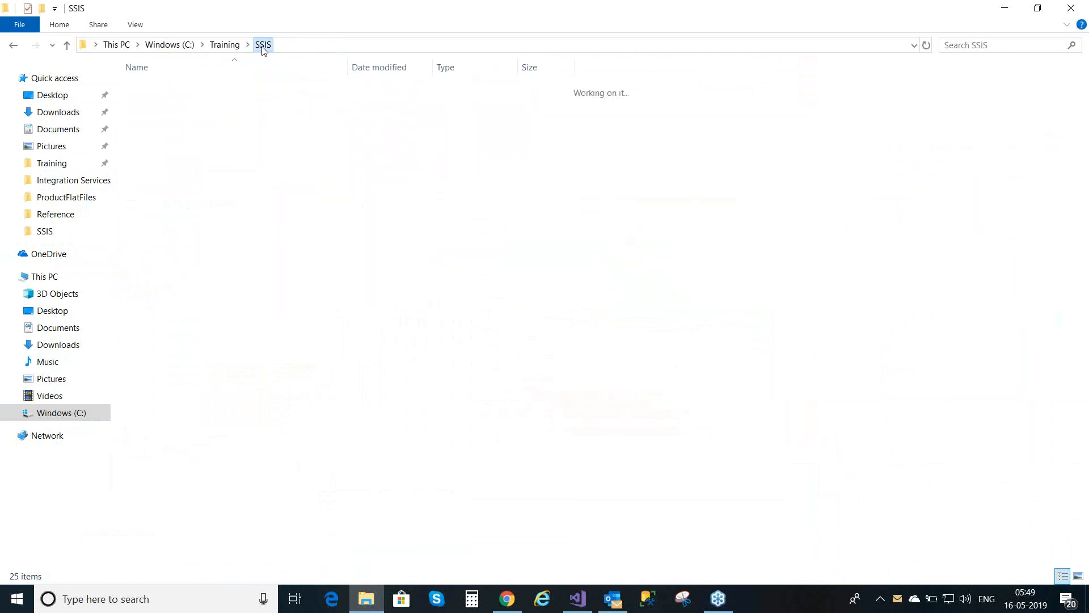
{"action": "left_click", "coordinate": [419, 539]}
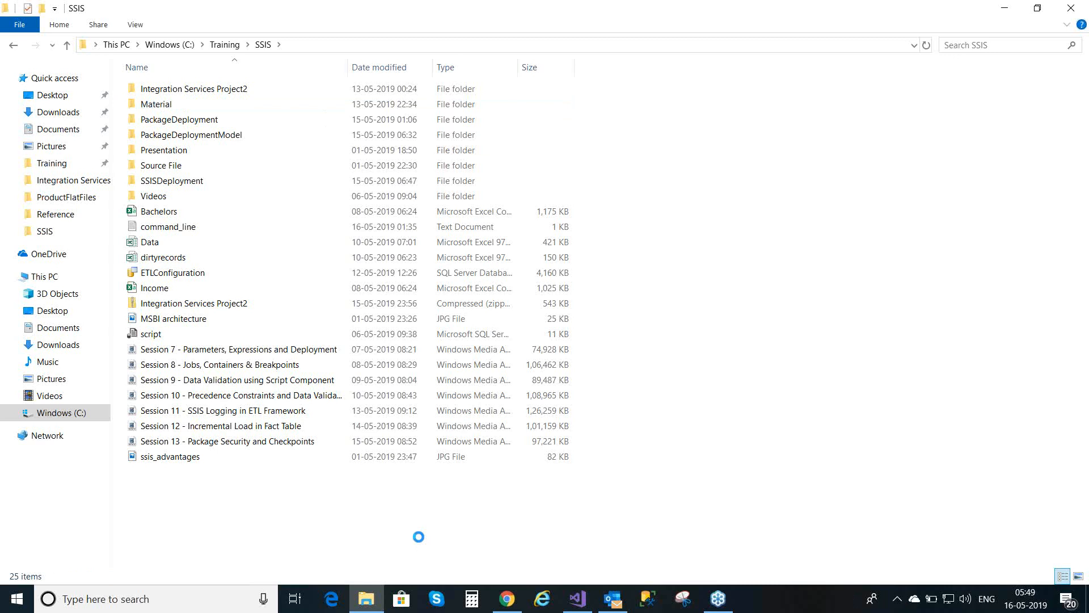
{"action": "right_click", "coordinate": [419, 536]}
{"action": "right_click", "coordinate": [514, 521]}
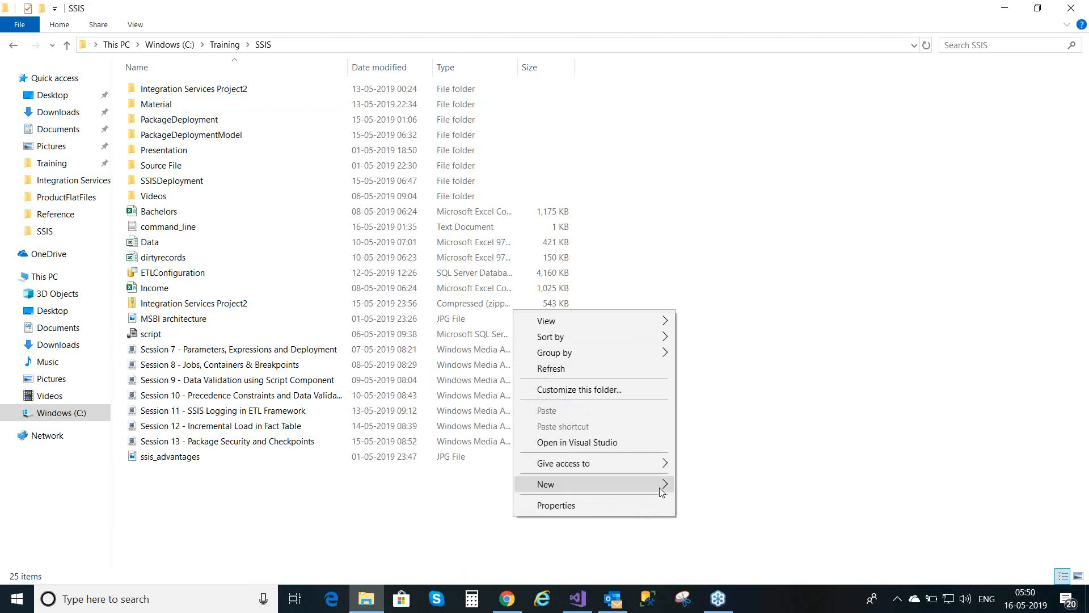
{"action": "mouse_move", "coordinate": [659, 487]}
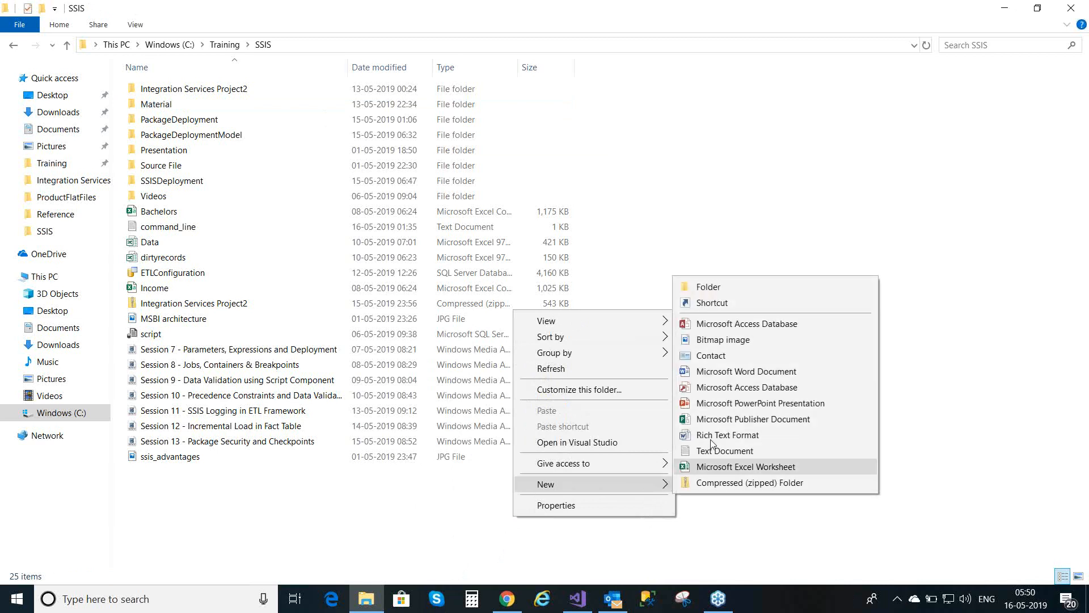
{"action": "left_click", "coordinate": [759, 292]}
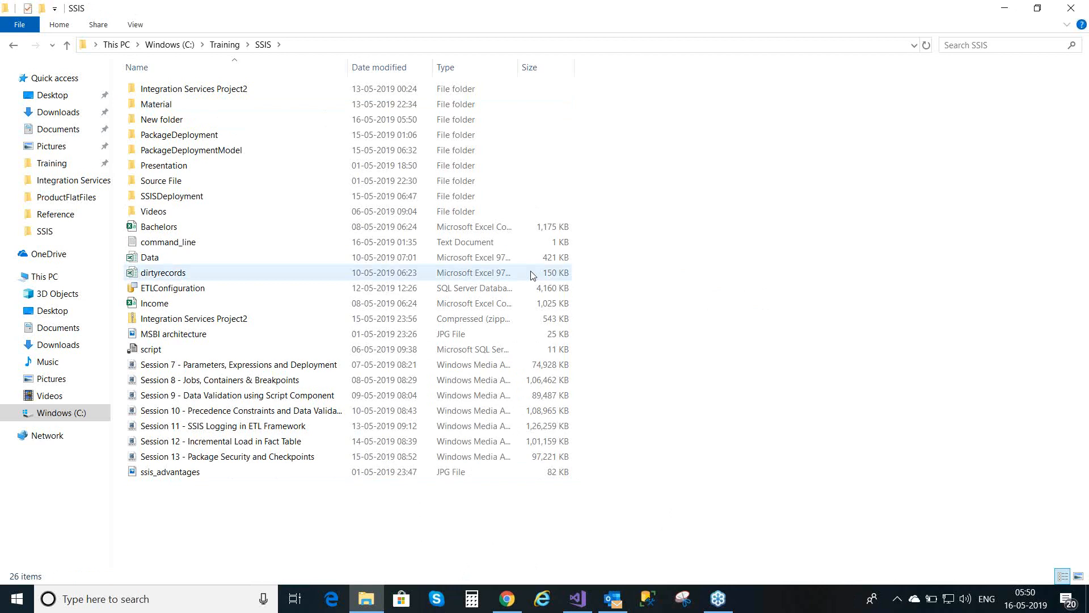
Rename the new folder in C:\Training\SSIS as Archive and open it.
{"action": "left_click", "coordinate": [306, 124]}
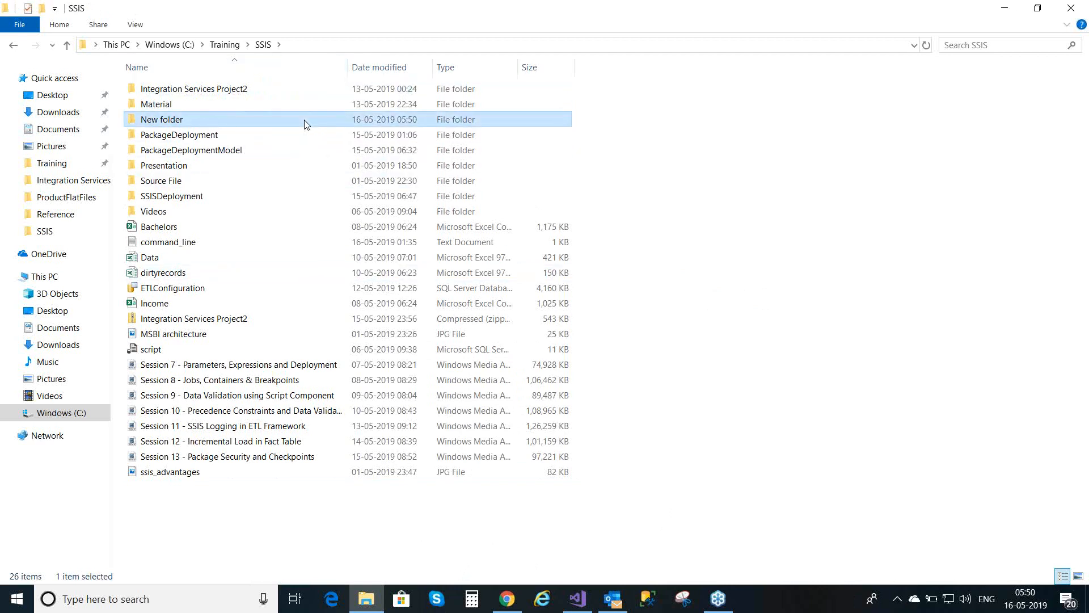
{"action": "key", "text": "F2"}
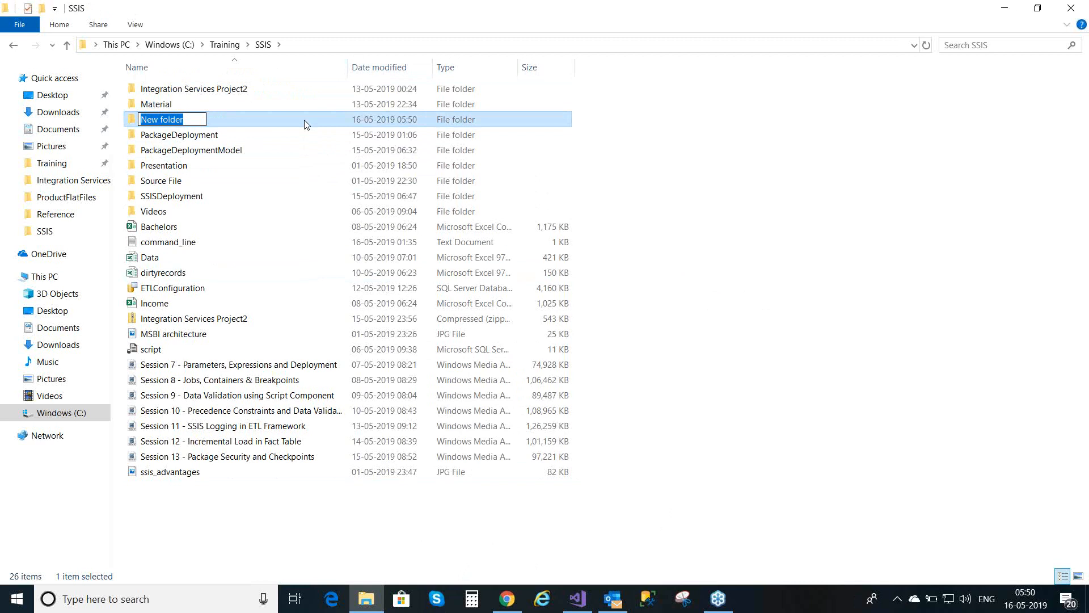
{"action": "key", "text": "BackSpace"}
{"action": "type", "text": "Arc"}
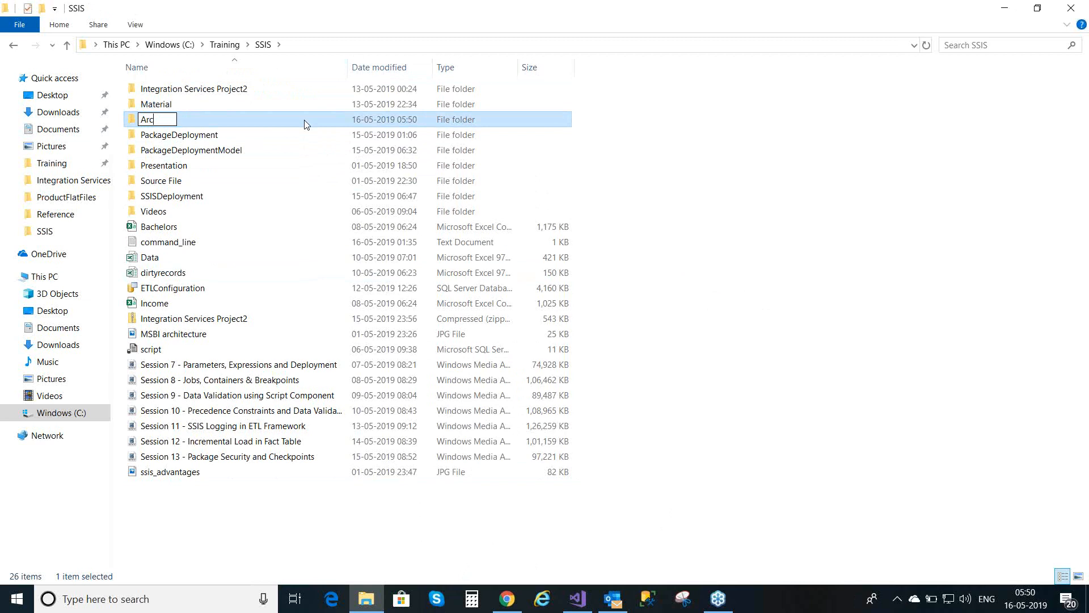
{"action": "type", "text": "hive"}
{"action": "key", "text": "Return"}
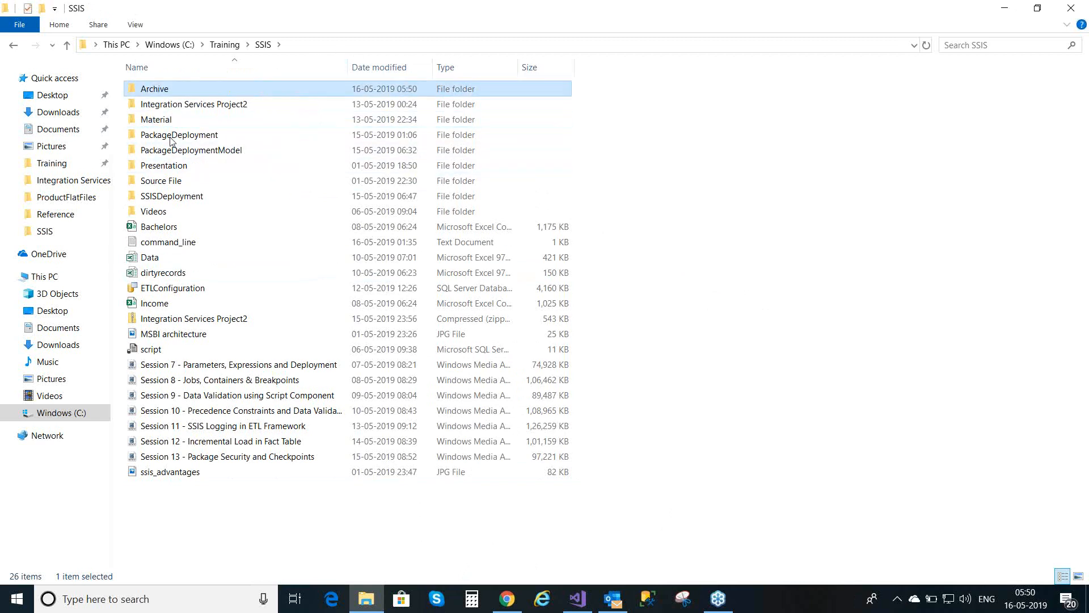
{"action": "left_click", "coordinate": [172, 140]}
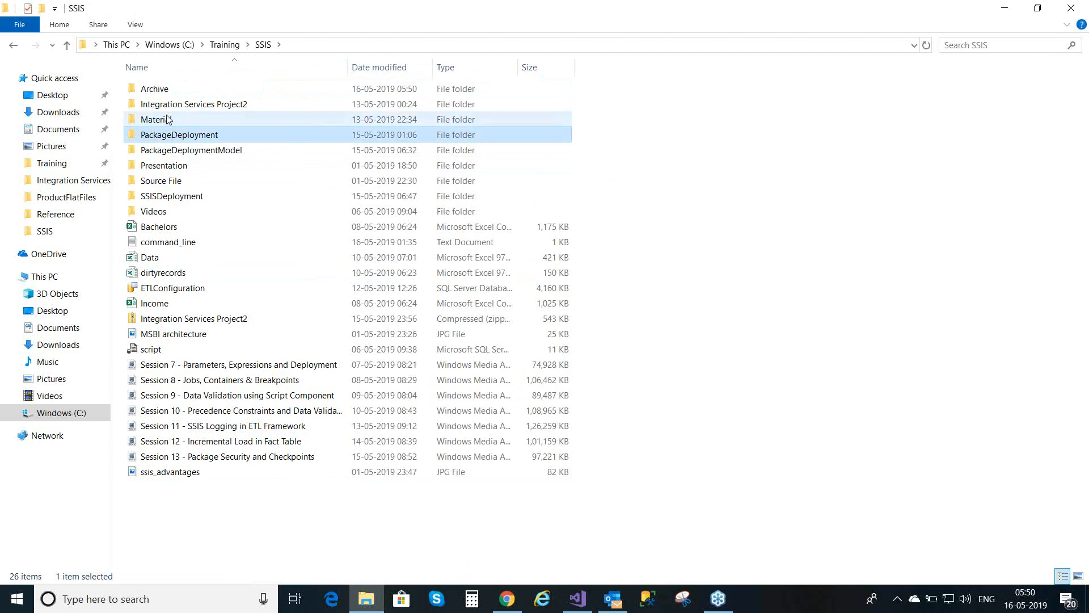
{"action": "double_click", "coordinate": [166, 94]}
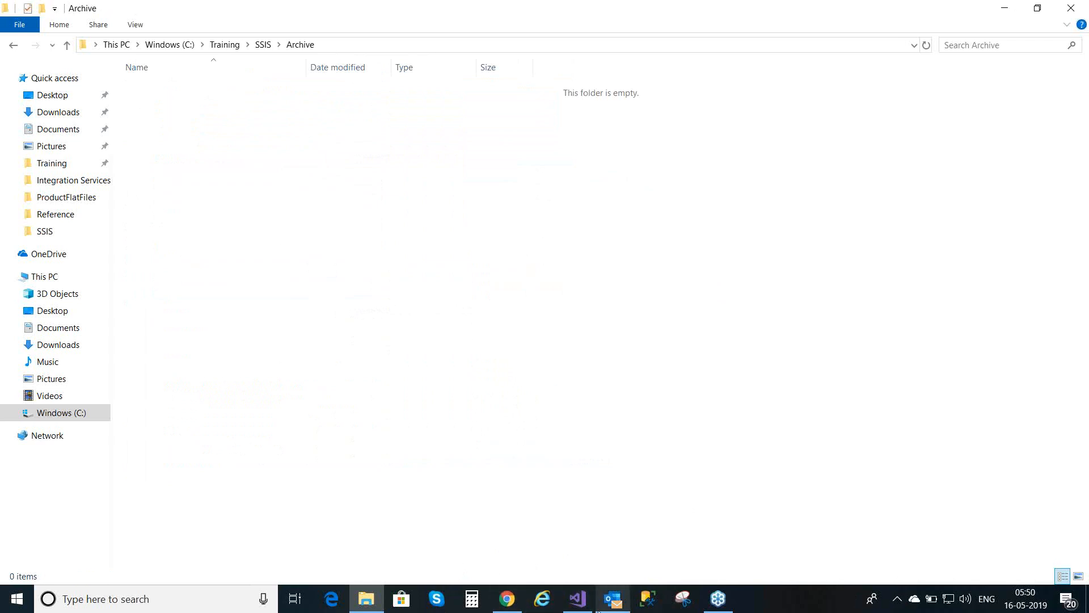
Return to Visual Studio and start a new file connection for the task's destination with the usage type Existing folder.
{"action": "left_click", "coordinate": [579, 600]}
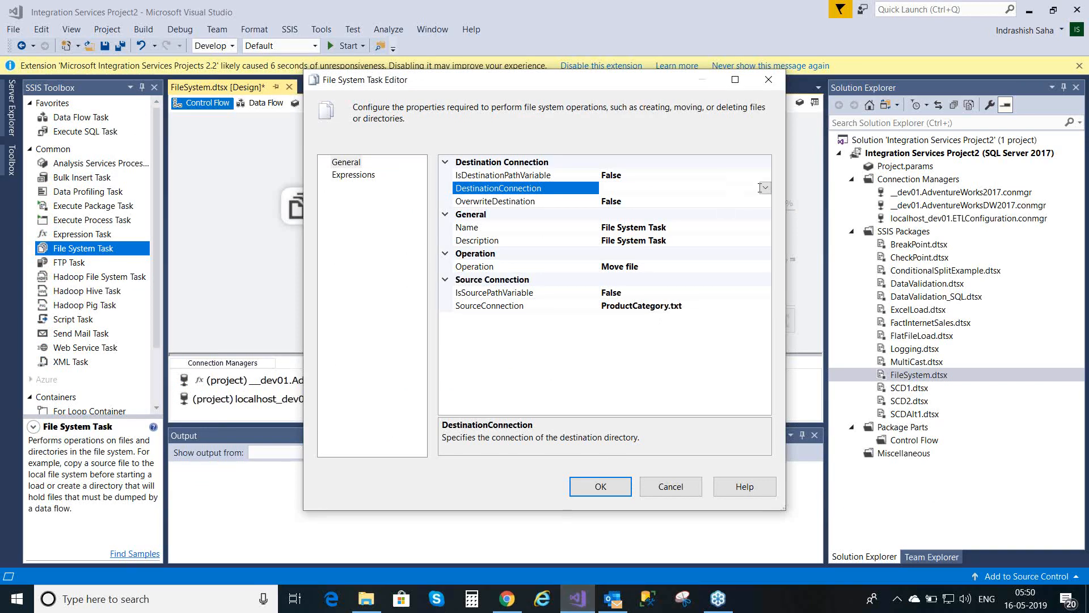
{"action": "left_click", "coordinate": [764, 188]}
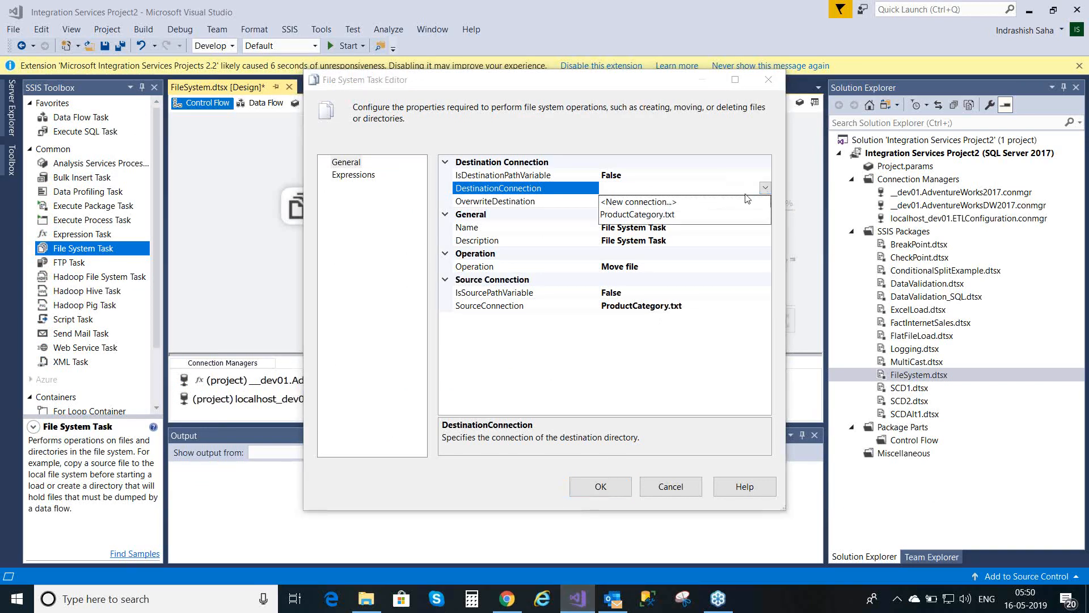
{"action": "left_click", "coordinate": [712, 203]}
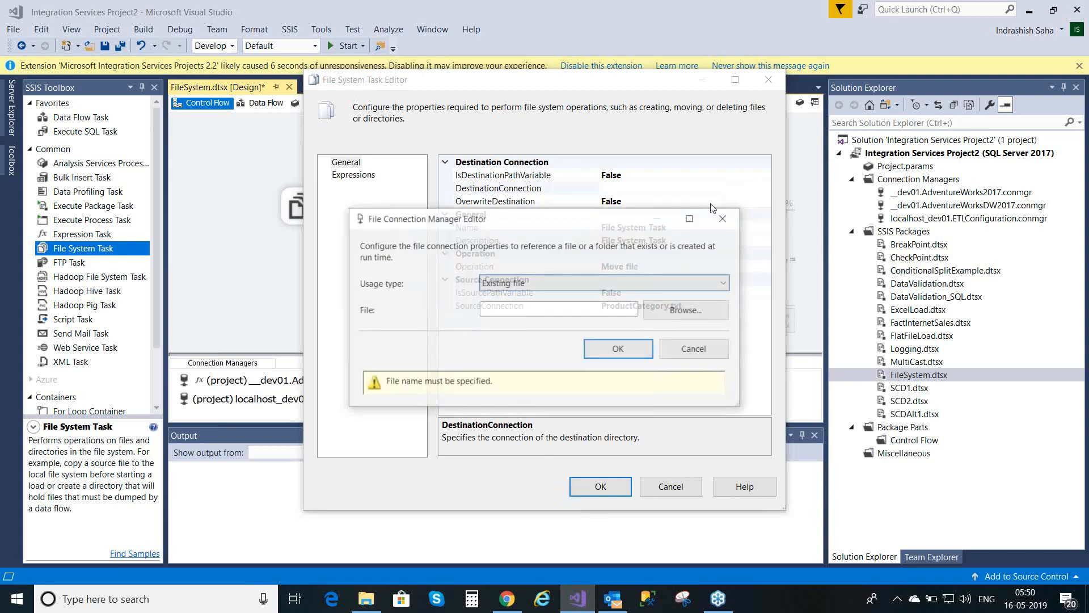
{"action": "left_click", "coordinate": [727, 284]}
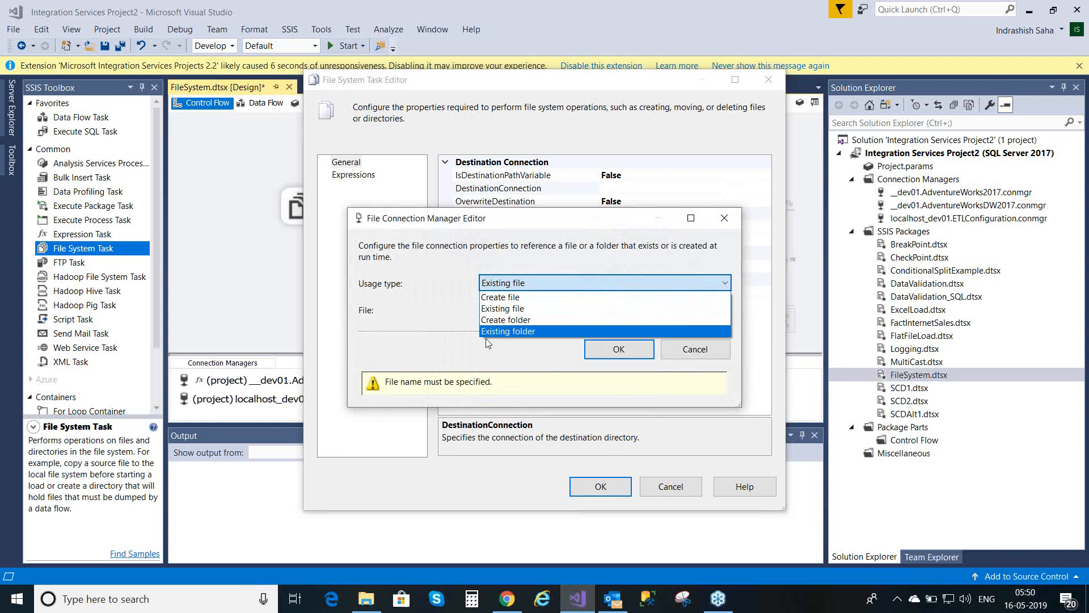
{"action": "left_click", "coordinate": [529, 330]}
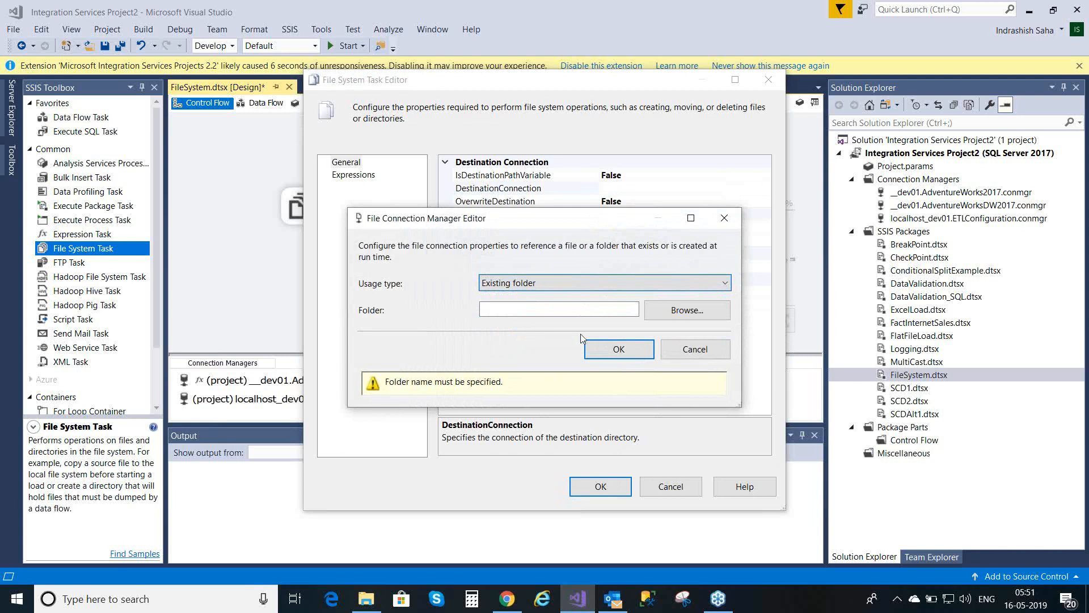
Set the destination connection's folder to C:\Training\SSIS\Archive.
{"action": "left_click", "coordinate": [674, 316]}
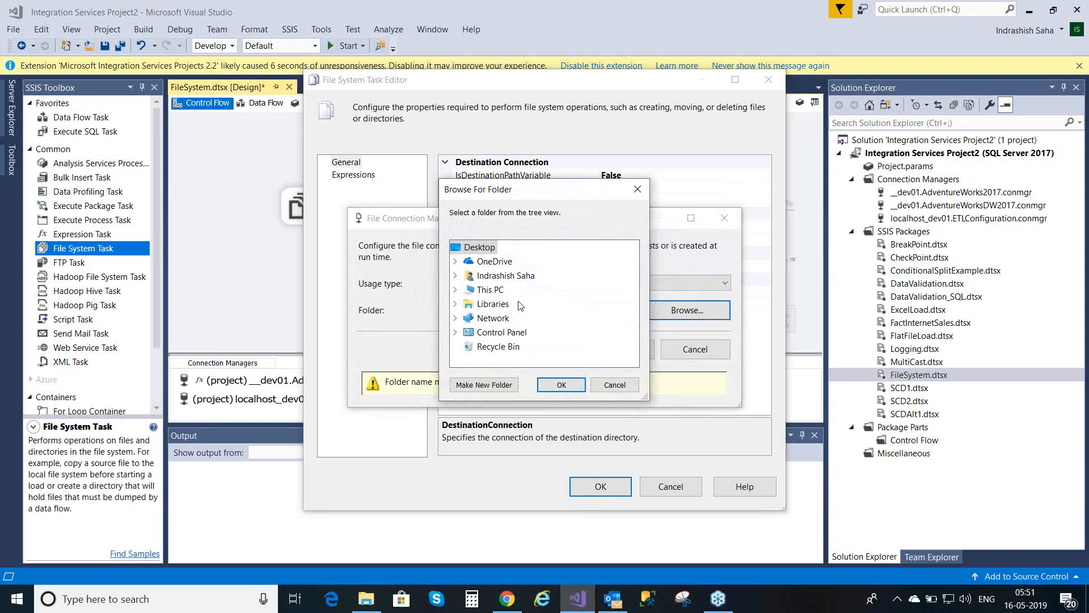
{"action": "double_click", "coordinate": [487, 291]}
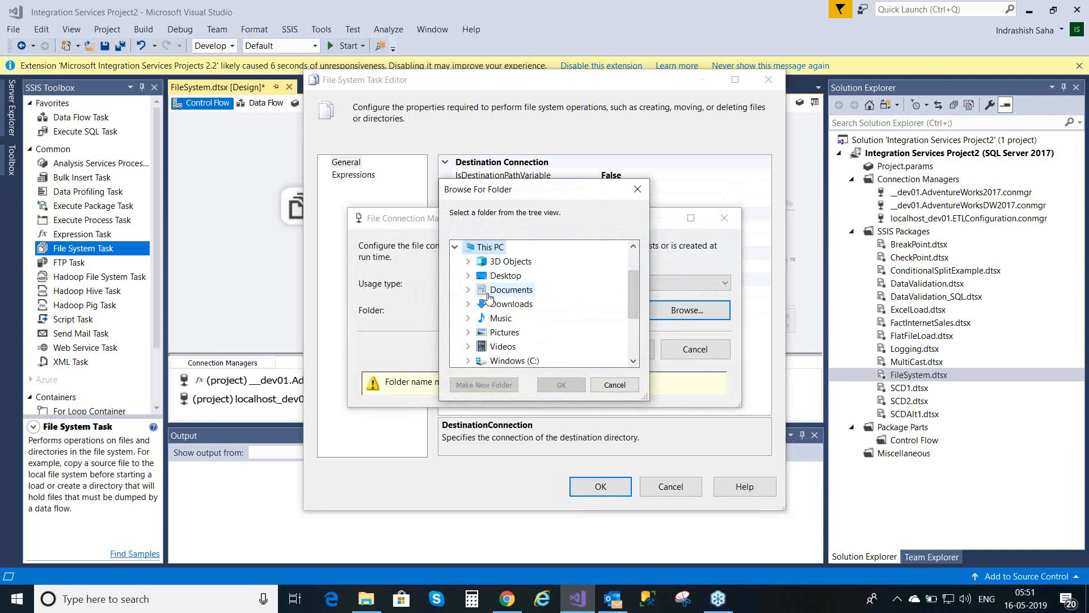
{"action": "left_click_drag", "start_coordinate": [635, 301], "coordinate": [634, 348]}
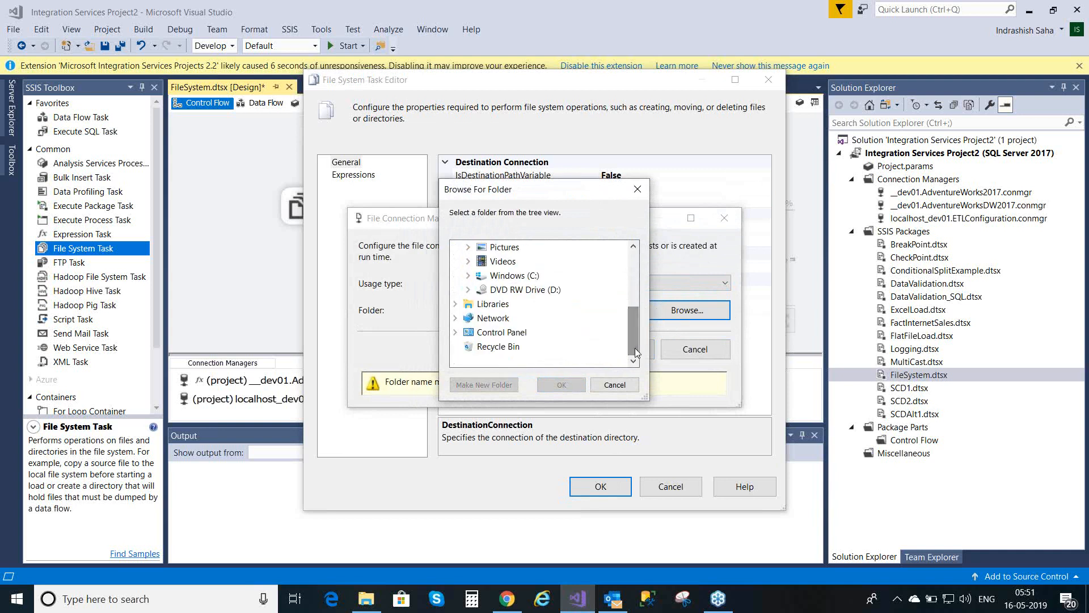
{"action": "double_click", "coordinate": [528, 276]}
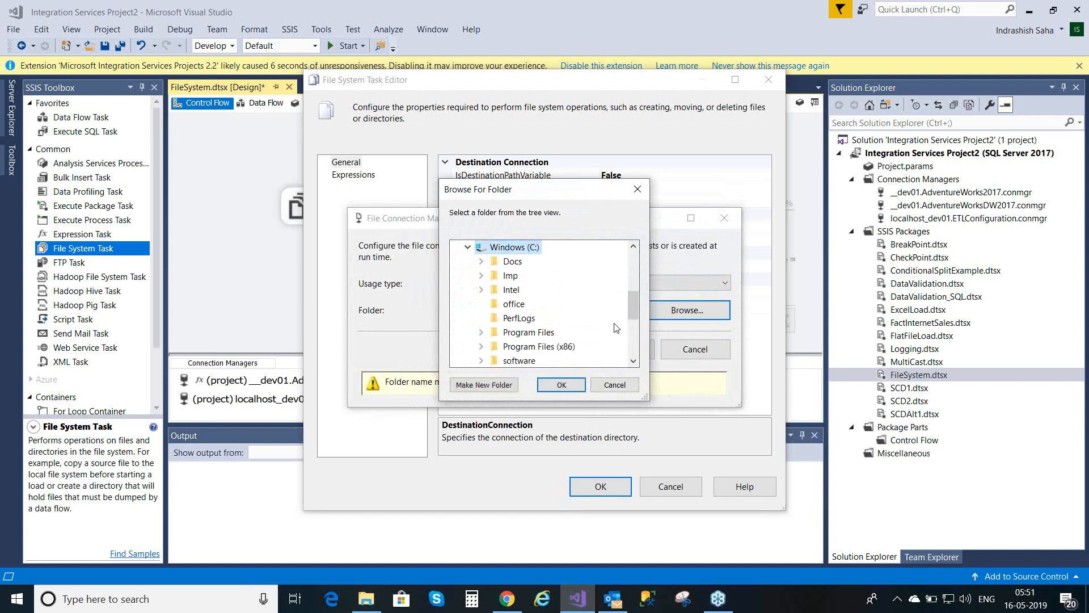
{"action": "left_click_drag", "start_coordinate": [634, 314], "coordinate": [635, 329]}
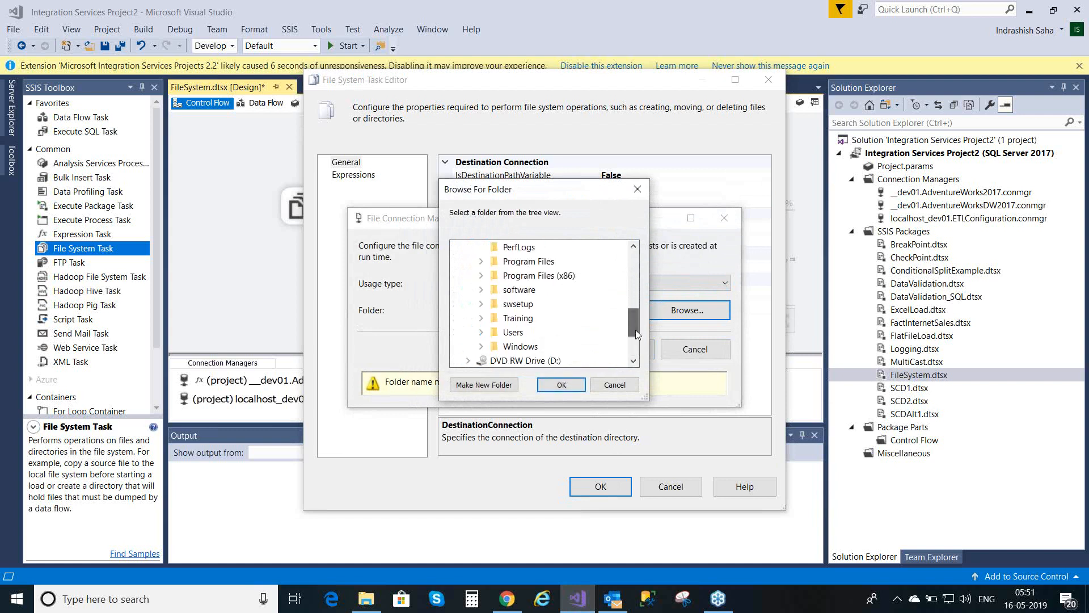
{"action": "double_click", "coordinate": [512, 319]}
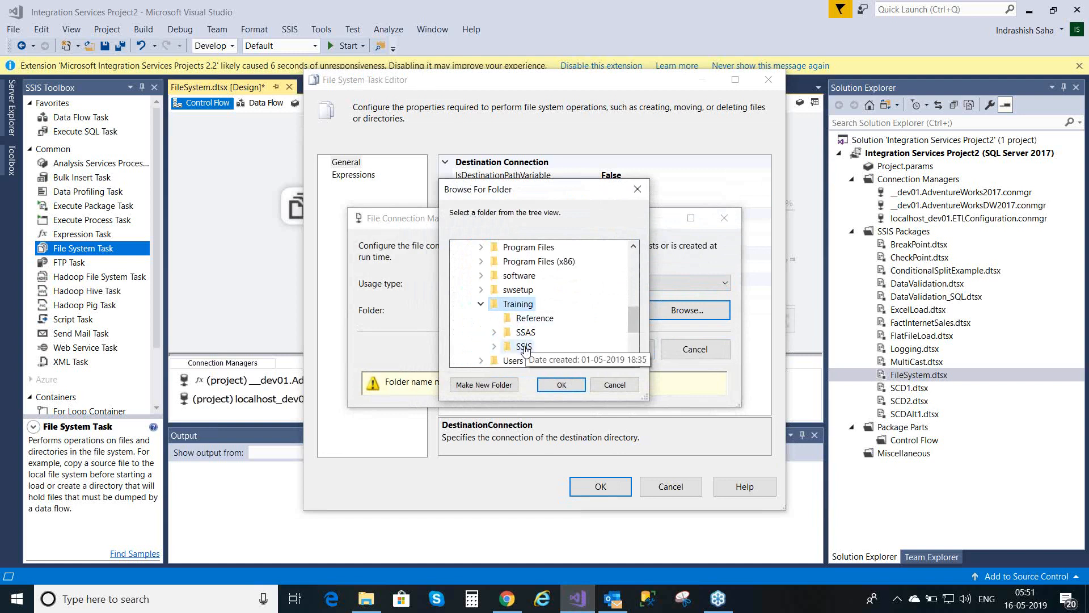
{"action": "left_click", "coordinate": [523, 346]}
{"action": "double_click", "coordinate": [523, 346]}
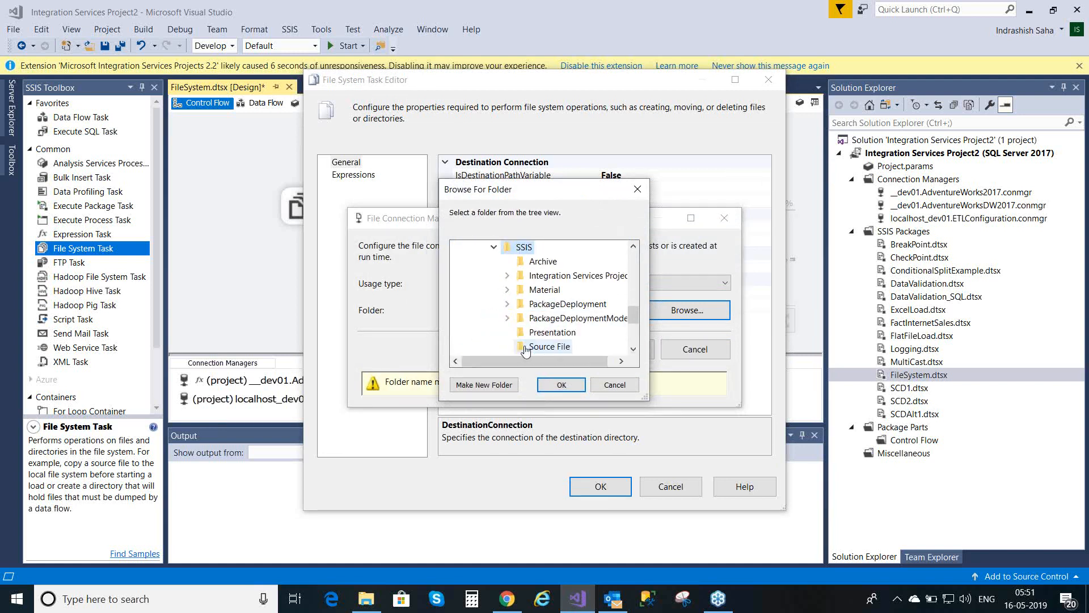
{"action": "left_click", "coordinate": [543, 262]}
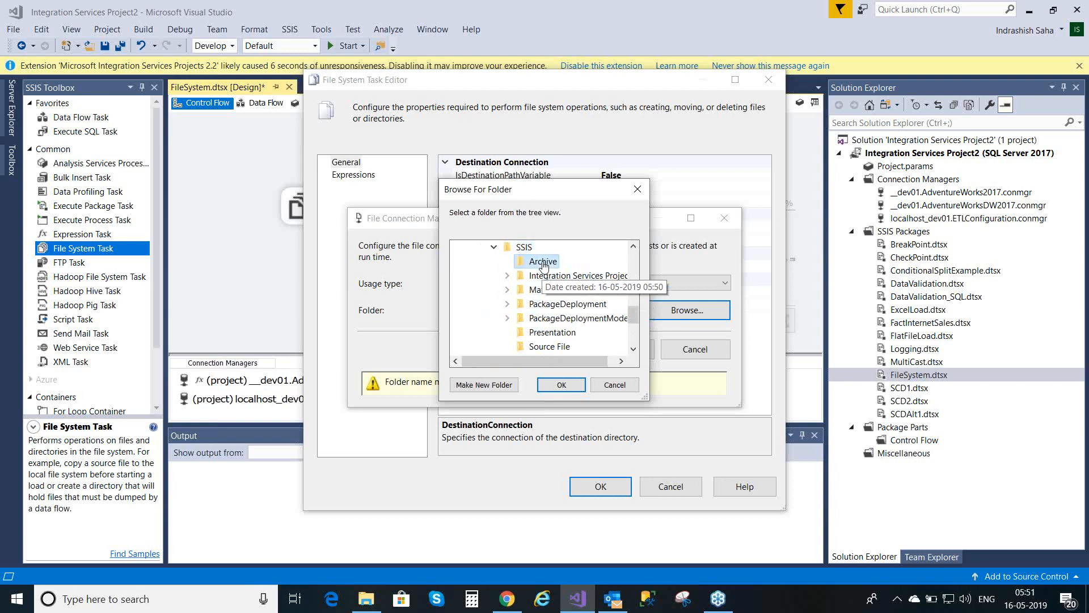
{"action": "left_click", "coordinate": [560, 385]}
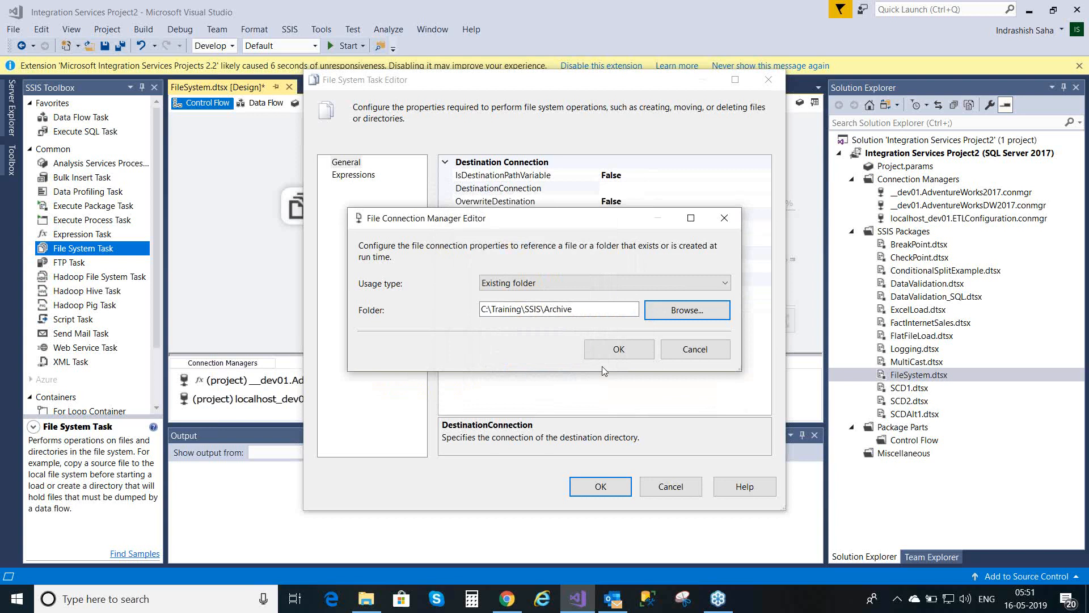
Accept the Archive destination connection and the File System Task's settings, and save the package.
{"action": "left_click", "coordinate": [614, 353]}
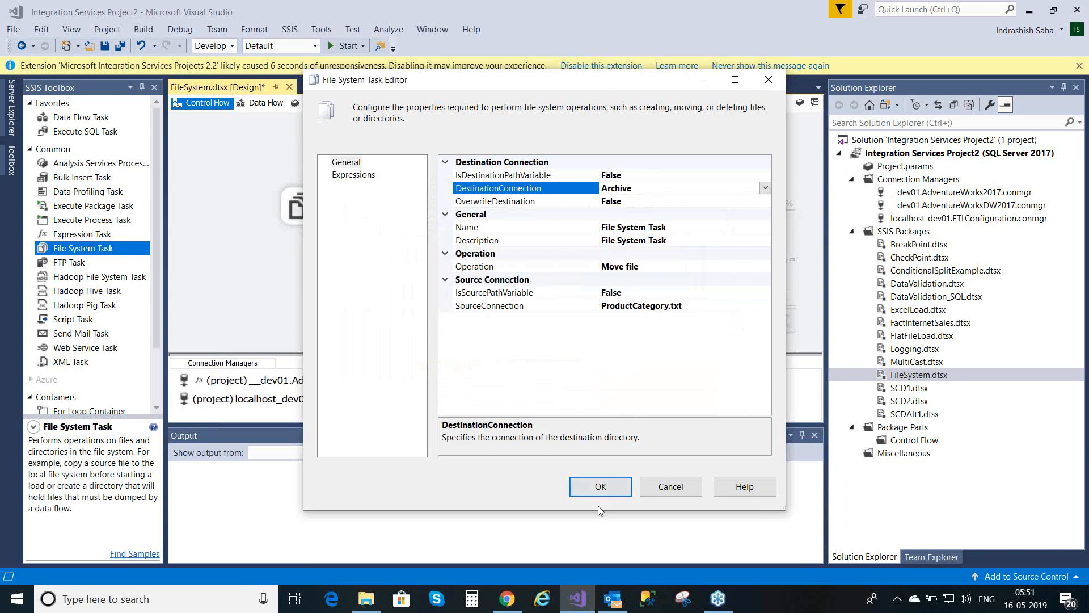
{"action": "left_click", "coordinate": [604, 486]}
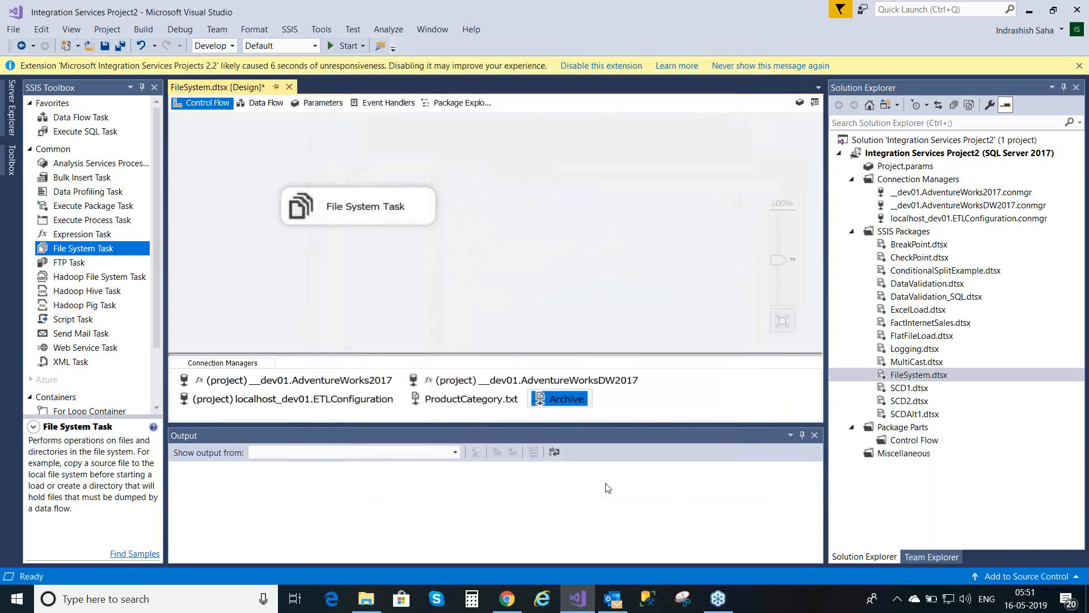
{"action": "key", "text": "ctrl+s"}
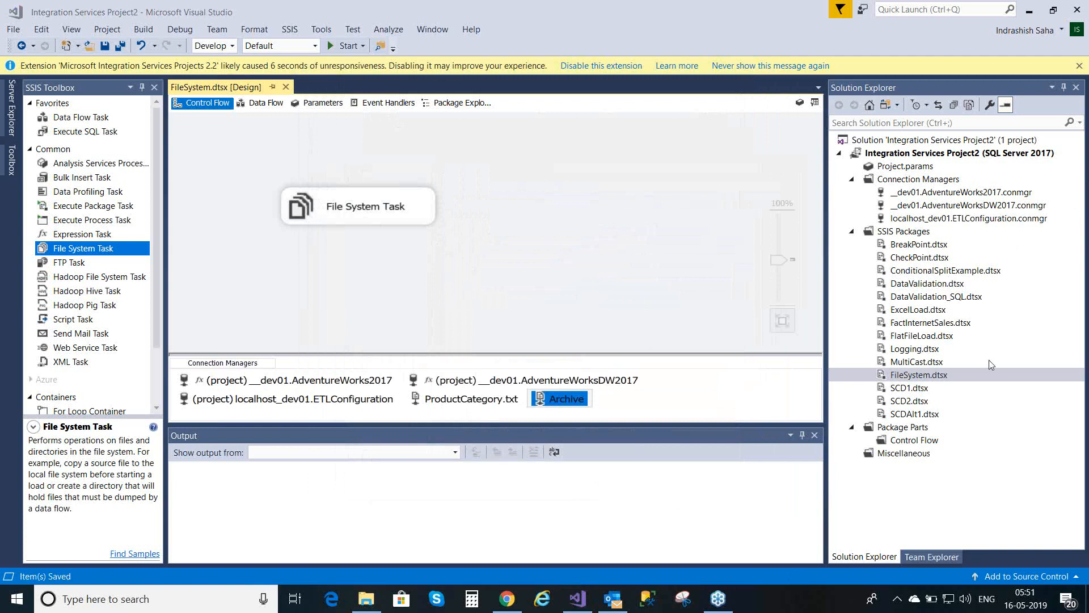
Execute the FileSystem.dtsx package and stop debugging once the run is complete.
{"action": "right_click", "coordinate": [935, 378]}
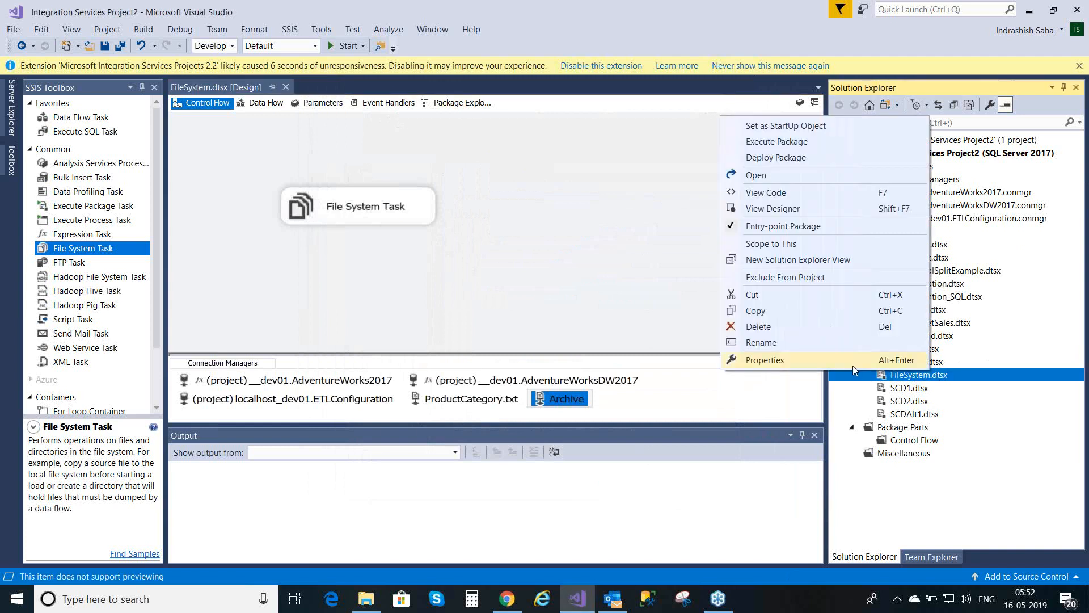
{"action": "left_click", "coordinate": [806, 141]}
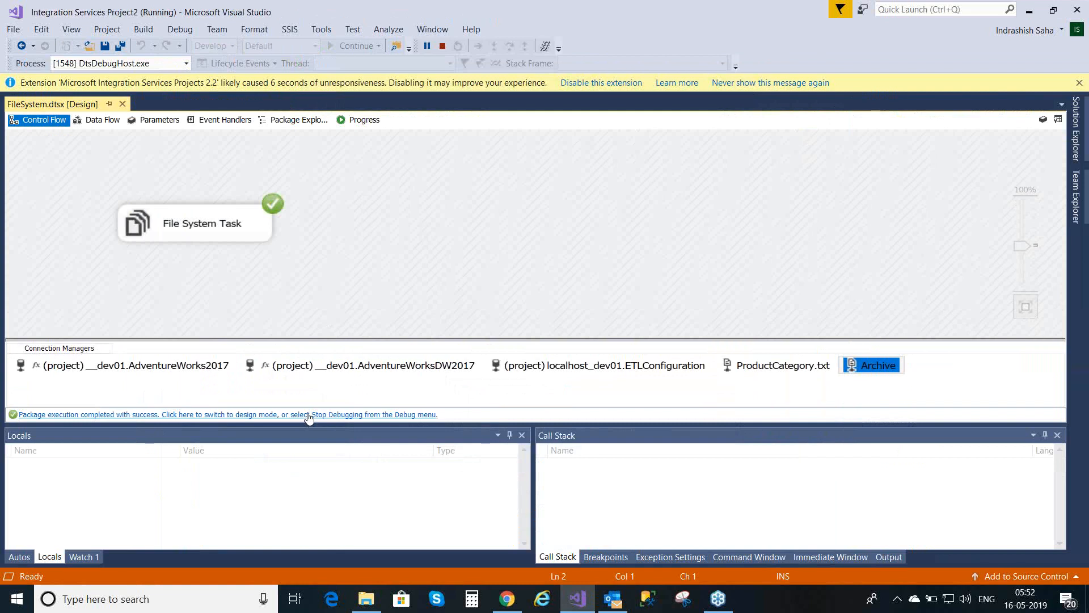
{"action": "left_click", "coordinate": [440, 48]}
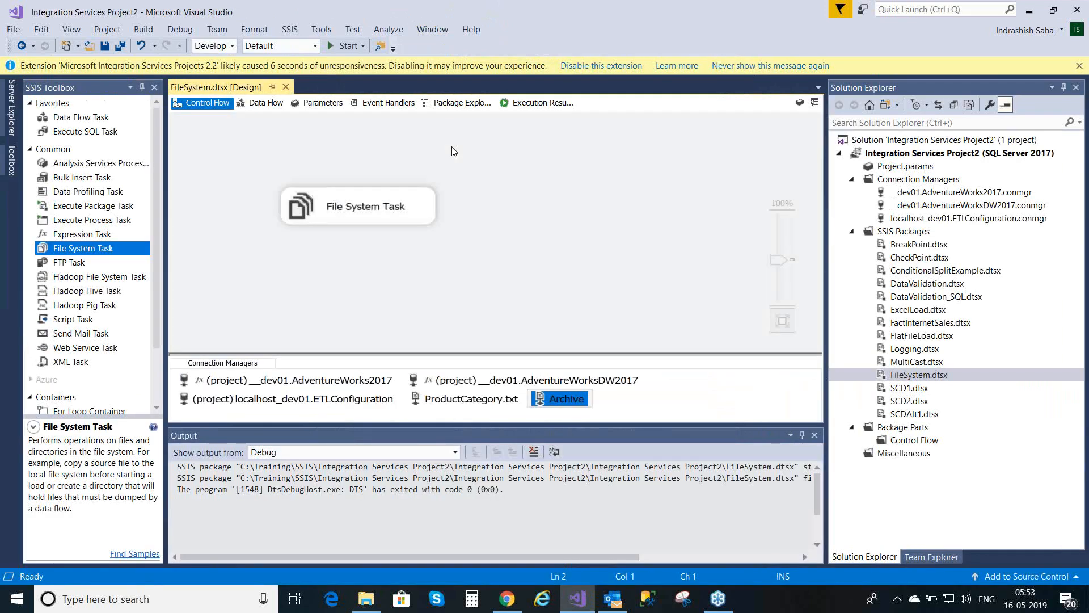
Switch to File Explorer and check the contents of C:\Training\SSIS\Archive and of the source folder Material\ProductFlatFiles.
{"action": "left_click", "coordinate": [363, 599]}
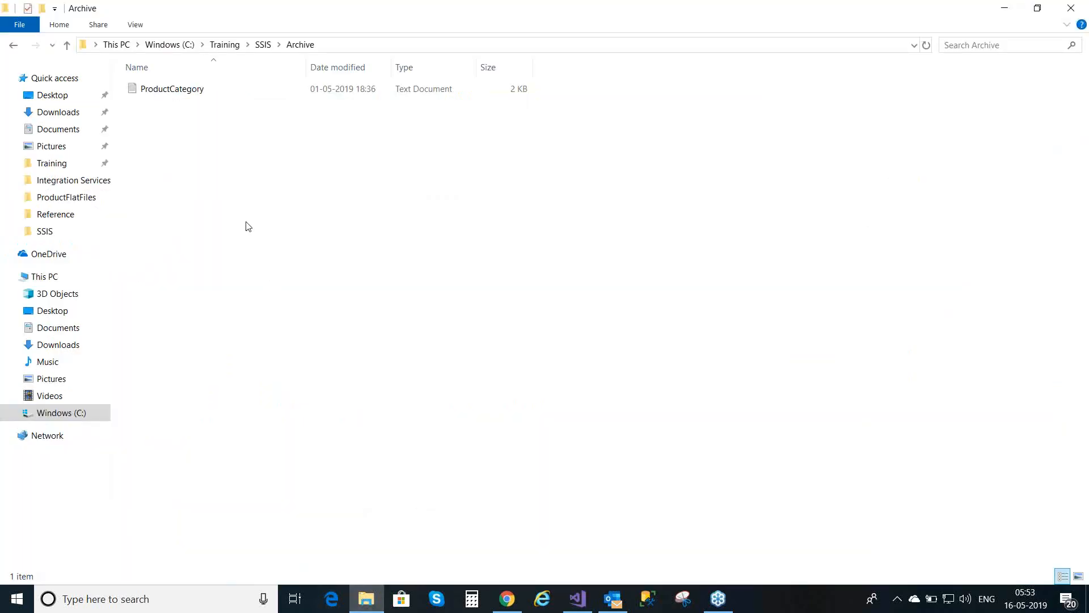
{"action": "double_click", "coordinate": [235, 88]}
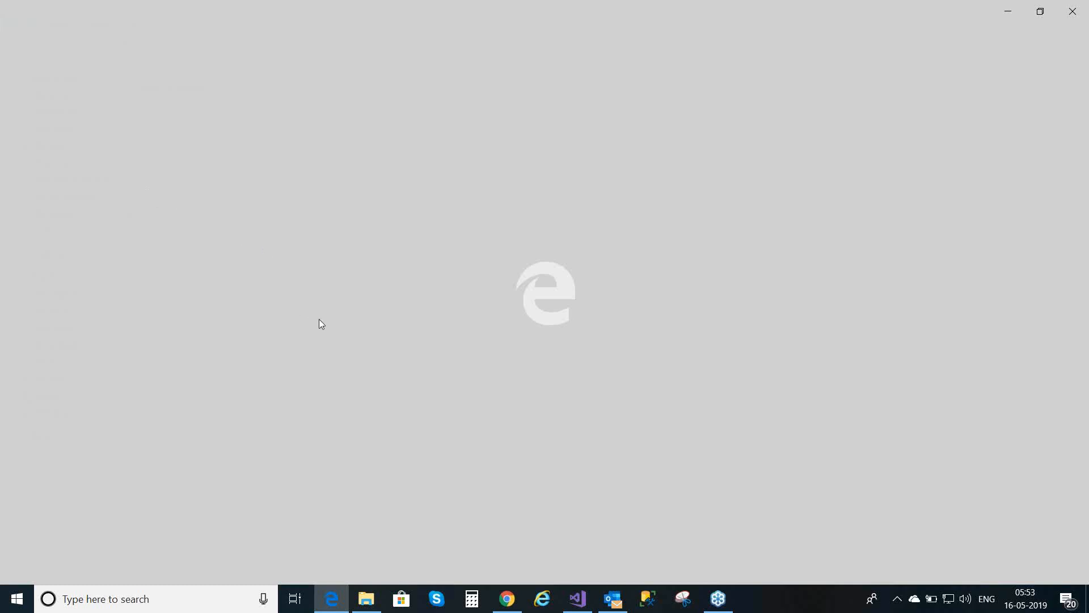
{"action": "left_click", "coordinate": [361, 605]}
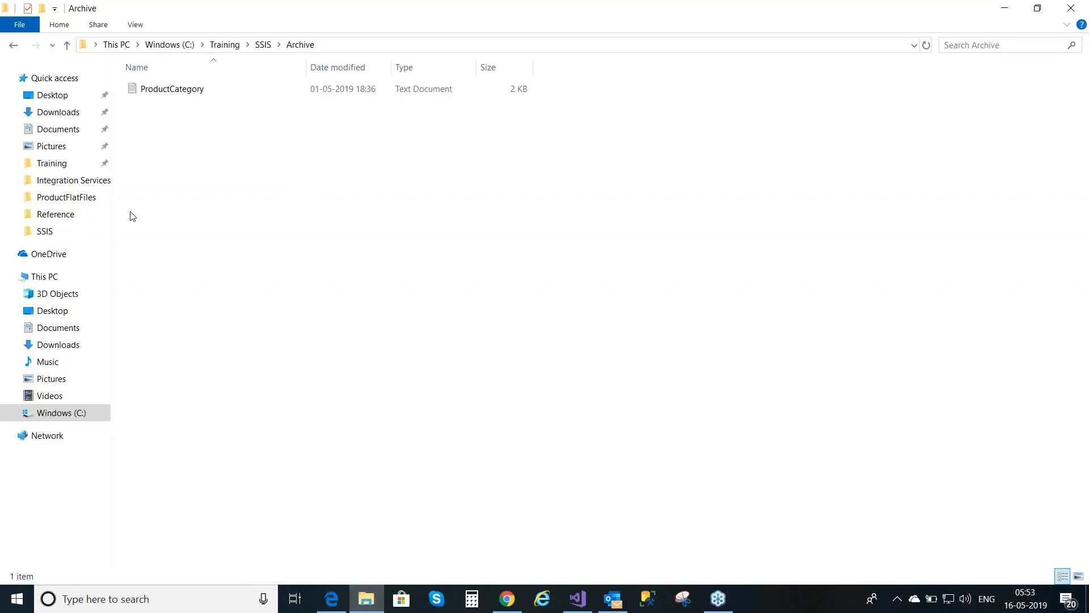
{"action": "left_click", "coordinate": [71, 168]}
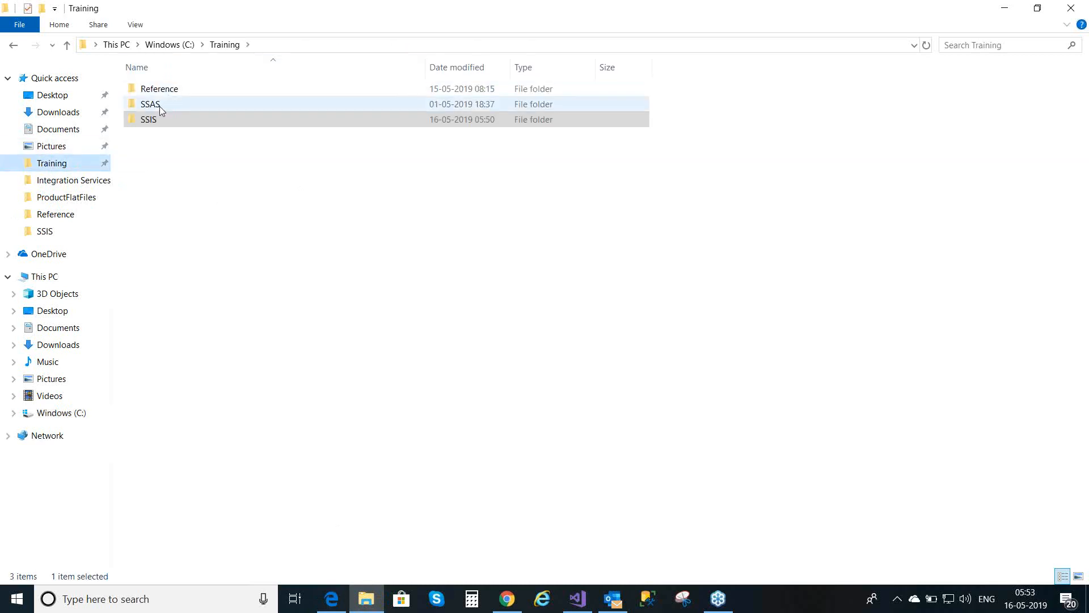
{"action": "double_click", "coordinate": [159, 119]}
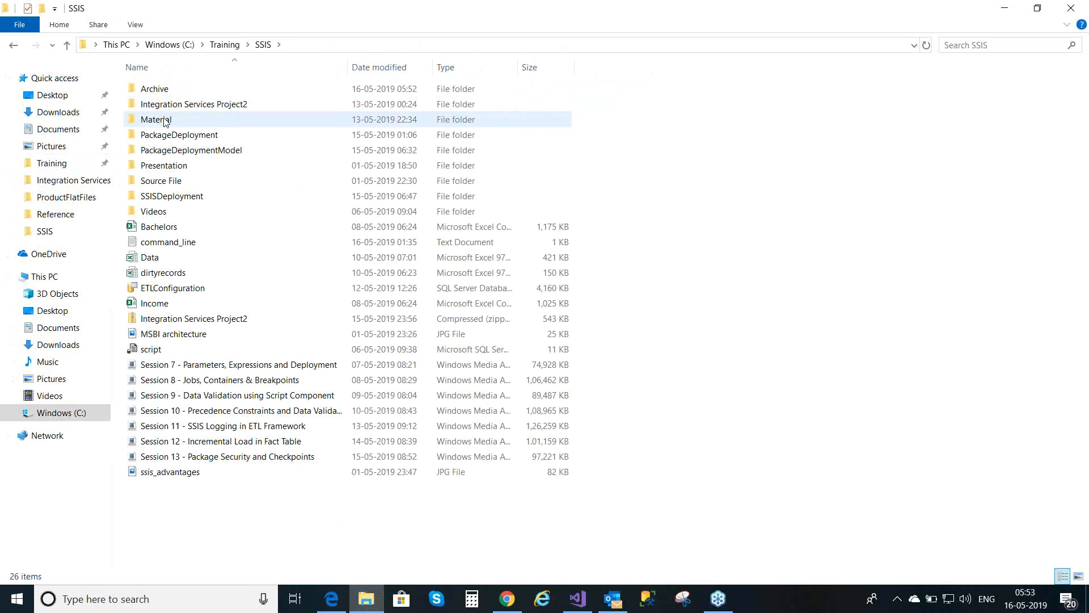
{"action": "double_click", "coordinate": [165, 120]}
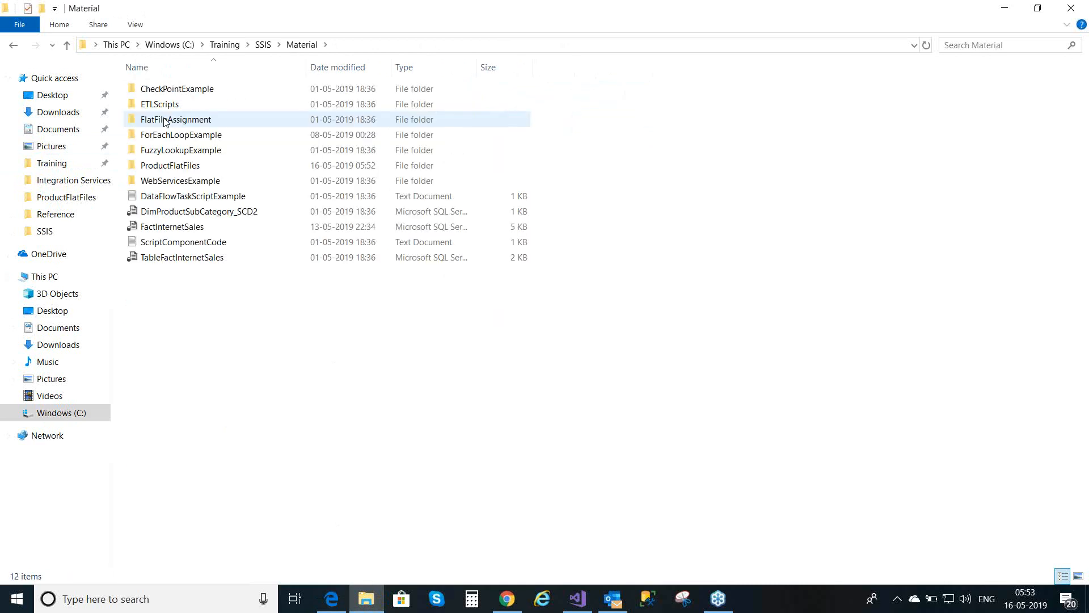
{"action": "double_click", "coordinate": [189, 166]}
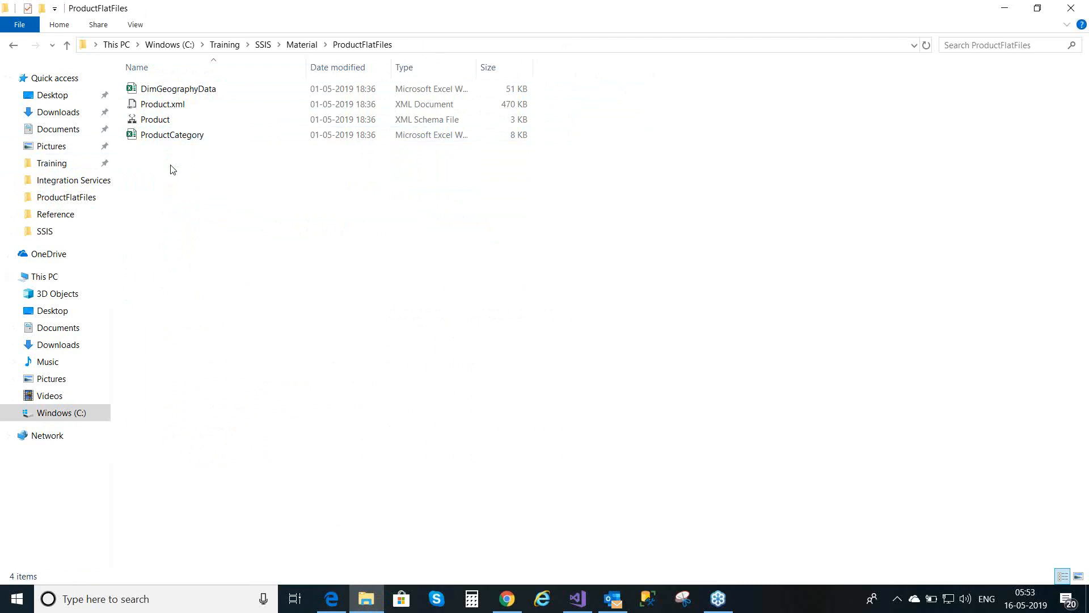
Go back to the Archive folder in C:\Training\SSIS and select the ProductCategory text file.
{"action": "left_click", "coordinate": [264, 45]}
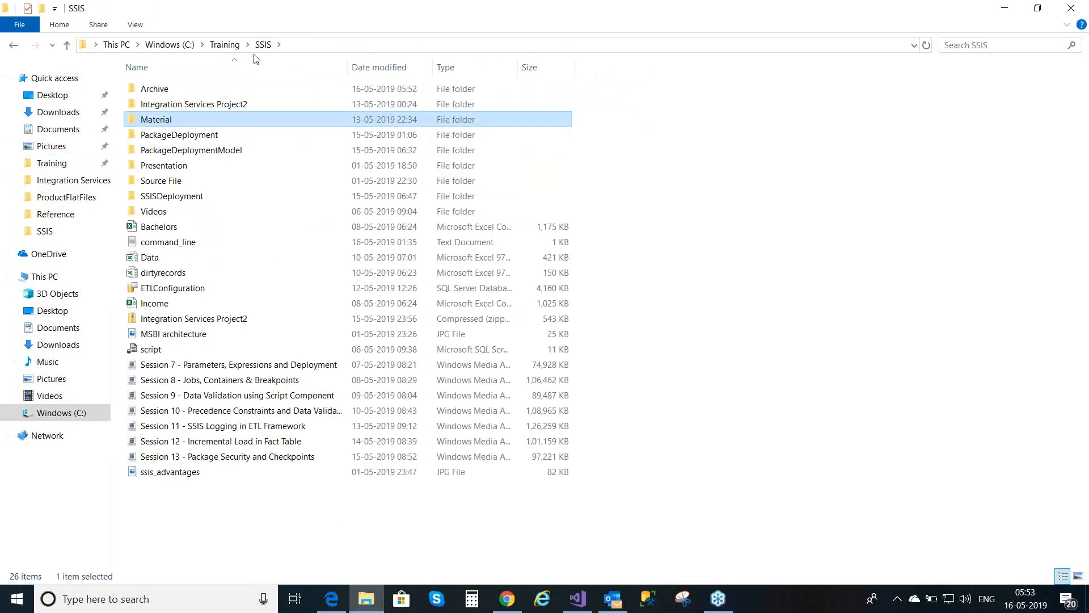
{"action": "double_click", "coordinate": [191, 95]}
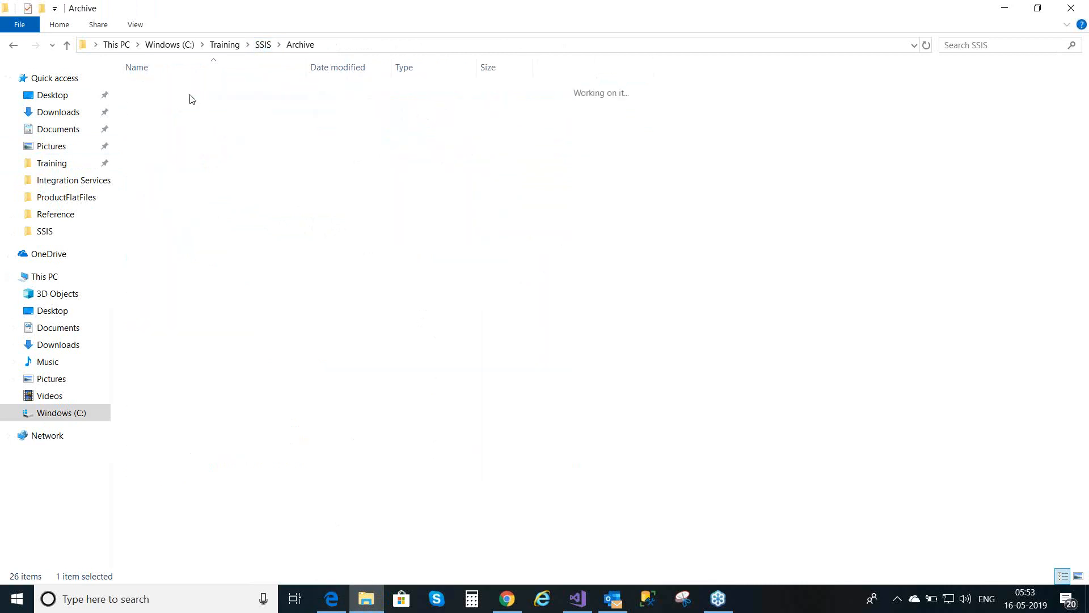
{"action": "left_click", "coordinate": [191, 97]}
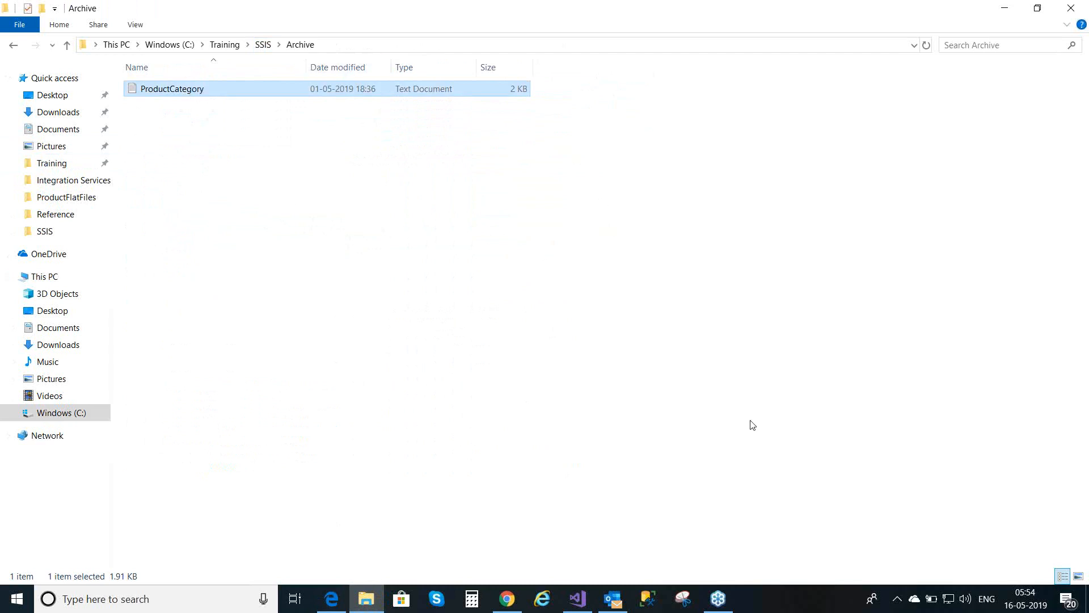
{"action": "key", "text": "alt+Tab"}
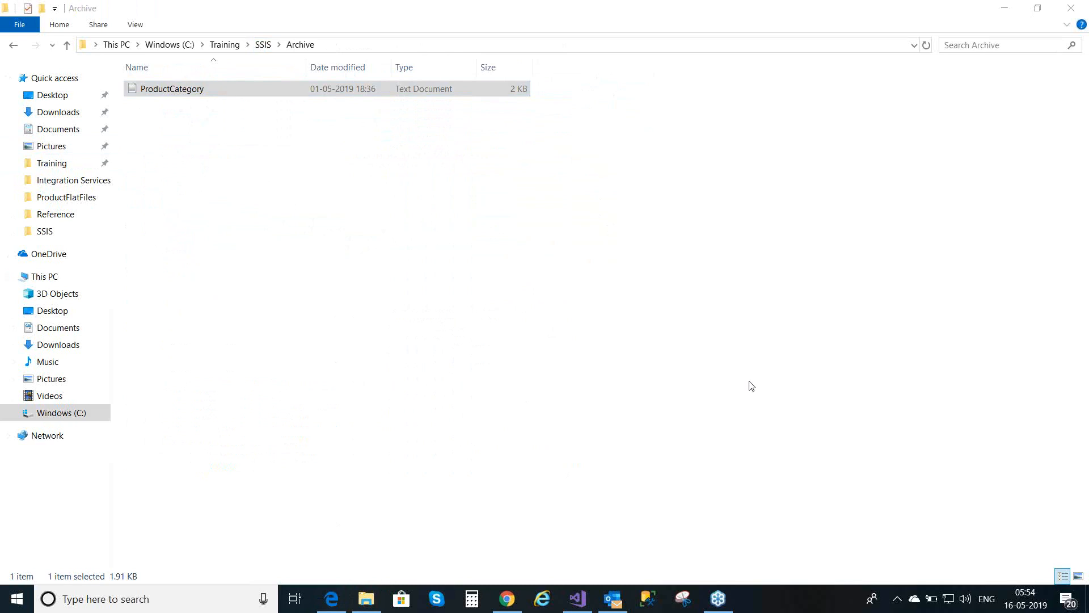
{"action": "left_click", "coordinate": [220, 44]}
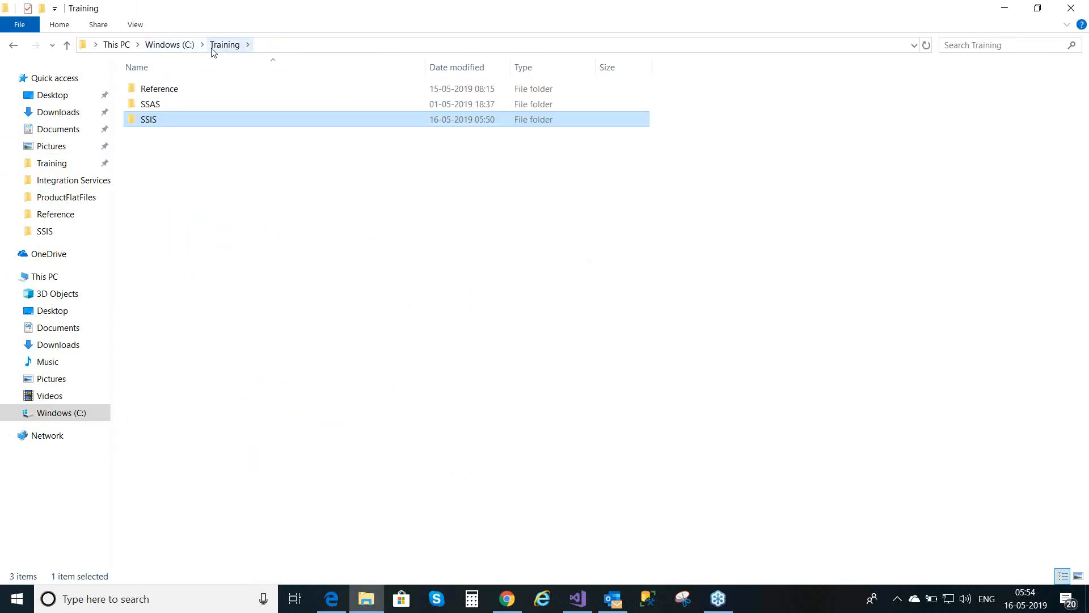
{"action": "left_click", "coordinate": [170, 45]}
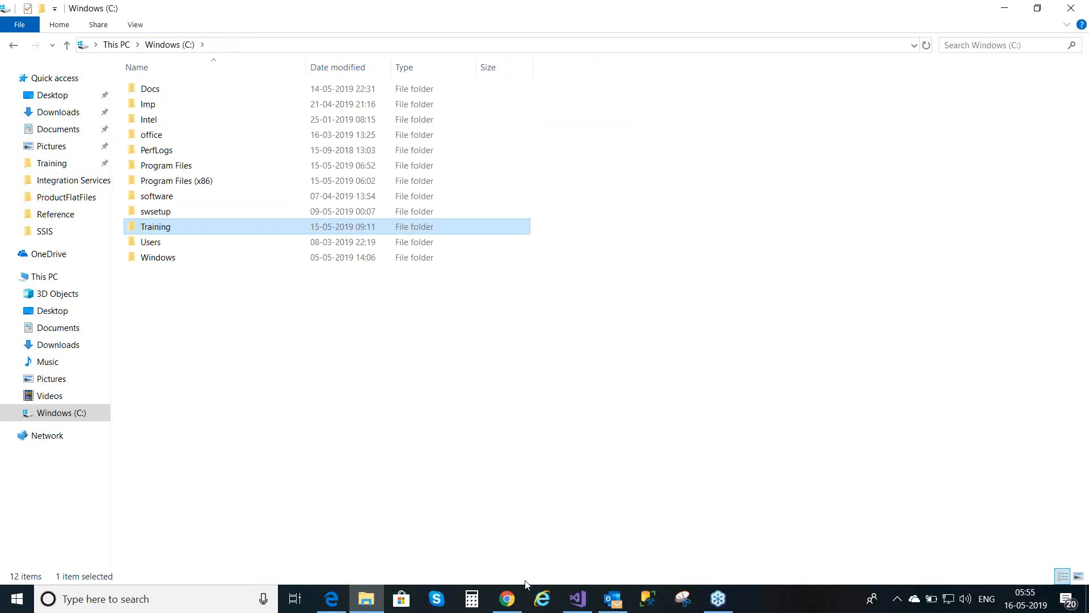
{"action": "mouse_move", "coordinate": [575, 596]}
{"action": "double_click", "coordinate": [182, 202]}
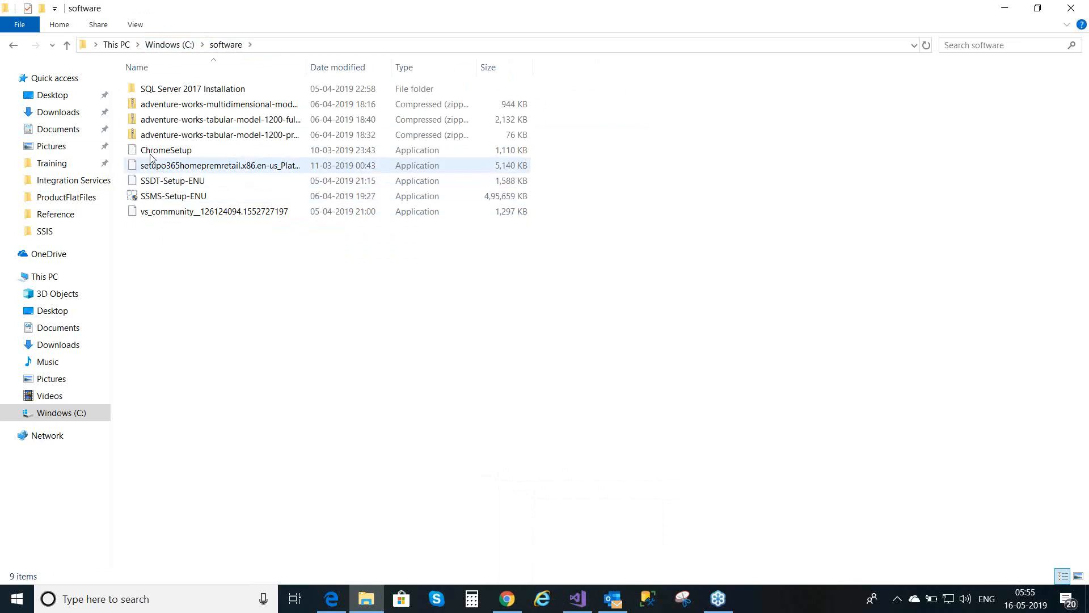
{"action": "left_click", "coordinate": [170, 45]}
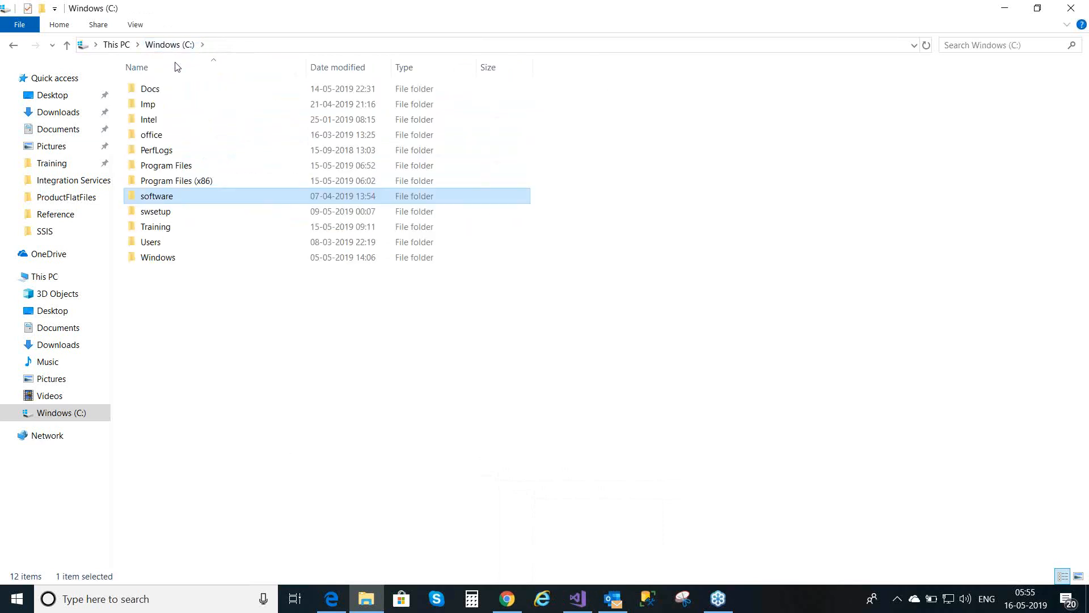
Move the ProductCategory text file from C:\Training\SSIS\Archive back to C:\Training\SSIS\Material\ProductFlatFiles.
{"action": "left_click", "coordinate": [79, 241]}
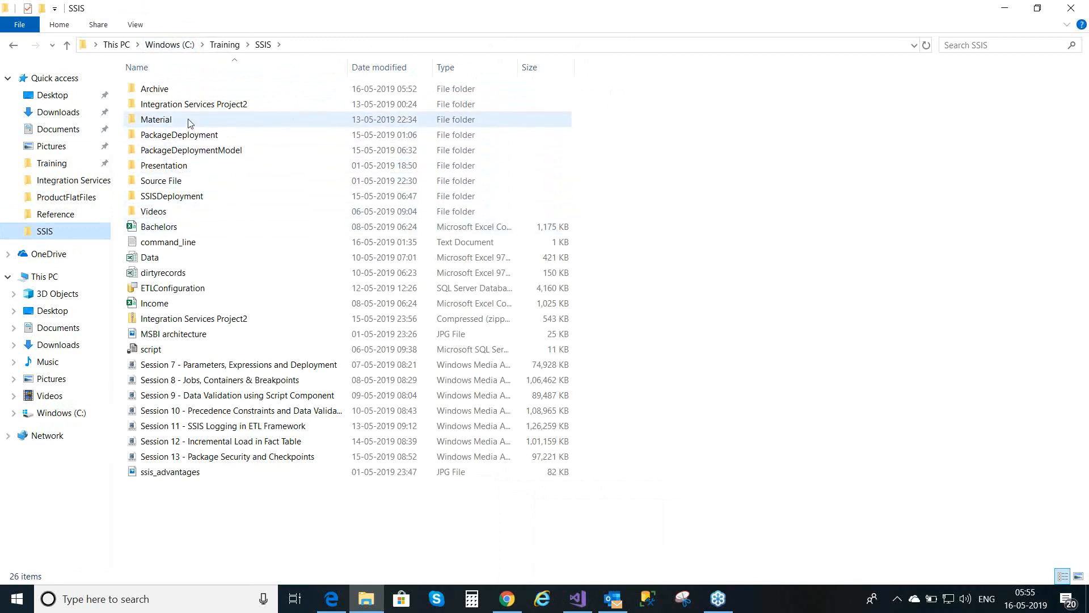
{"action": "double_click", "coordinate": [197, 94]}
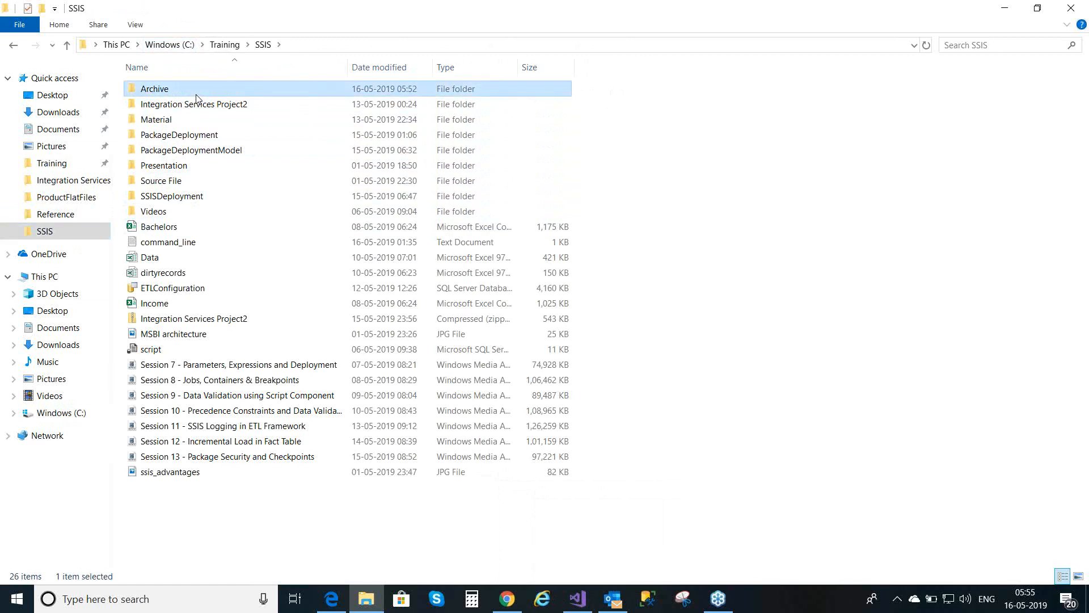
{"action": "left_click", "coordinate": [196, 95]}
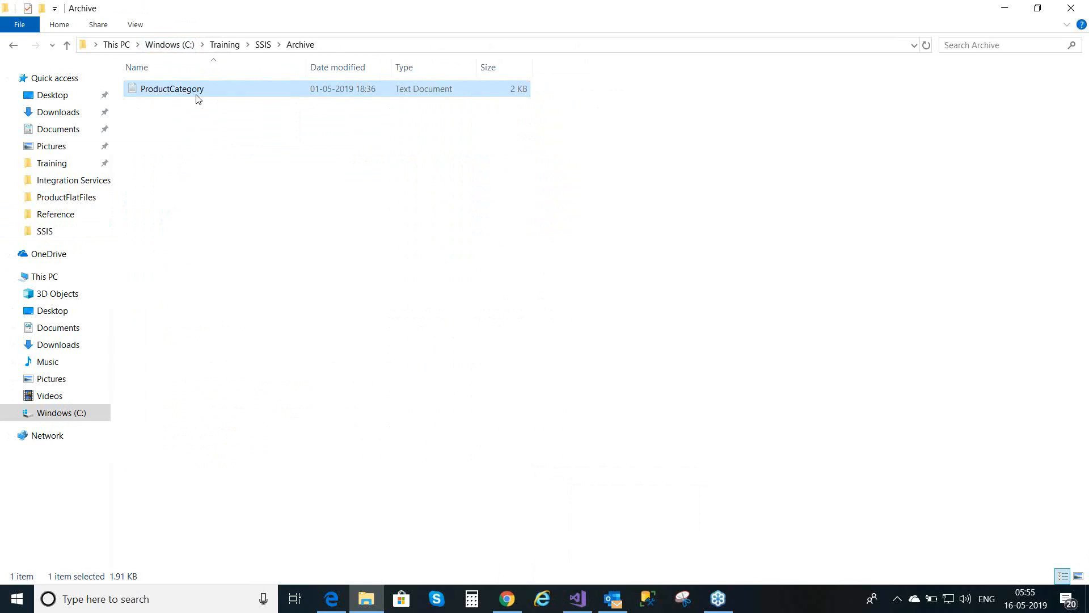
{"action": "left_click", "coordinate": [263, 46]}
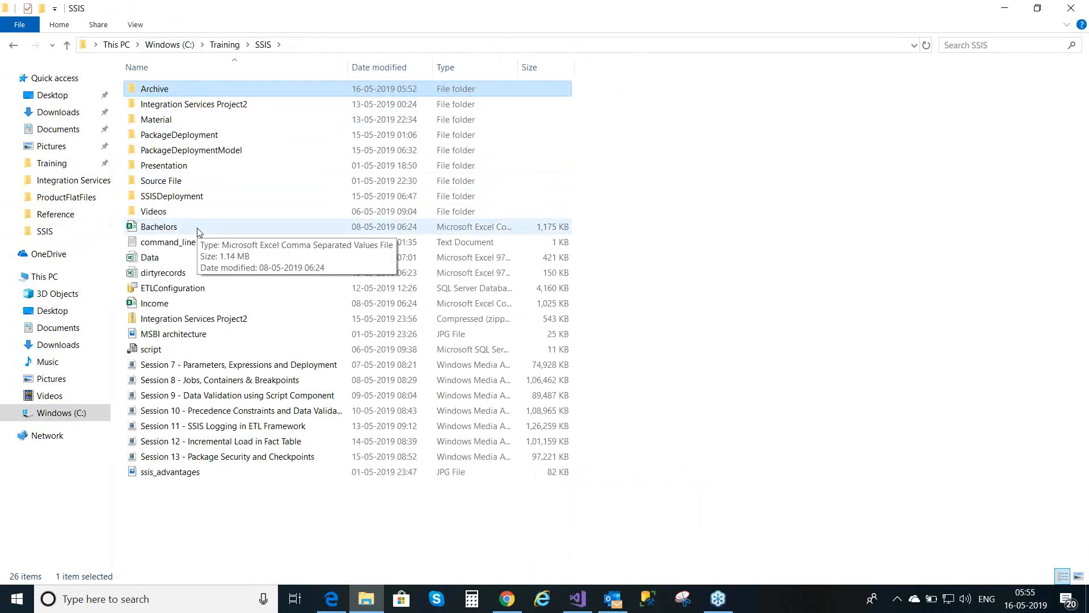
{"action": "left_click", "coordinate": [188, 123]}
{"action": "double_click", "coordinate": [189, 123]}
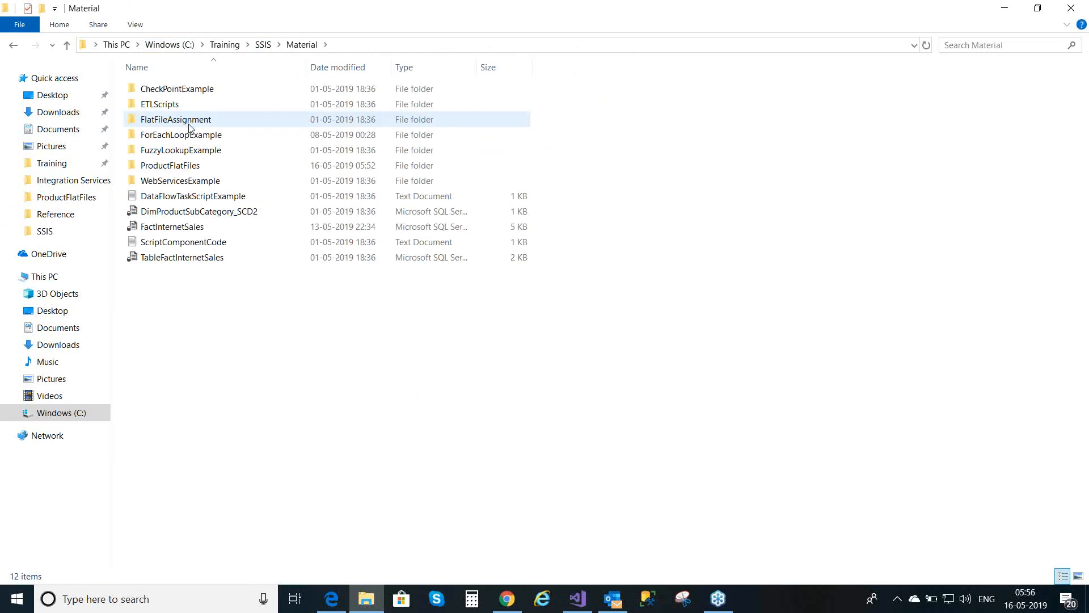
{"action": "double_click", "coordinate": [188, 168]}
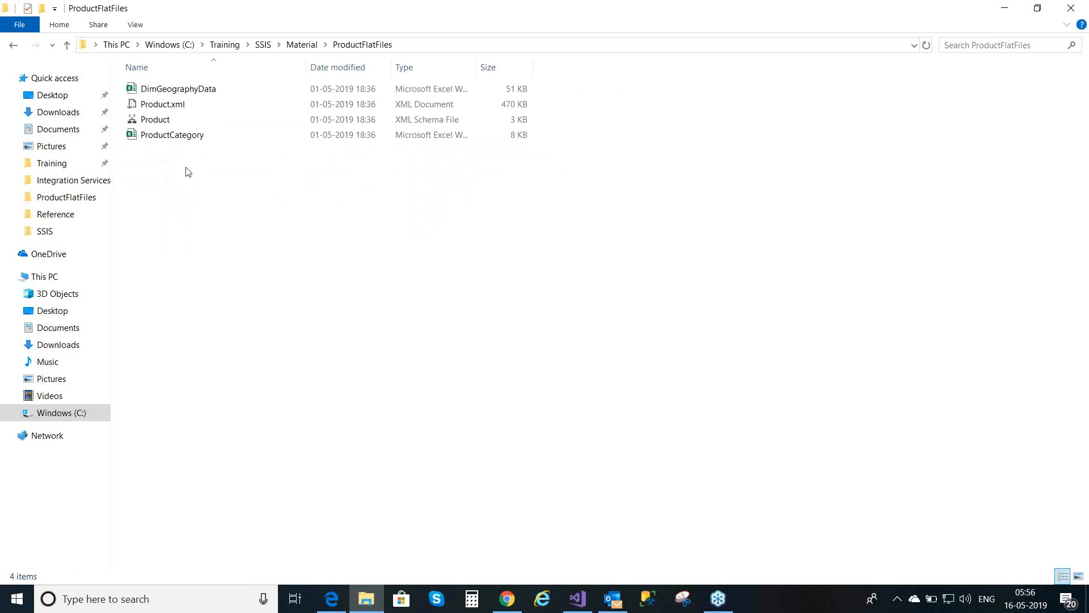
{"action": "key", "text": "alt+Tab"}
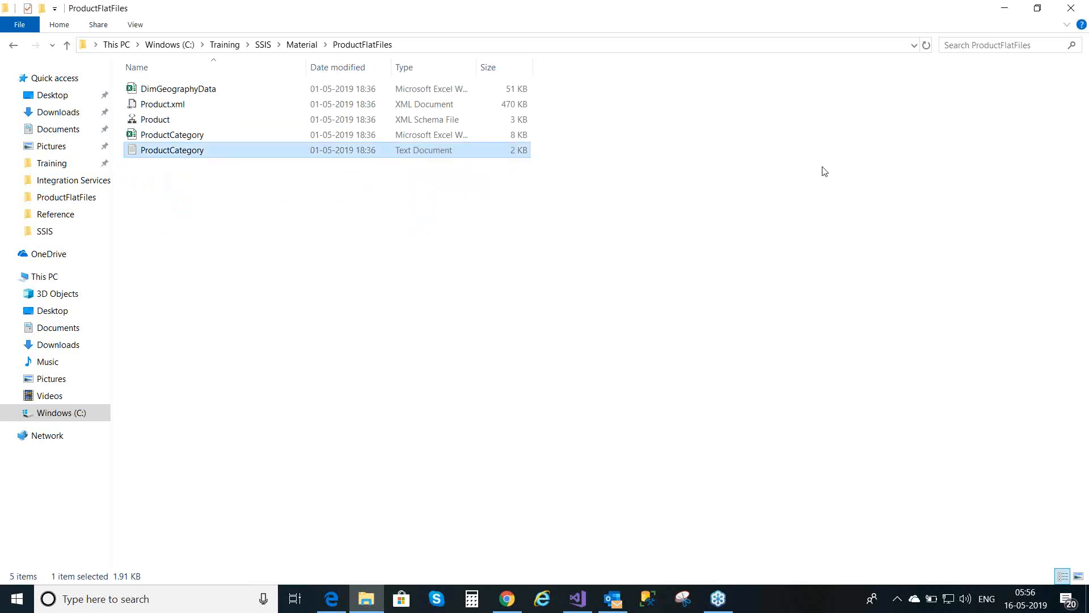
{"action": "left_click", "coordinate": [803, 90]}
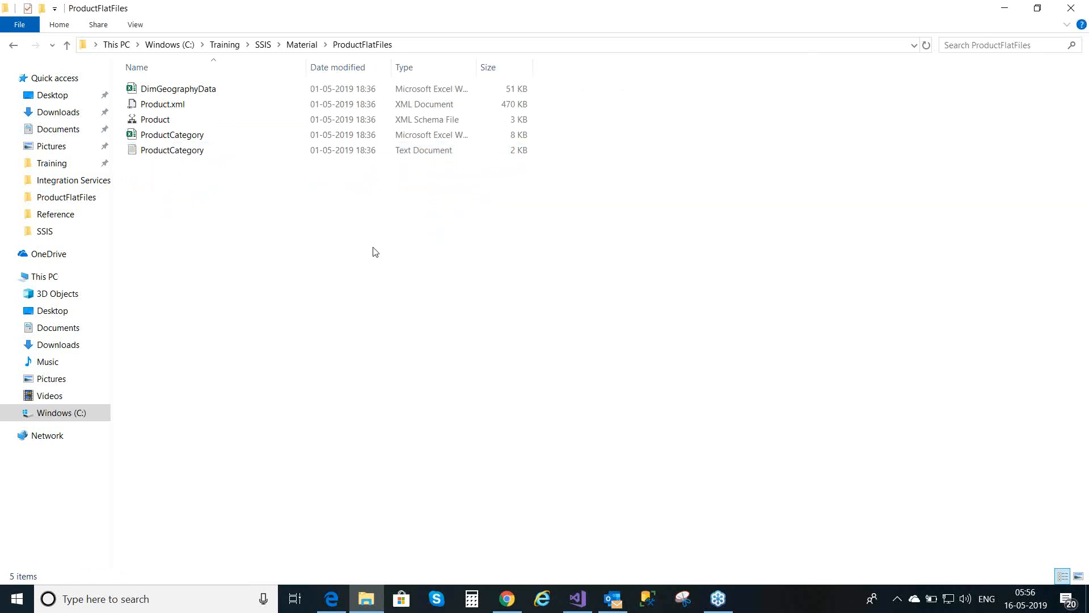
Check the contents of the Archive folder in C:\Training\SSIS and close File Explorer.
{"action": "left_click", "coordinate": [263, 45]}
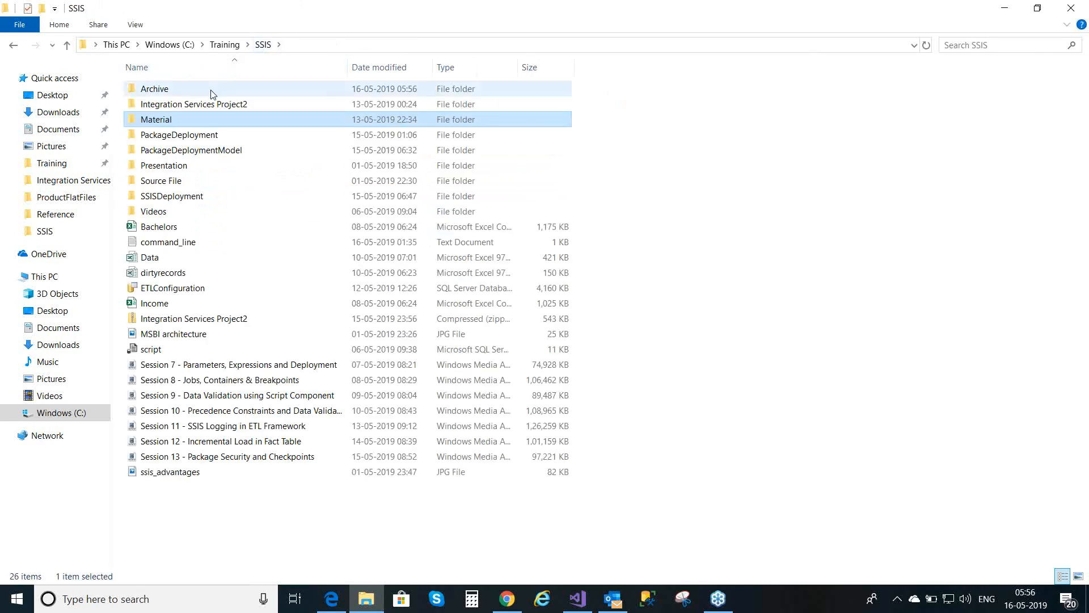
{"action": "double_click", "coordinate": [212, 91]}
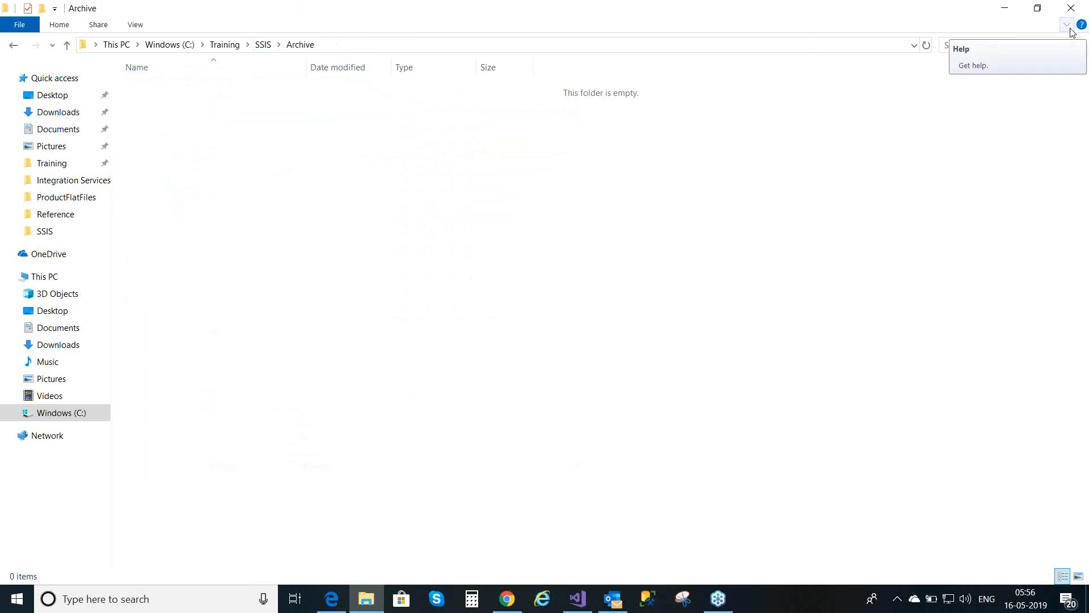
{"action": "left_click", "coordinate": [1072, 10]}
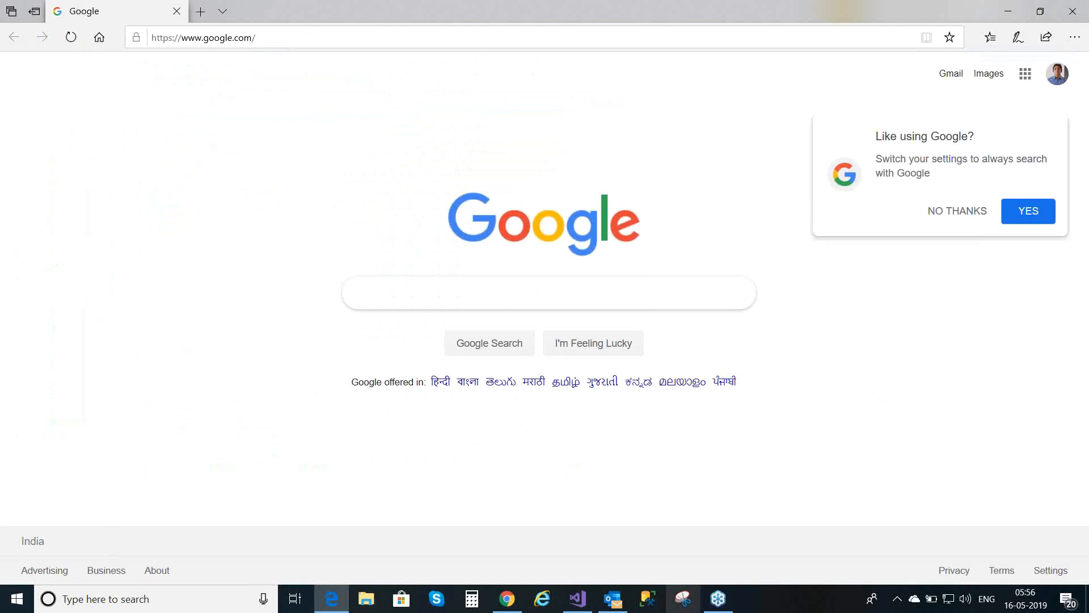
Switch to Visual Studio and show the variables of the FileSystem.dtsx package.
{"action": "left_click", "coordinate": [567, 594]}
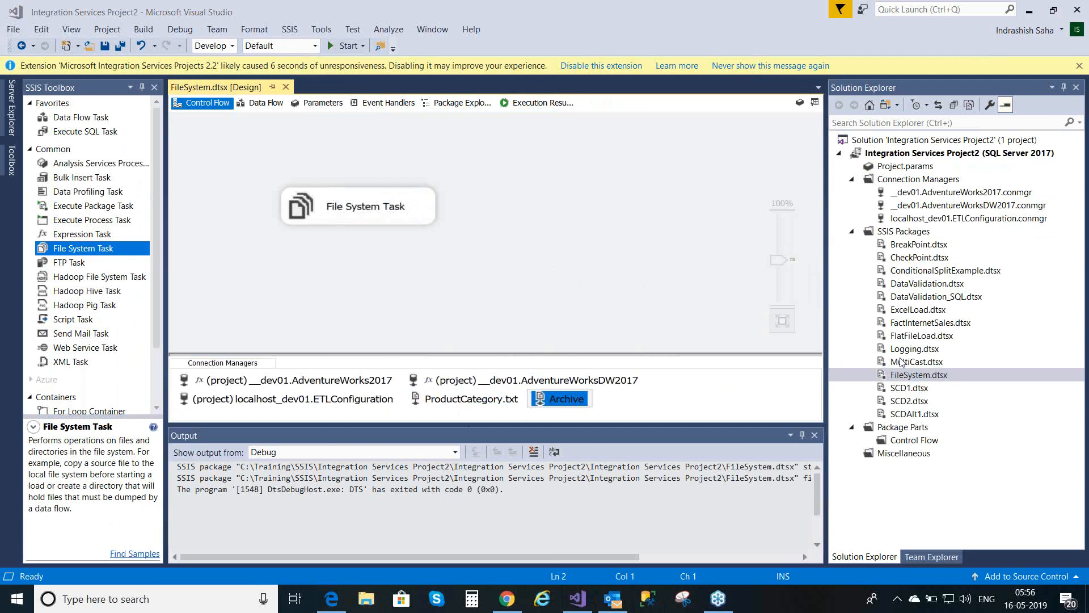
{"action": "right_click", "coordinate": [524, 183]}
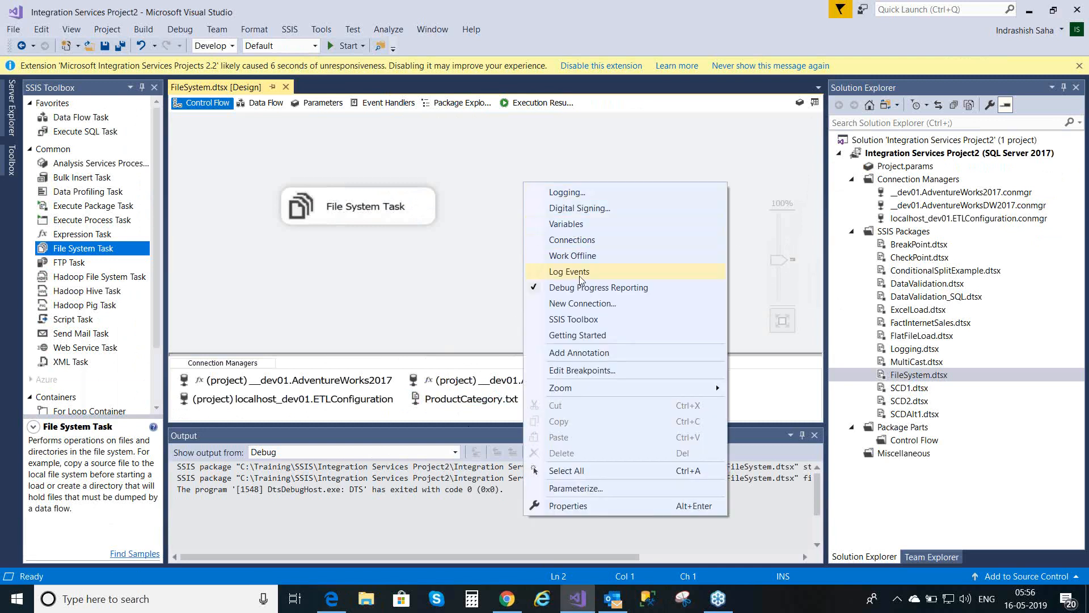
{"action": "left_click", "coordinate": [567, 224]}
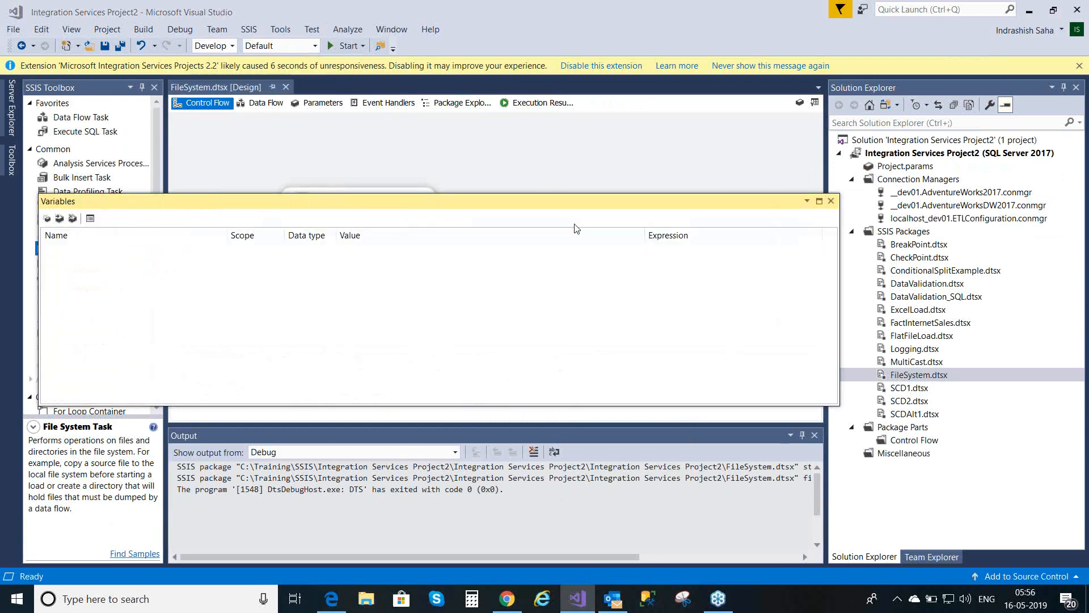
Add a variable named DestinationPath to the FileSystem package.
{"action": "left_click", "coordinate": [47, 220]}
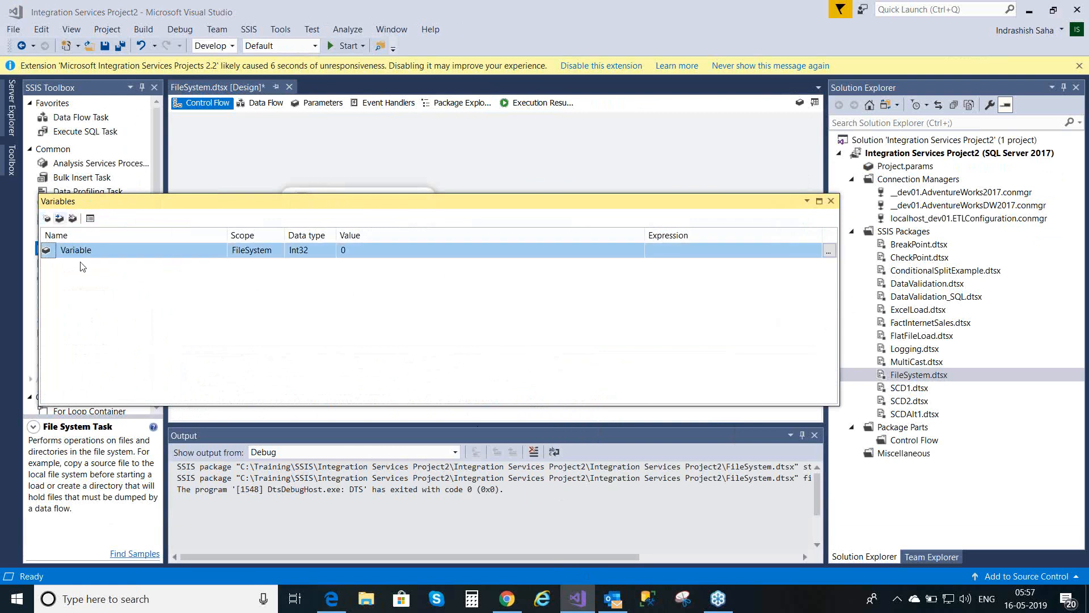
{"action": "left_click", "coordinate": [104, 250]}
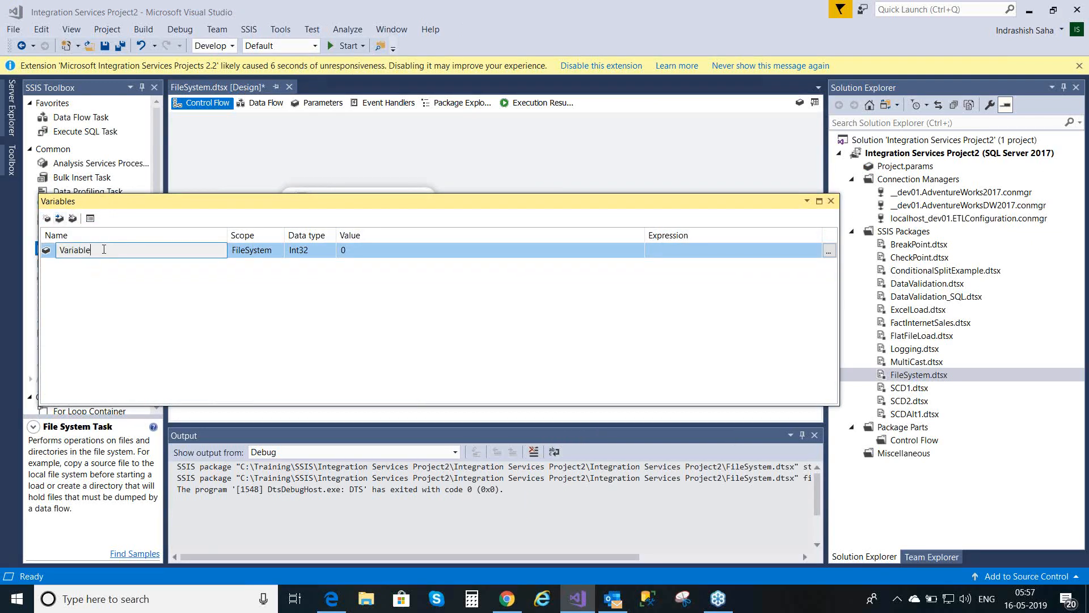
{"action": "key", "text": "BackSpace"}
{"action": "key", "text": "BackSpace"}
{"action": "key", "text": "BackSpace"}
{"action": "key", "text": "BackSpace"}
{"action": "key", "text": "BackSpace"}
{"action": "key", "text": "BackSpace"}
{"action": "key", "text": "BackSpace"}
{"action": "key", "text": "BackSpace"}
{"action": "type", "text": "DestinationPath"}
Set the data type of the DestinationPath variable to String.
{"action": "left_click", "coordinate": [326, 256]}
{"action": "left_click", "coordinate": [330, 251]}
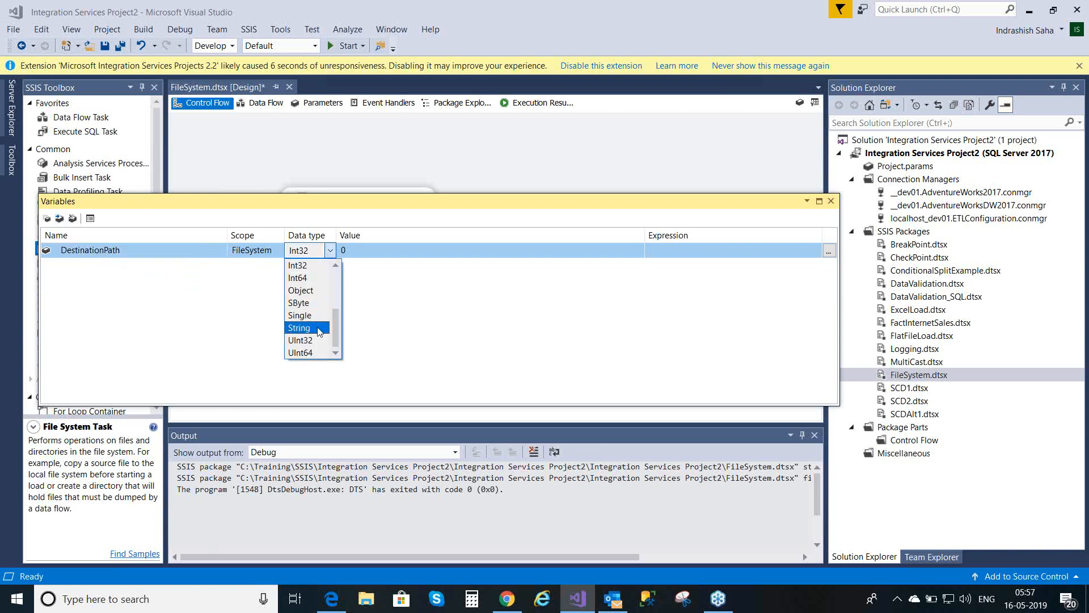
{"action": "left_click", "coordinate": [319, 329]}
{"action": "left_click", "coordinate": [319, 332]}
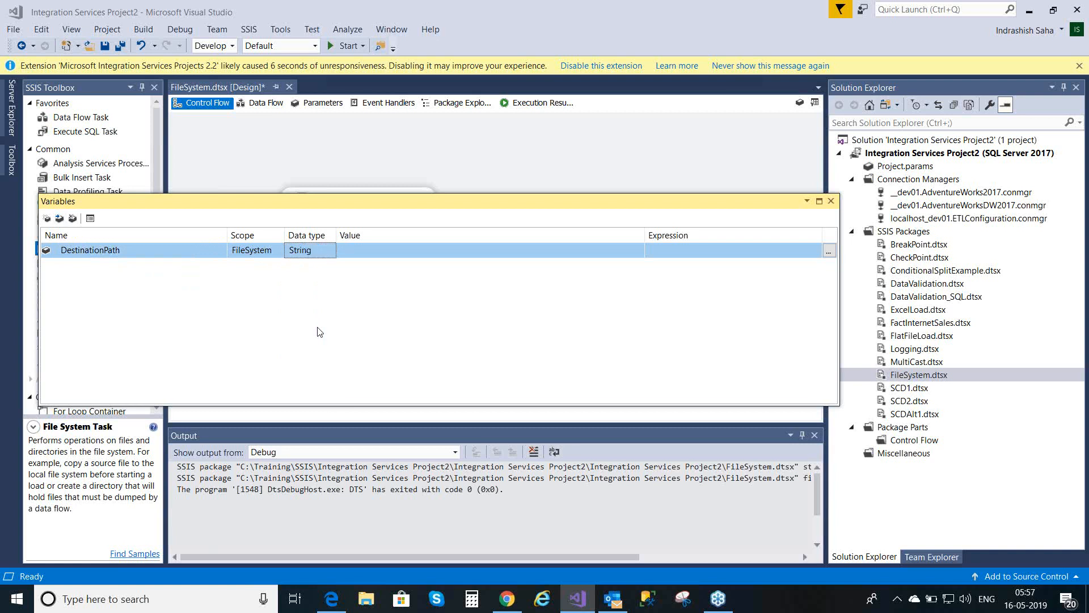
Switch to File Explorer and copy the full path of the Archive folder in C:\Training\SSIS.
{"action": "left_click", "coordinate": [367, 251]}
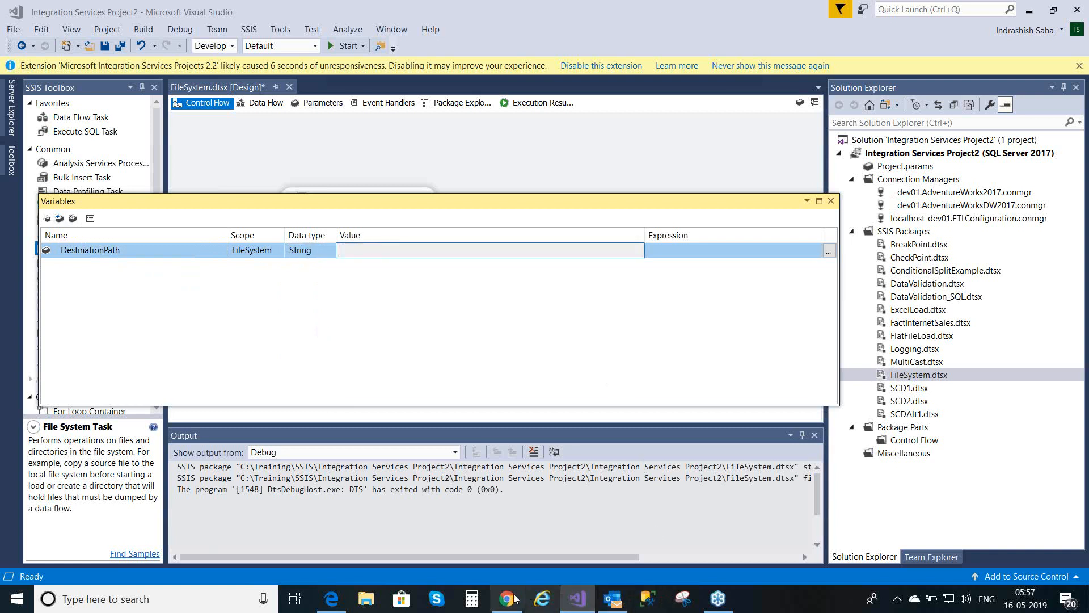
{"action": "left_click", "coordinate": [367, 599]}
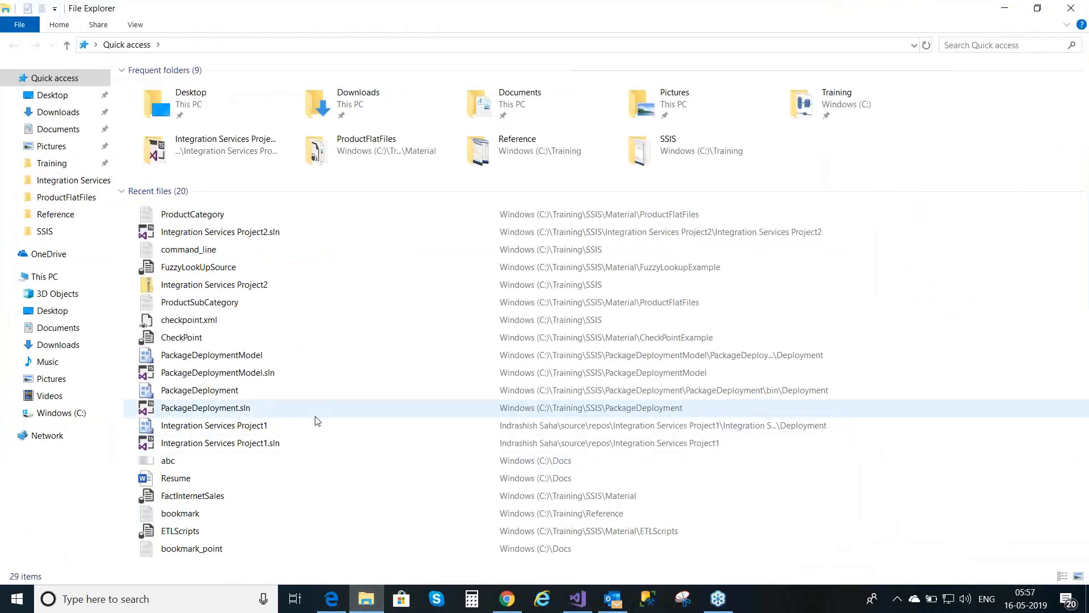
{"action": "left_click", "coordinate": [45, 231]}
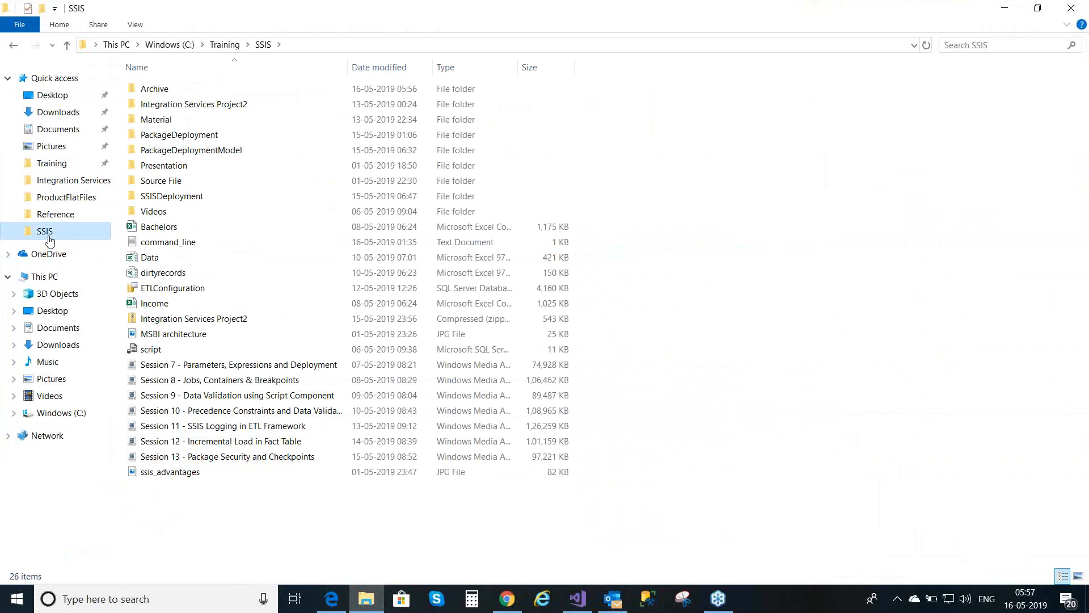
{"action": "double_click", "coordinate": [175, 91]}
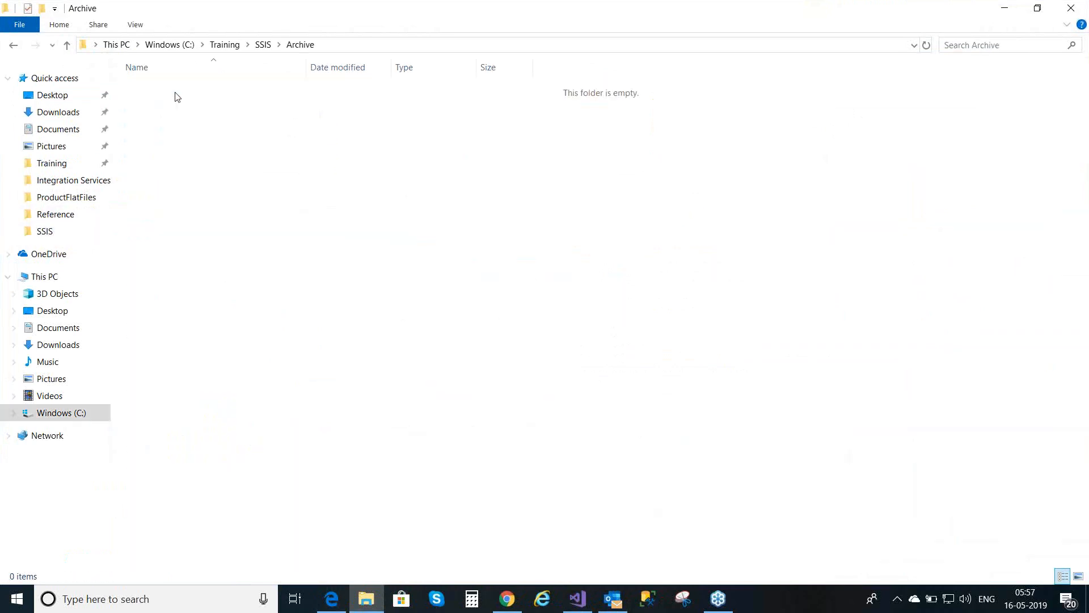
{"action": "left_click", "coordinate": [380, 50]}
{"action": "key", "text": "ctrl+c"}
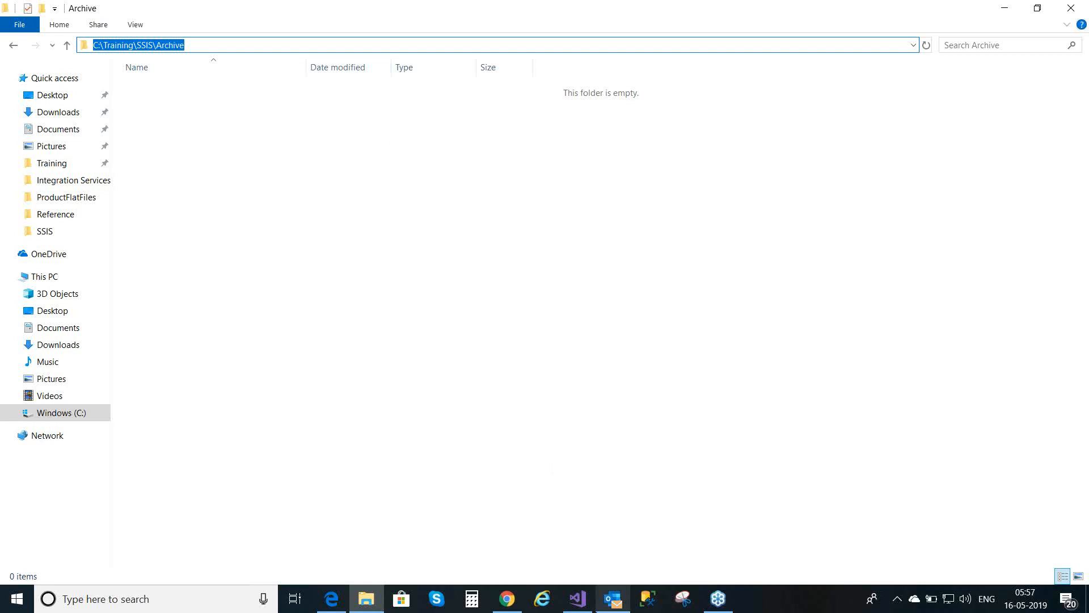
Switch to Visual Studio and set the DestinationPath variable's value to C:\Training\SSIS\Archive\ProductCategory.txt, using the copied folder path.
{"action": "mouse_move", "coordinate": [586, 605]}
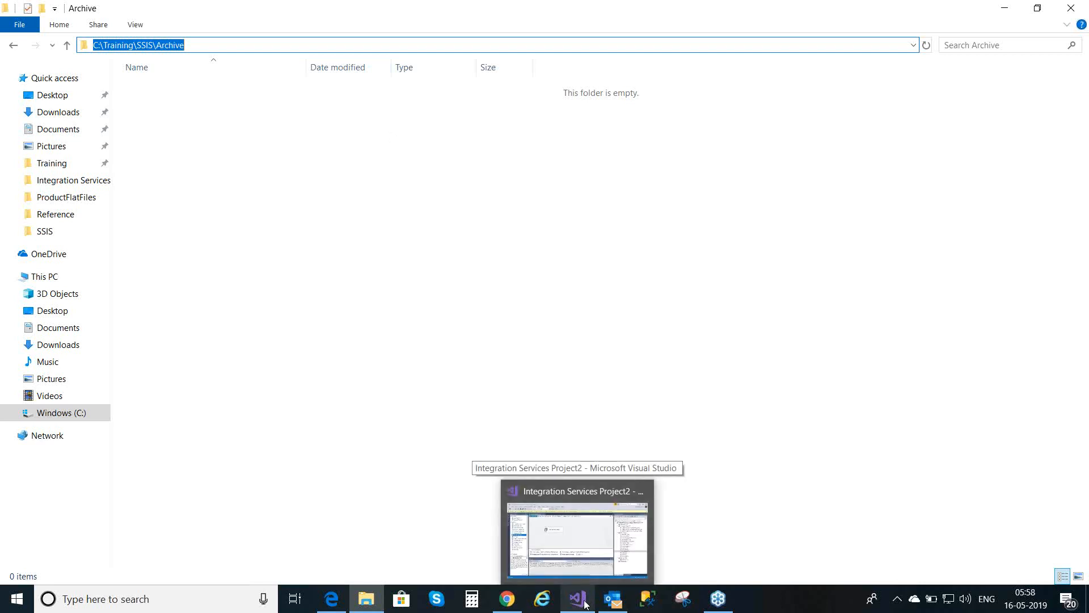
{"action": "left_click", "coordinate": [586, 605]}
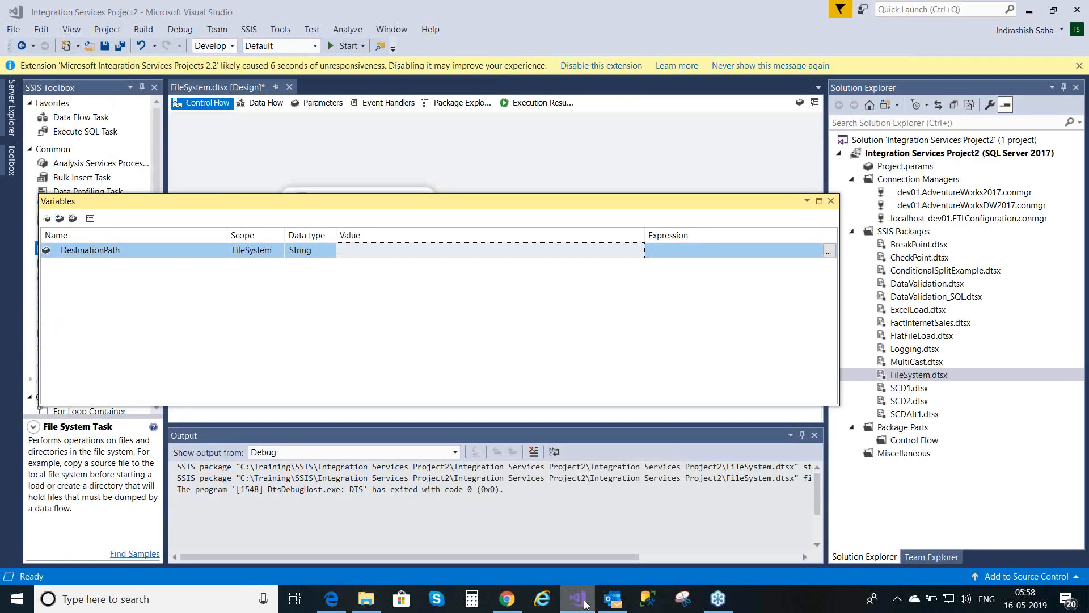
{"action": "left_click", "coordinate": [374, 251]}
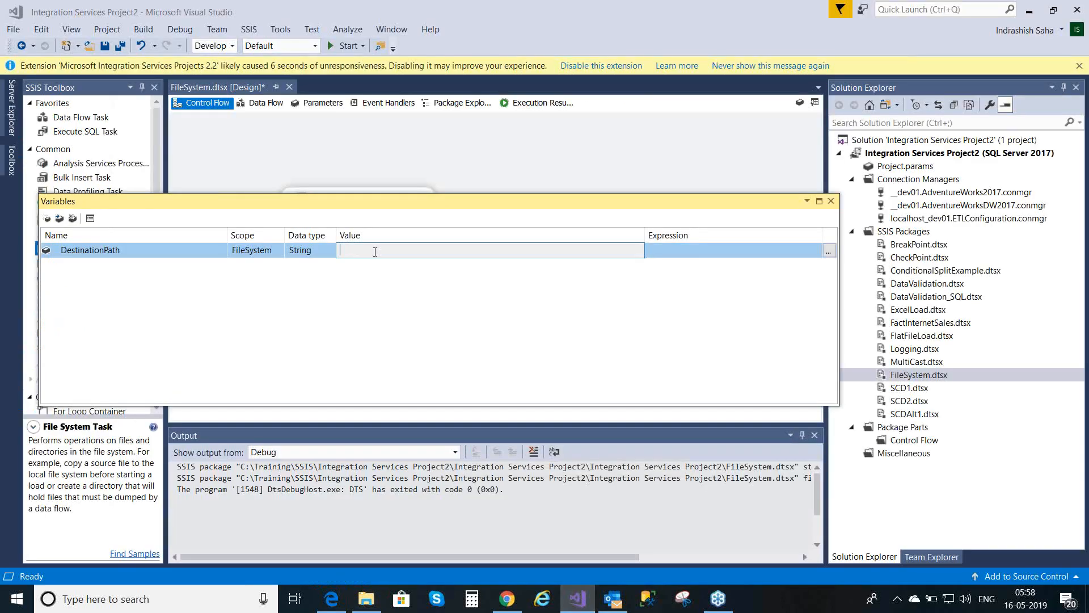
{"action": "key", "text": "ctrl+v"}
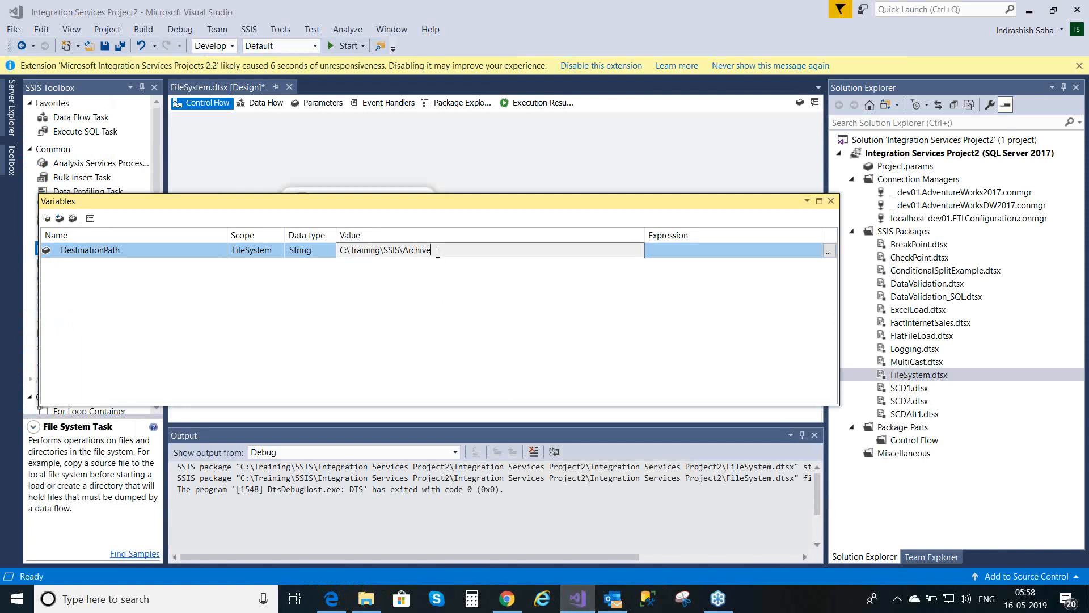
{"action": "type", "text": "\\"}
{"action": "type", "text": "Pros"}
{"action": "type", "text": "duct"}
{"action": "type", "text": "Cate"}
{"action": "type", "text": "g"}
{"action": "type", "text": "ory"}
{"action": "type", "text": ".txt"}
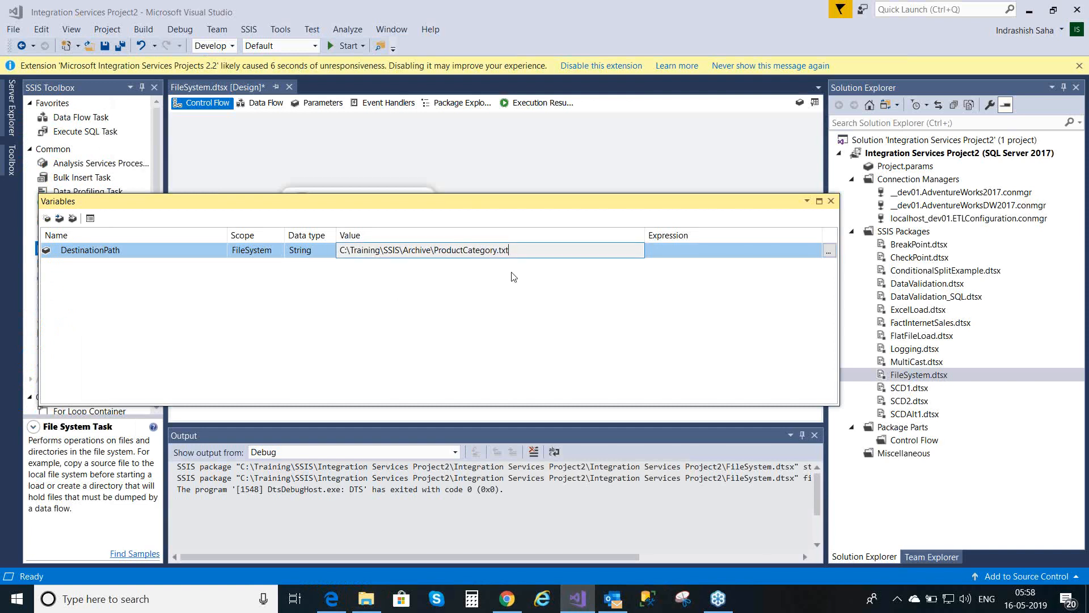
{"action": "key", "text": "Return"}
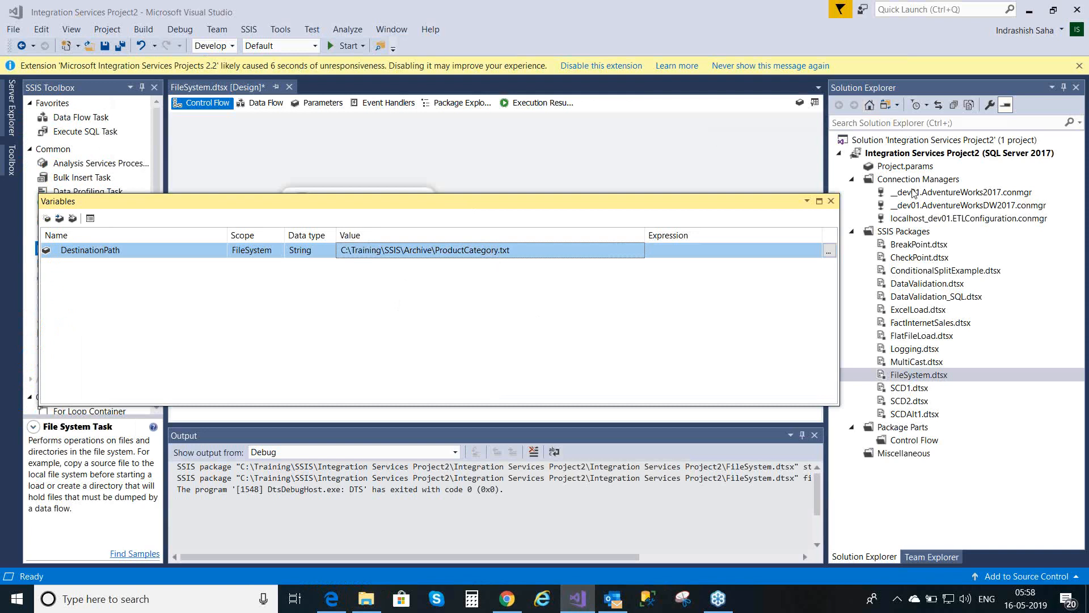
{"action": "left_click", "coordinate": [829, 250]}
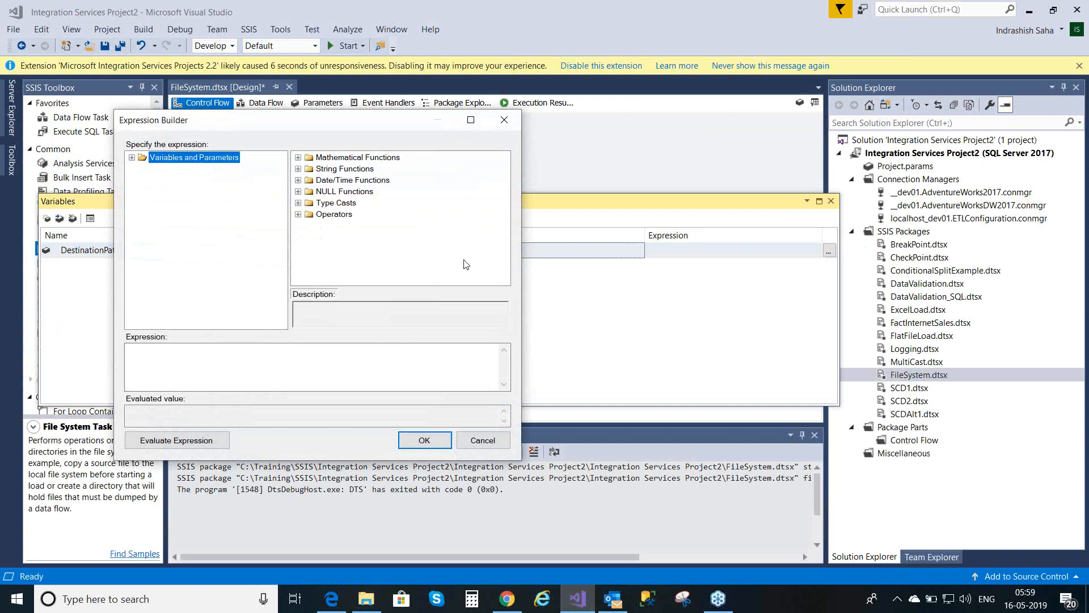
{"action": "left_click", "coordinate": [480, 438]}
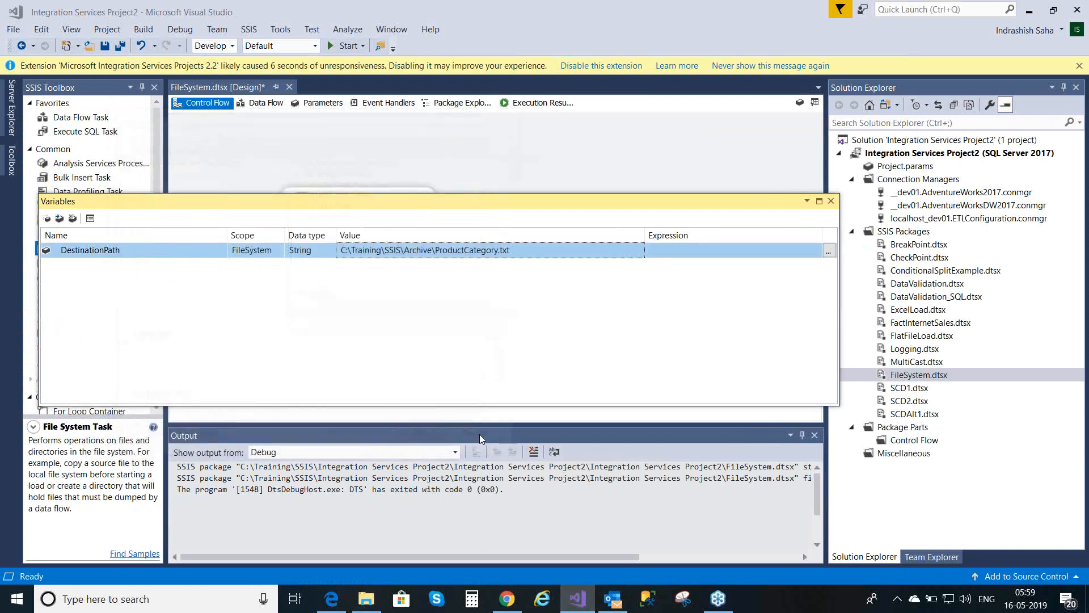
{"action": "left_click", "coordinate": [513, 255]}
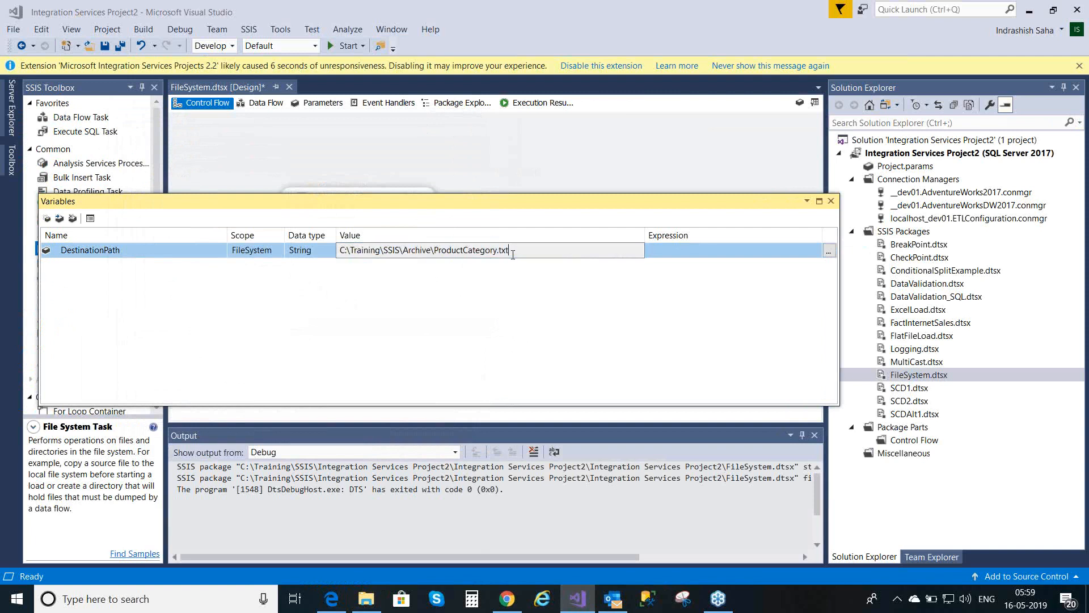
{"action": "key", "text": "shift+Left"}
{"action": "key", "text": "shift+Left"}
{"action": "key", "text": "shift+Left"}
{"action": "key", "text": "shift+Left"}
{"action": "key", "text": "shift+Left"}
{"action": "key", "text": "shift+Left"}
{"action": "key", "text": "shift+Left"}
{"action": "key", "text": "shift+Left"}
{"action": "key", "text": "shift+Left"}
{"action": "key", "text": "shift+Left"}
{"action": "key", "text": "shift+Left"}
{"action": "key", "text": "shift+Left"}
{"action": "key", "text": "shift+Left"}
{"action": "key", "text": "shift+Left"}
{"action": "key", "text": "shift+Left"}
{"action": "key", "text": "shift+Left"}
{"action": "key", "text": "shift+Left"}
{"action": "key", "text": "shift+Left"}
{"action": "key", "text": "shift+Left"}
{"action": "key", "text": "shift+Left"}
{"action": "key", "text": "shift+Left"}
{"action": "key", "text": "shift+Left"}
{"action": "key", "text": "shift+Left"}
{"action": "key", "text": "shift+Left"}
{"action": "key", "text": "shift+Left"}
{"action": "key", "text": "shift+Left"}
{"action": "key", "text": "shift+Left"}
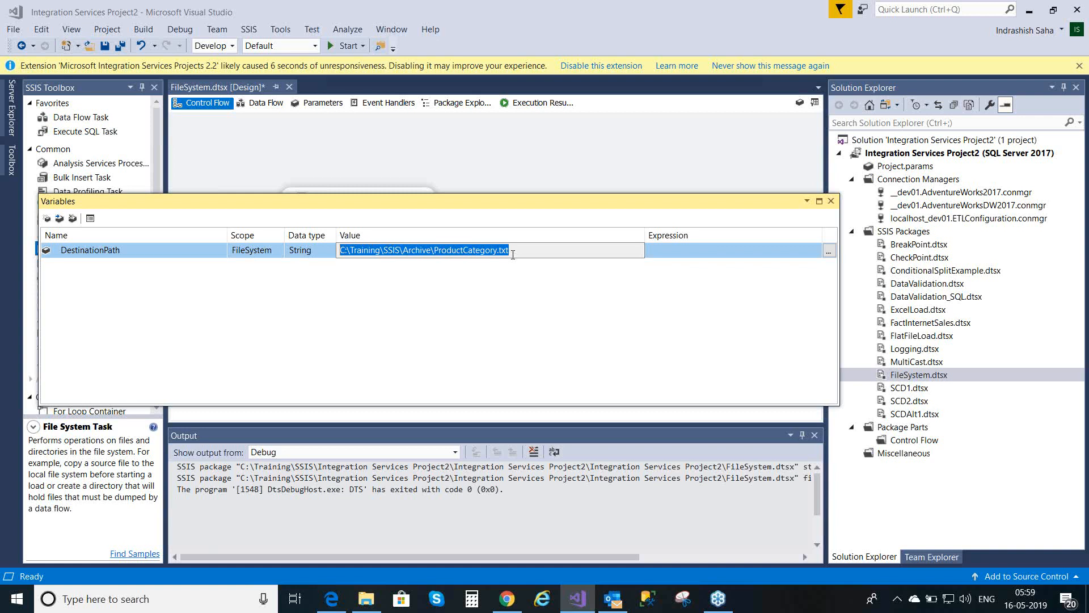
{"action": "left_click", "coordinate": [520, 332]}
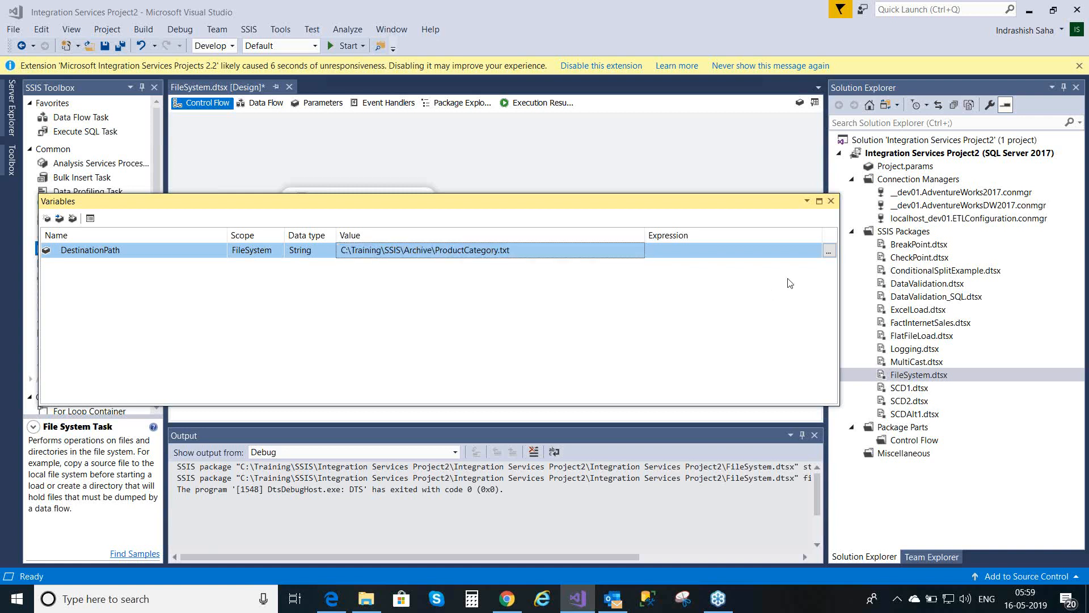
Build the expression @[User::DestinationPath] for the DestinationPath variable in the Expression Builder and evaluate it.
{"action": "left_click", "coordinate": [829, 253]}
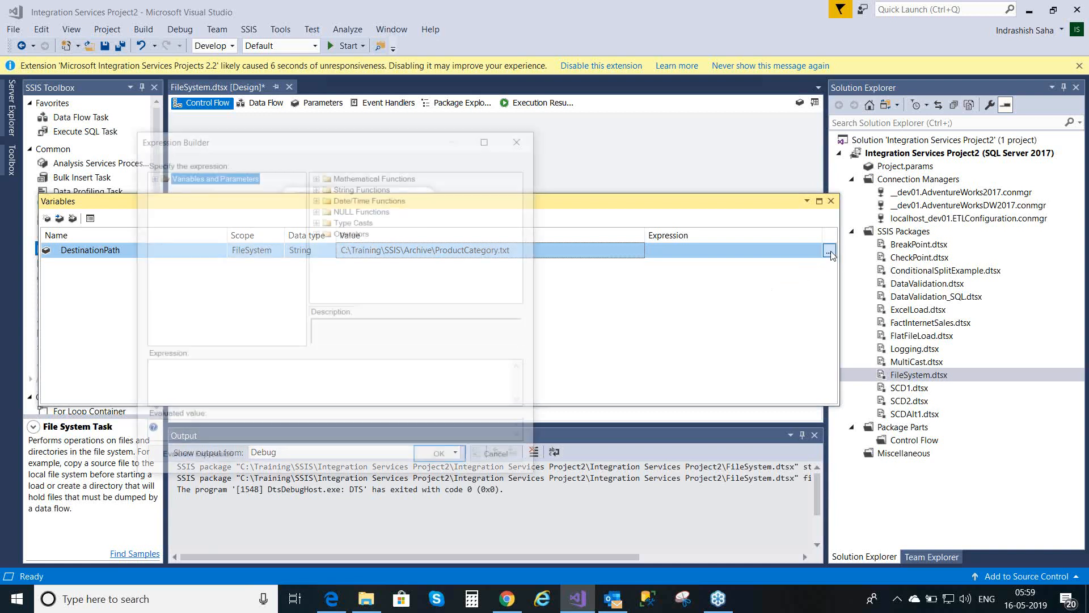
{"action": "left_click", "coordinate": [176, 382]}
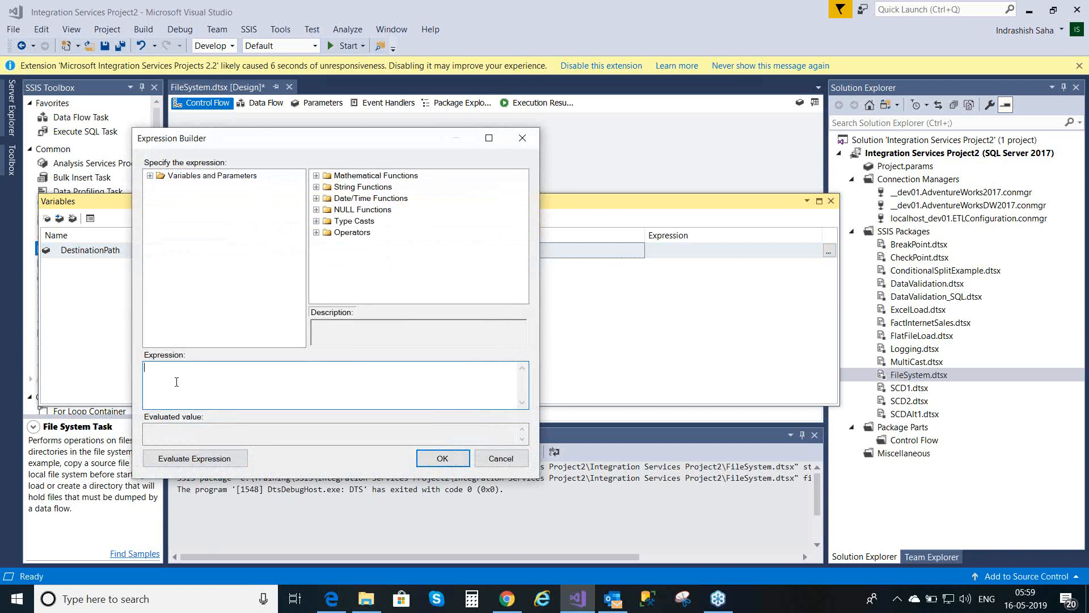
{"action": "left_click", "coordinate": [150, 176]}
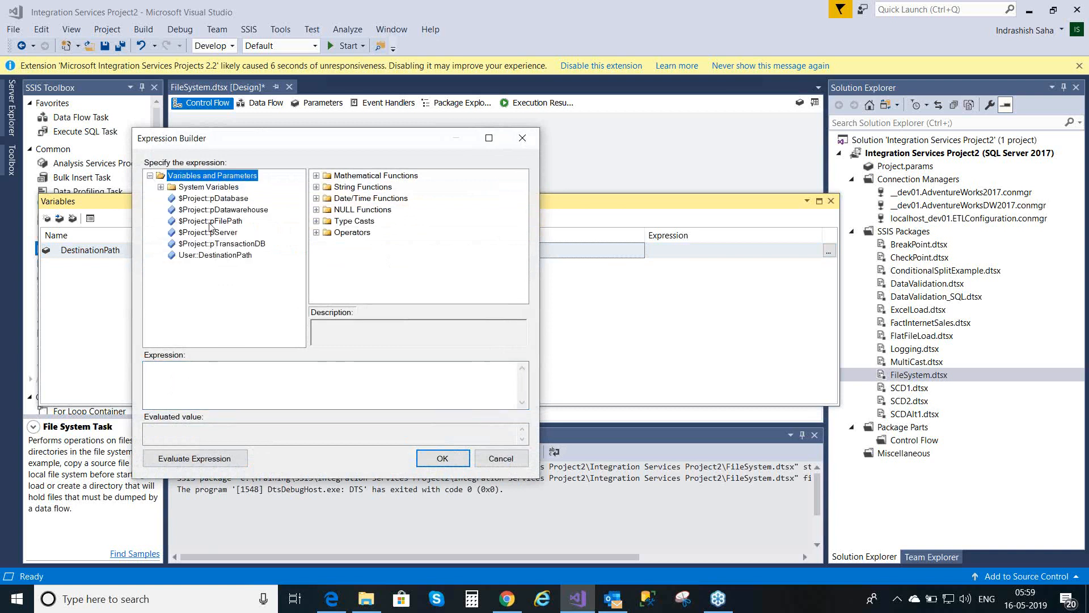
{"action": "left_click", "coordinate": [232, 256]}
{"action": "left_click_drag", "start_coordinate": [231, 261], "coordinate": [233, 376]}
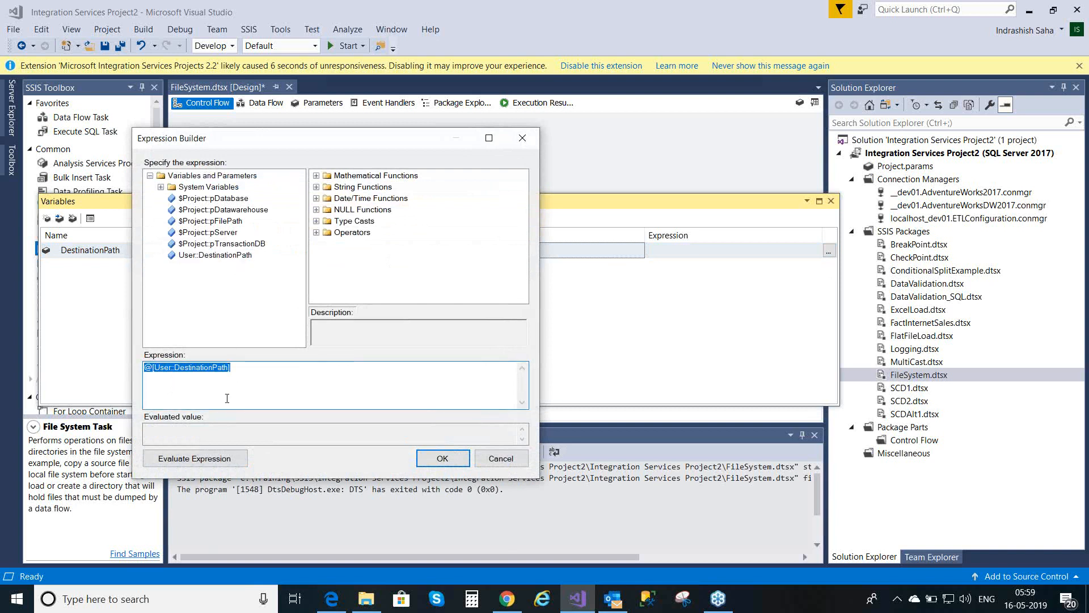
{"action": "left_click", "coordinate": [209, 459]}
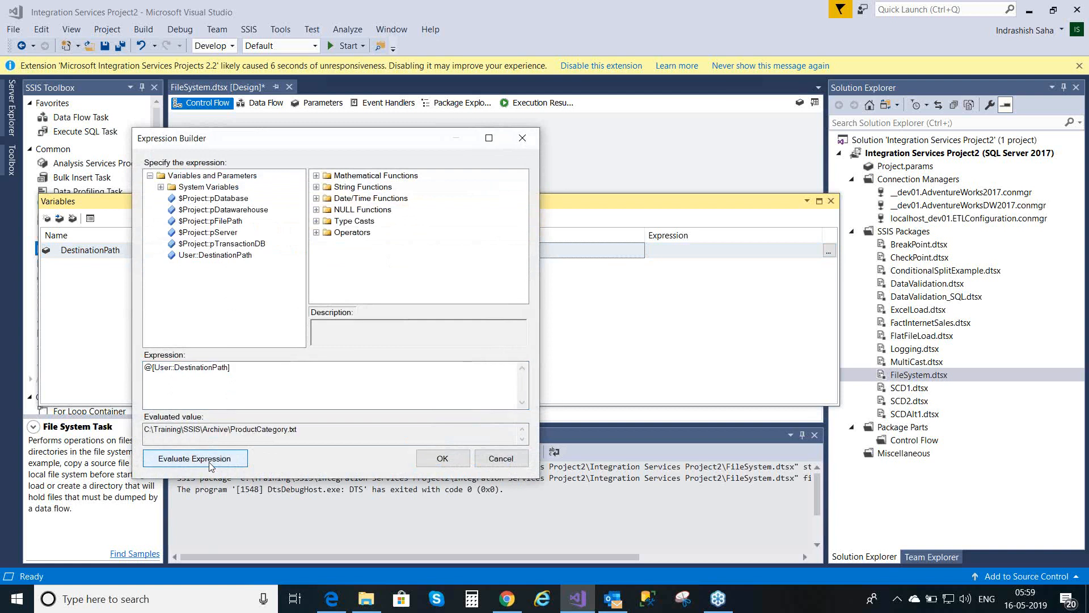
Clear the @[User::DestinationPath] expression and cancel the Expression Builder.
{"action": "left_click", "coordinate": [259, 367]}
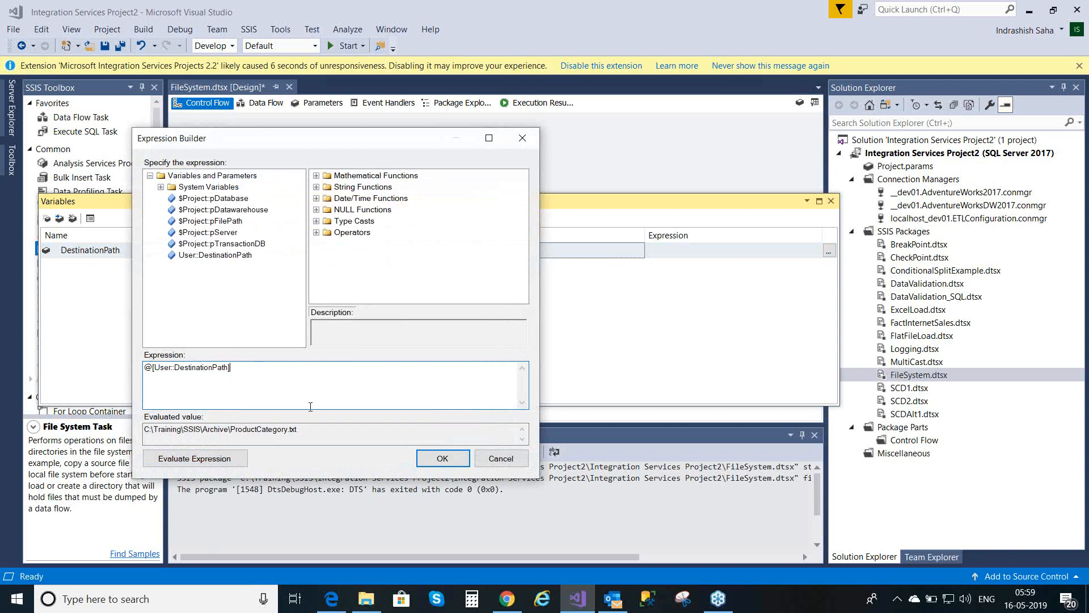
{"action": "left_click", "coordinate": [288, 429]}
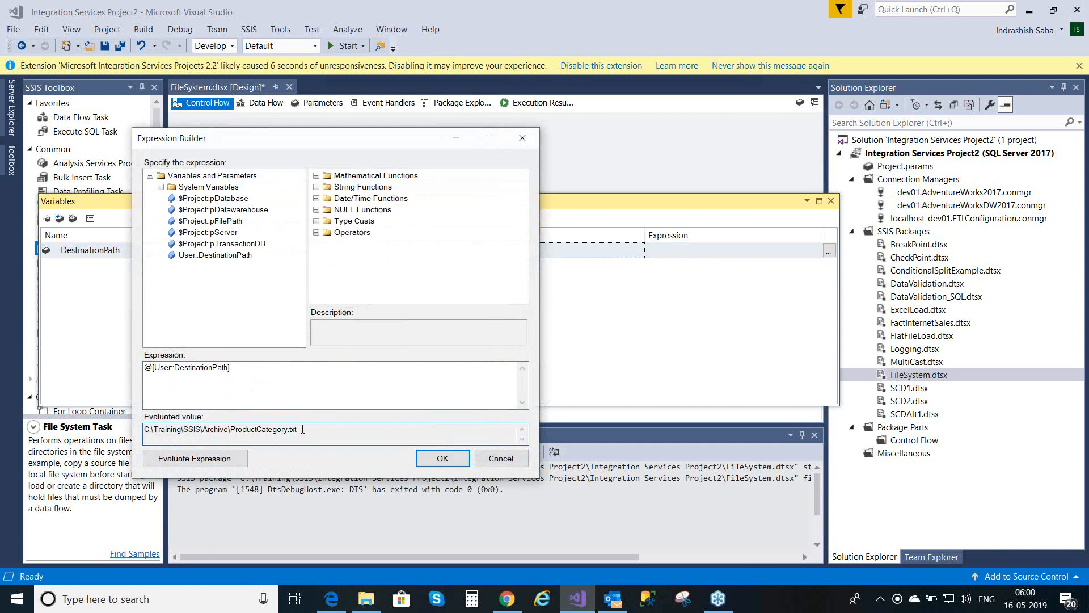
{"action": "left_click", "coordinate": [237, 370]}
{"action": "key", "text": "BackSpace"}
{"action": "key", "text": "BackSpace"}
{"action": "key", "text": "BackSpace"}
{"action": "key", "text": "BackSpace"}
{"action": "key", "text": "BackSpace"}
{"action": "key", "text": "BackSpace"}
{"action": "key", "text": "BackSpace"}
{"action": "key", "text": "BackSpace"}
{"action": "key", "text": "BackSpace"}
{"action": "key", "text": "BackSpace"}
{"action": "key", "text": "BackSpace"}
{"action": "key", "text": "BackSpace"}
{"action": "key", "text": "BackSpace"}
{"action": "key", "text": "BackSpace"}
{"action": "key", "text": "BackSpace"}
{"action": "key", "text": "BackSpace"}
{"action": "key", "text": "BackSpace"}
{"action": "key", "text": "BackSpace"}
{"action": "key", "text": "BackSpace"}
{"action": "key", "text": "BackSpace"}
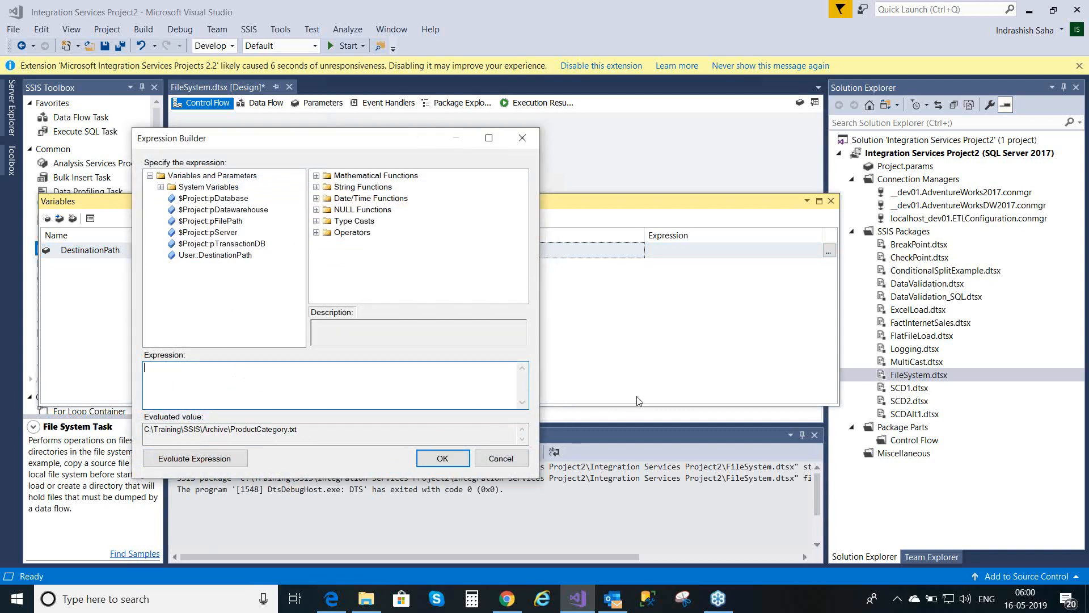
{"action": "left_click", "coordinate": [498, 455]}
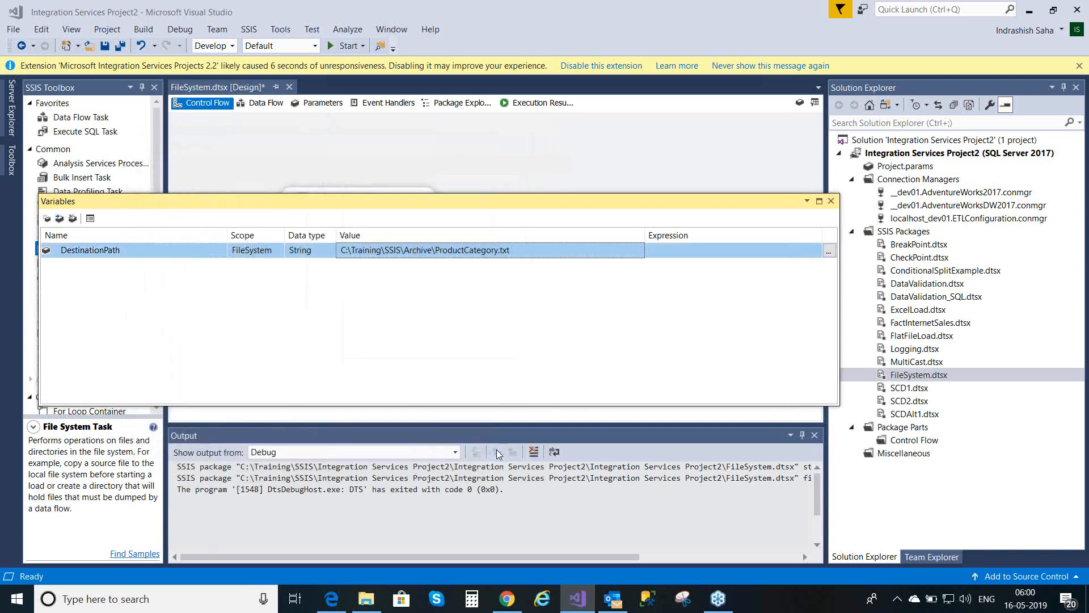
Copy the full value of the DestinationPath variable.
{"action": "left_click", "coordinate": [526, 256]}
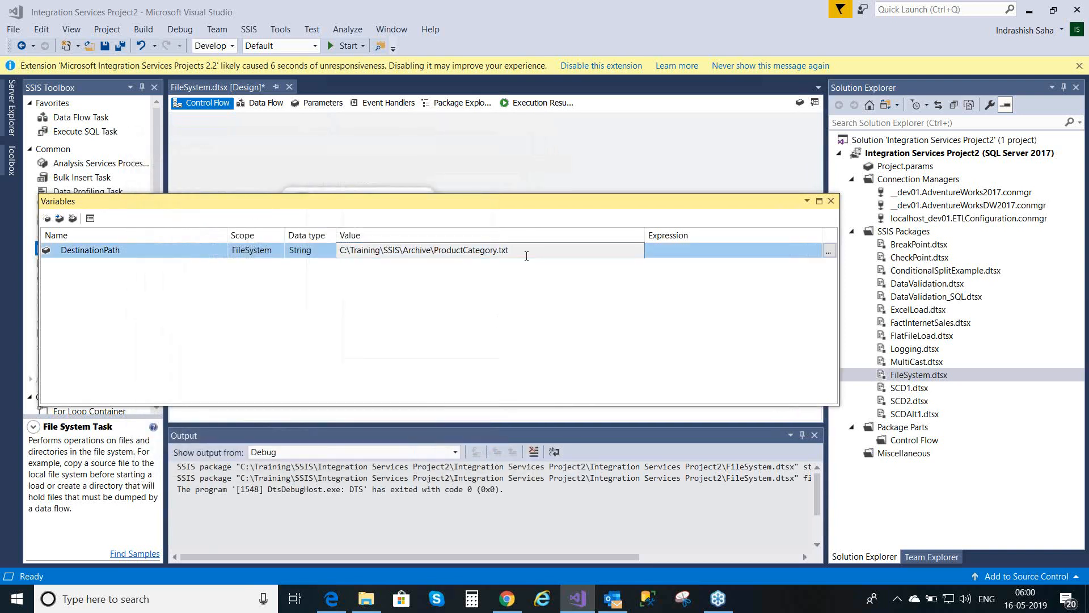
{"action": "left_click_drag", "start_coordinate": [518, 253], "coordinate": [256, 304]}
{"action": "key", "text": "ctrl+c"}
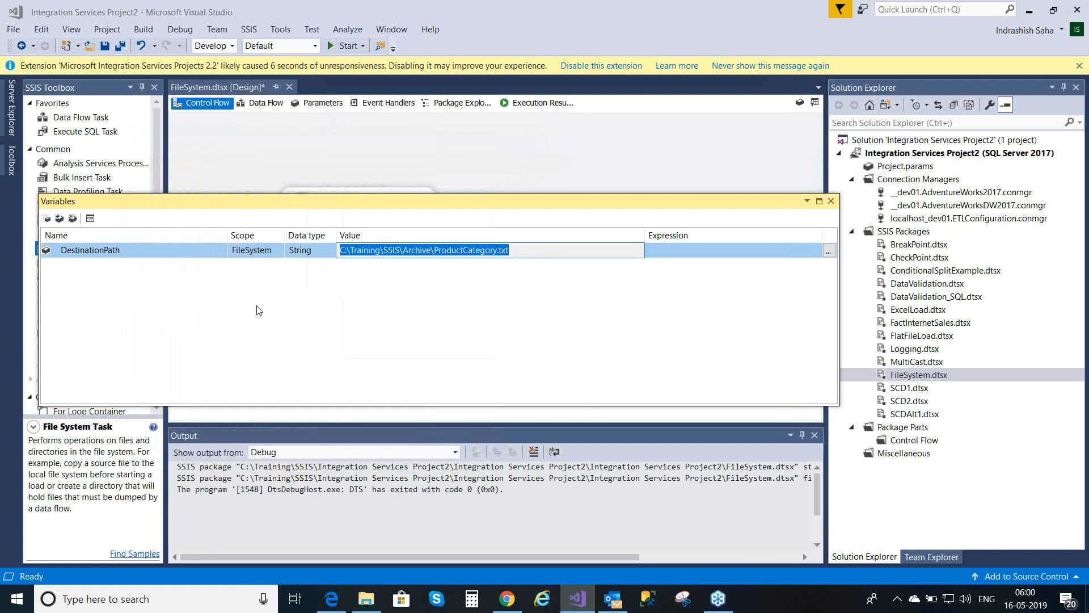
{"action": "left_click", "coordinate": [552, 407]}
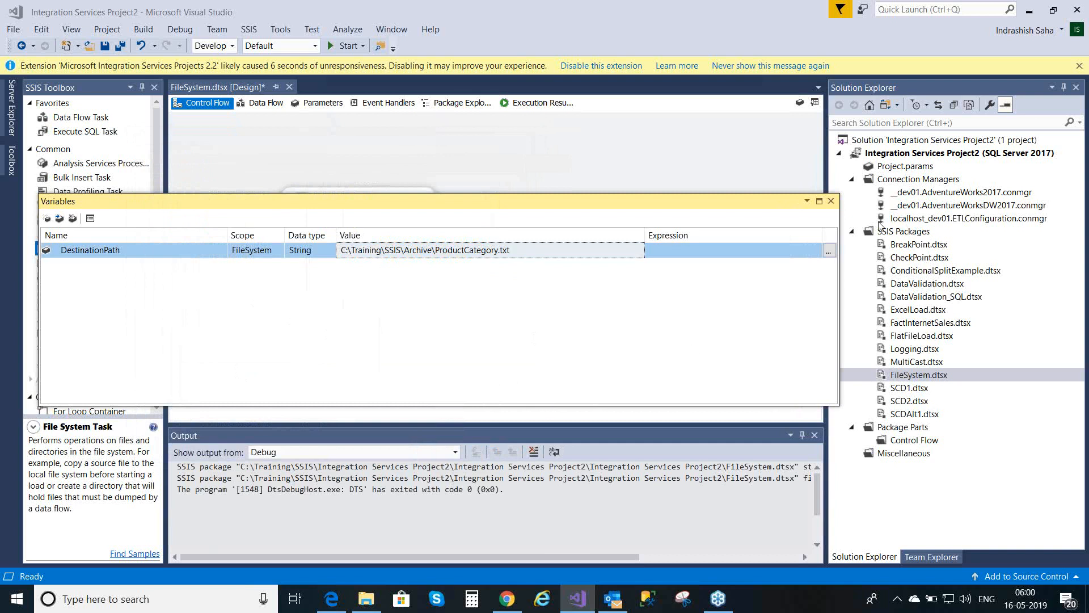
Paste the copied path as the DestinationPath variable's expression in the Expression Builder and enclose it in double quotes.
{"action": "left_click", "coordinate": [828, 251]}
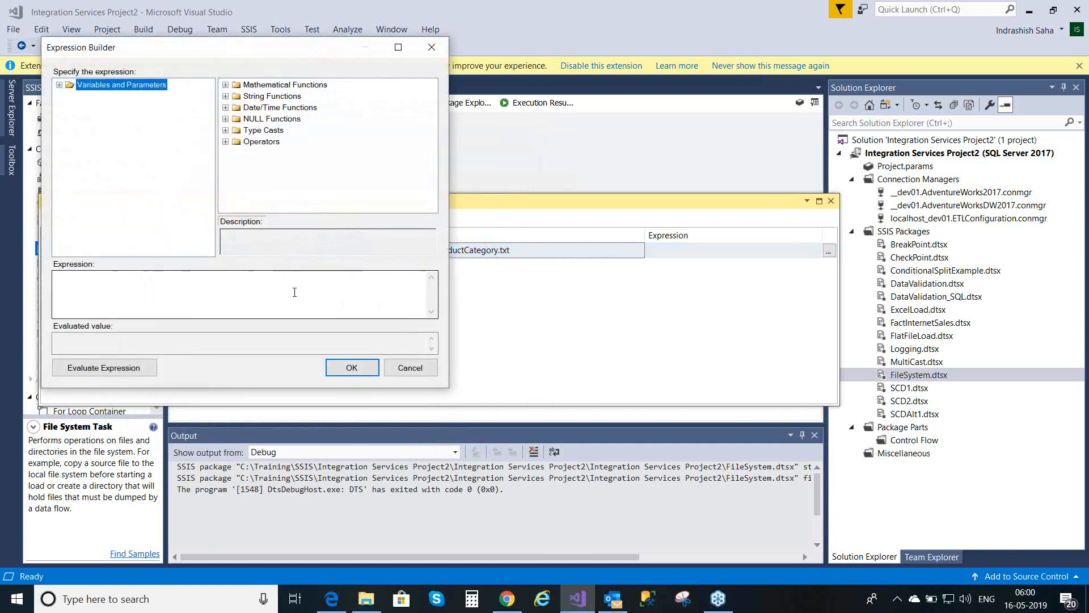
{"action": "left_click", "coordinate": [128, 273]}
{"action": "key", "text": "ctrl+v"}
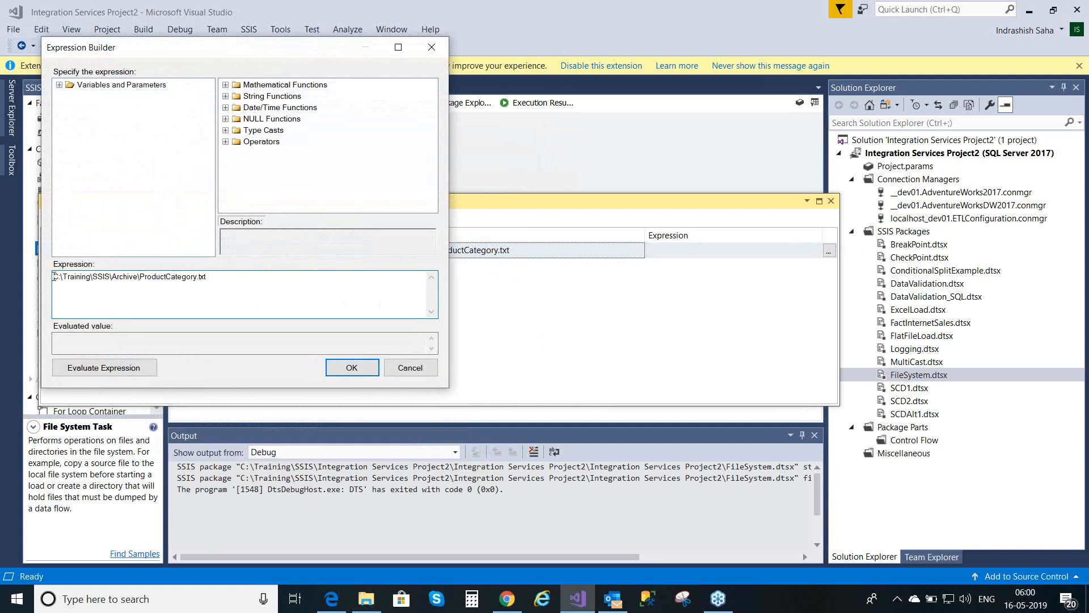
{"action": "type", "text": "\""}
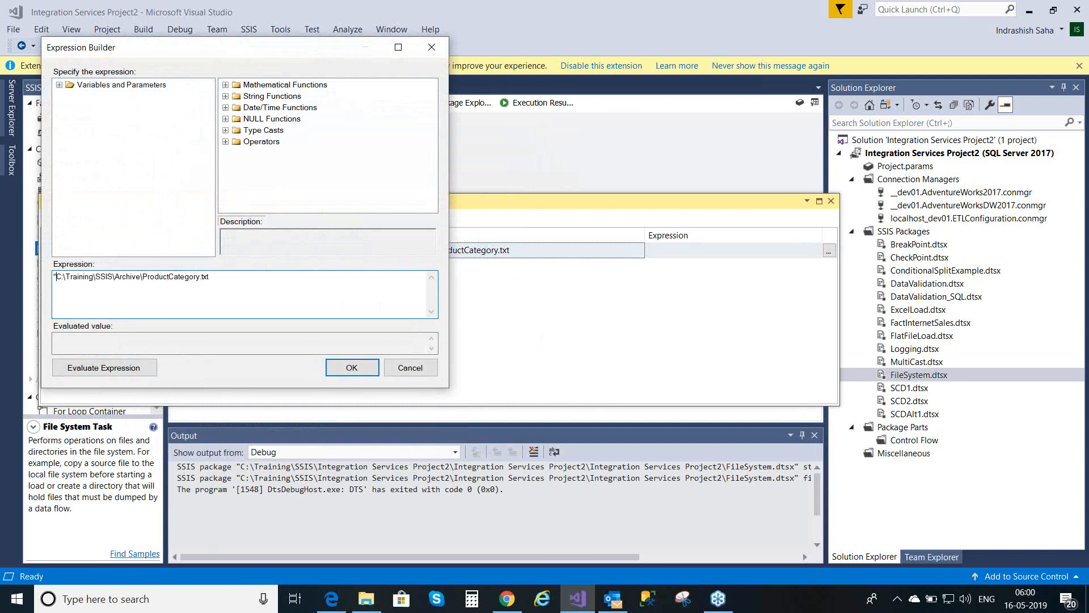
{"action": "left_click", "coordinate": [214, 278]}
{"action": "type", "text": "\""}
Escape every backslash in the path so the expression reads "C:\\Training\\SSIS\\Archive\\ProductCategory.txt", and evaluate it.
{"action": "type", "text": "\\\\"}
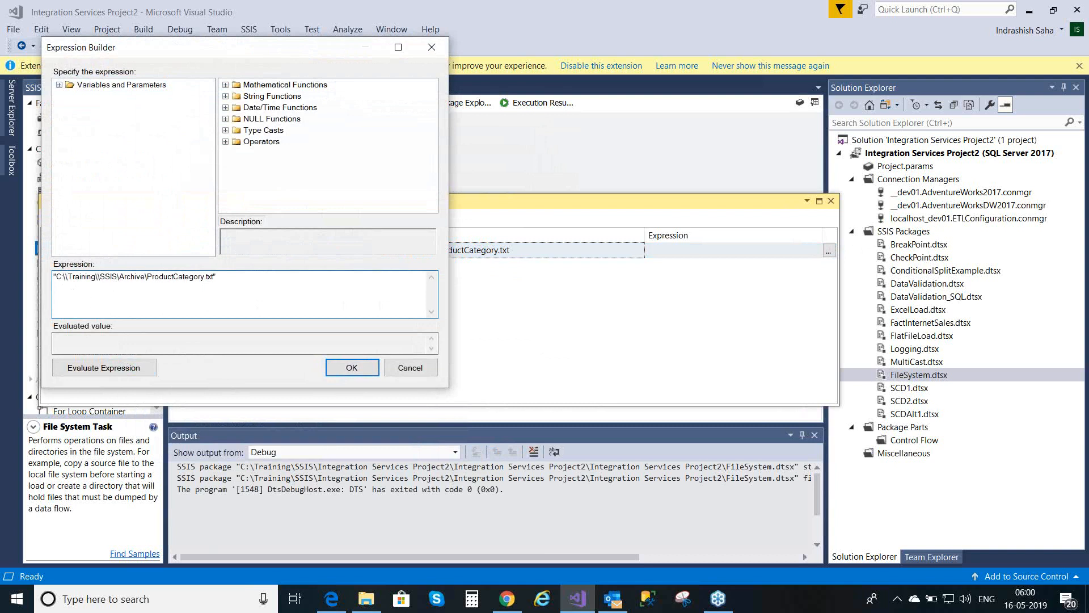
{"action": "left_click", "coordinate": [121, 276]}
{"action": "type", "text": "\\"}
{"action": "left_click", "coordinate": [150, 277]}
{"action": "type", "text": "\\"}
{"action": "left_click", "coordinate": [123, 372]}
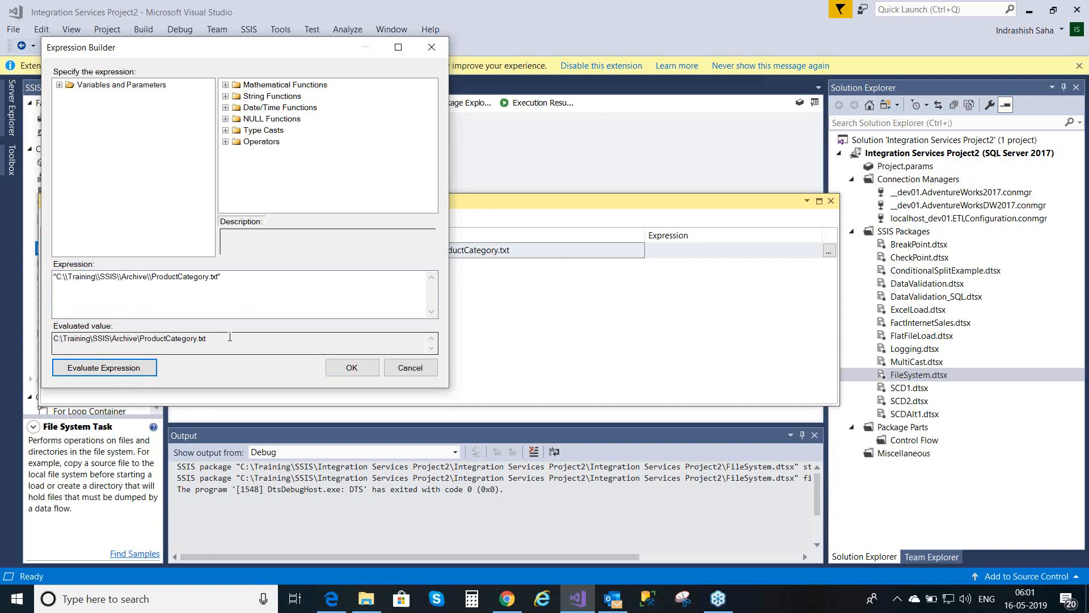
Split the expression after ProductCategory and concatenate "_.txt" as a second string.
{"action": "left_click", "coordinate": [209, 277]}
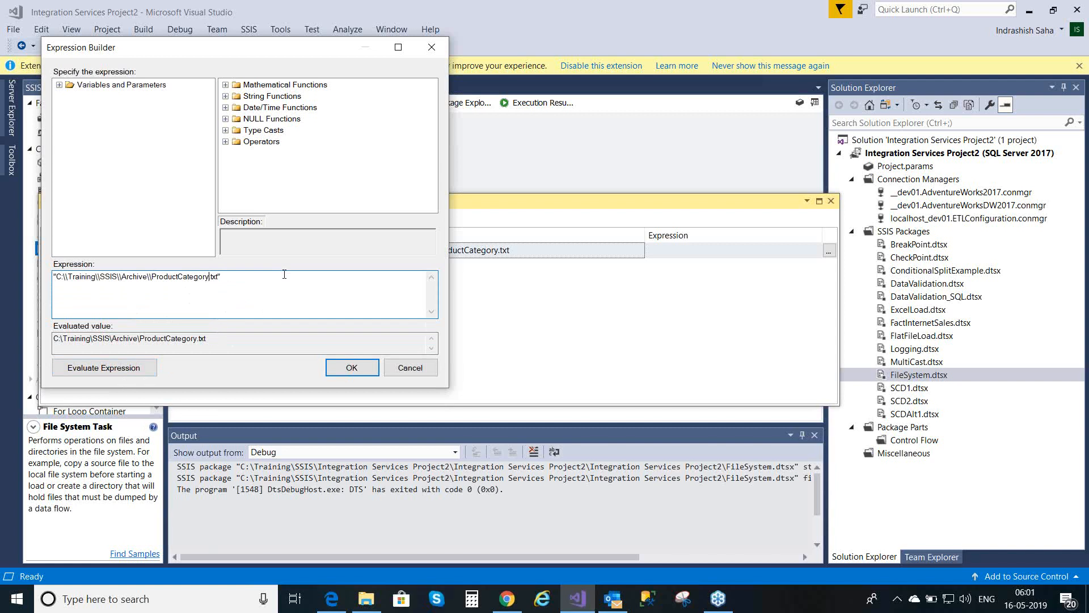
{"action": "type", "text": "\""}
{"action": "type", "text": "+\"_."}
Insert the GETDATE() date/time function between the underscore and .txt in the expression, and evaluate it.
{"action": "left_click", "coordinate": [226, 108]}
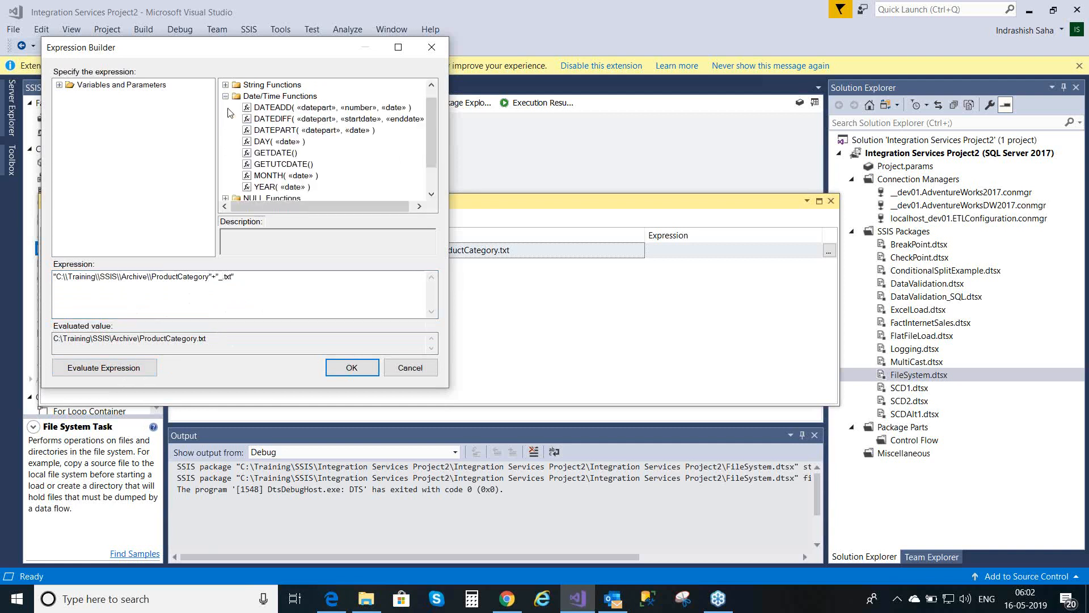
{"action": "left_click", "coordinate": [278, 152]}
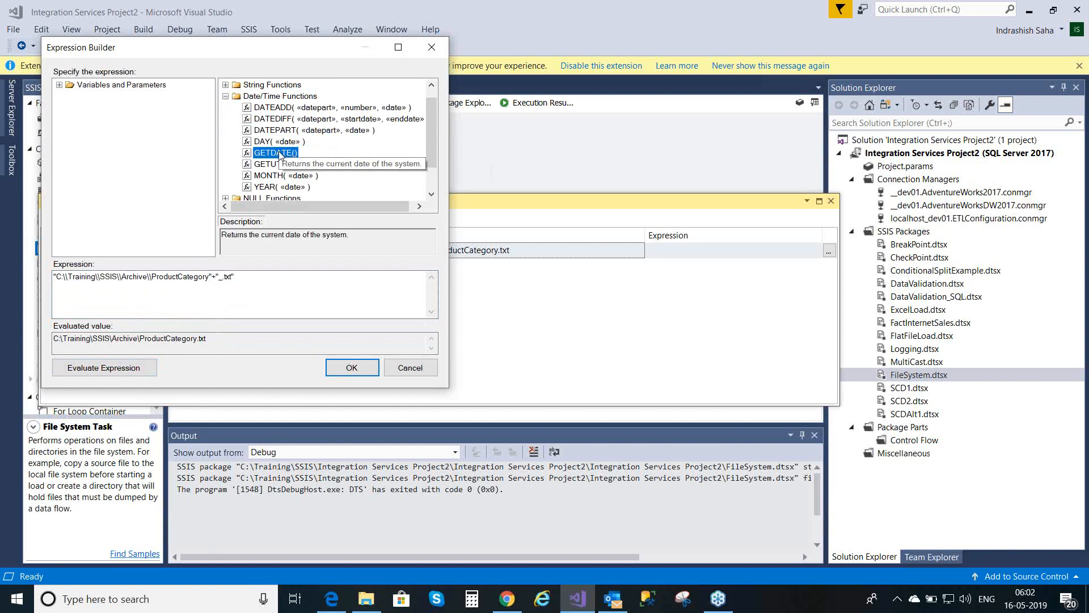
{"action": "left_click_drag", "start_coordinate": [278, 152], "coordinate": [224, 283]}
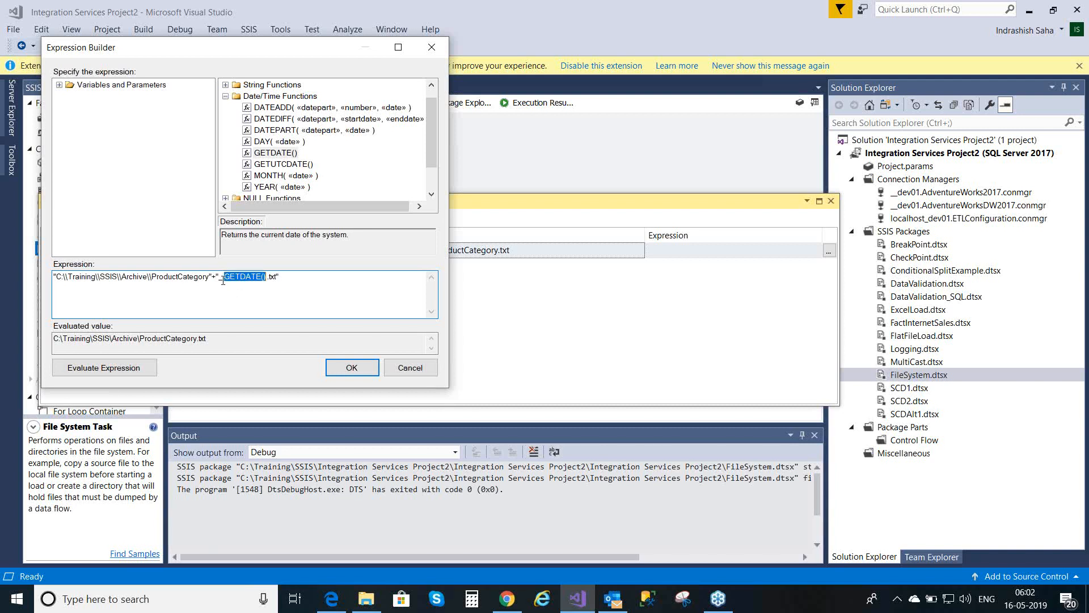
{"action": "left_click", "coordinate": [268, 279]}
{"action": "left_click", "coordinate": [125, 374]}
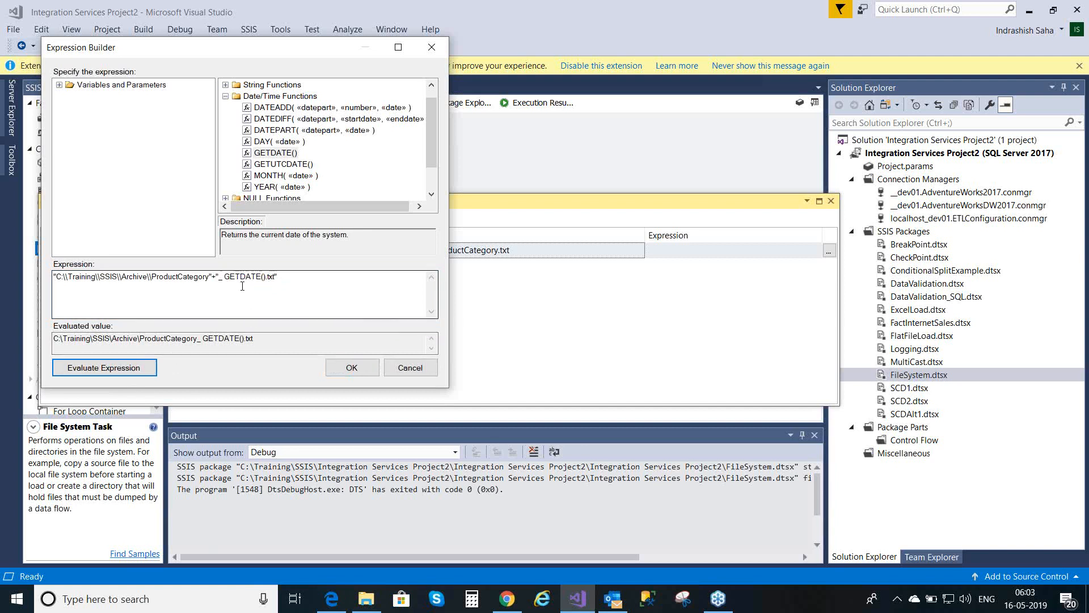
Take GETDATE() out of the quoted text by concatenating it as "_ "+GETDATE()+".txt", evaluate the expression and dismiss the message.
{"action": "left_click", "coordinate": [225, 277]}
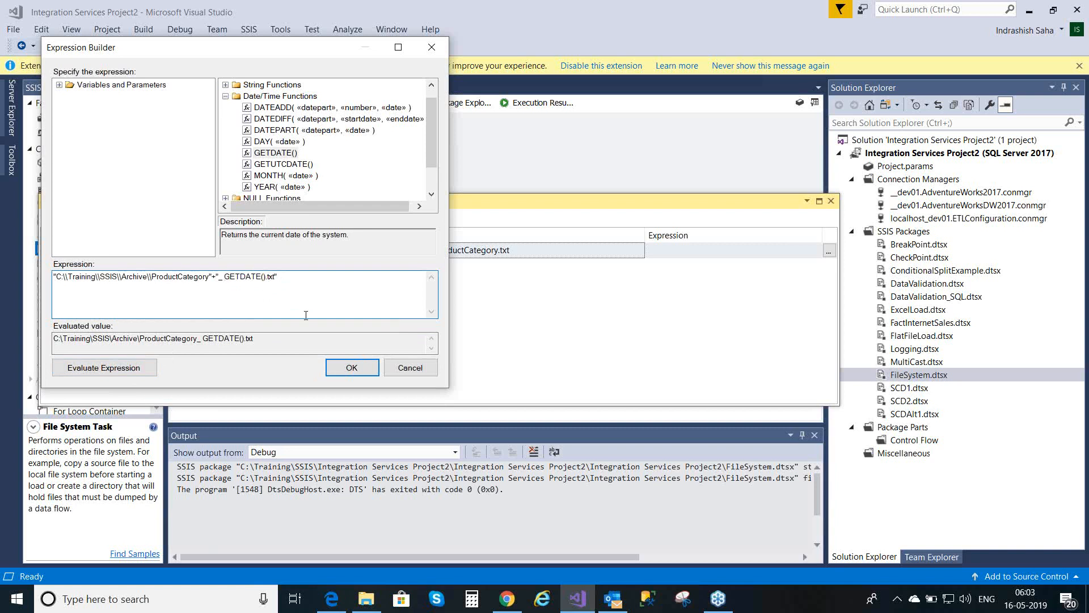
{"action": "type", "text": "+"}
{"action": "key", "text": "BackSpace"}
{"action": "type", "text": "\""}
{"action": "type", "text": "+"}
{"action": "type", "text": "+"}
{"action": "type", "text": "\""}
{"action": "left_click", "coordinate": [104, 367]}
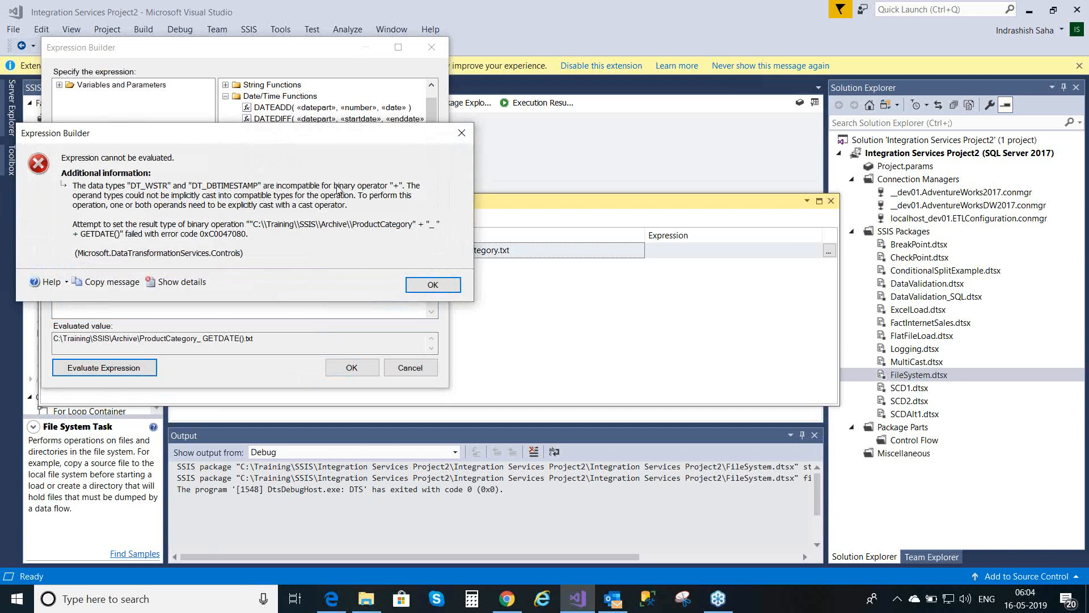
{"action": "left_click", "coordinate": [431, 285]}
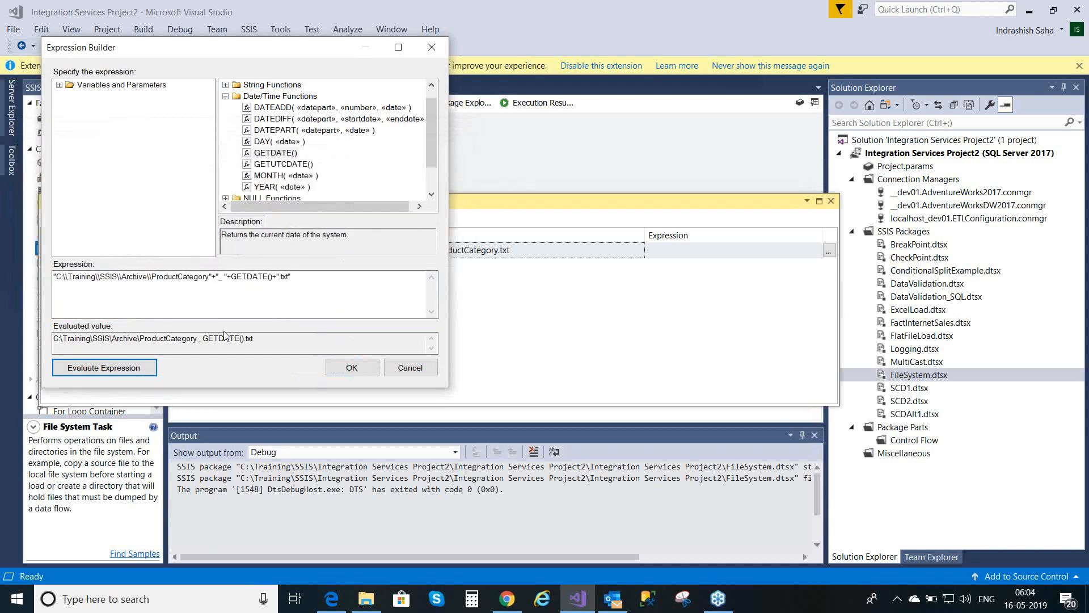
Insert the (DT_WSTR, «length») type cast in front of GETDATE() in the expression.
{"action": "left_click", "coordinate": [239, 276]}
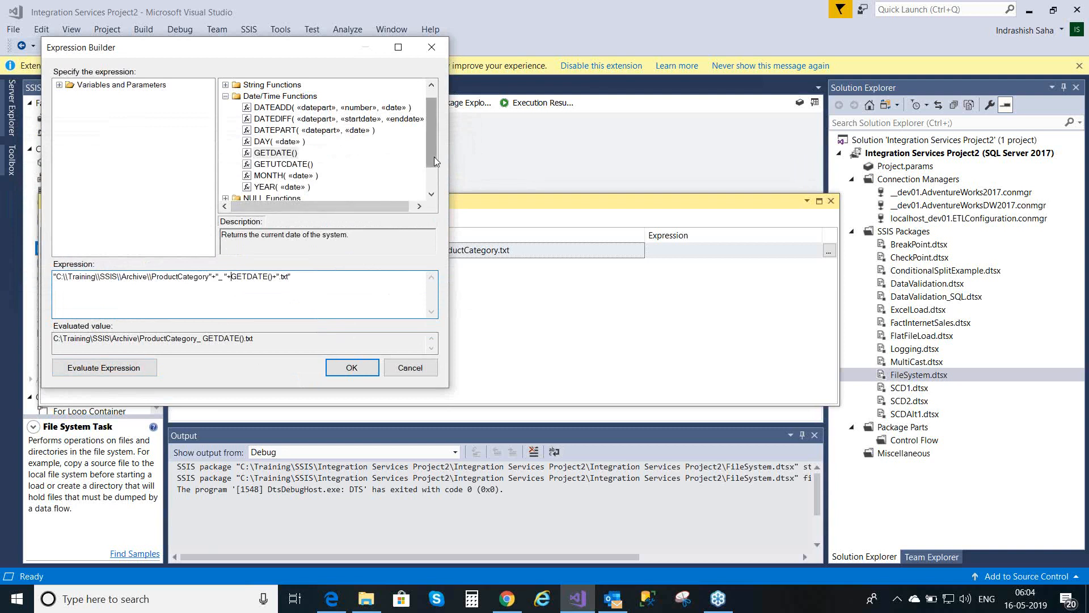
{"action": "left_click_drag", "start_coordinate": [433, 157], "coordinate": [433, 172]}
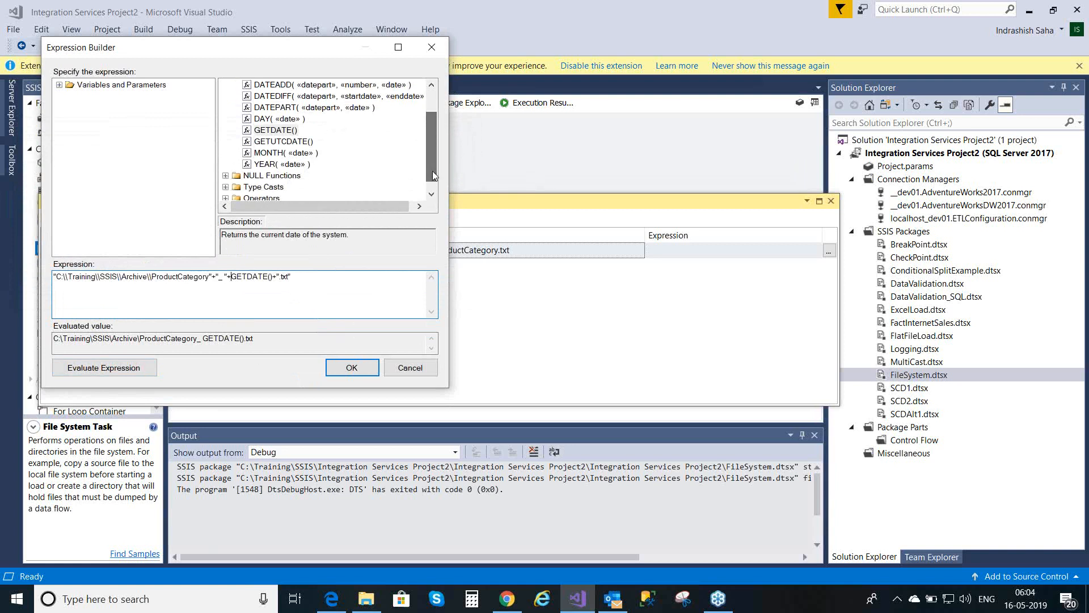
{"action": "left_click", "coordinate": [227, 187]}
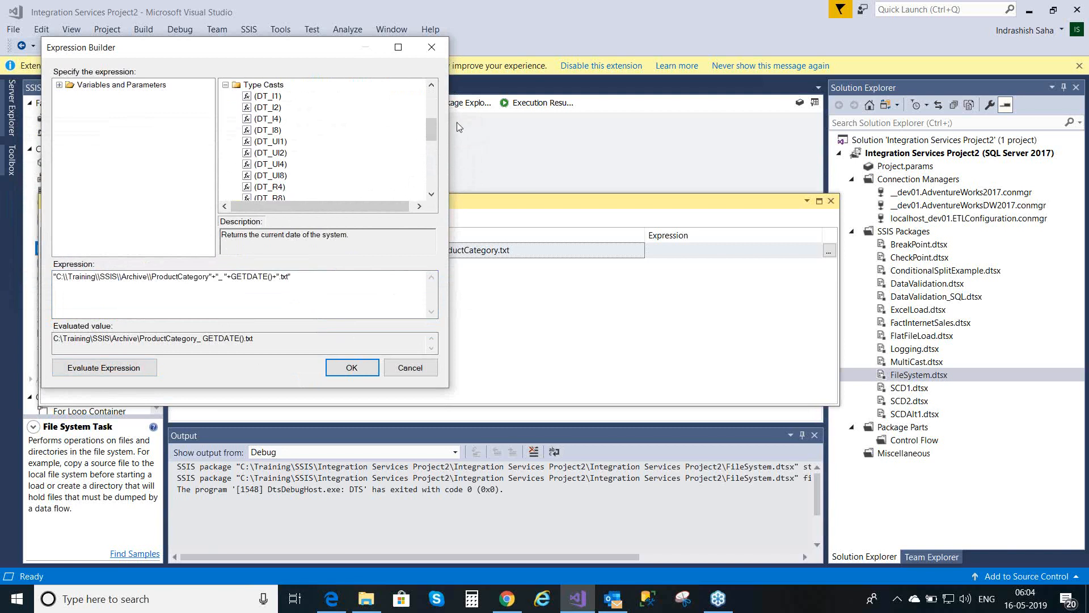
{"action": "left_click_drag", "start_coordinate": [430, 131], "coordinate": [432, 144]}
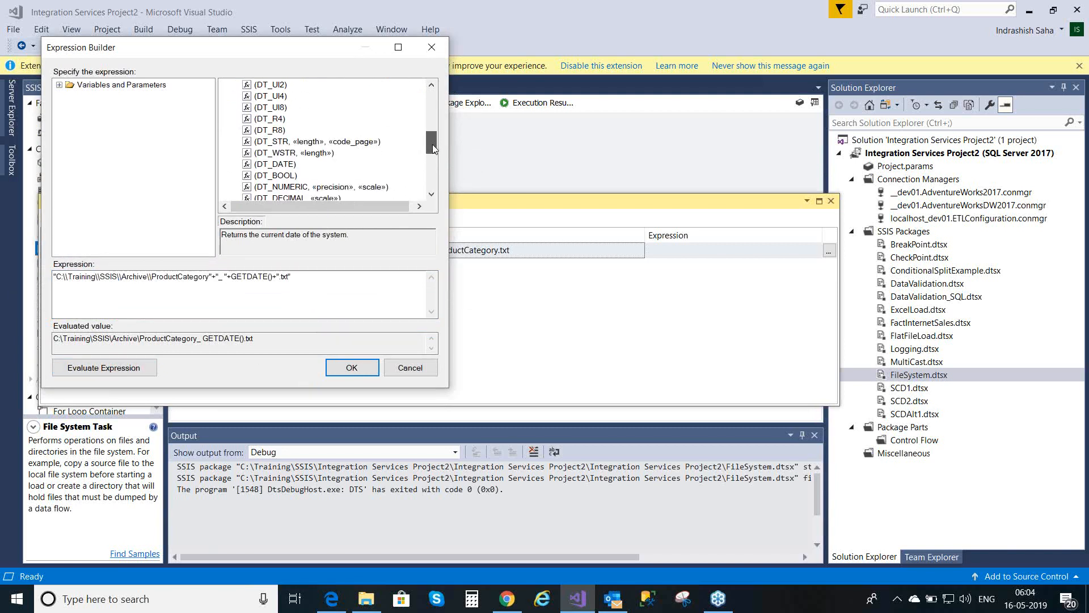
{"action": "left_click", "coordinate": [325, 158]}
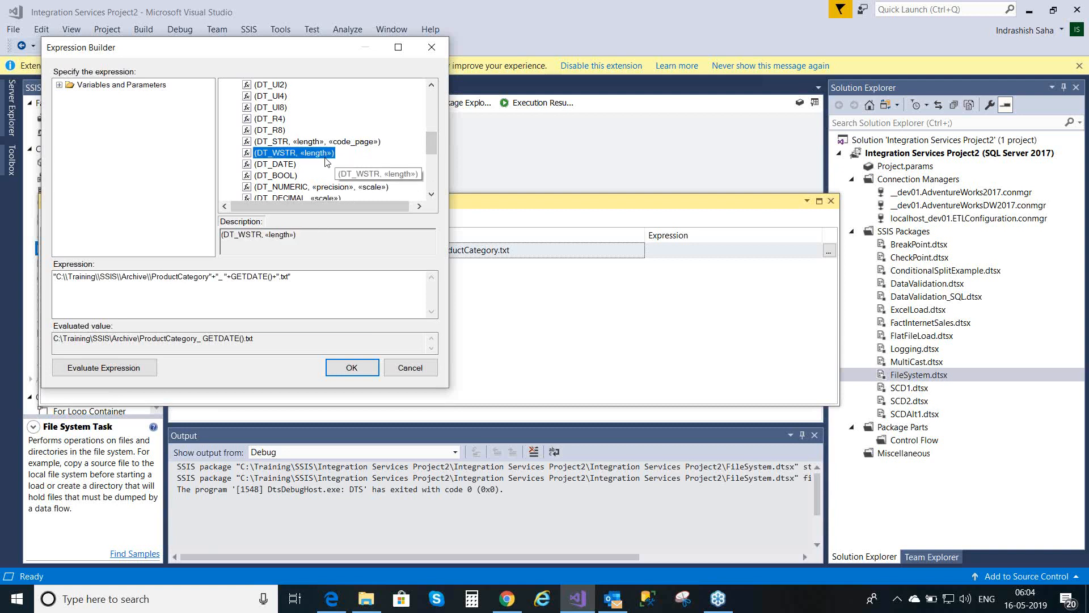
{"action": "left_click_drag", "start_coordinate": [326, 158], "coordinate": [232, 279]}
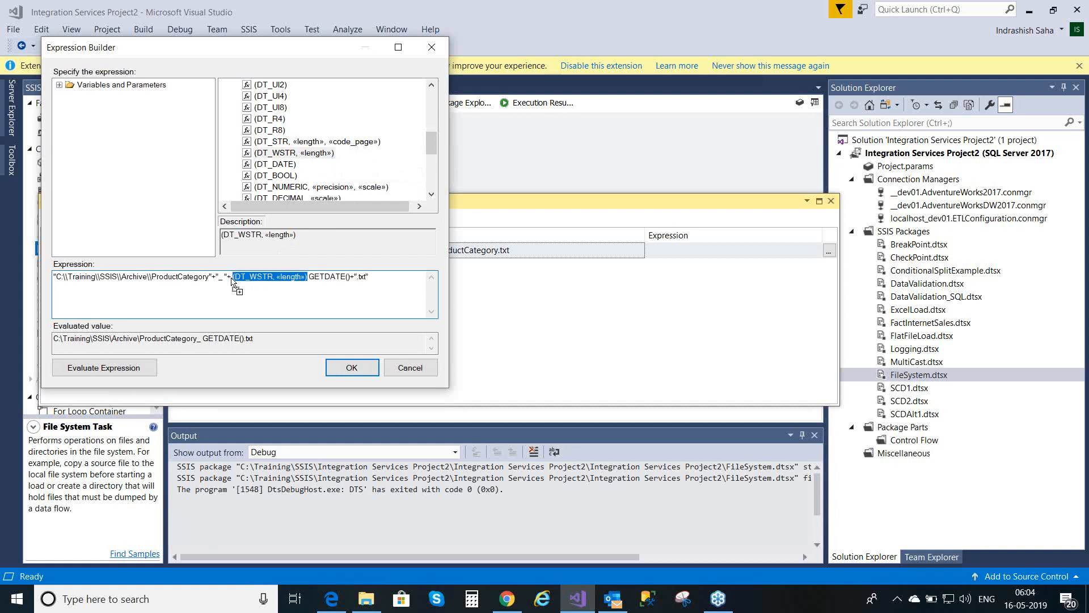
Set the DT_WSTR cast's length to 50 and accept the expression for DestinationPath.
{"action": "left_click", "coordinate": [307, 277]}
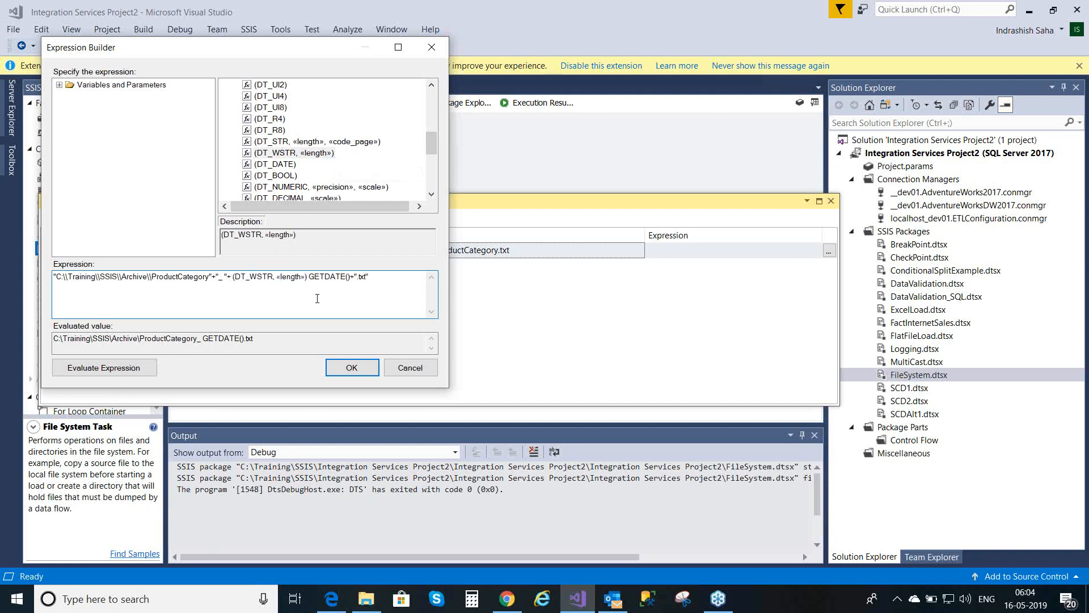
{"action": "key", "text": "BackSpace"}
{"action": "key", "text": "BackSpace"}
{"action": "key", "text": "BackSpace"}
{"action": "key", "text": "BackSpace"}
{"action": "key", "text": "BackSpace"}
{"action": "key", "text": "BackSpace"}
{"action": "key", "text": "BackSpace"}
{"action": "key", "text": "BackSpace"}
{"action": "type", "text": "50"}
{"action": "left_click", "coordinate": [364, 279]}
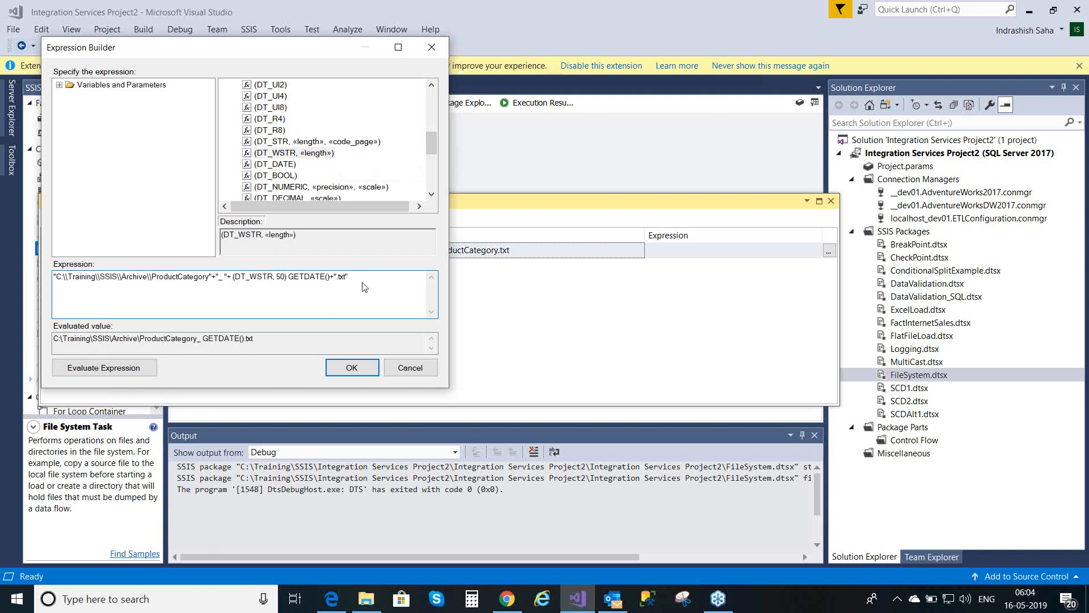
{"action": "left_click", "coordinate": [361, 370]}
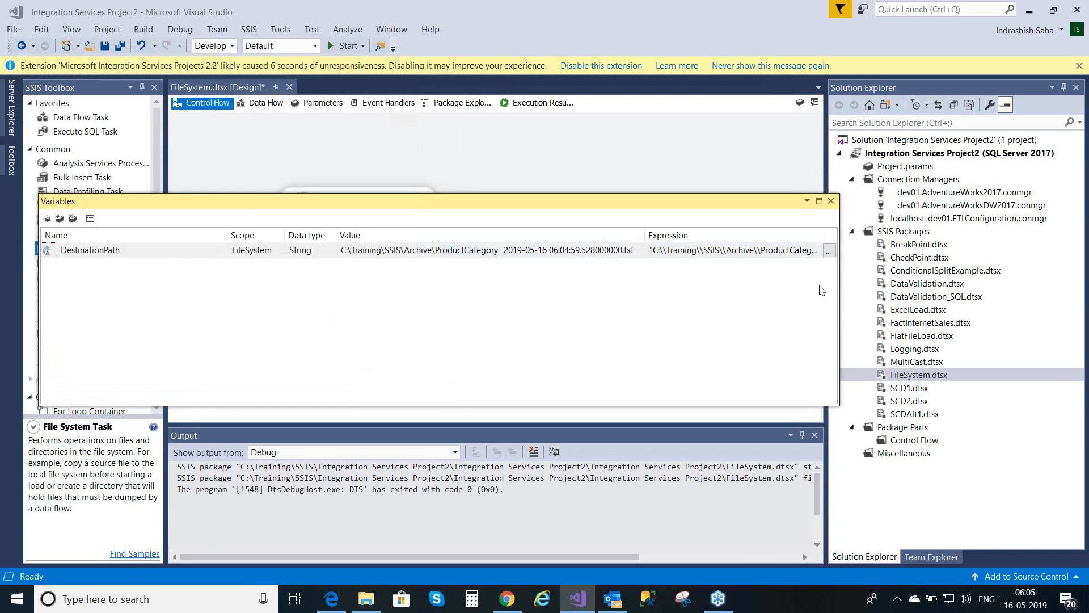
Reopen the DestinationPath expression, insert a (DT_DBDATE) cast between (DT_WSTR, 50) and GETDATE(), evaluate it and accept it.
{"action": "left_click", "coordinate": [829, 251]}
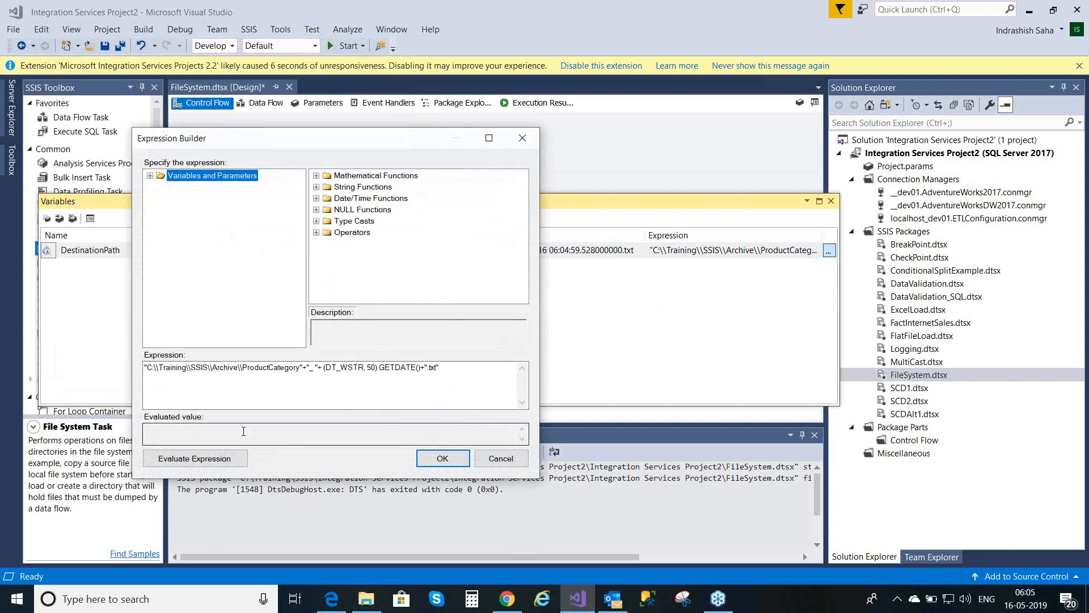
{"action": "left_click", "coordinate": [221, 463]}
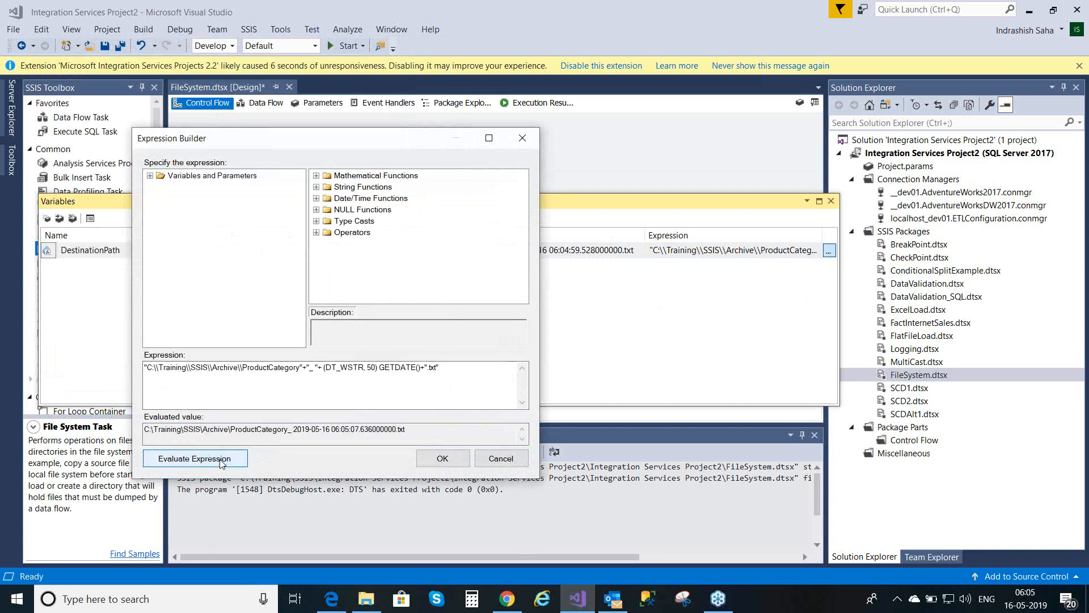
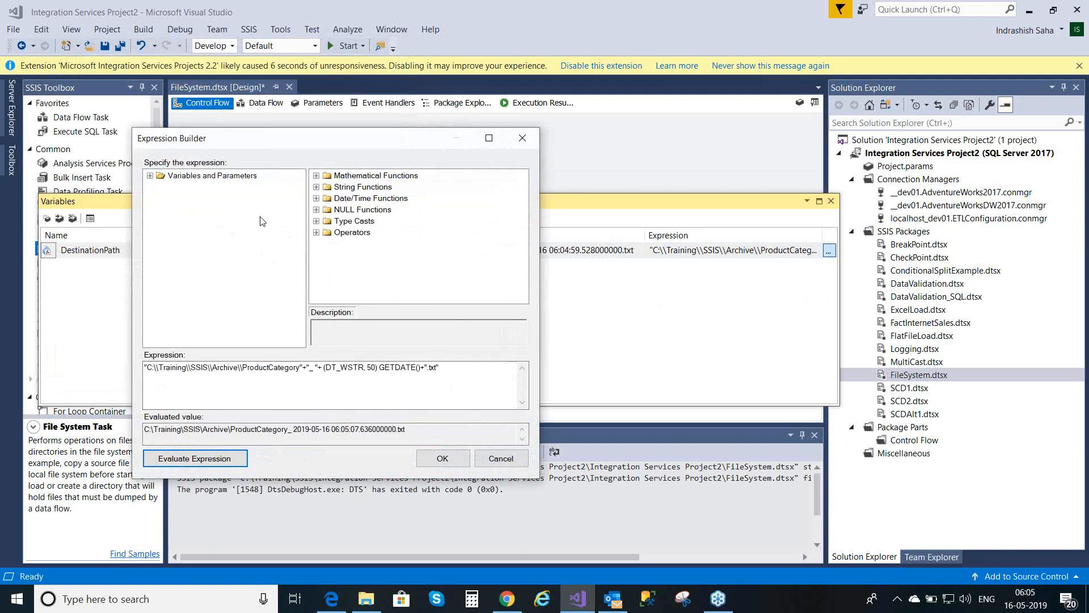
{"action": "left_click", "coordinate": [316, 221]}
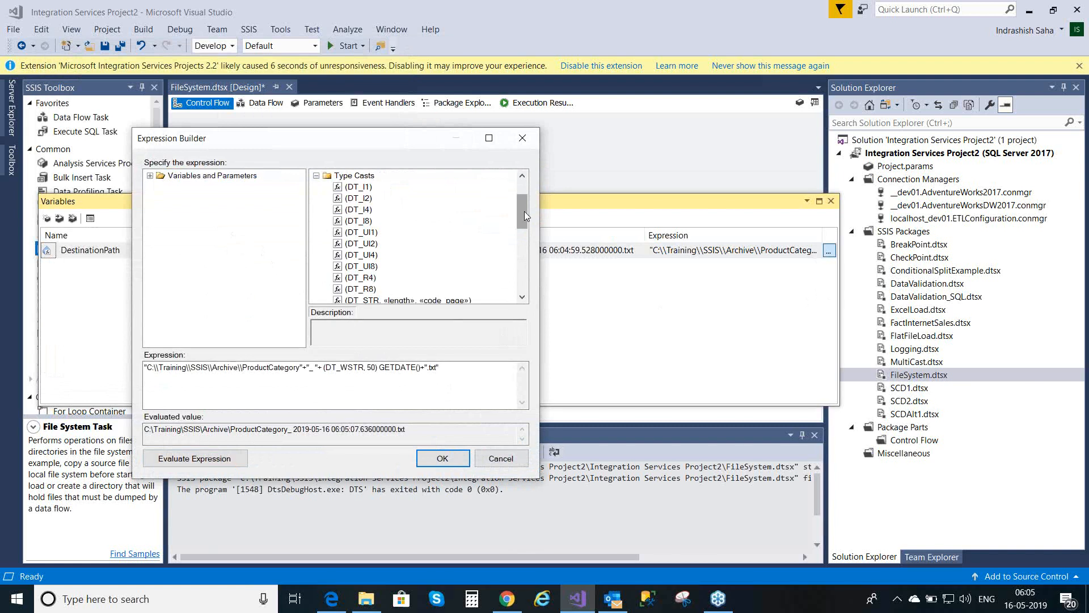
{"action": "left_click_drag", "start_coordinate": [524, 212], "coordinate": [527, 250]}
{"action": "scroll", "coordinate": [527, 252], "scroll_direction": "down", "scroll_amount": 1}
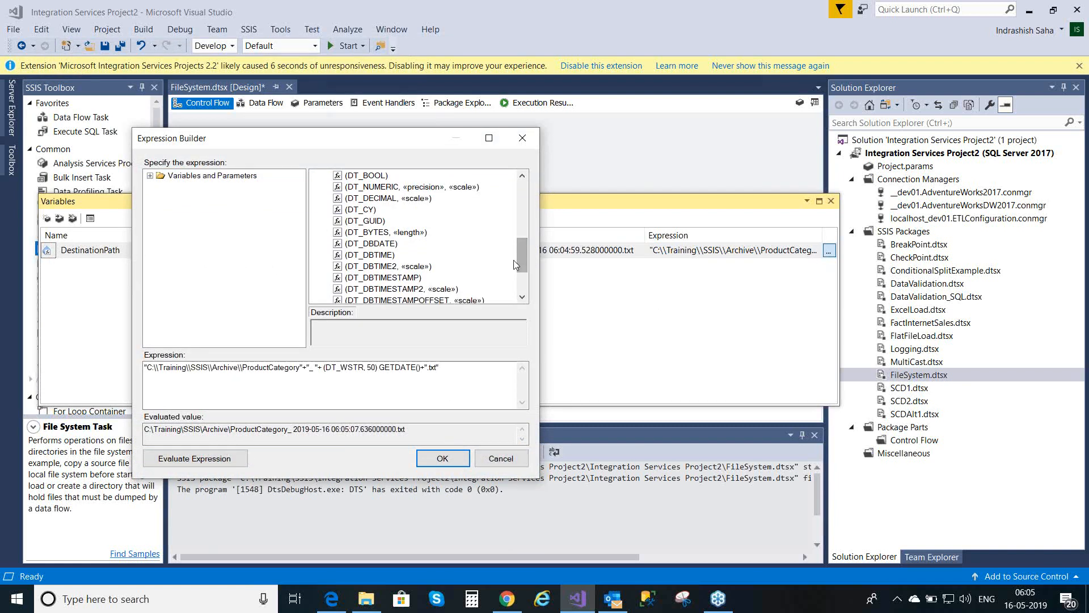
{"action": "left_click", "coordinate": [386, 245]}
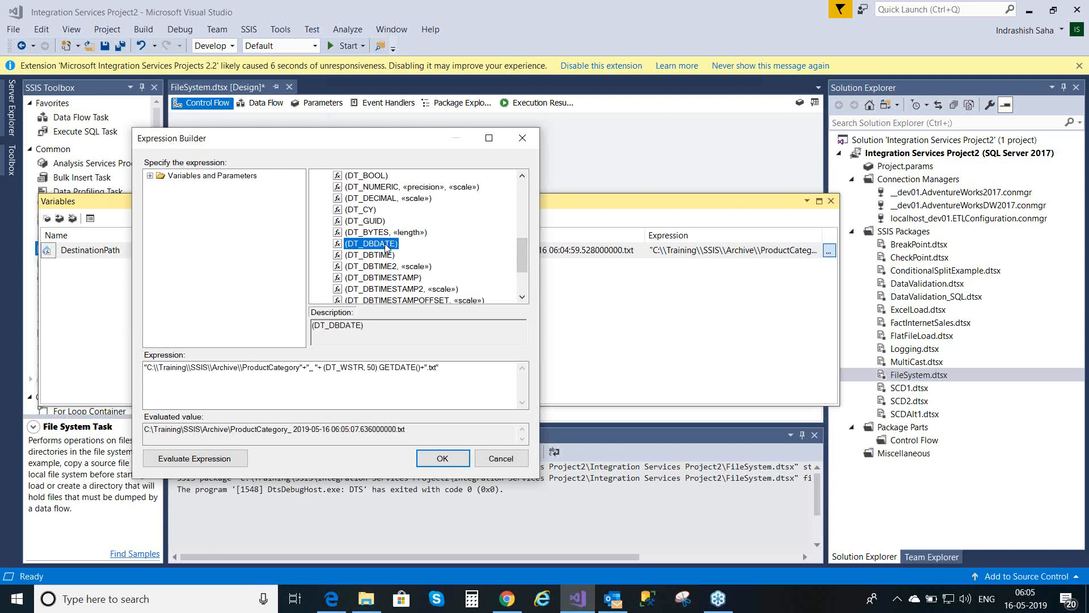
{"action": "left_click_drag", "start_coordinate": [384, 243], "coordinate": [380, 367]}
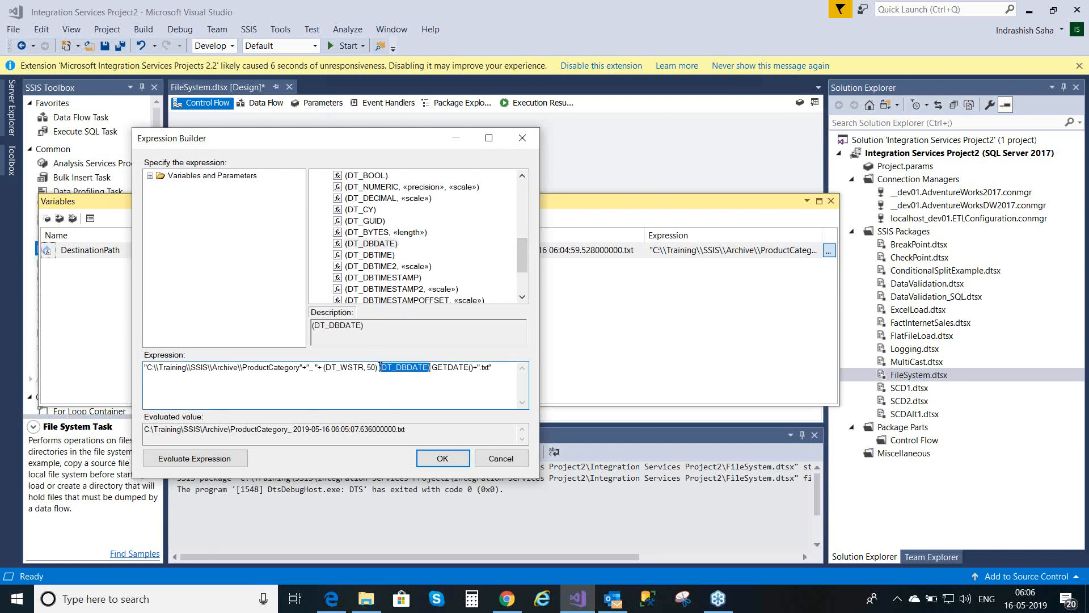
{"action": "left_click", "coordinate": [454, 393]}
{"action": "left_click", "coordinate": [178, 464]}
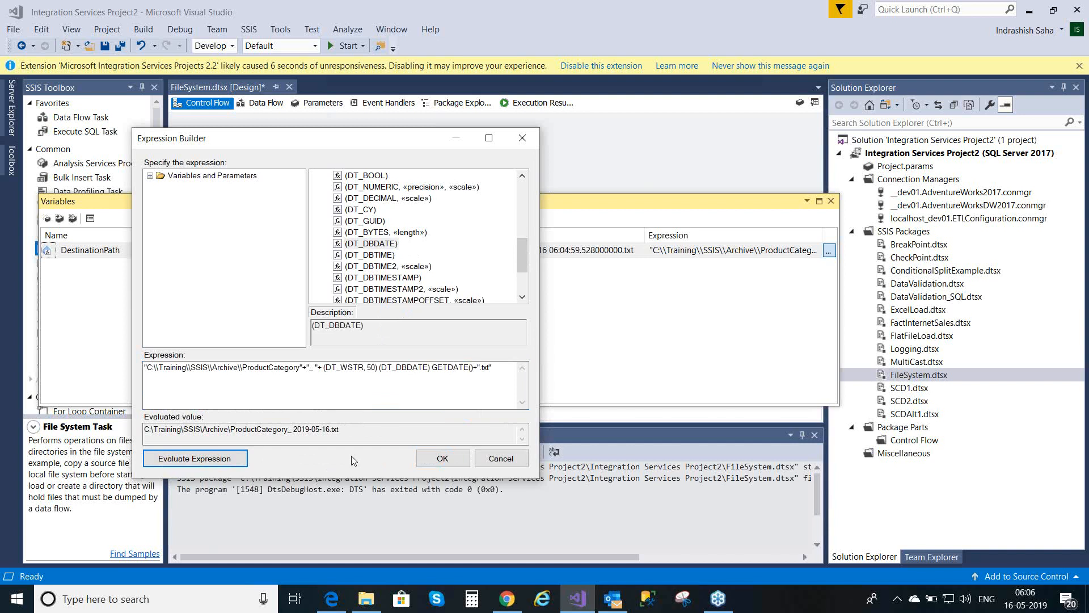
{"action": "left_click", "coordinate": [444, 458]}
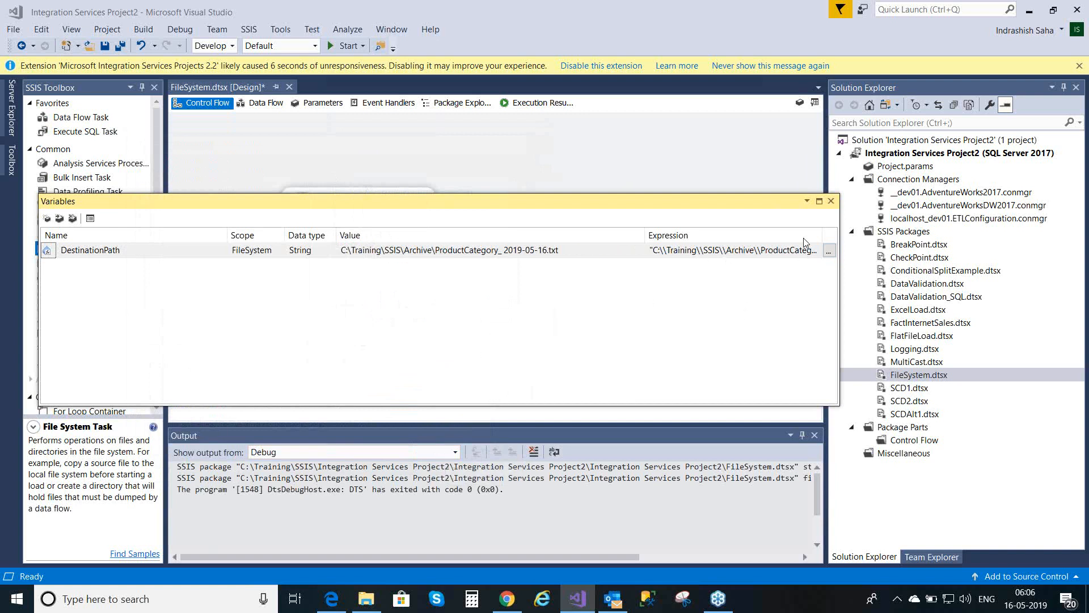
Evaluate the finished DestinationPath expression once more in the Expression Builder and close the builder.
{"action": "left_click", "coordinate": [828, 250]}
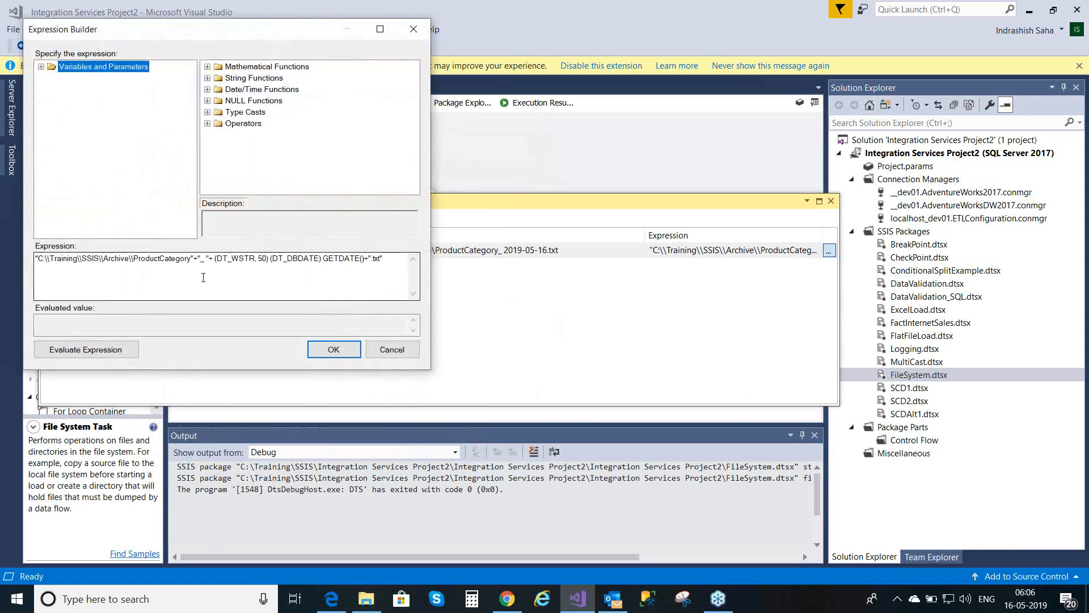
{"action": "left_click", "coordinate": [112, 353]}
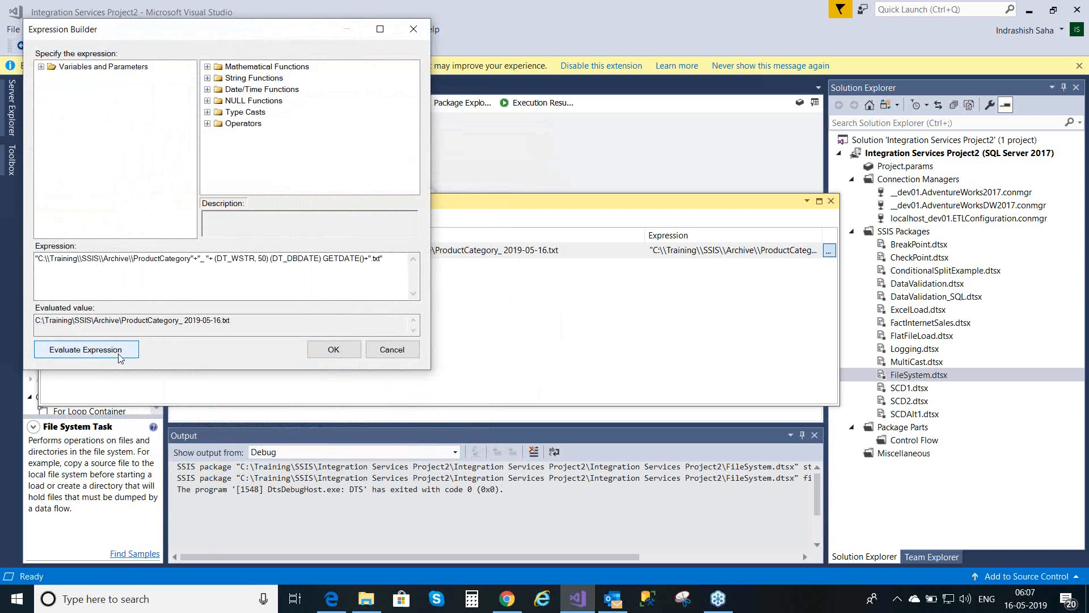
{"action": "left_click", "coordinate": [340, 354]}
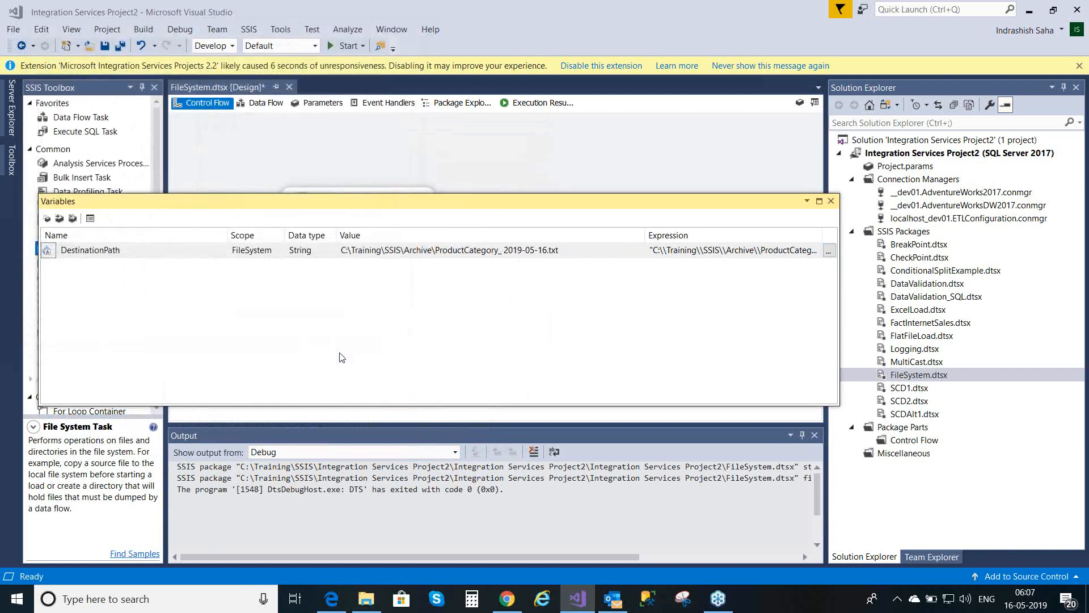
Save the FileSystem.dtsx package and close the Variables window.
{"action": "key", "text": "ctrl+s"}
{"action": "left_click", "coordinate": [830, 201]}
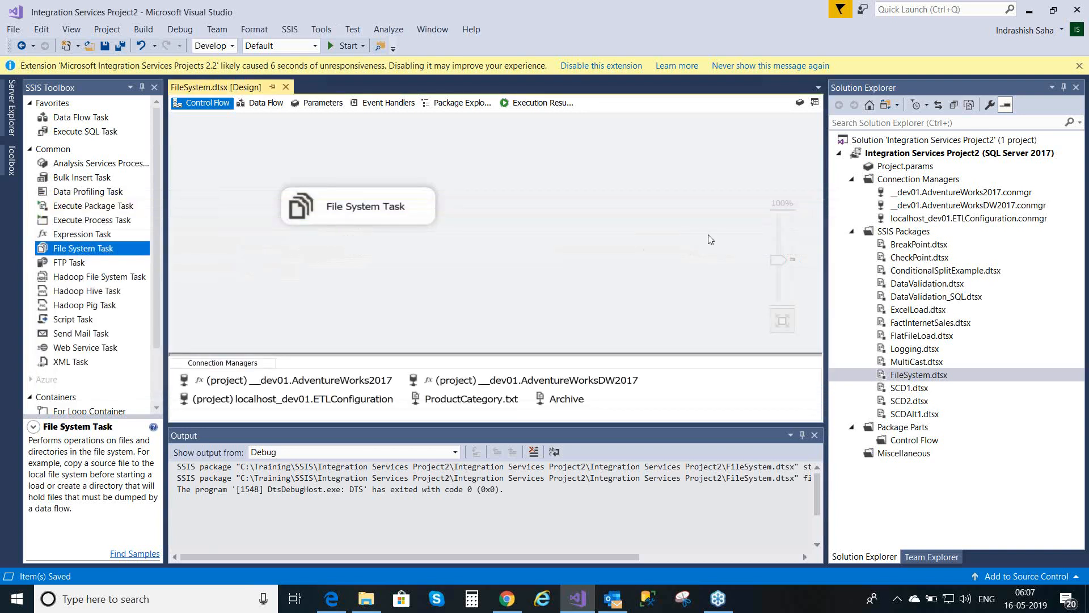
In the File System Task, set IsDestinationPathVariable to True and choose User::DestinationPath as the DestinationVariable.
{"action": "double_click", "coordinate": [327, 215]}
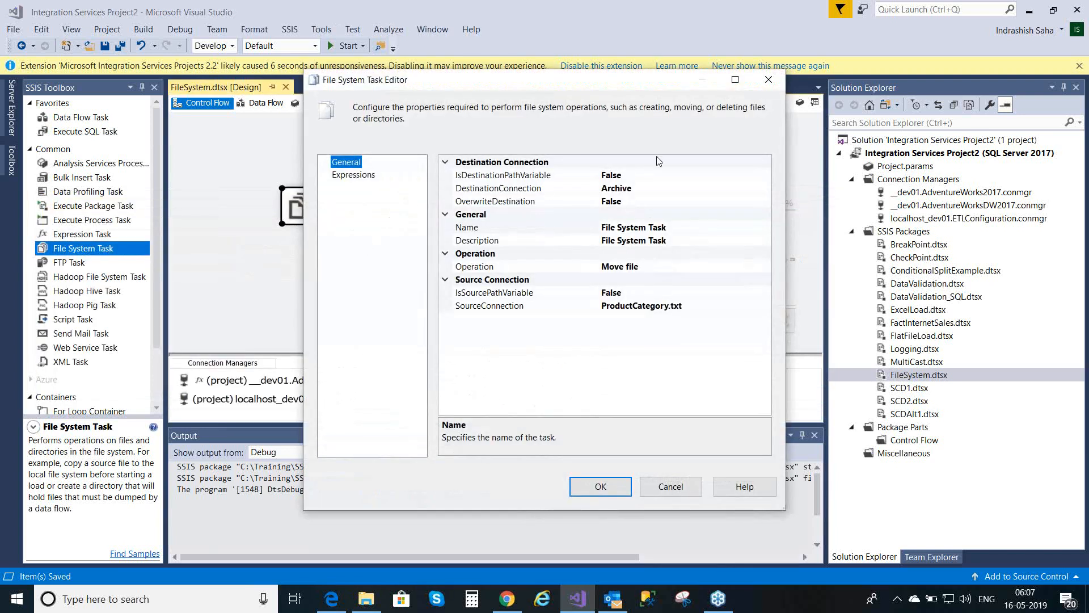
{"action": "left_click", "coordinate": [715, 178]}
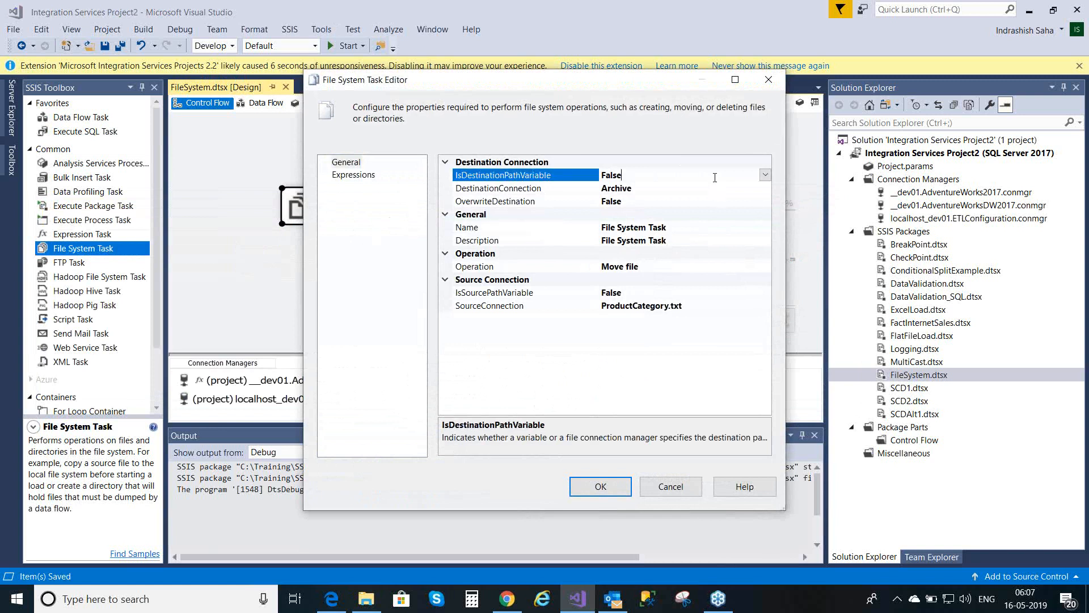
{"action": "left_click", "coordinate": [766, 176]}
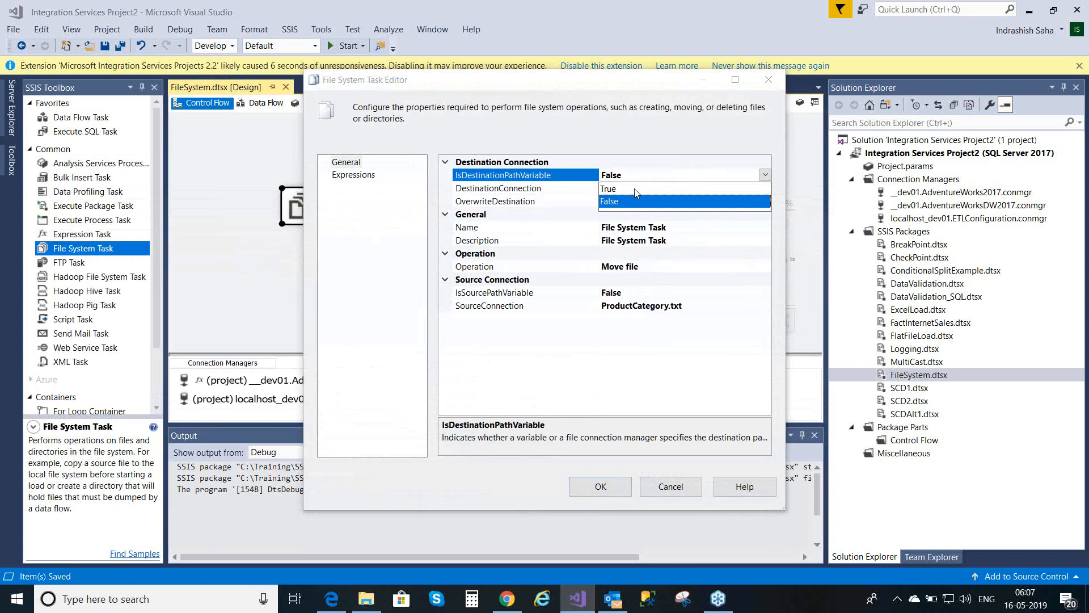
{"action": "left_click", "coordinate": [636, 190]}
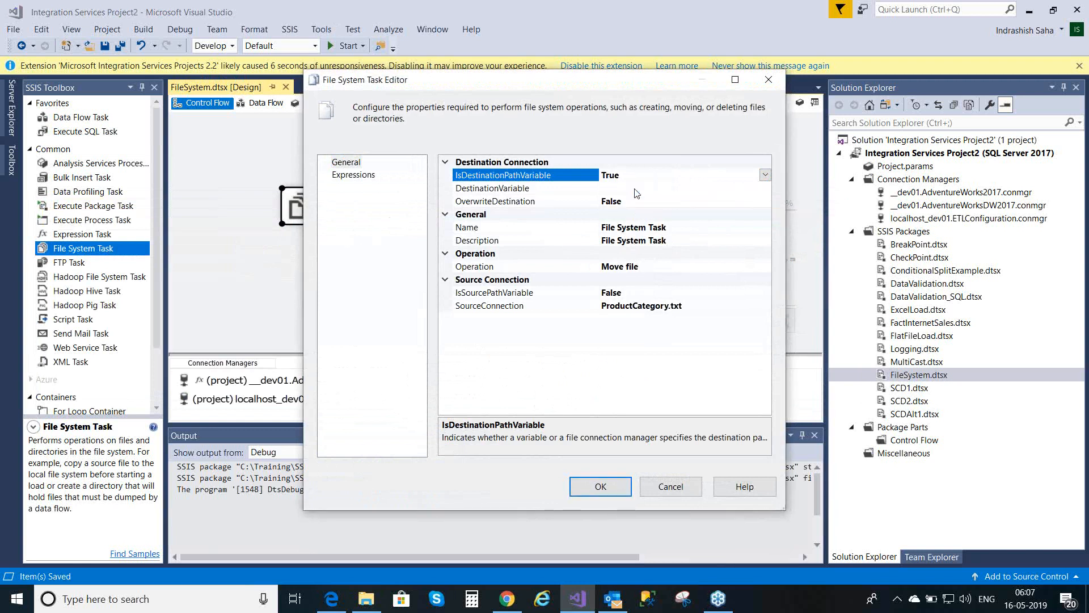
{"action": "left_click", "coordinate": [635, 191]}
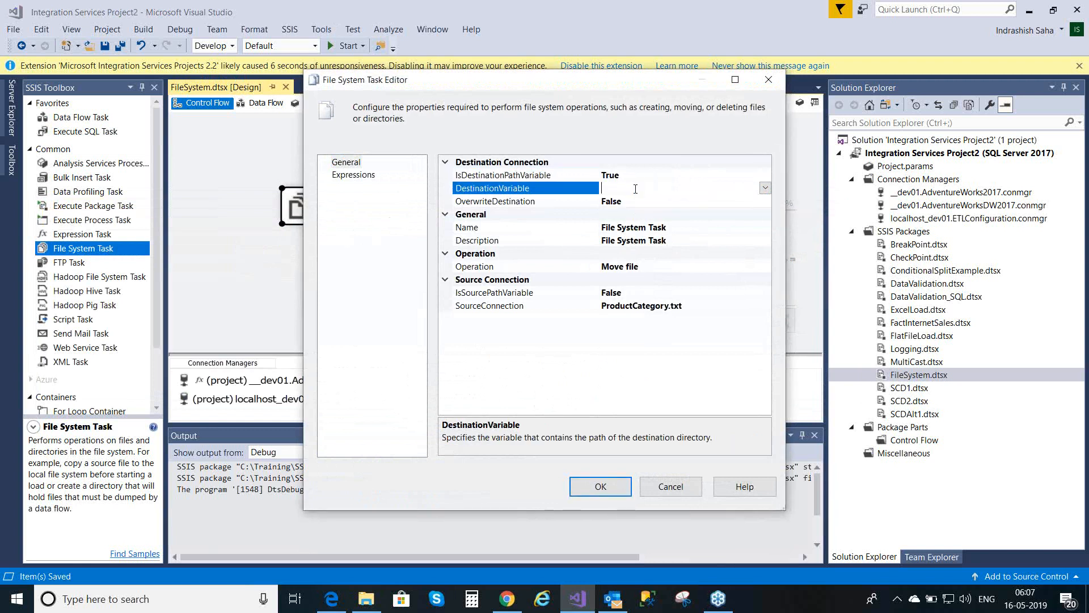
{"action": "left_click", "coordinate": [765, 189]}
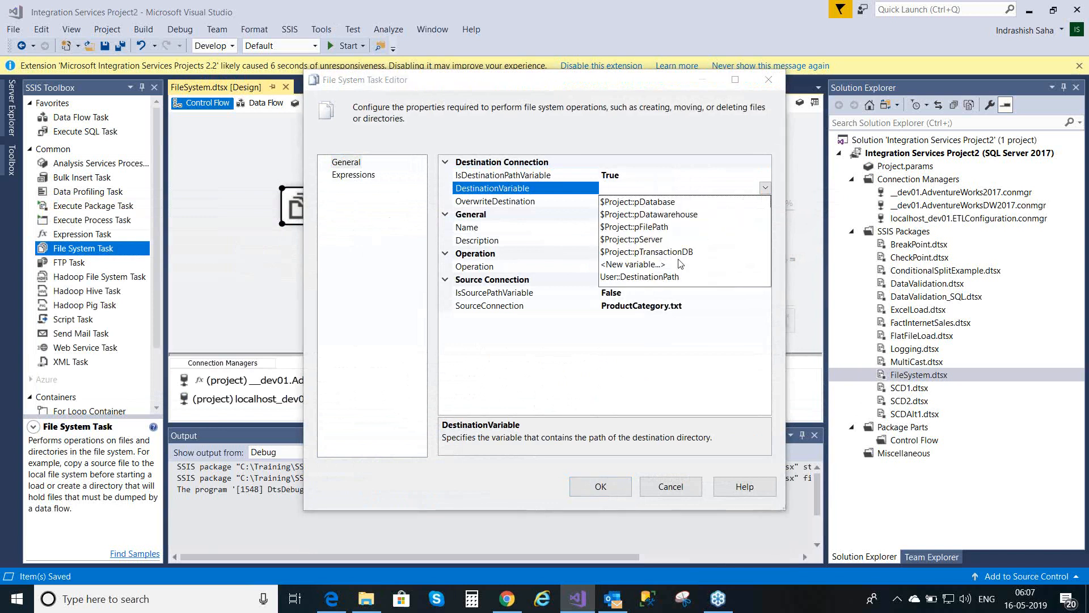
{"action": "left_click", "coordinate": [672, 278]}
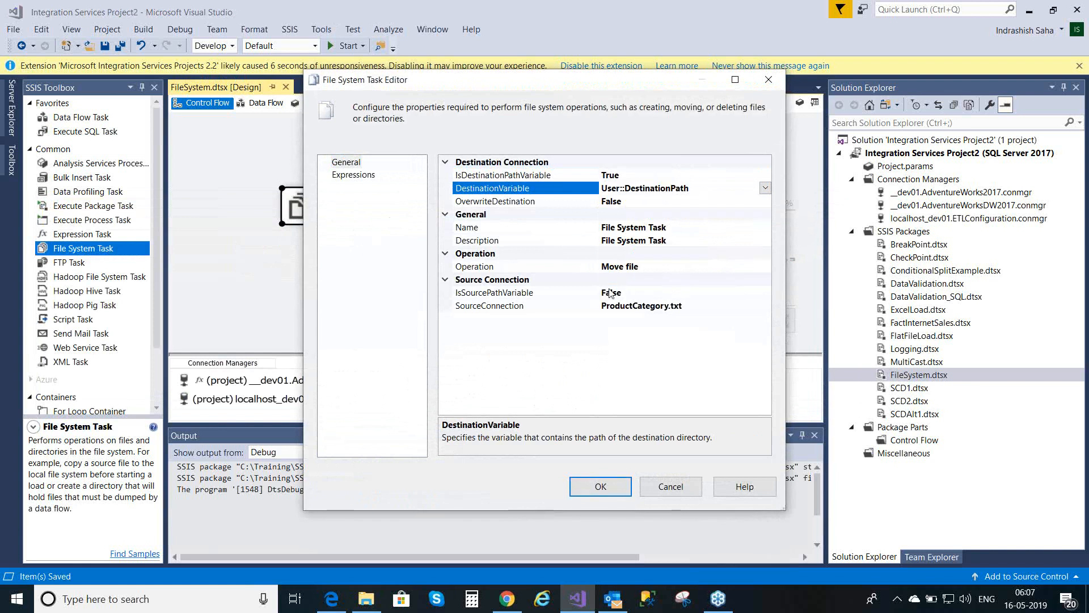
Set OverwriteDestination to True, accept the File System Task settings and save the package.
{"action": "left_click", "coordinate": [542, 201]}
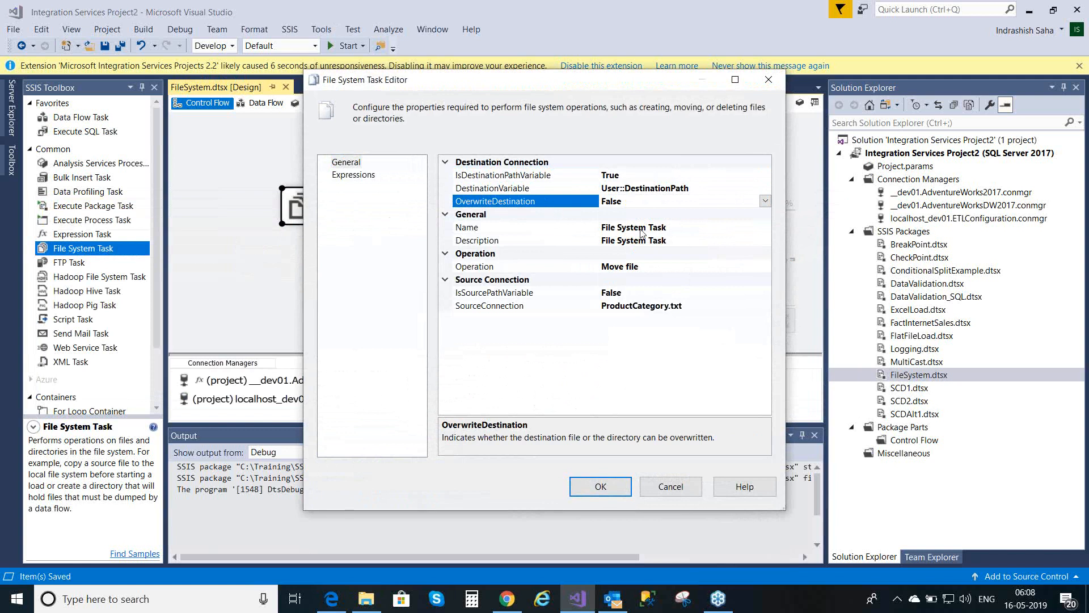
{"action": "left_click", "coordinate": [766, 201]}
{"action": "left_click", "coordinate": [658, 215]}
{"action": "left_click", "coordinate": [600, 487]}
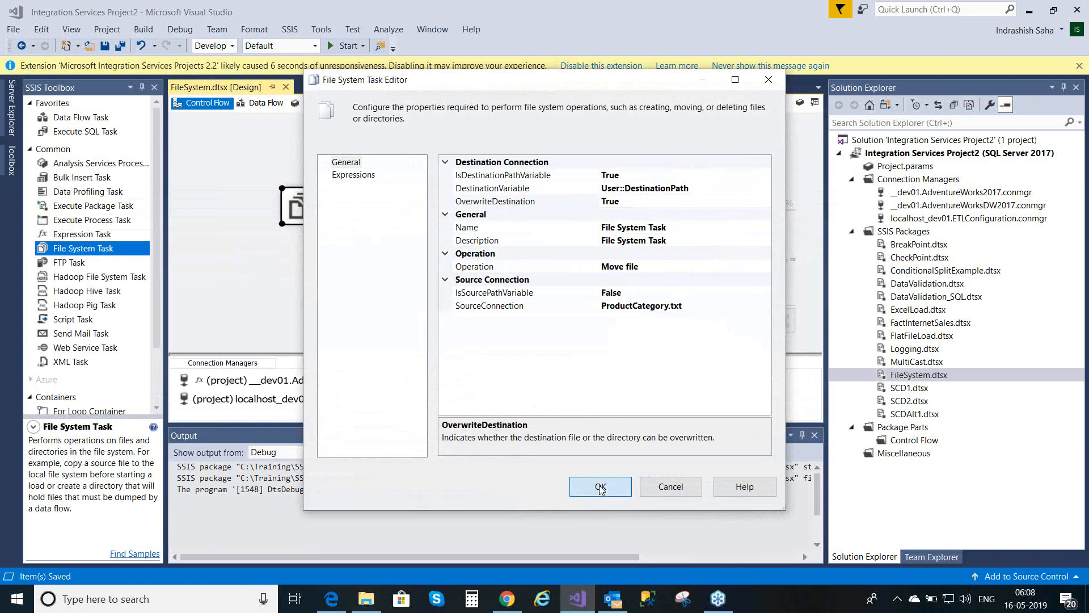
{"action": "key", "text": "ctrl+s"}
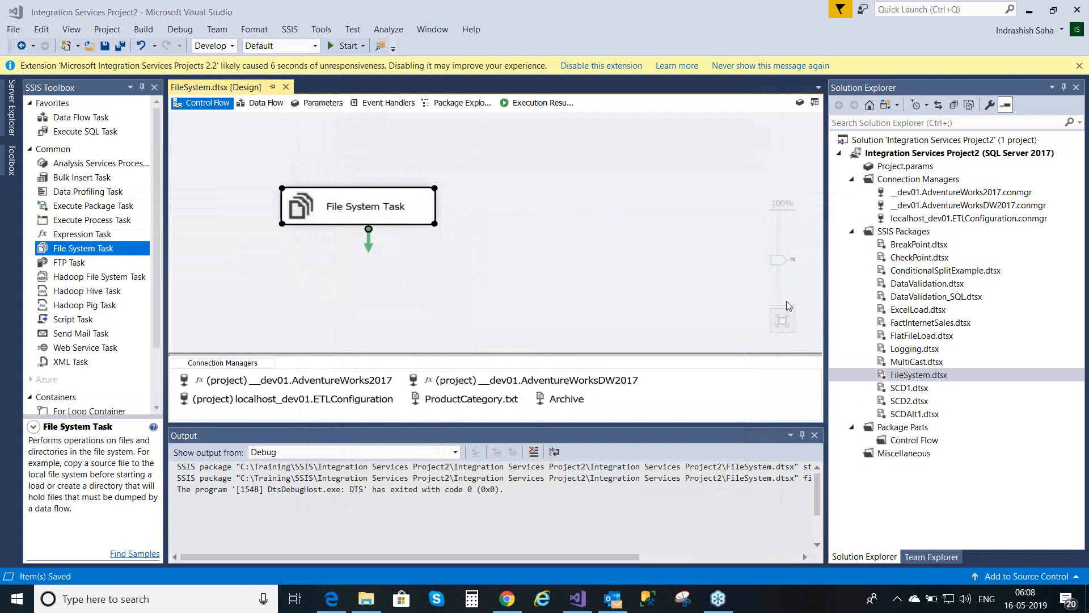
Execute the FileSystem.dtsx package and view its execution progress log.
{"action": "right_click", "coordinate": [921, 382]}
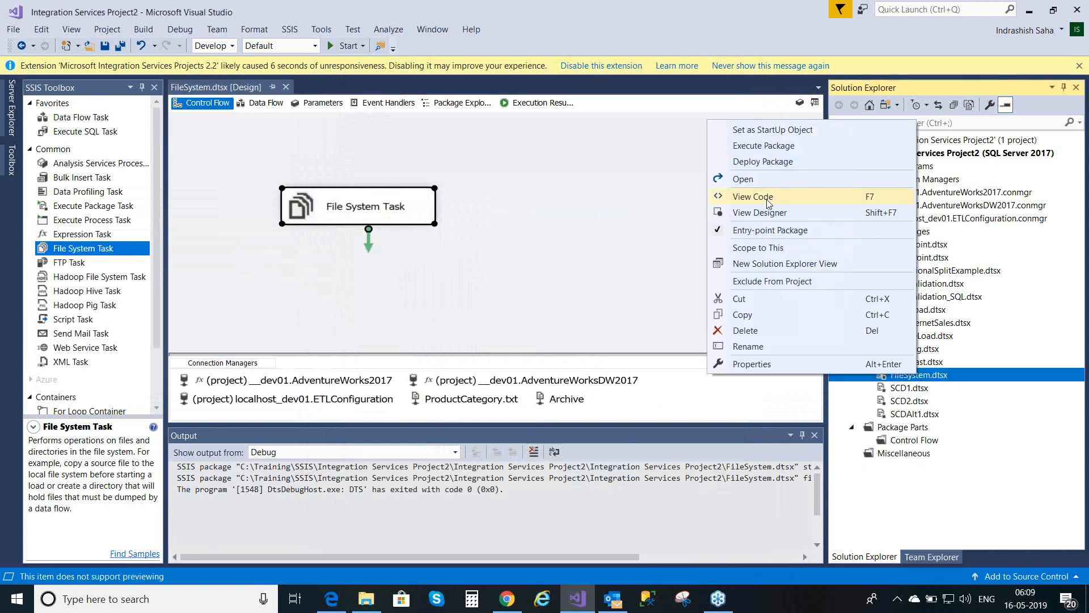
{"action": "left_click", "coordinate": [798, 148]}
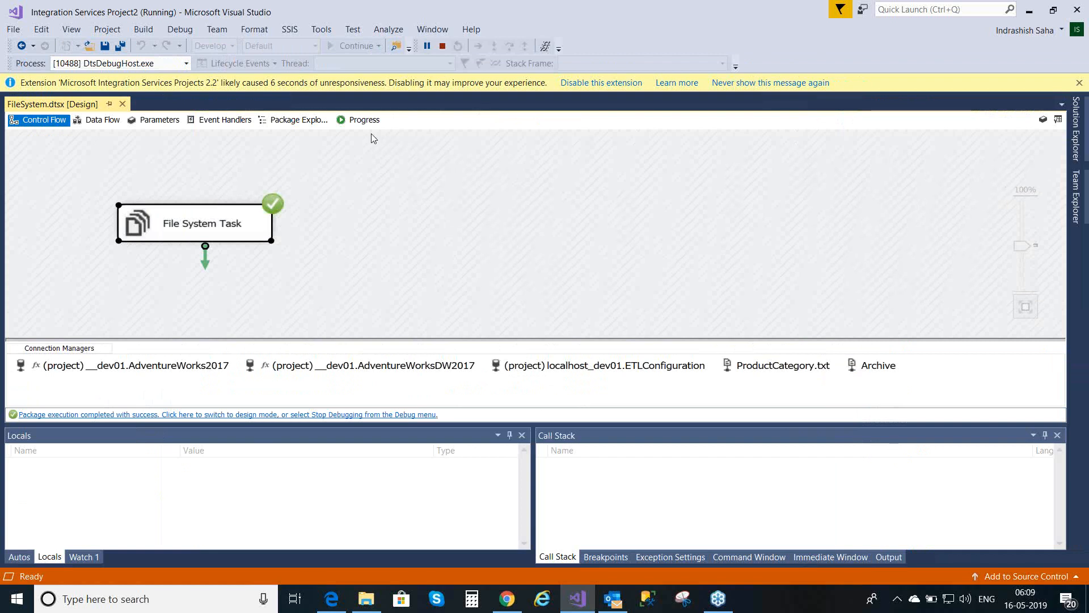
{"action": "left_click", "coordinate": [364, 120]}
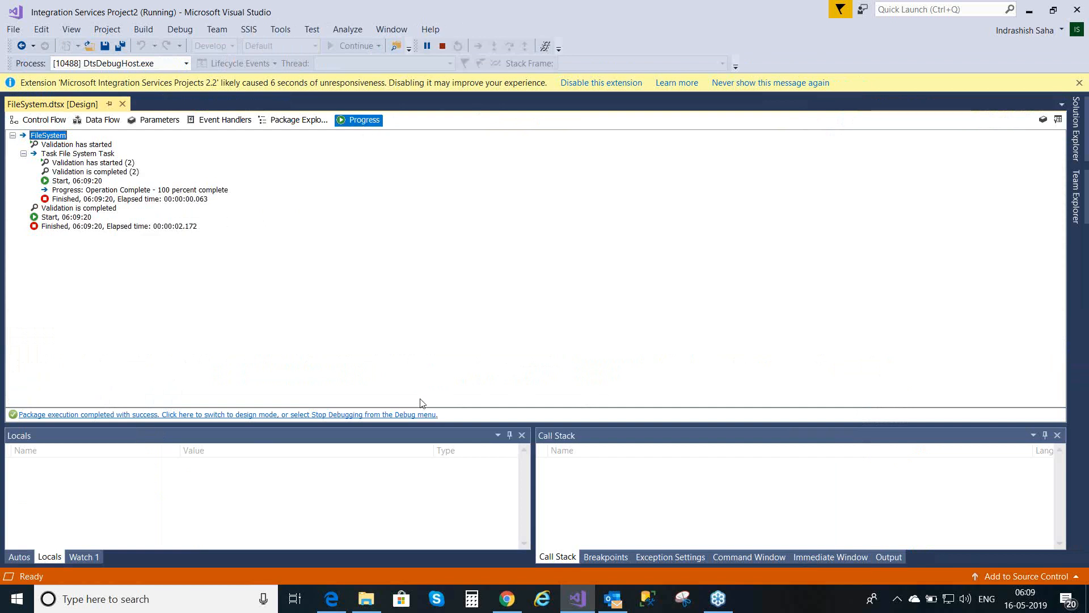
Switch to File Explorer and check the source folder C:\Training\SSIS\Material\ProductFlatFiles for the moved ProductCategory text file.
{"action": "left_click", "coordinate": [356, 601]}
{"action": "left_click", "coordinate": [356, 601]}
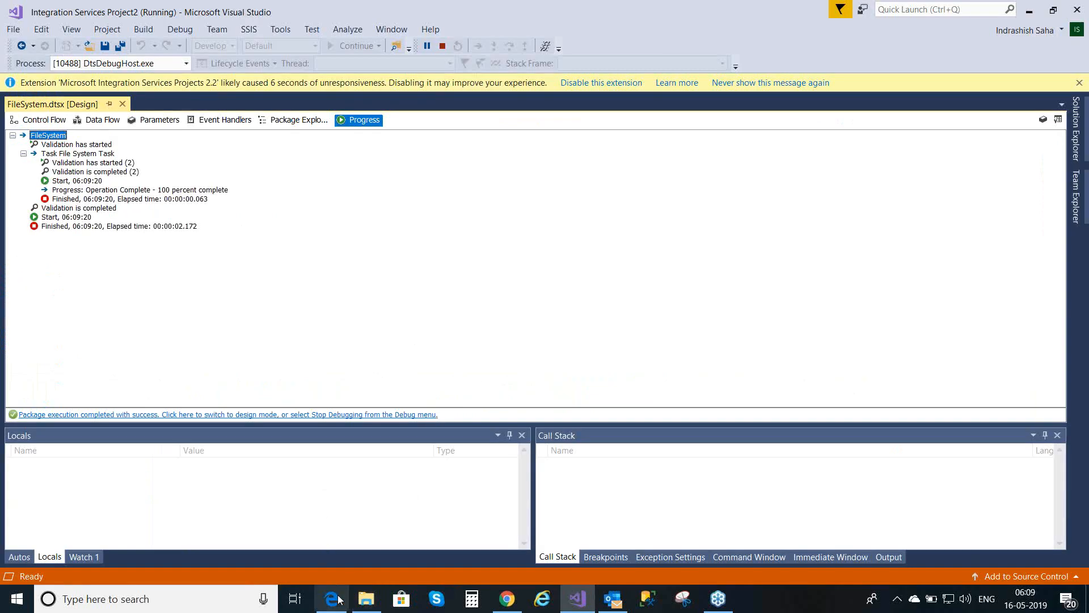
{"action": "left_click", "coordinate": [370, 597]}
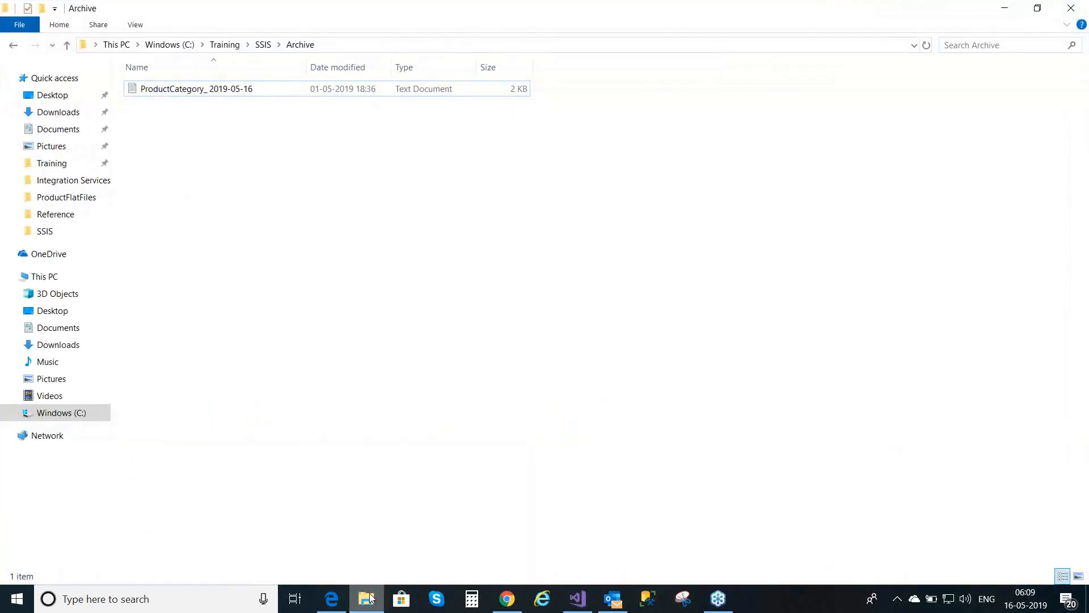
{"action": "left_click", "coordinate": [56, 164]}
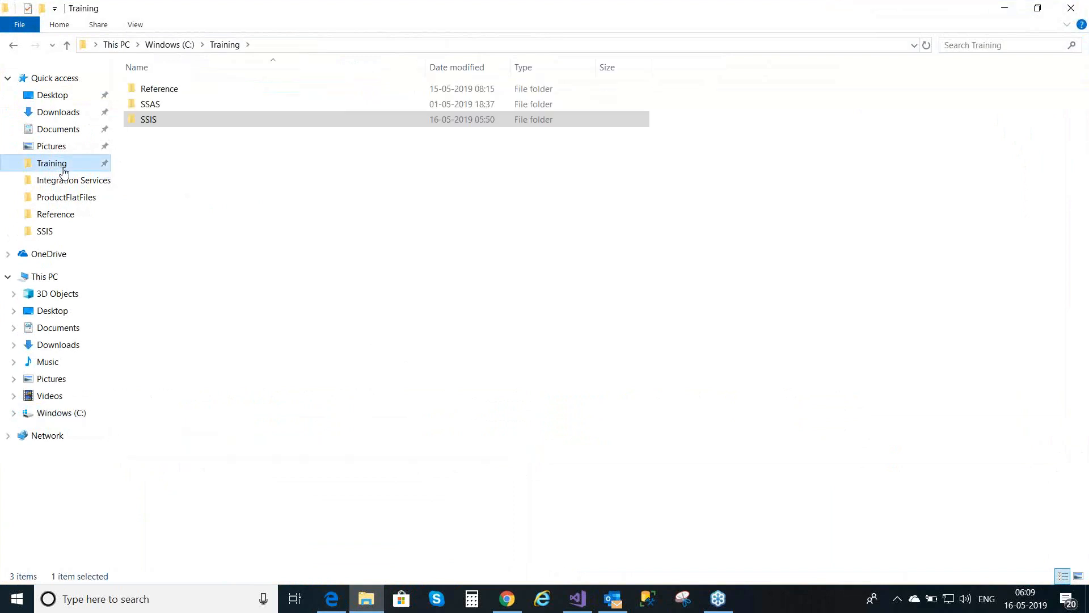
{"action": "double_click", "coordinate": [142, 122]}
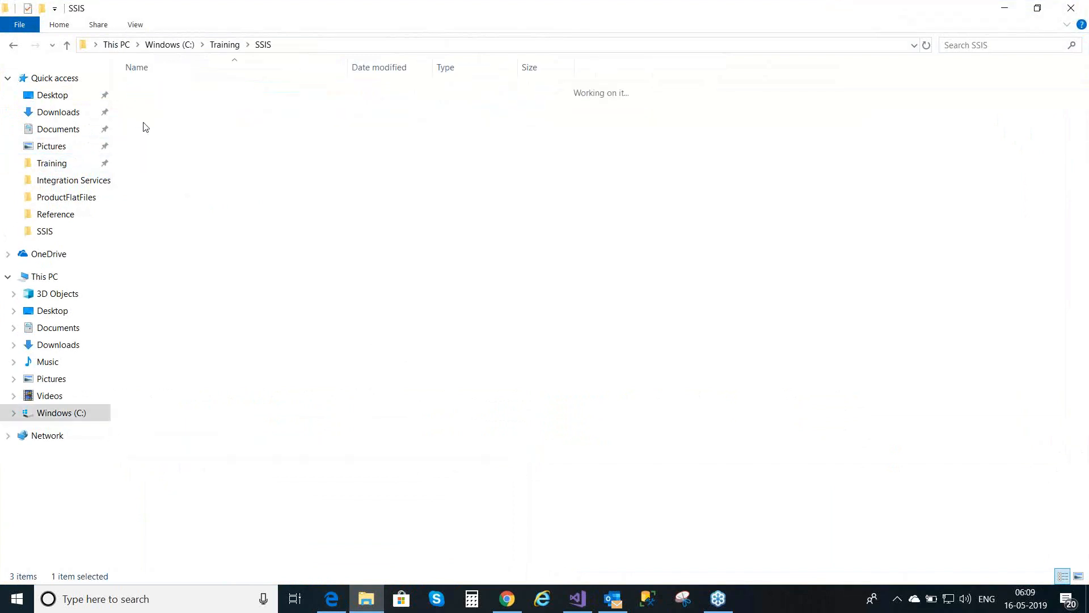
{"action": "double_click", "coordinate": [145, 122]}
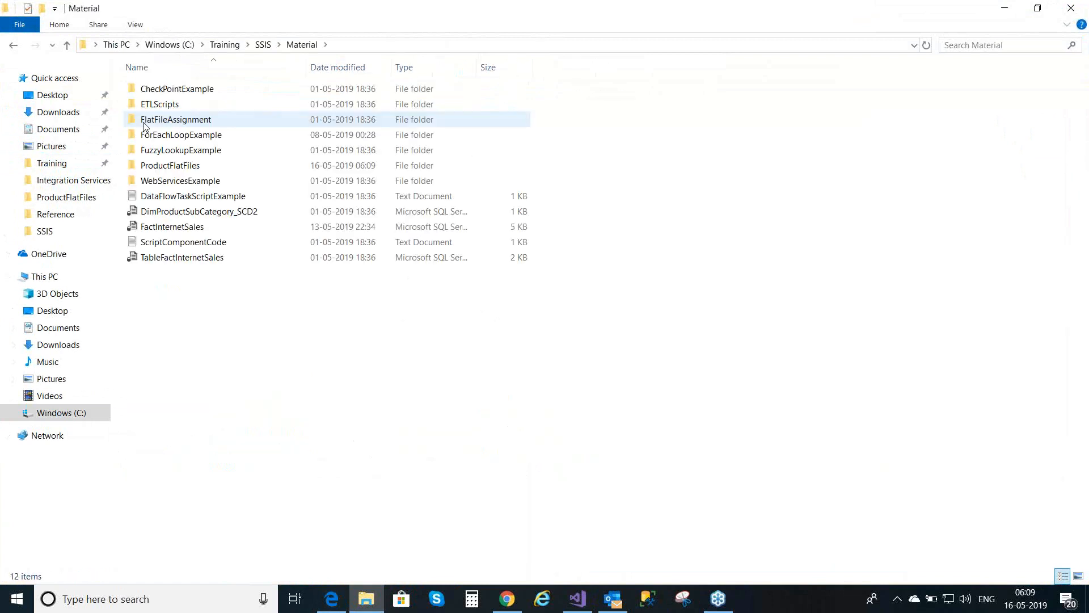
{"action": "left_click", "coordinate": [181, 171]}
{"action": "double_click", "coordinate": [181, 171]}
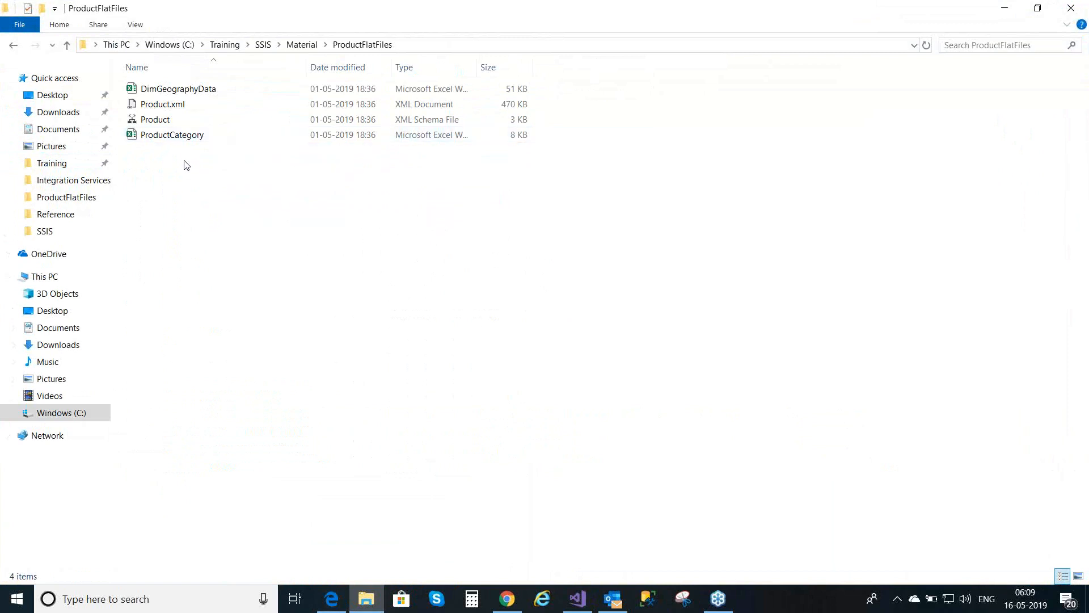
Examine the date-stamped ProductCategory text file in C:\Training\SSIS\Archive, and close the file and File Explorer.
{"action": "left_click", "coordinate": [54, 237]}
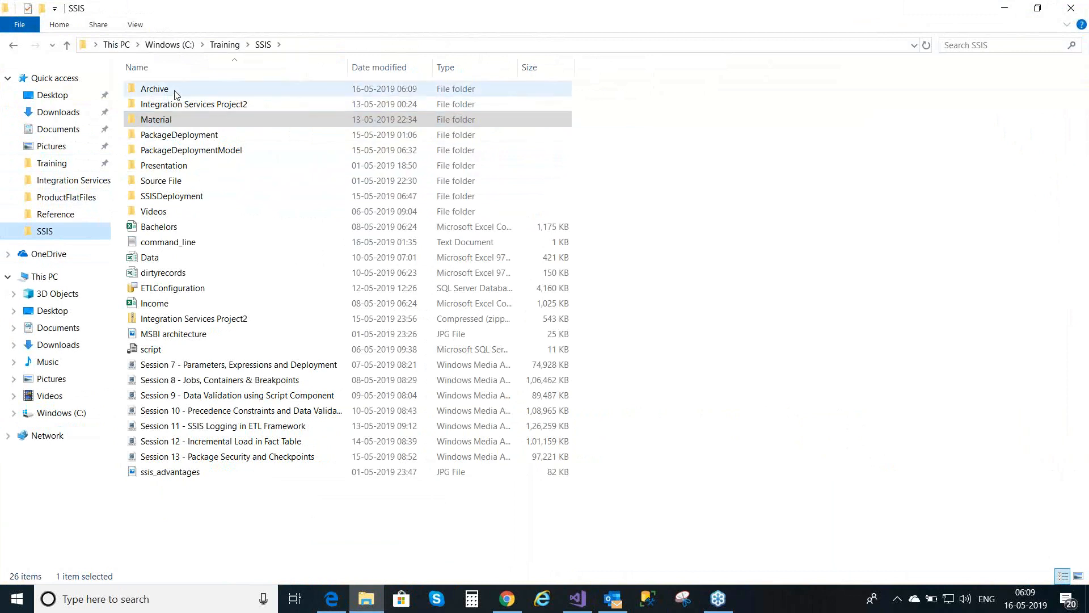
{"action": "double_click", "coordinate": [175, 91]}
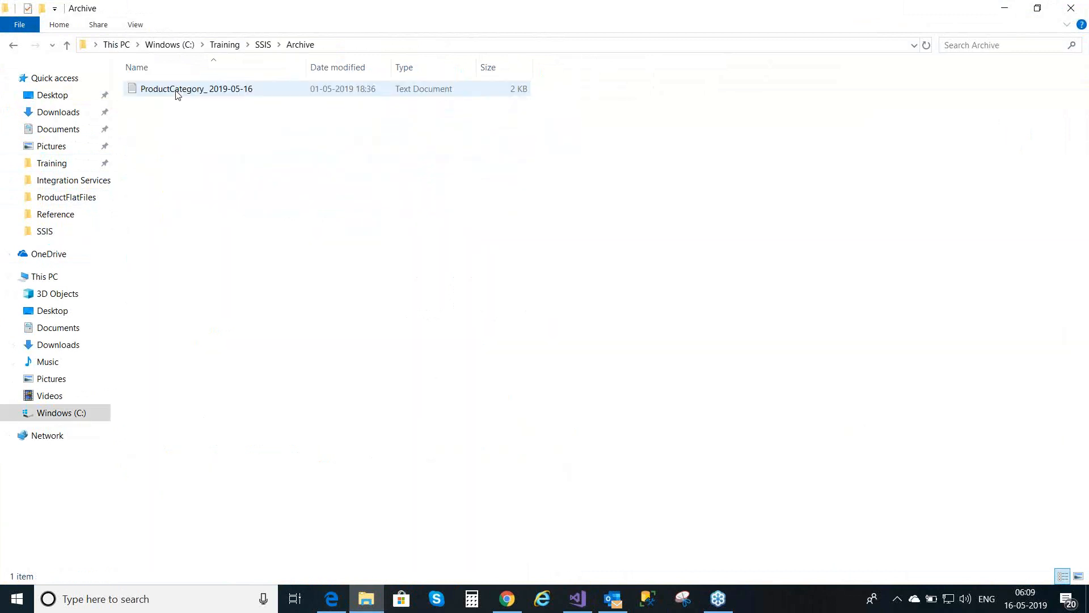
{"action": "double_click", "coordinate": [232, 89]}
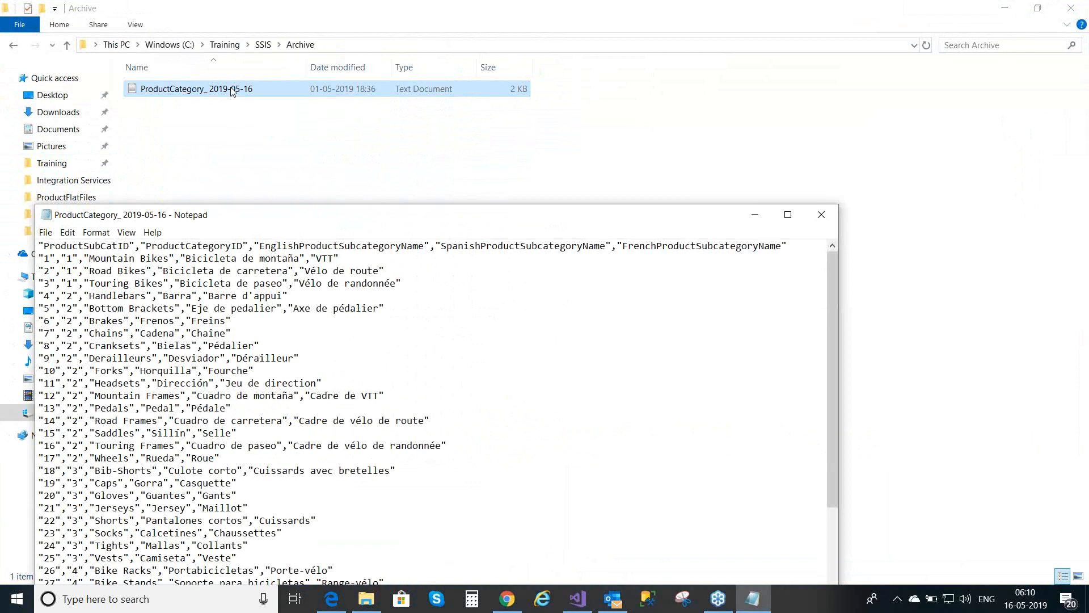
{"action": "left_click", "coordinate": [832, 218]}
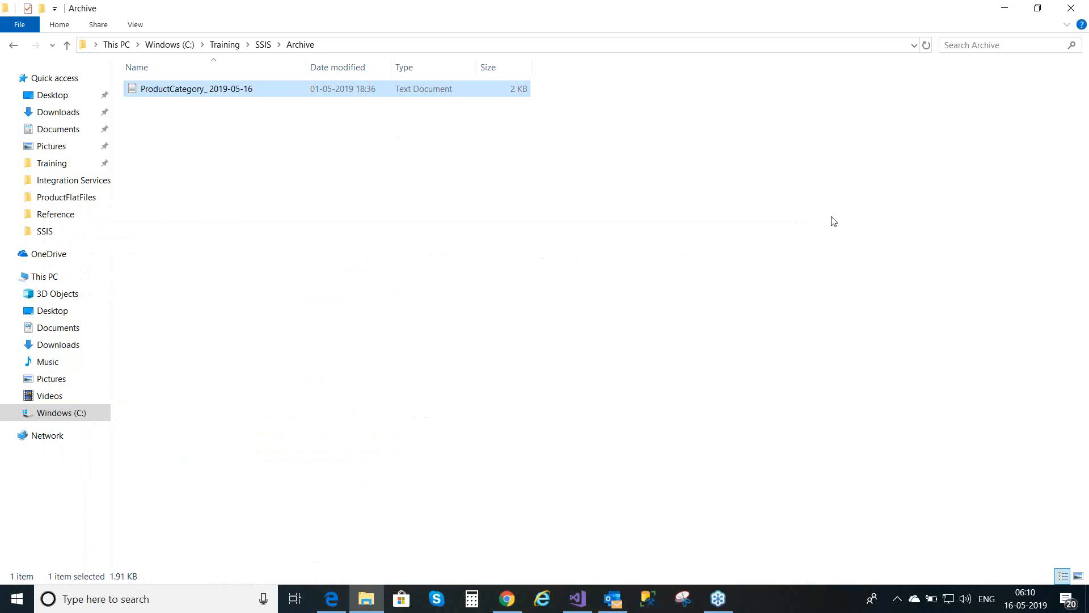
{"action": "left_click", "coordinate": [1074, 7]}
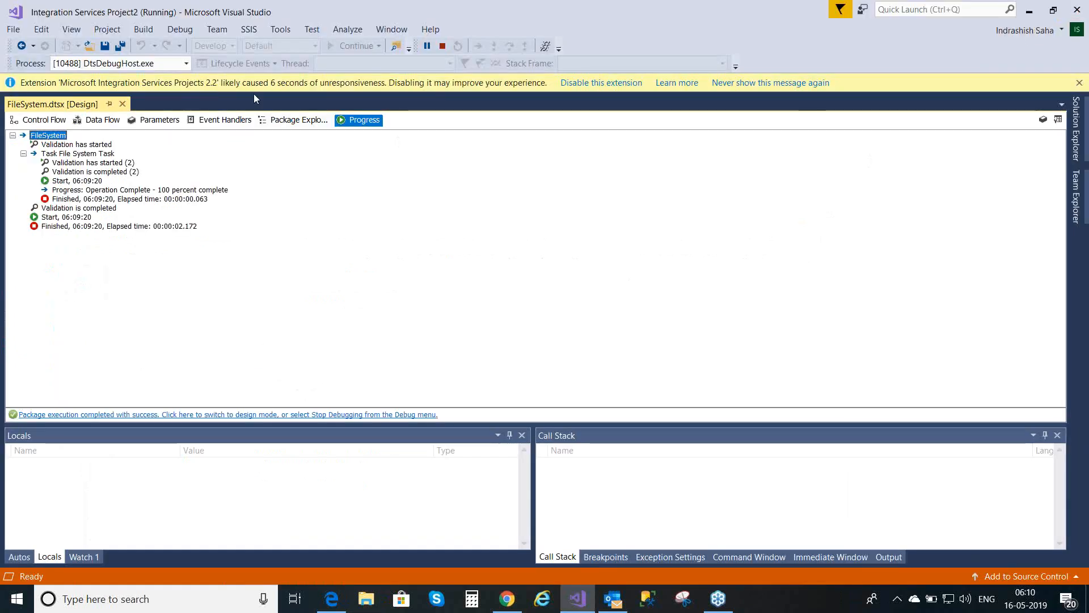
Stop debugging and close the FileSystem.dtsx package.
{"action": "left_click", "coordinate": [441, 47]}
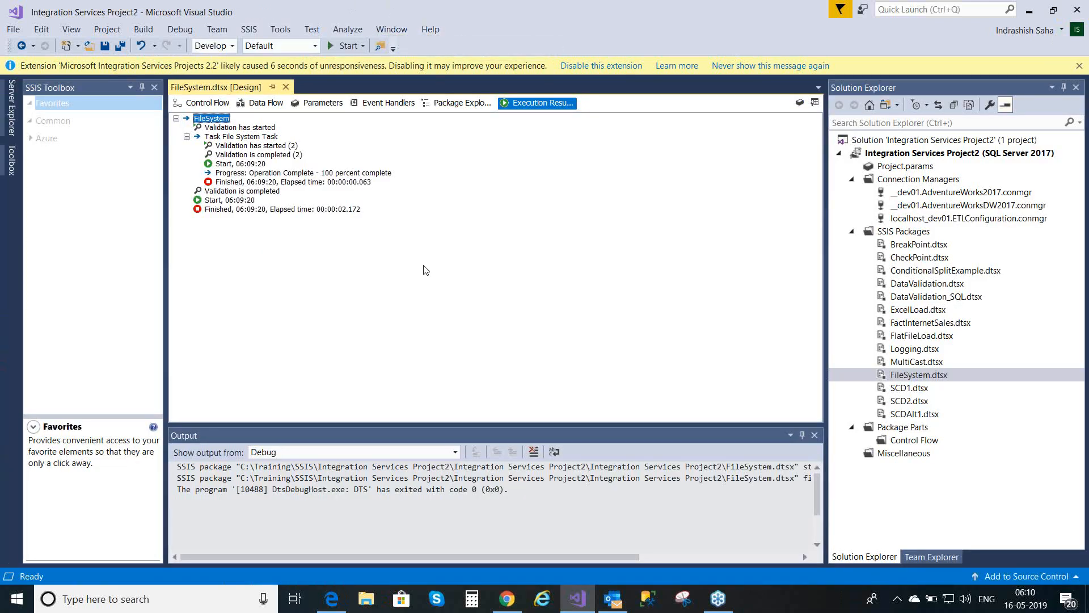
{"action": "left_click", "coordinate": [196, 104]}
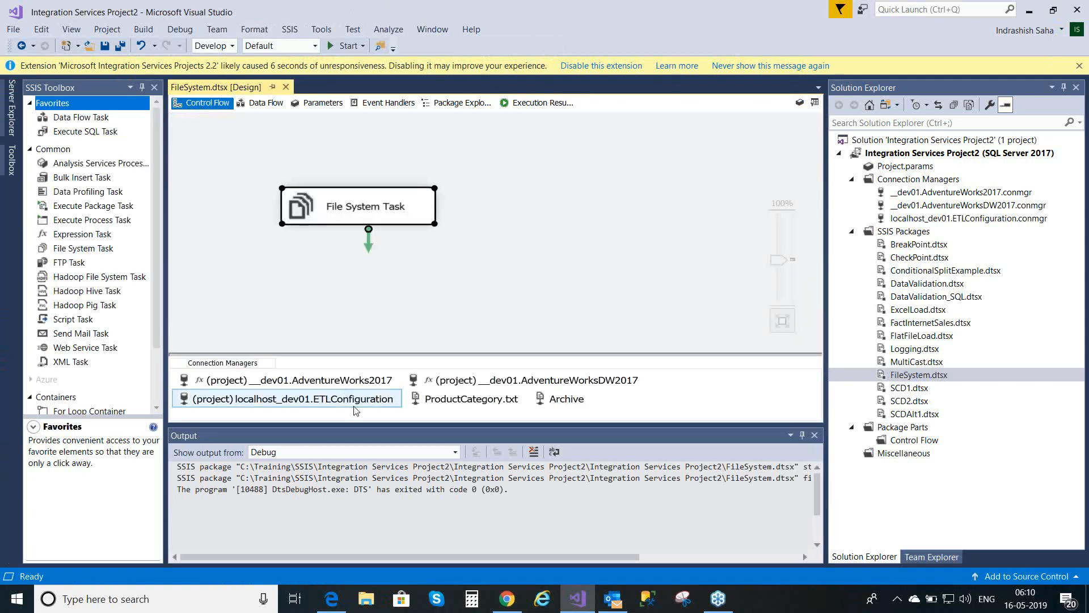
{"action": "left_click", "coordinate": [375, 319]}
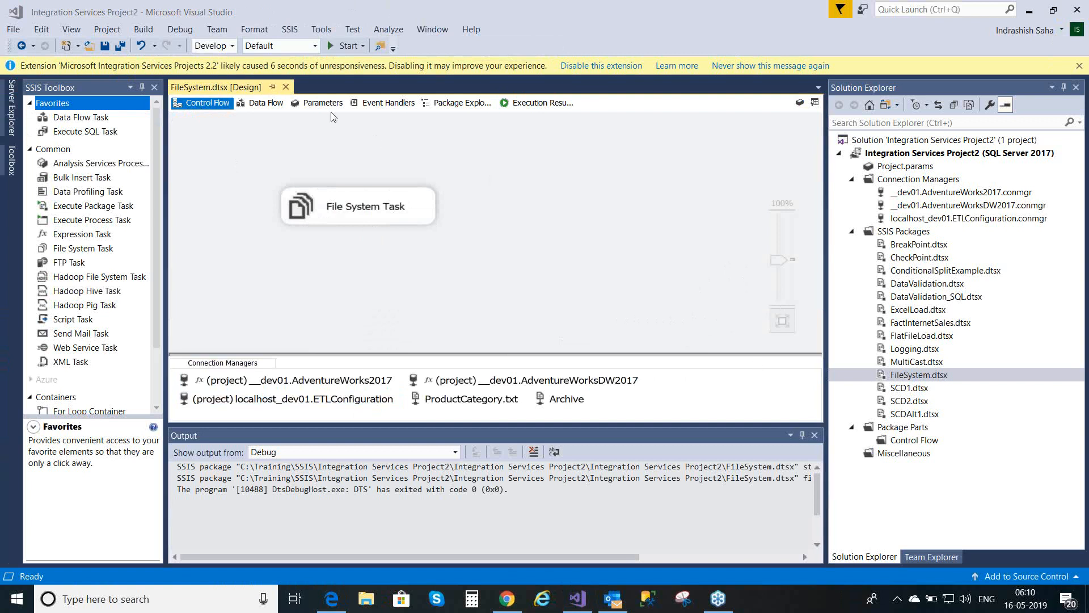
{"action": "left_click", "coordinate": [286, 88]}
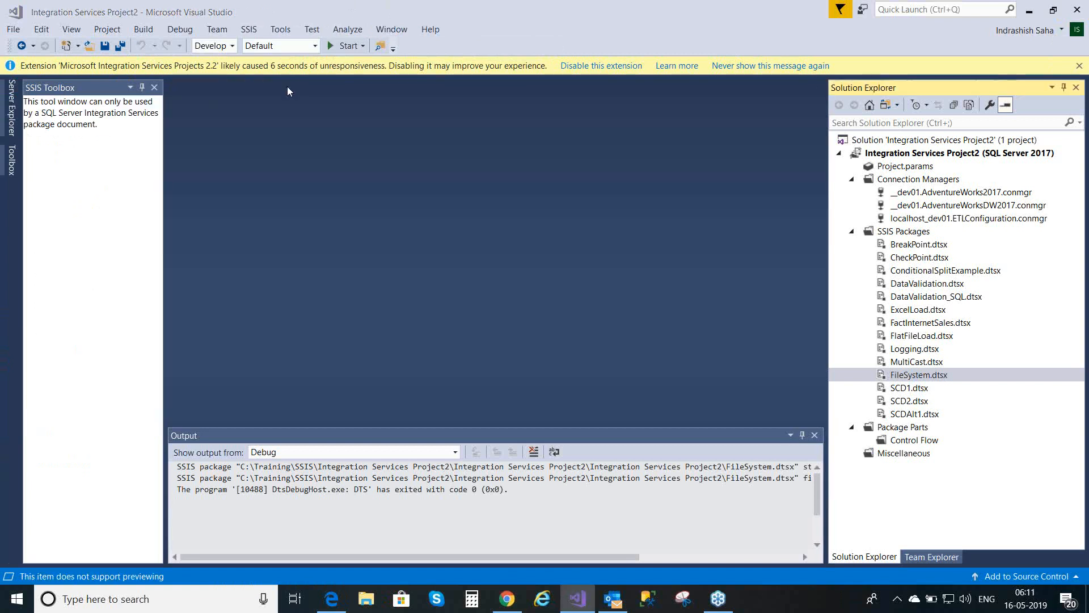
Open the Data Flow Task of MultiCast.dtsx and delete the Balanced Data Distributor from it.
{"action": "double_click", "coordinate": [917, 362]}
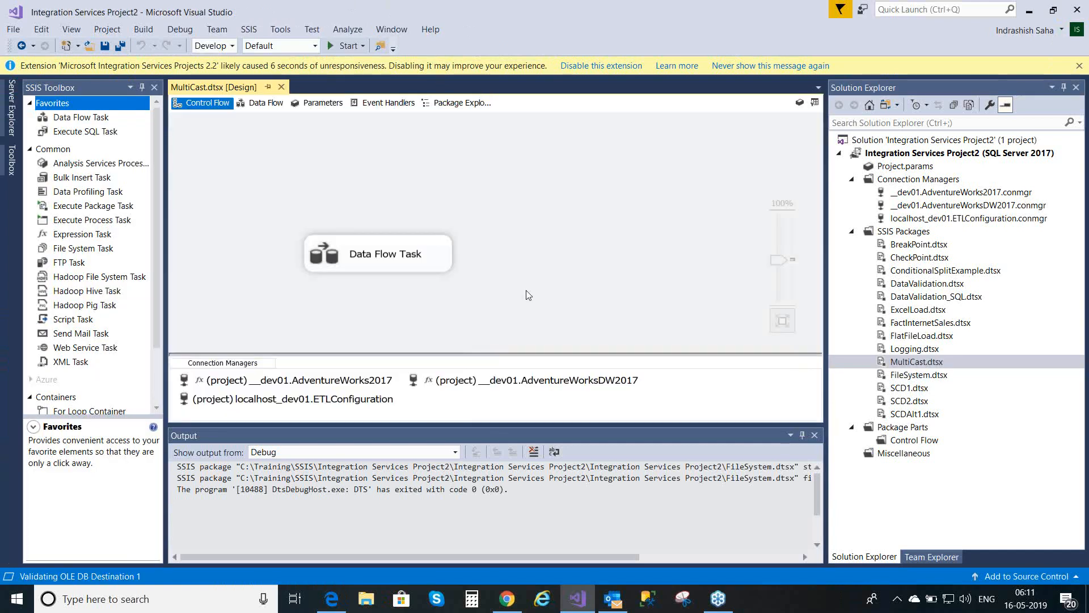
{"action": "double_click", "coordinate": [367, 253]}
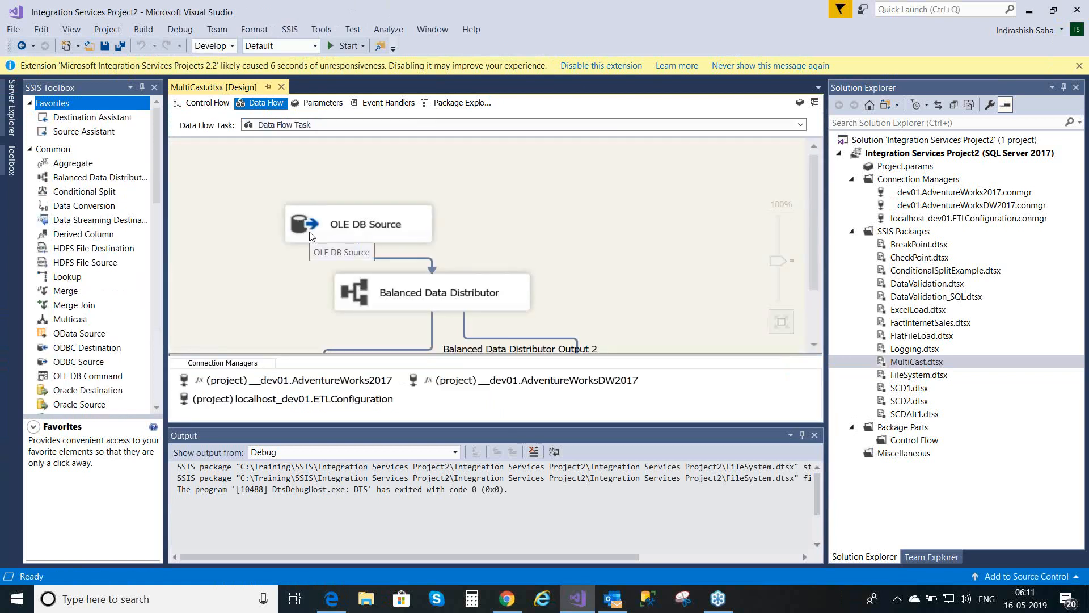
{"action": "left_click", "coordinate": [441, 305]}
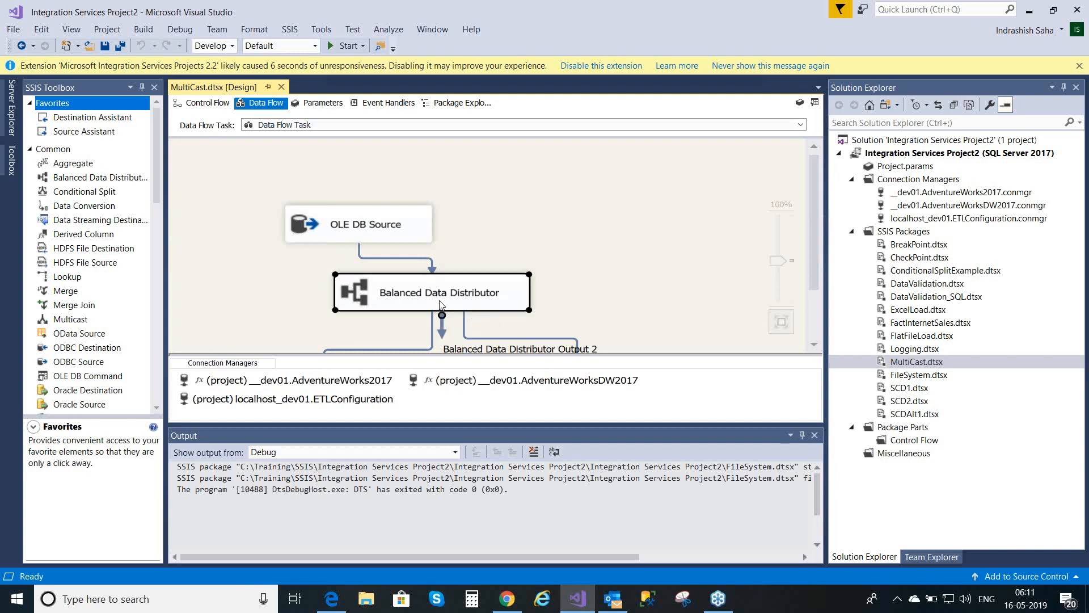
{"action": "key", "text": "Delete"}
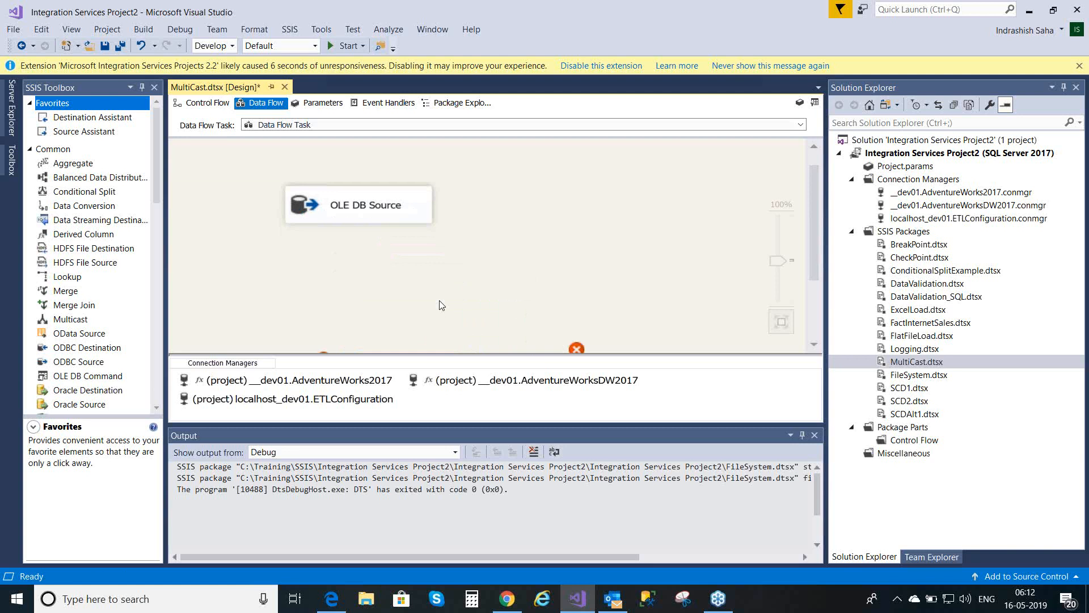
Add a new Balanced Data Distributor to the data flow just below the OLE DB Source.
{"action": "left_click", "coordinate": [114, 178]}
{"action": "left_click_drag", "start_coordinate": [114, 178], "coordinate": [284, 250]}
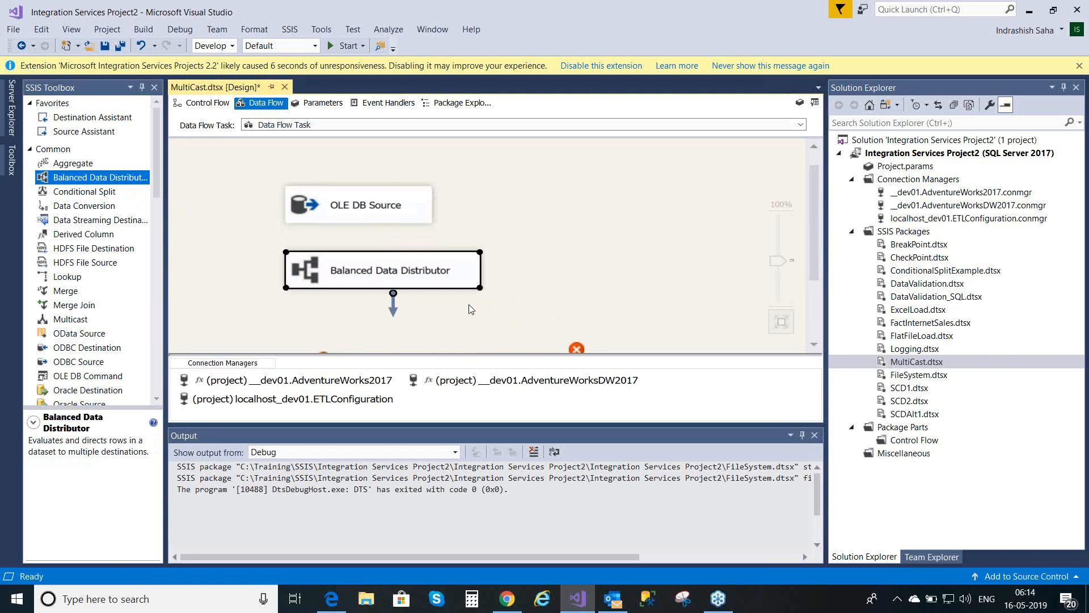
{"action": "left_click", "coordinate": [804, 217]}
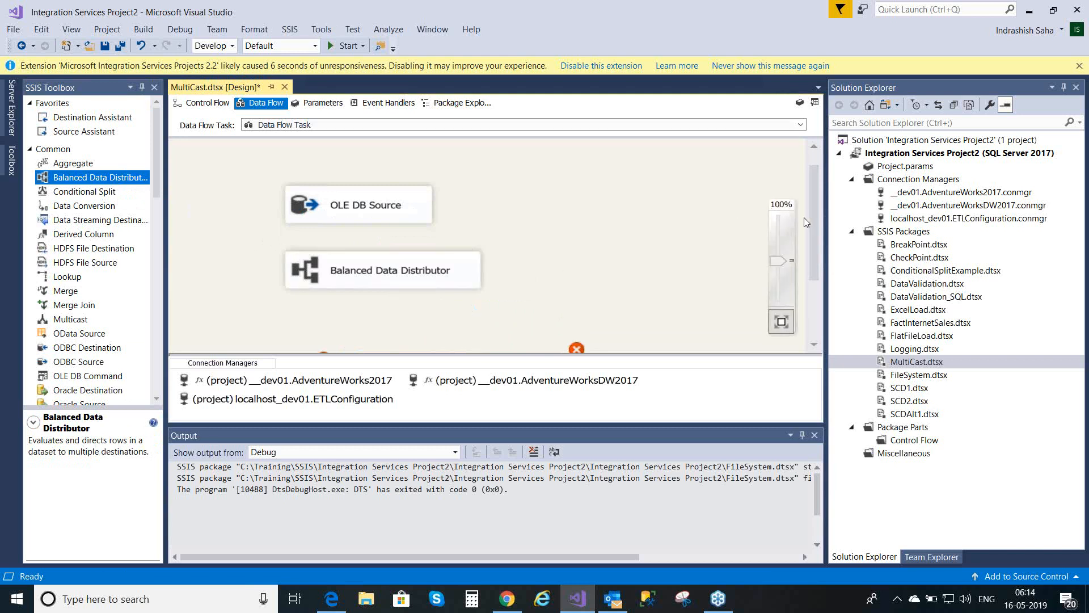
{"action": "mouse_move", "coordinate": [817, 226]}
{"action": "left_mouse_down"}
{"action": "mouse_move", "coordinate": [824, 261]}
{"action": "mouse_move", "coordinate": [821, 240]}
{"action": "left_mouse_up"}
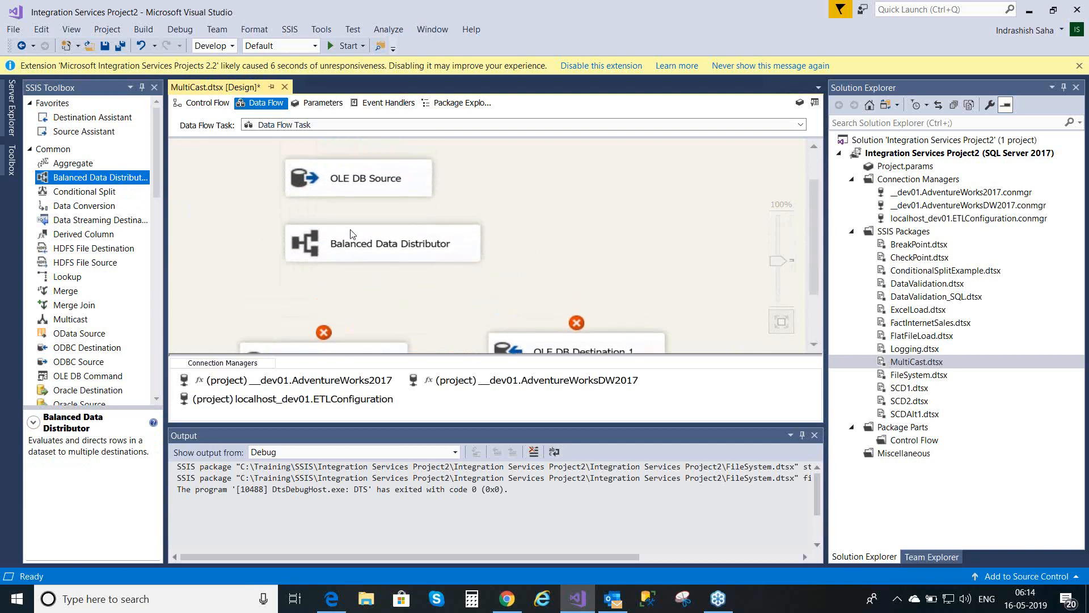
Check the OLE DB Source's connection settings and connect its data output to the Balanced Data Distributor.
{"action": "left_click", "coordinate": [356, 185]}
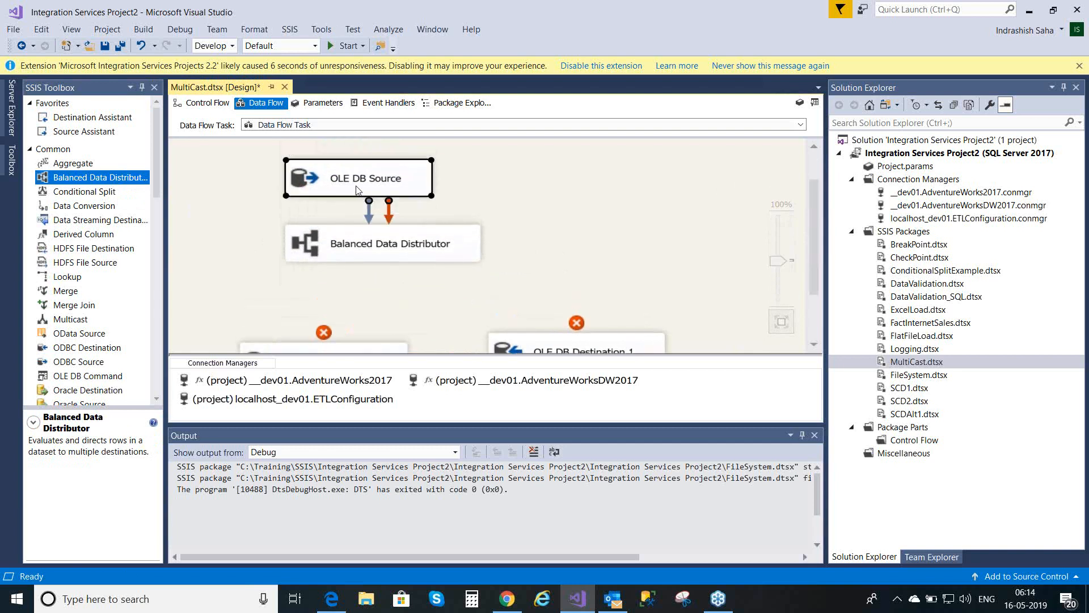
{"action": "double_click", "coordinate": [305, 187]}
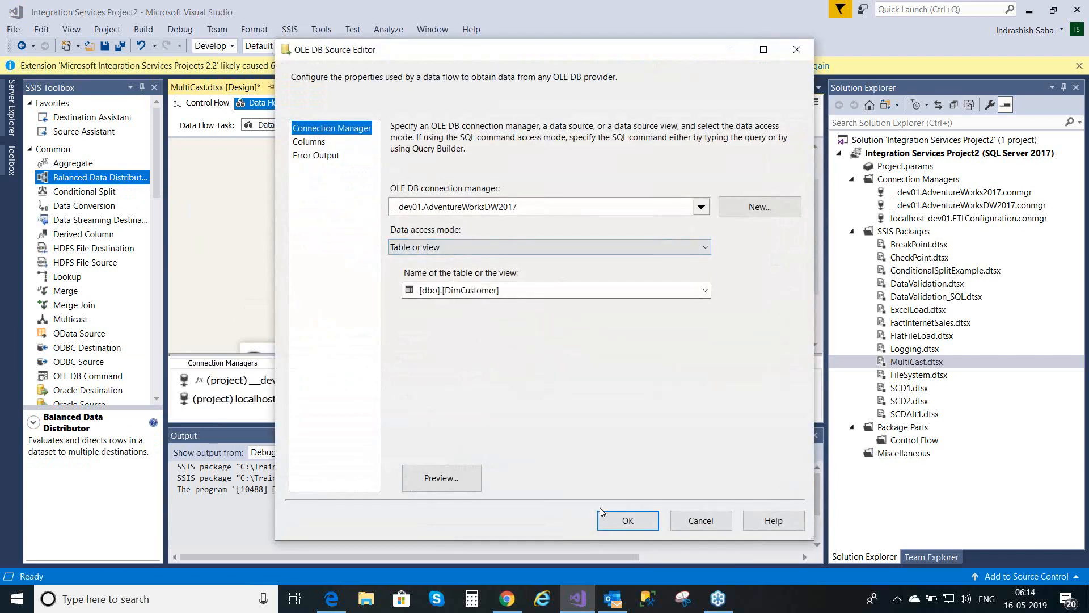
{"action": "left_click", "coordinate": [622, 523]}
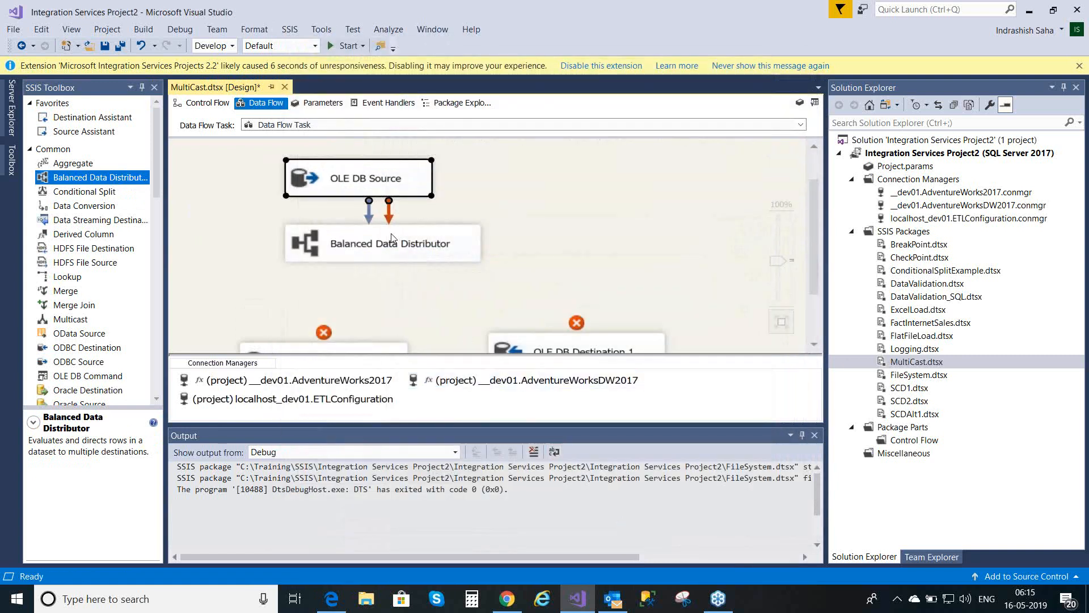
{"action": "left_click_drag", "start_coordinate": [370, 217], "coordinate": [363, 252]}
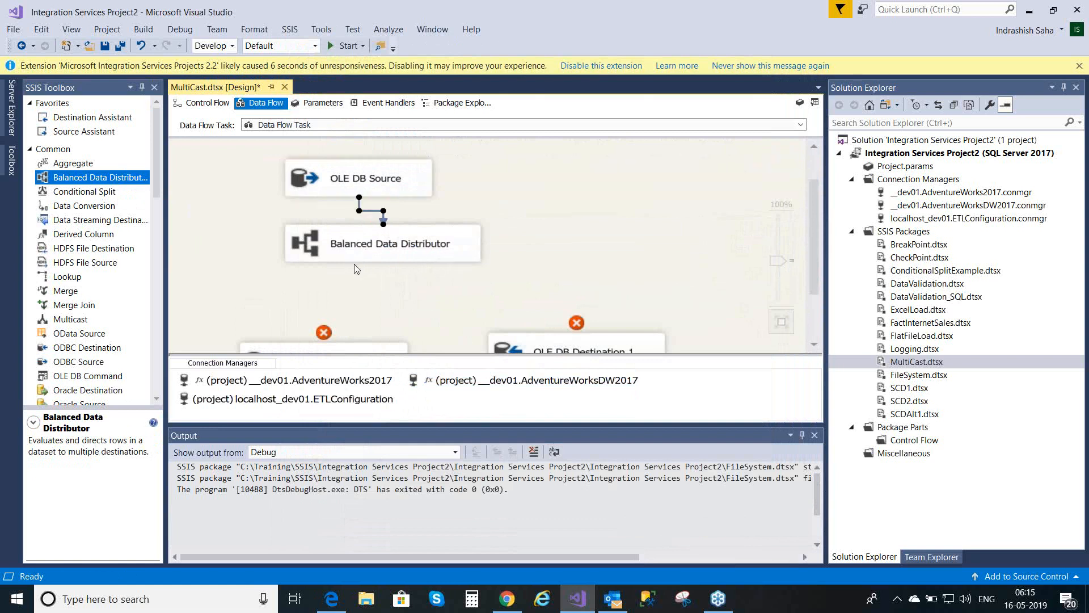
Reposition both OLE DB destinations slightly and connect the Balanced Data Distributor to OLE DB Destination and OLE DB Destination 1.
{"action": "mouse_move", "coordinate": [373, 348]}
{"action": "left_mouse_down"}
{"action": "mouse_move", "coordinate": [371, 311]}
{"action": "mouse_move", "coordinate": [368, 330]}
{"action": "left_mouse_up"}
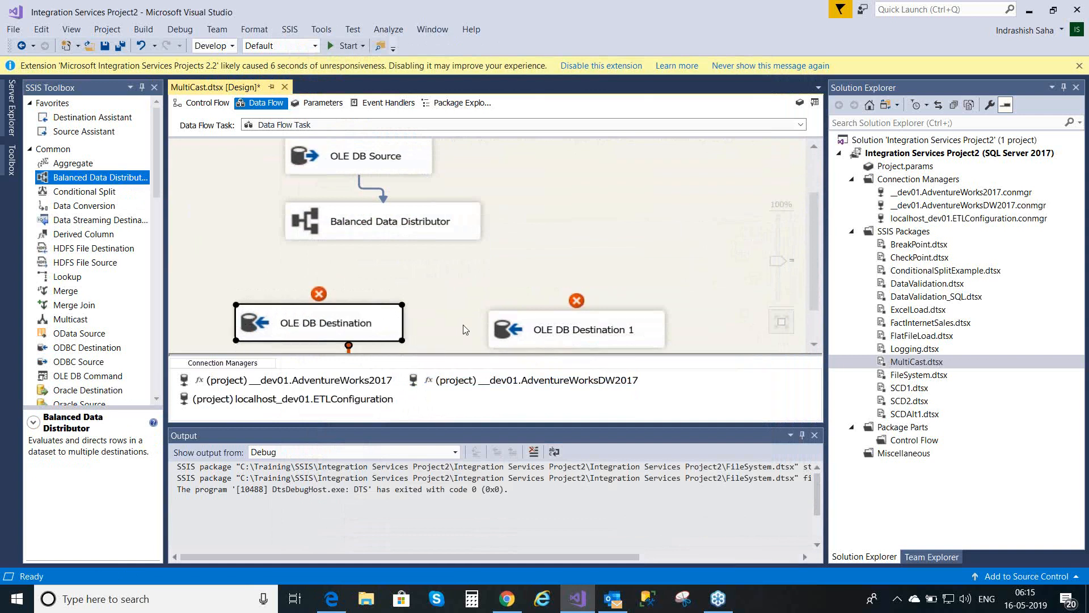
{"action": "left_click_drag", "start_coordinate": [519, 332], "coordinate": [519, 315]}
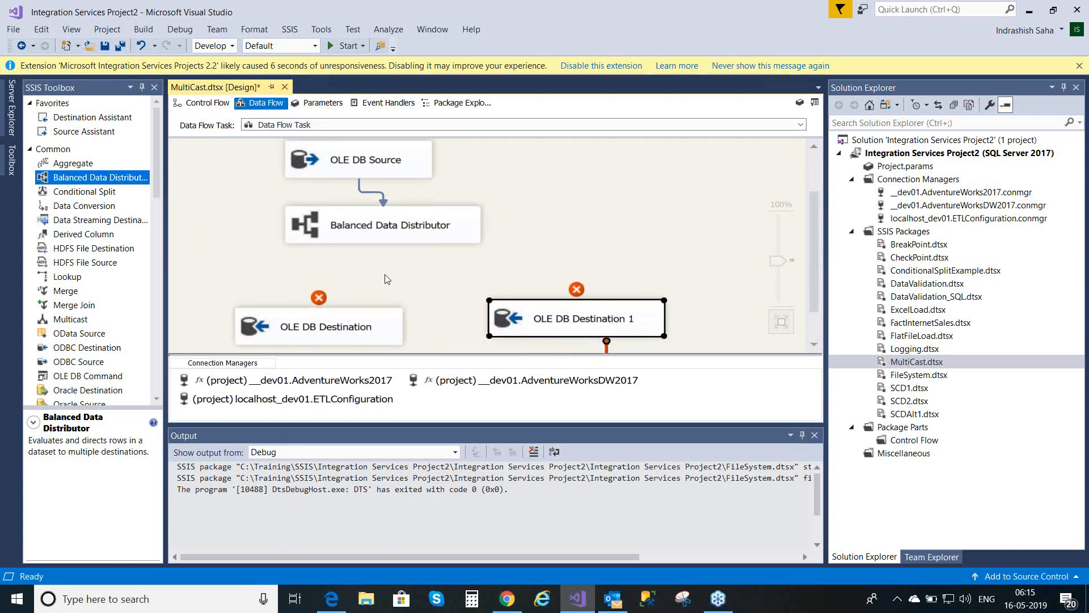
{"action": "left_click", "coordinate": [389, 241]}
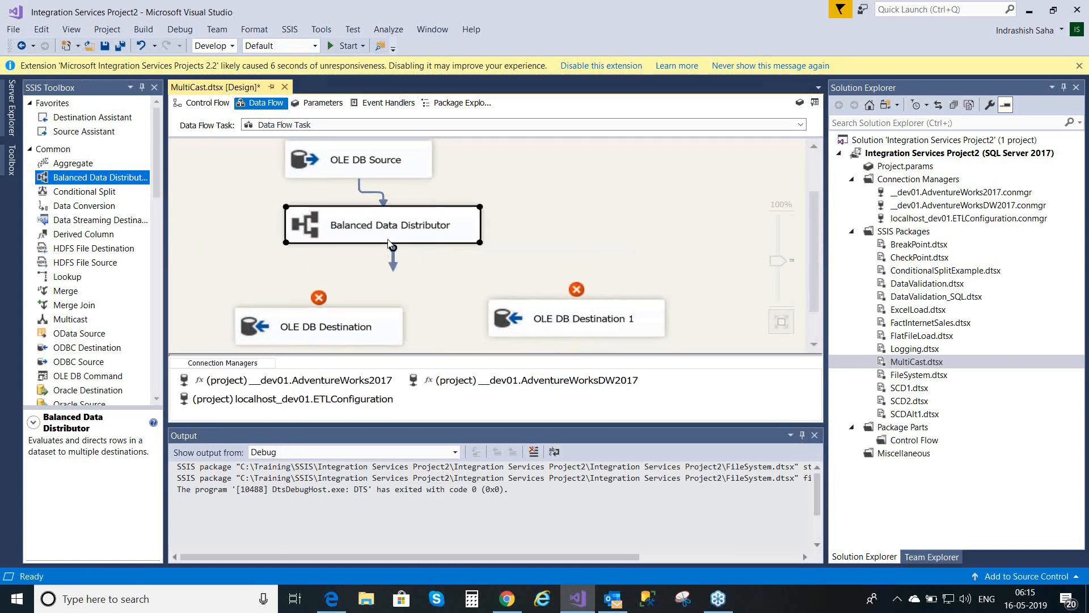
{"action": "left_click_drag", "start_coordinate": [393, 262], "coordinate": [312, 318]}
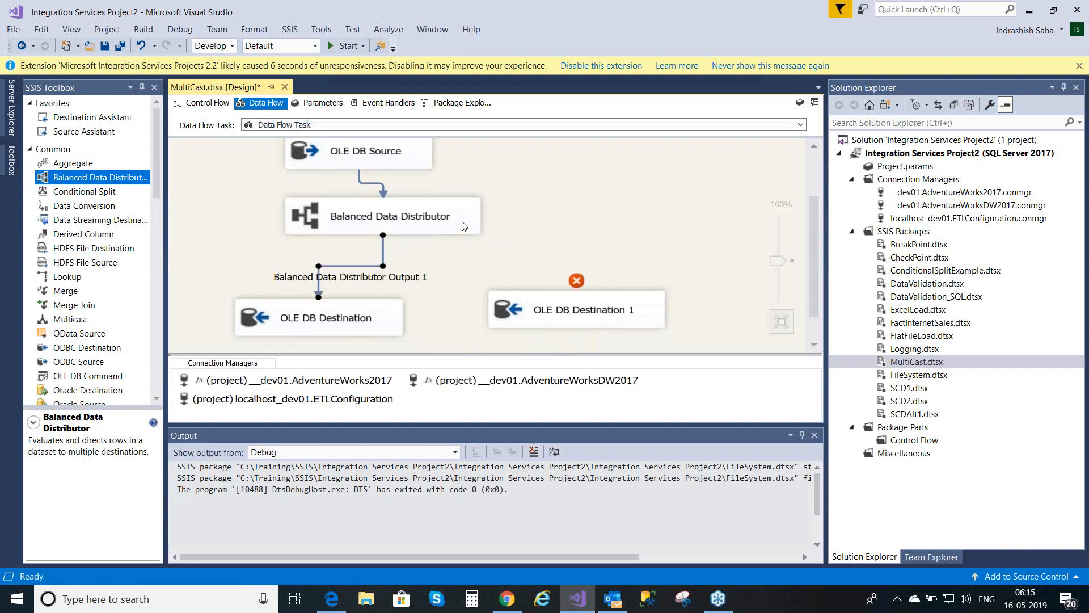
{"action": "left_click", "coordinate": [425, 236]}
{"action": "left_click", "coordinate": [413, 230]}
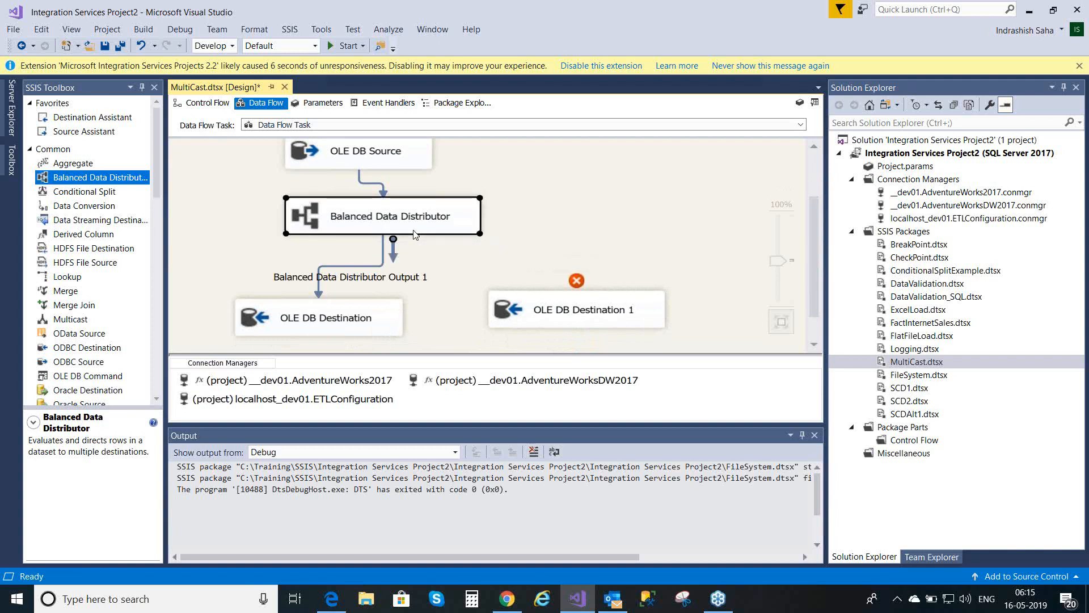
{"action": "left_click_drag", "start_coordinate": [395, 266], "coordinate": [588, 299]}
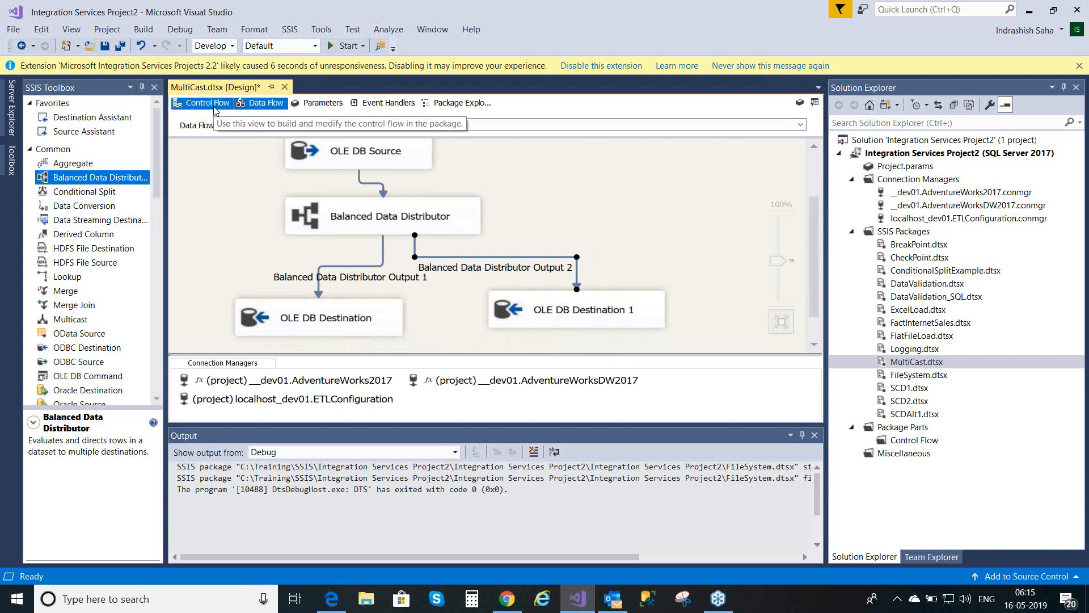
Save and execute the MultiCast.dtsx package, and return to design mode once the run completes.
{"action": "key", "text": "ctrl+s"}
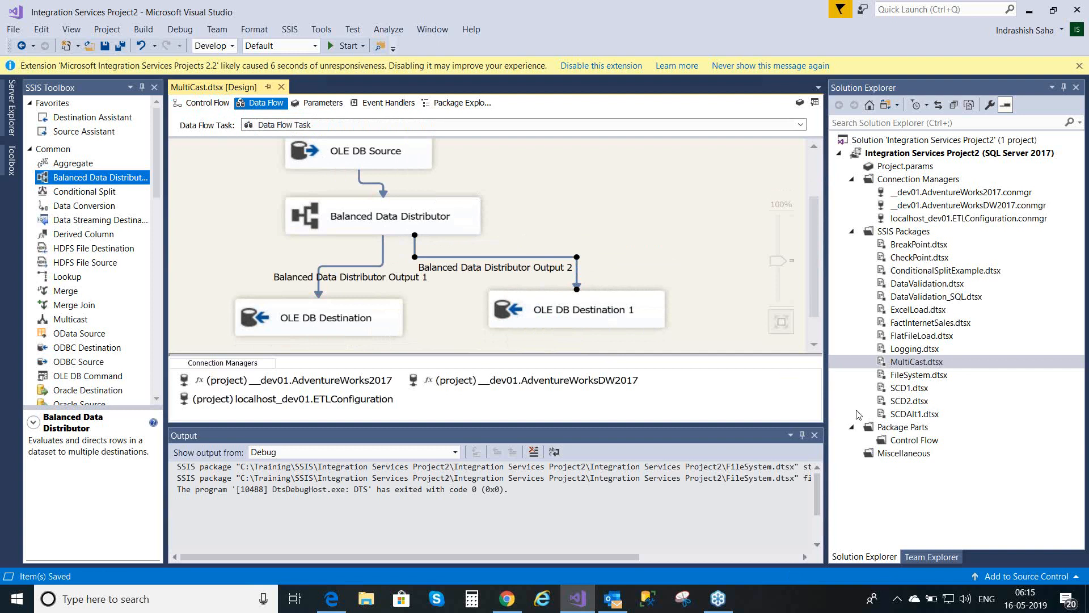
{"action": "right_click", "coordinate": [928, 366]}
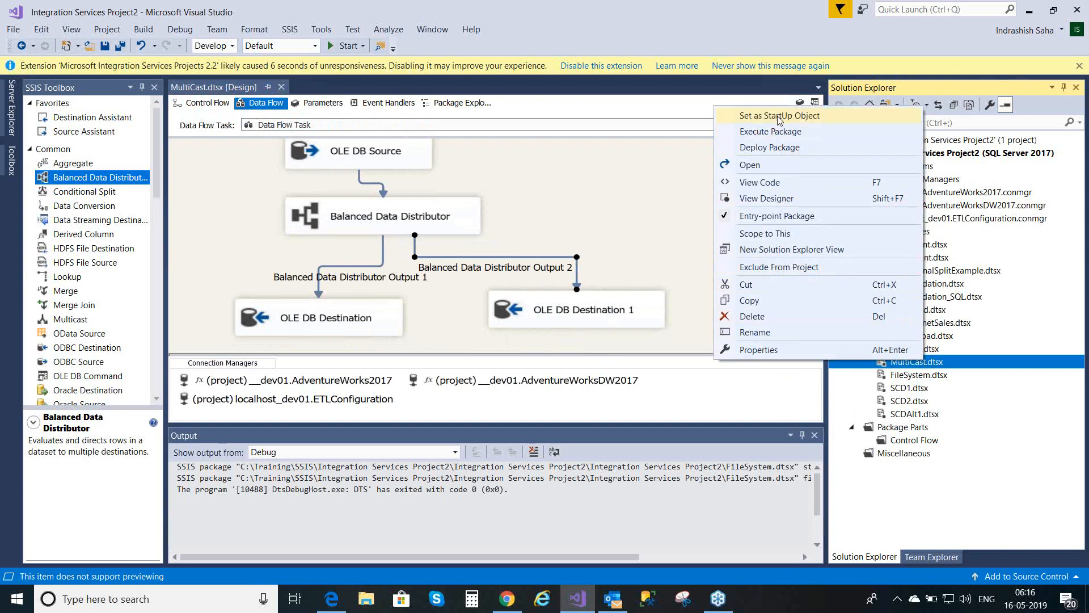
{"action": "left_click", "coordinate": [772, 134]}
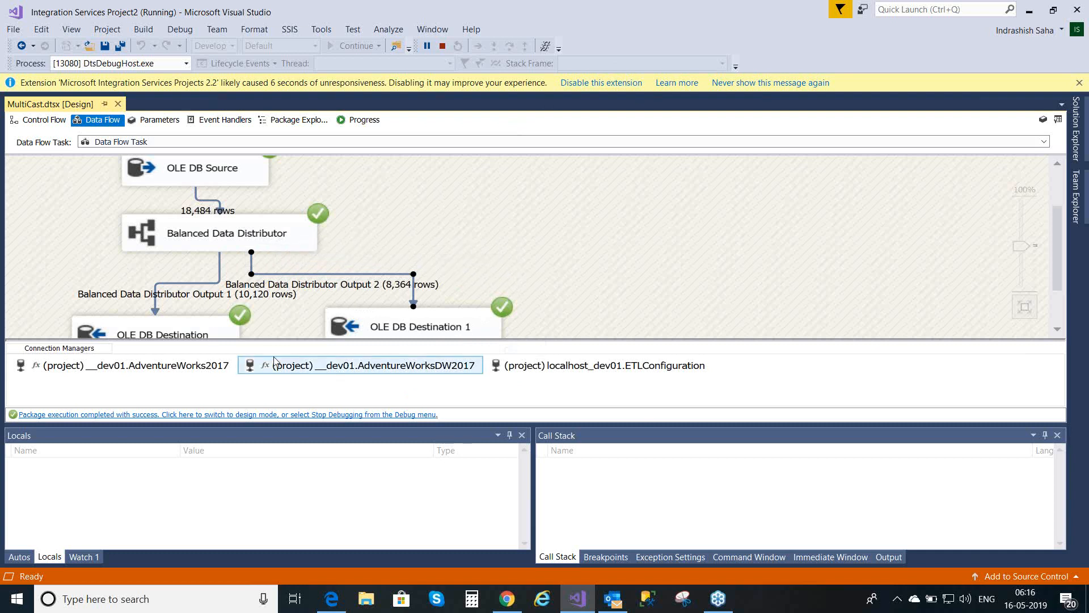
{"action": "left_click", "coordinate": [272, 418]}
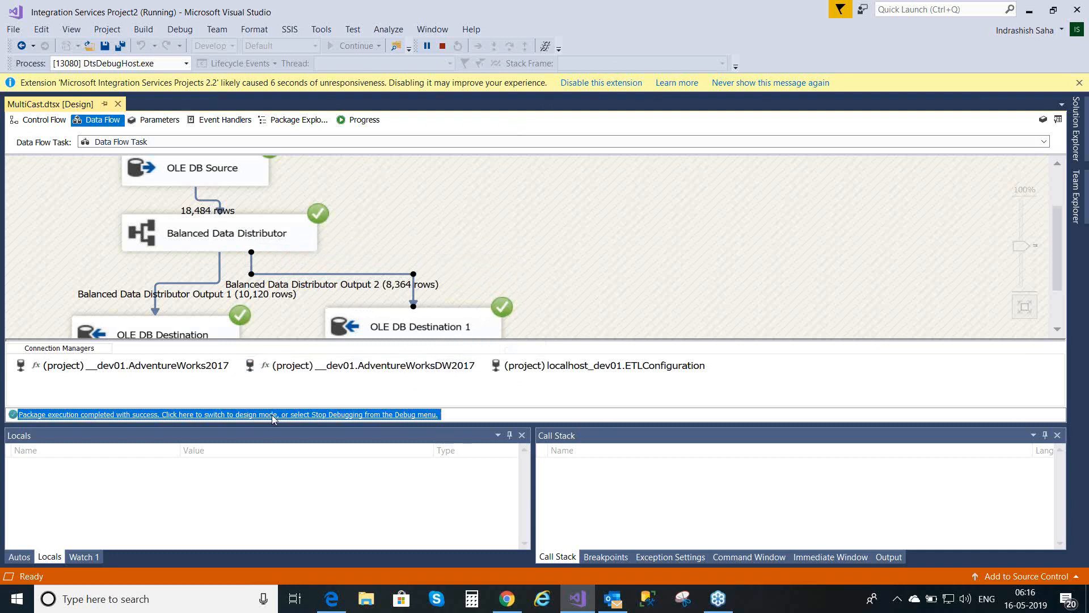
{"action": "left_click", "coordinate": [272, 418]}
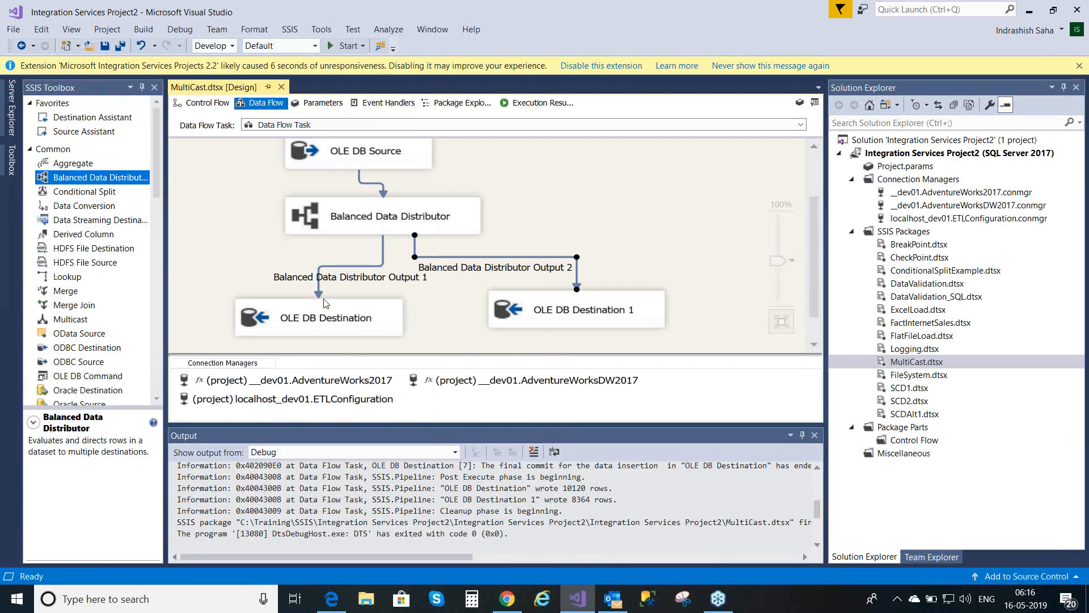
{"action": "left_click", "coordinate": [209, 104]}
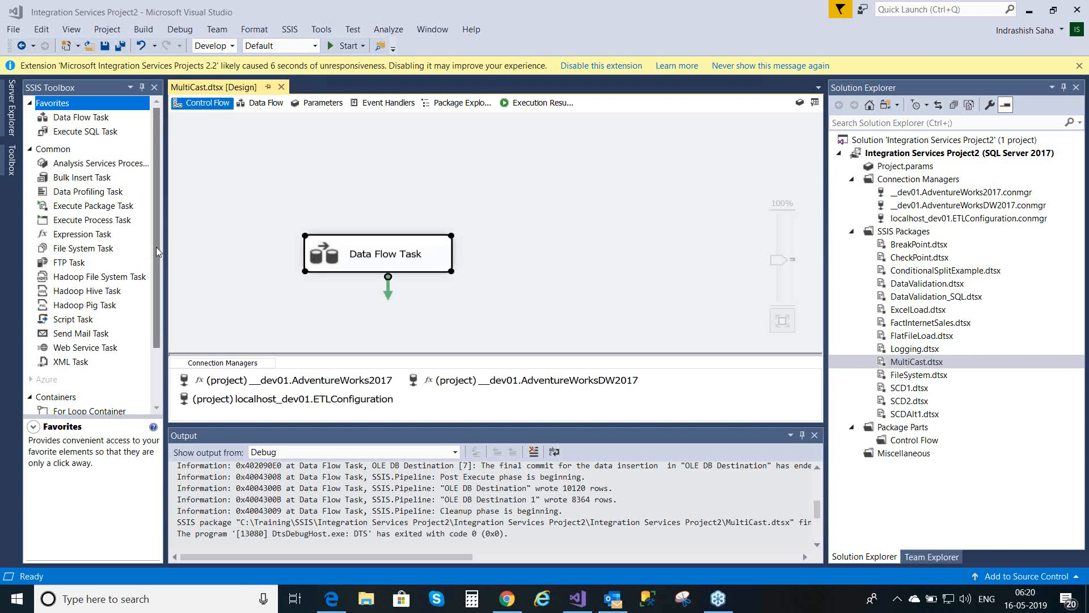
{"action": "left_click_drag", "start_coordinate": [158, 247], "coordinate": [160, 349]}
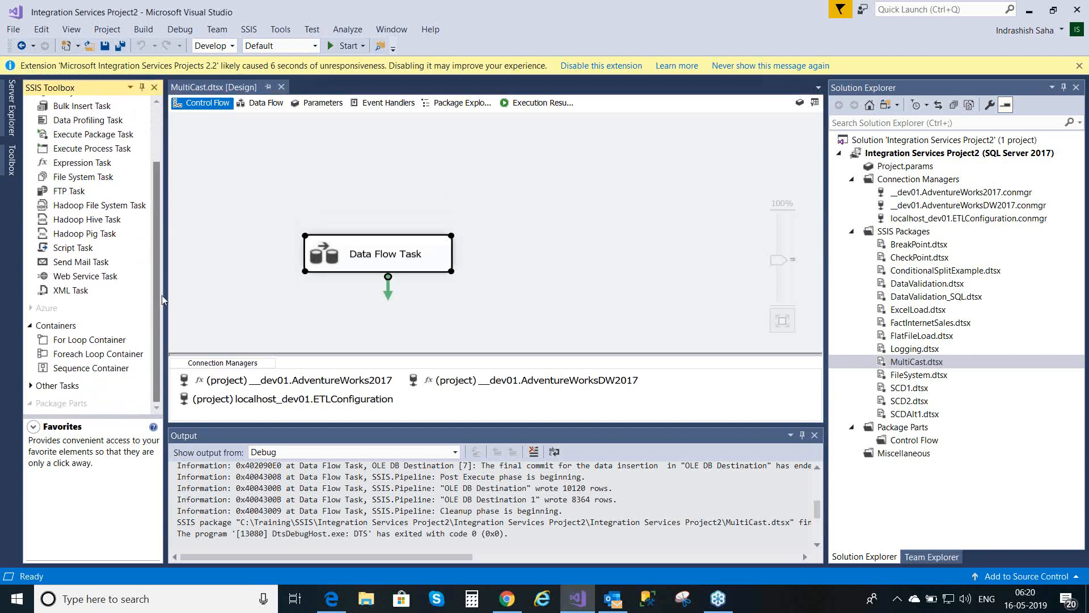
{"action": "left_click_drag", "start_coordinate": [158, 297], "coordinate": [148, 366]}
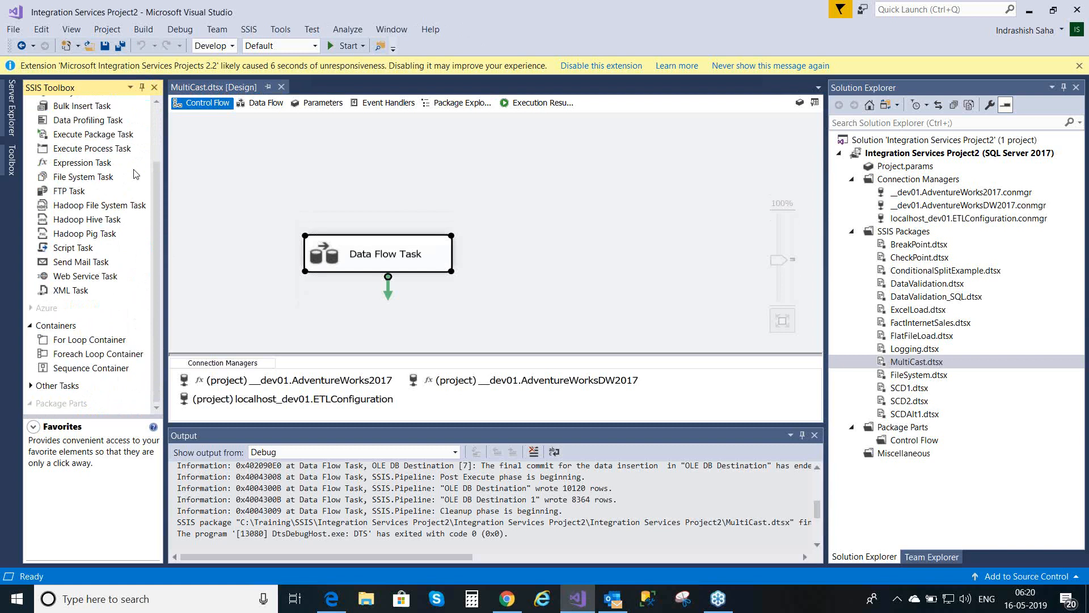
Examine the fast-load options of OLE DB Destination in the Data Flow Task, including Keep identity, leaving the option unselected.
{"action": "double_click", "coordinate": [366, 250]}
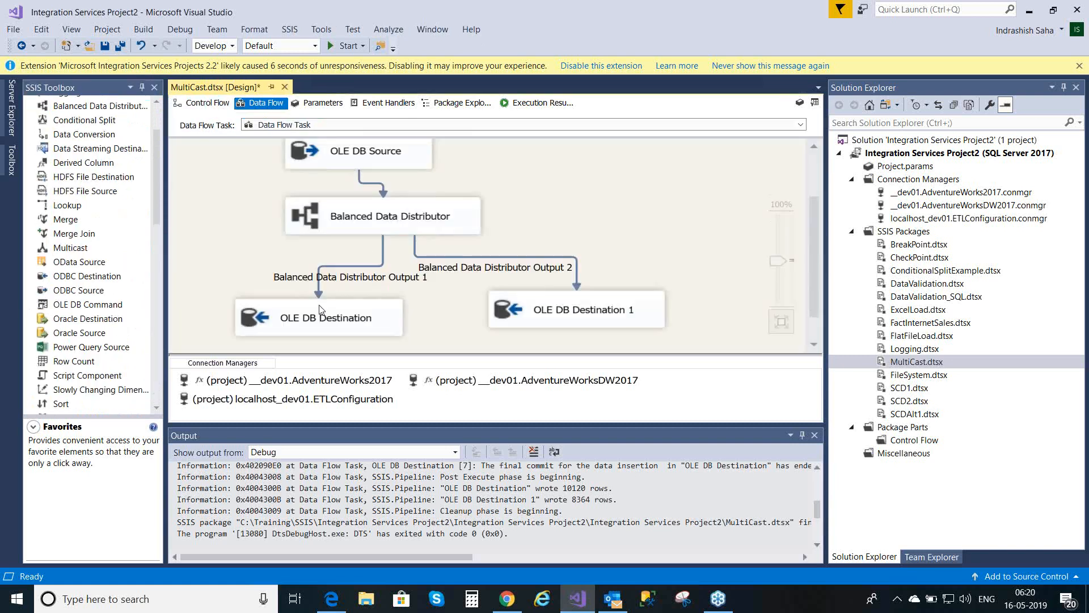
{"action": "left_click", "coordinate": [307, 315]}
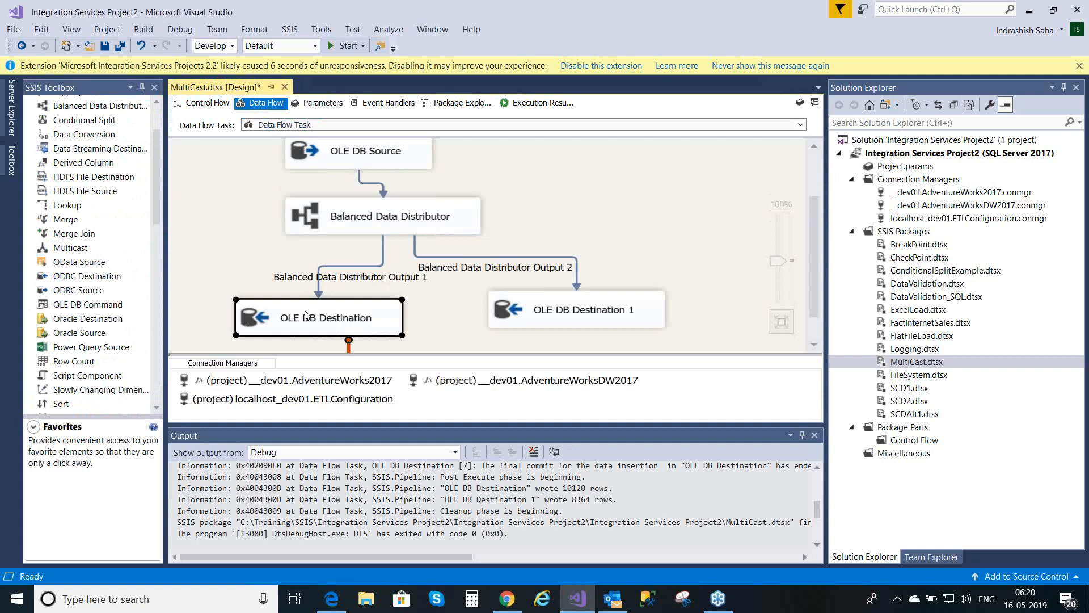
{"action": "double_click", "coordinate": [306, 316]}
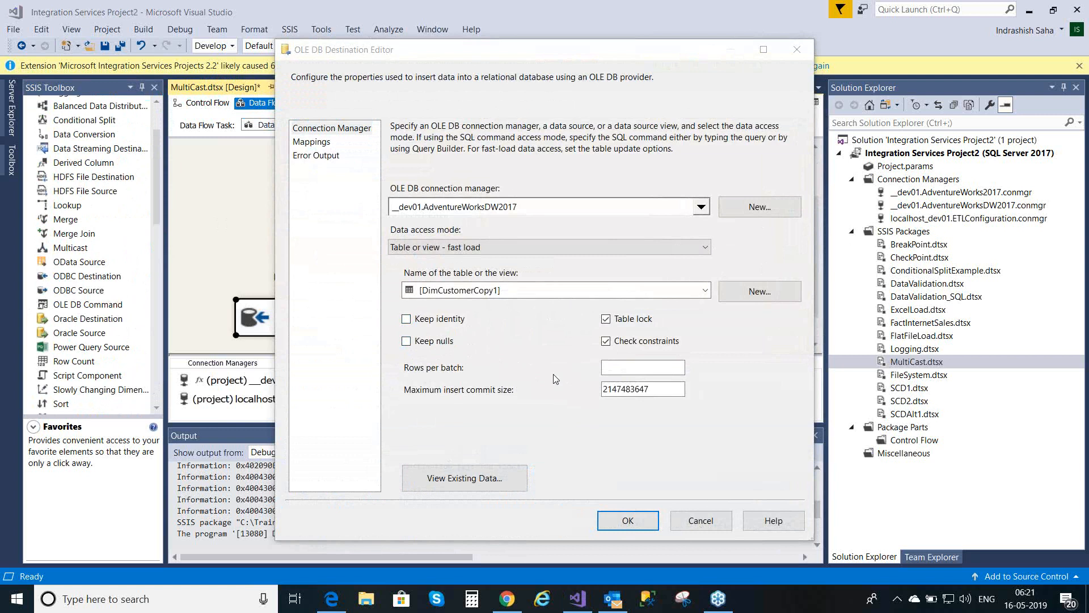
{"action": "left_click", "coordinate": [407, 320]}
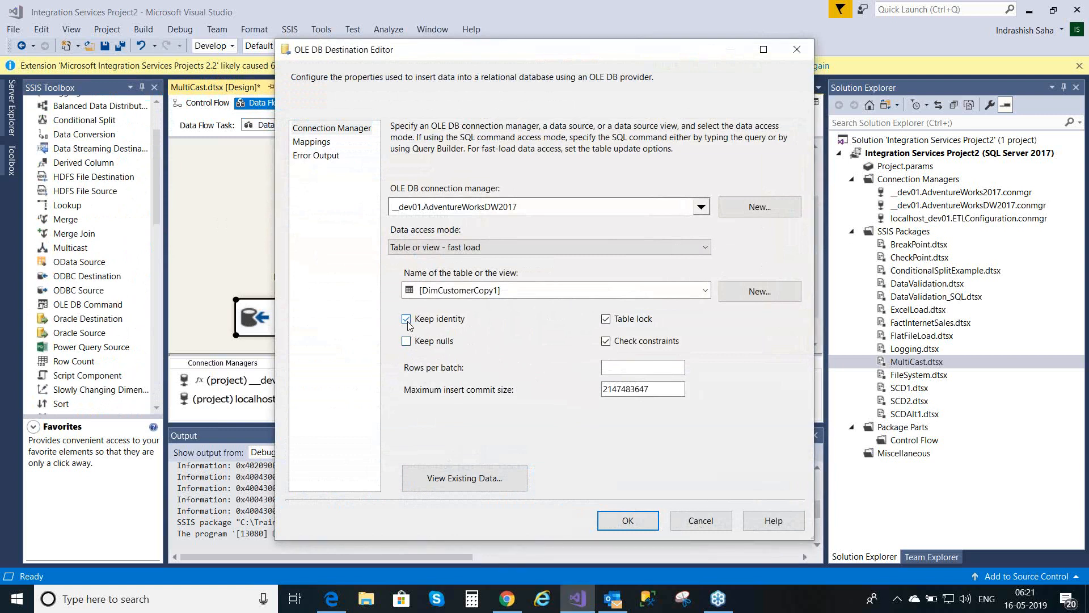
{"action": "left_click", "coordinate": [407, 322]}
{"action": "left_click", "coordinate": [621, 522]}
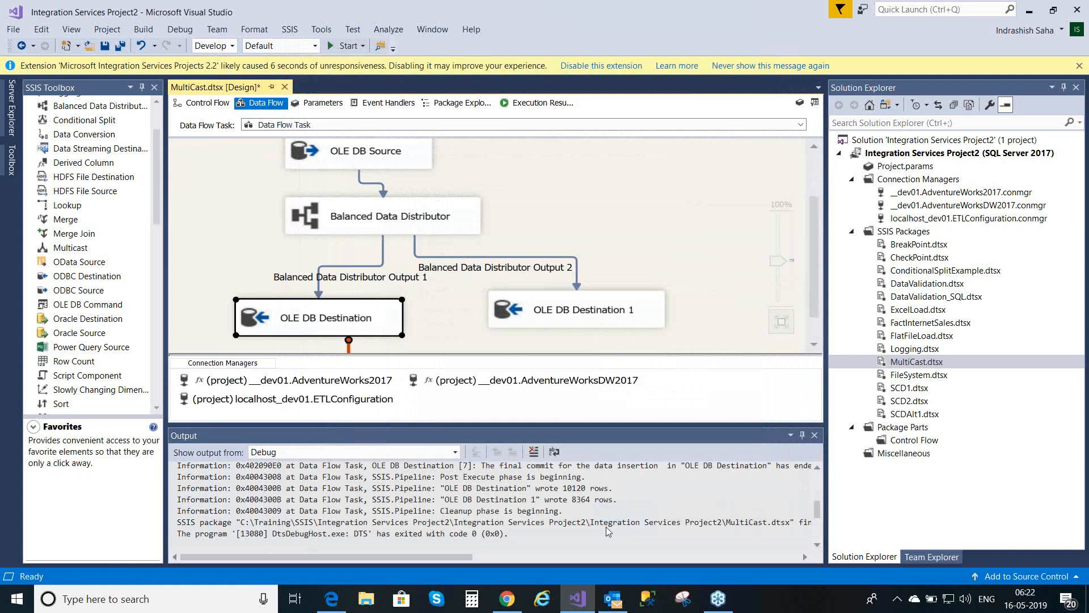
Return to the control flow of MultiCast.dtsx and save all open files.
{"action": "left_click", "coordinate": [203, 107]}
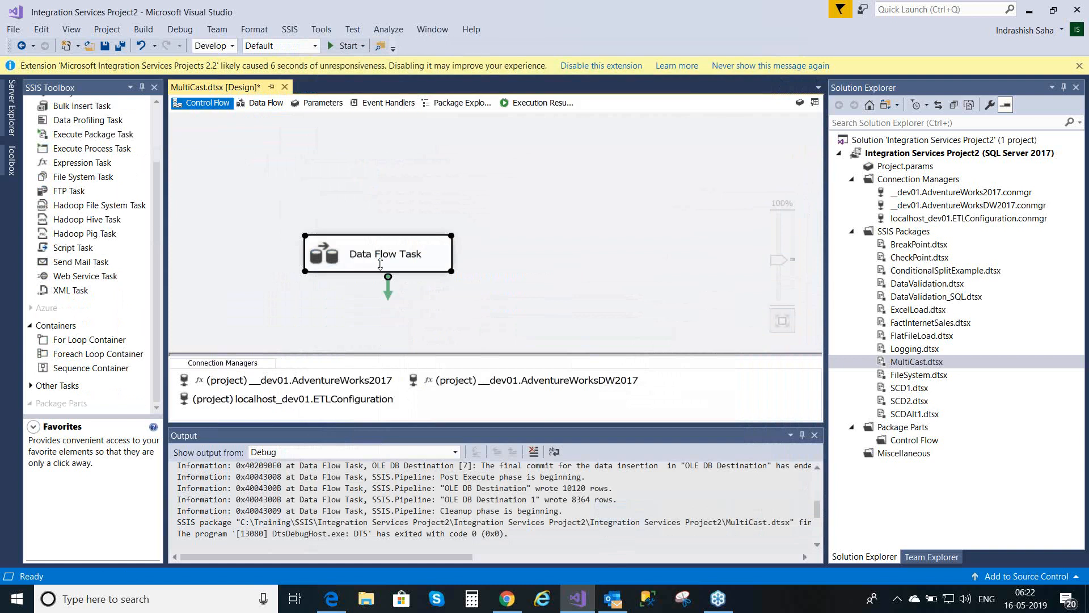
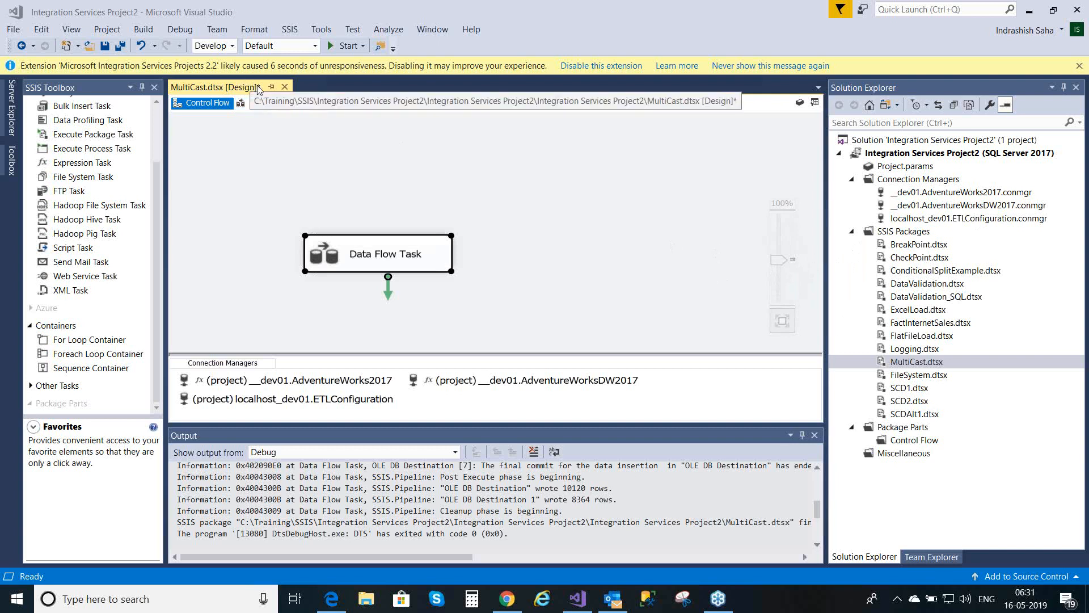
{"action": "left_click", "coordinate": [120, 46]}
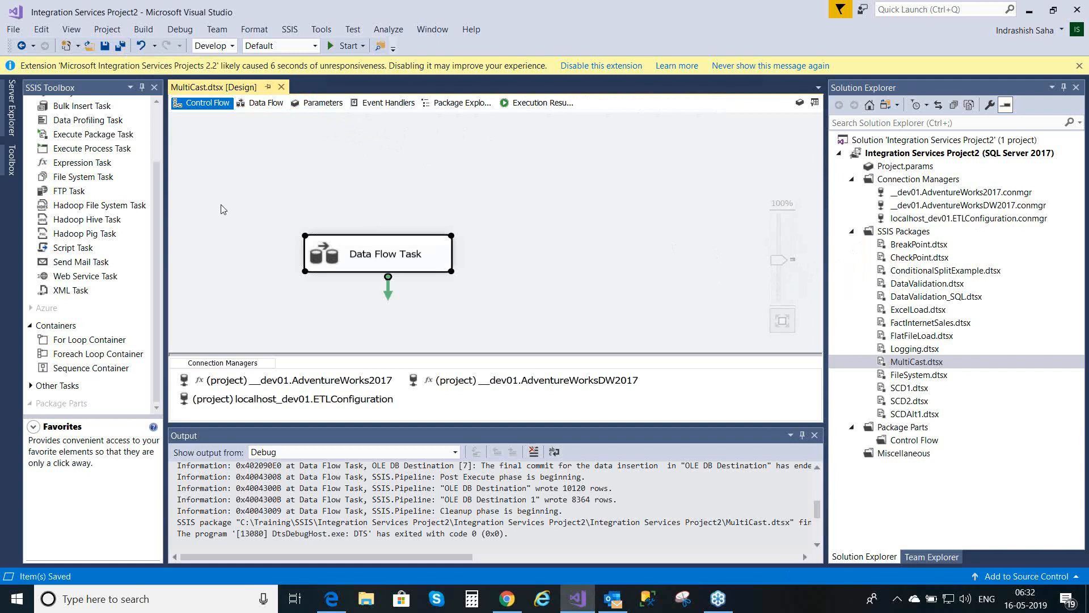
Open the Data Flow Task and examine the descriptions of the Lookup, Fuzzy Grouping and Fuzzy Lookup transformations.
{"action": "left_click_drag", "start_coordinate": [157, 255], "coordinate": [161, 190]}
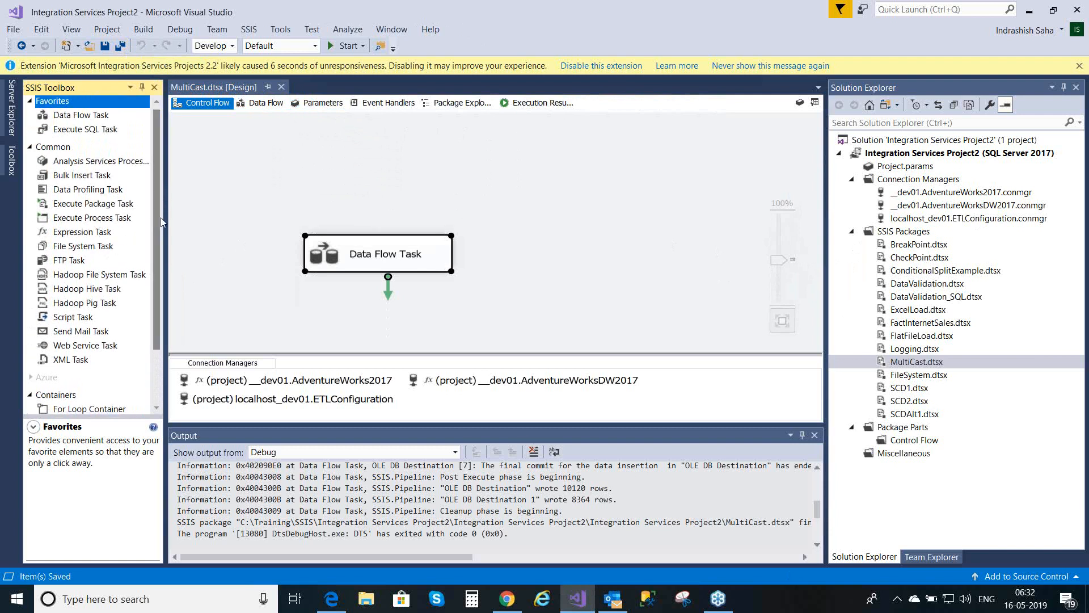
{"action": "left_click", "coordinate": [368, 265]}
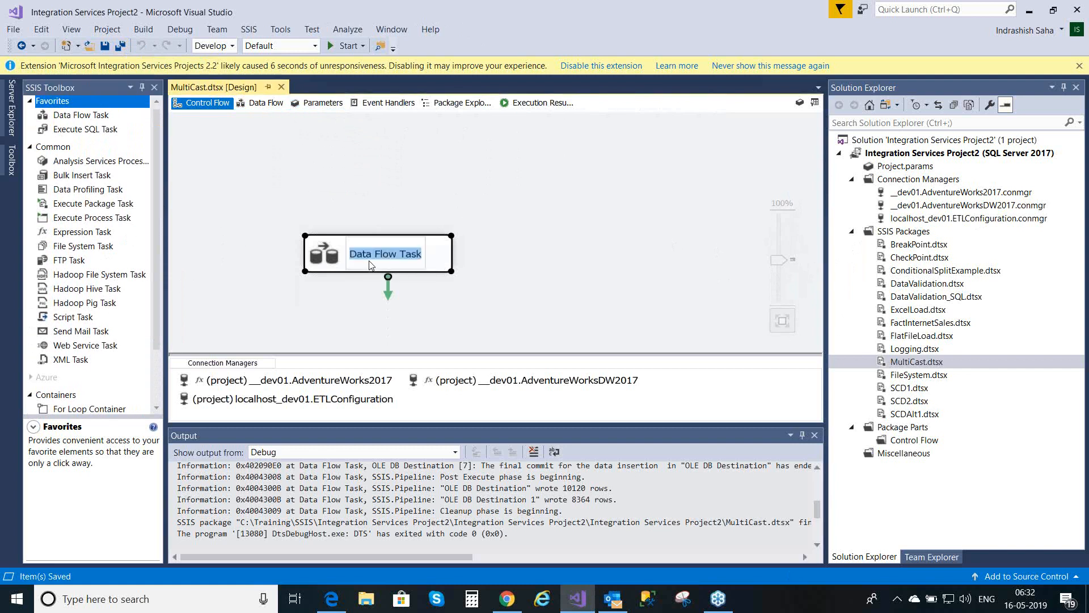
{"action": "double_click", "coordinate": [325, 257]}
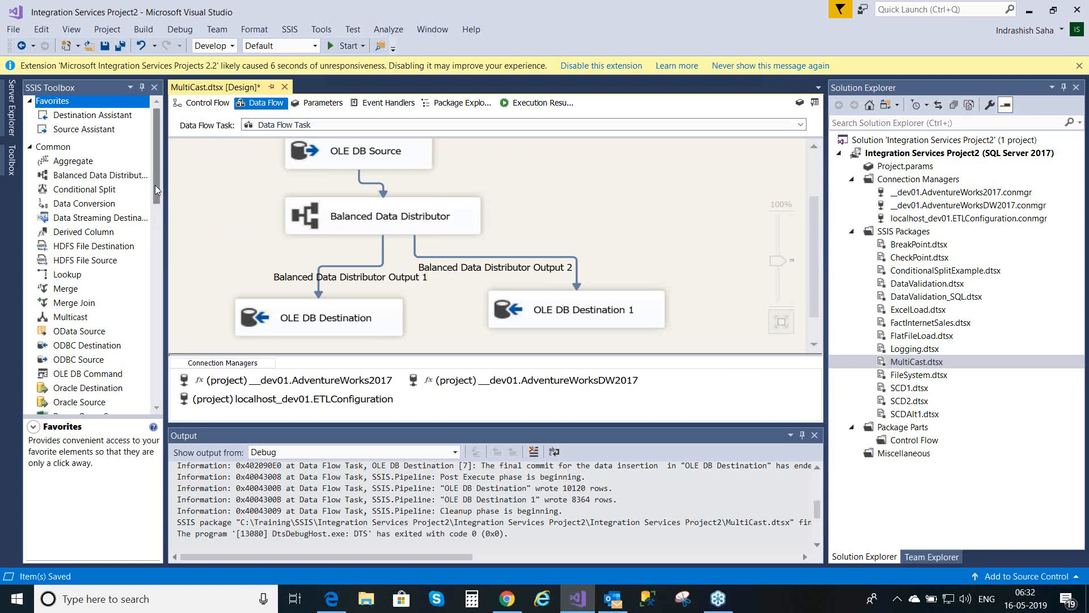
{"action": "left_click_drag", "start_coordinate": [155, 185], "coordinate": [158, 196]}
{"action": "scroll", "coordinate": [157, 195], "scroll_direction": "down", "scroll_amount": 1}
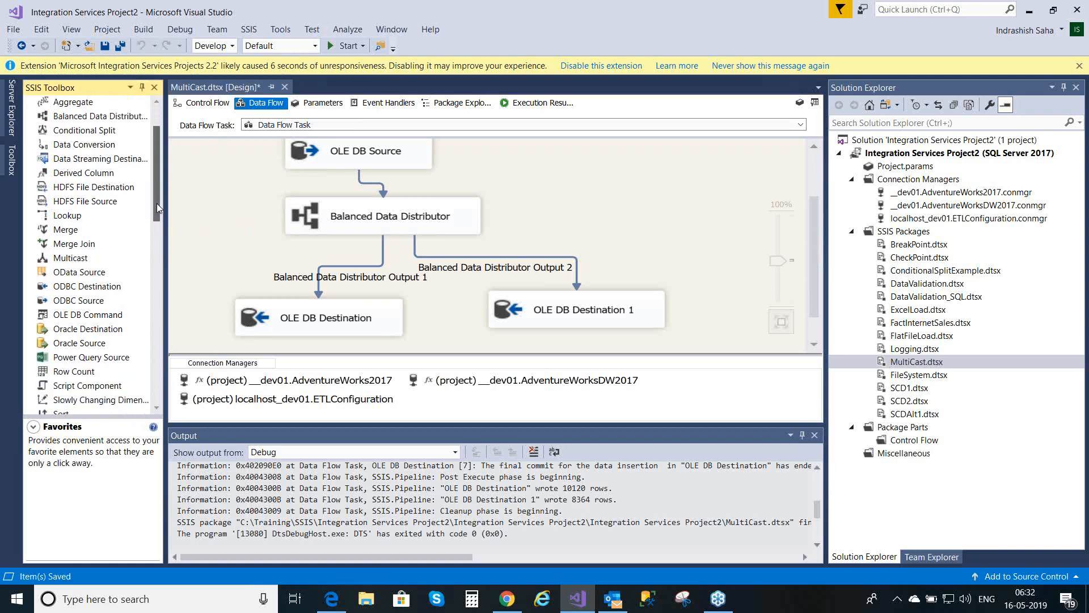
{"action": "left_click", "coordinate": [66, 216]}
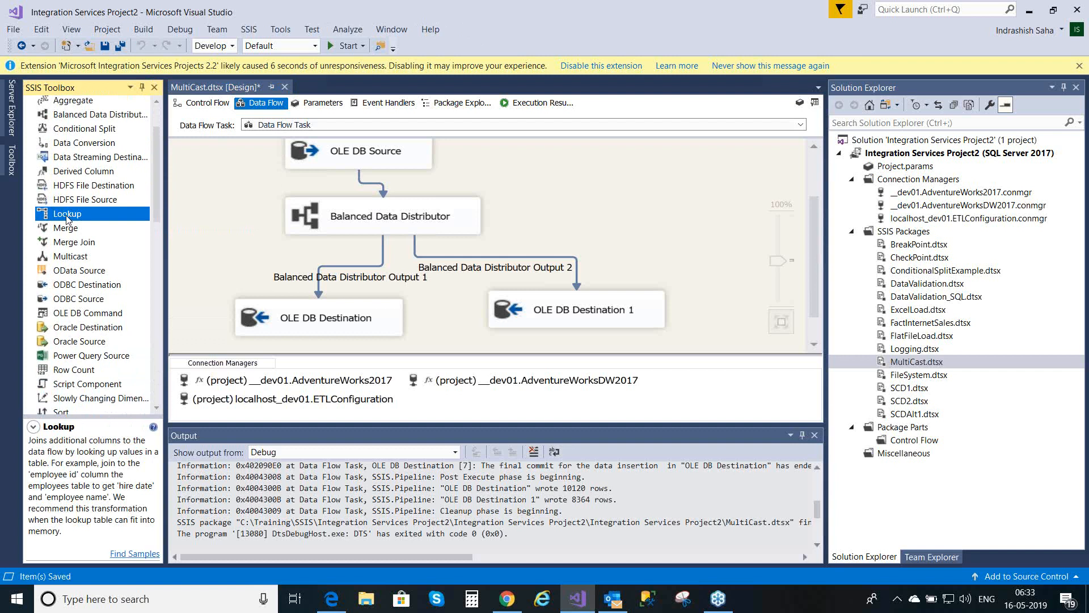
{"action": "left_click_drag", "start_coordinate": [158, 209], "coordinate": [147, 298]}
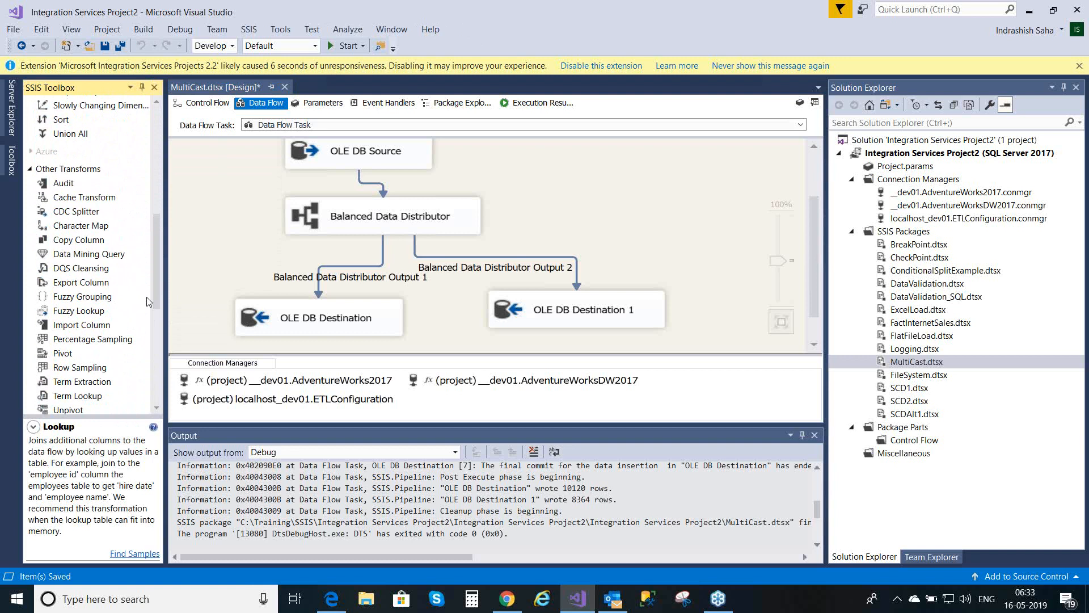
{"action": "left_click", "coordinate": [95, 299]}
{"action": "left_click", "coordinate": [96, 314]}
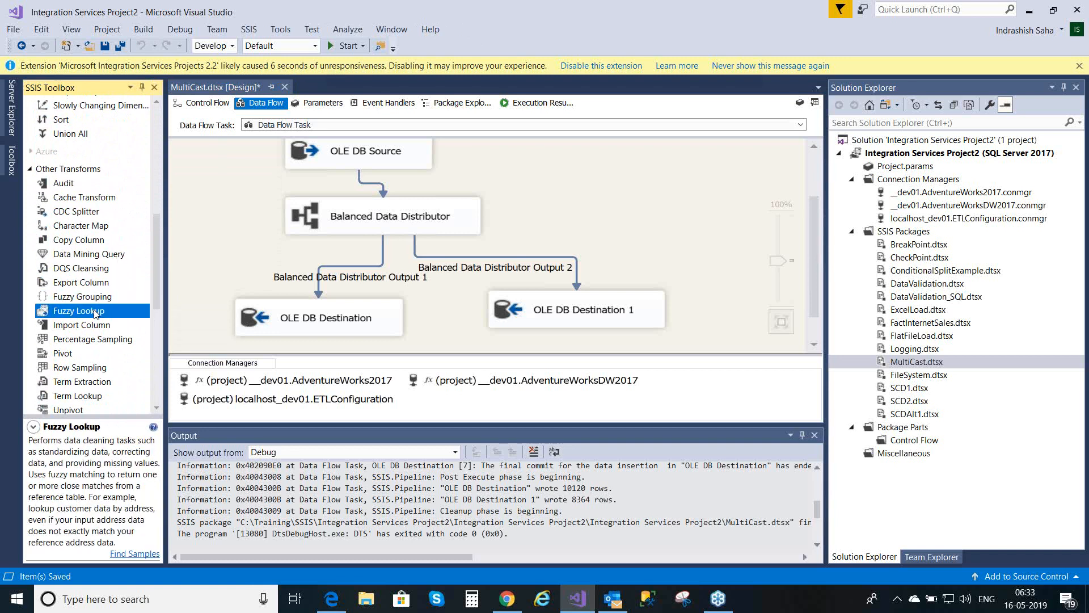
{"action": "left_click_drag", "start_coordinate": [95, 311], "coordinate": [115, 321]}
Add a new SSIS package to the project's SSIS Packages folder.
{"action": "right_click", "coordinate": [913, 237]}
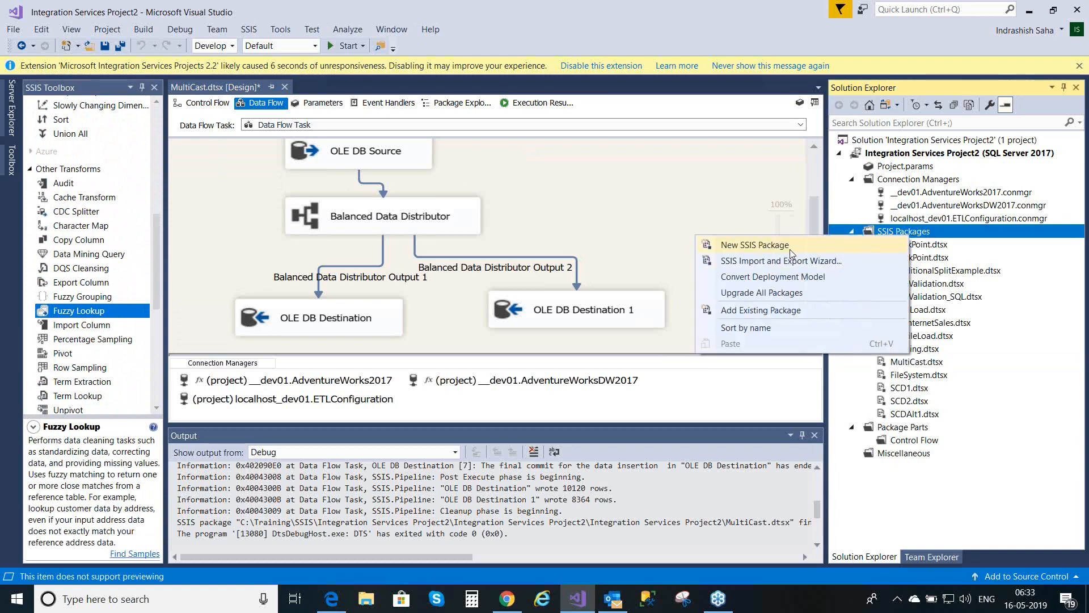
{"action": "left_click", "coordinate": [790, 246]}
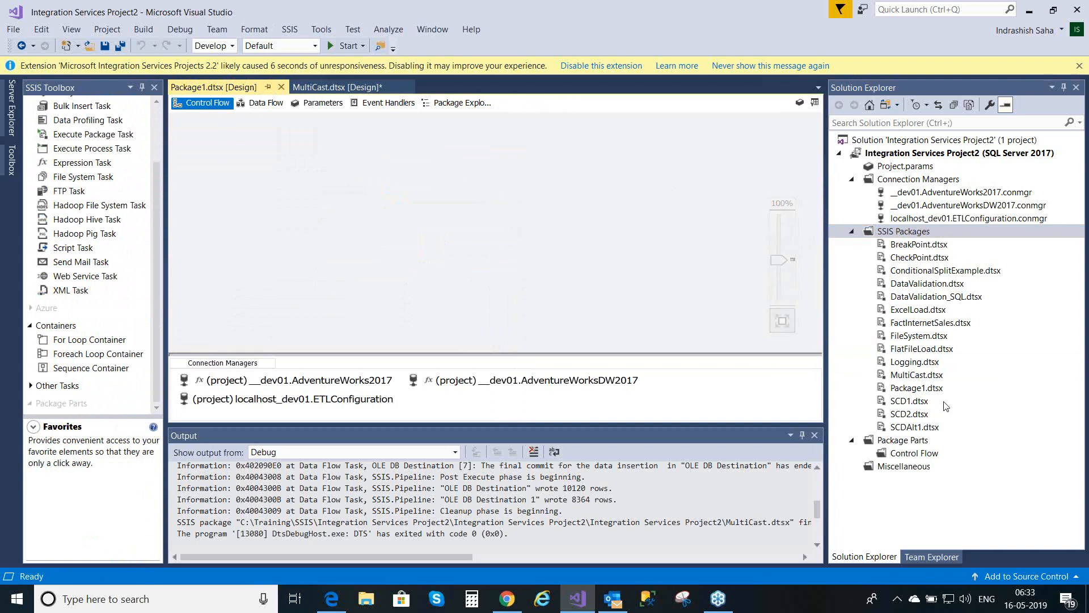
Rename the new Package1.dtsx package to FuzzyLookup.dtsx.
{"action": "right_click", "coordinate": [911, 390]}
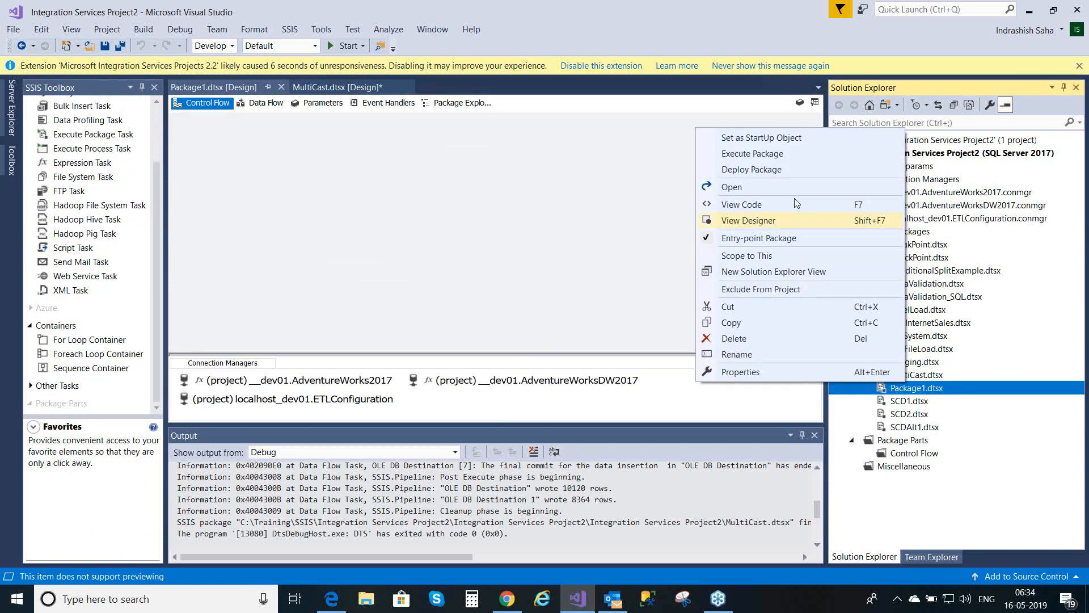
{"action": "left_click", "coordinate": [744, 357]}
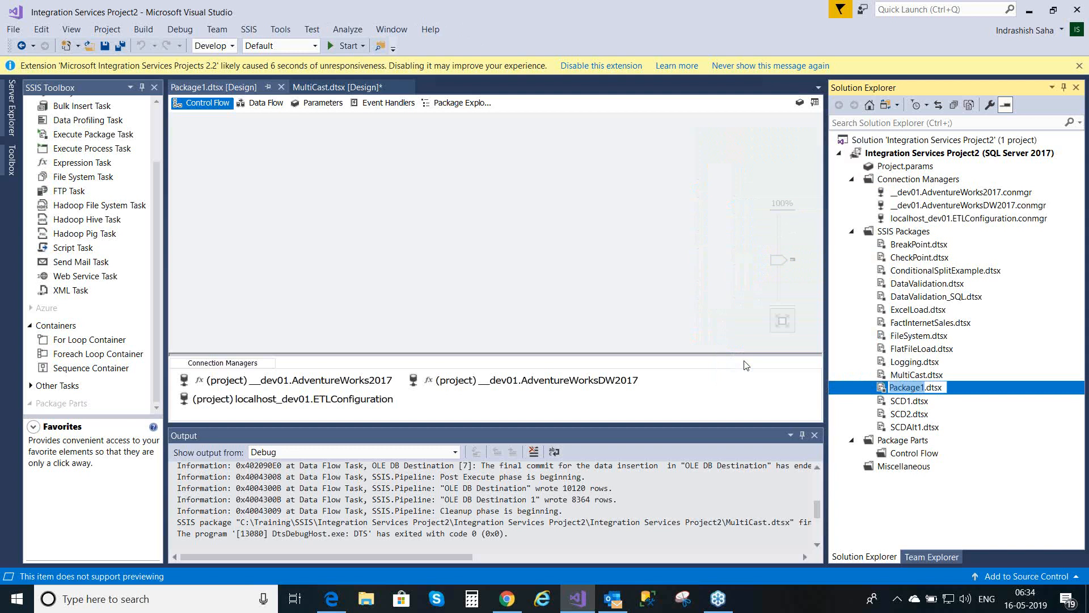
{"action": "type", "text": "Fu"}
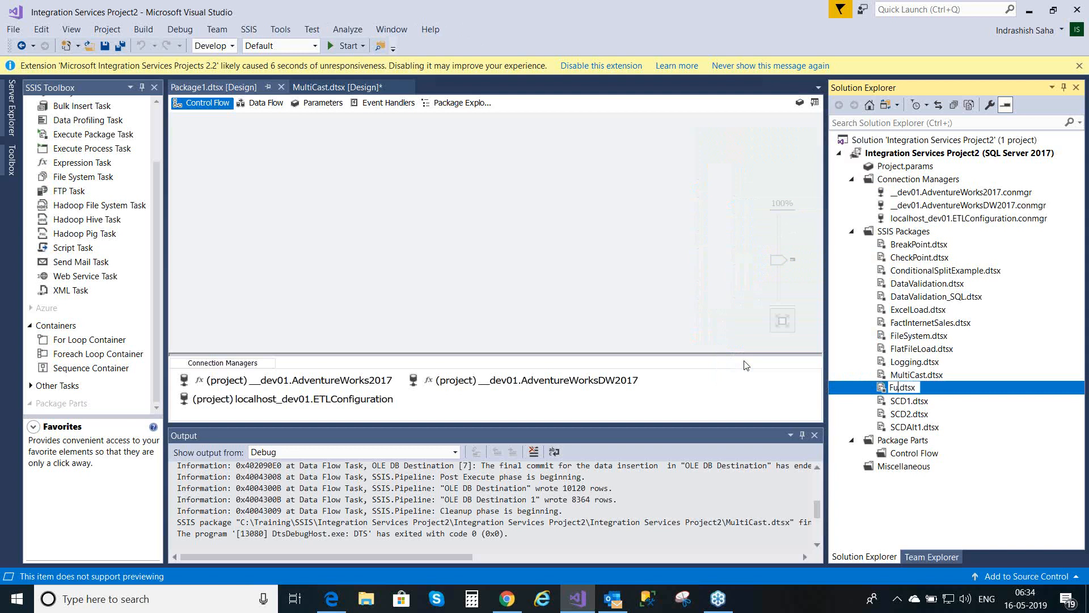
{"action": "type", "text": "zzyLookup"}
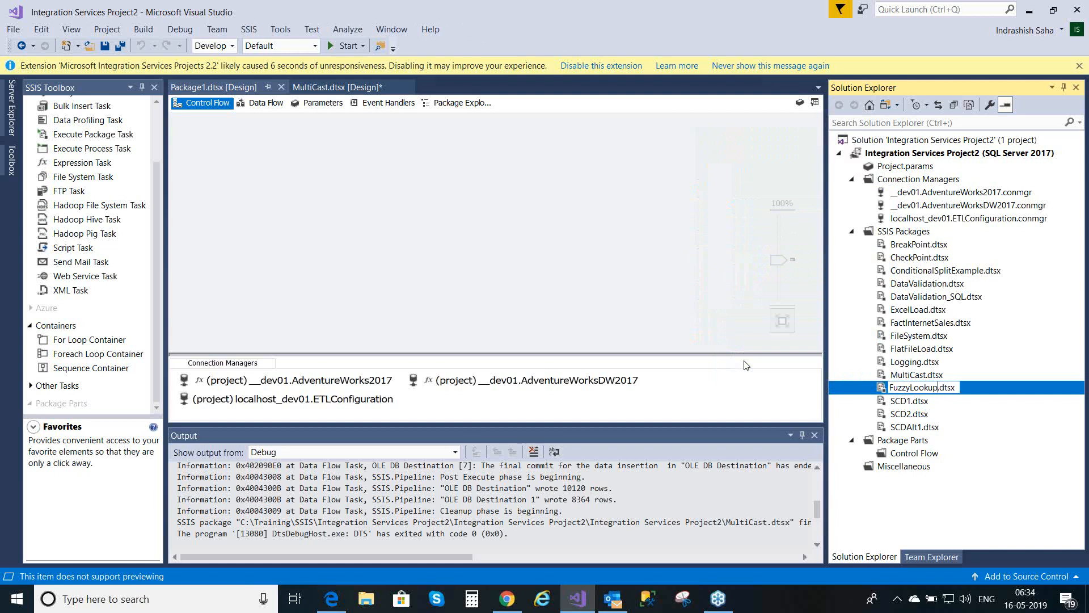
{"action": "left_click", "coordinate": [1009, 451]}
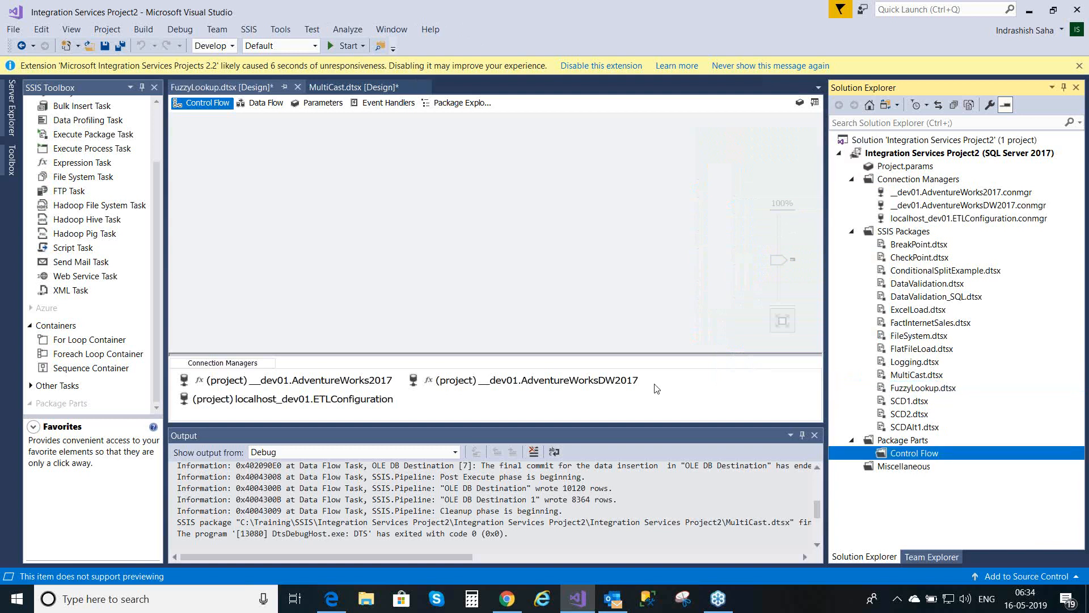
Add a Data Flow Task to the control flow of FuzzyLookup.dtsx.
{"action": "left_click", "coordinate": [155, 301]}
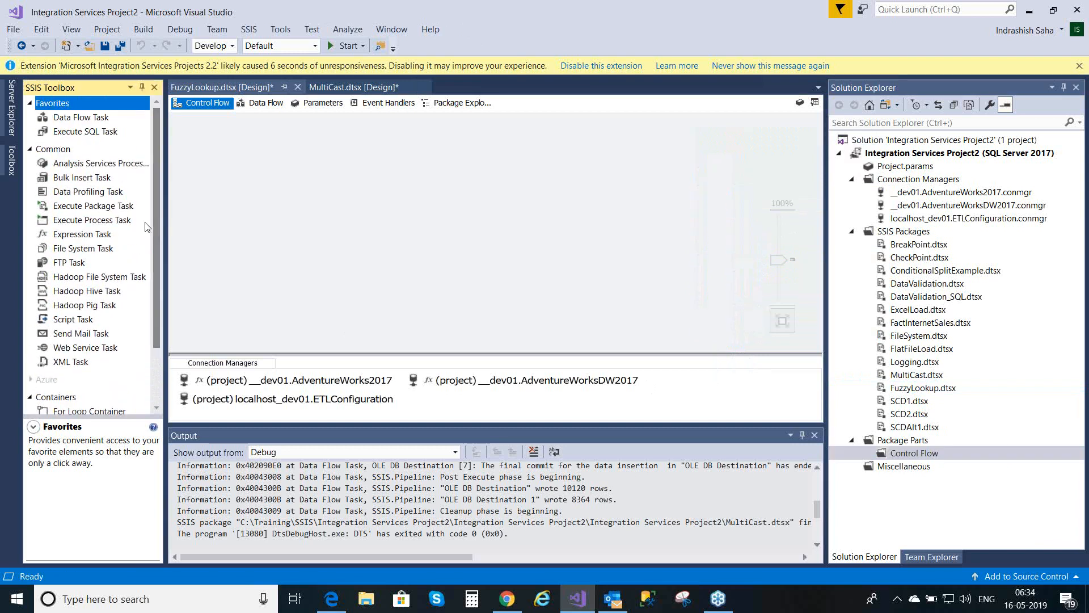
{"action": "left_click", "coordinate": [99, 120]}
{"action": "left_click_drag", "start_coordinate": [99, 121], "coordinate": [287, 216]}
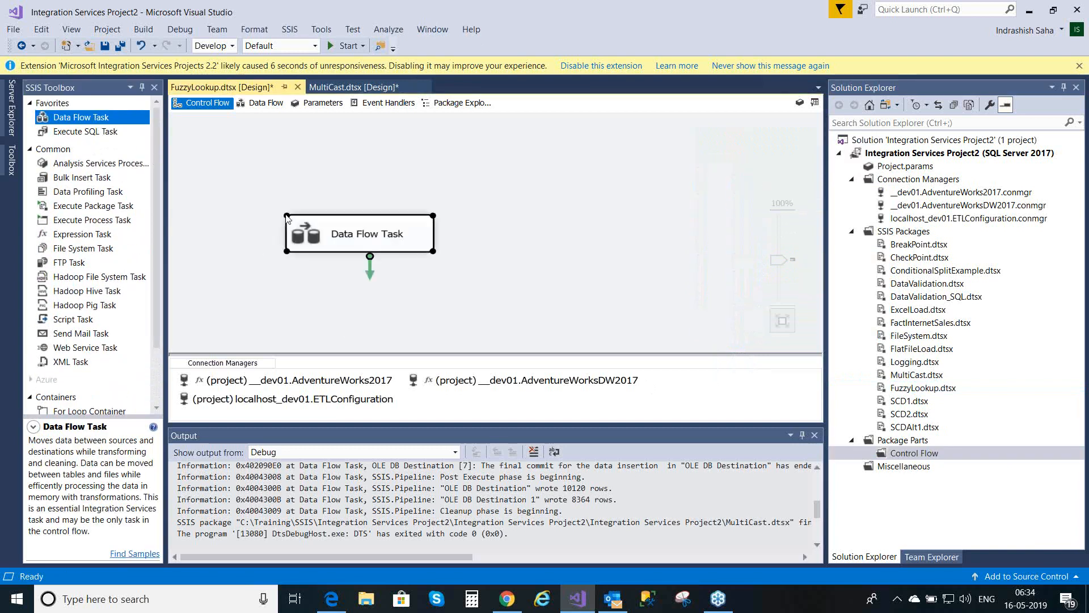
Open the new Data Flow Task and examine the description of the Fuzzy Lookup transformation.
{"action": "double_click", "coordinate": [325, 242]}
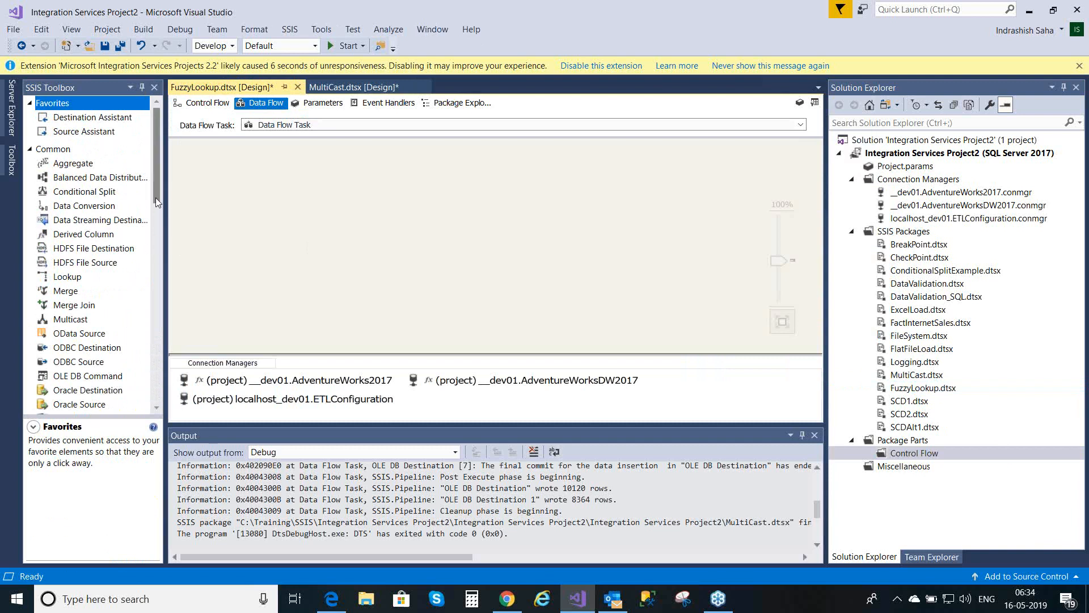
{"action": "left_click_drag", "start_coordinate": [152, 189], "coordinate": [151, 304]}
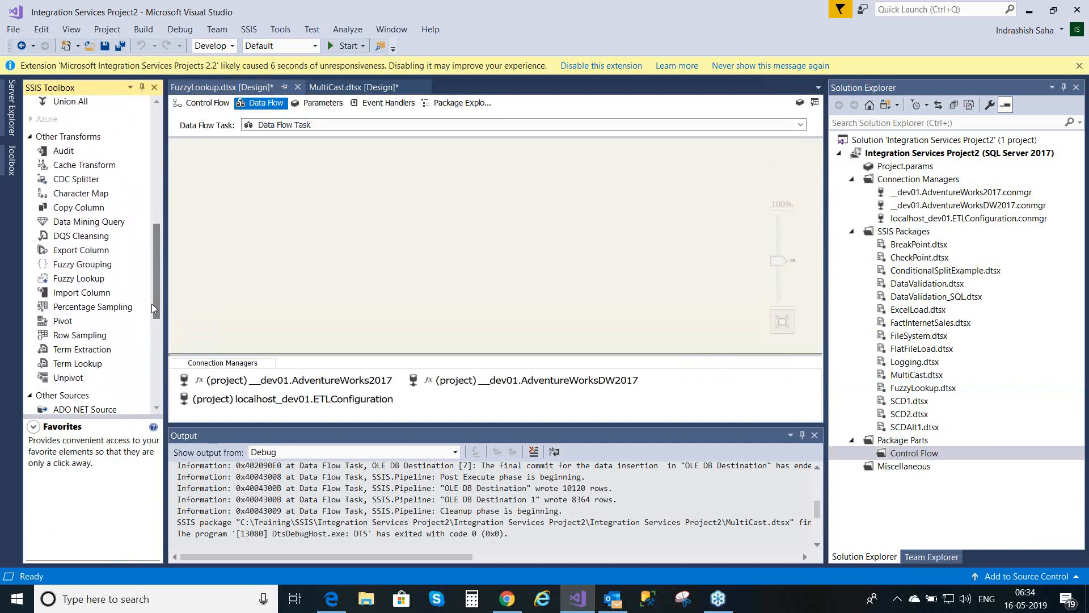
{"action": "left_click", "coordinate": [103, 278]}
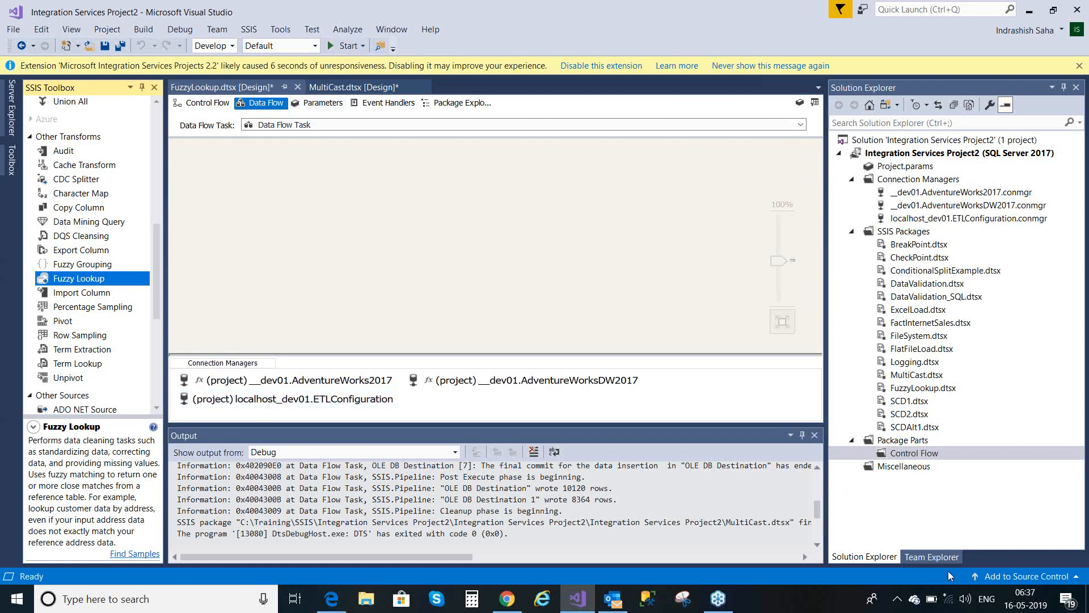
Connect the computer to the Airtel-E5573-AC11 Wi-Fi network with Connect automatically enabled.
{"action": "left_click", "coordinate": [948, 602]}
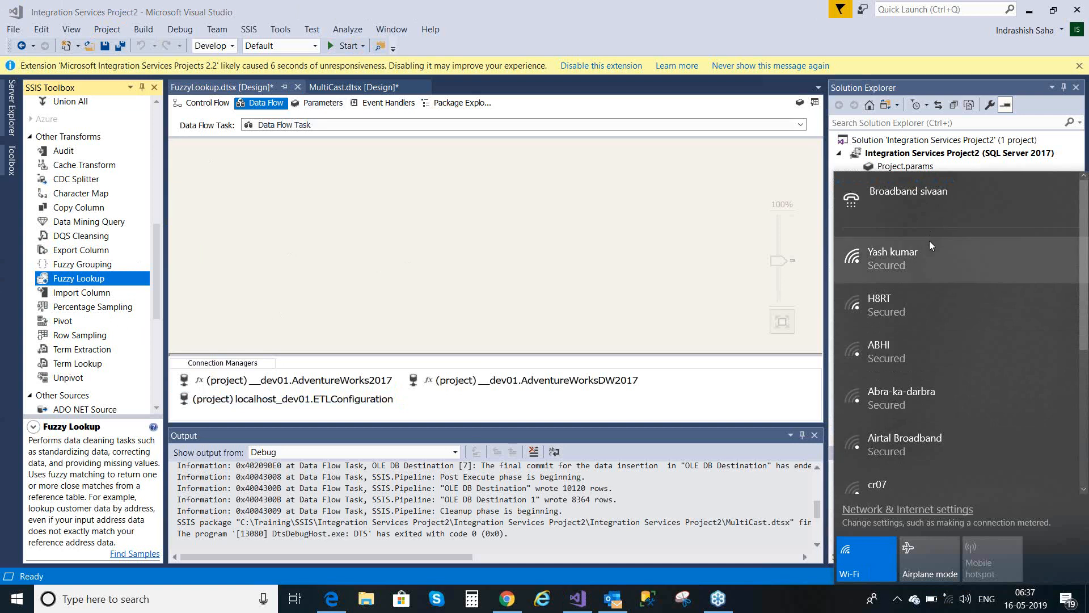
{"action": "left_click", "coordinate": [806, 226]}
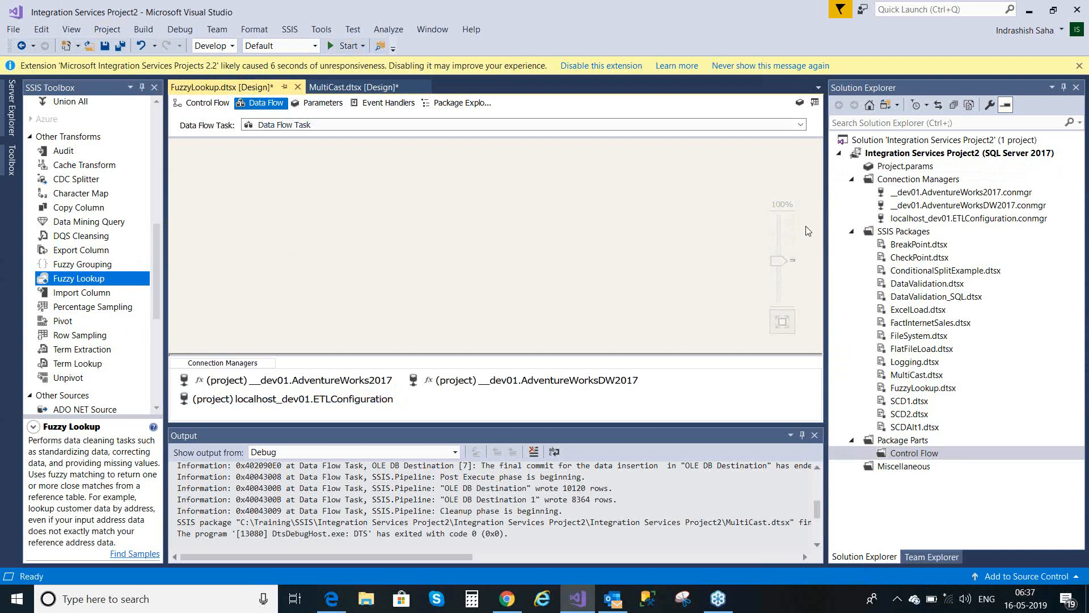
{"action": "left_click", "coordinate": [946, 604]}
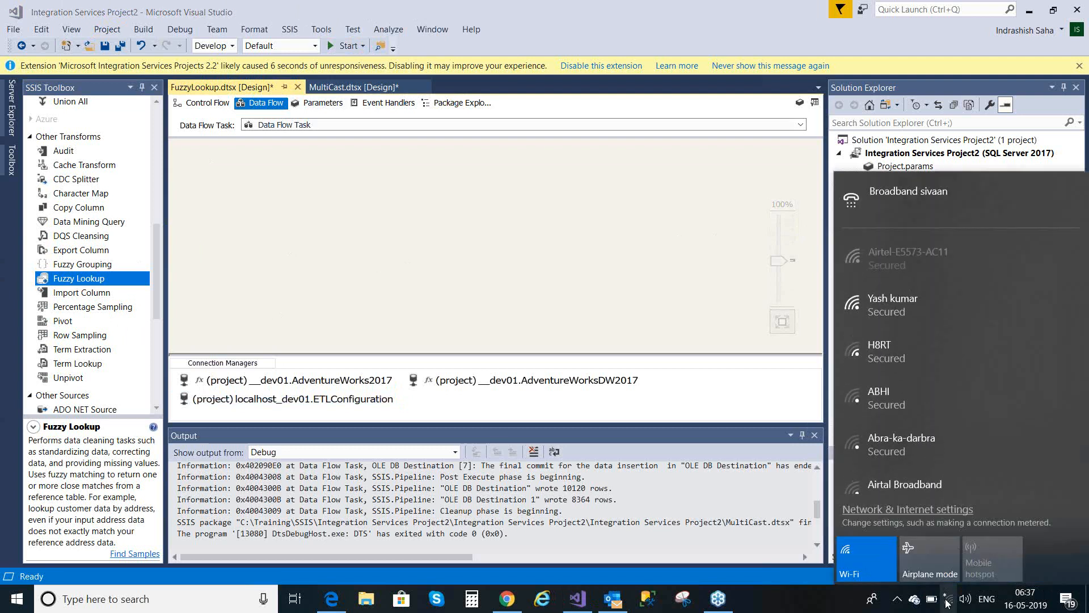
{"action": "left_click", "coordinate": [945, 254]}
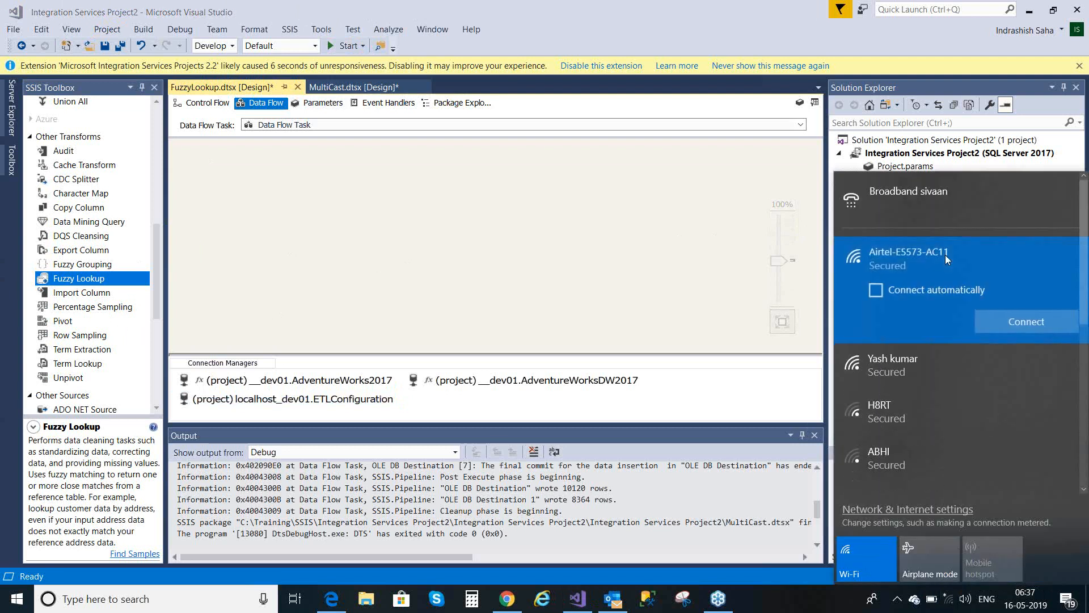
{"action": "left_click", "coordinate": [874, 291]}
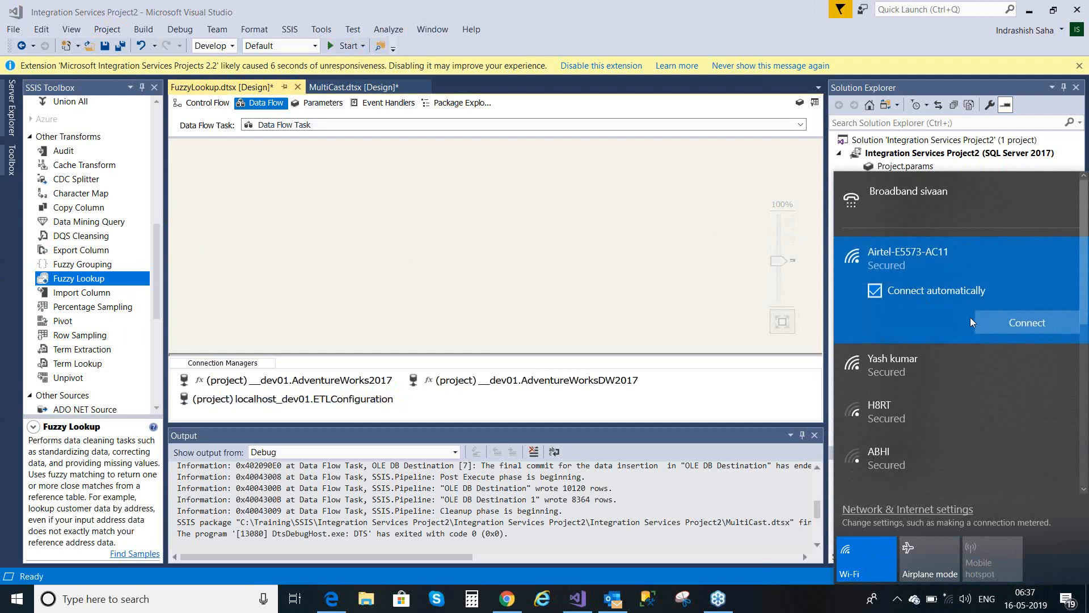
{"action": "left_click", "coordinate": [1030, 325]}
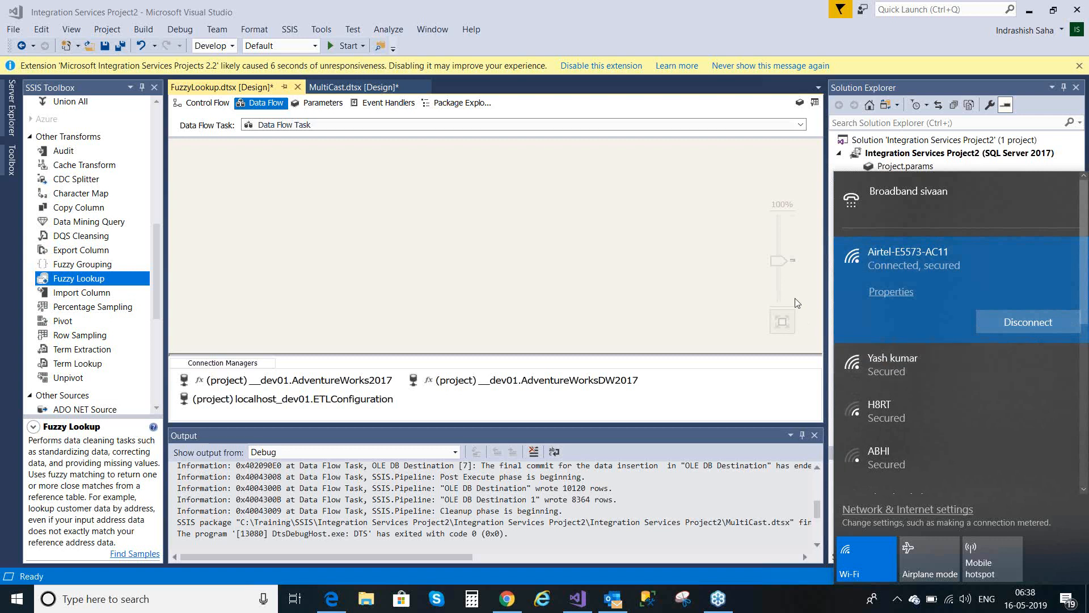
{"action": "left_click", "coordinate": [725, 207]}
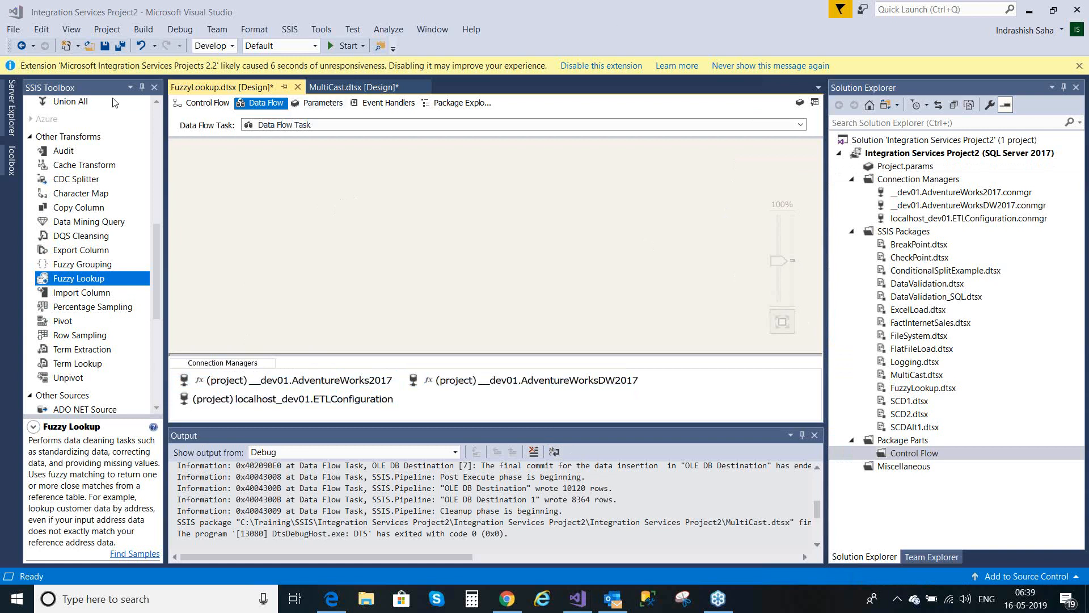
Close MultiCast.dtsx without saving its changes and return to the control flow of FuzzyLookup.dtsx.
{"action": "left_click", "coordinate": [176, 108]}
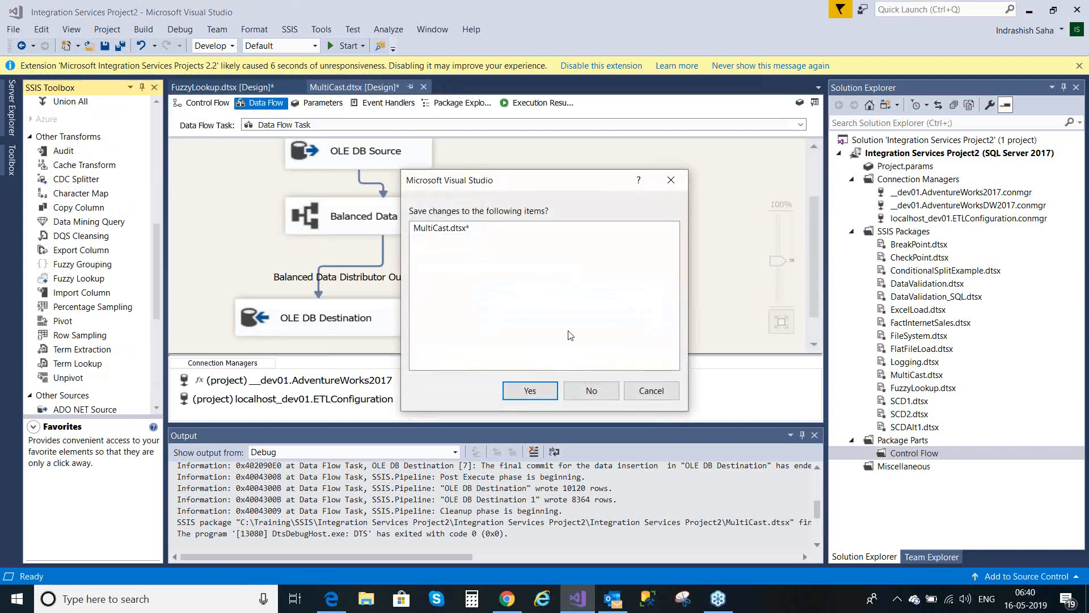
{"action": "left_click", "coordinate": [592, 390]}
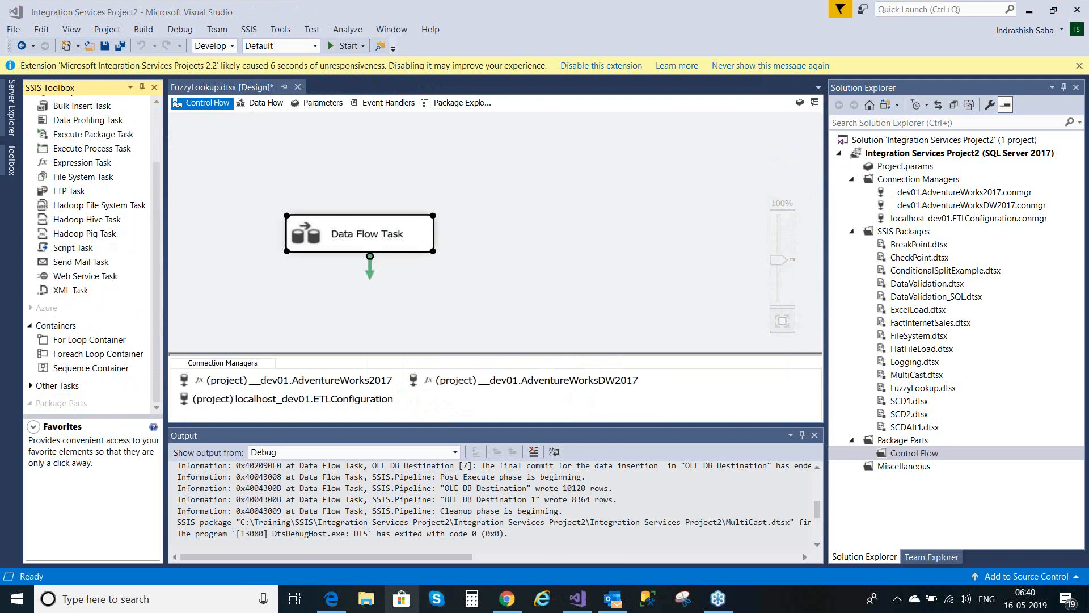
Switch to File Explorer and open the Training\SSIS\Material\FuzzyLookupExample folder.
{"action": "left_click", "coordinate": [372, 607]}
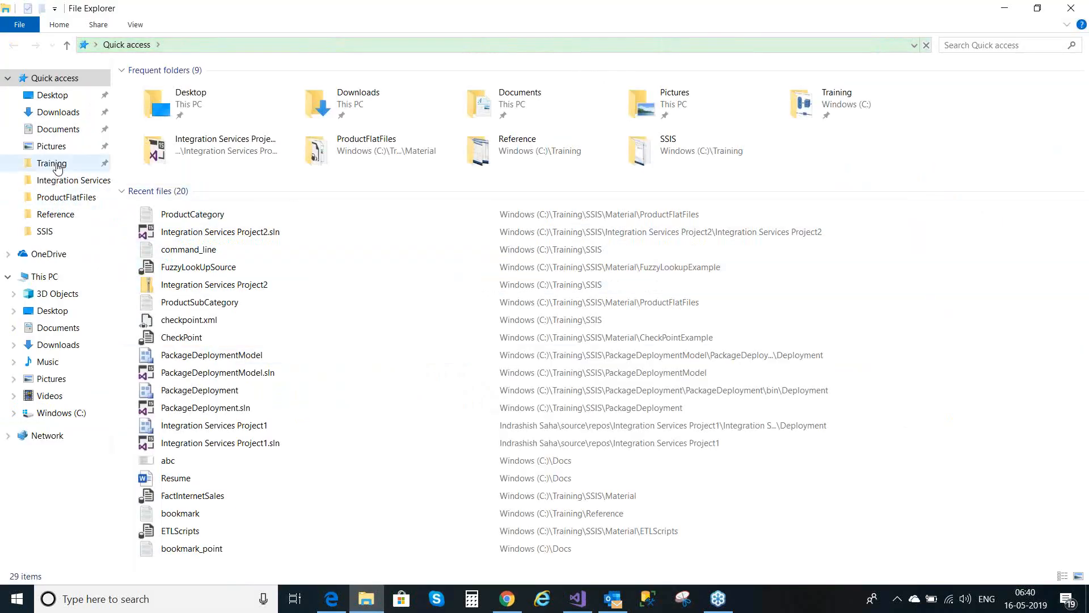
{"action": "left_click", "coordinate": [59, 169]}
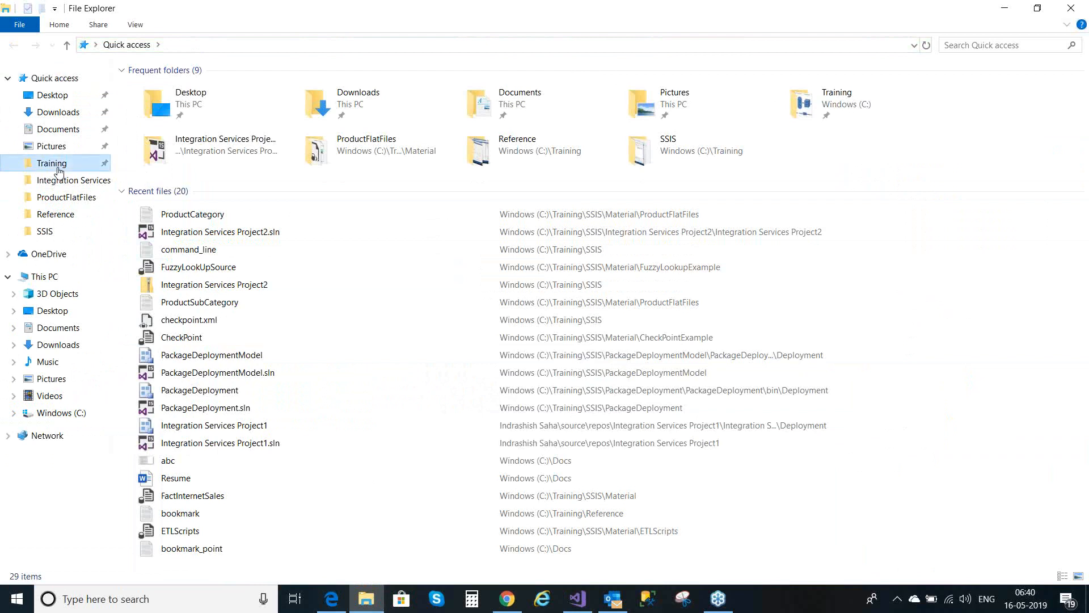
{"action": "left_click", "coordinate": [146, 119]}
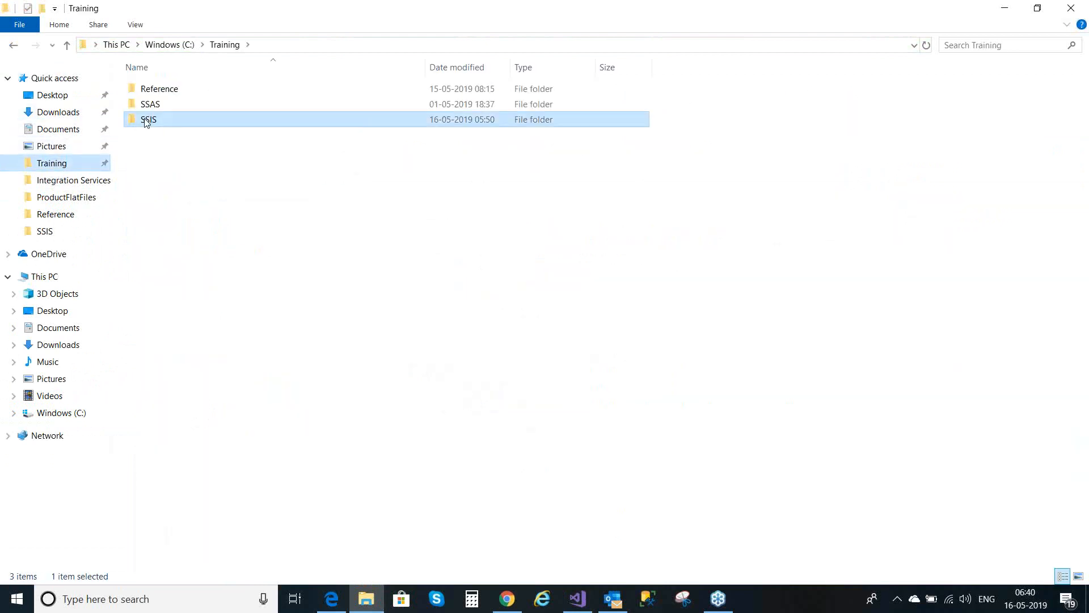
{"action": "double_click", "coordinate": [146, 121]}
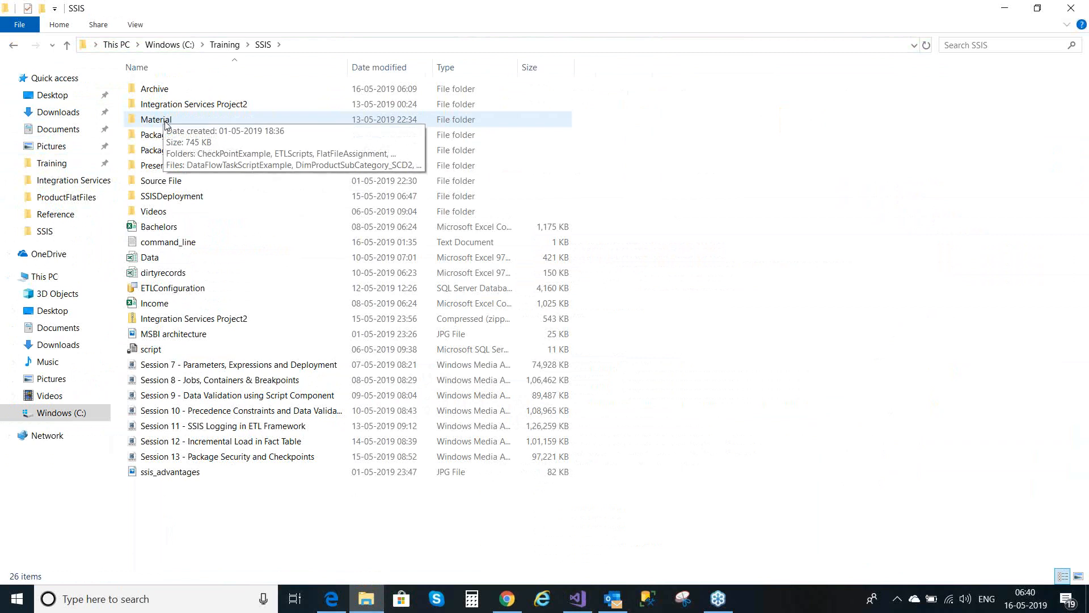
{"action": "double_click", "coordinate": [165, 120]}
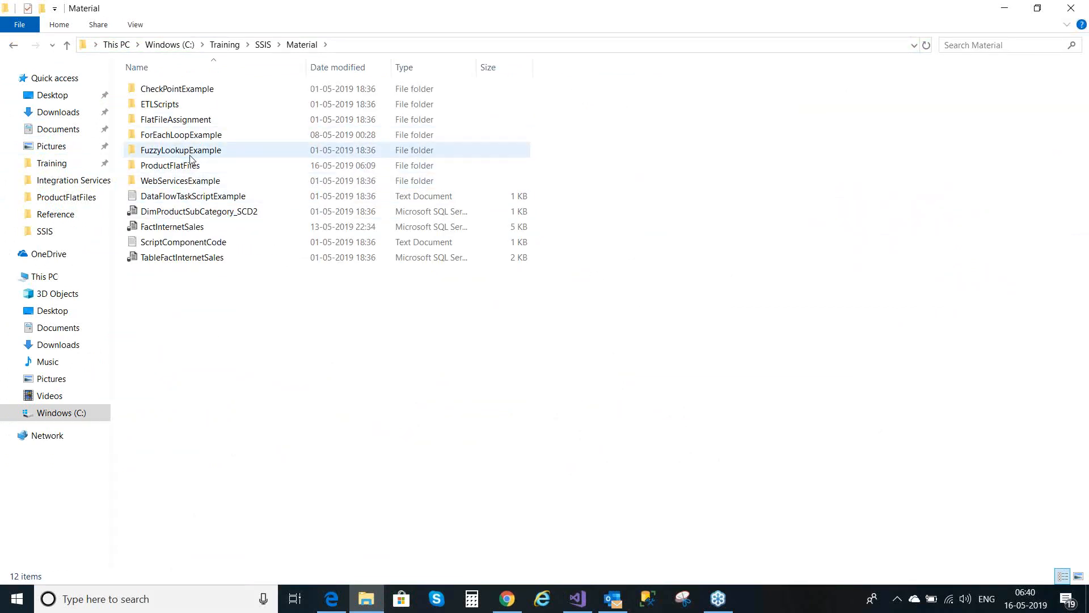
{"action": "double_click", "coordinate": [192, 151]}
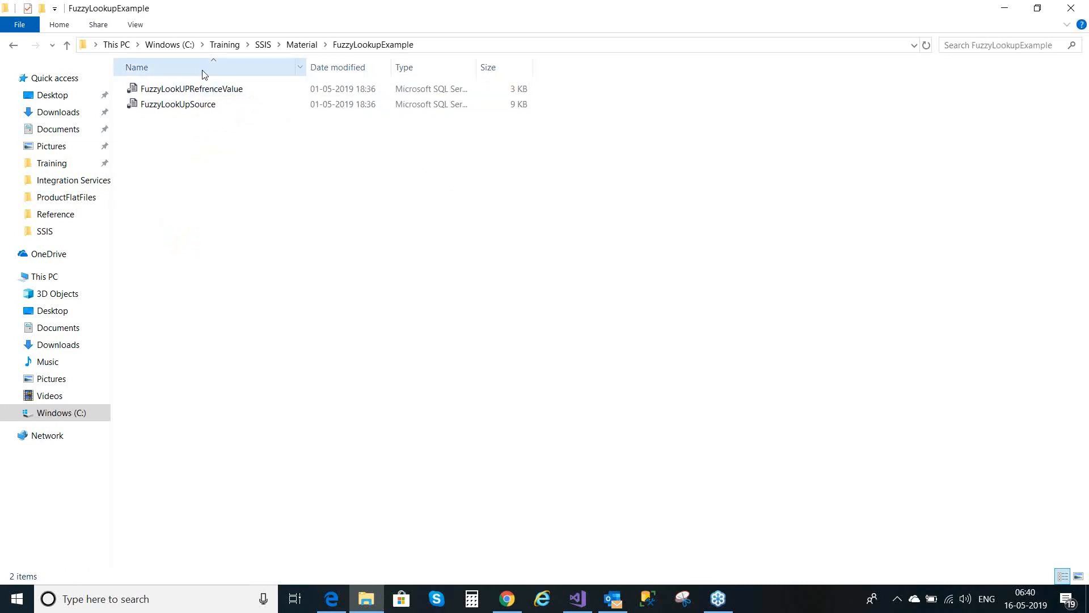
Open the FuzzyLookUpSource SQL script from the FuzzyLookupExample folder.
{"action": "left_click", "coordinate": [198, 105]}
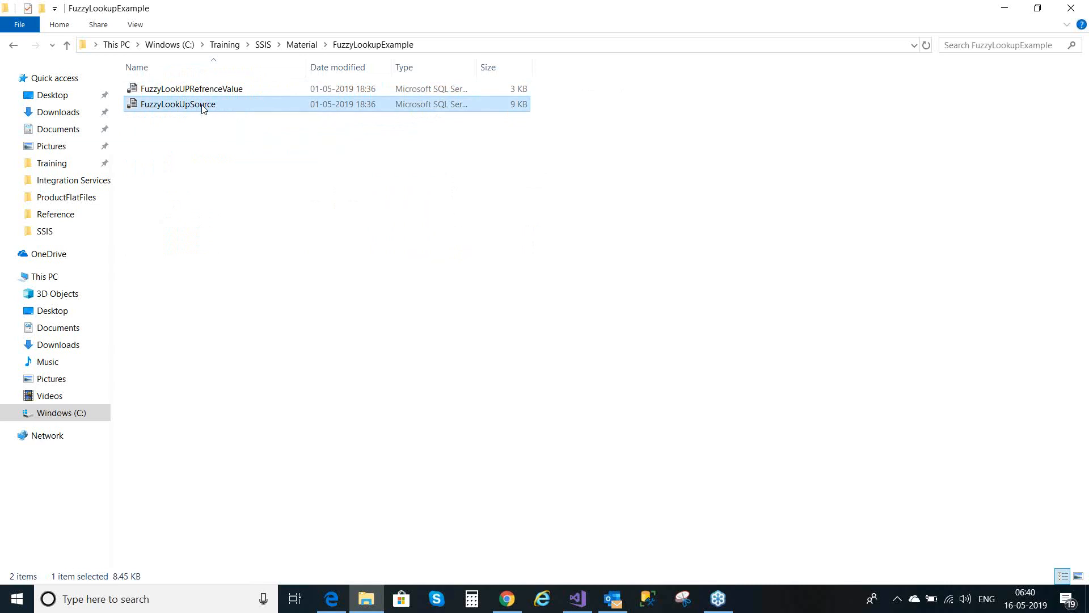
{"action": "right_click", "coordinate": [202, 105]}
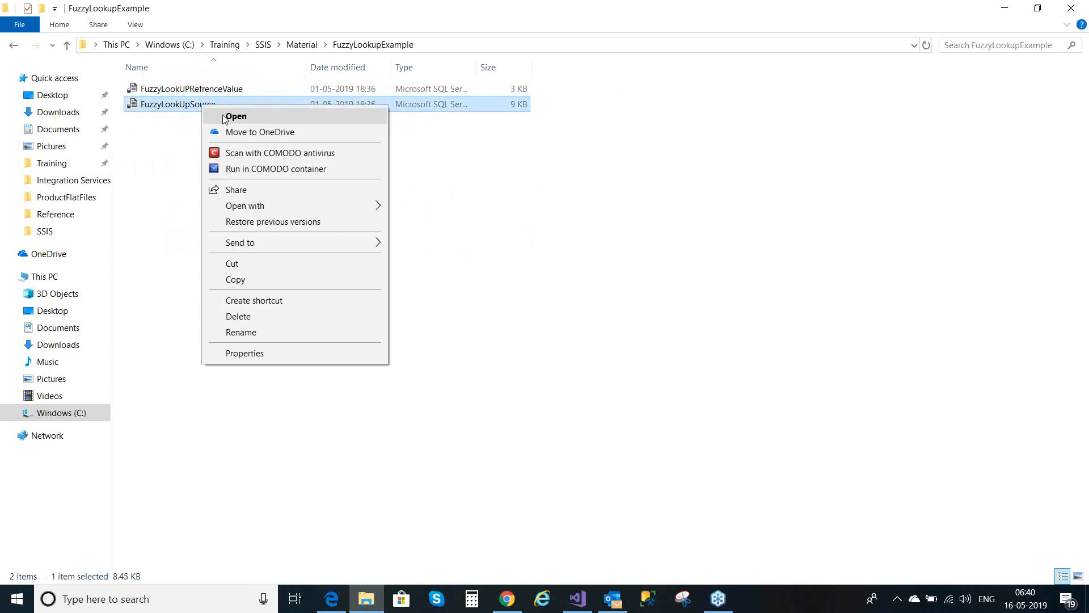
{"action": "left_click", "coordinate": [225, 117]}
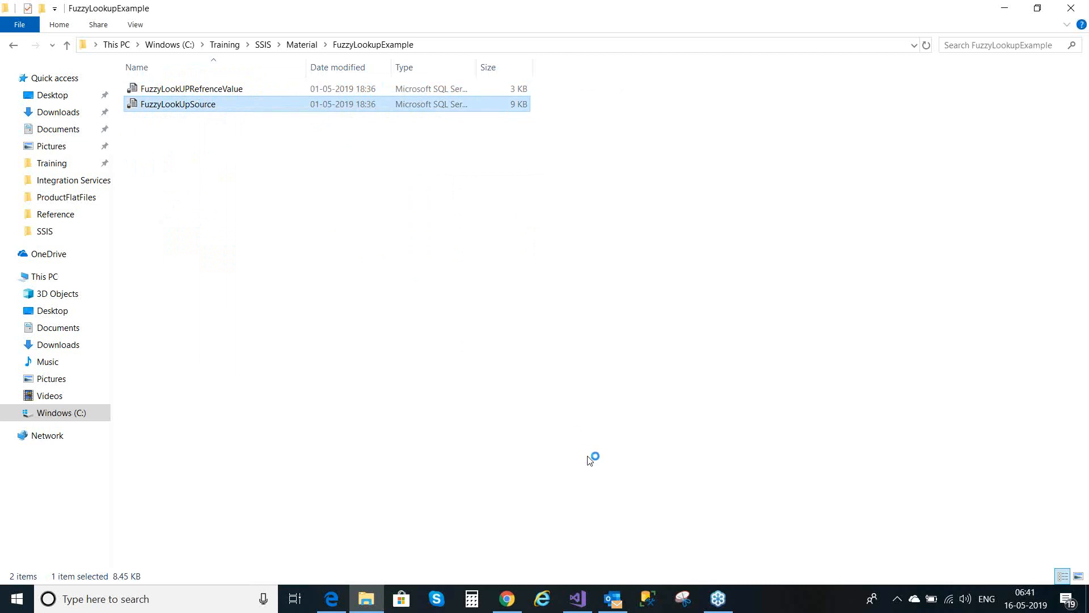
Switch to SQL Server Management Studio and connect to the .\dev01 Database Engine using Windows Authentication.
{"action": "left_click", "coordinate": [648, 599]}
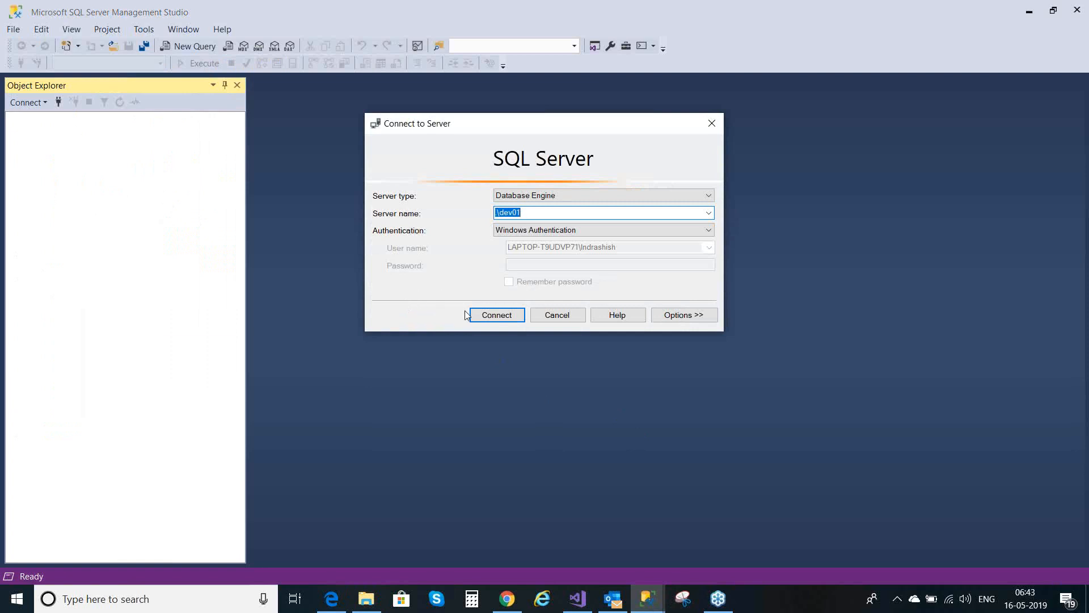
{"action": "left_click", "coordinate": [486, 314]}
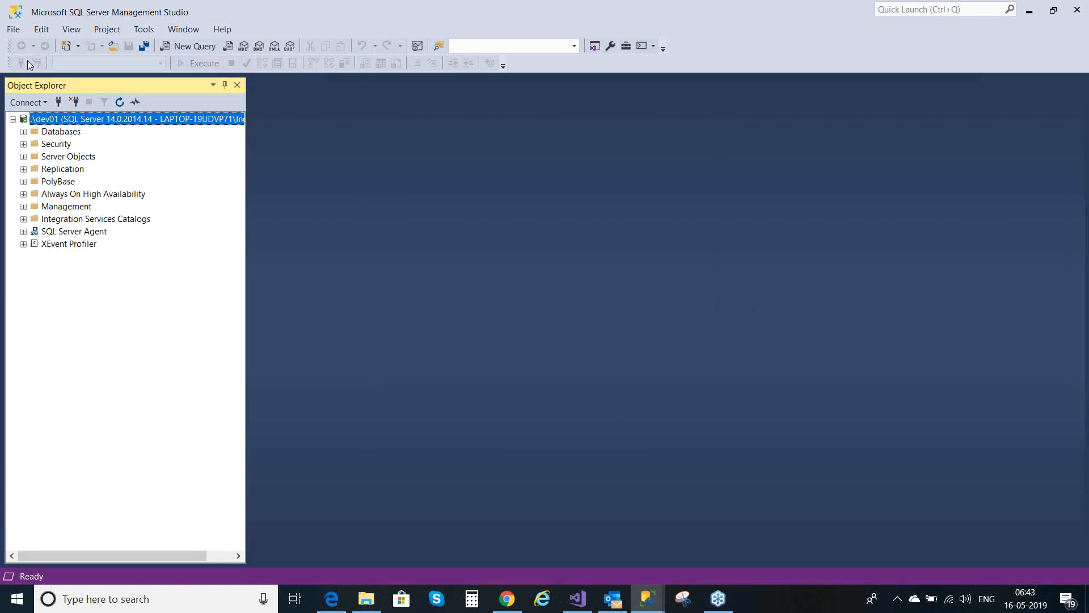
Open a SQL script file in SQL Server Management Studio.
{"action": "left_click", "coordinate": [7, 32]}
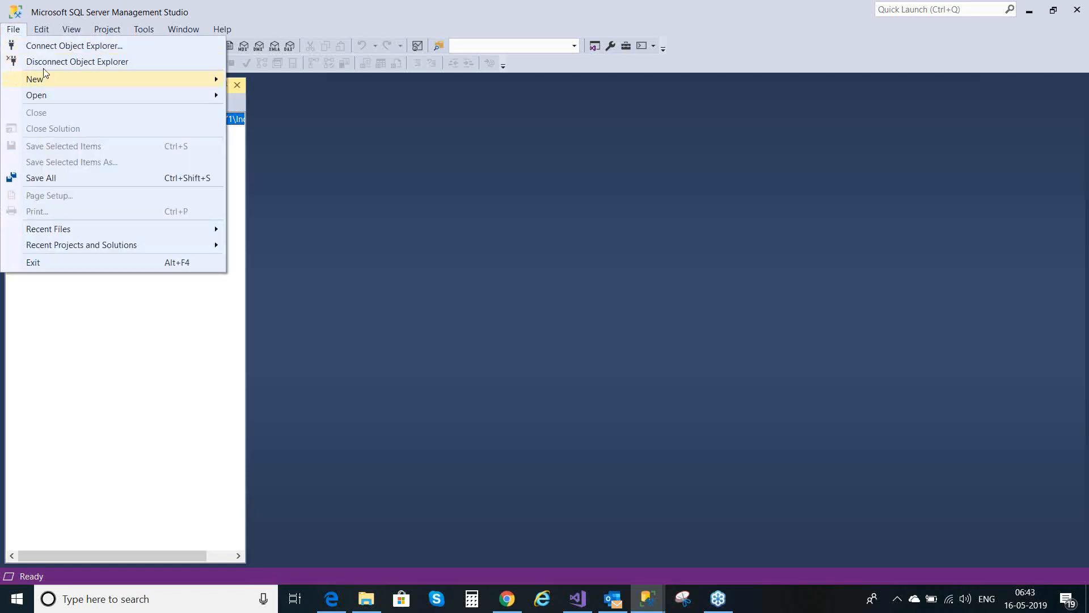
{"action": "mouse_move", "coordinate": [16, 33]}
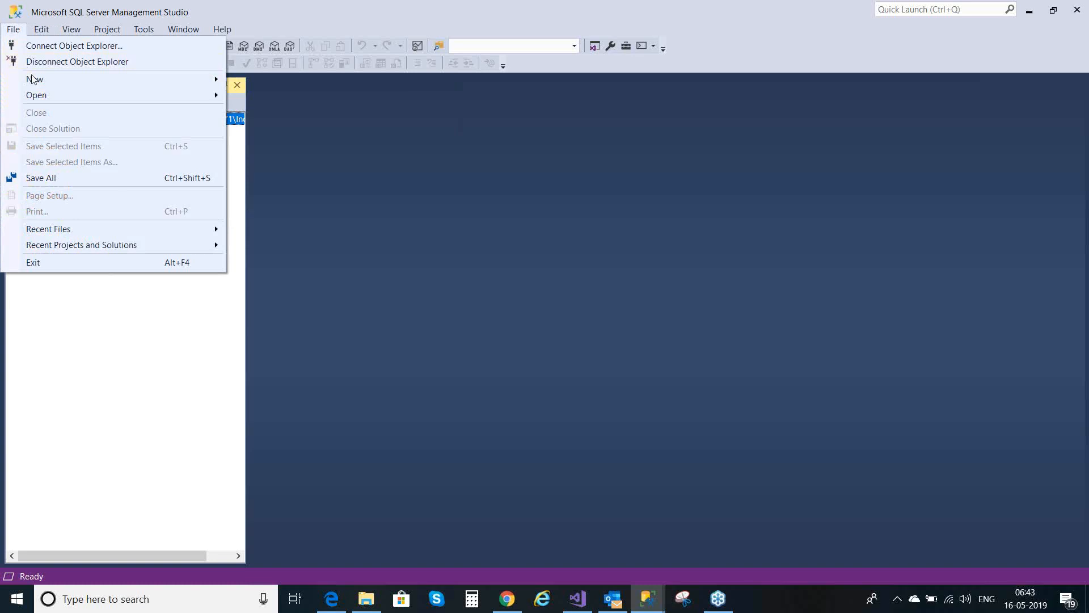
Open the FuzzyLookUpSource SQL script from the Training\SSIS\Material\FuzzyLookupExample folder.
{"action": "mouse_move", "coordinate": [38, 100]}
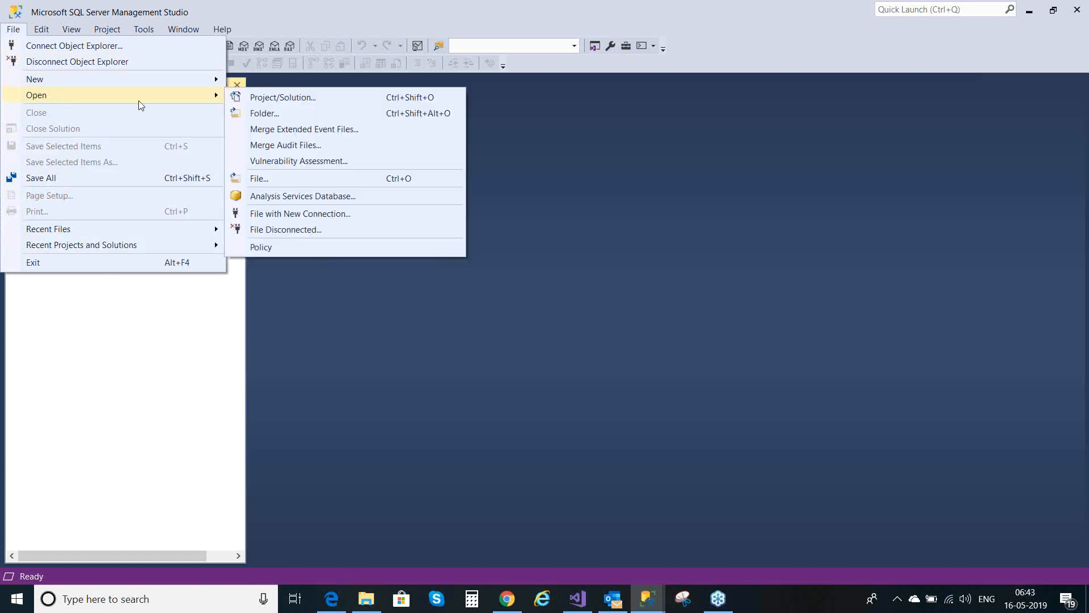
{"action": "left_click", "coordinate": [293, 179]}
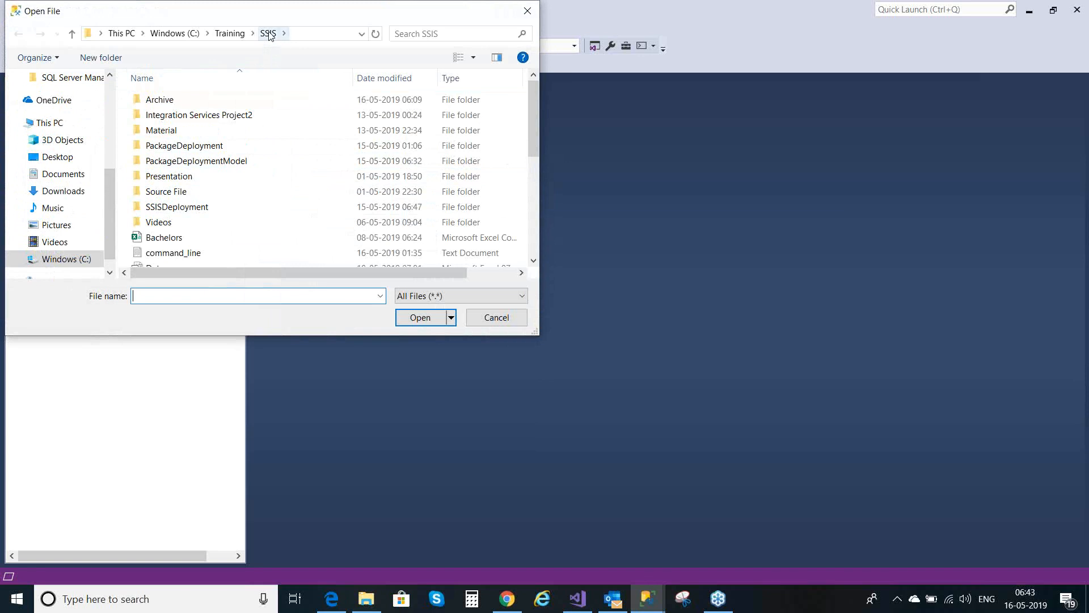
{"action": "left_click", "coordinate": [162, 135]}
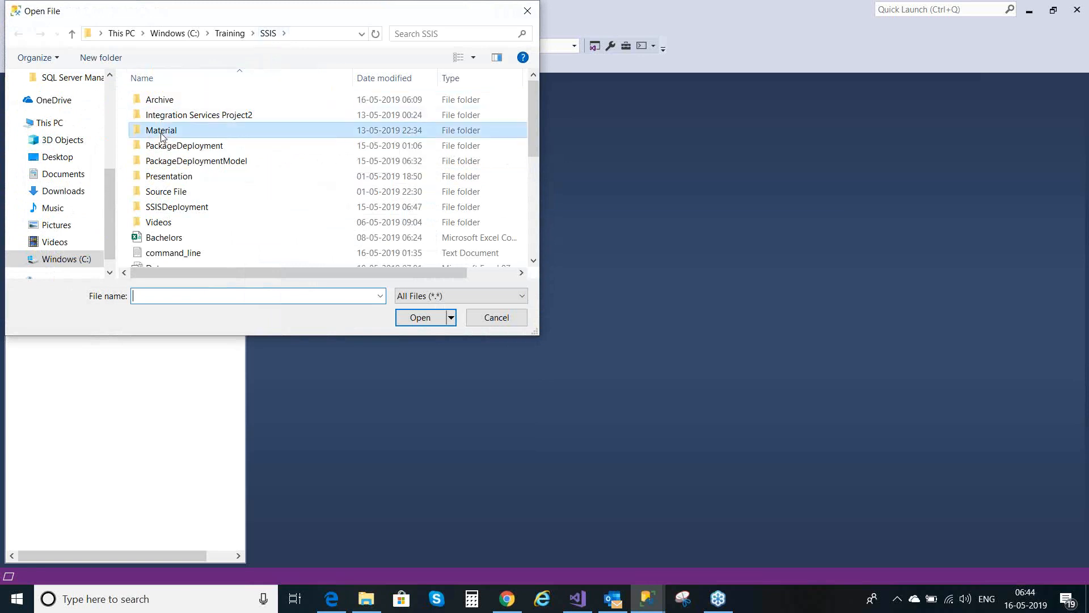
{"action": "double_click", "coordinate": [162, 135]}
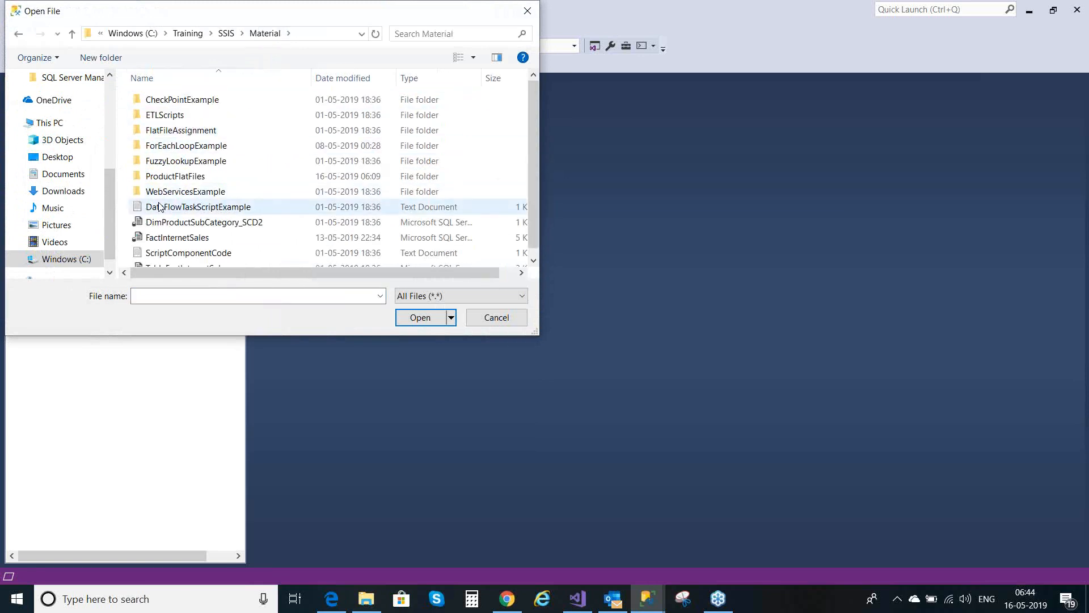
{"action": "double_click", "coordinate": [217, 162]}
{"action": "left_click", "coordinate": [205, 120]}
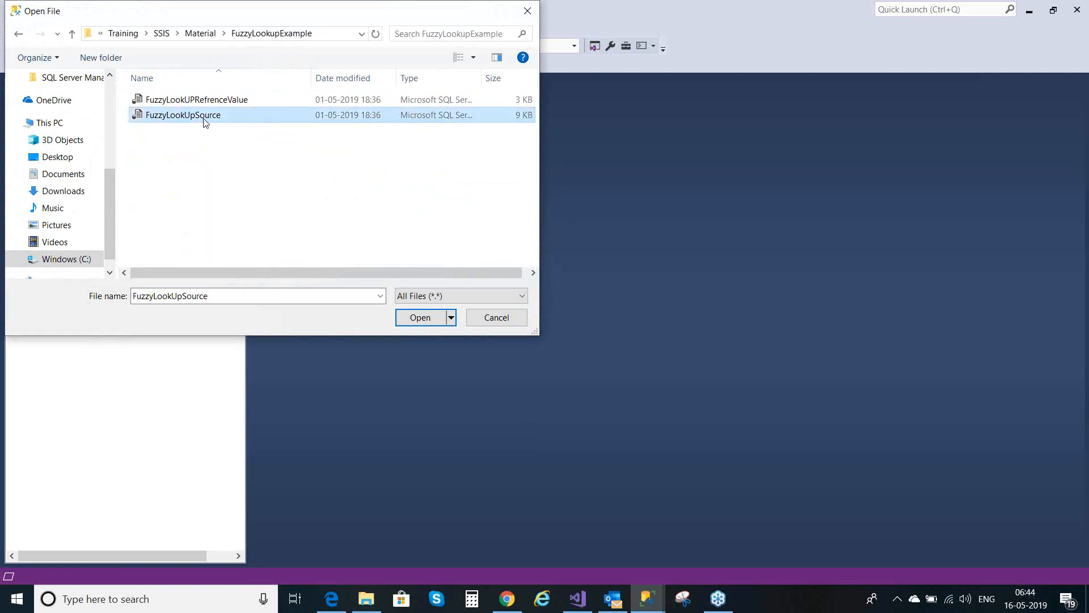
{"action": "left_click", "coordinate": [402, 319]}
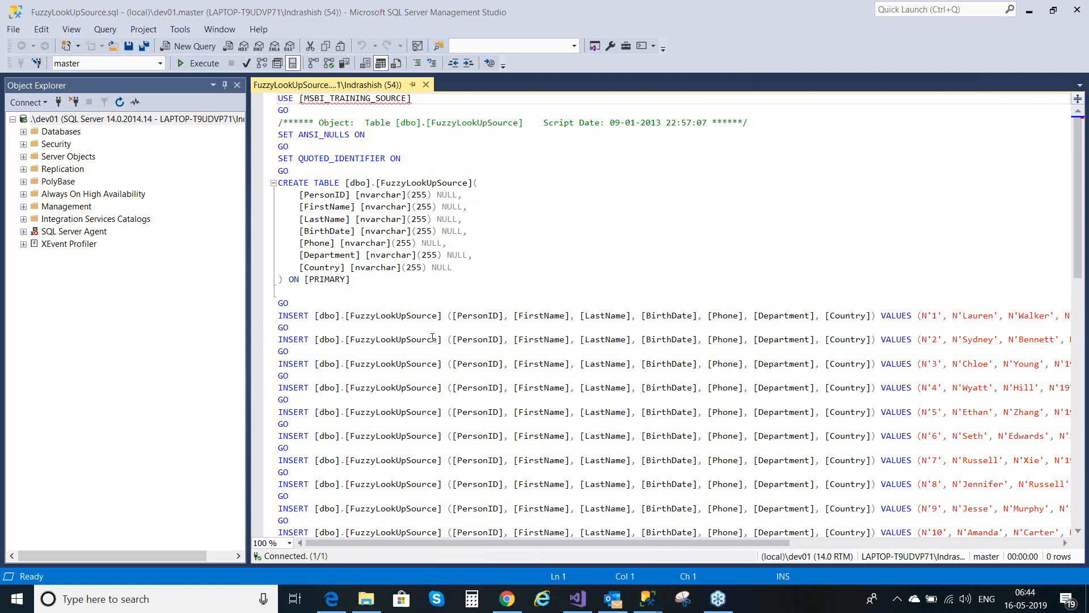
Delete the lines above the CREATE TABLE statement in the FuzzyLookUpSource script, from USE [MSBI_TRAINING_SOURCE] through the GO after SET QUOTED_IDENTIFIER ON.
{"action": "left_click", "coordinate": [274, 104]}
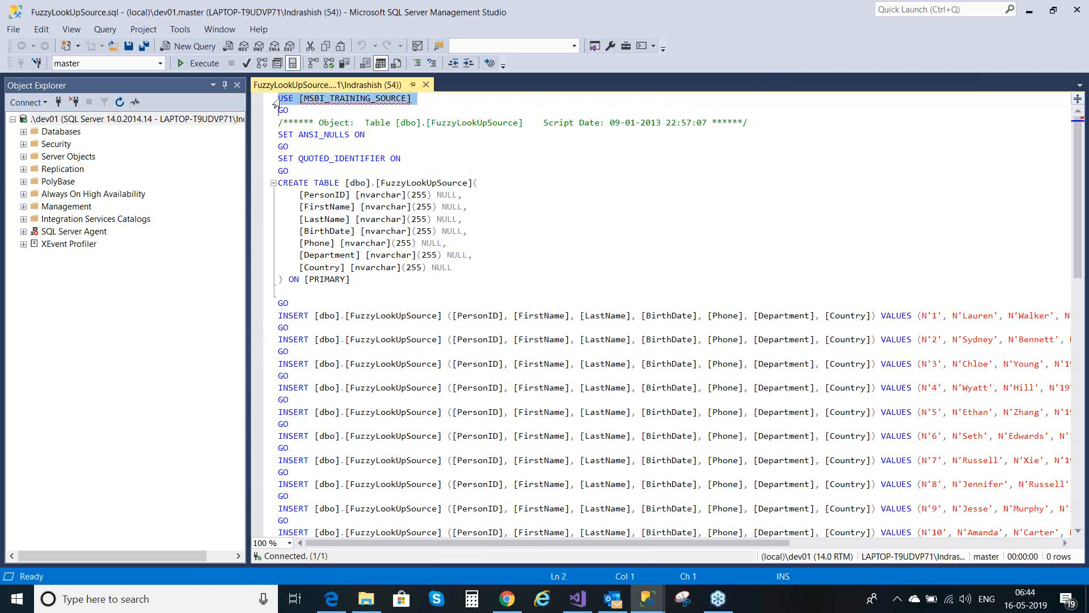
{"action": "left_click", "coordinate": [324, 170], "text": "shift"}
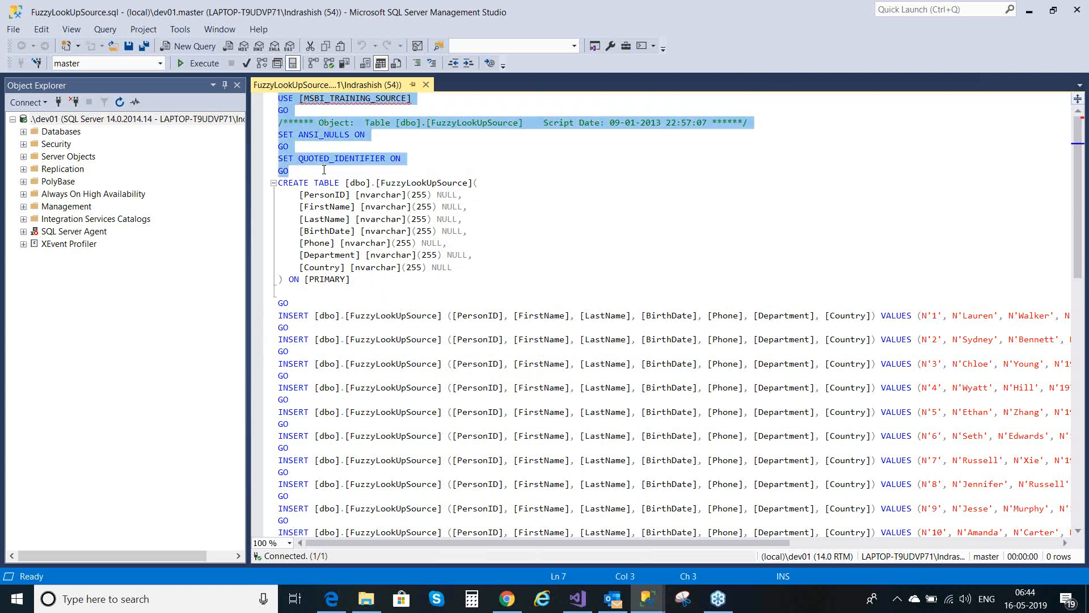
{"action": "key", "text": "Delete"}
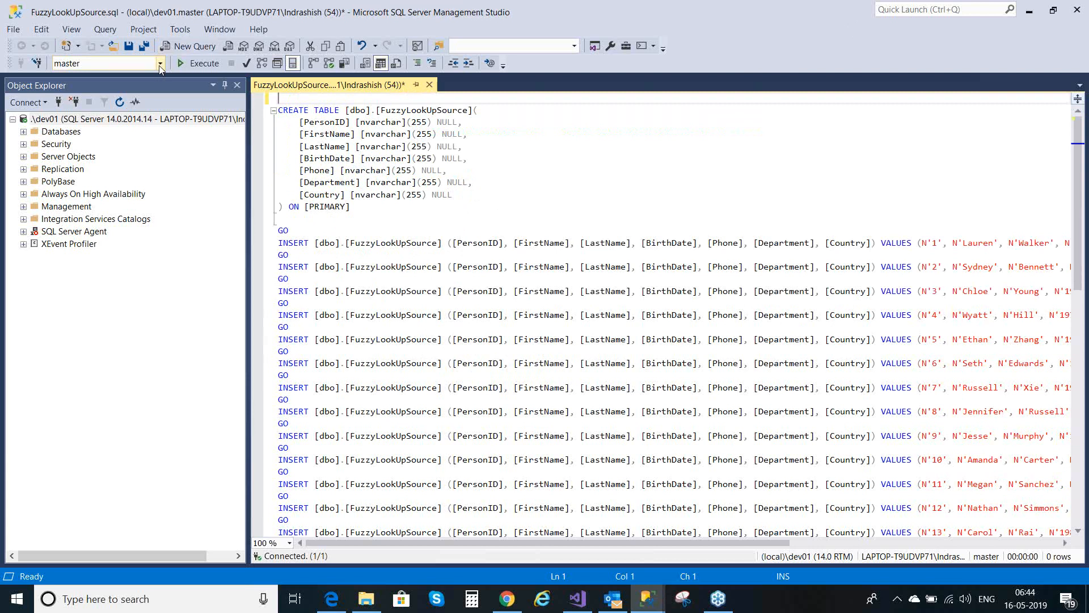
Set TrainingDatabase as the script's target database and execute the FuzzyLookUpSource script.
{"action": "left_click", "coordinate": [159, 63]}
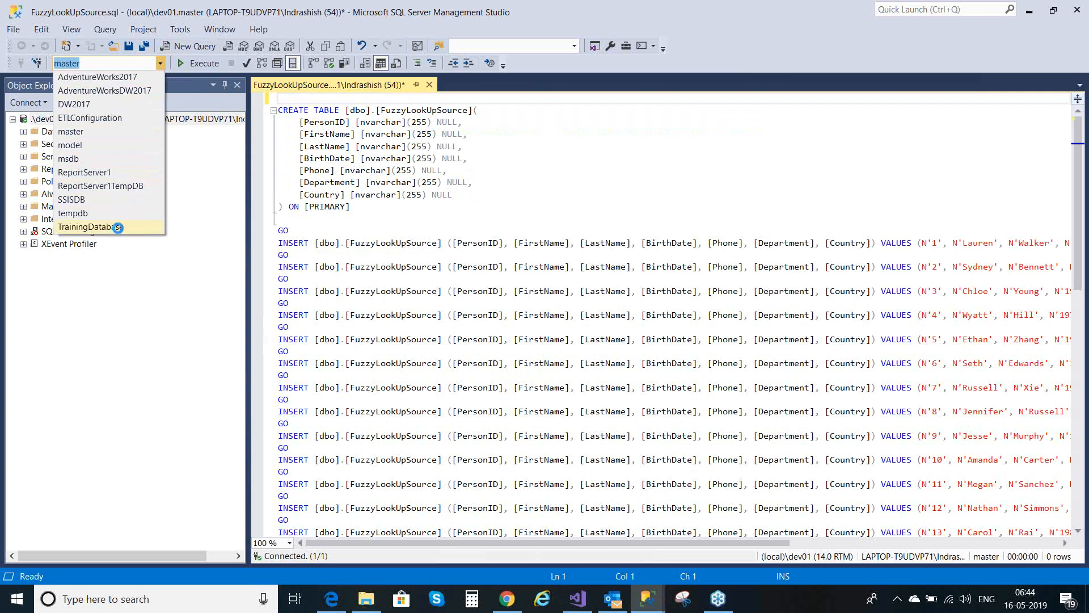
{"action": "left_click", "coordinate": [120, 227]}
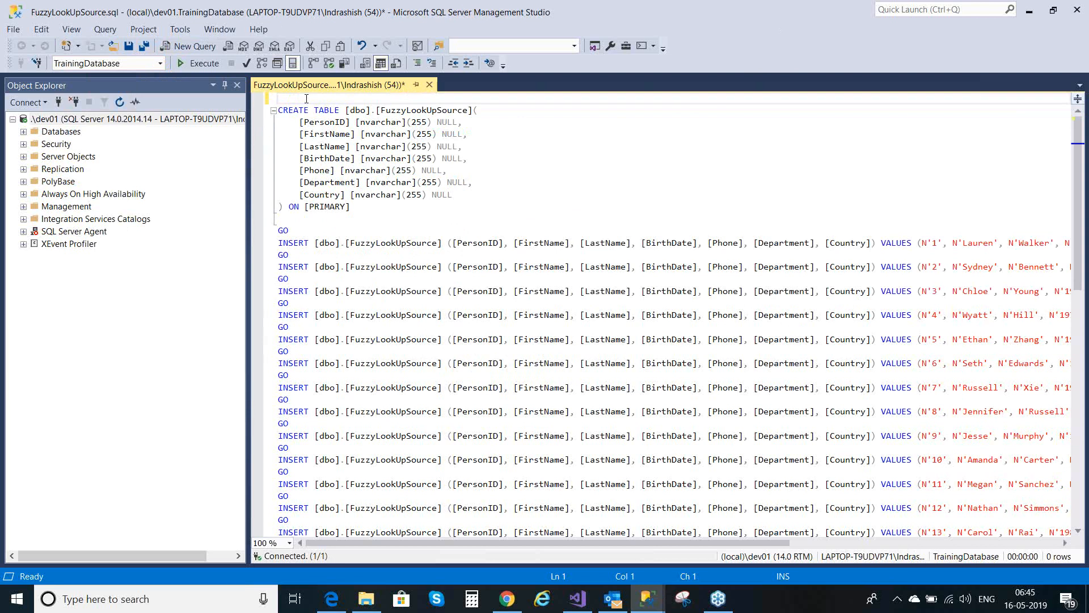
{"action": "key", "text": "F5"}
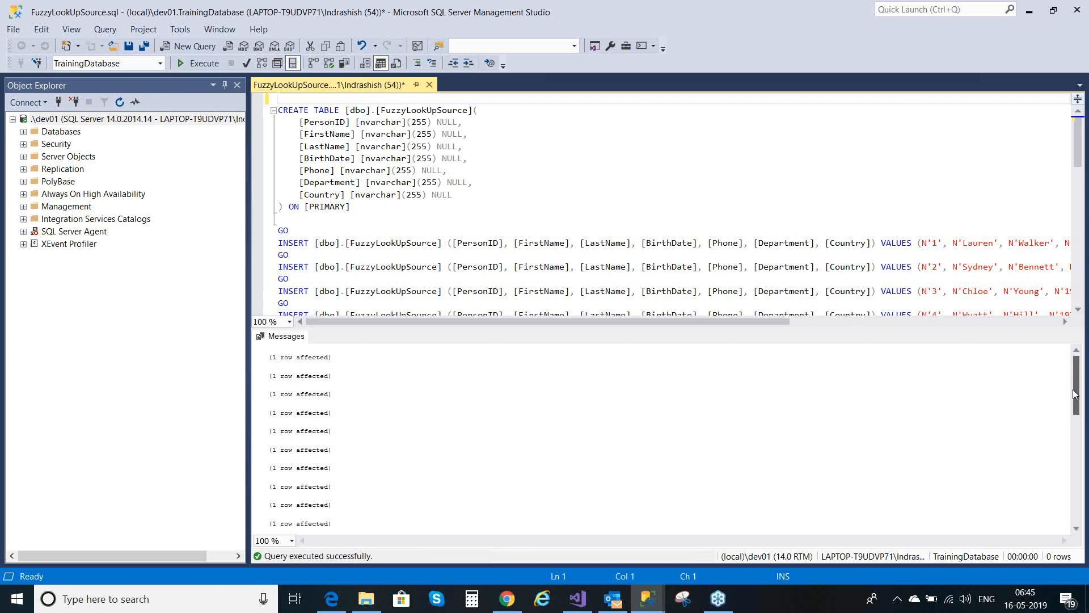
{"action": "mouse_move", "coordinate": [1076, 394]}
{"action": "left_mouse_down"}
{"action": "mouse_move", "coordinate": [1077, 502]}
{"action": "mouse_move", "coordinate": [1070, 389]}
{"action": "left_mouse_up"}
Open the FuzzyLookUPRefrenceValue SQL script from the FuzzyLookupExample folder.
{"action": "left_click", "coordinate": [12, 30]}
{"action": "mouse_move", "coordinate": [40, 103]}
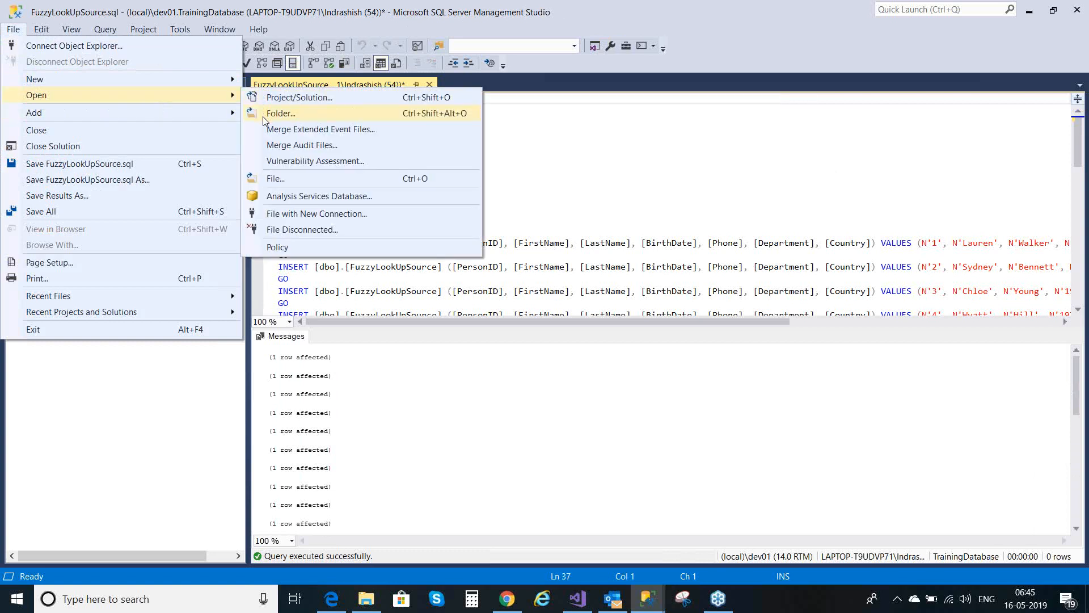
{"action": "left_click", "coordinate": [266, 183]}
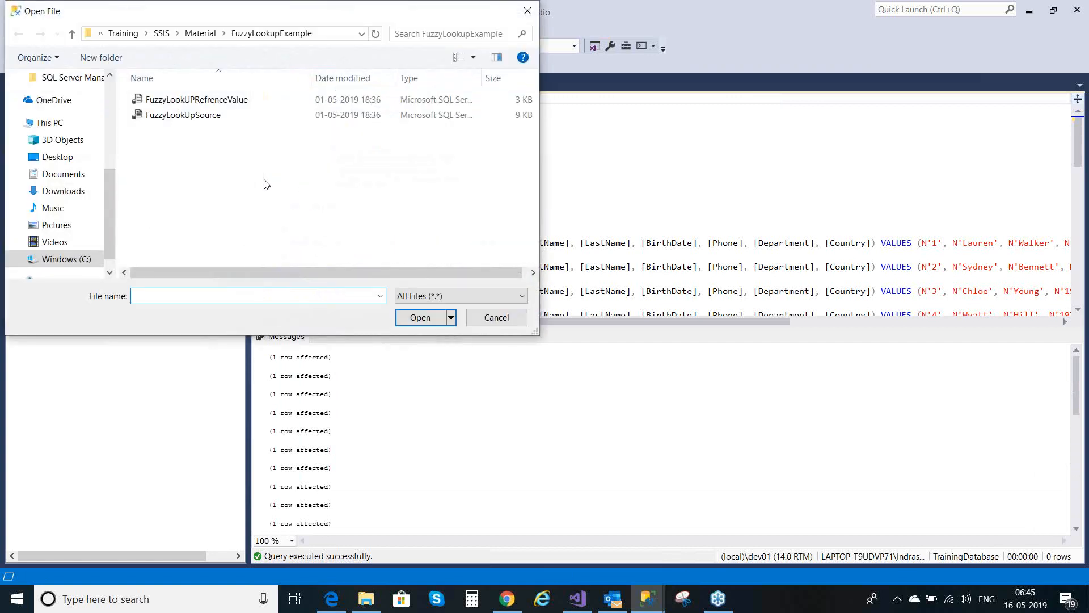
{"action": "left_click", "coordinate": [215, 103]}
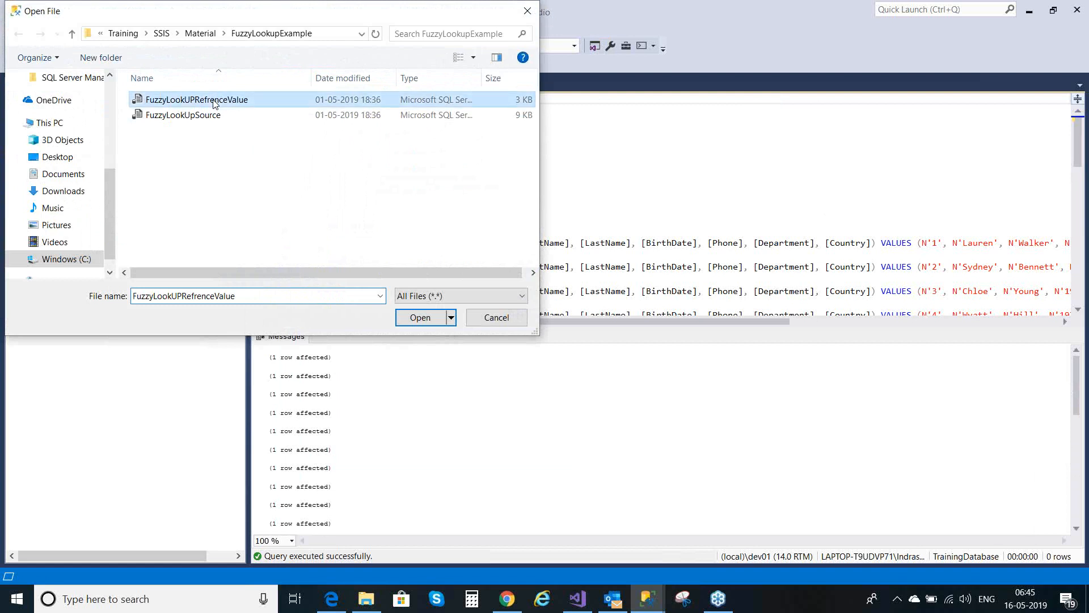
{"action": "left_click", "coordinate": [410, 318]}
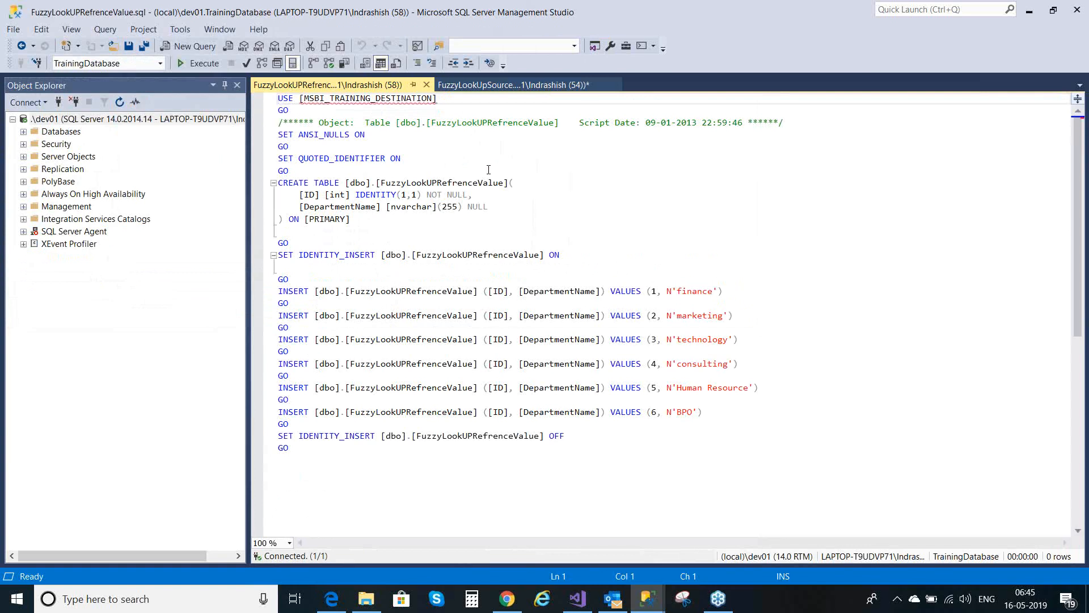
Delete the USE, comment and SET lines above CREATE TABLE in the FuzzyLookUPRefrenceValue script and execute it against TrainingDatabase.
{"action": "left_click", "coordinate": [792, 122], "text": "shift"}
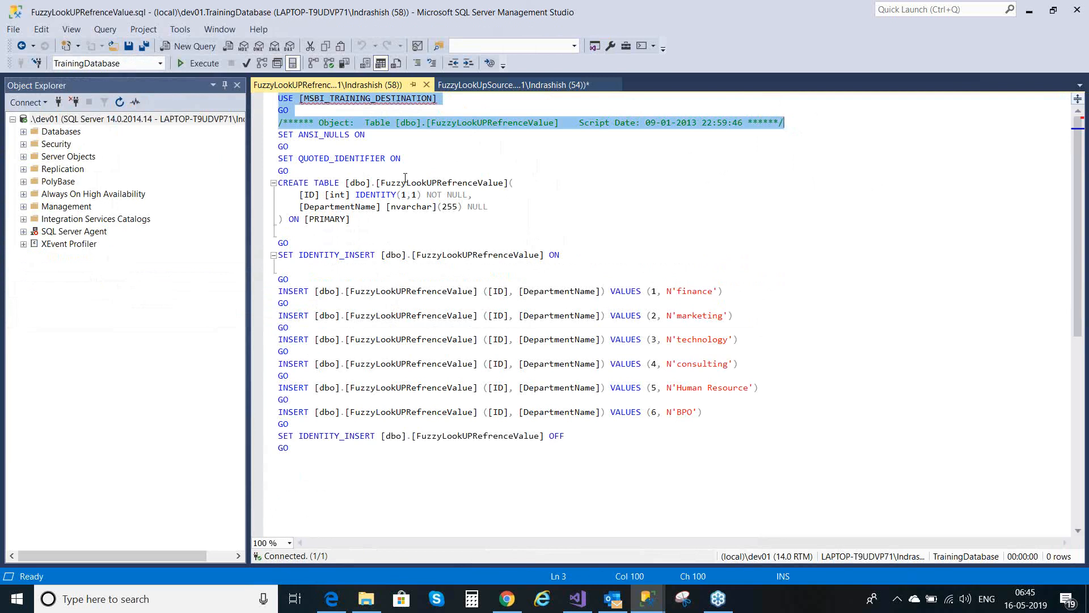
{"action": "left_click", "coordinate": [309, 169], "text": "shift"}
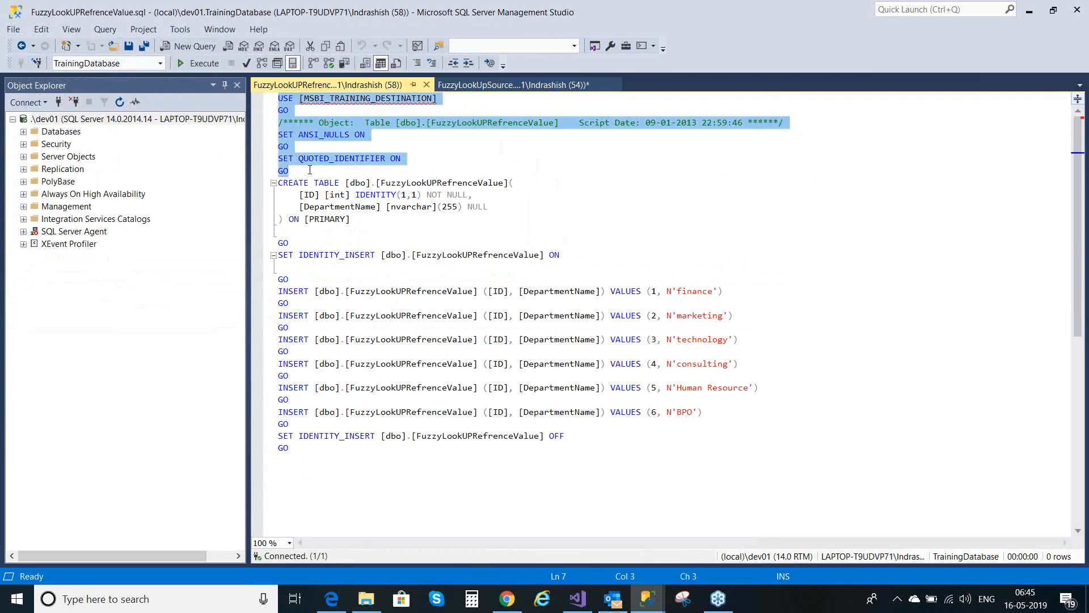
{"action": "key", "text": "Delete"}
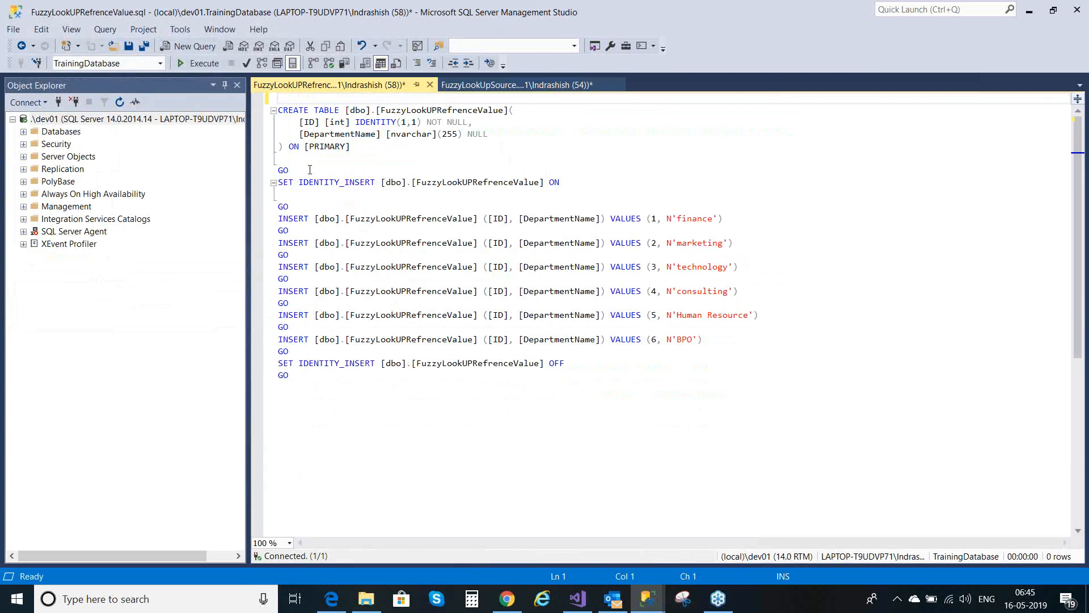
{"action": "key", "text": "F5"}
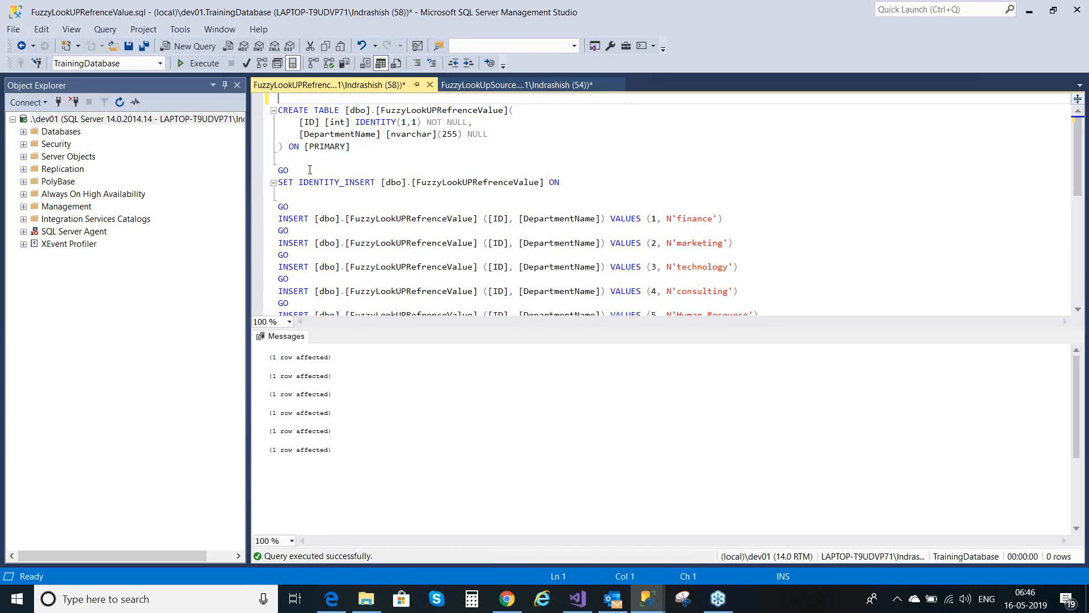
Disconnect the server in Object Explorer and reconnect to the .\dev01 Database Engine with Windows Authentication.
{"action": "right_click", "coordinate": [124, 120]}
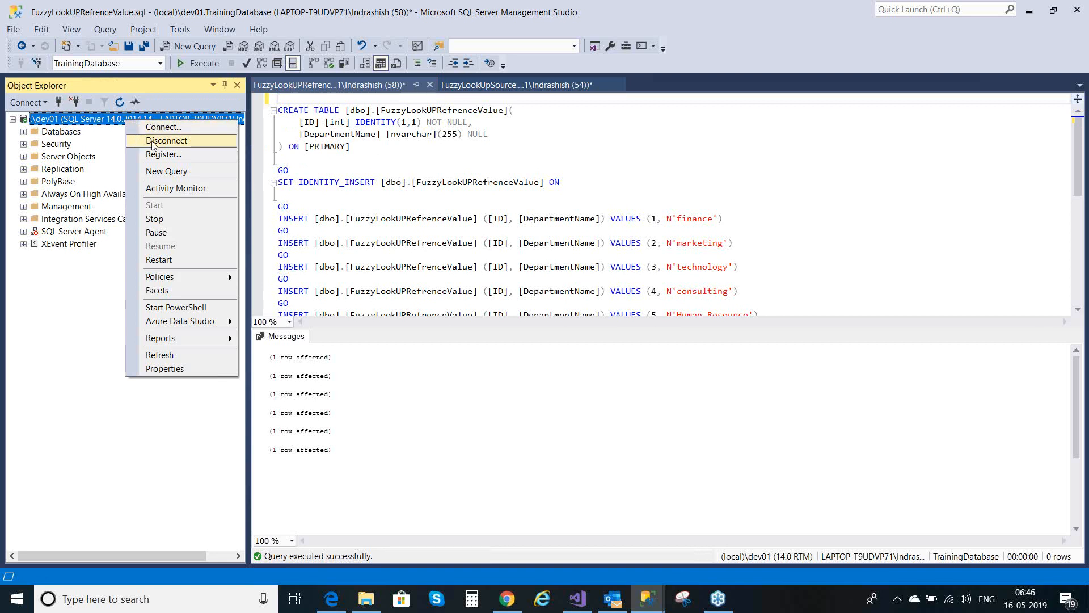
{"action": "left_click", "coordinate": [152, 143]}
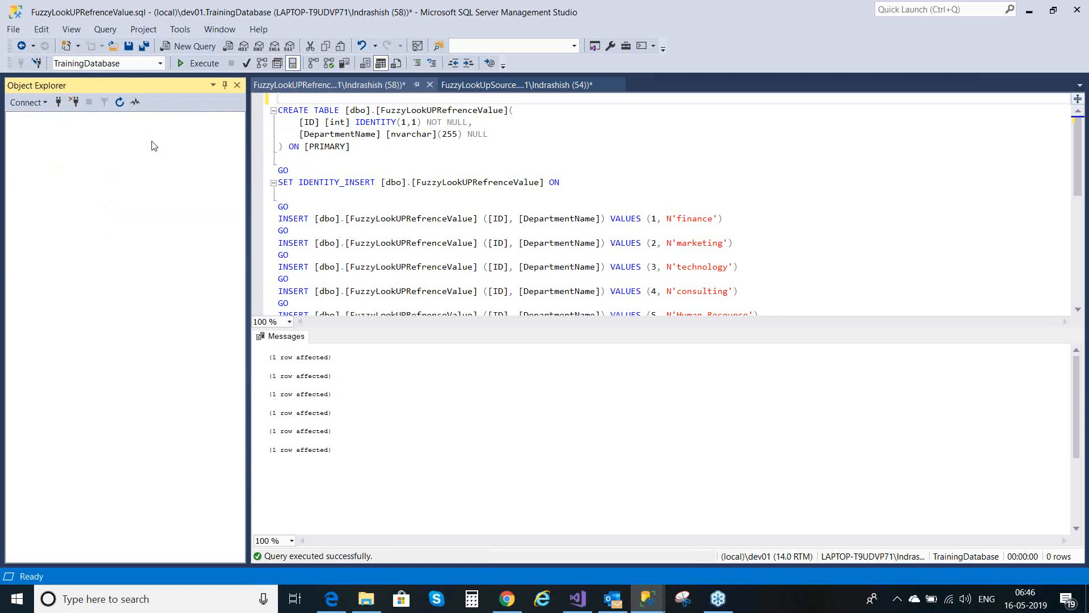
{"action": "left_click", "coordinate": [40, 108]}
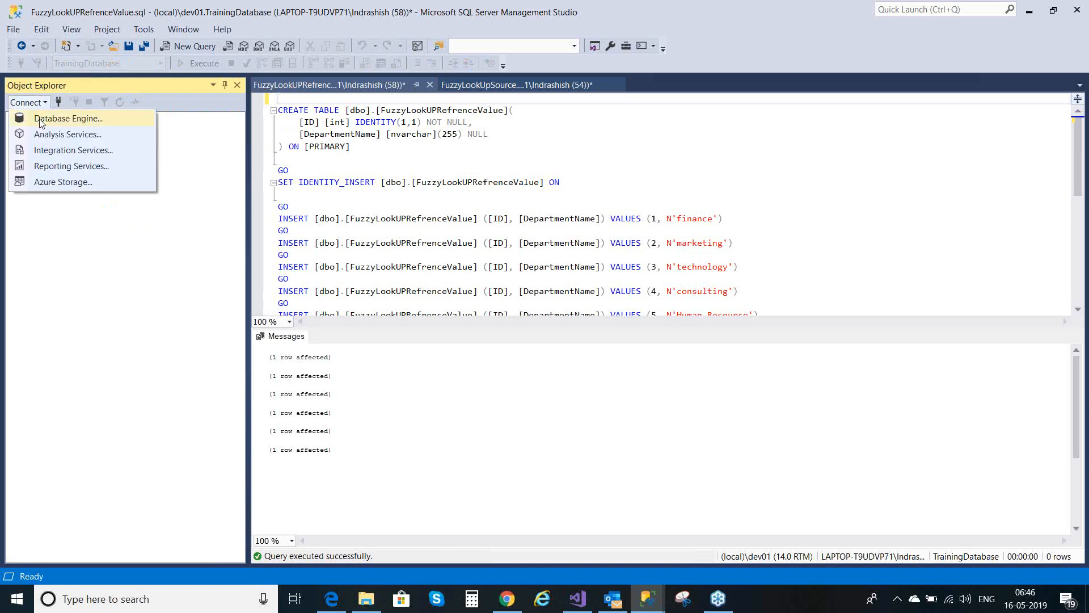
{"action": "left_click", "coordinate": [42, 121]}
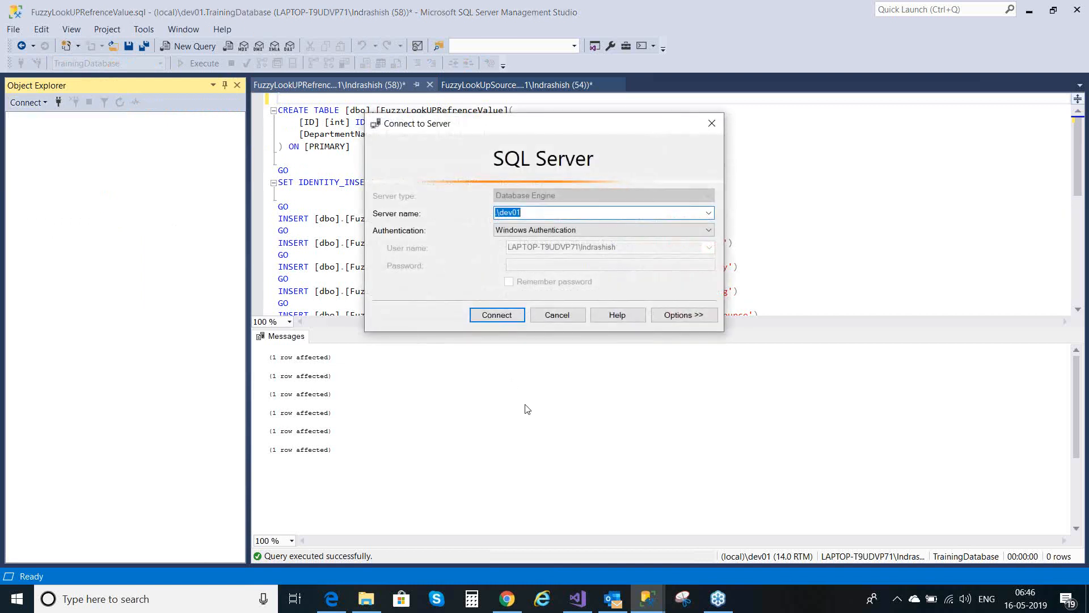
{"action": "left_click", "coordinate": [496, 315]}
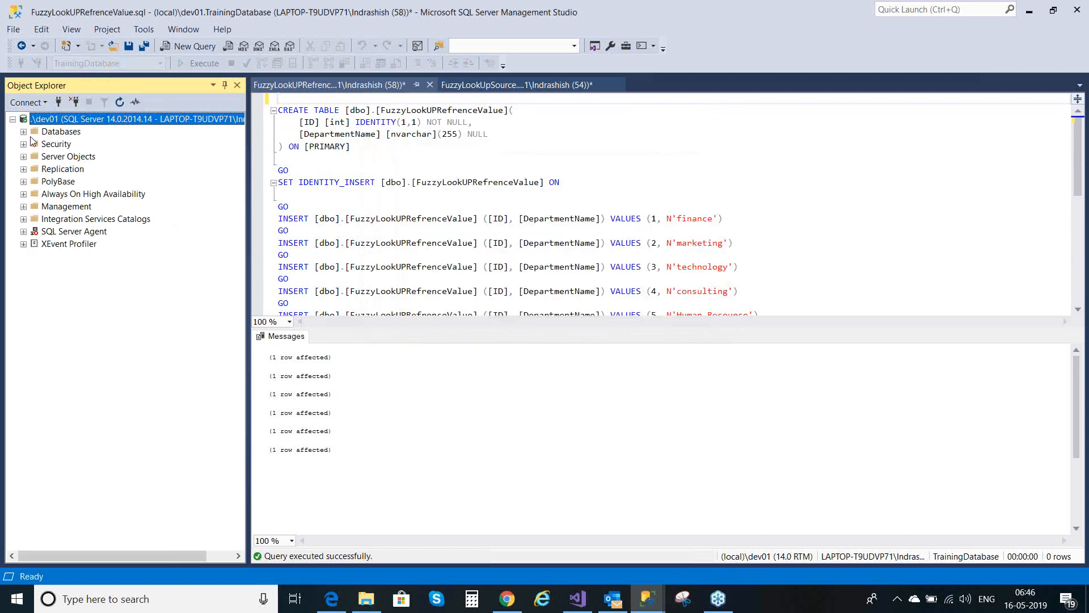
Expand the tables of TrainingDatabase and locate dbo.FuzzyLookUpSource and dbo.FuzzyLookUPRefrenceValue.
{"action": "left_click", "coordinate": [23, 131]}
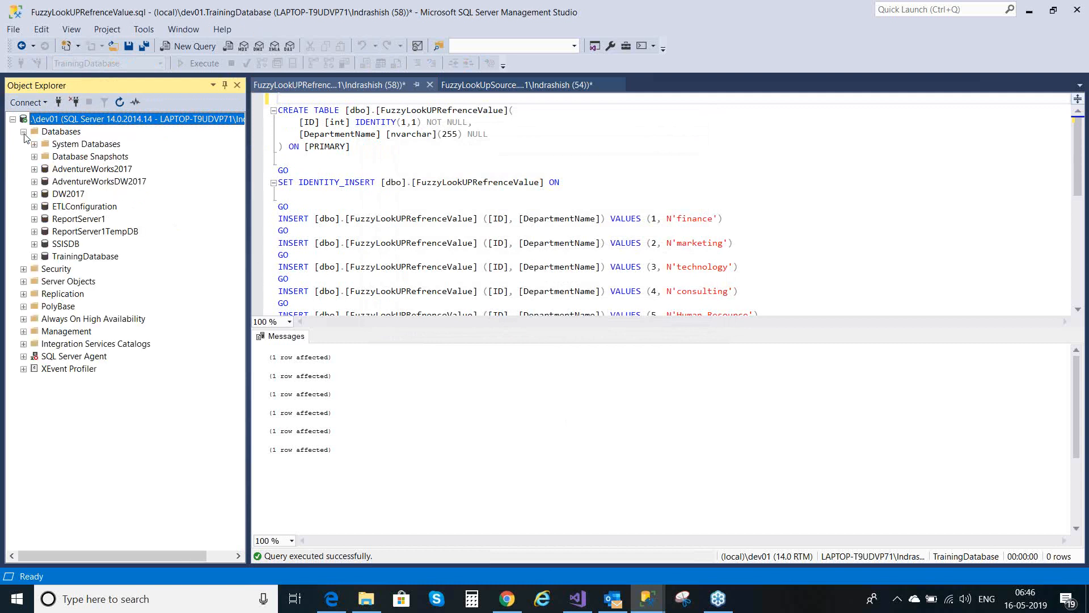
{"action": "left_click", "coordinate": [34, 257]}
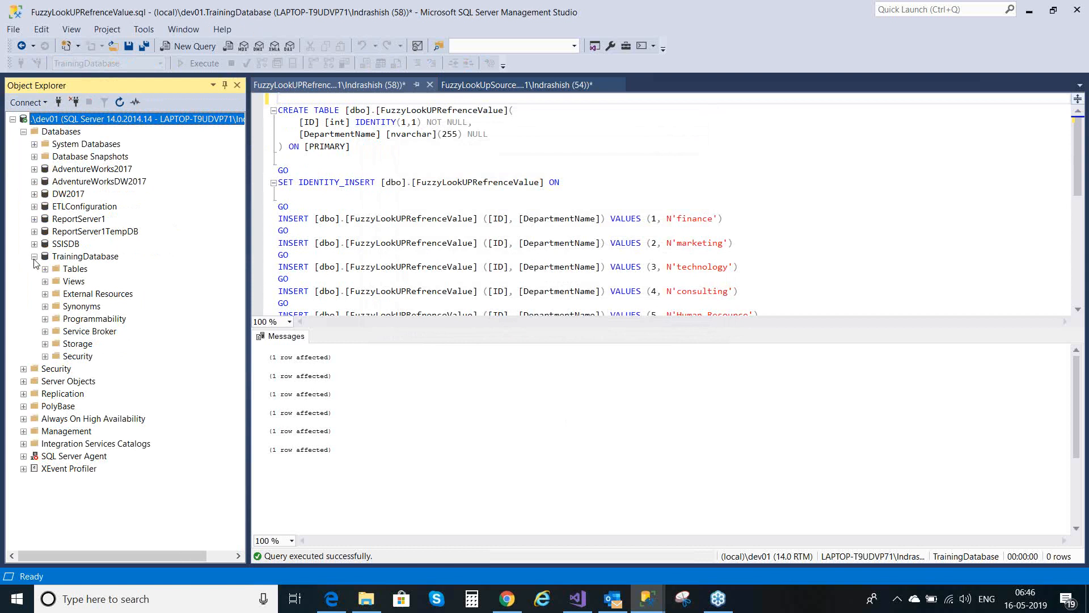
{"action": "left_click", "coordinate": [45, 269]}
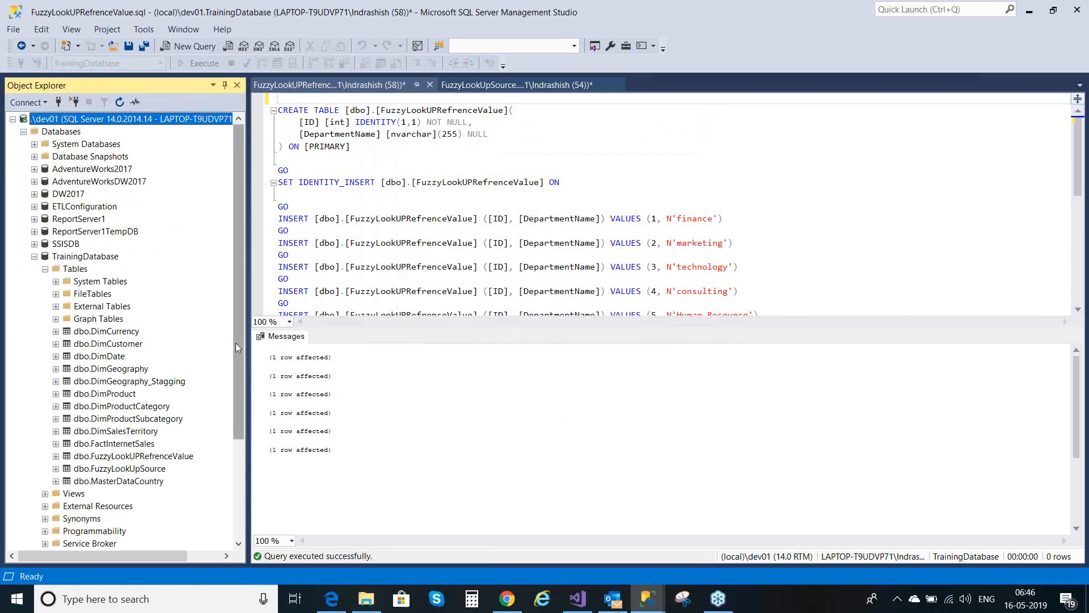
{"action": "left_click_drag", "start_coordinate": [236, 342], "coordinate": [238, 393]}
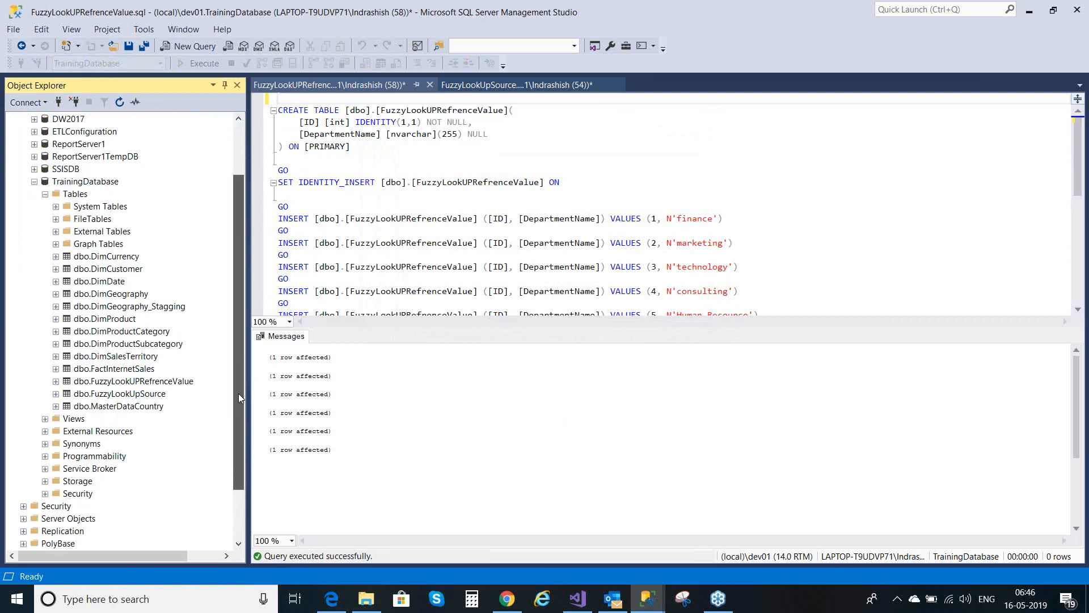
{"action": "left_click", "coordinate": [138, 394]}
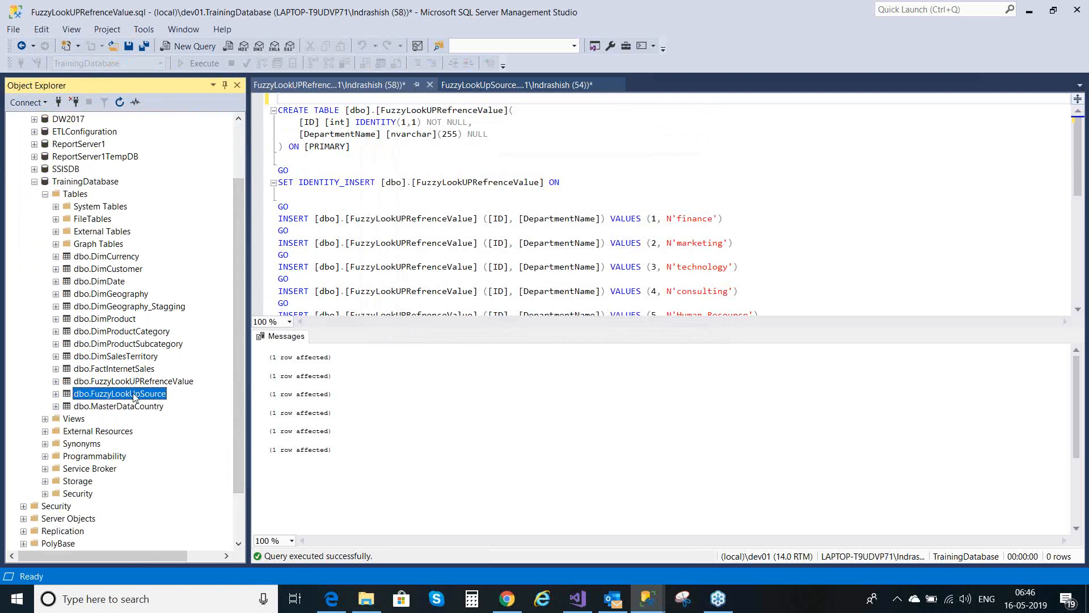
{"action": "left_click", "coordinate": [143, 382]}
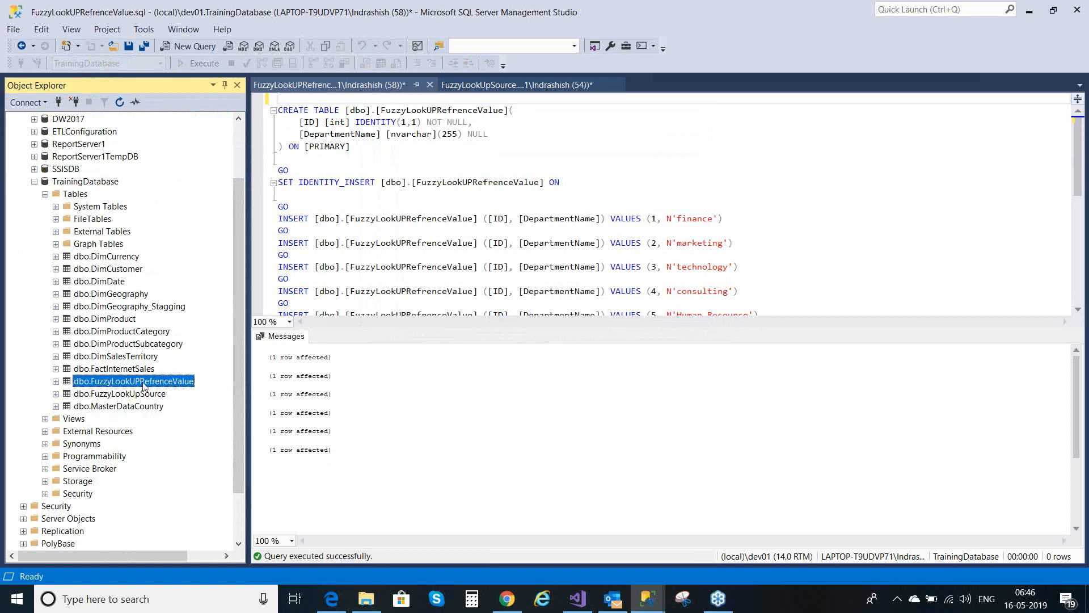
Query the top 1000 rows of dbo.FuzzyLookUpSource and examine the Department values in the results.
{"action": "left_click", "coordinate": [143, 395]}
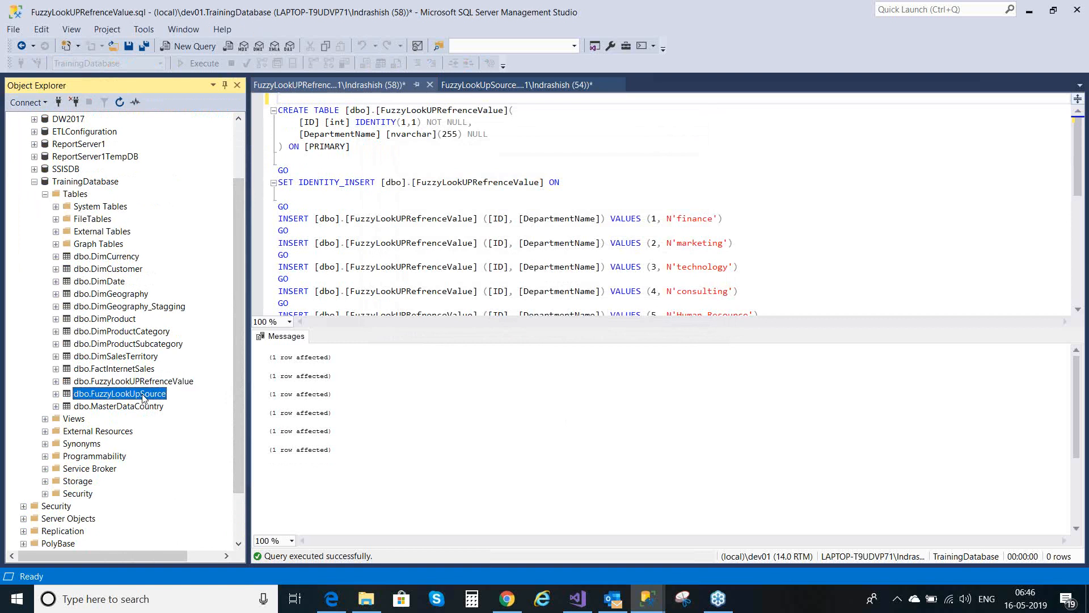
{"action": "right_click", "coordinate": [143, 395]}
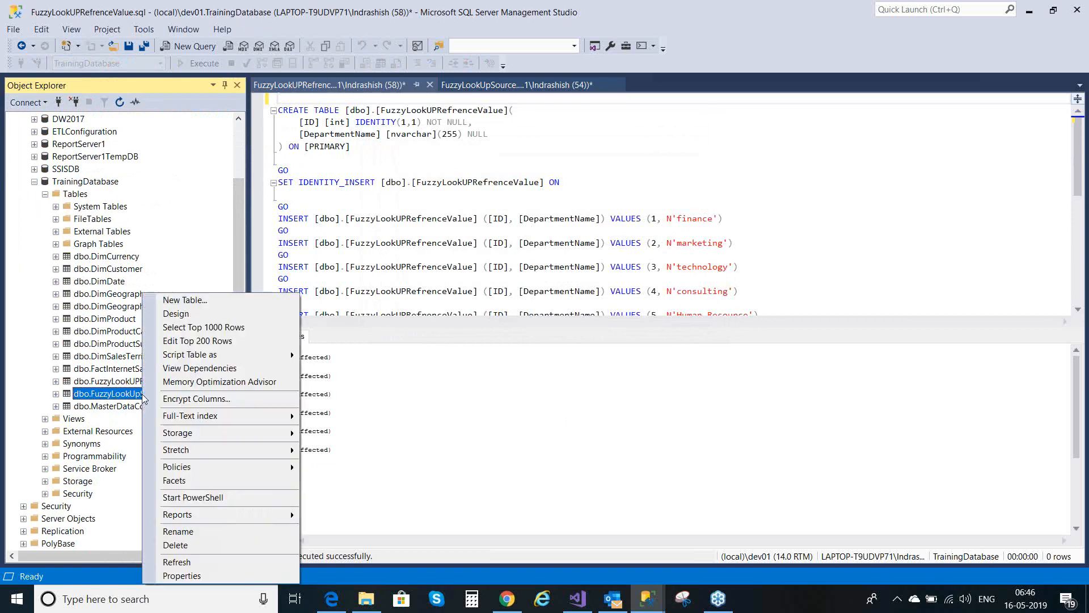
{"action": "left_click", "coordinate": [212, 328]}
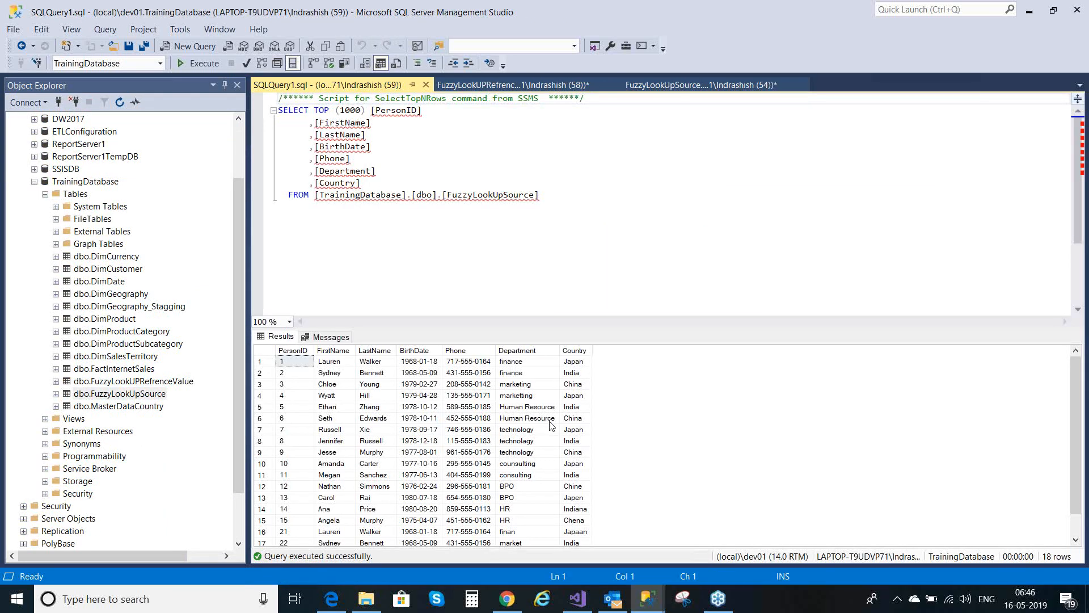
{"action": "left_click", "coordinate": [514, 382]}
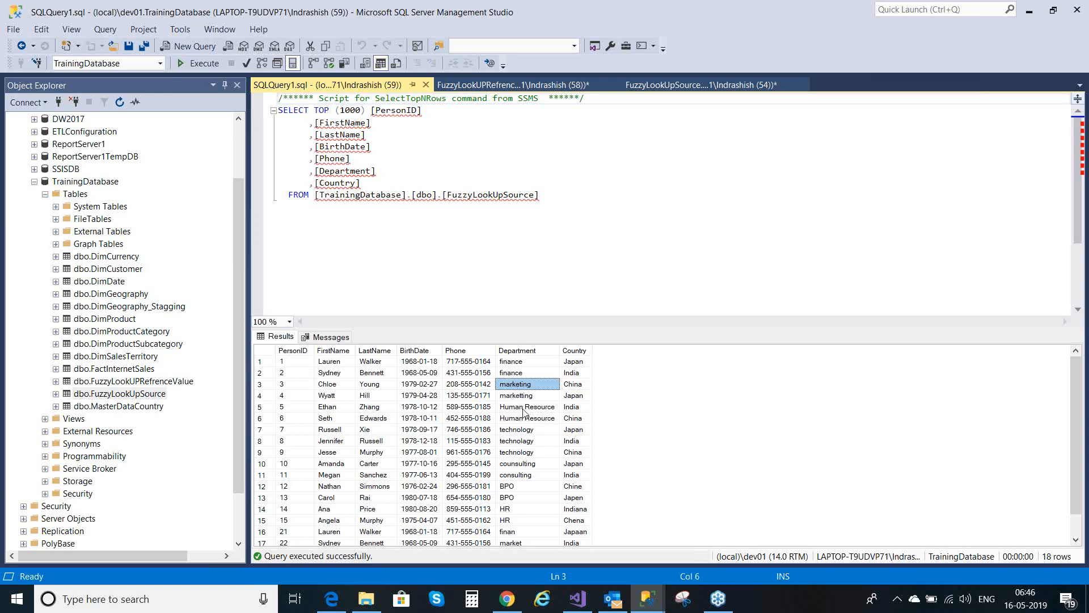
Examine the spelling variations in the Department column down to the last rows of the FuzzyLookUpSource results.
{"action": "left_click", "coordinate": [523, 396]}
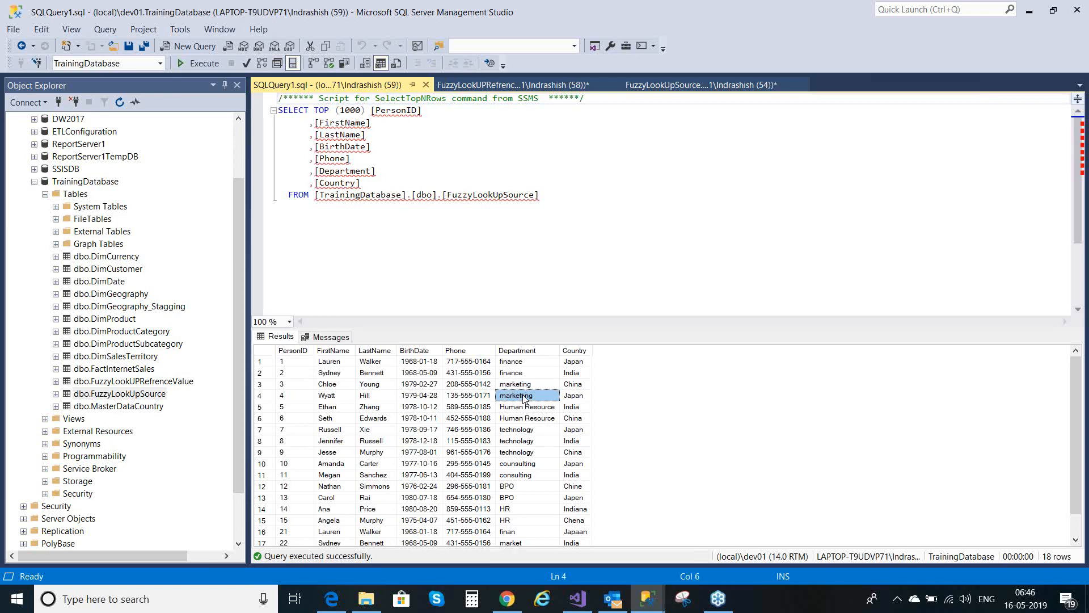
{"action": "left_click", "coordinate": [527, 443]}
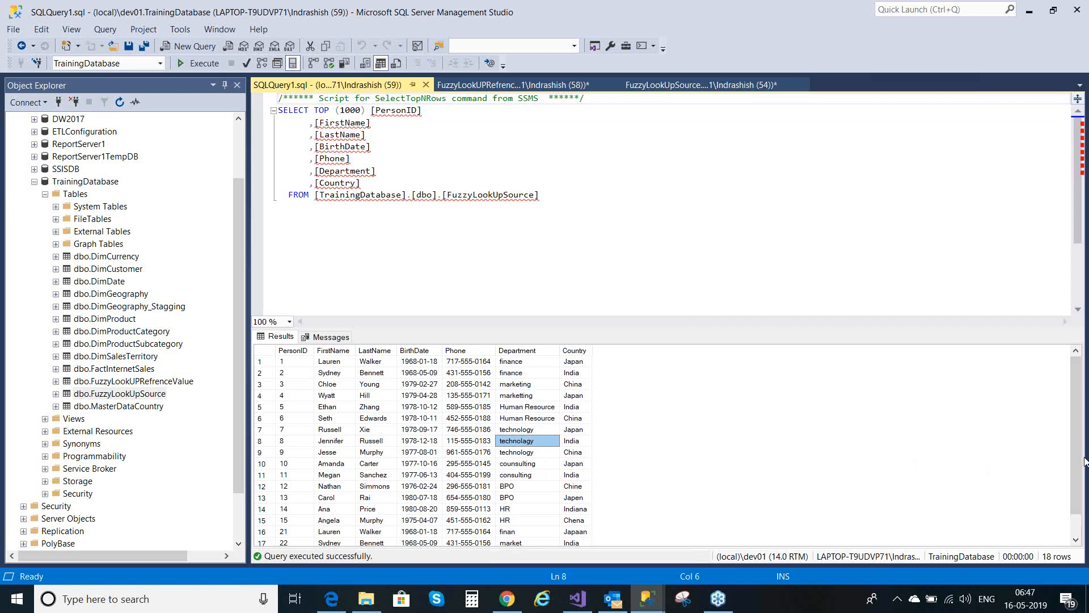
{"action": "left_click_drag", "start_coordinate": [1076, 443], "coordinate": [1075, 463]}
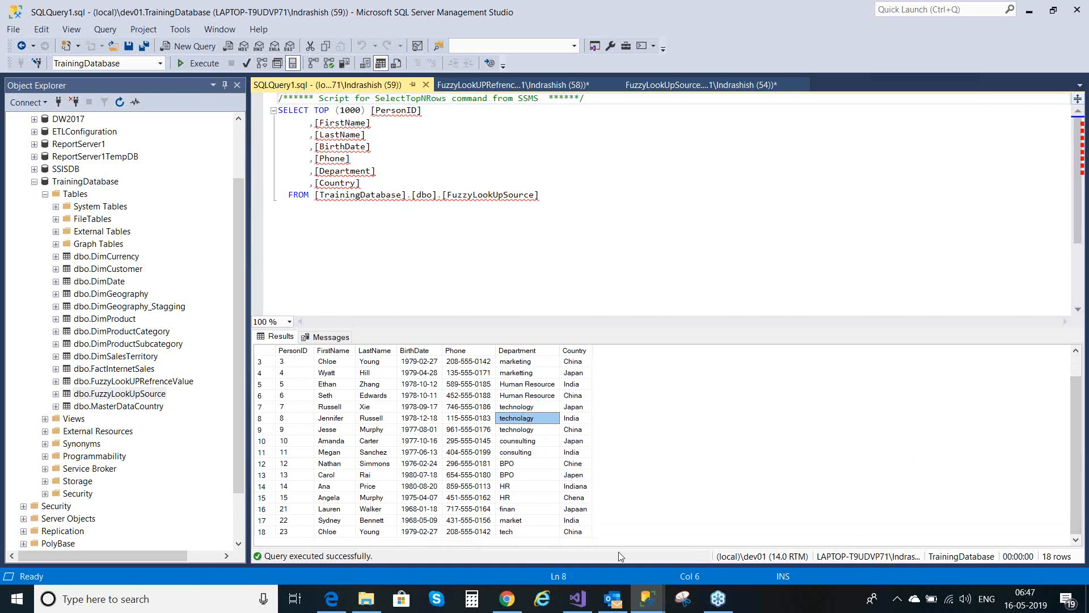
{"action": "left_click", "coordinate": [512, 509]}
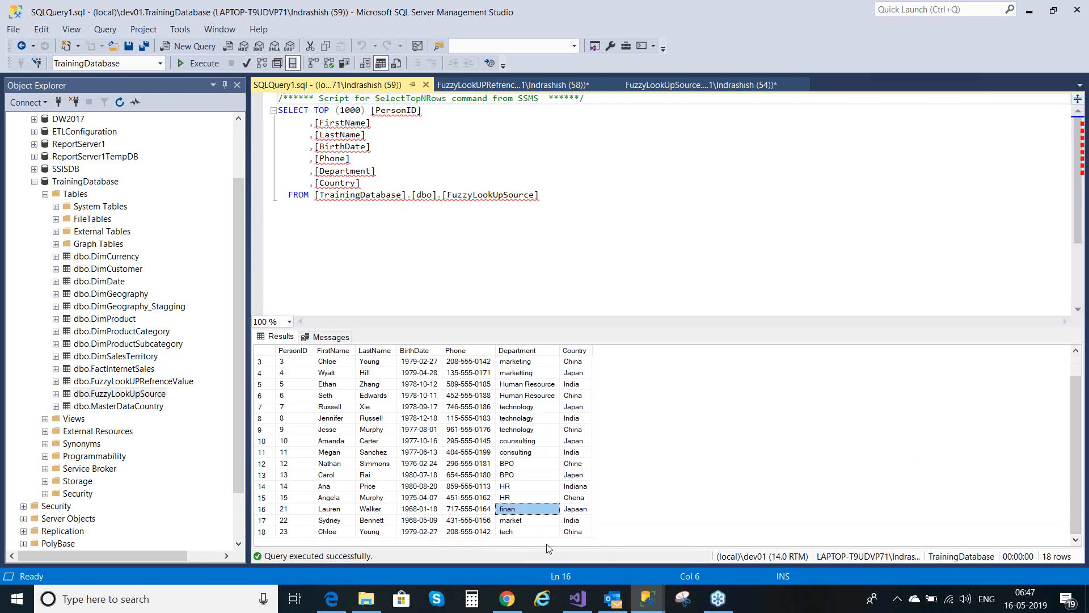
Query the top 1000 rows of dbo.FuzzyLookUPRefrenceValue, examine the DepartmentName values, and close that query.
{"action": "right_click", "coordinate": [167, 383]}
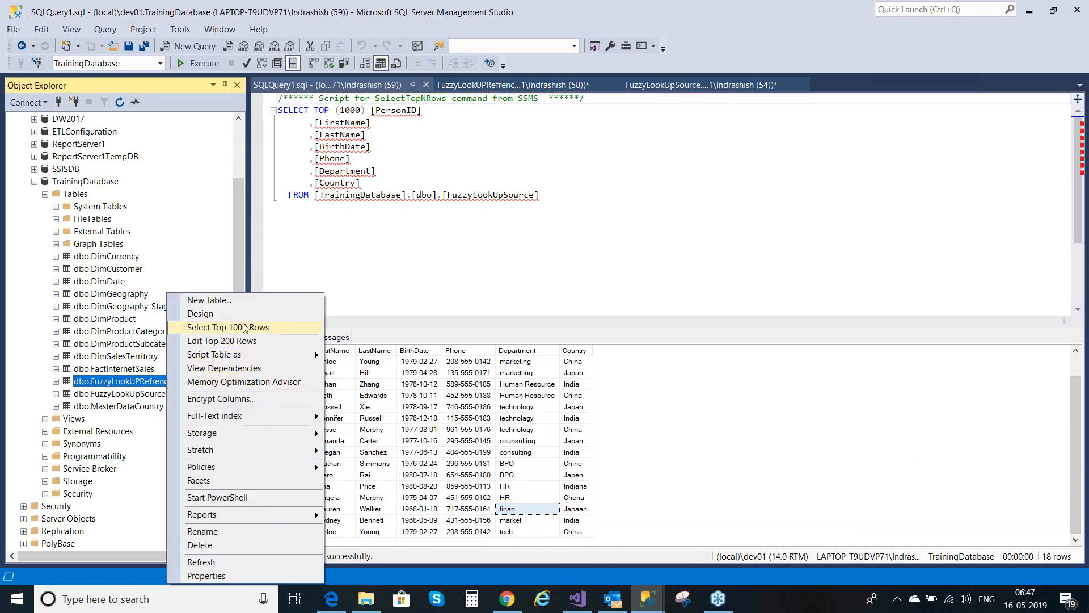
{"action": "left_click", "coordinate": [245, 327]}
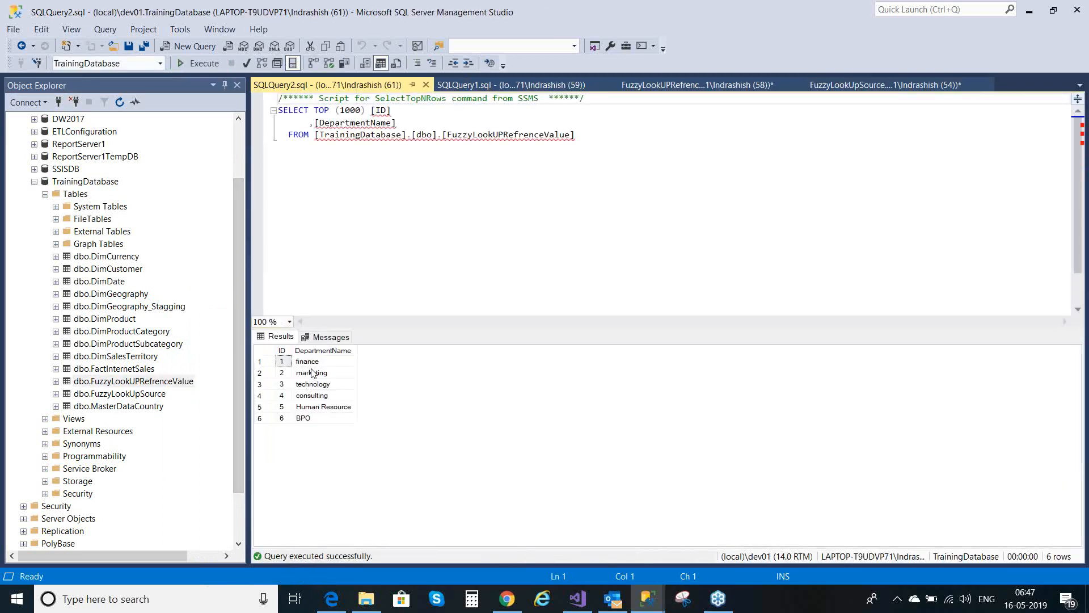
{"action": "left_click", "coordinate": [314, 363]}
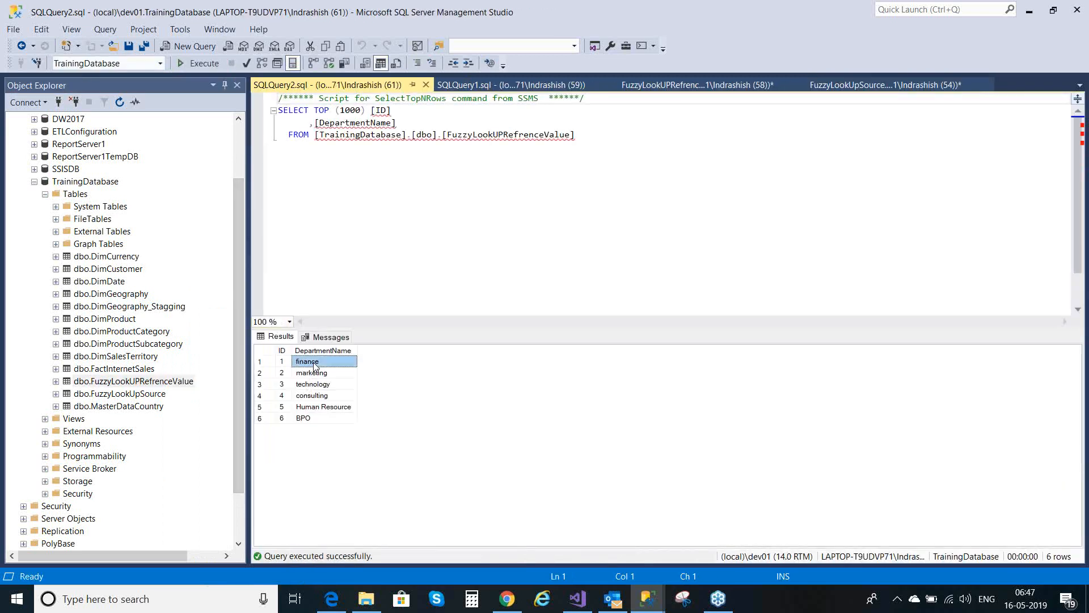
{"action": "left_click", "coordinate": [322, 408]}
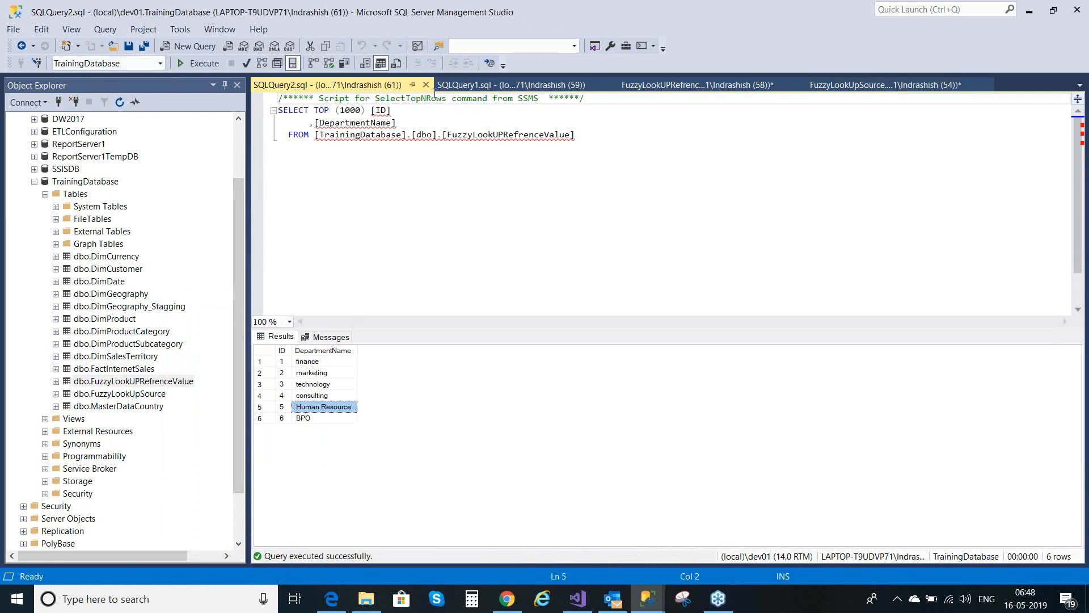
{"action": "left_click", "coordinate": [426, 85]}
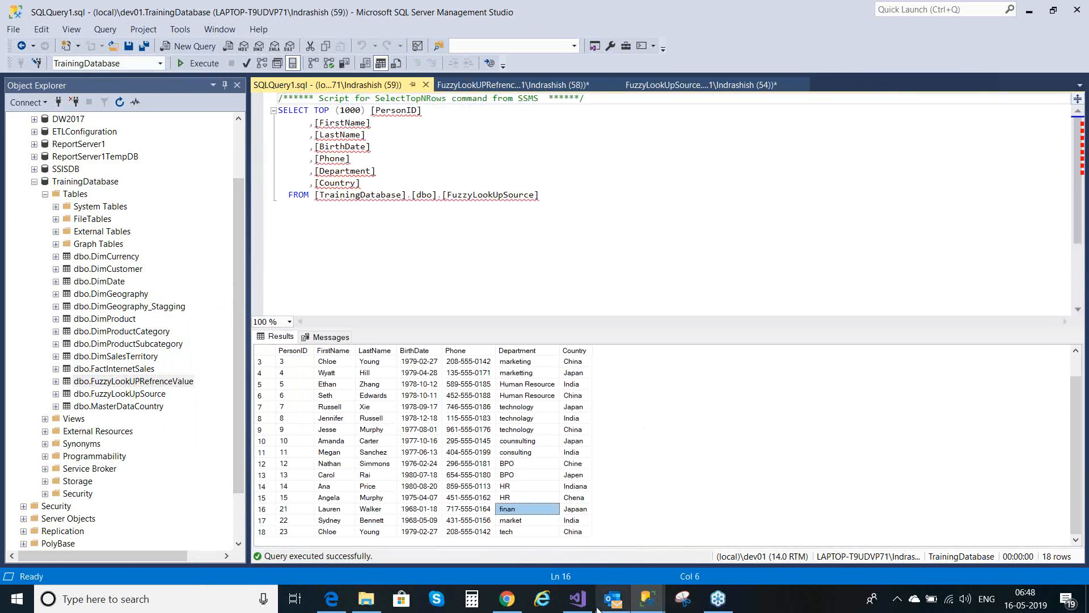
Switch to the Integration Services project in Visual Studio and open the Data Flow Task of FuzzyLookup.dtsx.
{"action": "left_click", "coordinate": [579, 599]}
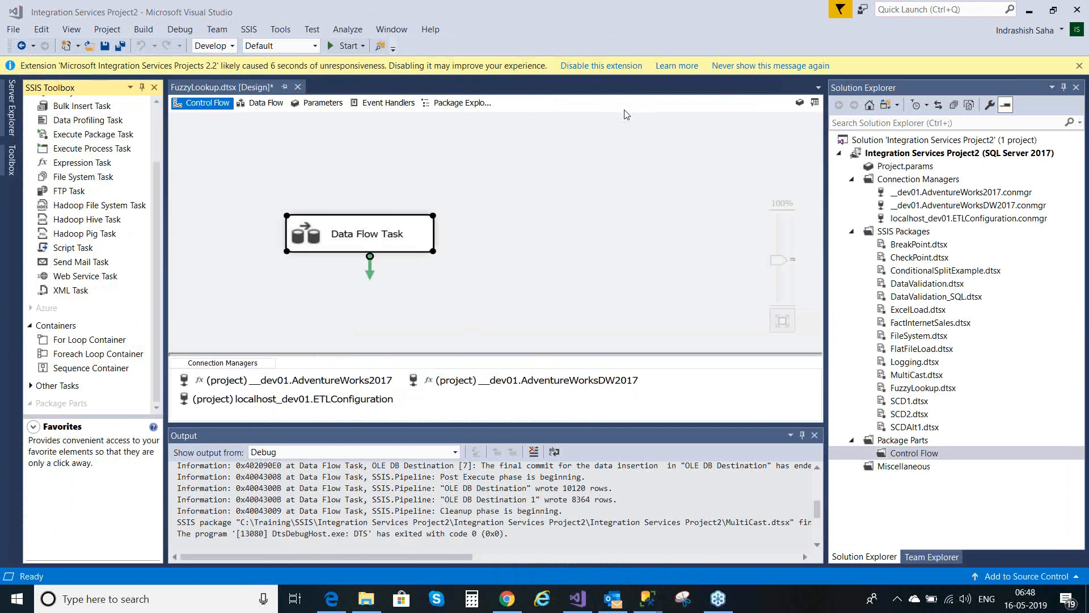
{"action": "left_click", "coordinate": [369, 244]}
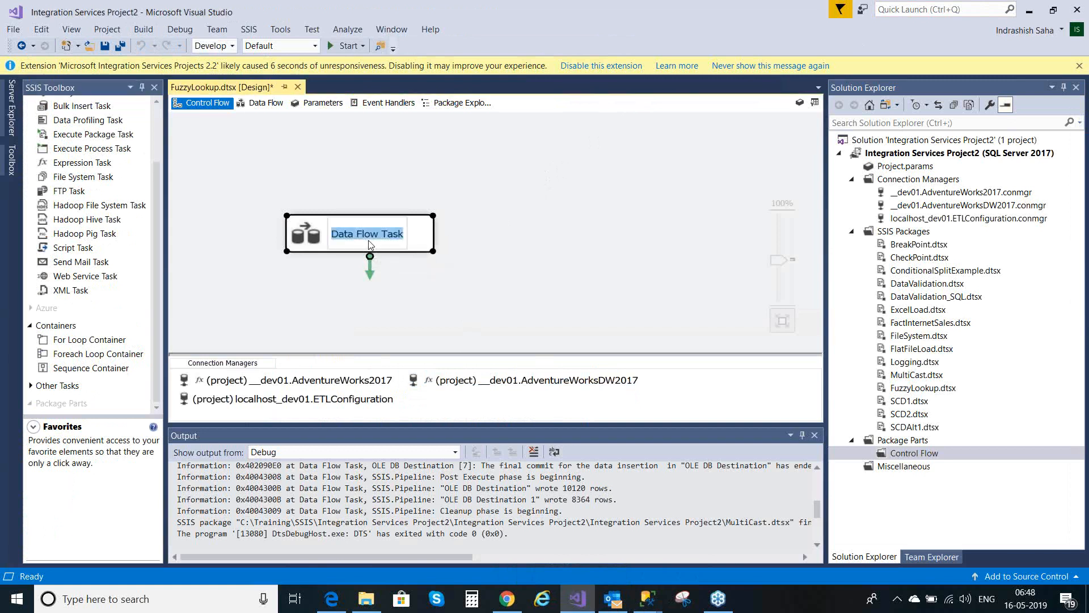
{"action": "left_click", "coordinate": [507, 225]}
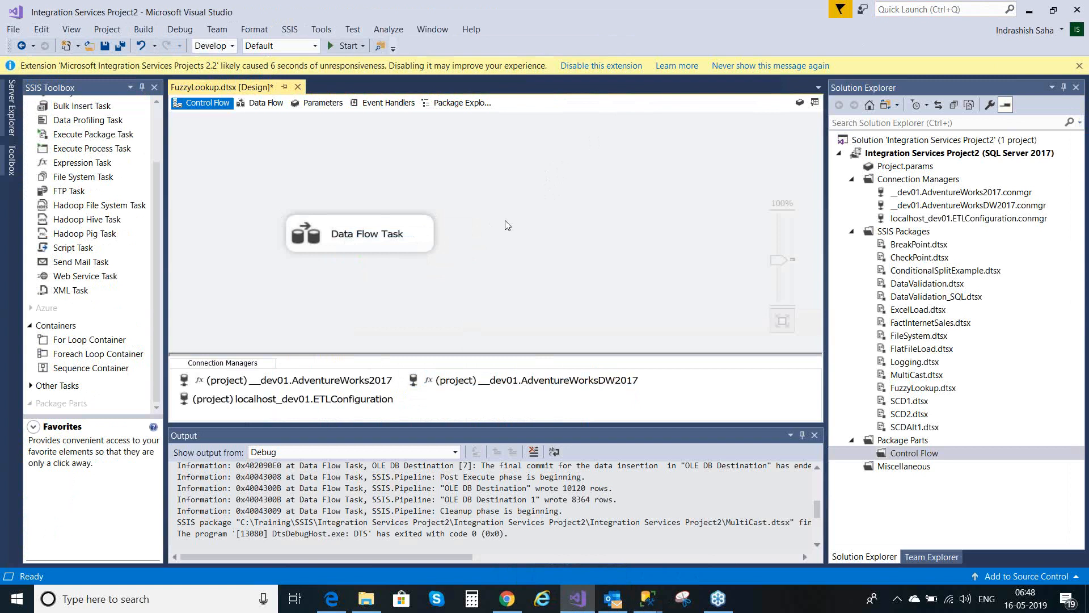
{"action": "double_click", "coordinate": [309, 235]}
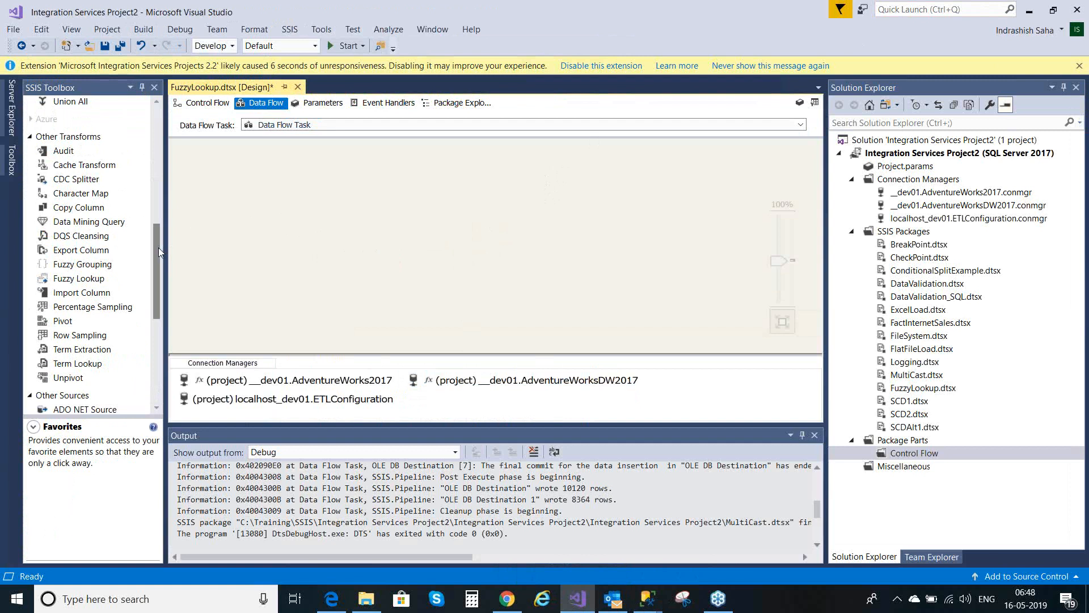
Add an OLE DB Source to the empty data flow of the FuzzyLookup package.
{"action": "left_click_drag", "start_coordinate": [157, 248], "coordinate": [169, 336]}
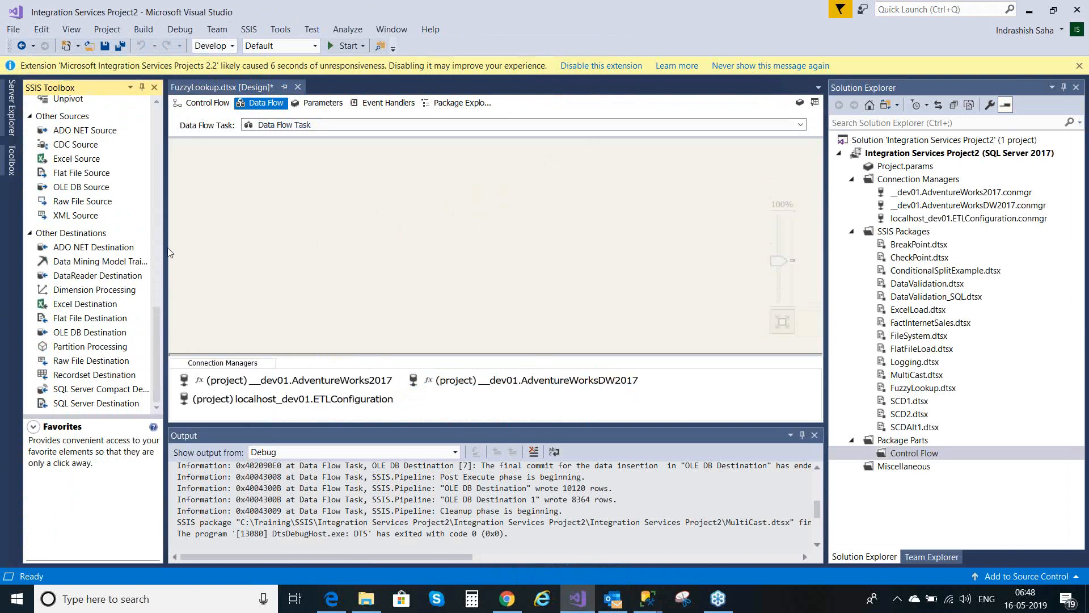
{"action": "left_click", "coordinate": [98, 191]}
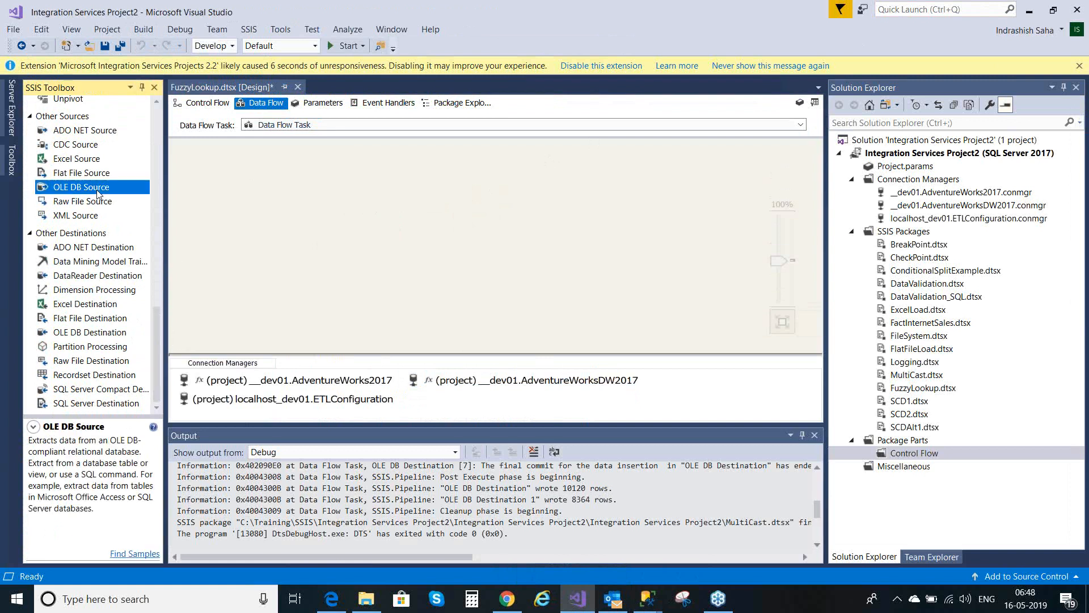
{"action": "left_click_drag", "start_coordinate": [99, 191], "coordinate": [329, 193]}
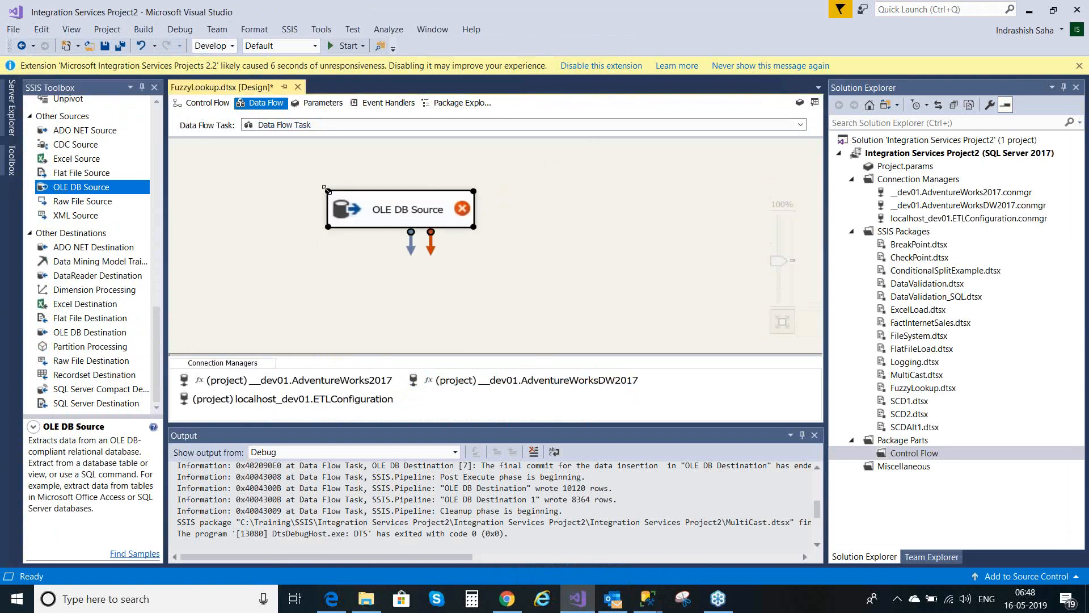
{"action": "double_click", "coordinate": [347, 214]}
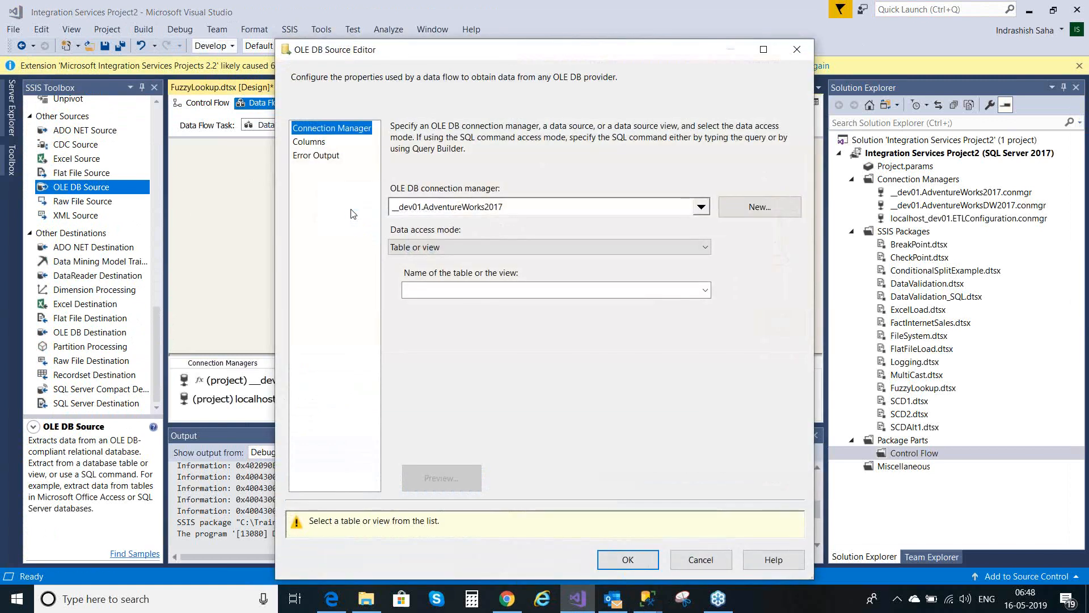
{"action": "left_click", "coordinate": [701, 207]}
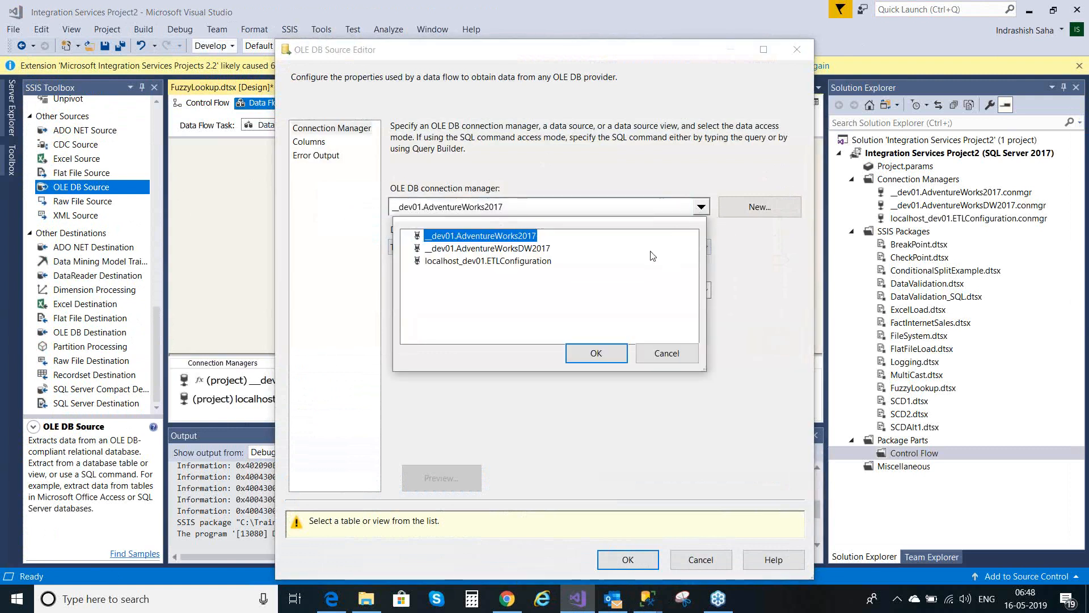
{"action": "left_click", "coordinate": [656, 355]}
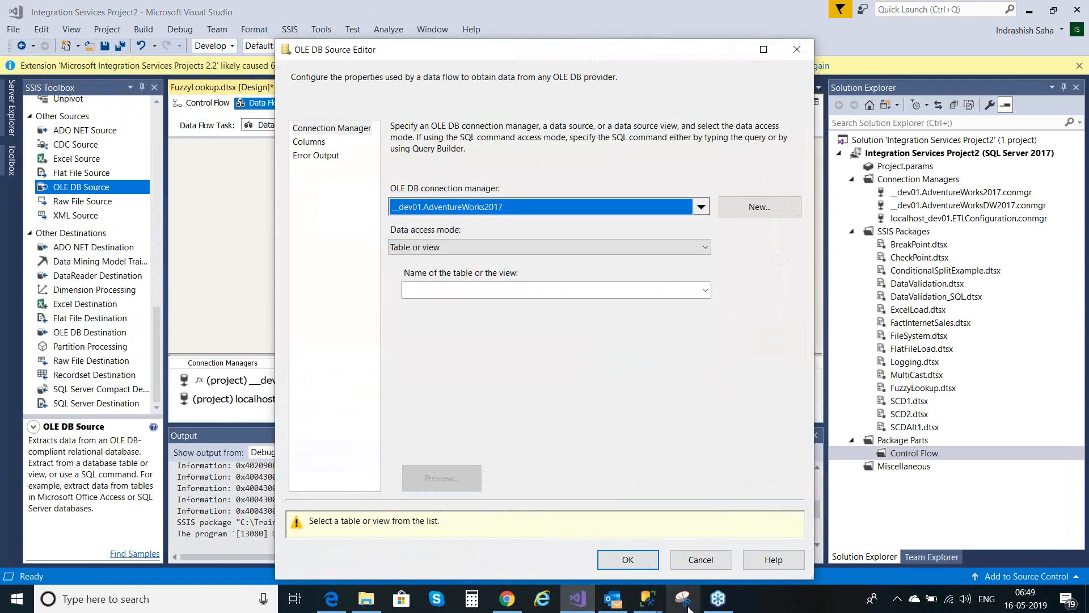
{"action": "left_click", "coordinate": [701, 561]}
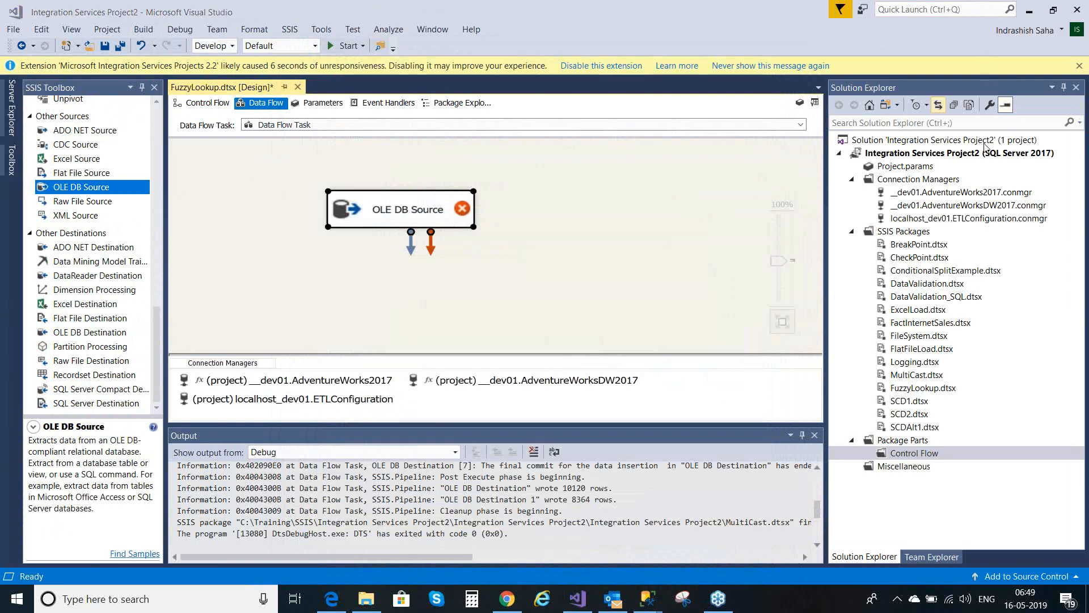
Add a project-level connection manager of type OLEDB and start defining a new data connection for it.
{"action": "right_click", "coordinate": [927, 185]}
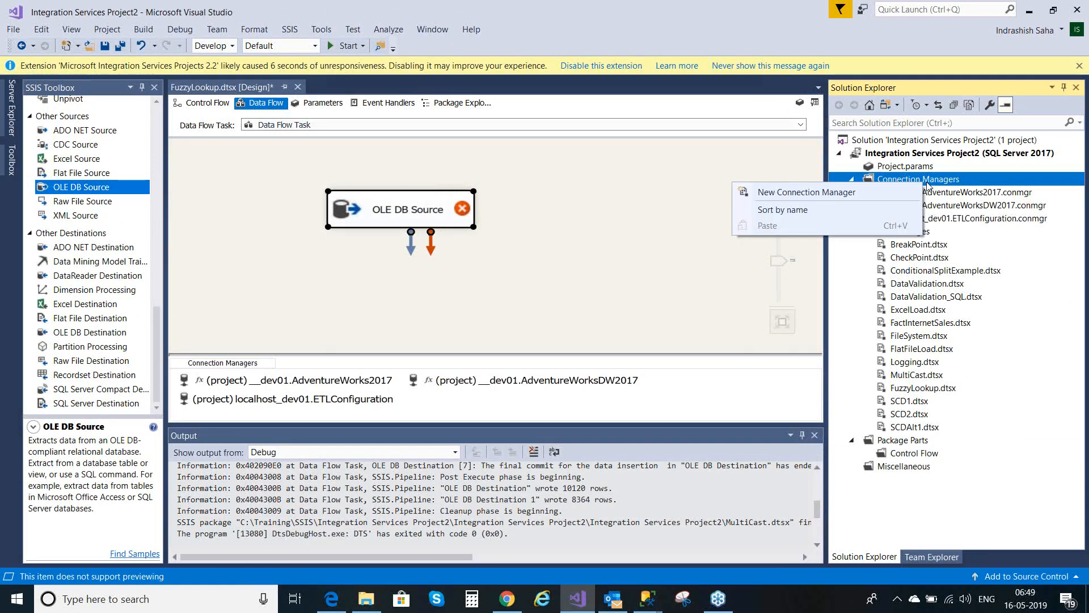
{"action": "left_click", "coordinate": [830, 195]}
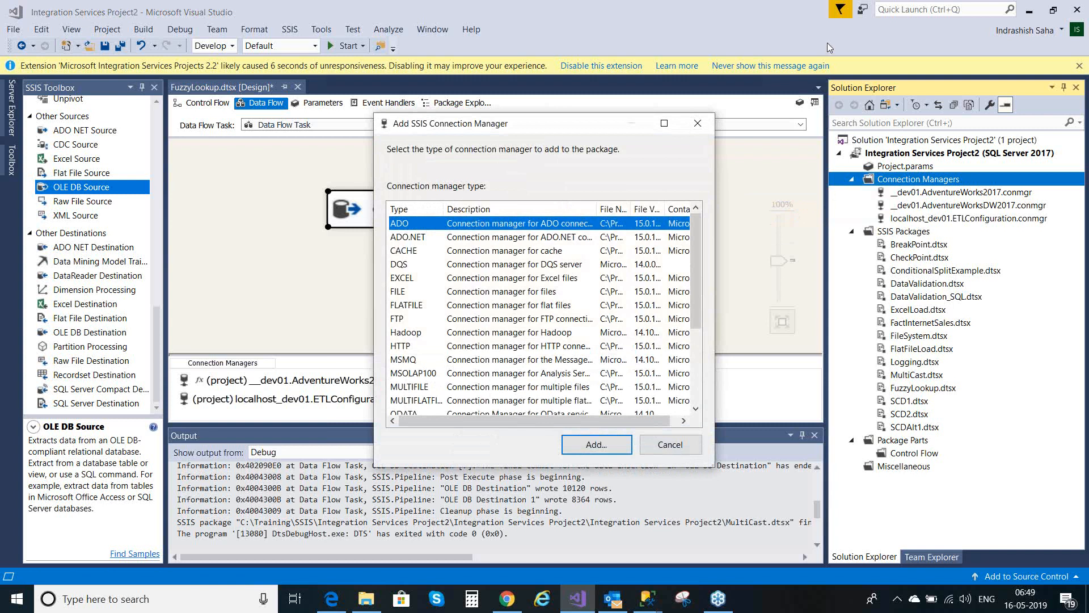
{"action": "left_click", "coordinate": [755, 43]}
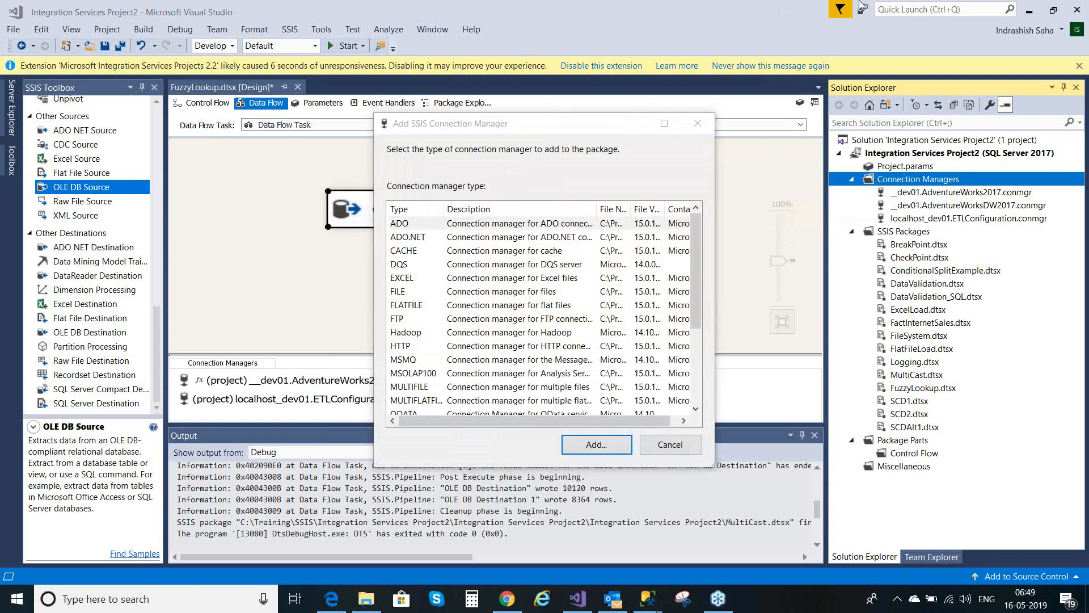
{"action": "left_click", "coordinate": [694, 271]}
{"action": "left_click_drag", "start_coordinate": [696, 275], "coordinate": [703, 370]}
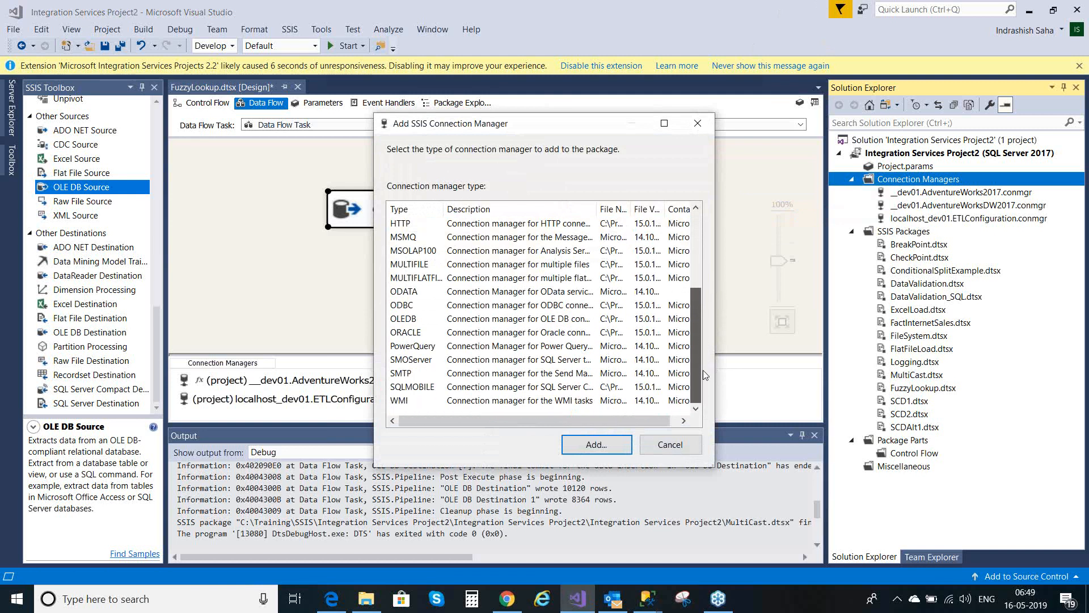
{"action": "left_click", "coordinate": [406, 321]}
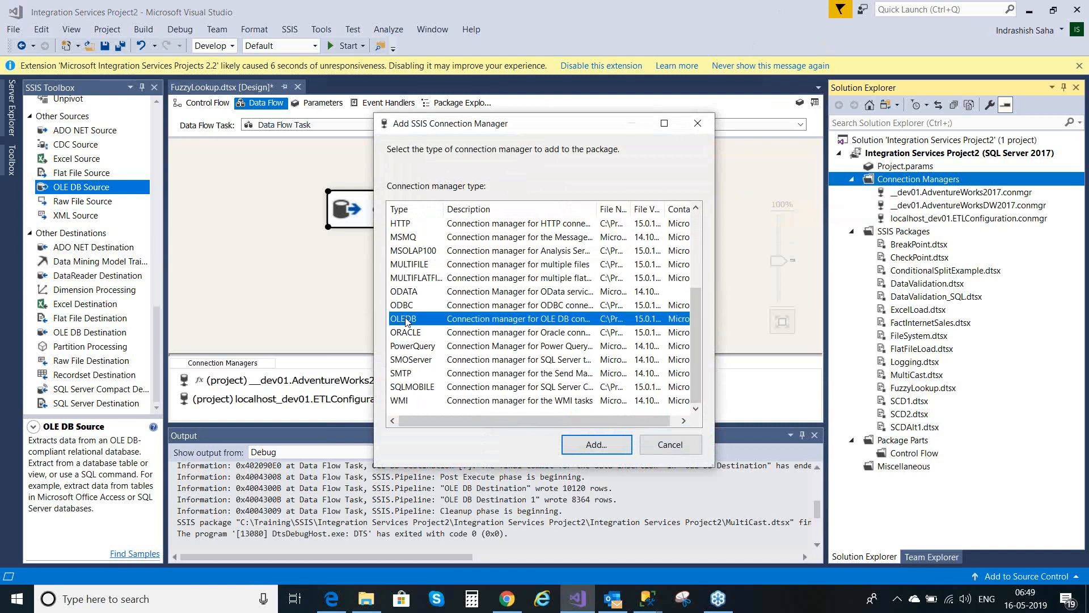
{"action": "left_click", "coordinate": [599, 444]}
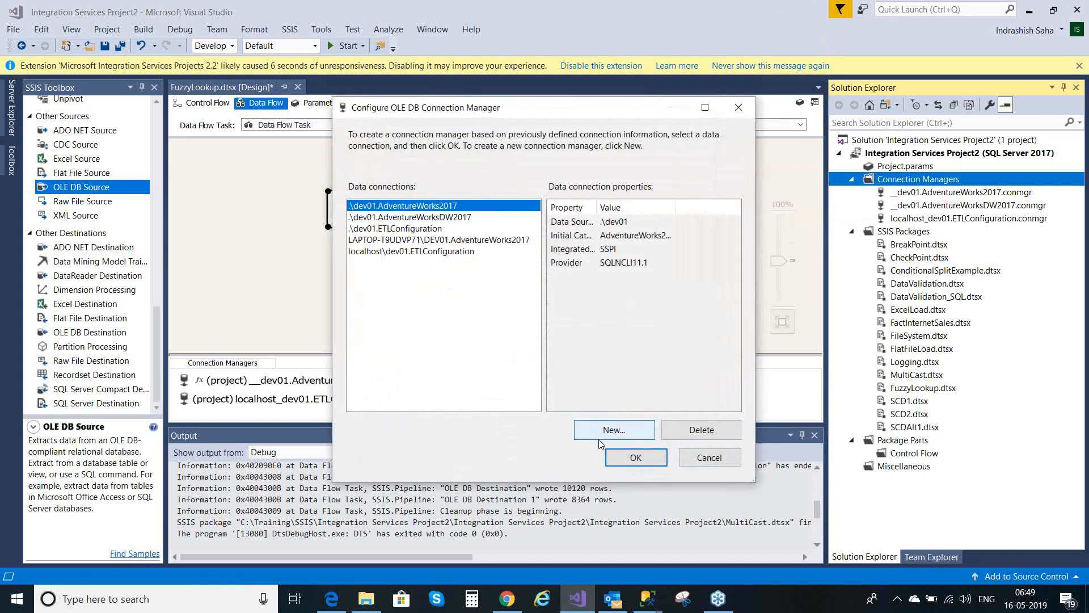
{"action": "left_click", "coordinate": [600, 433]}
{"action": "left_click", "coordinate": [622, 431]}
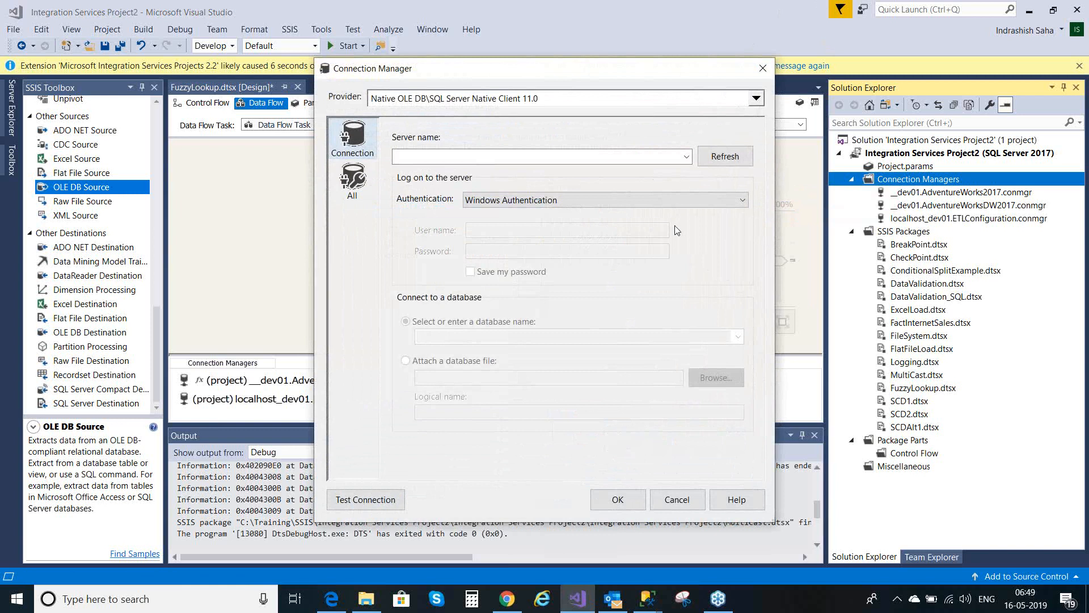
Set the new connection's server name to .\dev01 and choose TrainingDatabase as its database.
{"action": "left_click", "coordinate": [599, 156]}
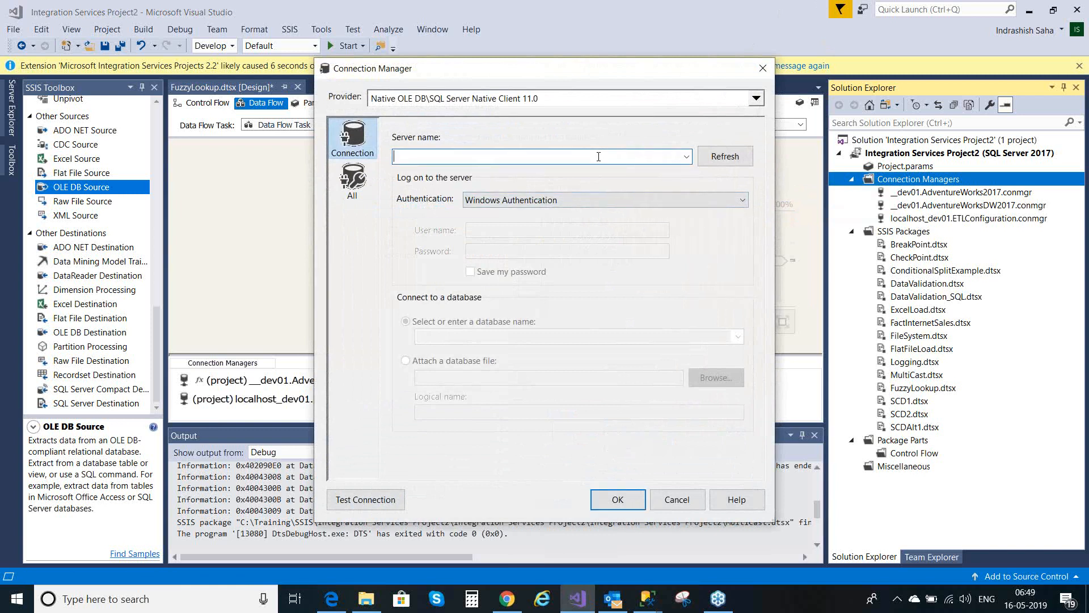
{"action": "type", "text": "\\de v"}
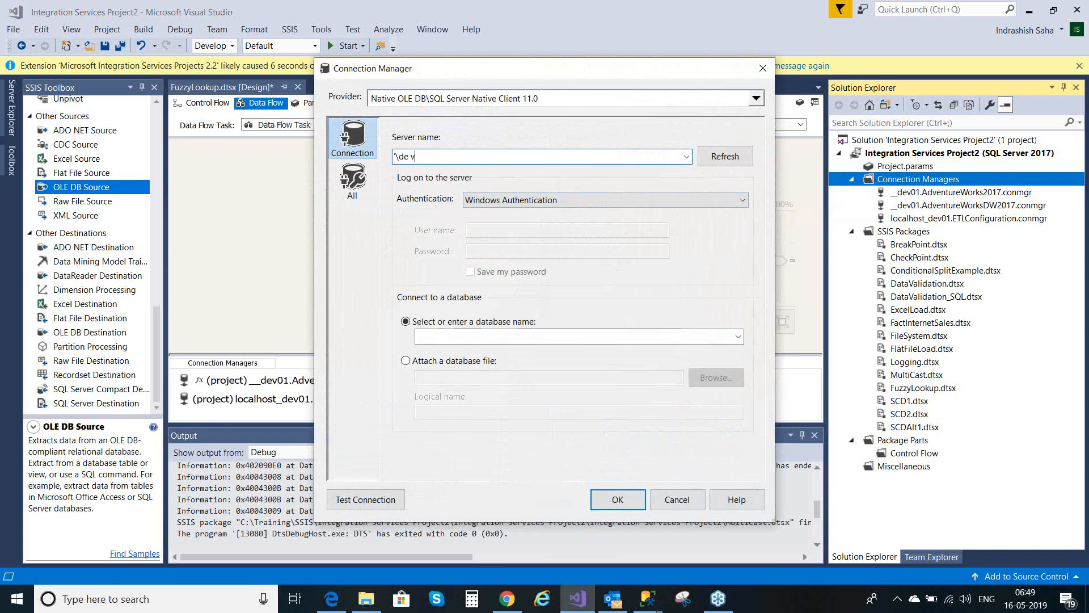
{"action": "key", "text": "BackSpace"}
{"action": "key", "text": "BackSpace"}
{"action": "key", "text": "BackSpace"}
{"action": "key", "text": "BackSpace"}
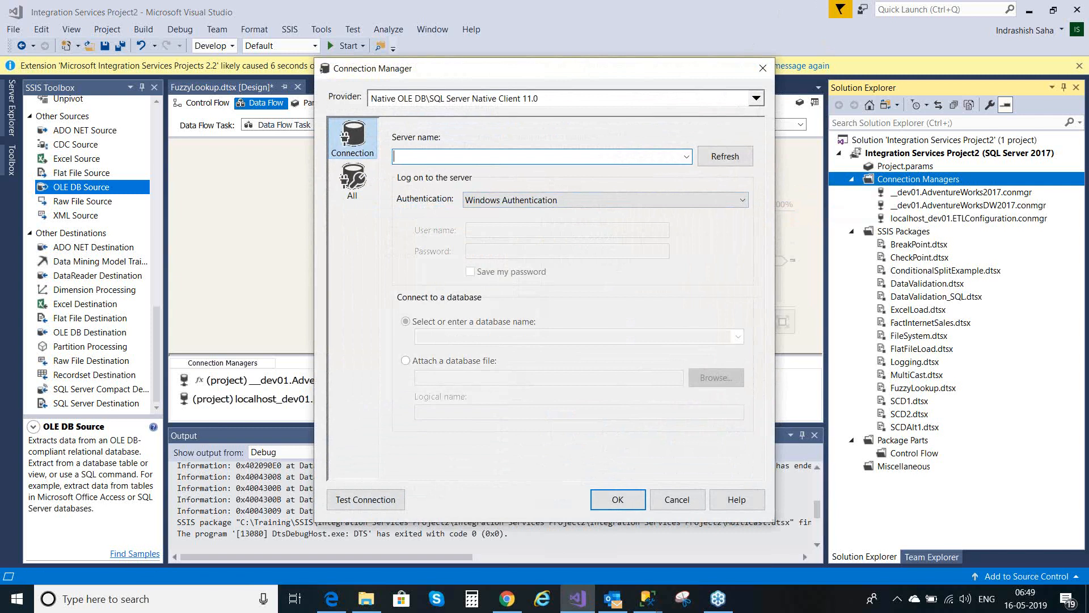
{"action": "type", "text": "."}
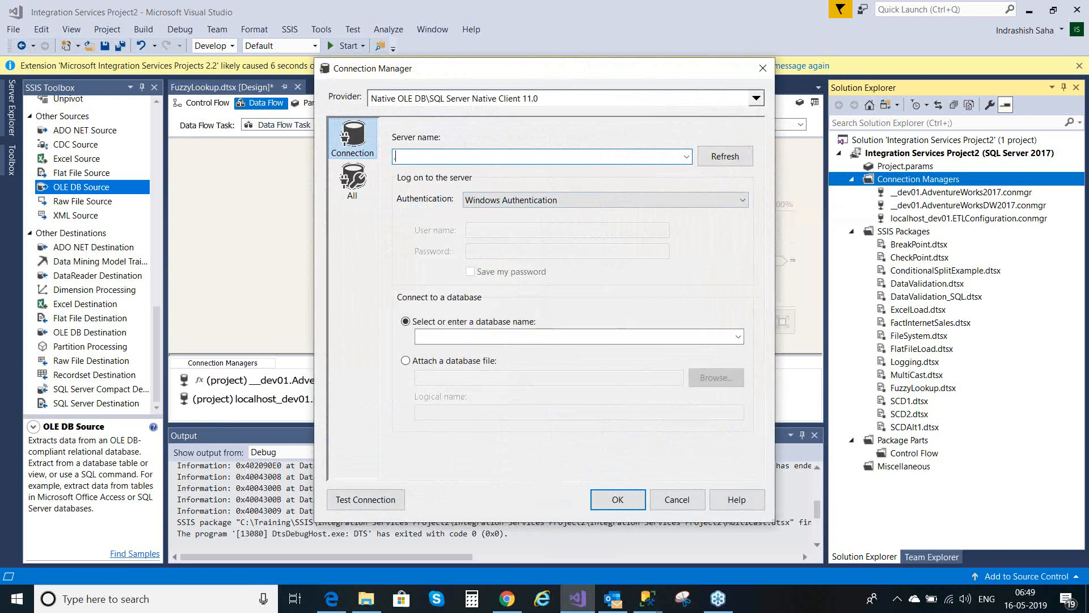
{"action": "type", "text": "\\dev01"}
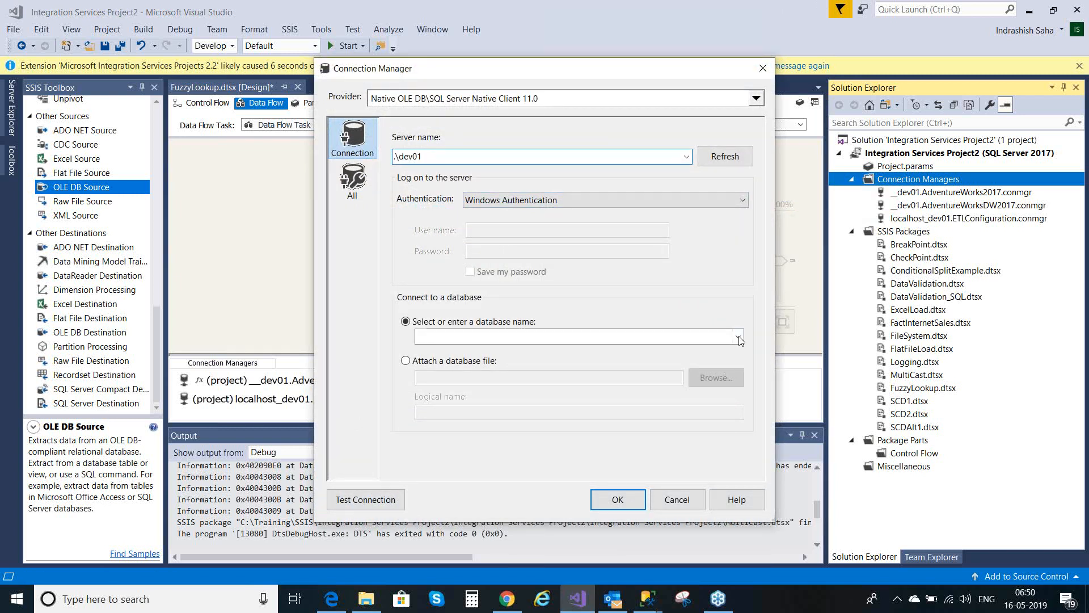
{"action": "left_click", "coordinate": [883, 12]}
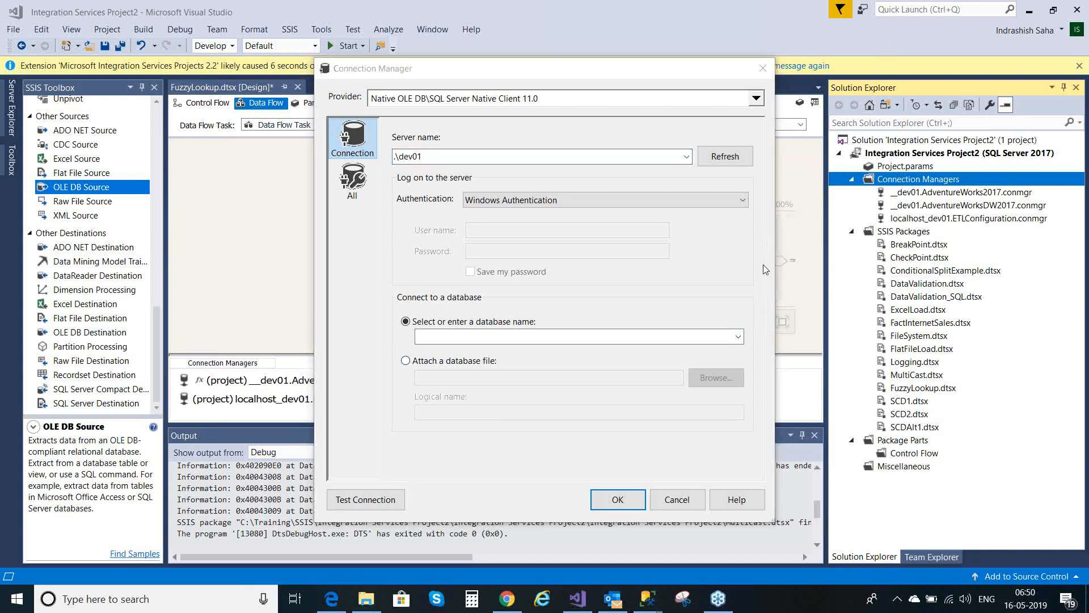
{"action": "left_click", "coordinate": [739, 337]}
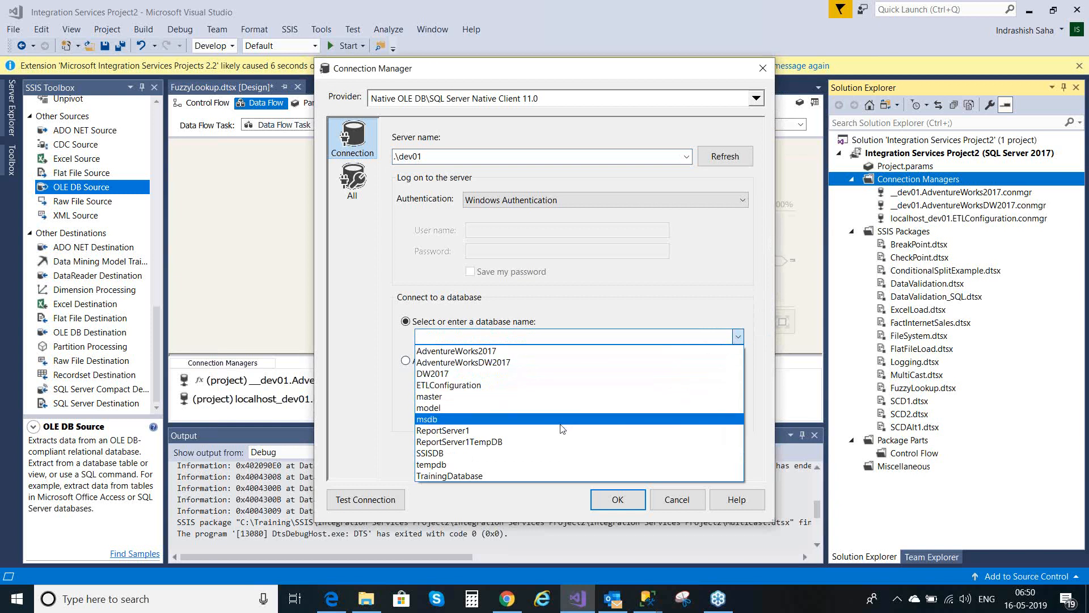
{"action": "left_click", "coordinate": [534, 476]}
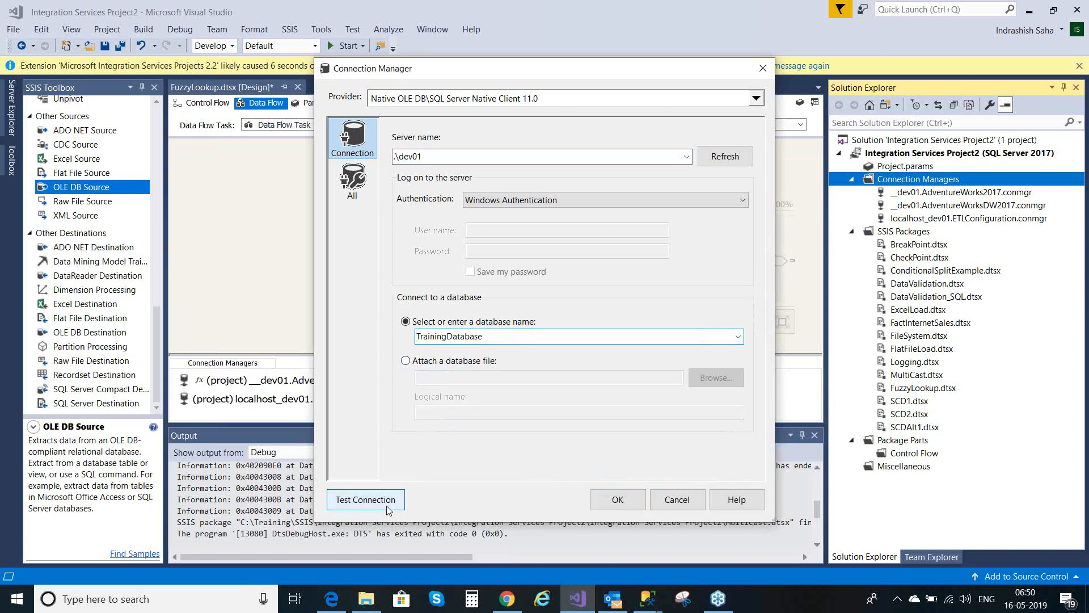
Test the new TrainingDatabase connection, create the project connection manager from it and save the package.
{"action": "left_click", "coordinate": [365, 499]}
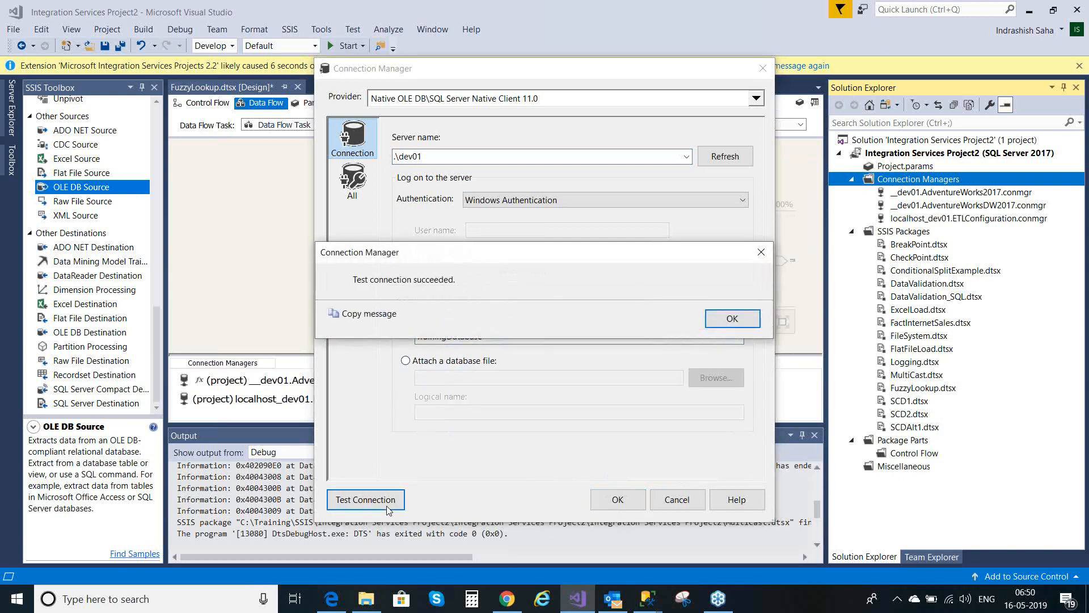
{"action": "left_click", "coordinate": [725, 321]}
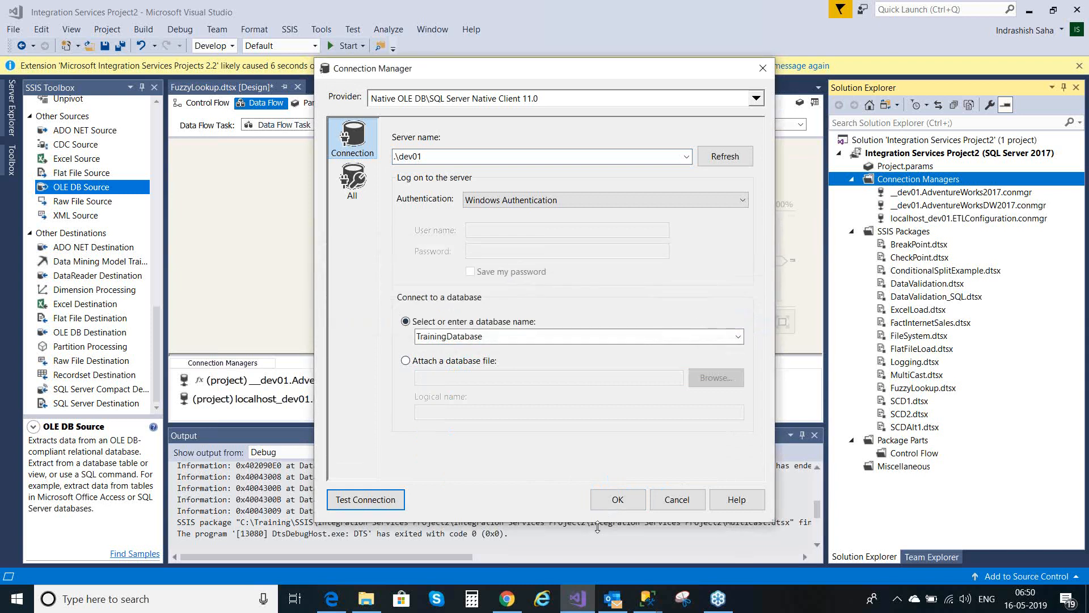
{"action": "left_click", "coordinate": [611, 501]}
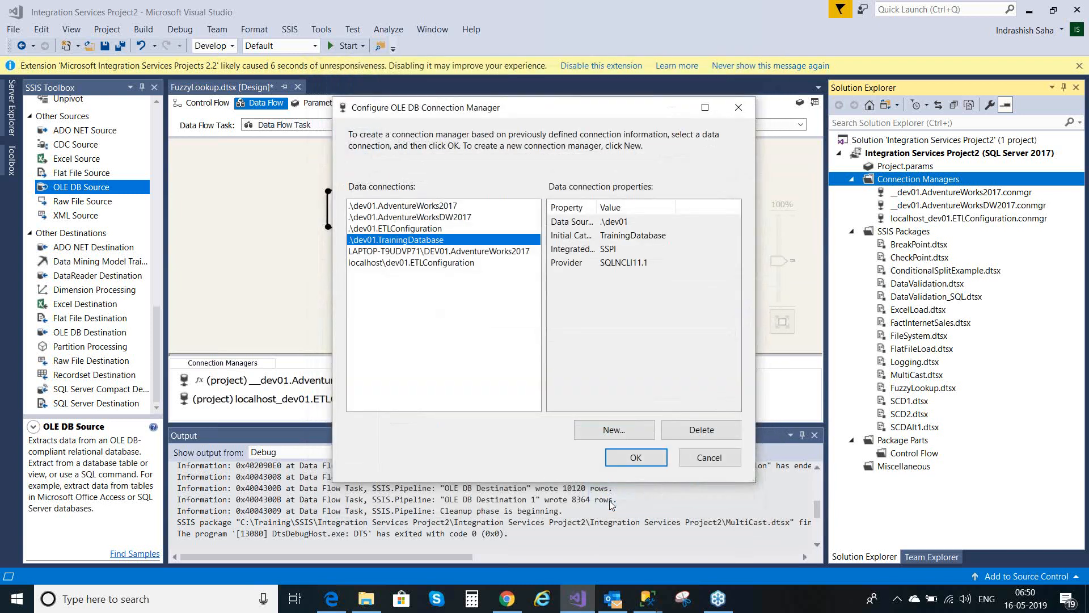
{"action": "left_click", "coordinate": [626, 461]}
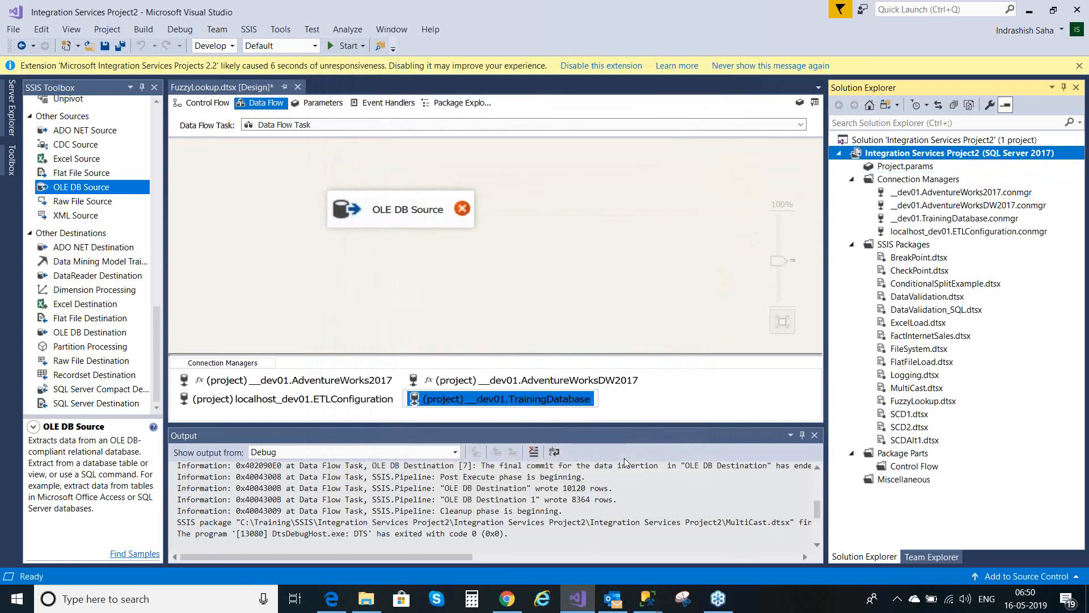
{"action": "key", "text": "ctrl+s"}
Open the OLE DB Source for editing and set its connection manager to __dev01.TrainingDatabase.
{"action": "left_click", "coordinate": [405, 215]}
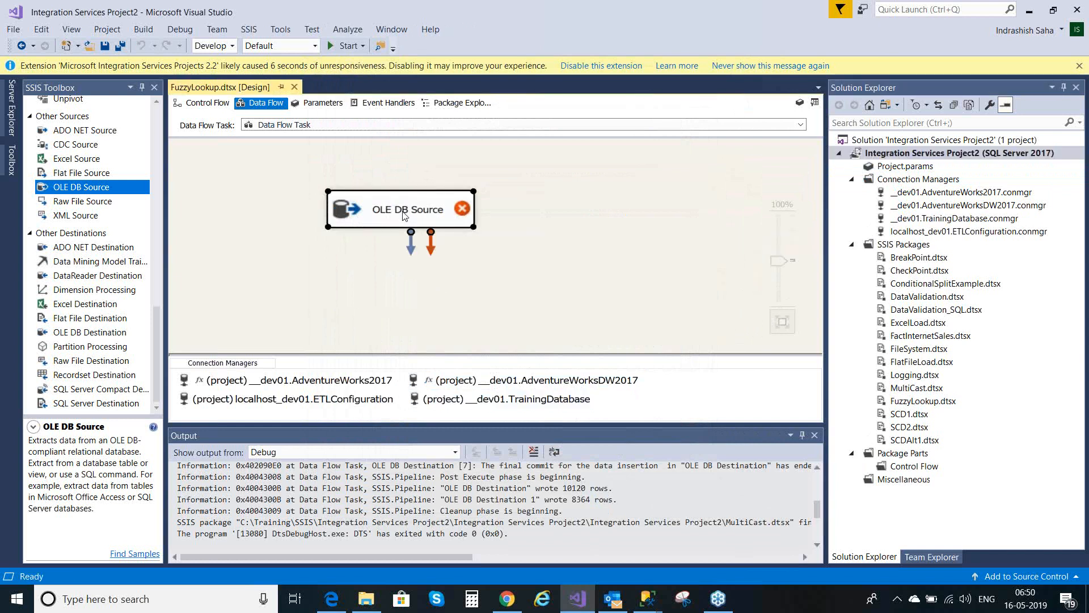
{"action": "double_click", "coordinate": [405, 214]}
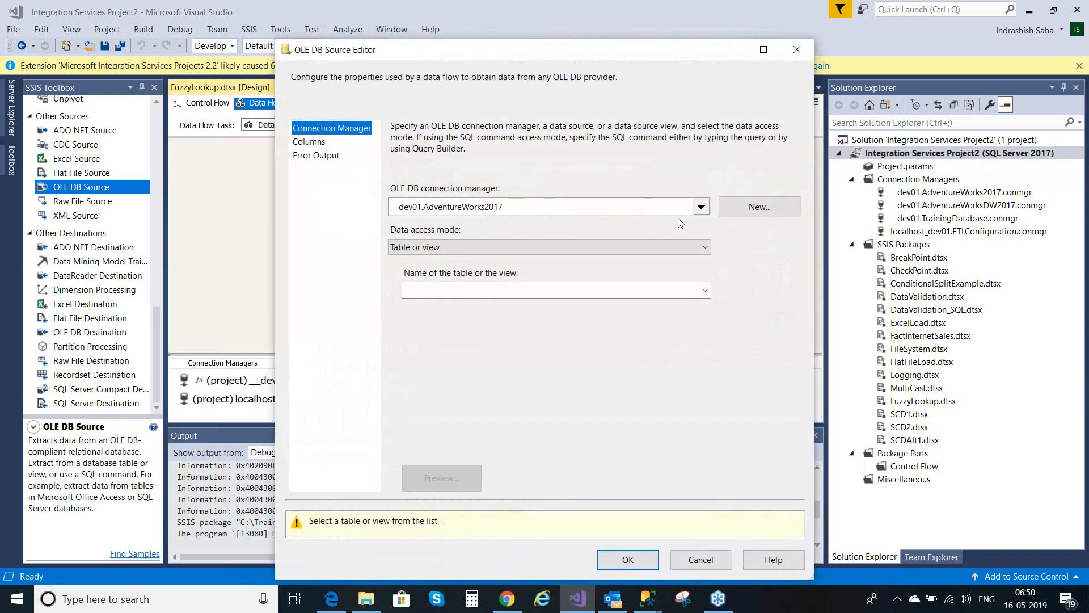
{"action": "left_click", "coordinate": [697, 211]}
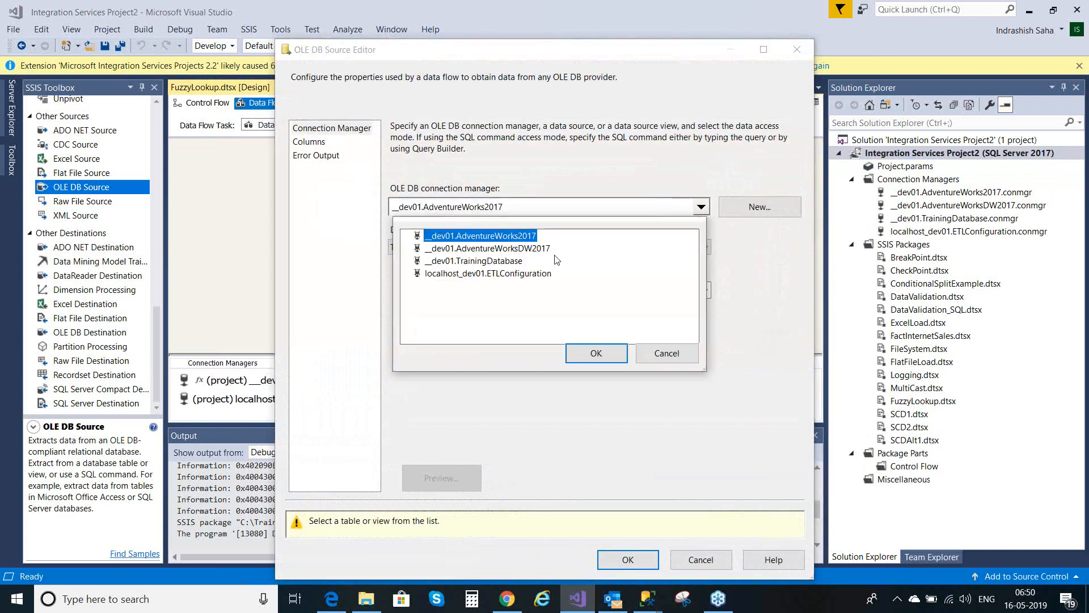
{"action": "left_click", "coordinate": [509, 262]}
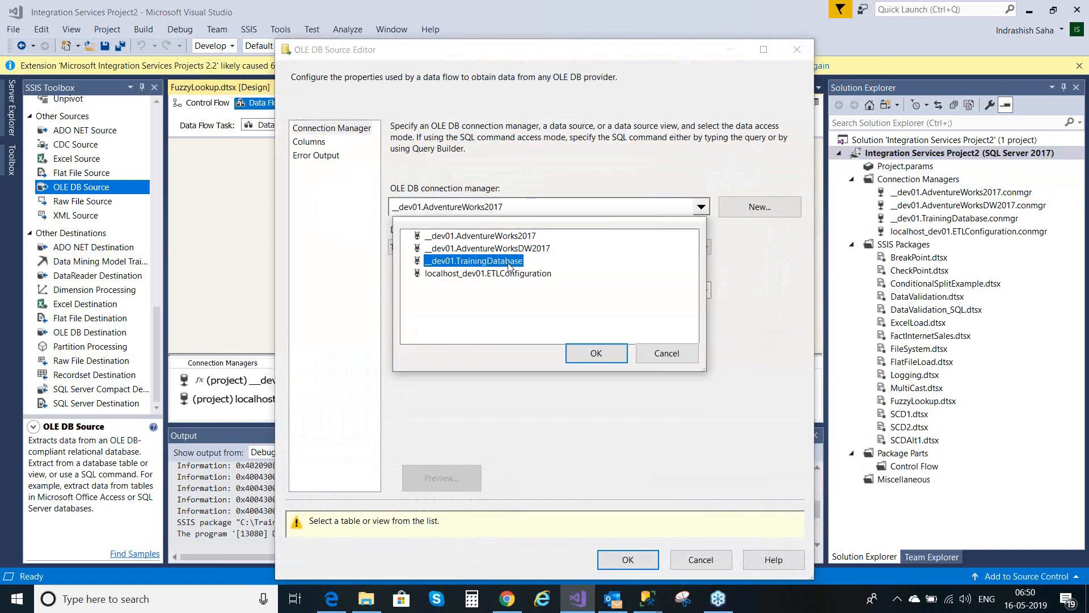
{"action": "left_click", "coordinate": [606, 356]}
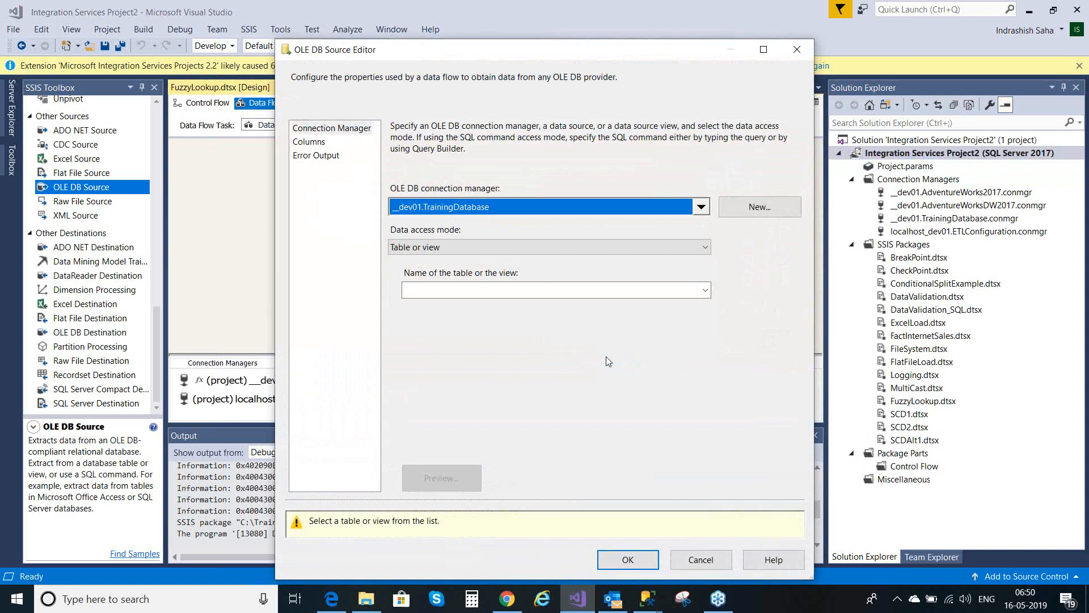
{"action": "left_click", "coordinate": [704, 247]}
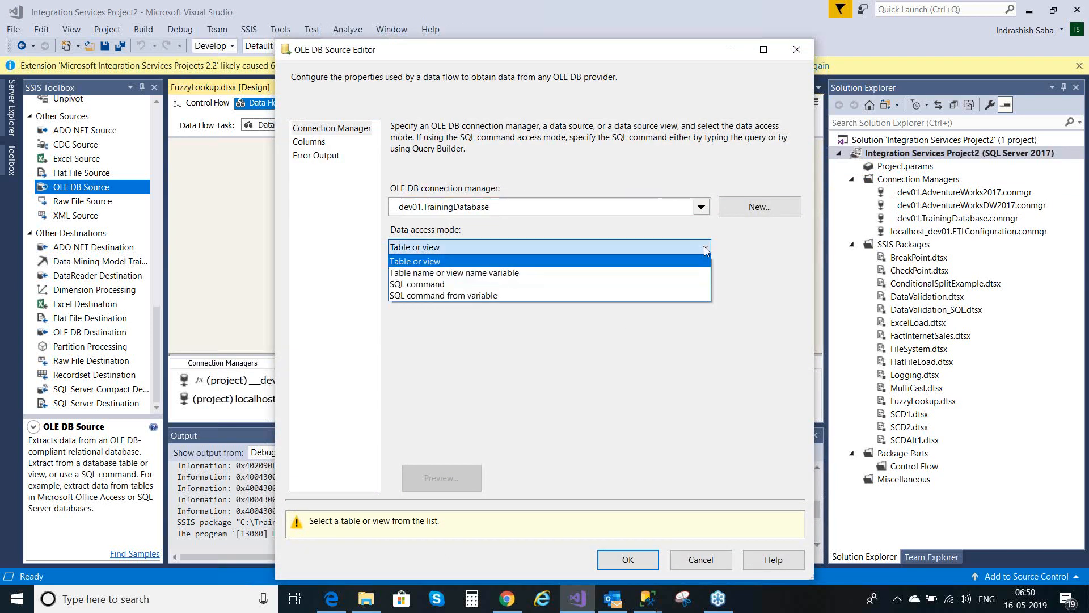
{"action": "left_click", "coordinate": [596, 273]}
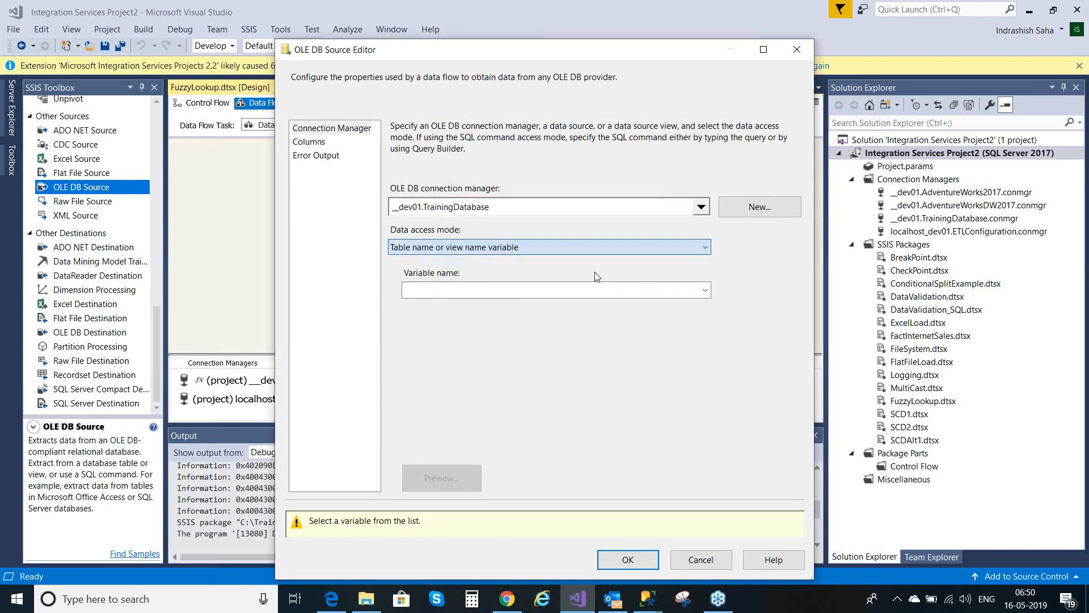
{"action": "left_click", "coordinate": [707, 292]}
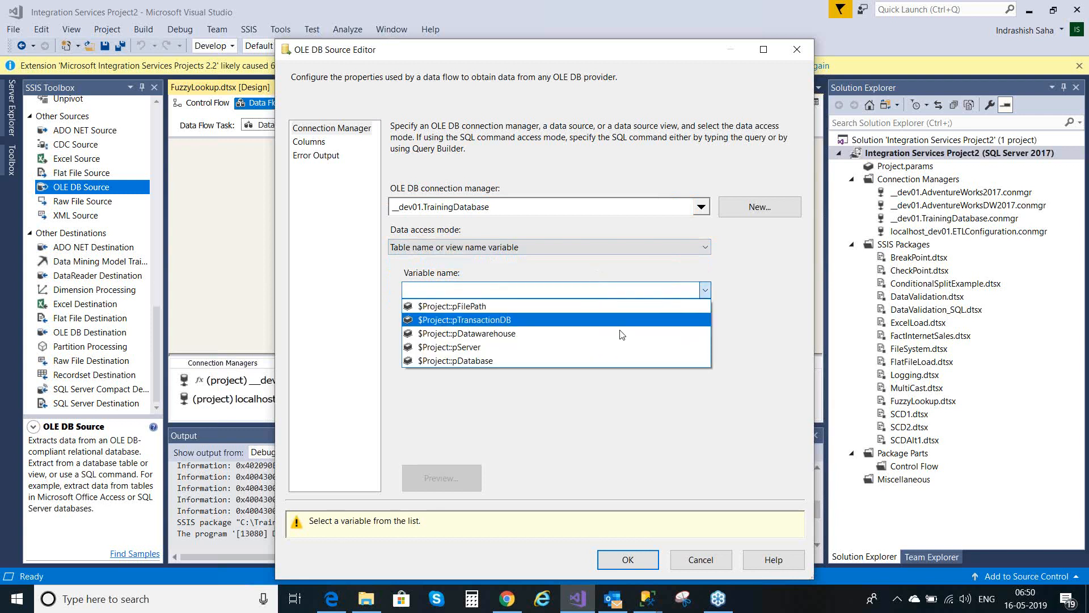
{"action": "left_click", "coordinate": [729, 301]}
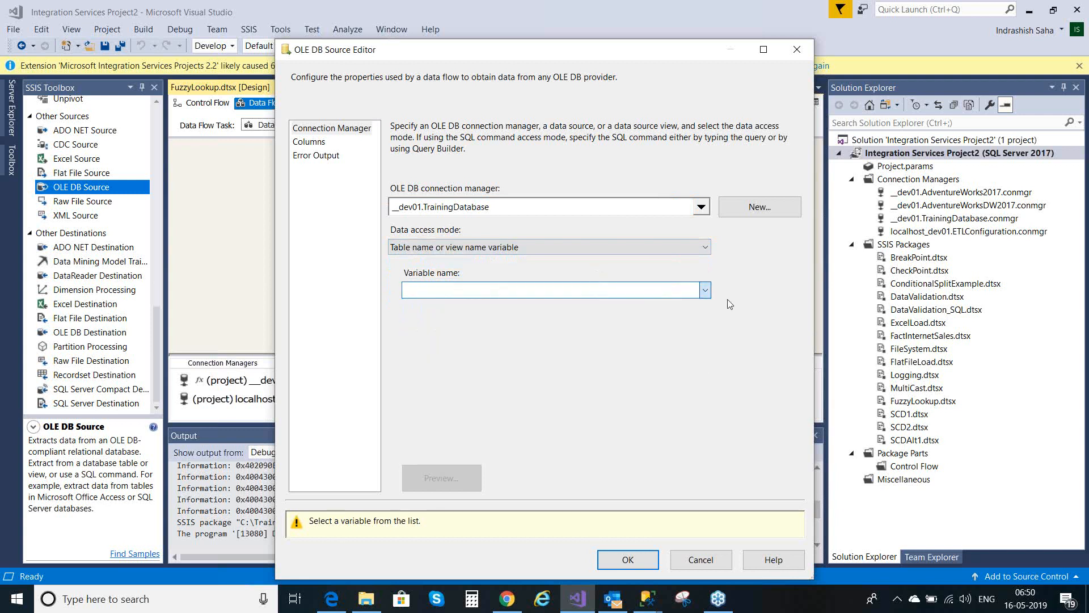
{"action": "left_click", "coordinate": [709, 245]}
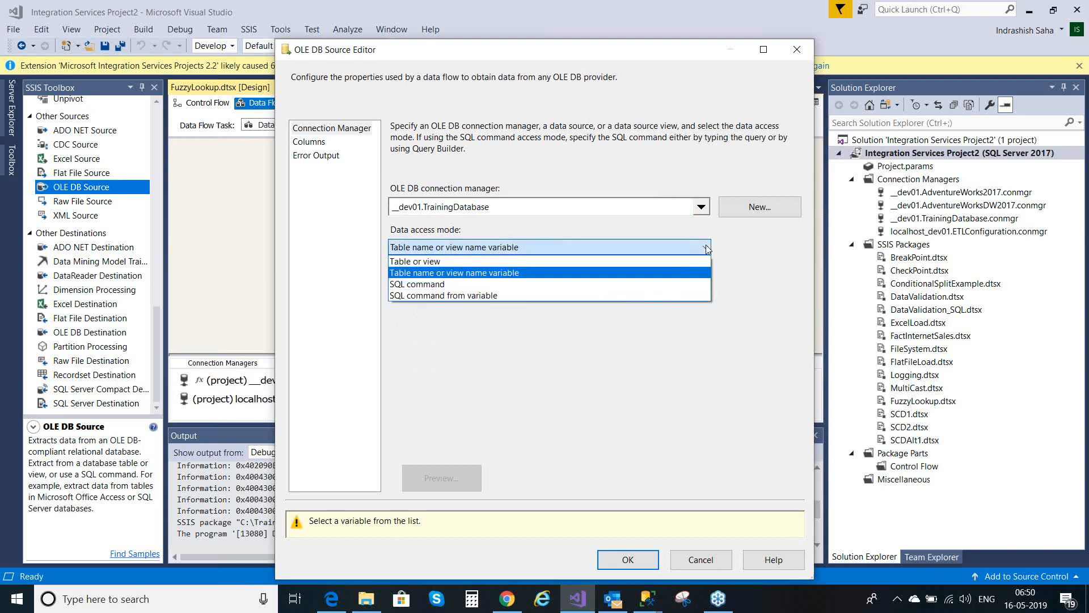
{"action": "left_click", "coordinate": [525, 262]}
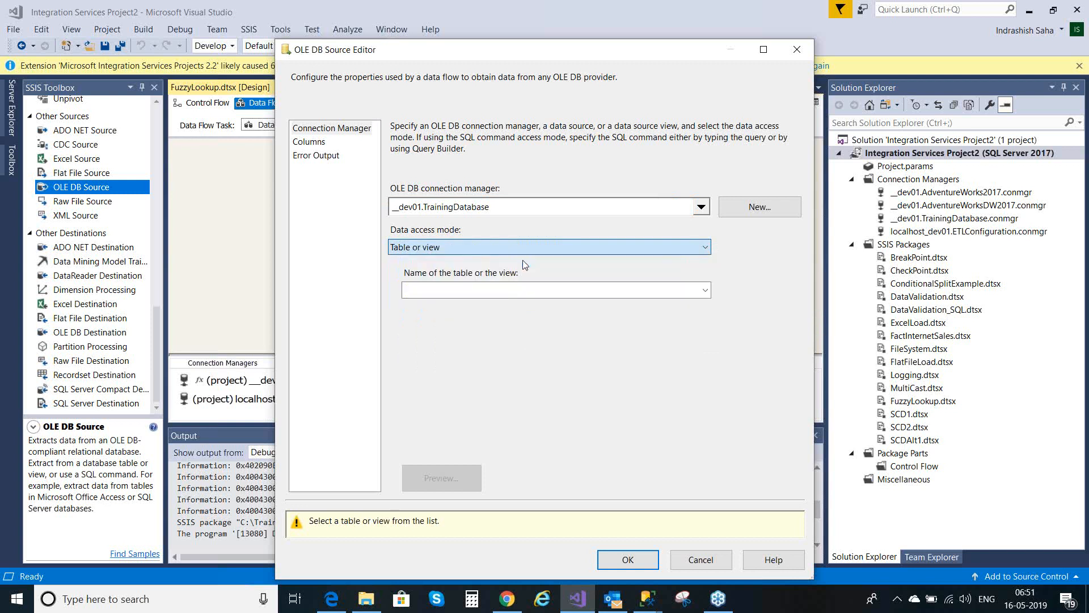
Choose the [dbo].[FuzzyLookUpSource] table as the source's table and preview its rows.
{"action": "left_click", "coordinate": [705, 290]}
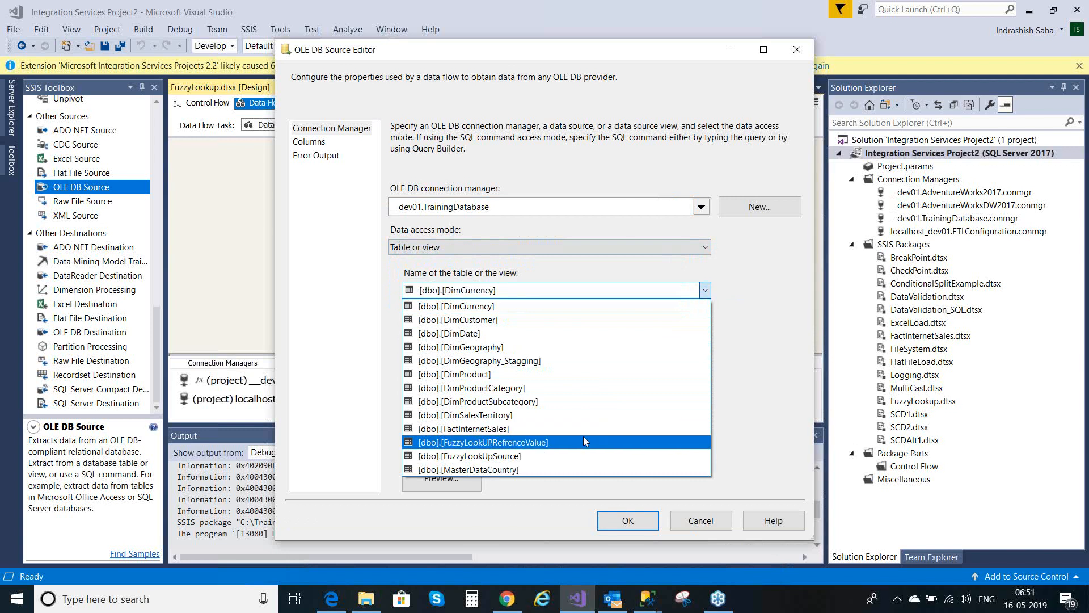
{"action": "left_click", "coordinate": [574, 457]}
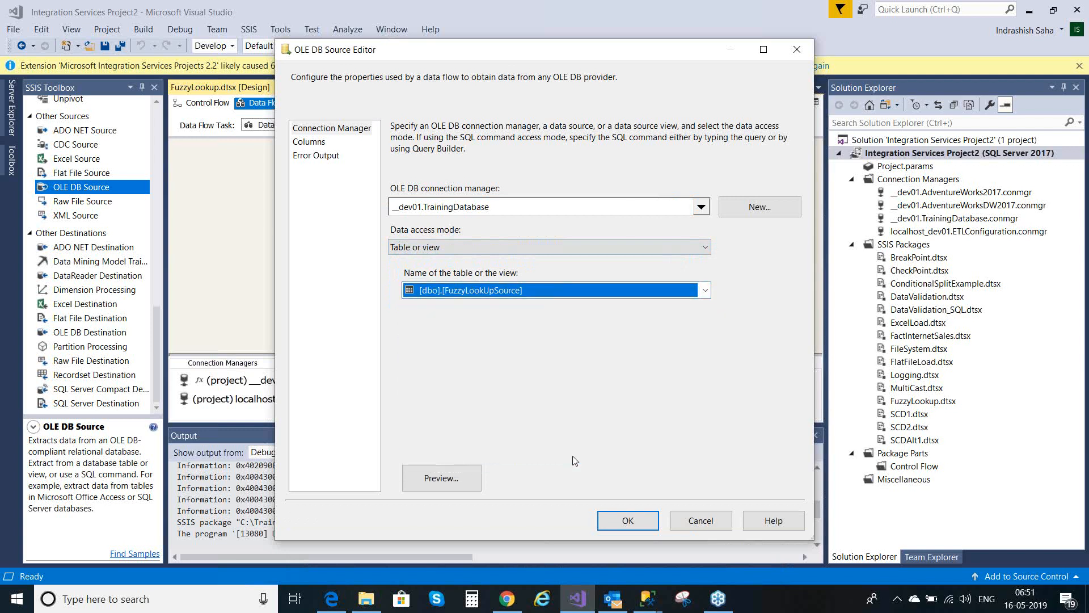
{"action": "left_click", "coordinate": [461, 486]}
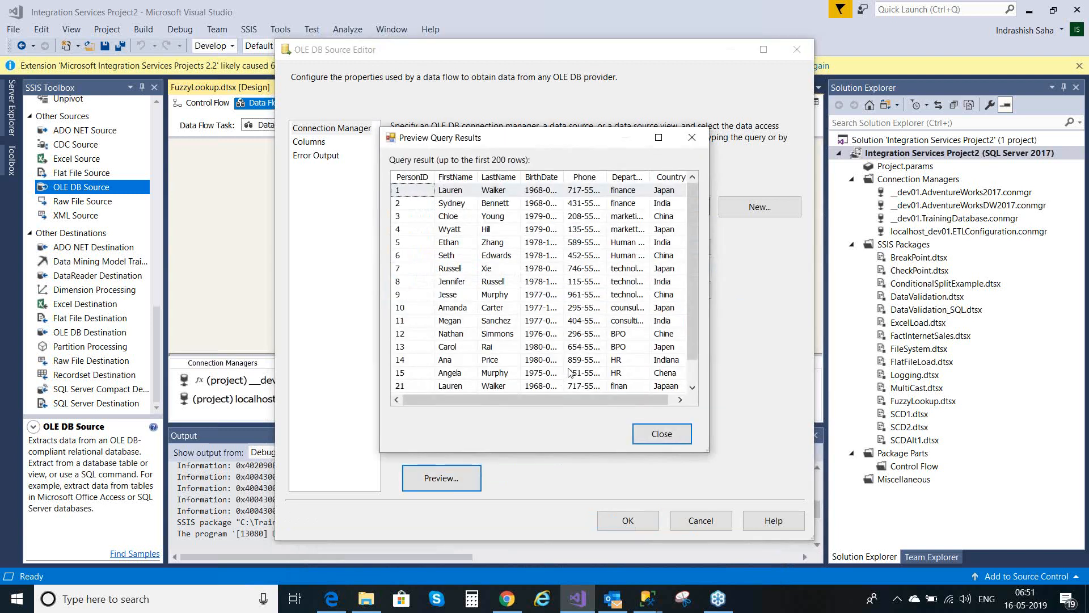
{"action": "left_click_drag", "start_coordinate": [538, 396], "coordinate": [464, 399]}
{"action": "left_click", "coordinate": [664, 438]}
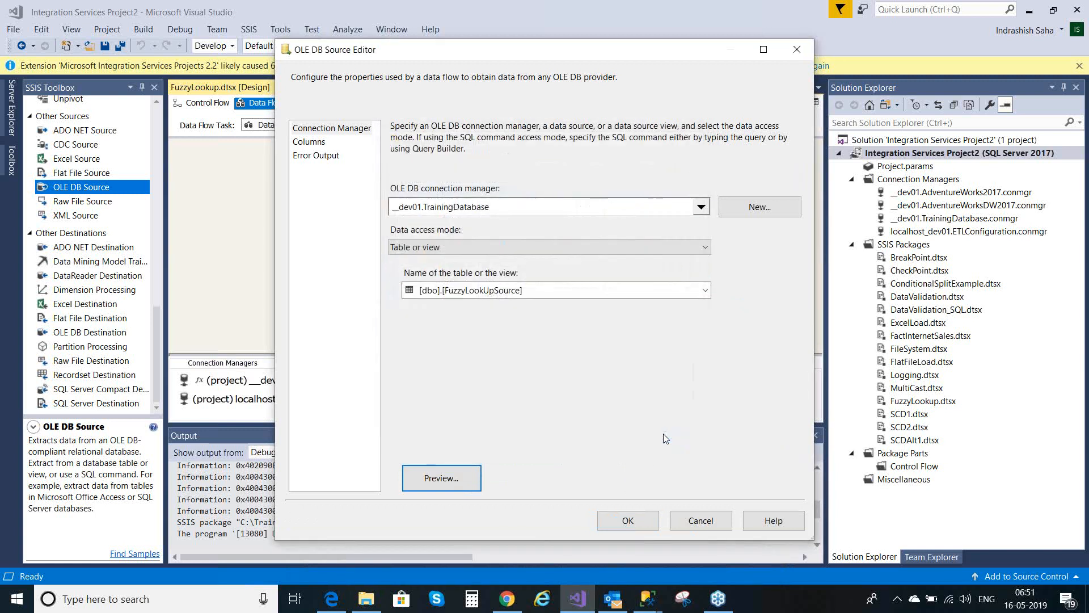
Review the source's columns, accept the OLE DB Source settings and save the package.
{"action": "left_click", "coordinate": [306, 143]}
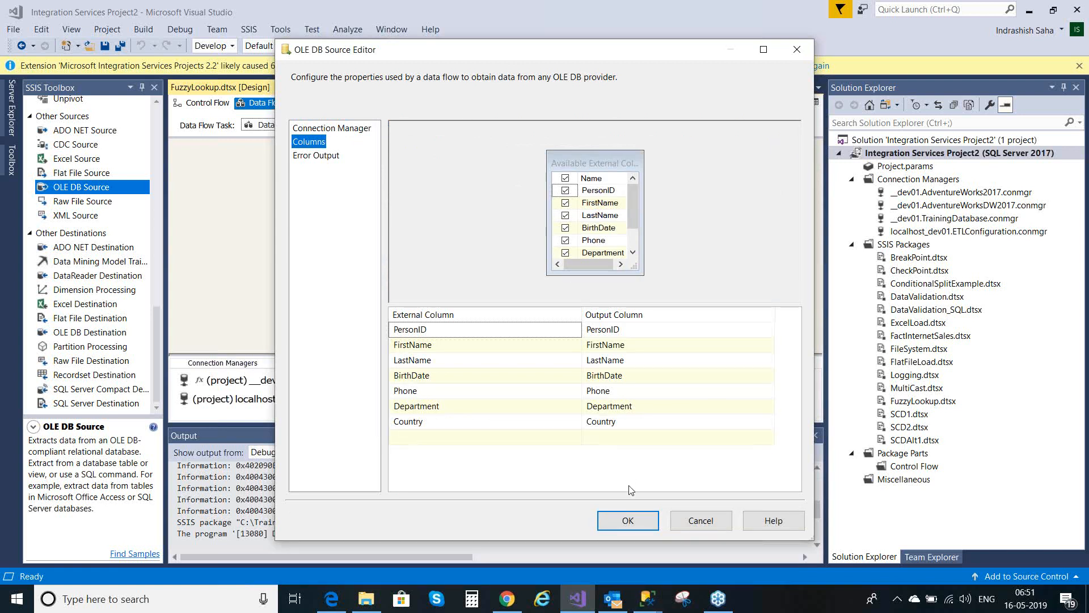
{"action": "left_click", "coordinate": [628, 522]}
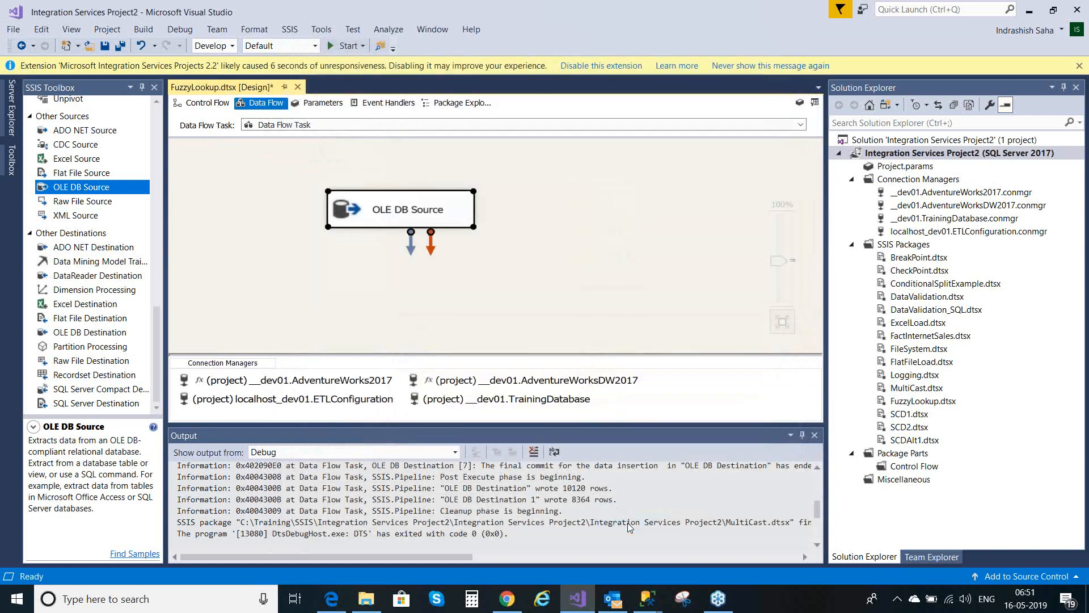
{"action": "key", "text": "ctrl+s"}
Add a Fuzzy Lookup transformation below the OLE DB Source and connect the source's regular output to it.
{"action": "left_click_drag", "start_coordinate": [381, 217], "coordinate": [383, 179]}
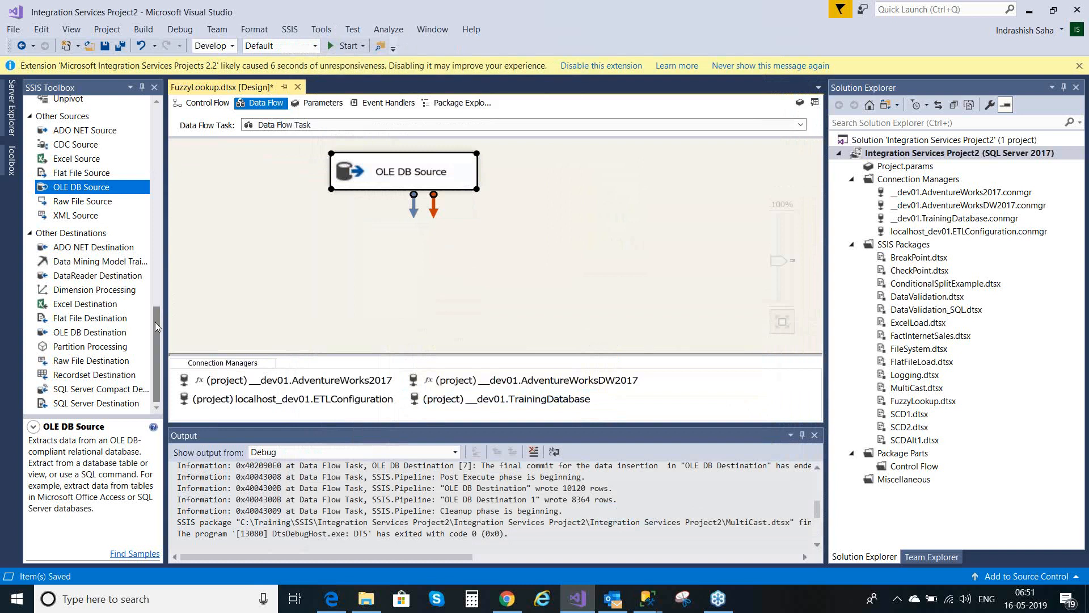
{"action": "left_click_drag", "start_coordinate": [157, 322], "coordinate": [155, 254]}
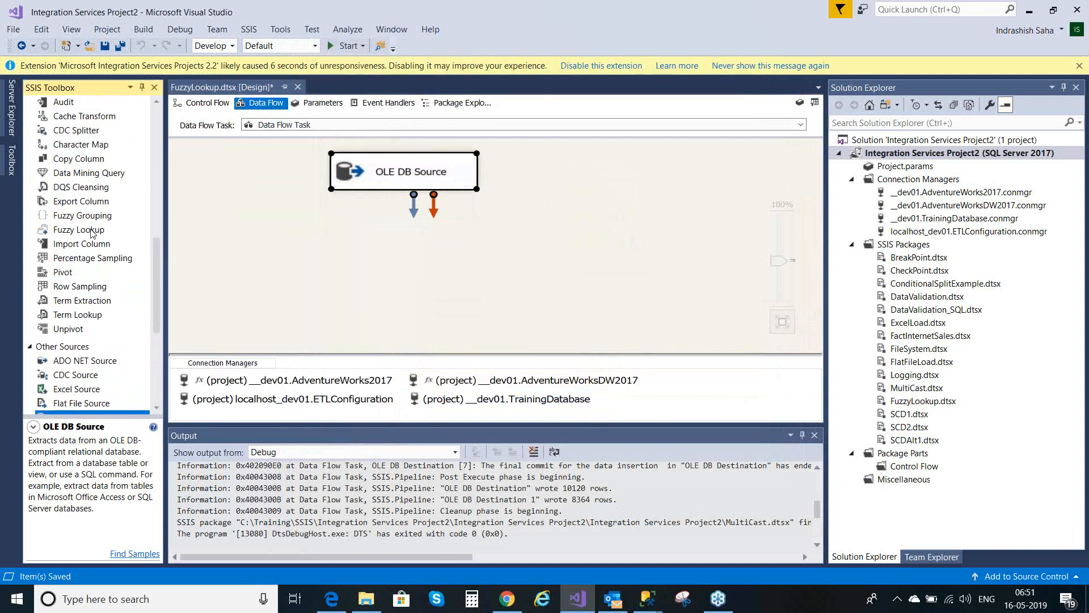
{"action": "left_click_drag", "start_coordinate": [91, 232], "coordinate": [361, 244]}
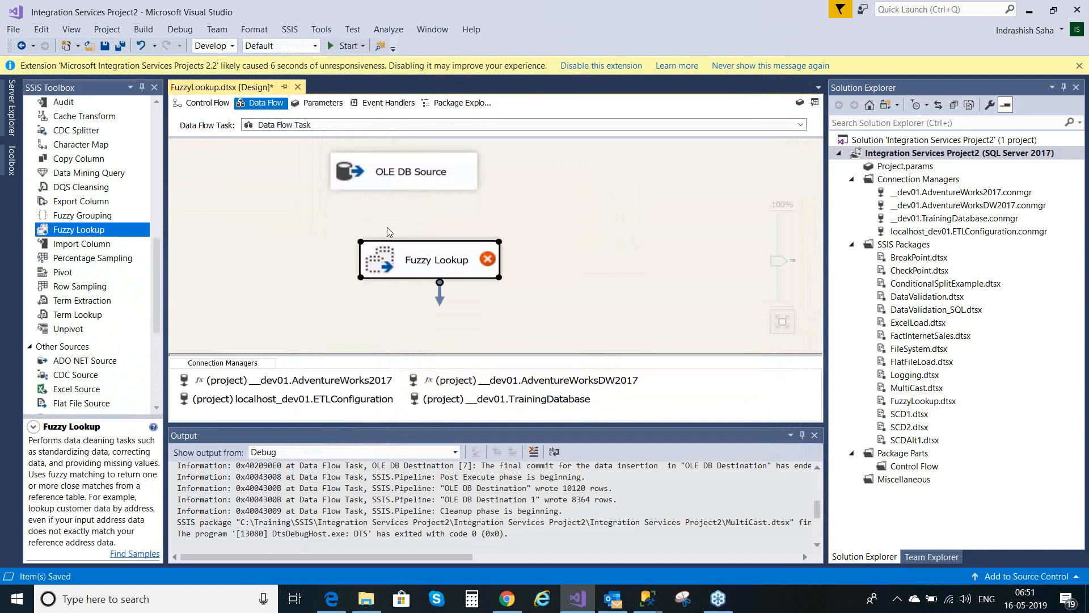
{"action": "left_click", "coordinate": [406, 185]}
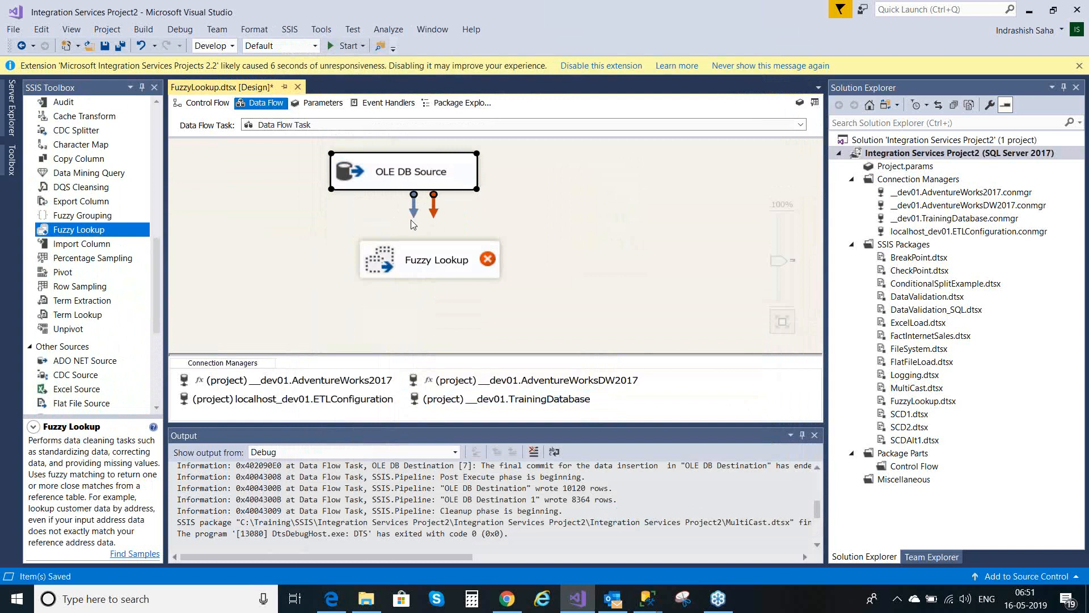
{"action": "left_click_drag", "start_coordinate": [415, 215], "coordinate": [433, 261]}
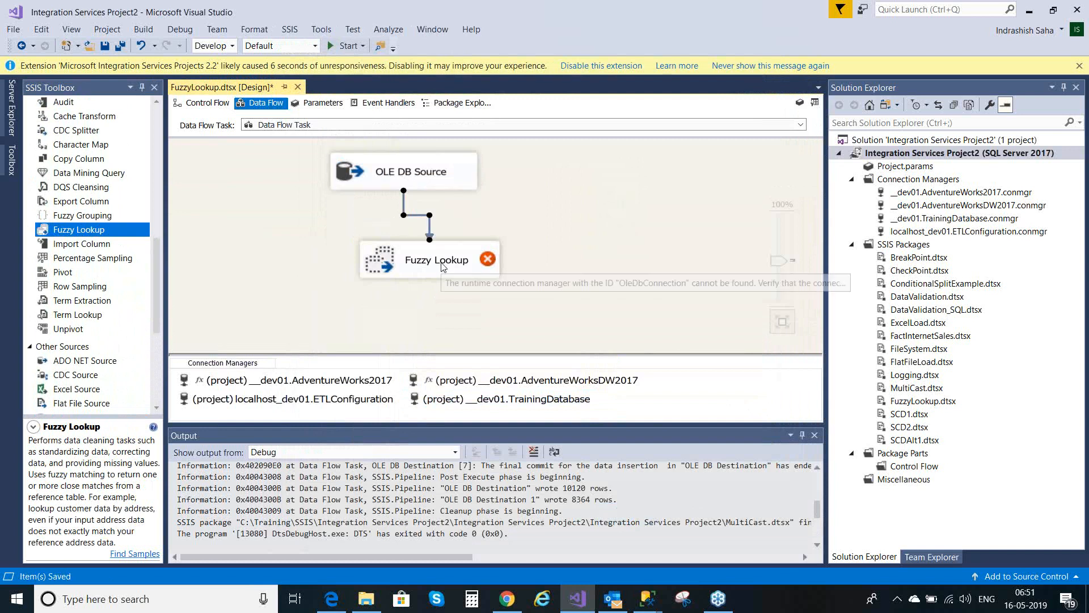
Configure the Fuzzy Lookup to use the __dev01.TrainingDatabase connection and [dbo].[FuzzyLookUPRefrenceValue] as its reference table.
{"action": "left_click", "coordinate": [400, 267]}
{"action": "double_click", "coordinate": [400, 264]}
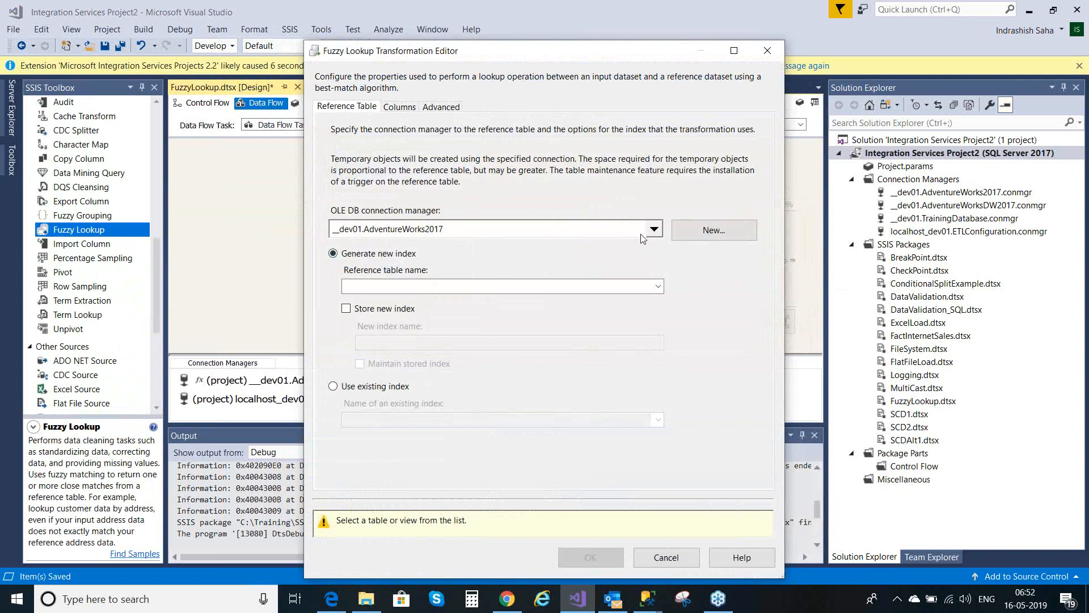
{"action": "left_click", "coordinate": [655, 229]}
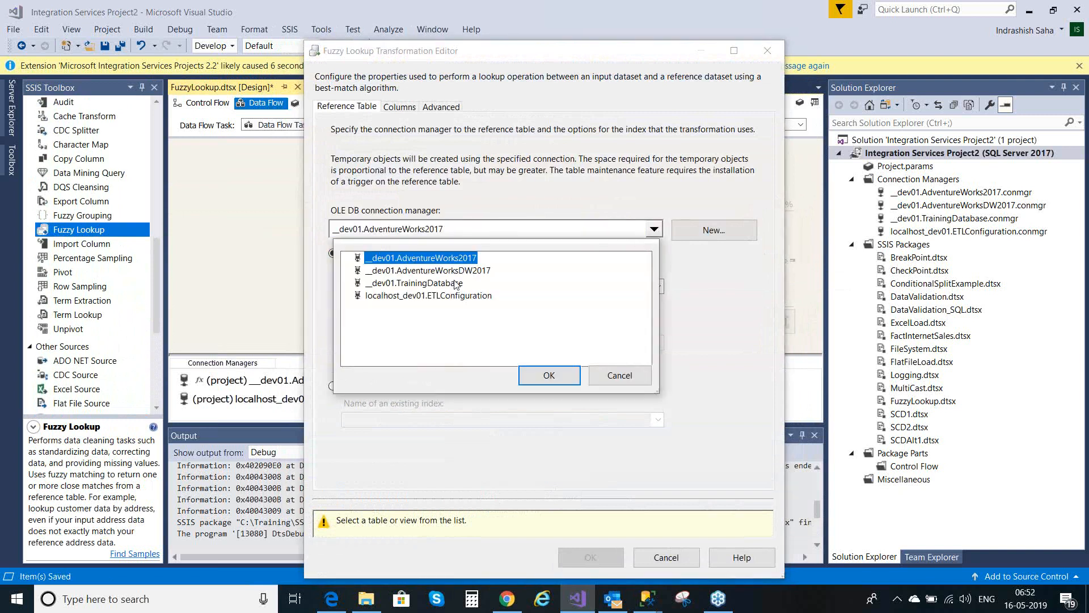
{"action": "left_click", "coordinate": [425, 284]}
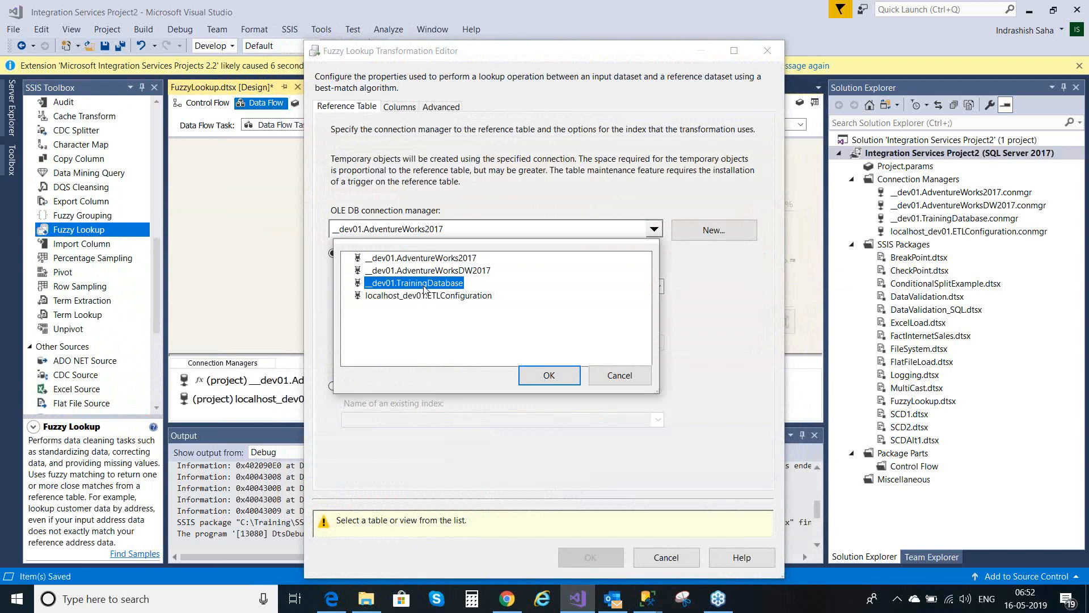
{"action": "left_click", "coordinate": [559, 379]}
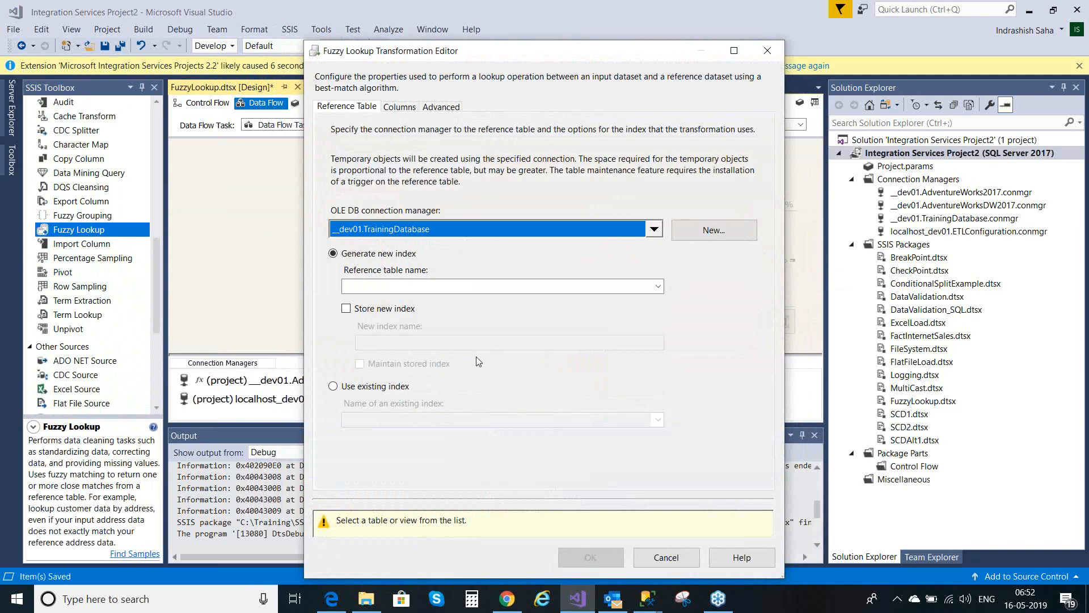
{"action": "left_click", "coordinate": [658, 286]}
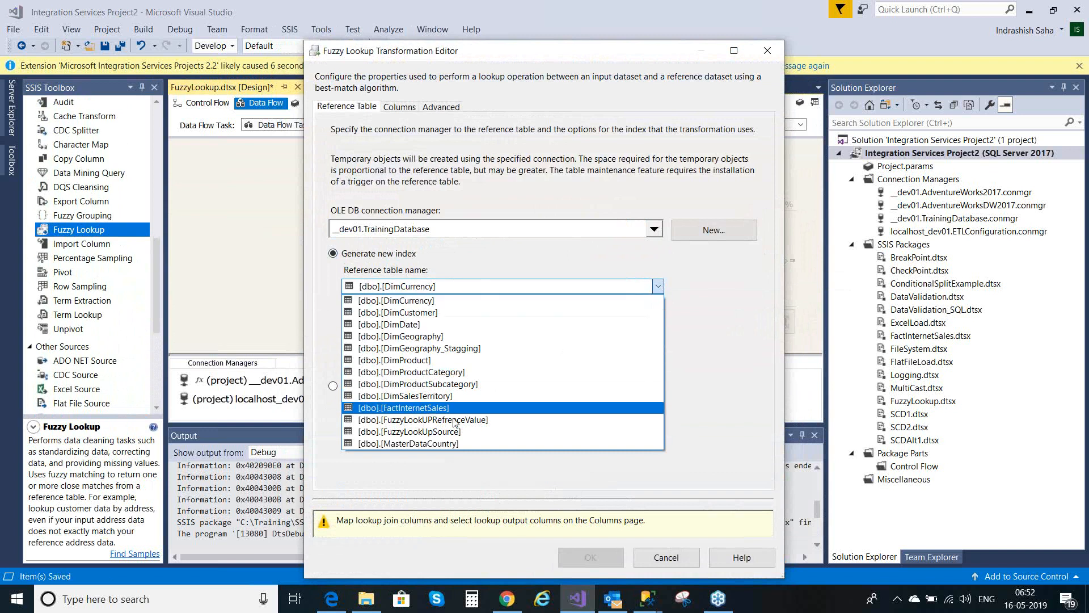
{"action": "left_click", "coordinate": [457, 423]}
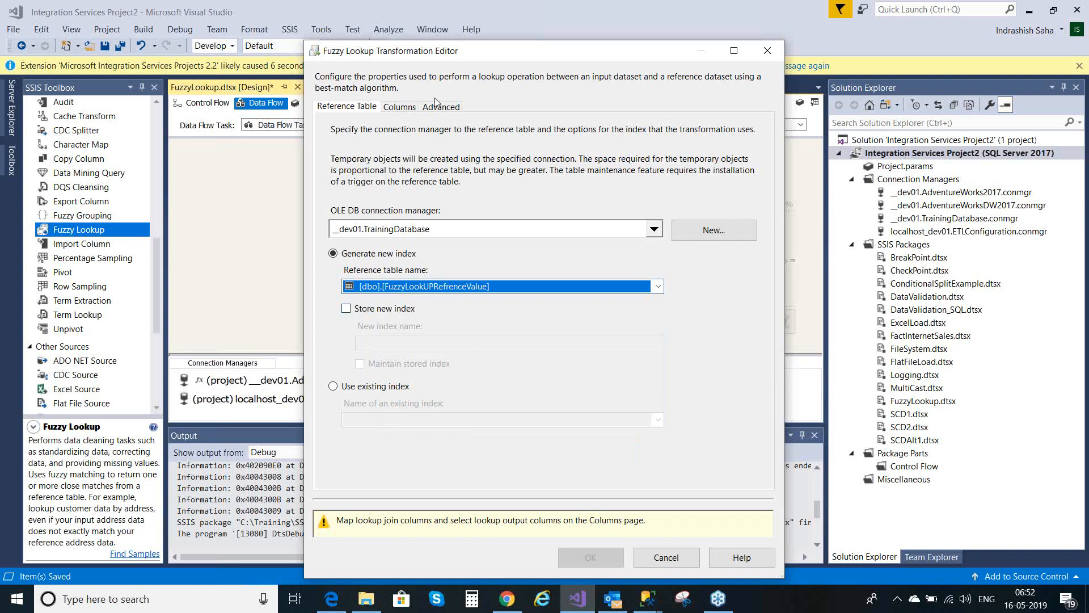
Map the Department input column to the DepartmentName lookup column in the Fuzzy Lookup.
{"action": "left_click", "coordinate": [399, 108]}
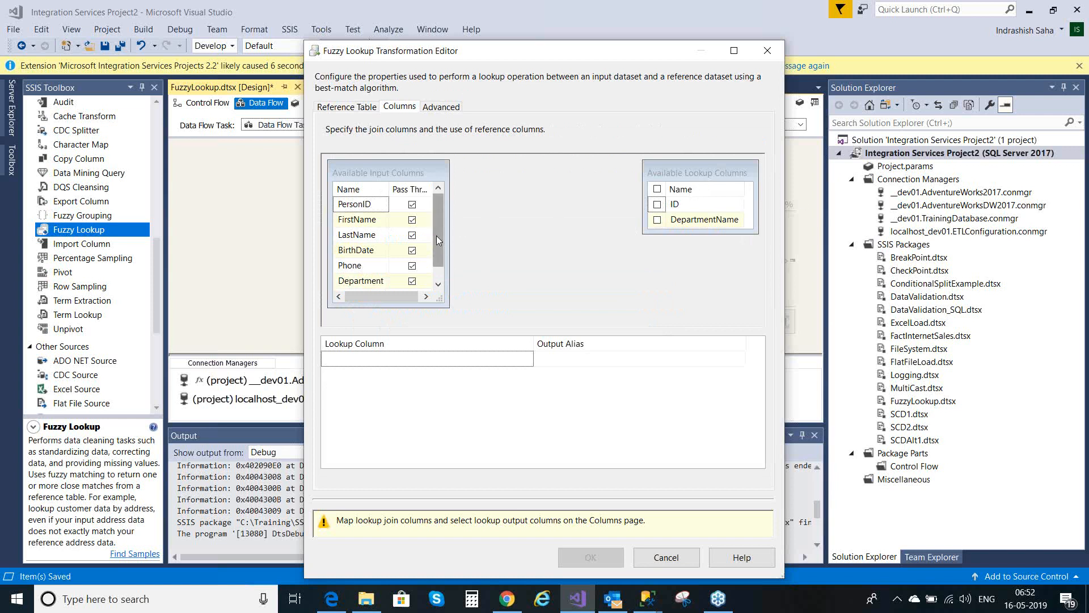
{"action": "left_click_drag", "start_coordinate": [435, 235], "coordinate": [432, 263]}
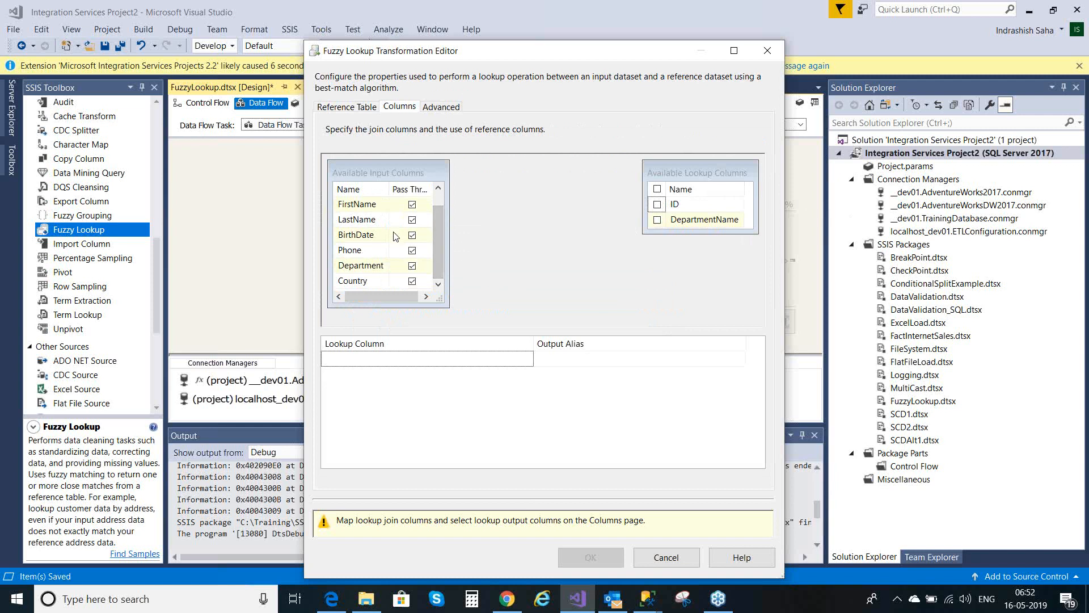
{"action": "left_click", "coordinate": [385, 271]}
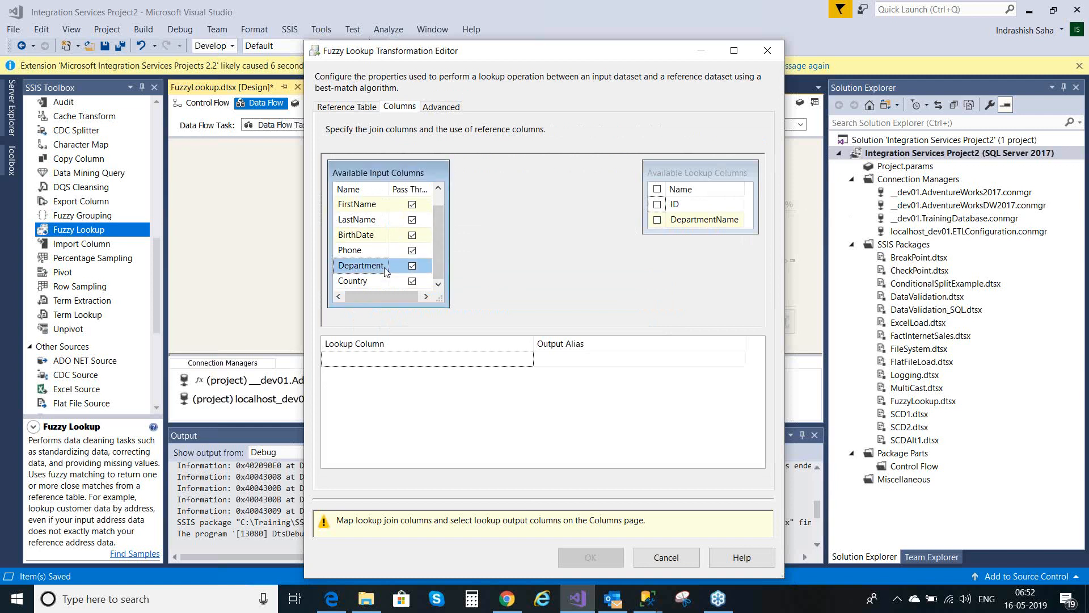
{"action": "left_click_drag", "start_coordinate": [421, 269], "coordinate": [570, 297]}
{"action": "left_click_drag", "start_coordinate": [457, 278], "coordinate": [441, 262]}
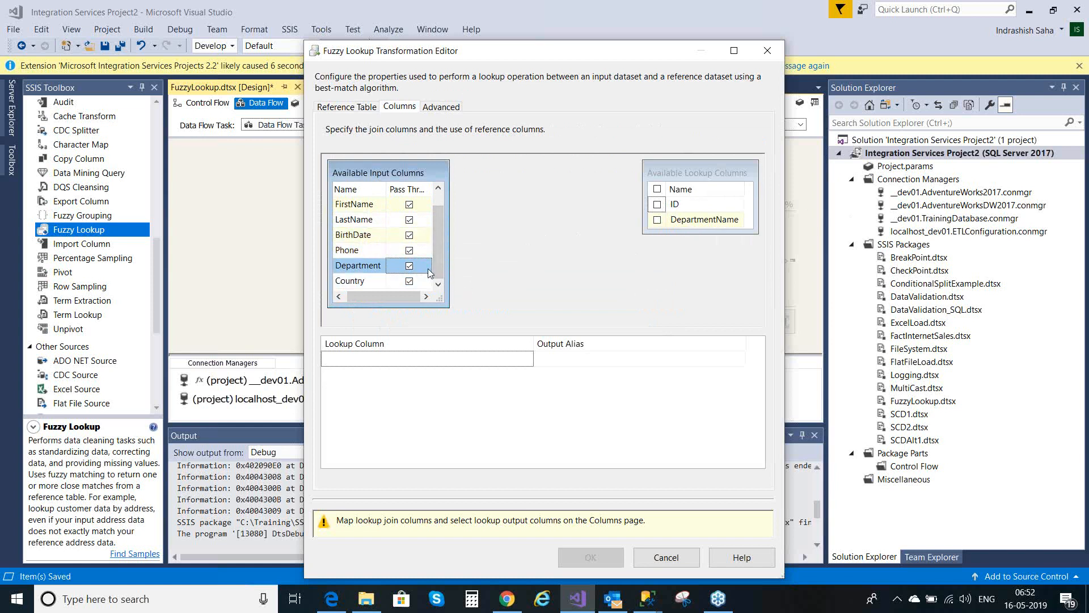
{"action": "mouse_move", "coordinate": [428, 269]}
{"action": "left_mouse_down"}
{"action": "mouse_move", "coordinate": [569, 229]}
{"action": "mouse_move", "coordinate": [562, 253]}
{"action": "mouse_move", "coordinate": [419, 272]}
{"action": "left_mouse_up"}
{"action": "left_click", "coordinate": [448, 357]}
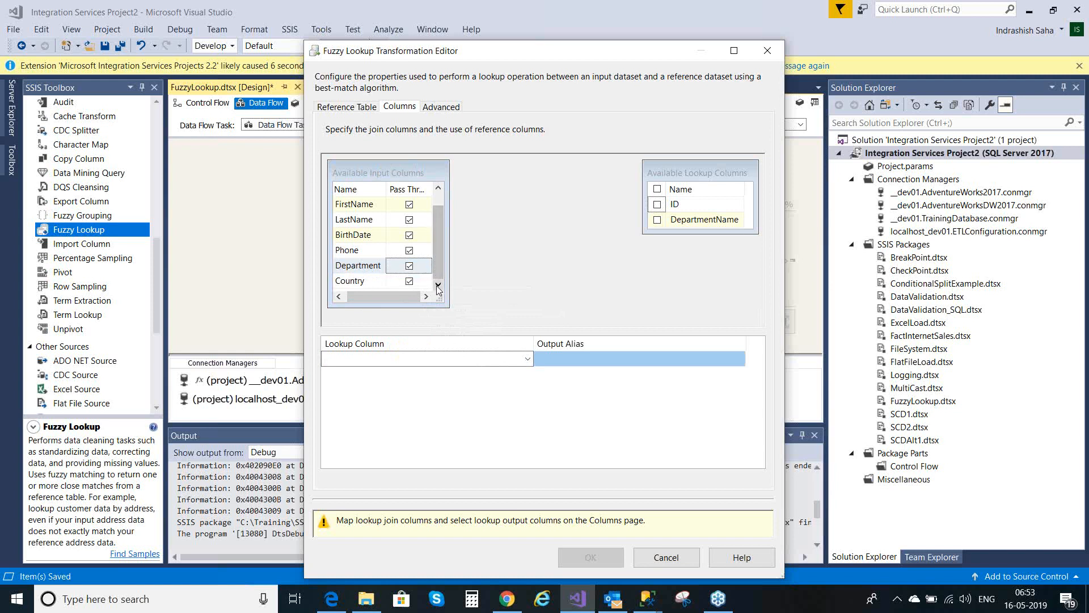
{"action": "left_click", "coordinate": [428, 268]}
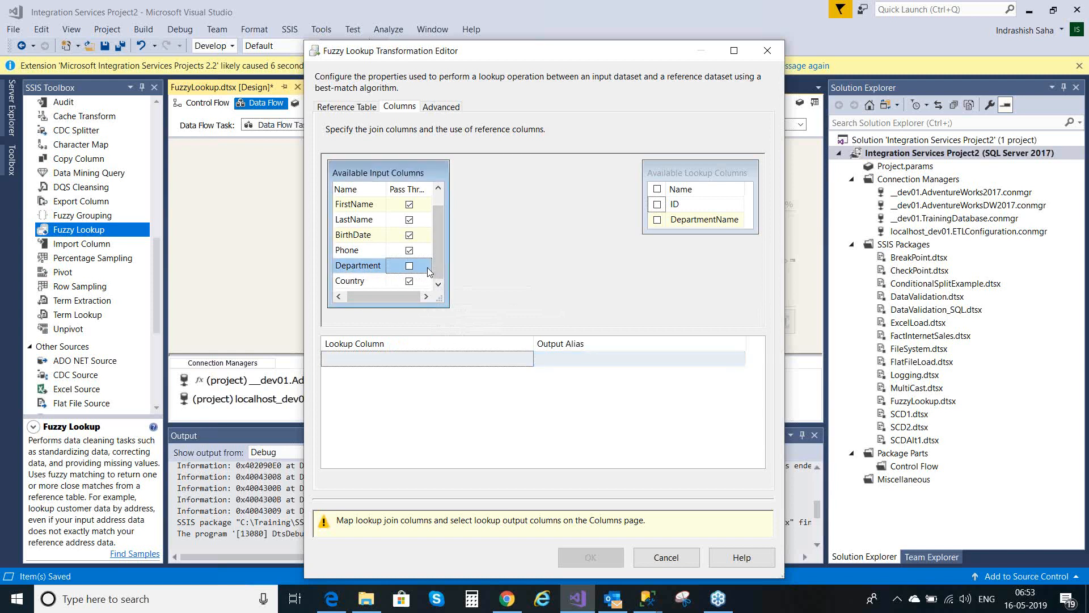
{"action": "left_click_drag", "start_coordinate": [428, 268], "coordinate": [668, 223]}
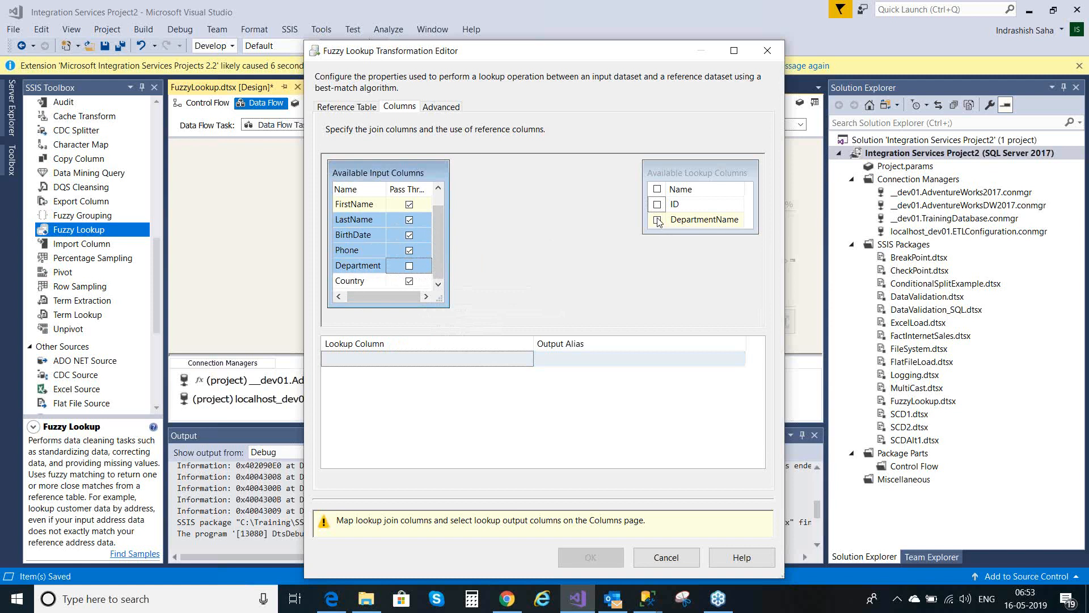
{"action": "left_click", "coordinate": [658, 221]}
{"action": "left_click", "coordinate": [658, 221]}
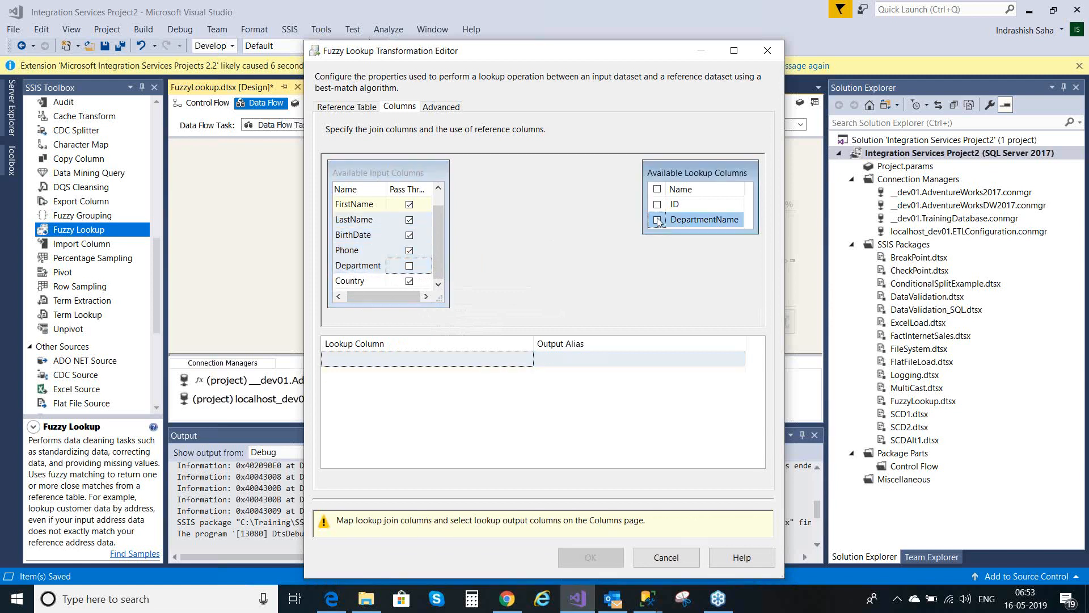
{"action": "left_click", "coordinate": [409, 266]}
{"action": "left_click", "coordinate": [409, 266]}
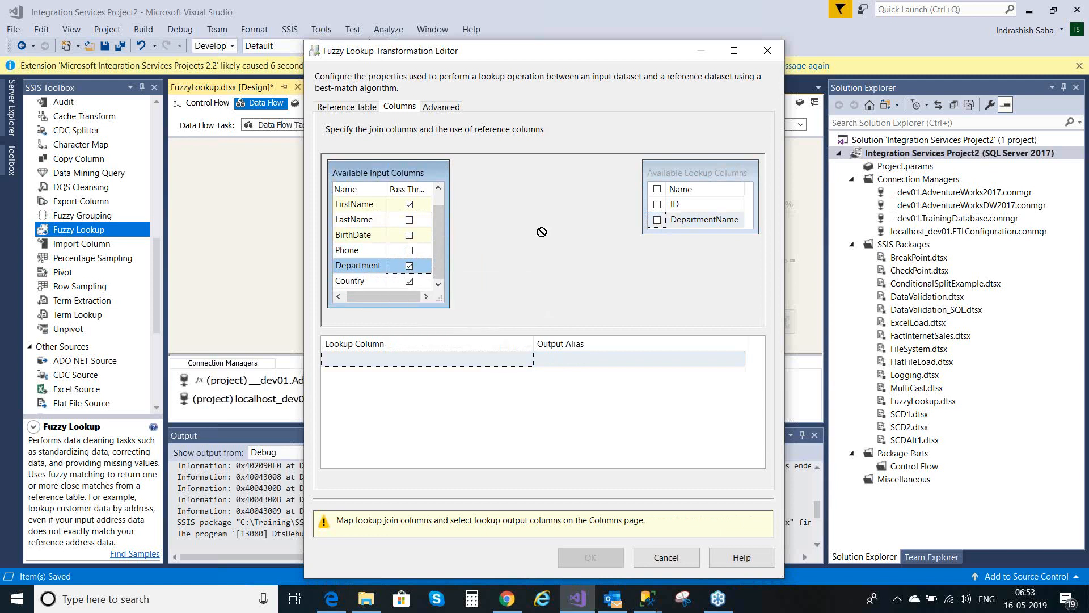
{"action": "left_click_drag", "start_coordinate": [692, 221], "coordinate": [693, 222]}
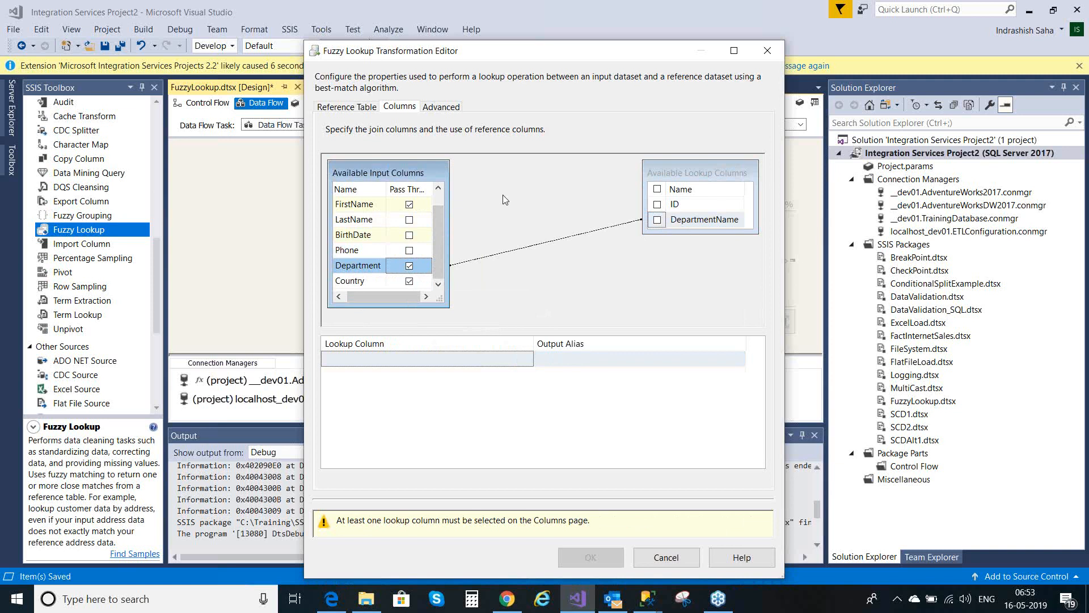
Re-enable pass-through for the LastName, BirthDate and Phone input columns.
{"action": "left_click", "coordinate": [410, 220]}
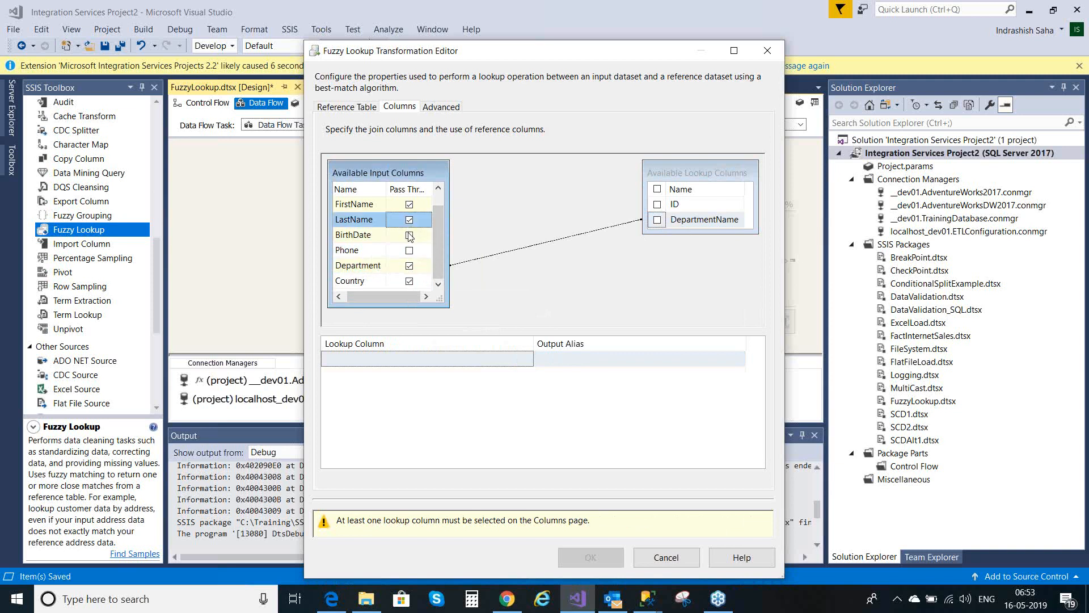
{"action": "left_click", "coordinate": [410, 235]}
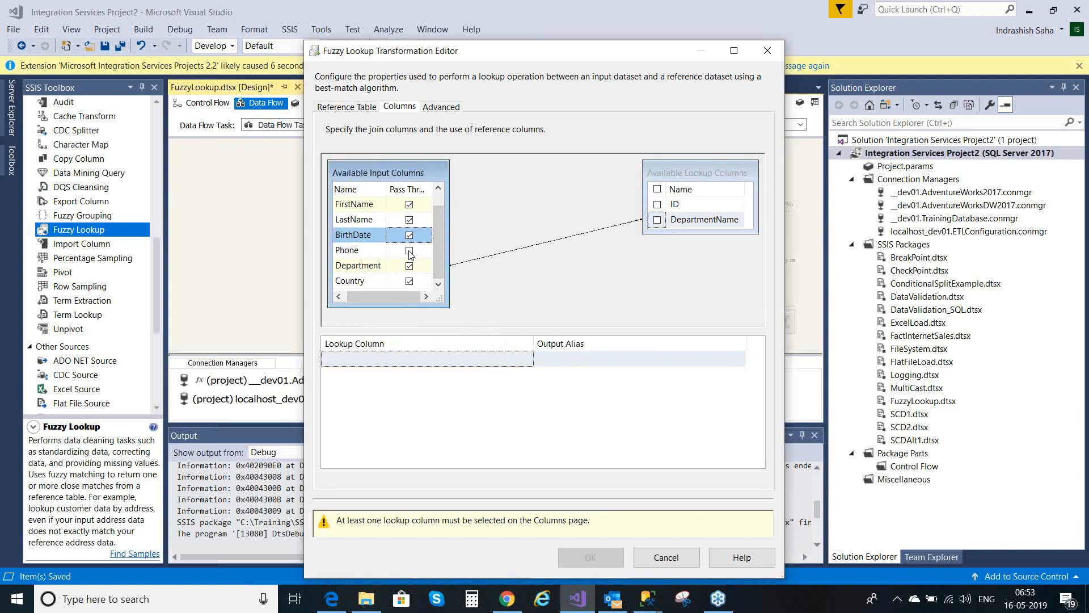
{"action": "left_click", "coordinate": [409, 251]}
{"action": "mouse_move", "coordinate": [438, 252]}
{"action": "left_mouse_down"}
{"action": "mouse_move", "coordinate": [437, 217]}
{"action": "mouse_move", "coordinate": [439, 264]}
{"action": "left_mouse_up"}
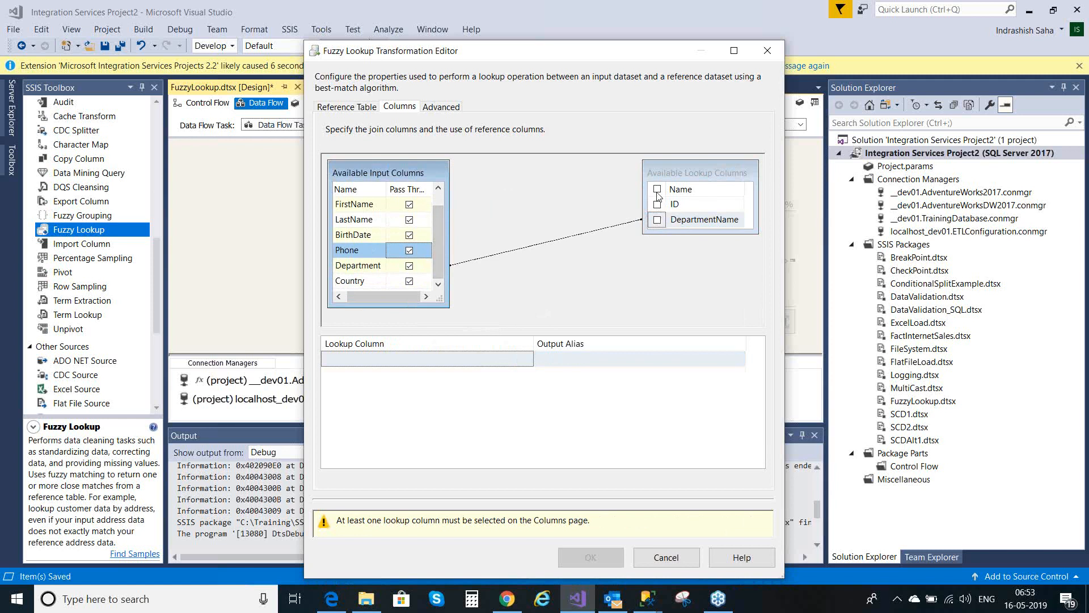
Include DepartmentName as a lookup output column and accept the Fuzzy Lookup settings.
{"action": "left_click", "coordinate": [656, 220]}
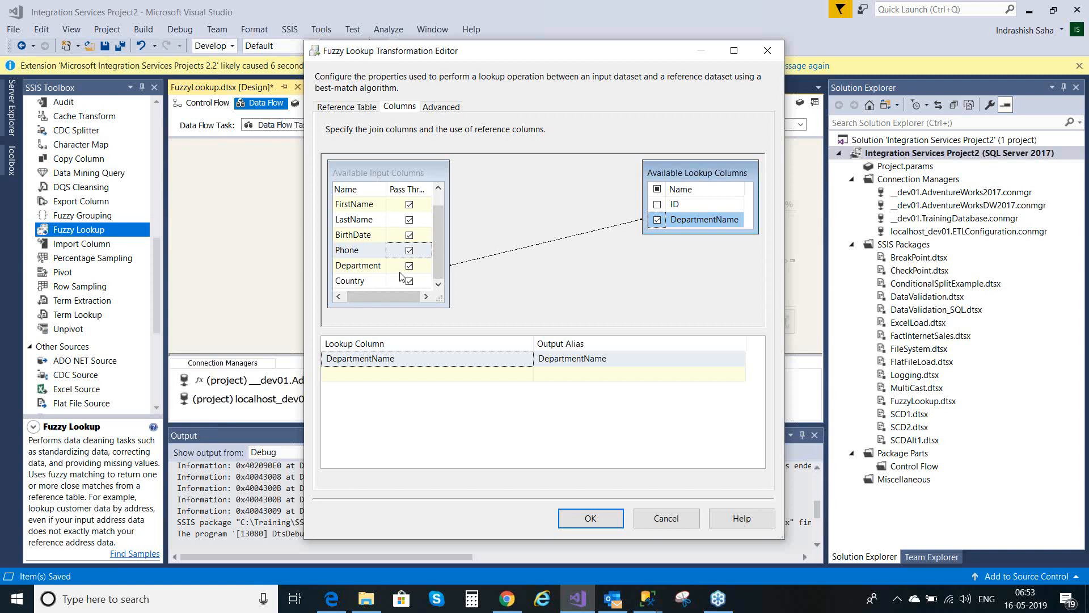
{"action": "mouse_move", "coordinate": [695, 222]}
{"action": "right_click", "coordinate": [512, 354]}
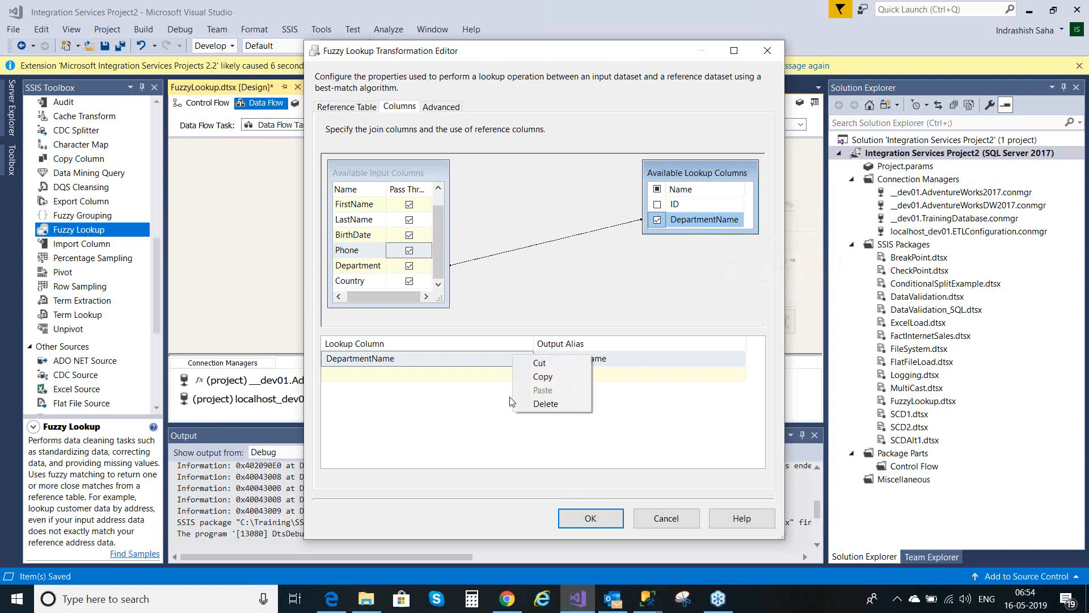
{"action": "left_click", "coordinate": [455, 443]}
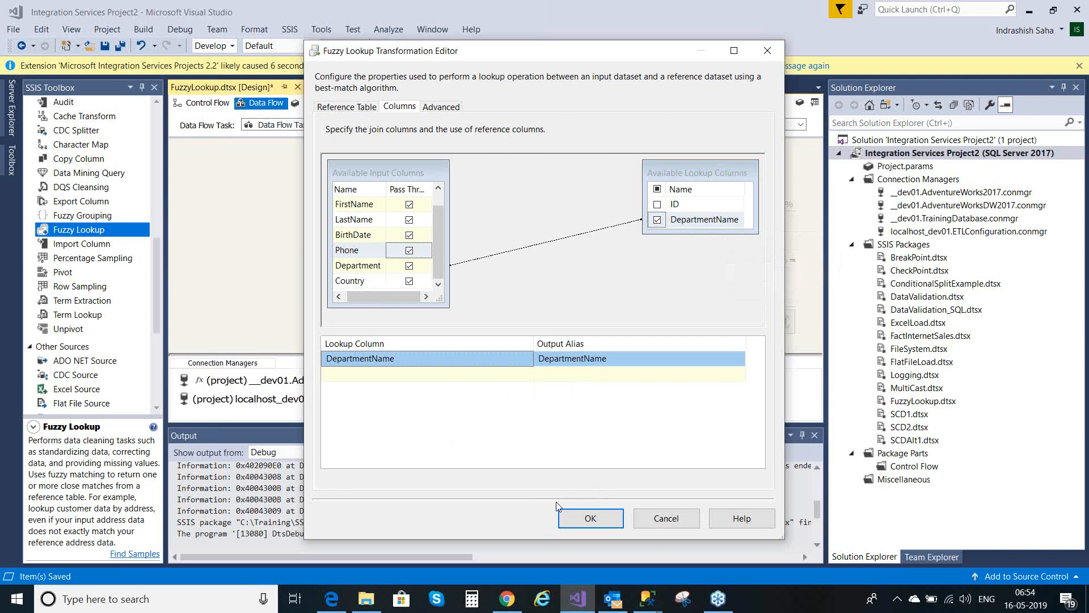
{"action": "left_click", "coordinate": [605, 513]}
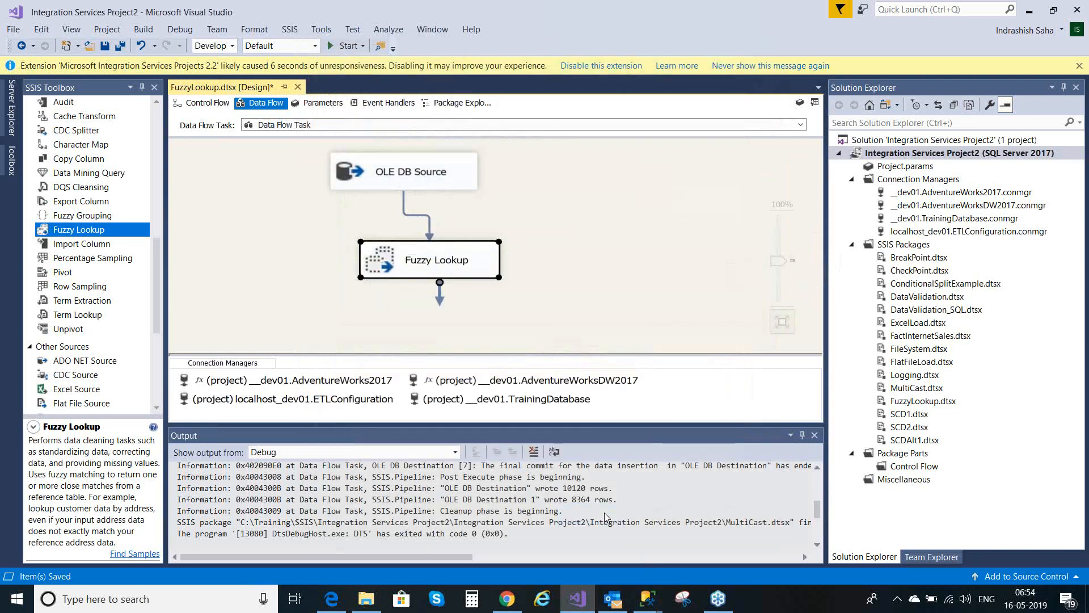
{"action": "left_click", "coordinate": [584, 250]}
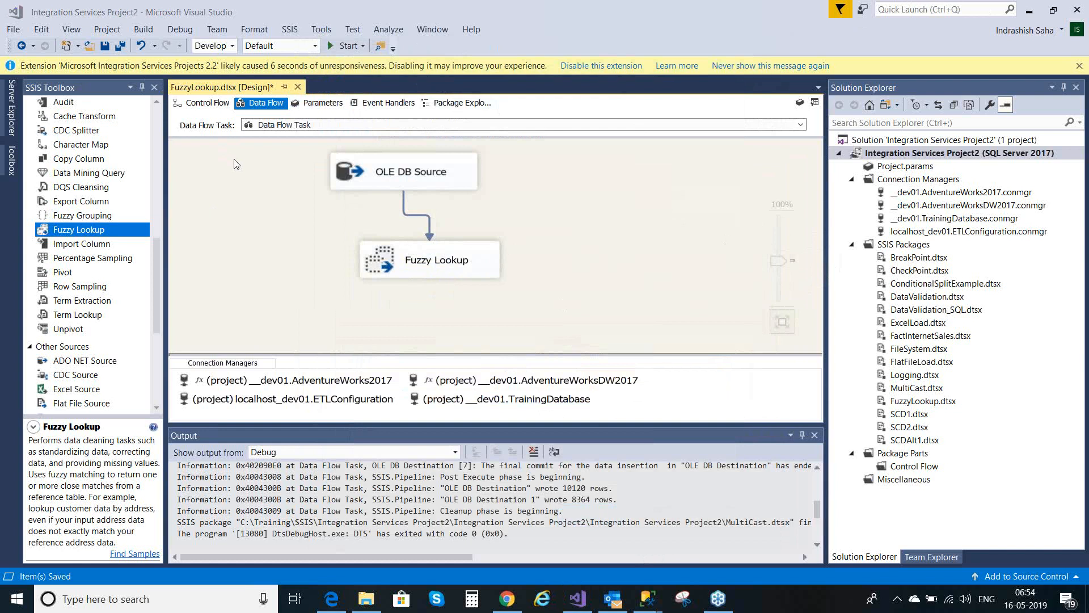
Execute the FuzzyLookup.dtsx package from the project and stop debugging once the run ends.
{"action": "left_click", "coordinate": [213, 106]}
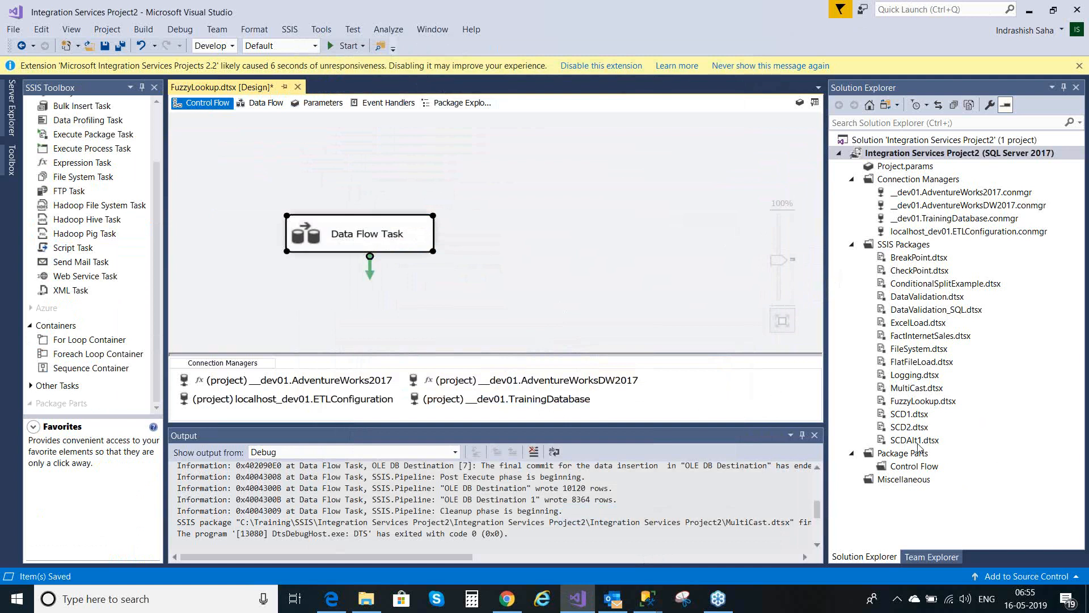
{"action": "right_click", "coordinate": [936, 404]}
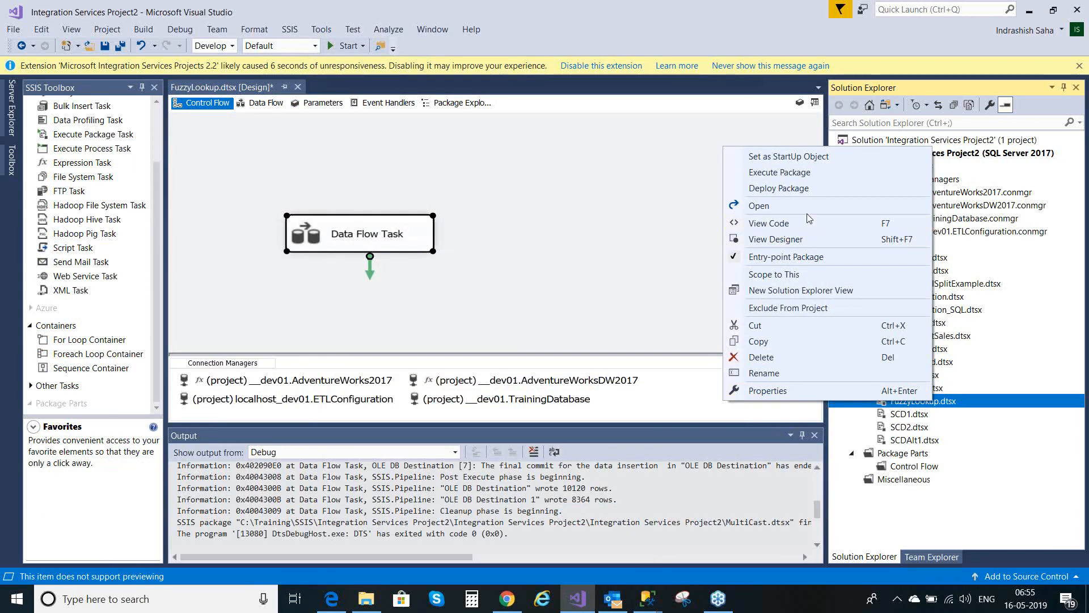
{"action": "left_click", "coordinate": [812, 175]}
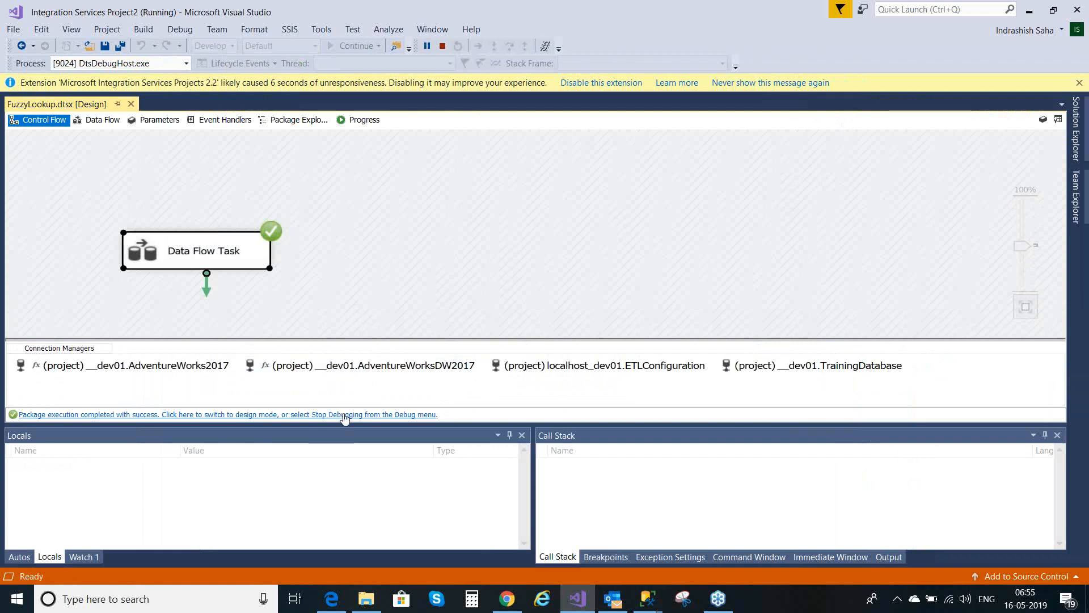
{"action": "left_click", "coordinate": [443, 48]}
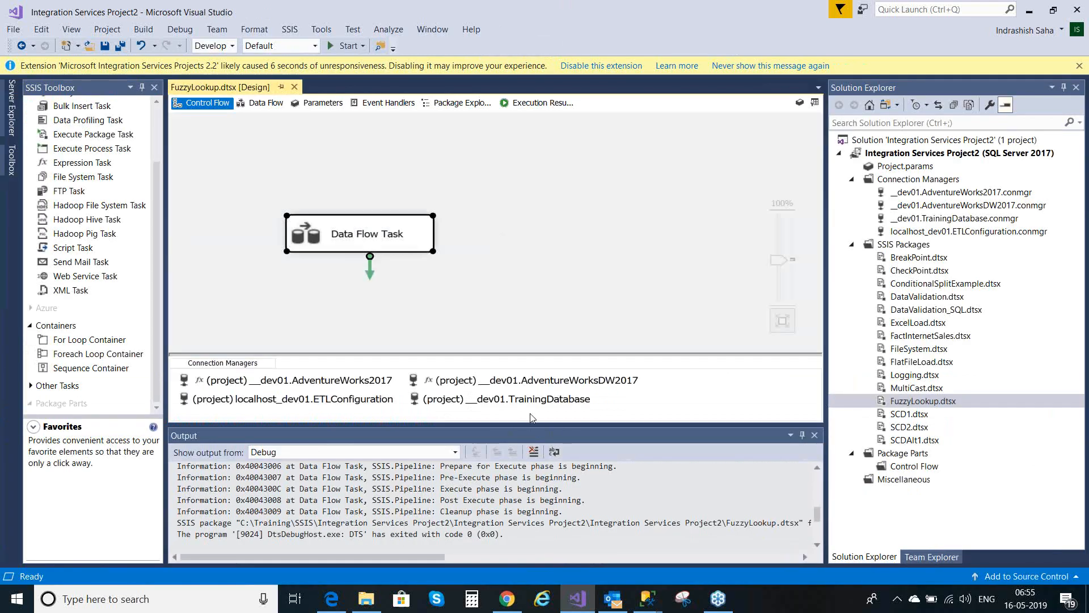
Add an OLE DB Destination below the Fuzzy Lookup in the data flow and connect the lookup's output to it.
{"action": "double_click", "coordinate": [335, 235]}
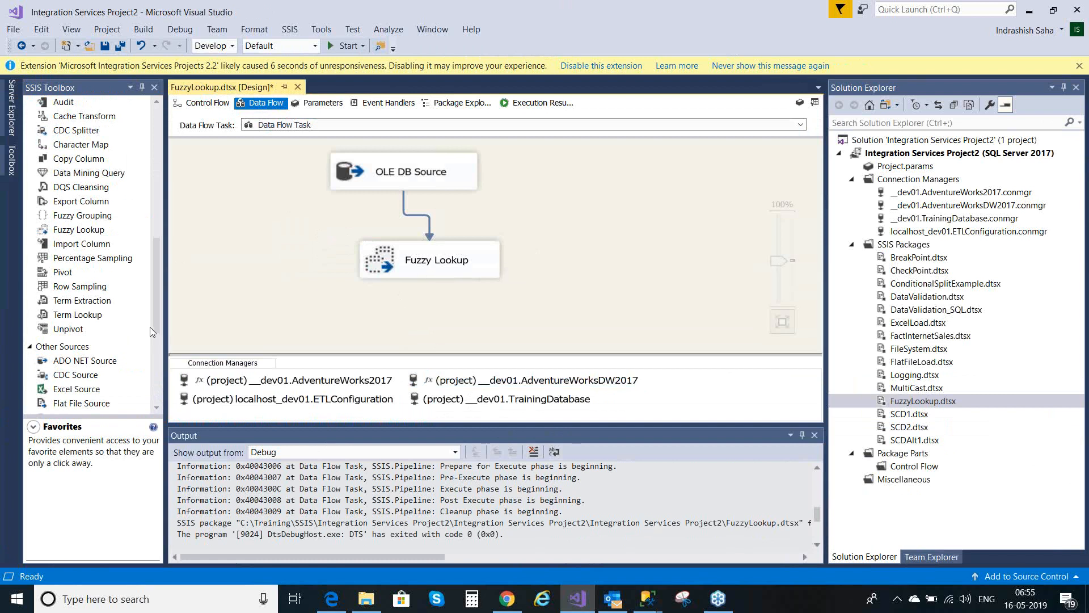
{"action": "left_click_drag", "start_coordinate": [154, 320], "coordinate": [155, 390]}
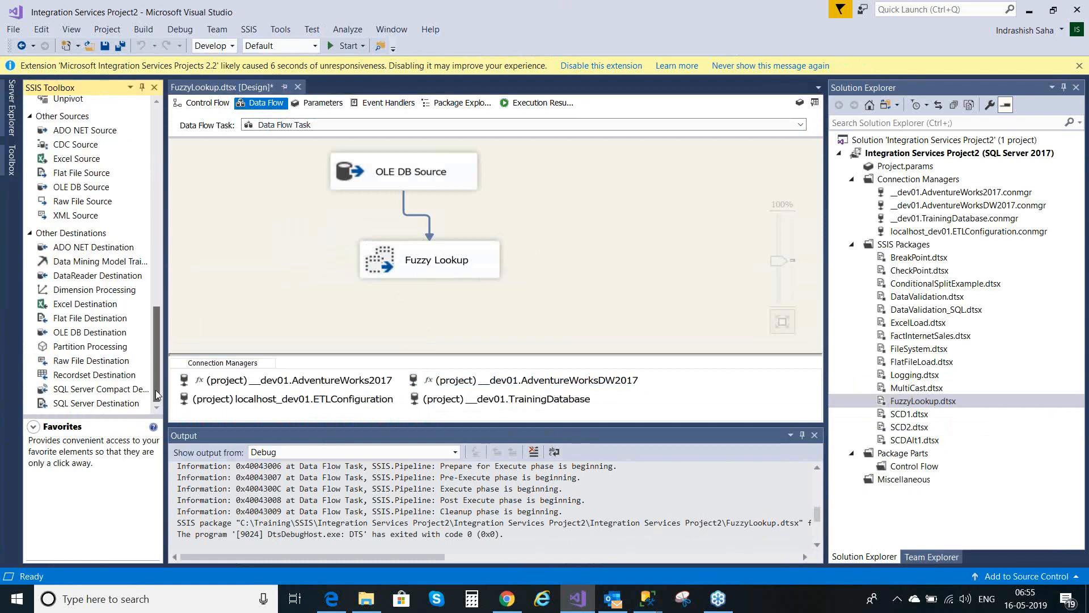
{"action": "left_click_drag", "start_coordinate": [112, 334], "coordinate": [318, 338]}
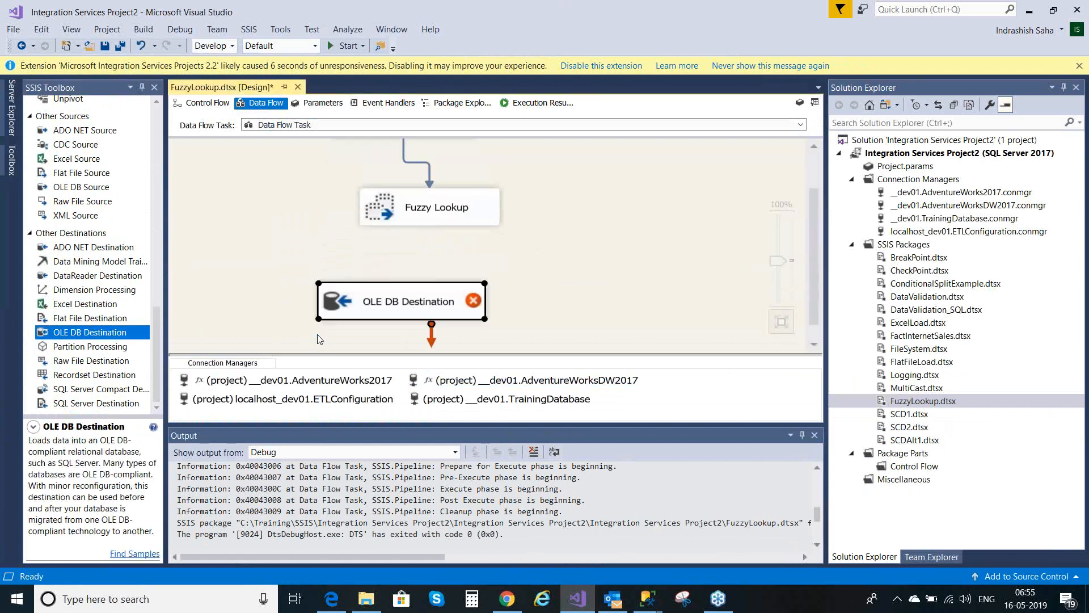
{"action": "left_click", "coordinate": [443, 223]}
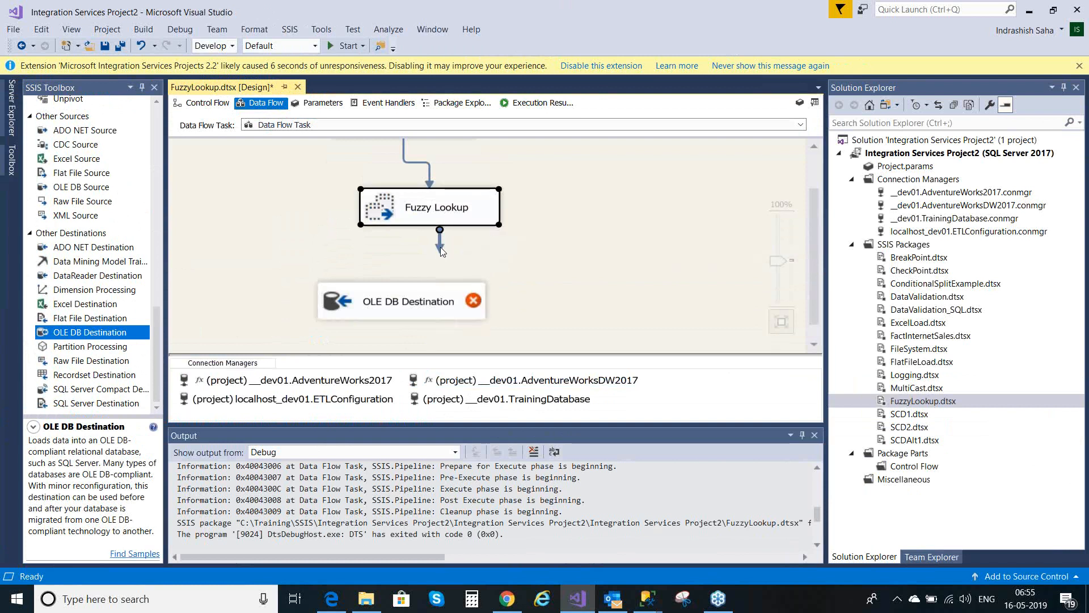
{"action": "left_click_drag", "start_coordinate": [440, 247], "coordinate": [413, 302]}
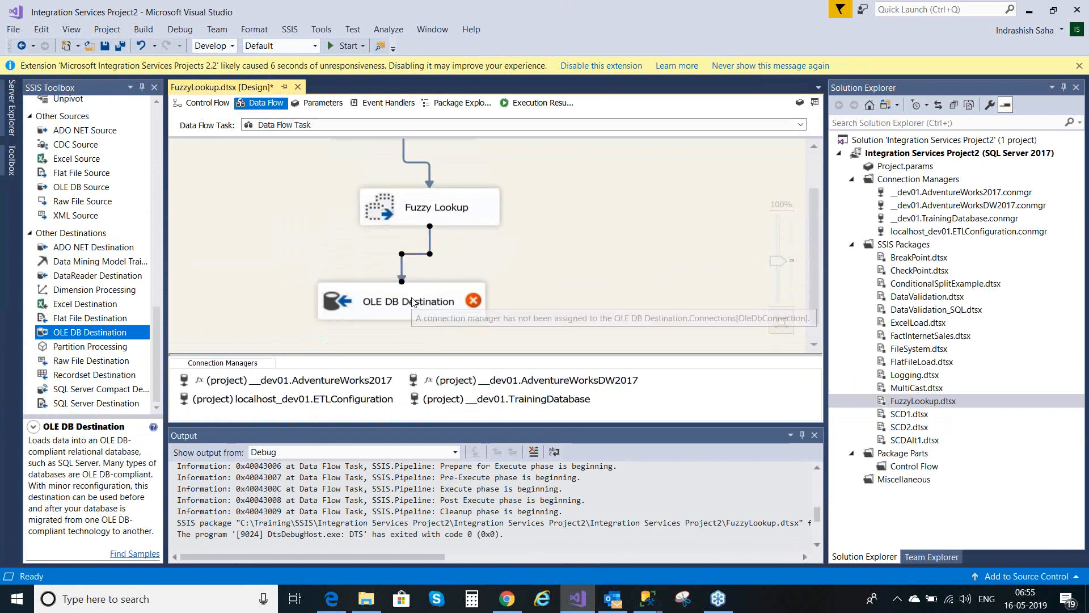
Configure the OLE DB Destination to use the __dev01.TrainingDatabase connection with the "Table or view - fast load" access mode.
{"action": "double_click", "coordinate": [400, 305]}
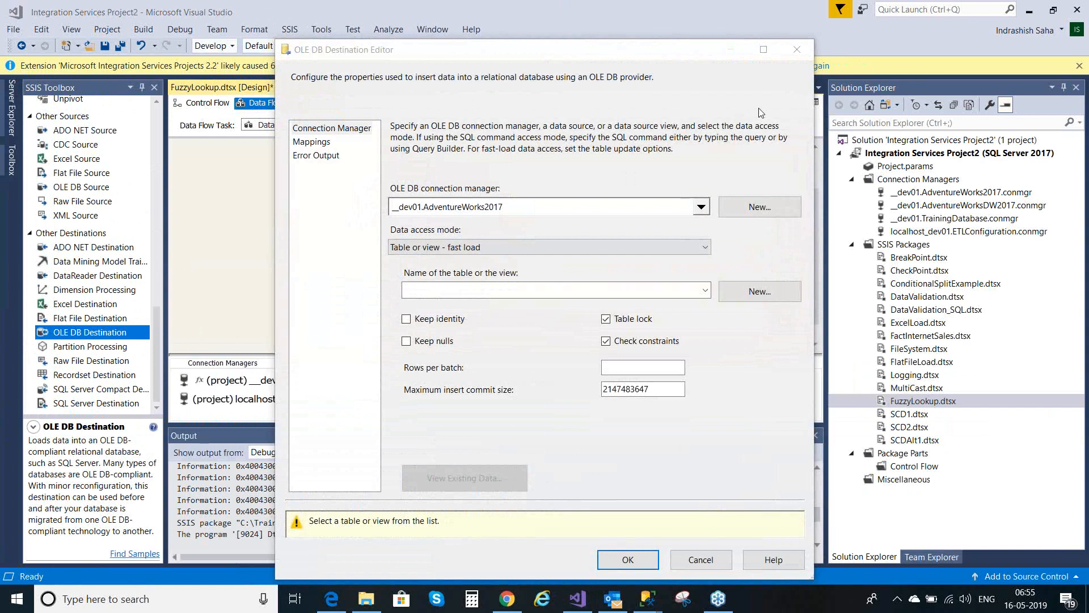
{"action": "left_click", "coordinate": [701, 207]}
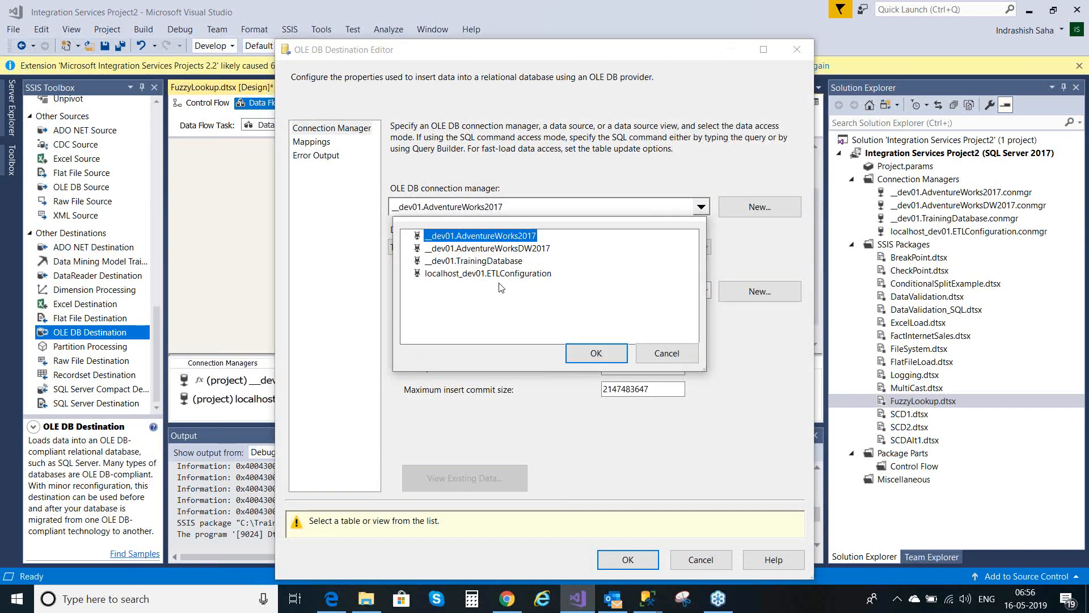
{"action": "left_click", "coordinate": [502, 262]}
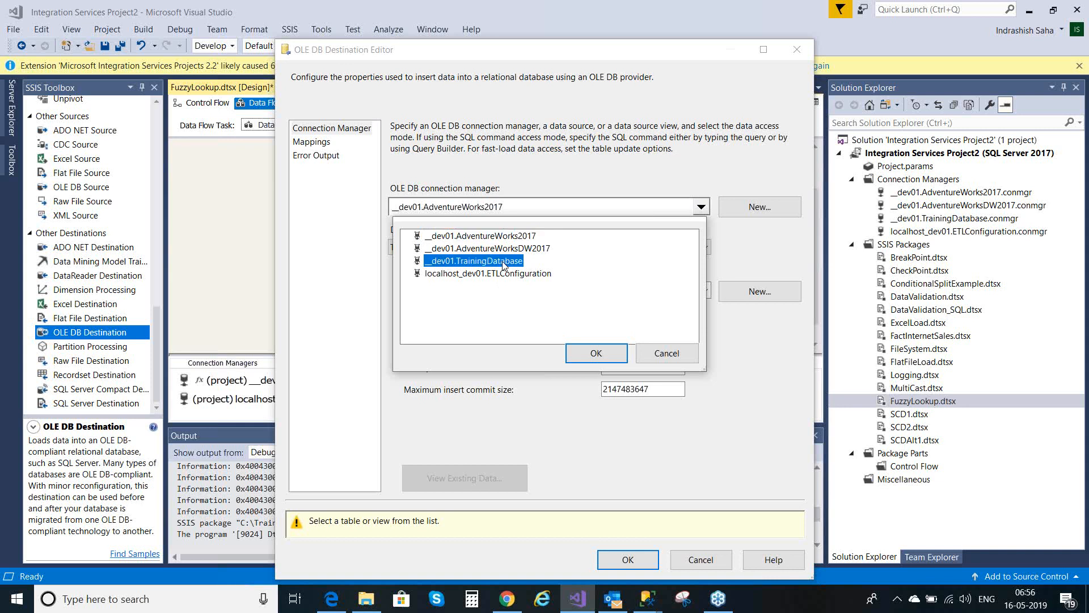
{"action": "left_click", "coordinate": [581, 356]}
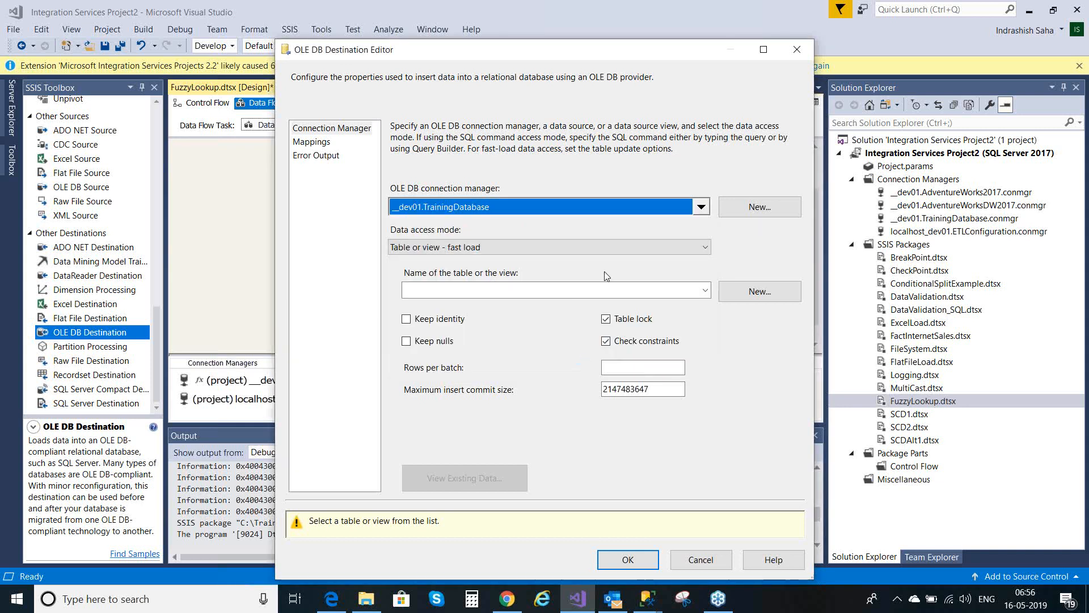
{"action": "left_click", "coordinate": [705, 252]}
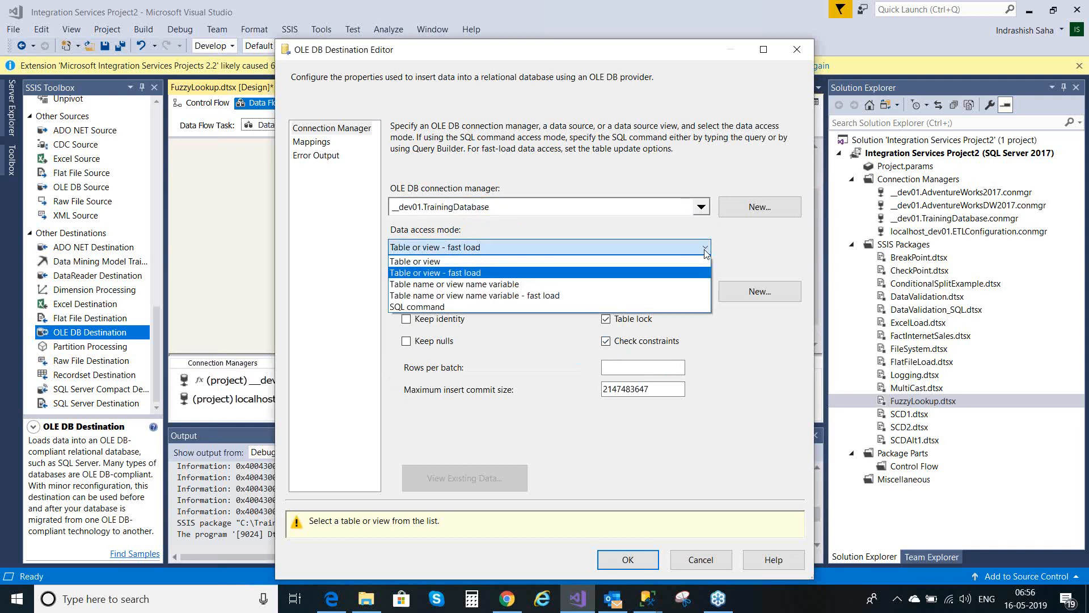
{"action": "left_click", "coordinate": [457, 273]}
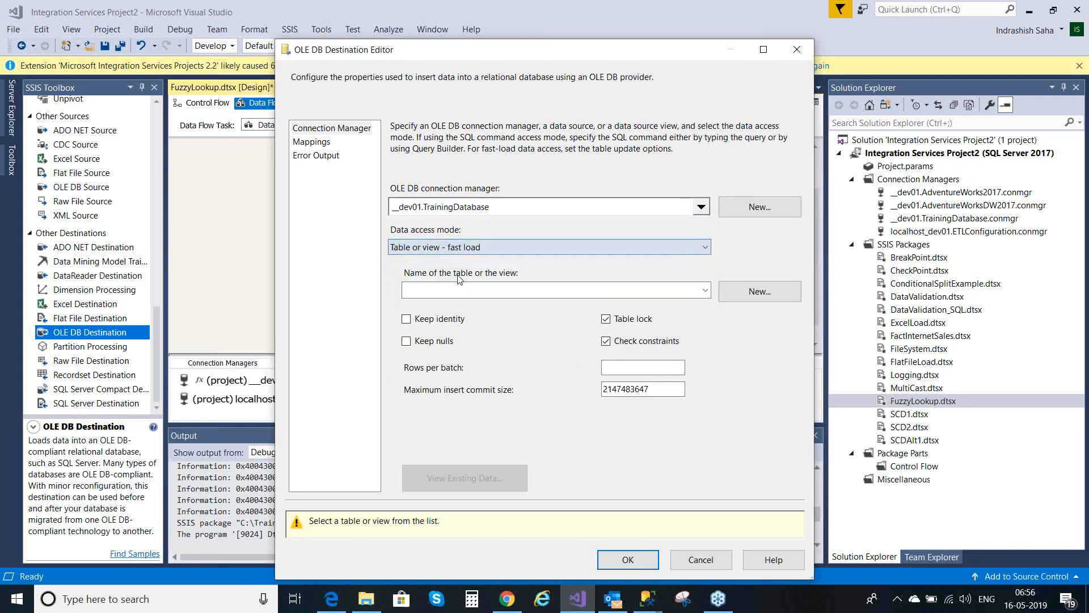
Create a new destination table named FuzzyLookUpResults for the OLE DB Destination, keeping the generated column definitions.
{"action": "left_click", "coordinate": [759, 292]}
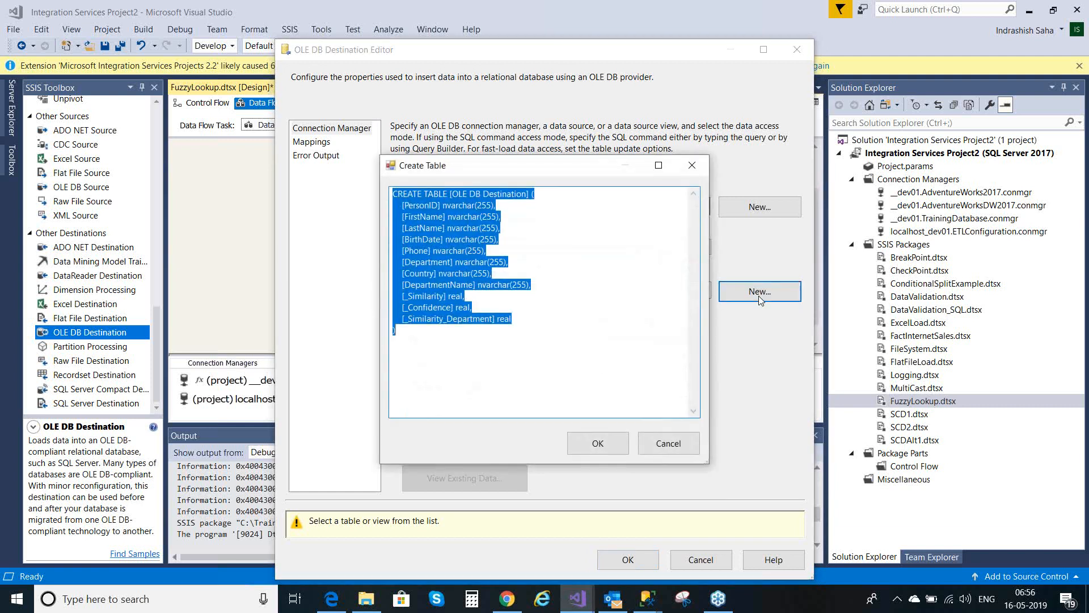
{"action": "left_click", "coordinate": [505, 244]}
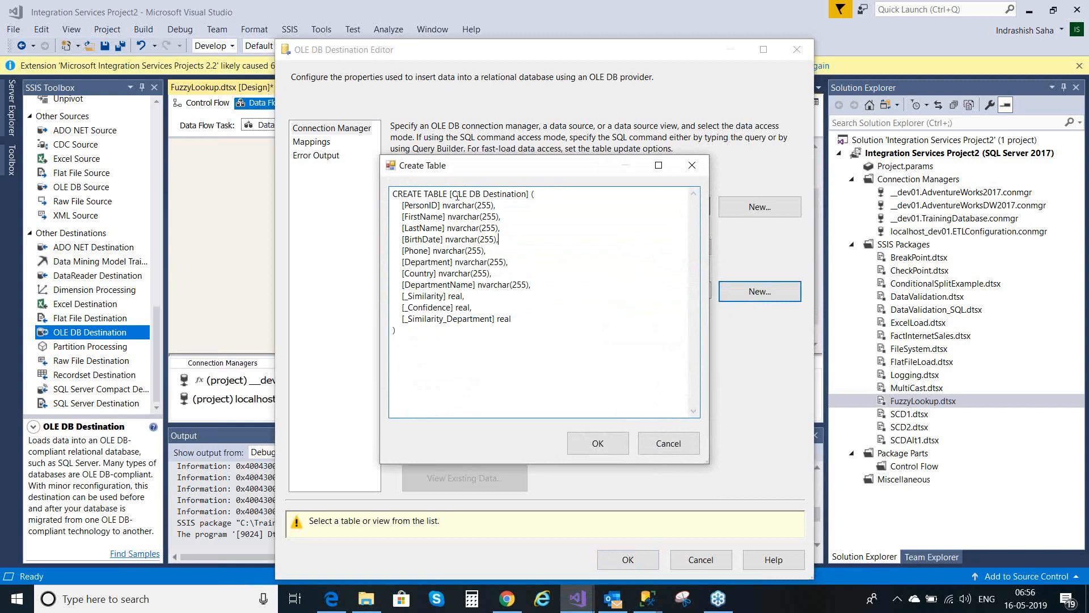
{"action": "left_click", "coordinate": [527, 194], "text": "shift"}
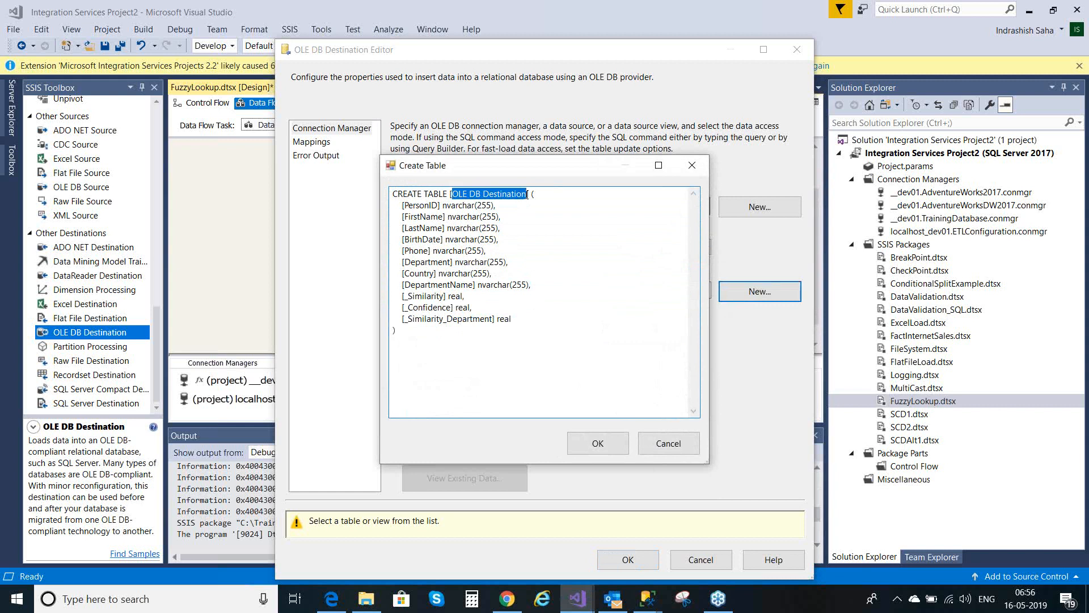
{"action": "type", "text": "F"}
{"action": "type", "text": "u"}
{"action": "type", "text": "zzy"}
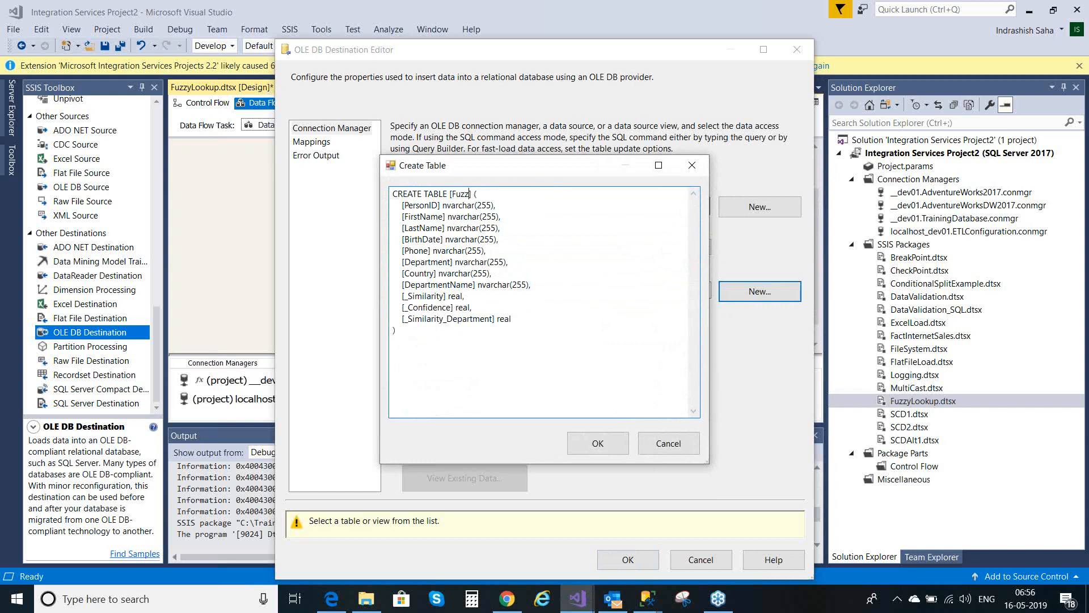
{"action": "type", "text": "LookUpResults"}
{"action": "left_click", "coordinate": [594, 443]}
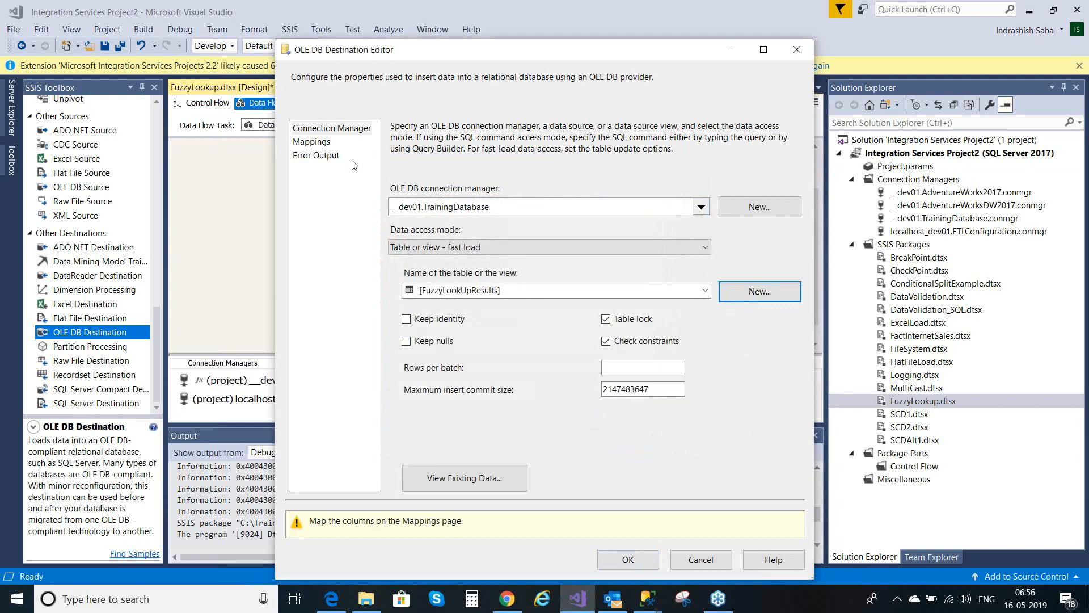
Map the input columns to the same-named FuzzyLookUpResults columns, accept the destination settings and save the package.
{"action": "left_click", "coordinate": [327, 146]}
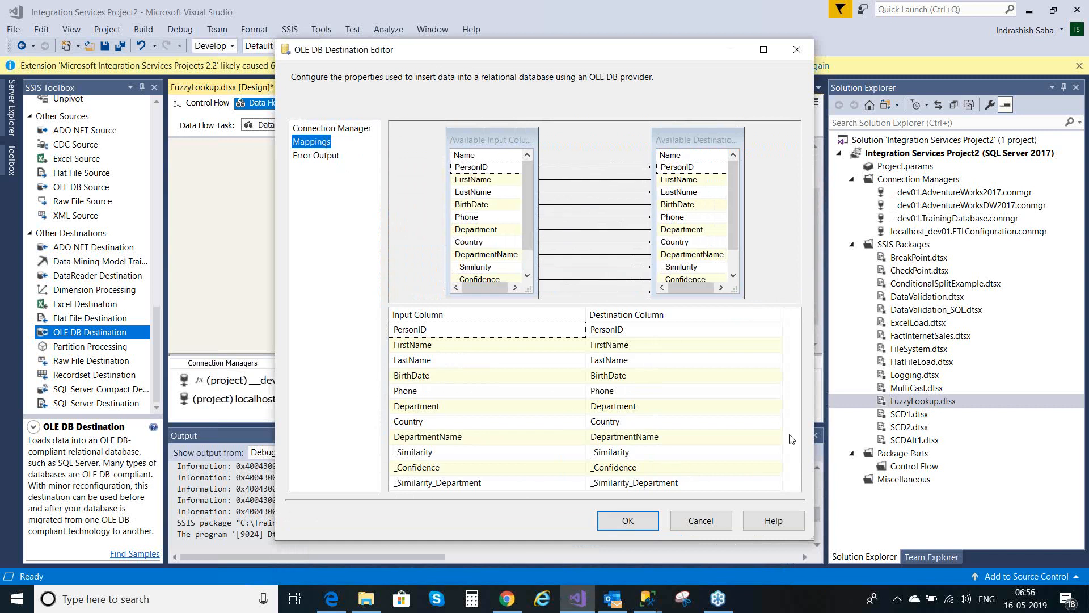
{"action": "left_click", "coordinate": [629, 521]}
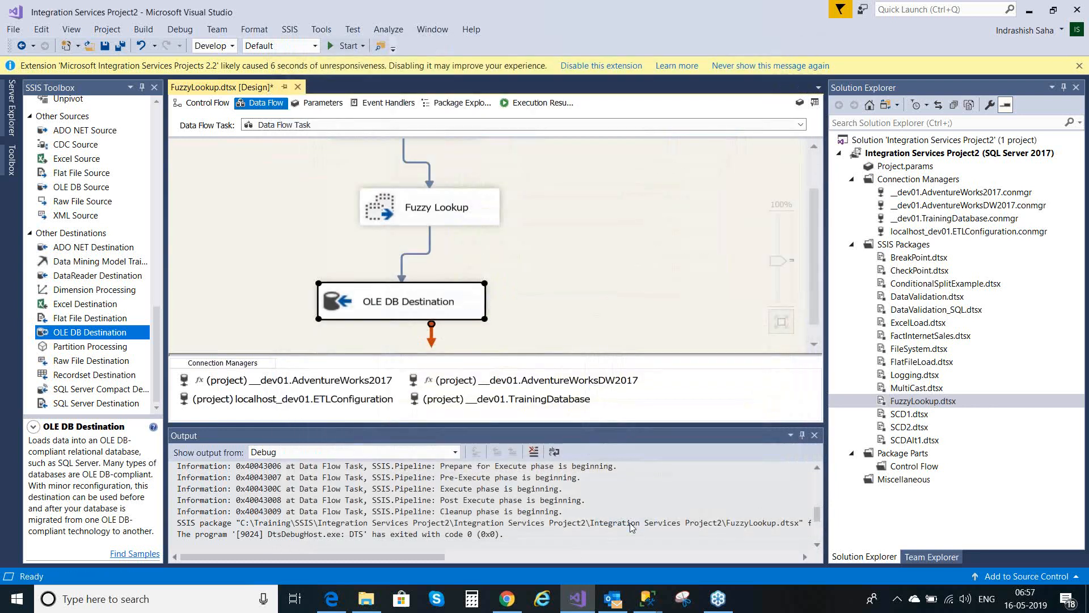
{"action": "key", "text": "ctrl+s"}
Execute the FuzzyLookup.dtsx package with its new destination and stop debugging once the run ends.
{"action": "left_click_drag", "start_coordinate": [809, 312], "coordinate": [812, 260]}
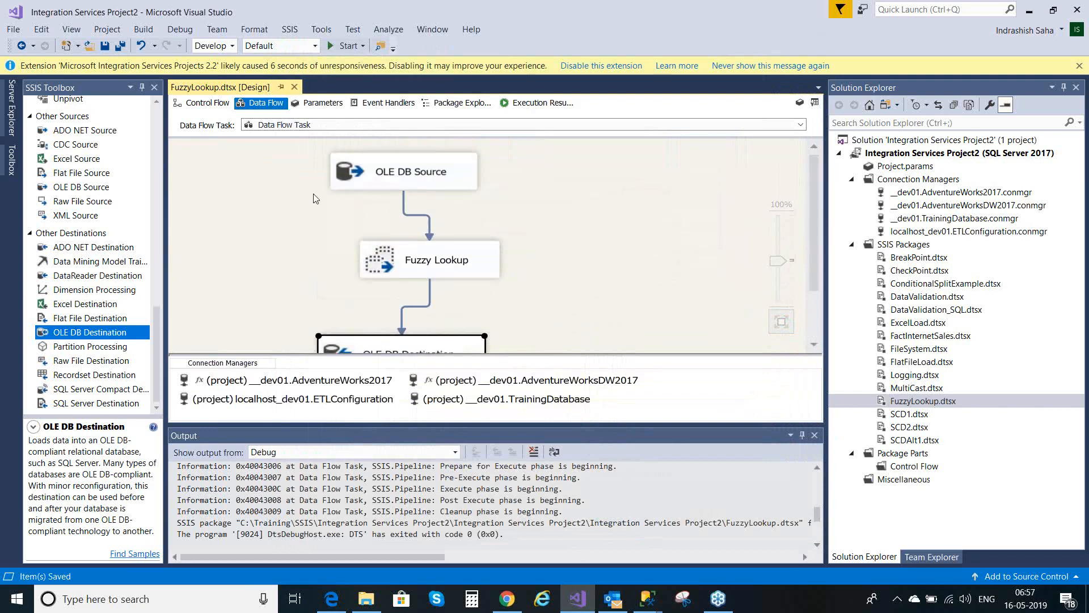
{"action": "left_click", "coordinate": [207, 102]}
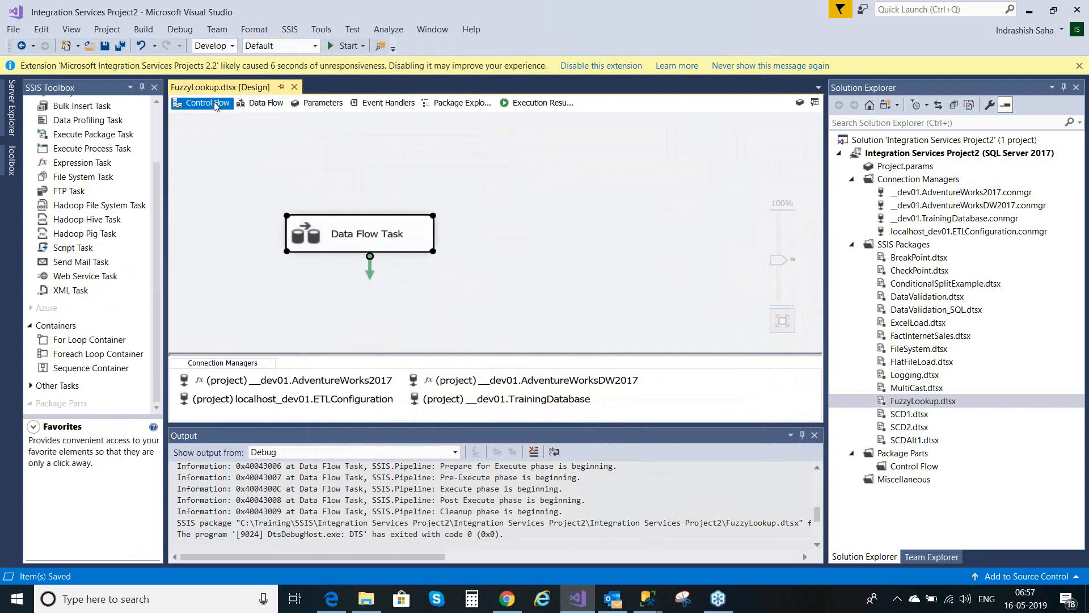
{"action": "double_click", "coordinate": [340, 234]}
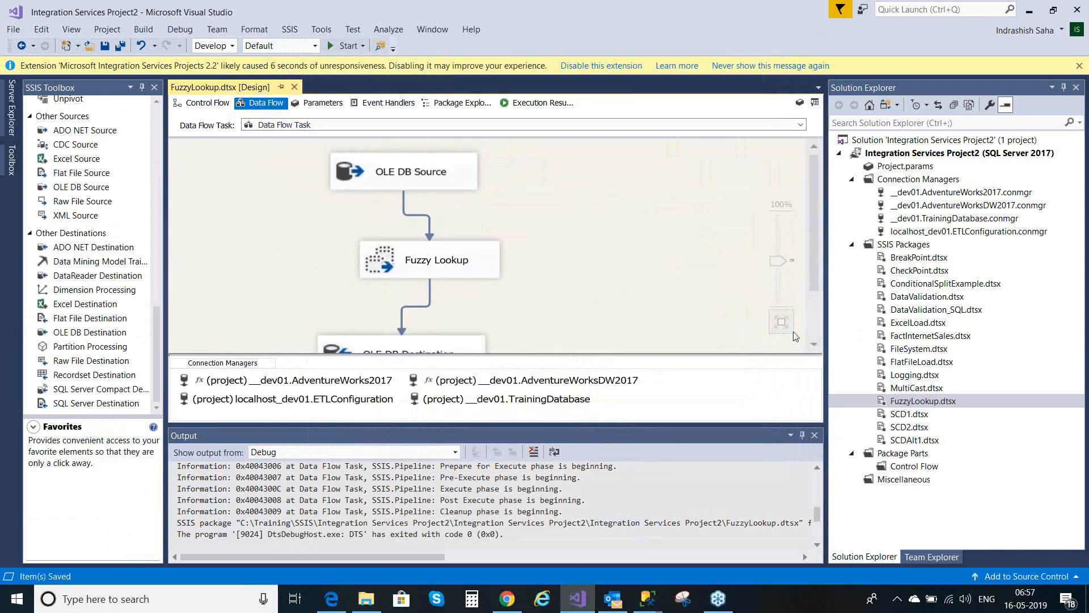
{"action": "left_click_drag", "start_coordinate": [815, 278], "coordinate": [817, 321]}
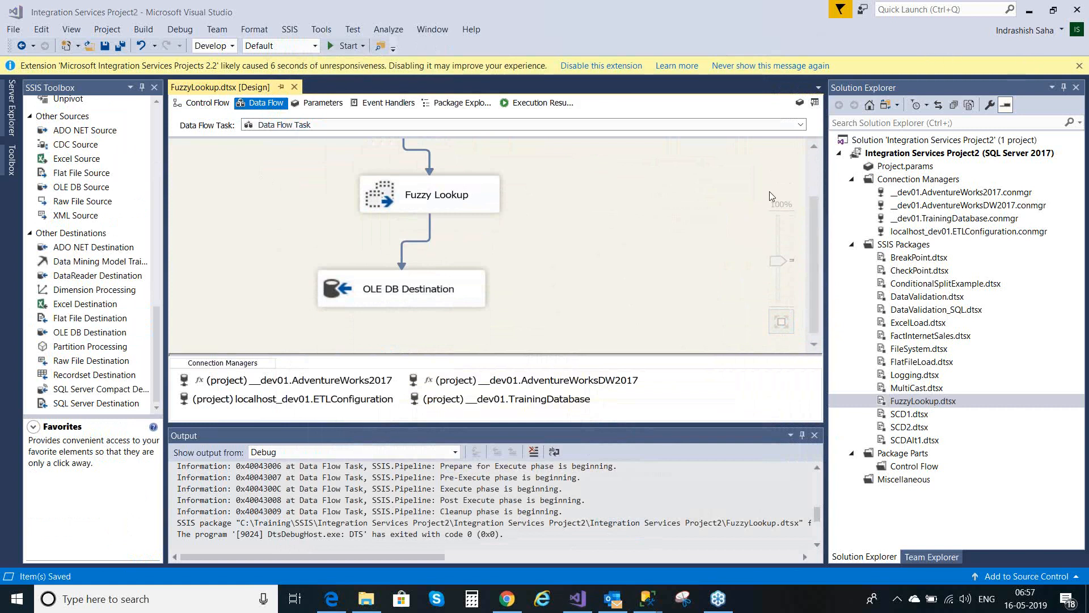
{"action": "right_click", "coordinate": [931, 404]}
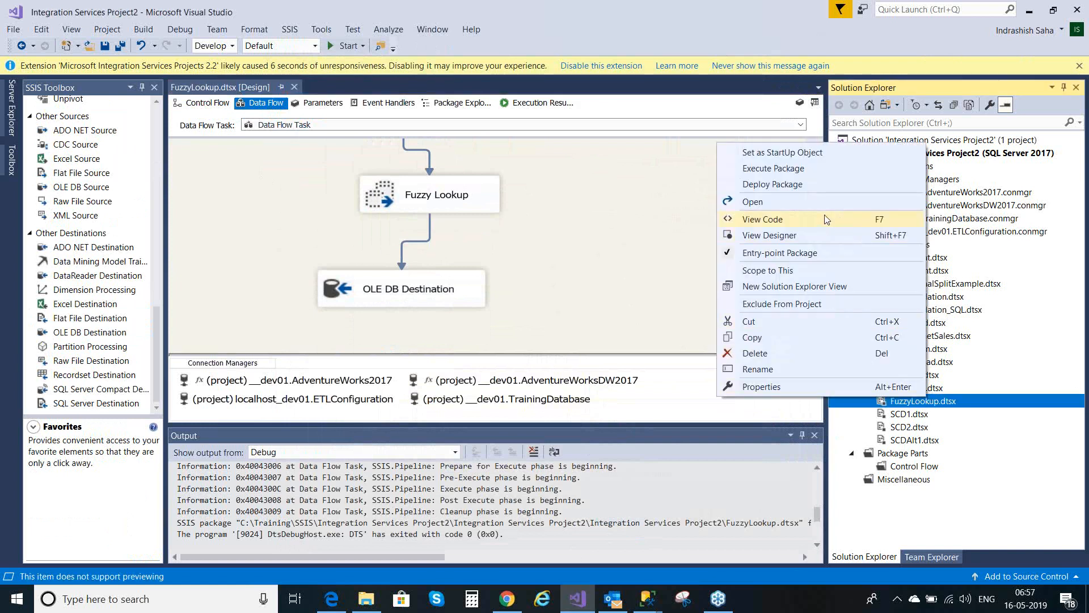
{"action": "left_click", "coordinate": [792, 168]}
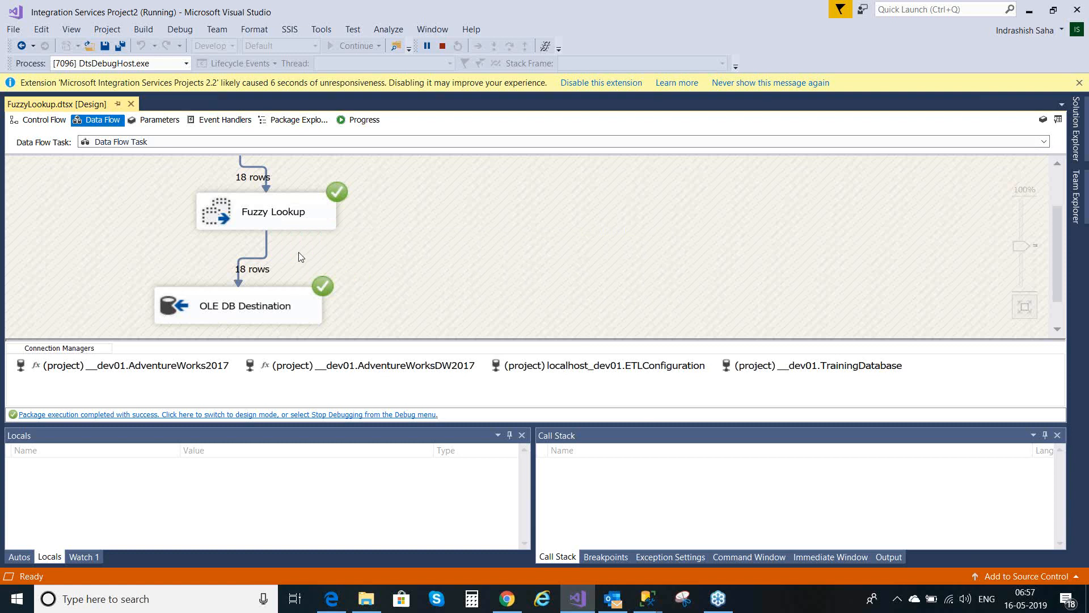
{"action": "left_click", "coordinate": [443, 51]}
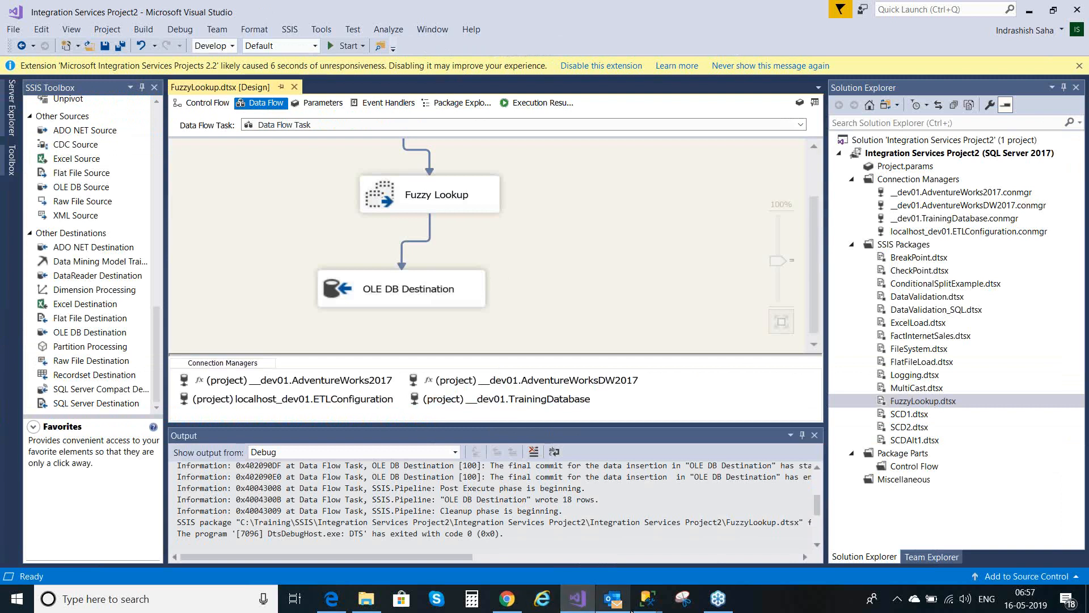
Switch to SQL Server Management Studio, refresh TrainingDatabase and list its tables.
{"action": "mouse_move", "coordinate": [644, 598]}
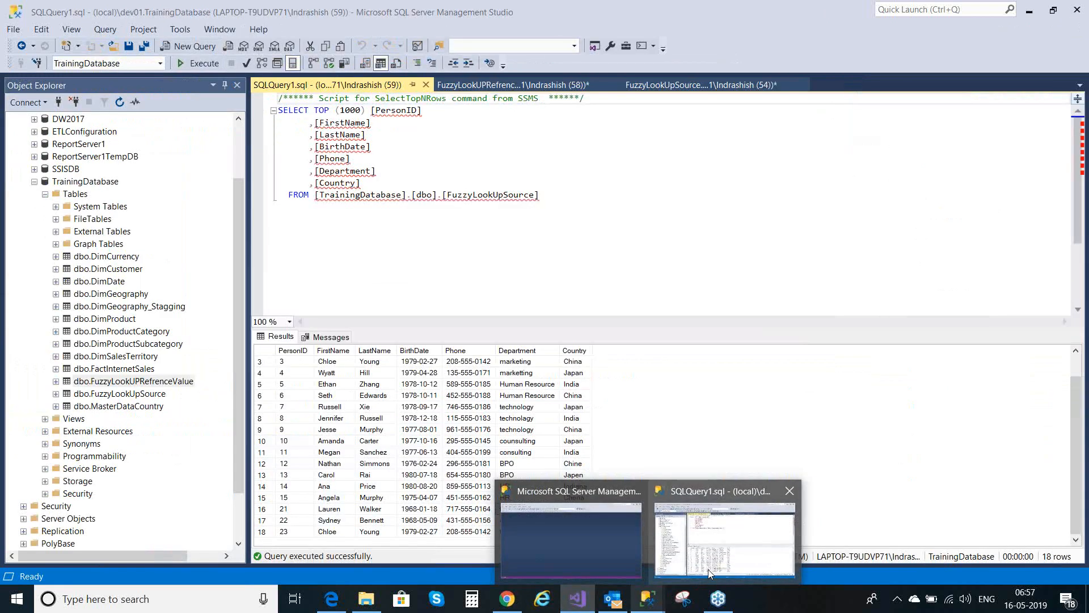
{"action": "left_click", "coordinate": [708, 569]}
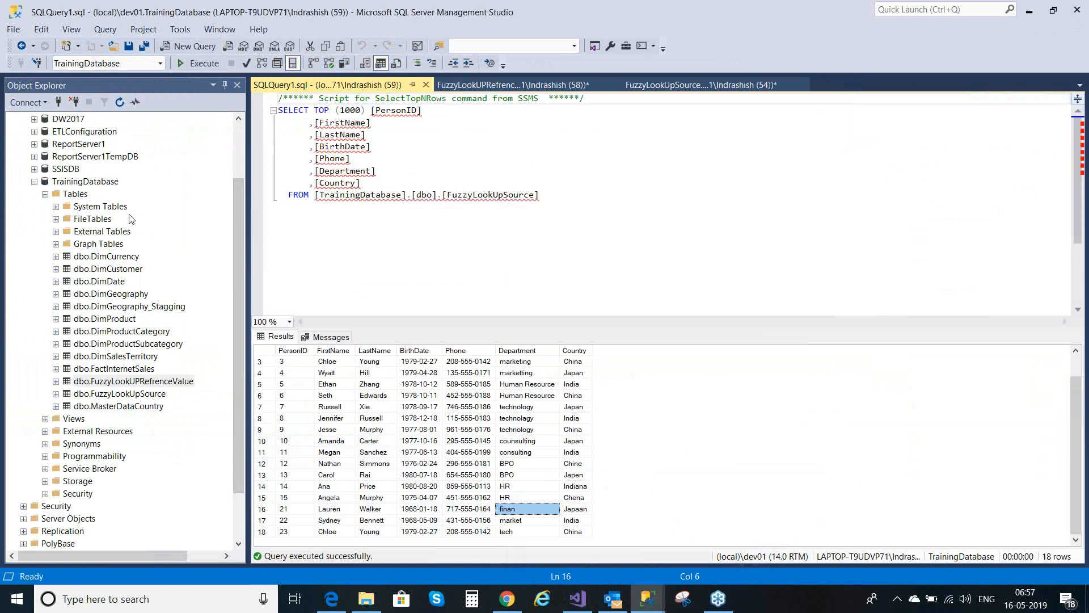
{"action": "left_click", "coordinate": [110, 182]}
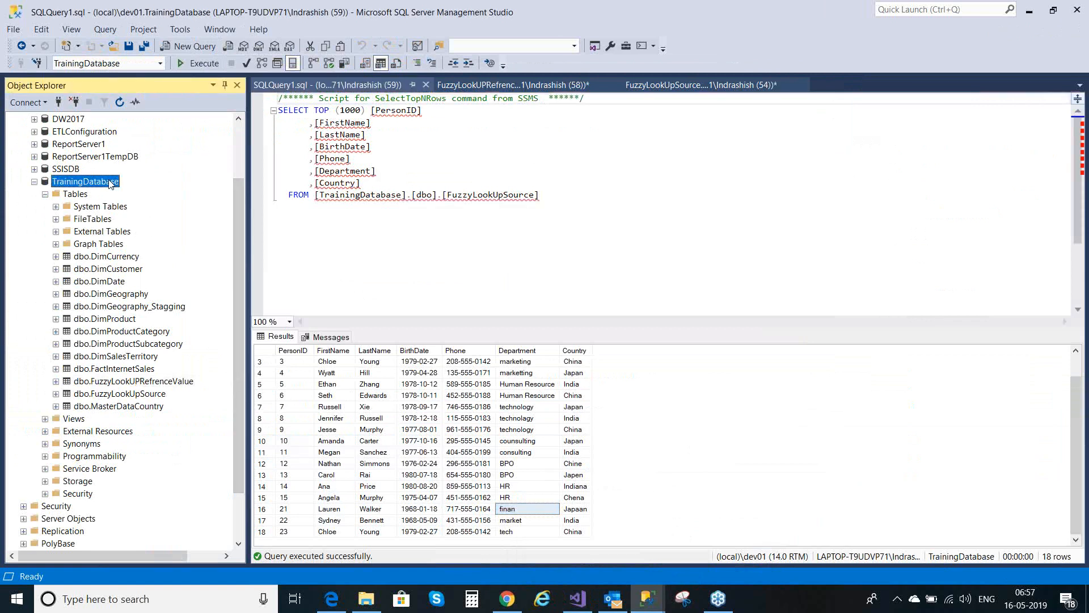
{"action": "left_click", "coordinate": [119, 102]}
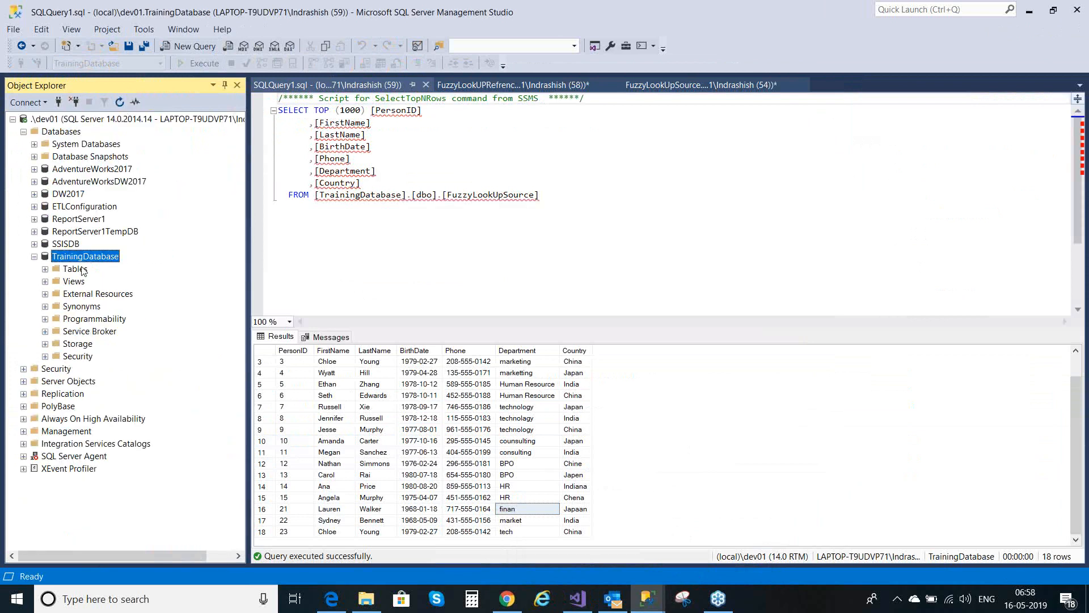
{"action": "left_click", "coordinate": [45, 268]}
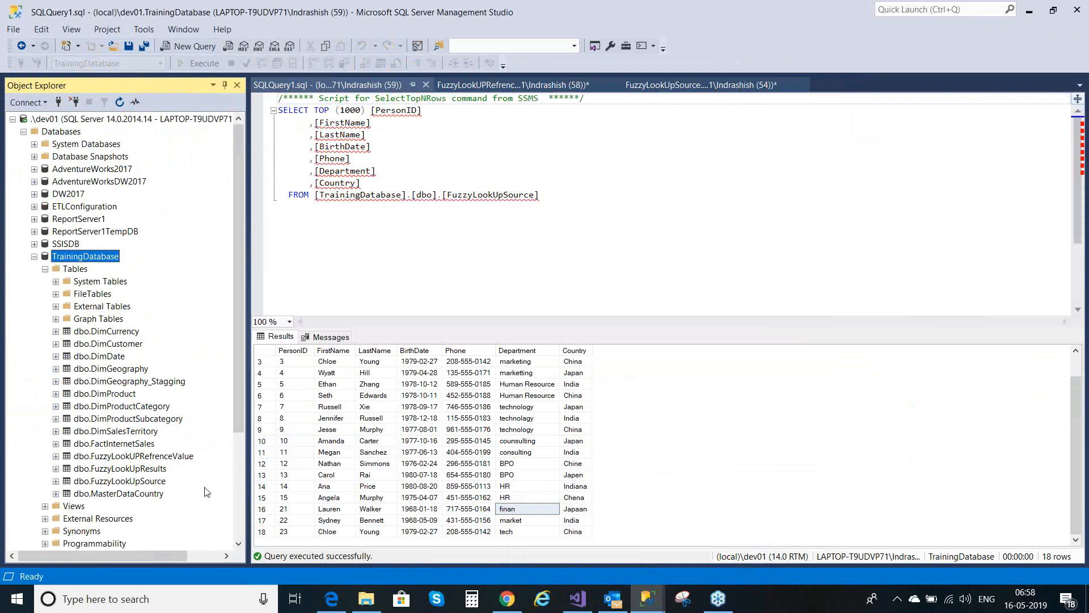
Query the top 1000 rows of the dbo.FuzzyLookUpResults table.
{"action": "left_click", "coordinate": [144, 471]}
{"action": "right_click", "coordinate": [144, 470]}
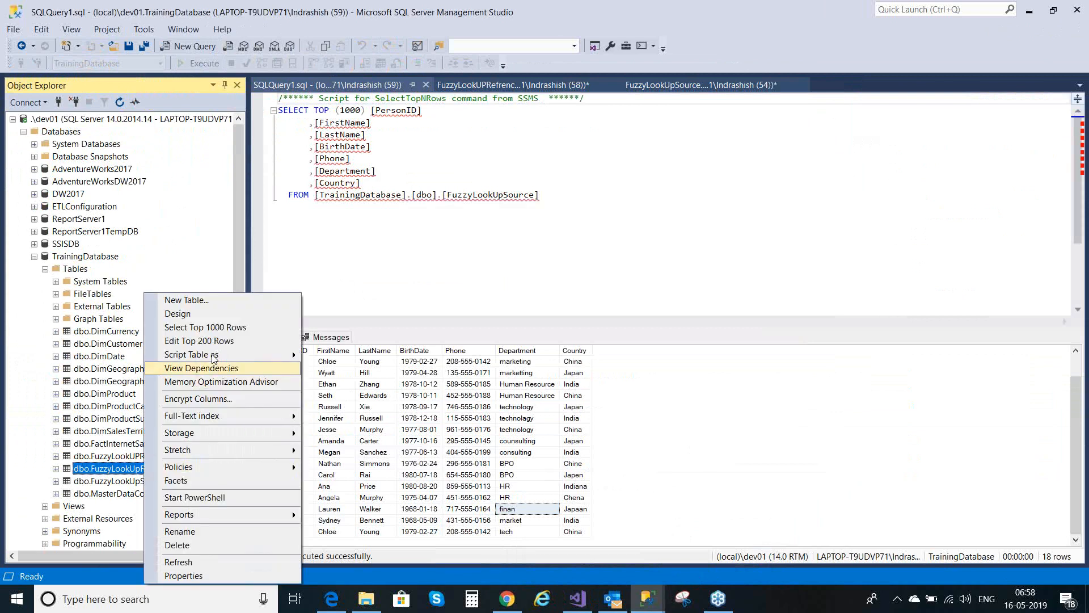
{"action": "left_click", "coordinate": [244, 330]}
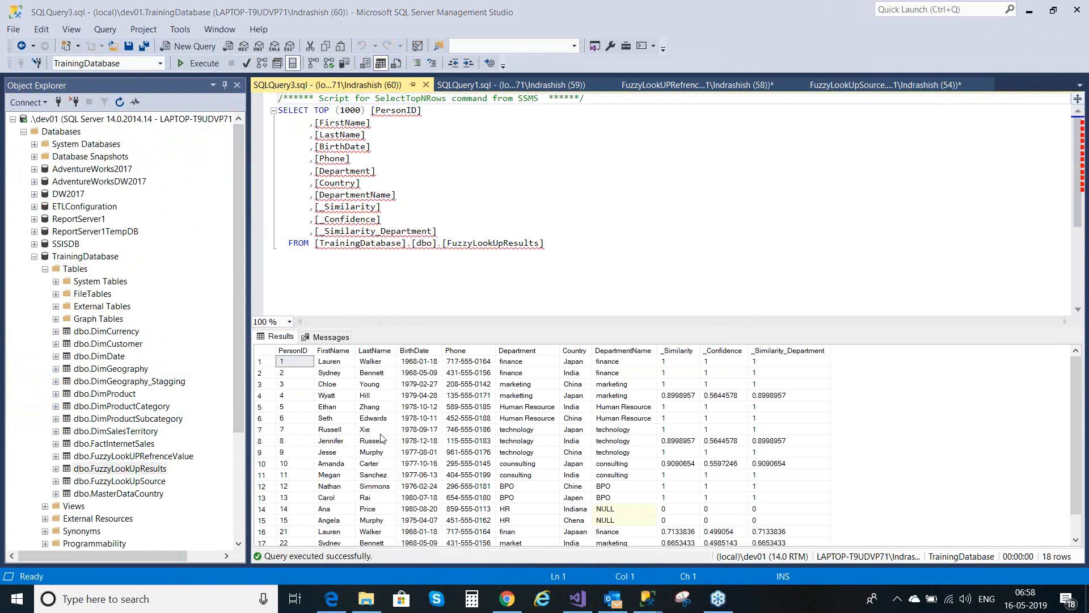
Compare the Department and DepartmentName columns, and examine the similarity scores of the misspelled departments in result rows 4 and 8.
{"action": "left_click", "coordinate": [532, 352]}
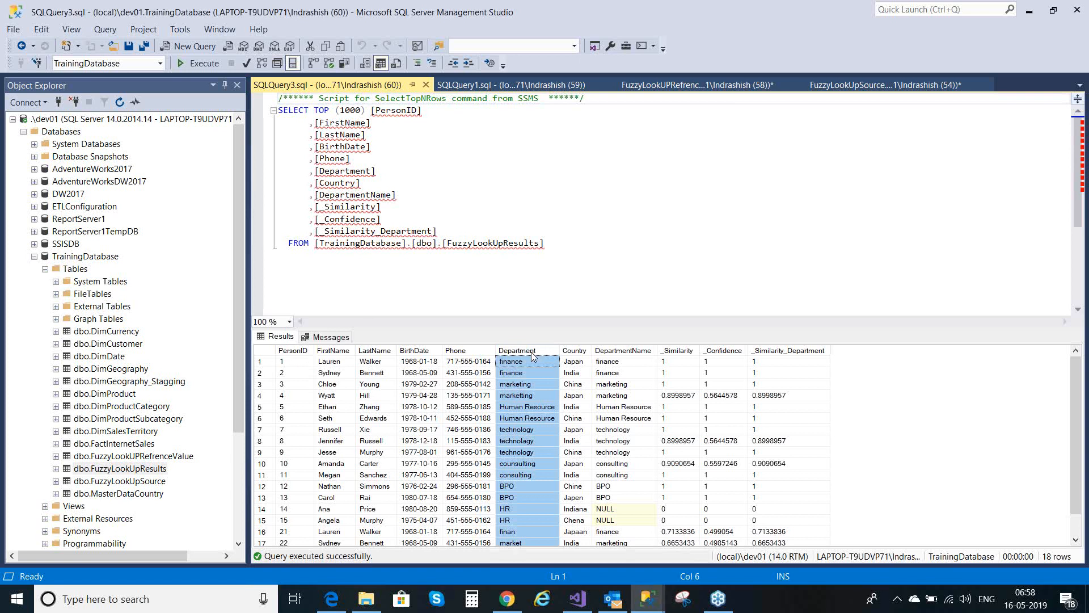
{"action": "left_click", "coordinate": [622, 352]}
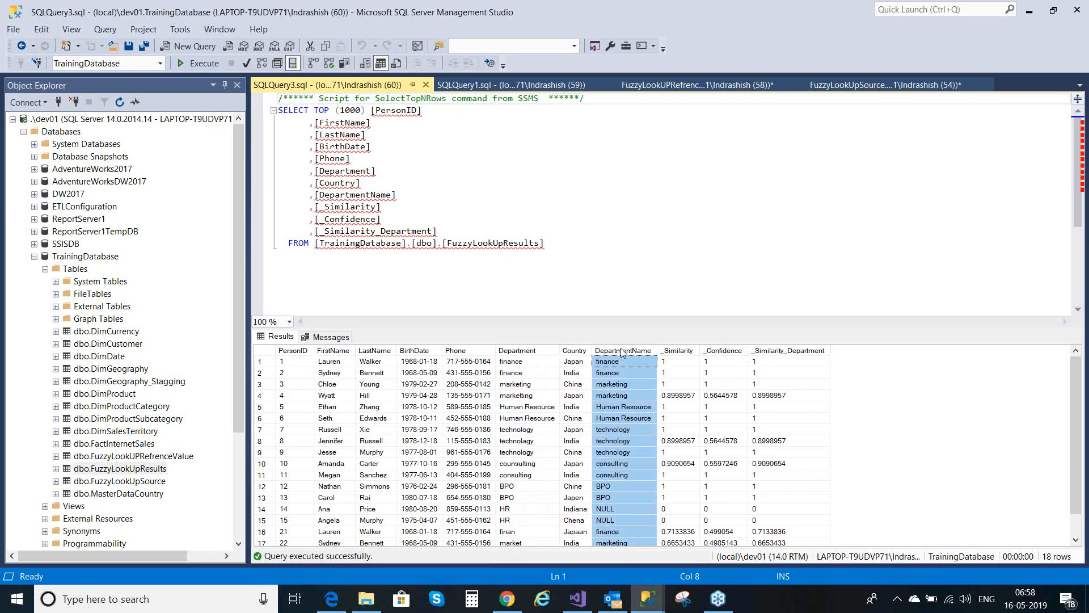
{"action": "left_click", "coordinate": [524, 441]}
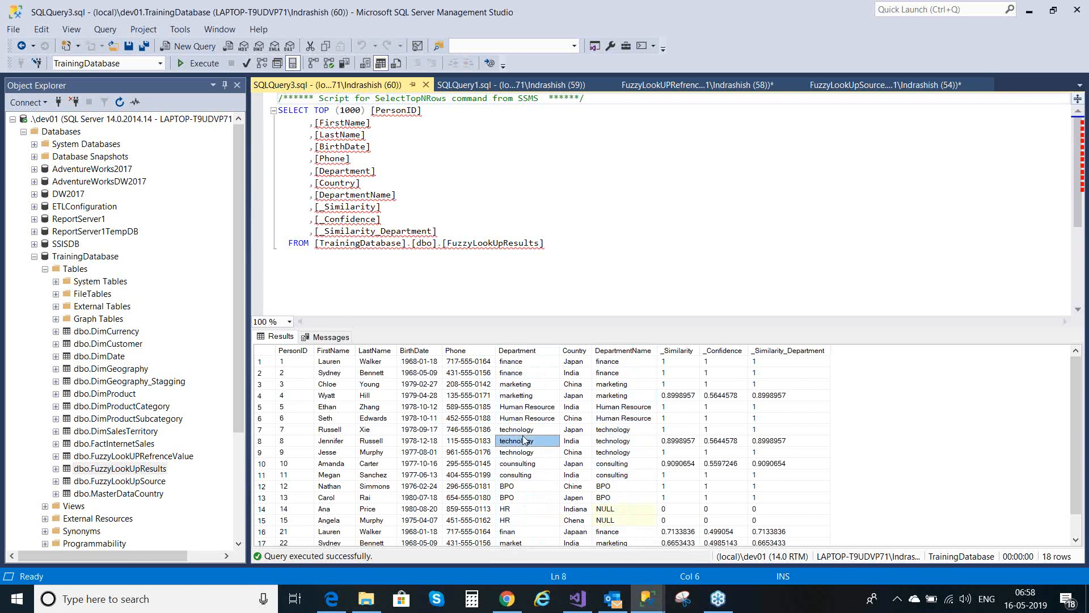
{"action": "left_click", "coordinate": [526, 398]}
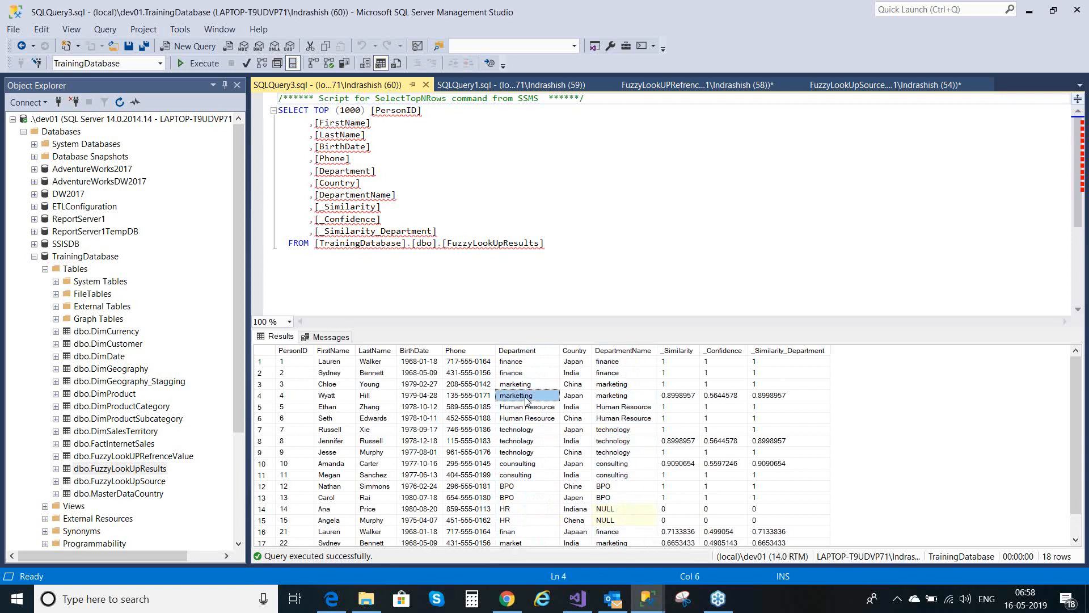
{"action": "left_click", "coordinate": [624, 399]}
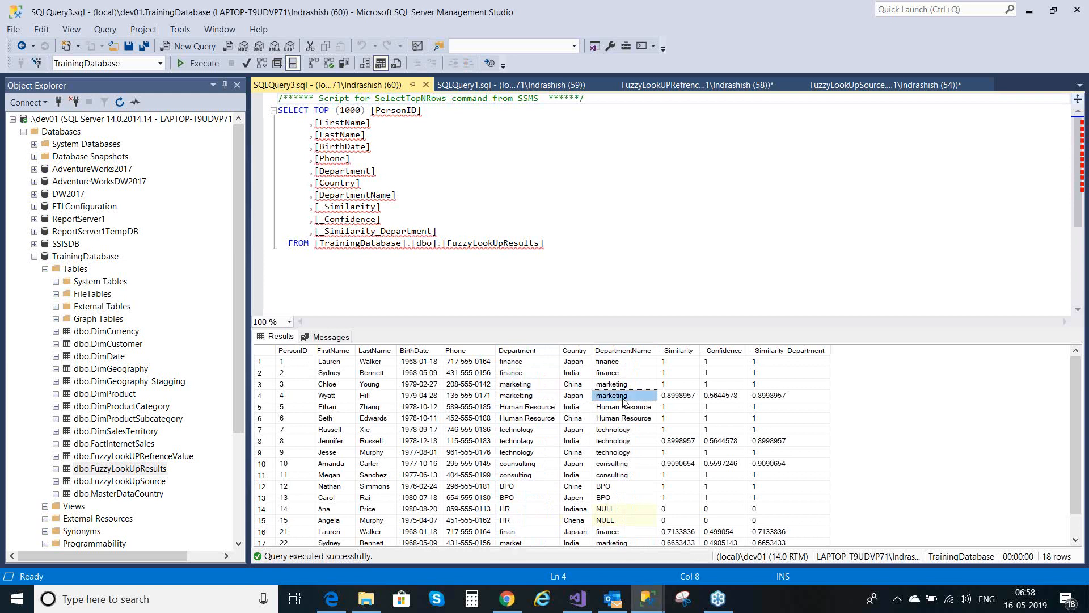
{"action": "left_click", "coordinate": [691, 399]}
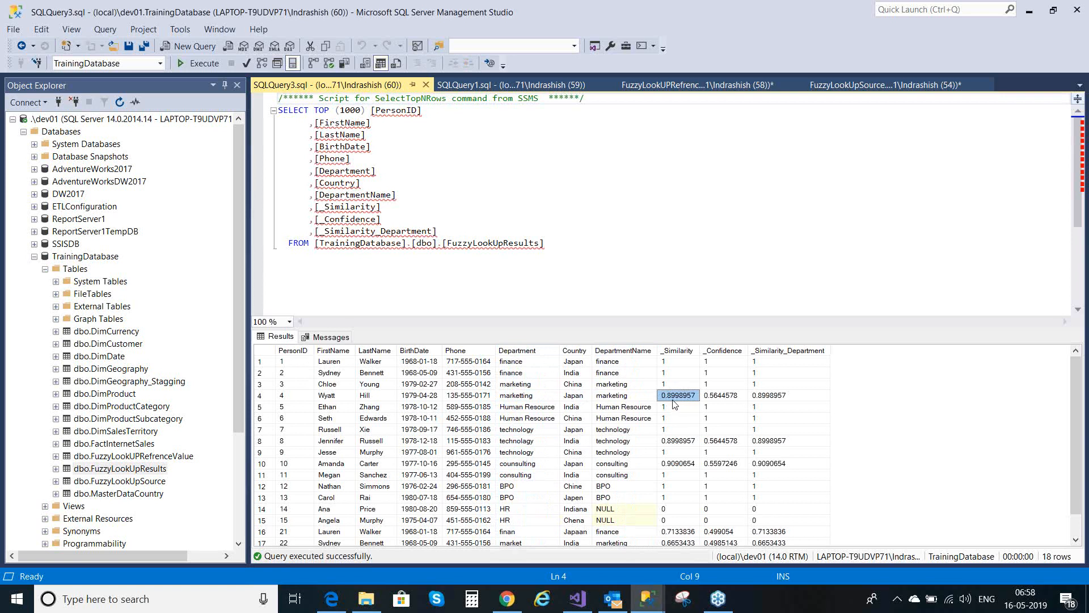
{"action": "left_click", "coordinate": [546, 444]}
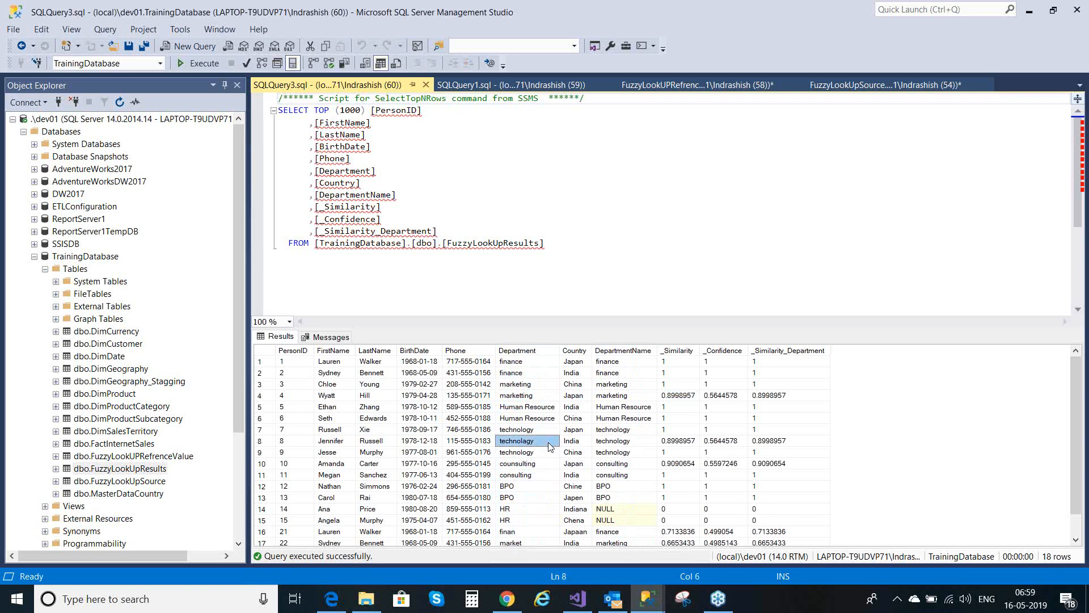
{"action": "left_click", "coordinate": [686, 447]}
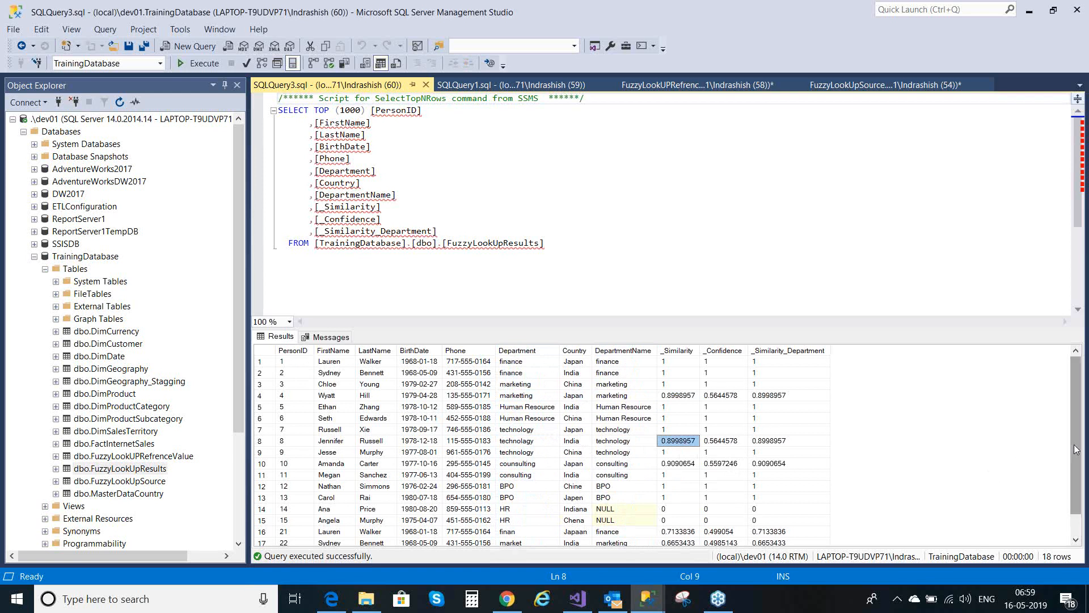
Examine the matched department name and similarity score for the abbreviated "tech" row, and compare with the exact technology match in row 7.
{"action": "scroll", "coordinate": [1076, 449], "scroll_direction": "down", "scroll_amount": 2}
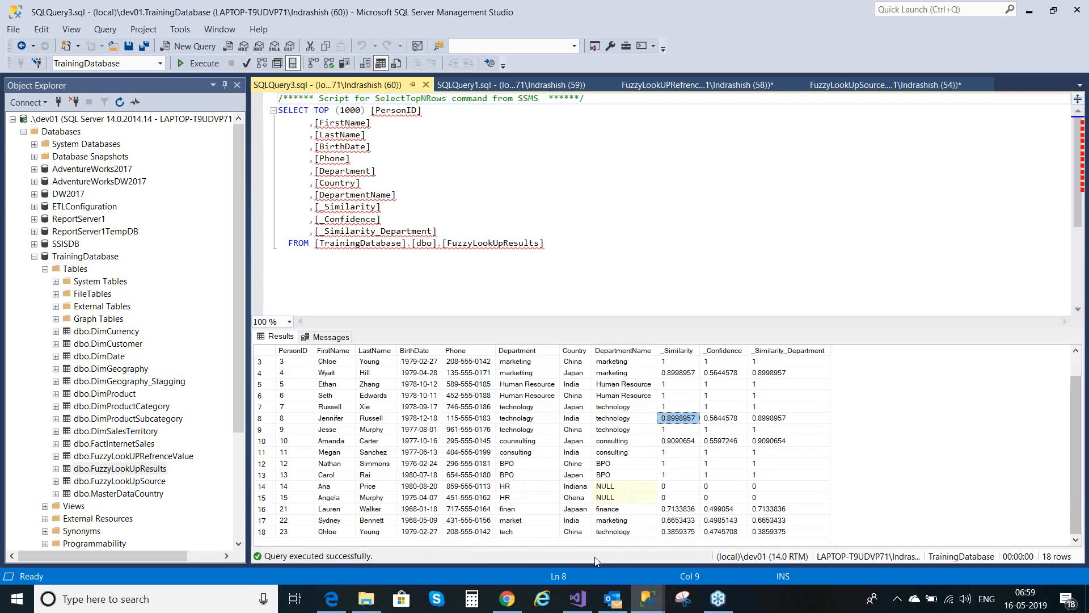
{"action": "left_click", "coordinate": [514, 533]}
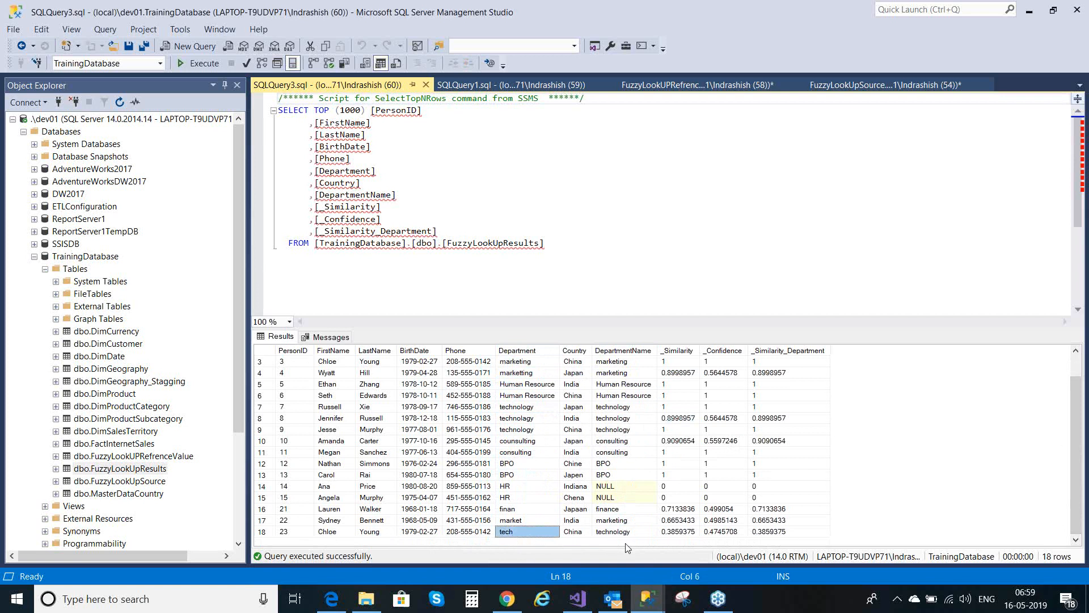
{"action": "left_click", "coordinate": [628, 534]}
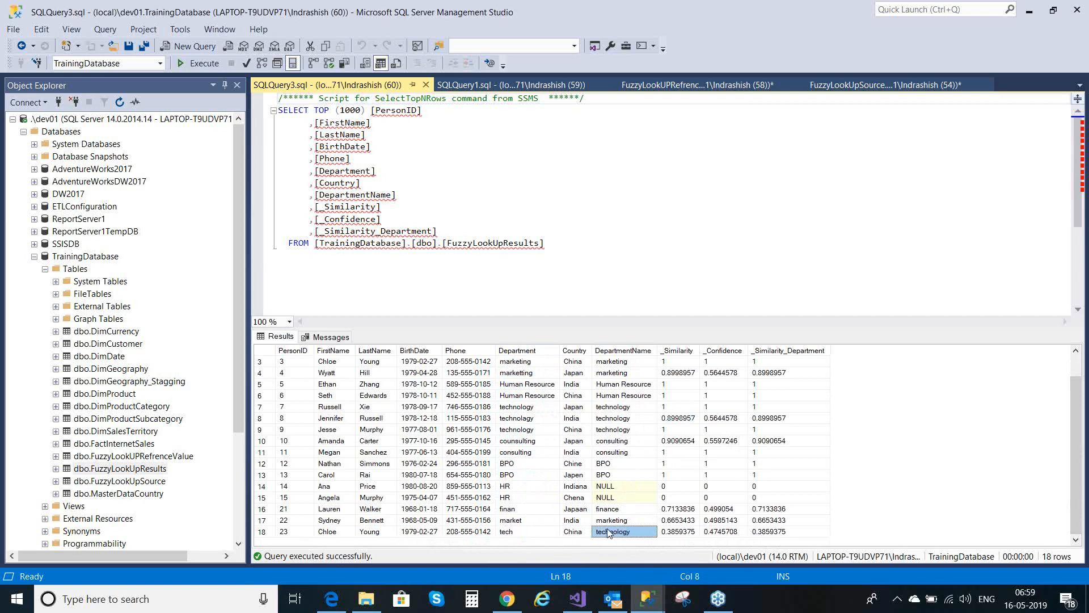
{"action": "left_click", "coordinate": [523, 535]}
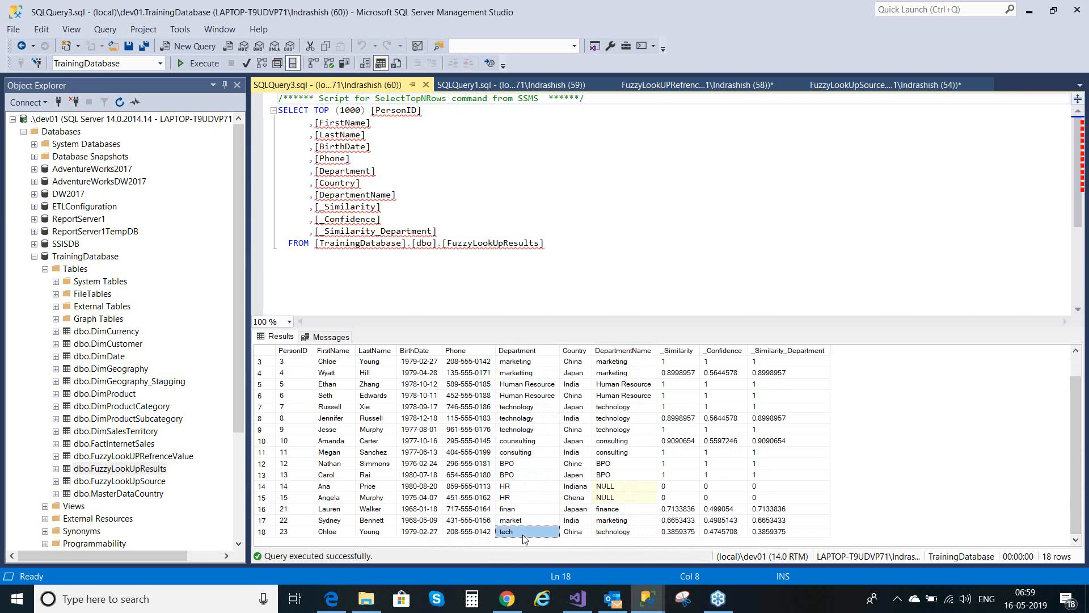
{"action": "left_click", "coordinate": [686, 536]}
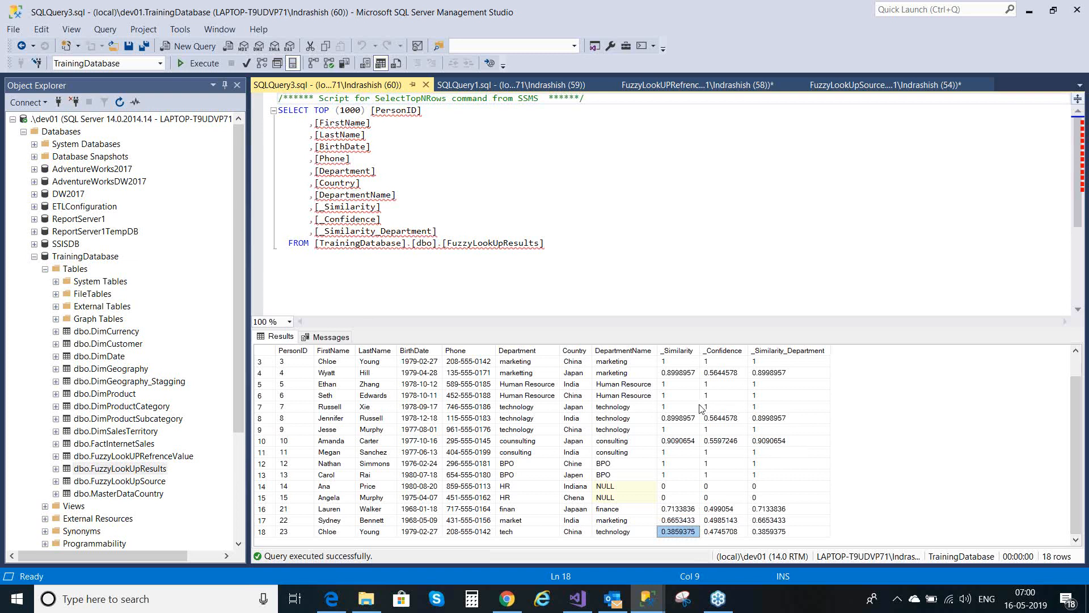
{"action": "left_click", "coordinate": [668, 407]}
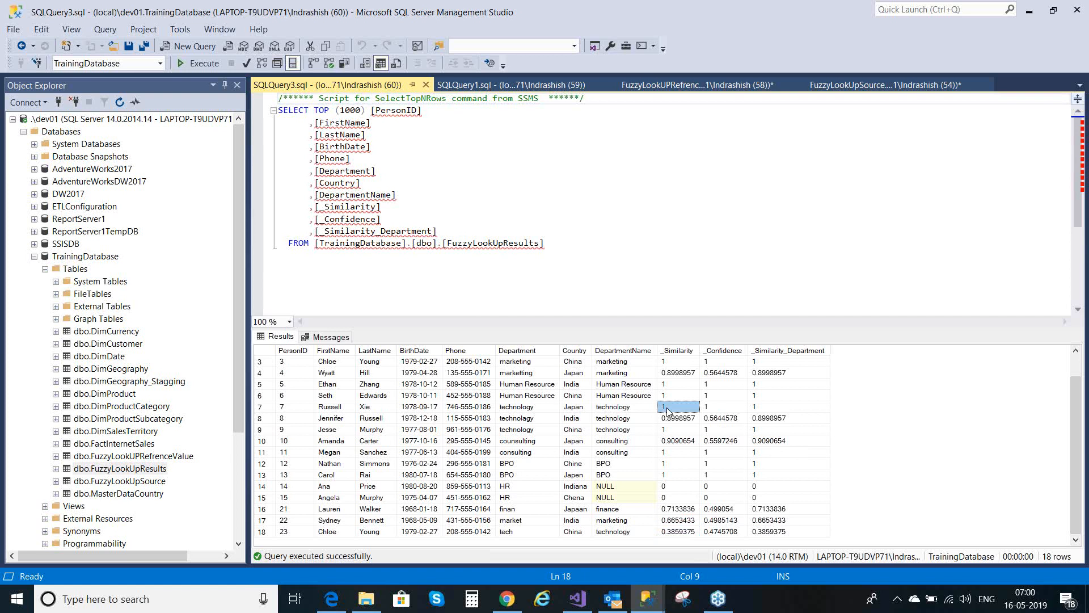
Compare the similarity, confidence and department similarity scores of exact matches in rows 7 and 11 with those of the misspelled departments in rows 8 and 4.
{"action": "left_click", "coordinate": [716, 408]}
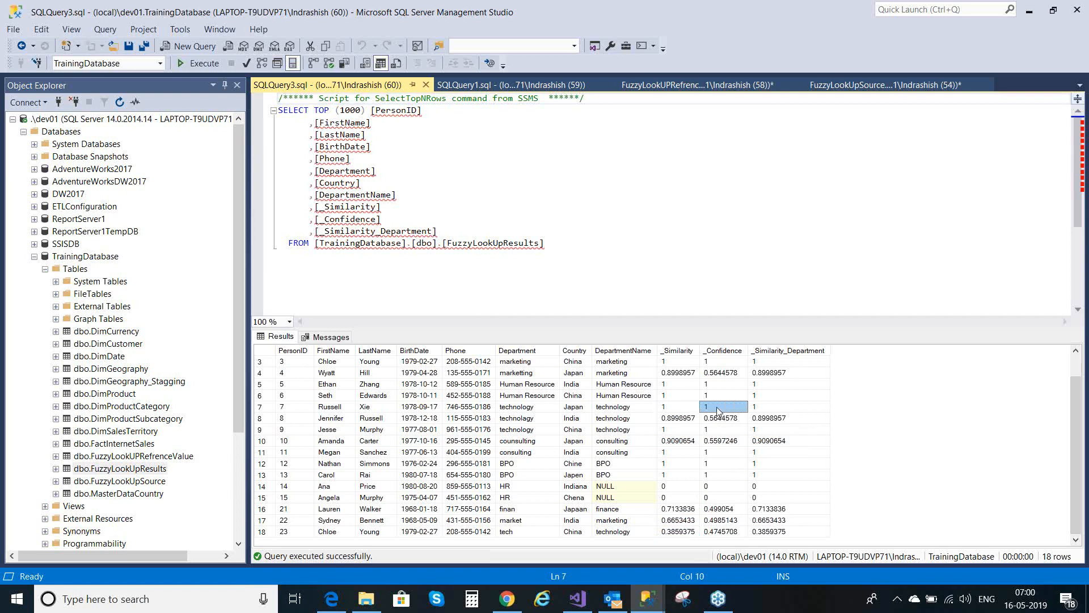
{"action": "left_click", "coordinate": [766, 409]}
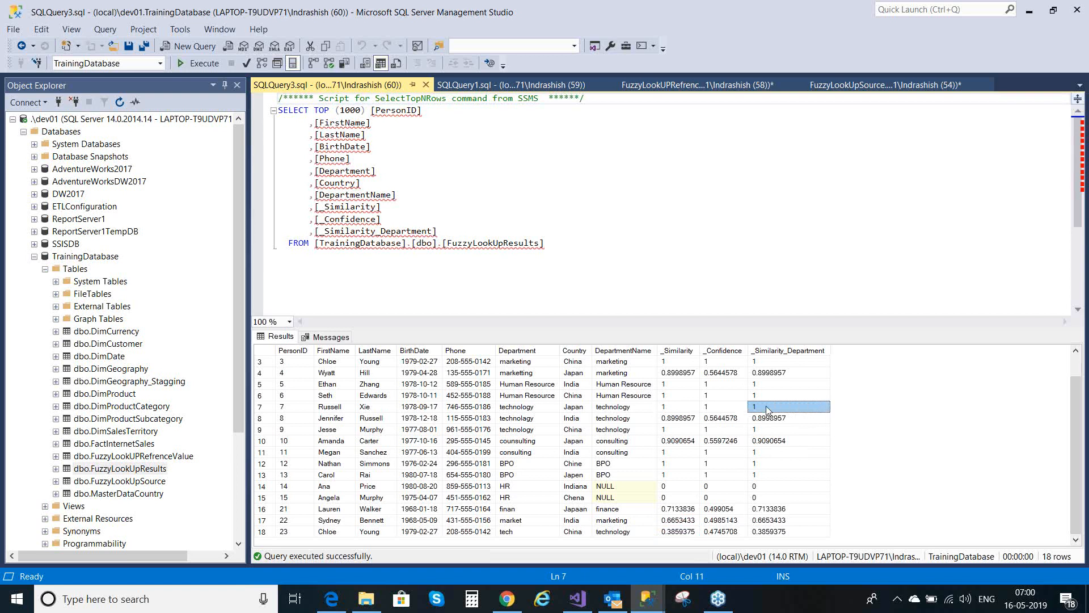
{"action": "left_click", "coordinate": [724, 423]}
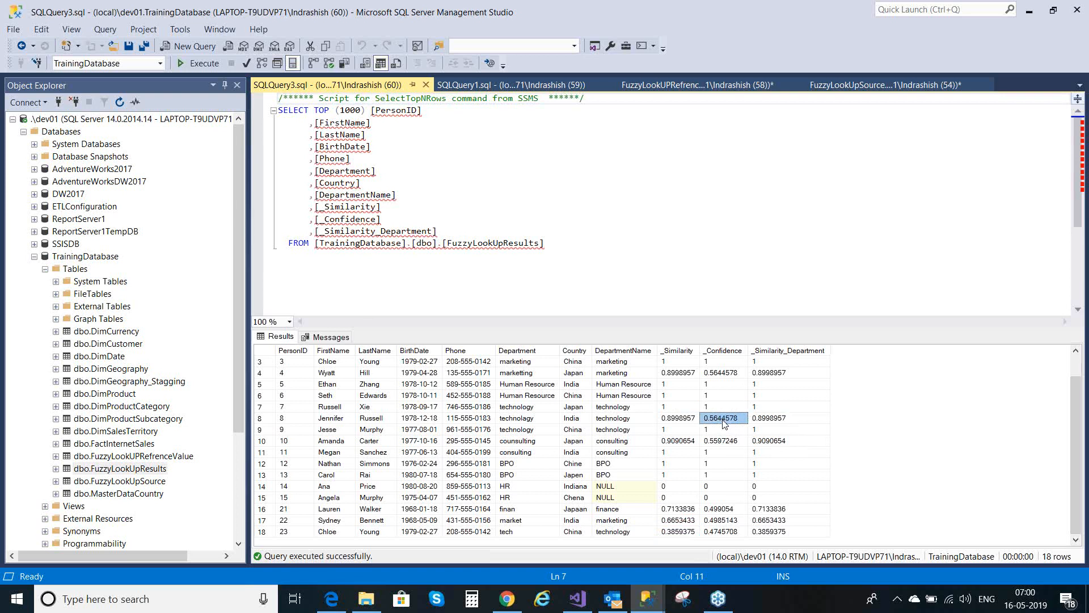
{"action": "left_click", "coordinate": [776, 419]}
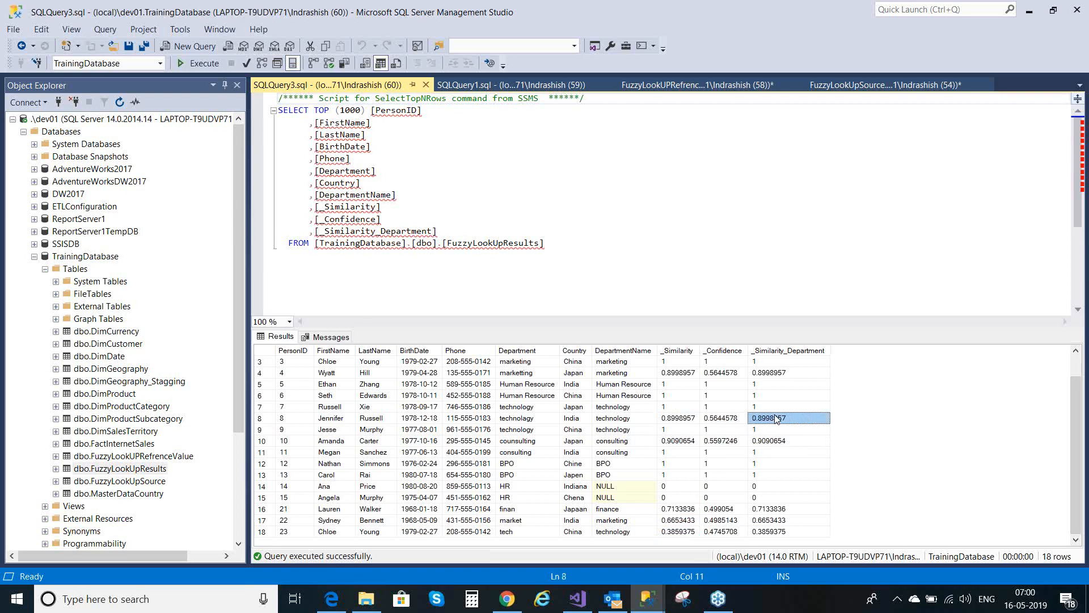
{"action": "left_click", "coordinate": [689, 452]}
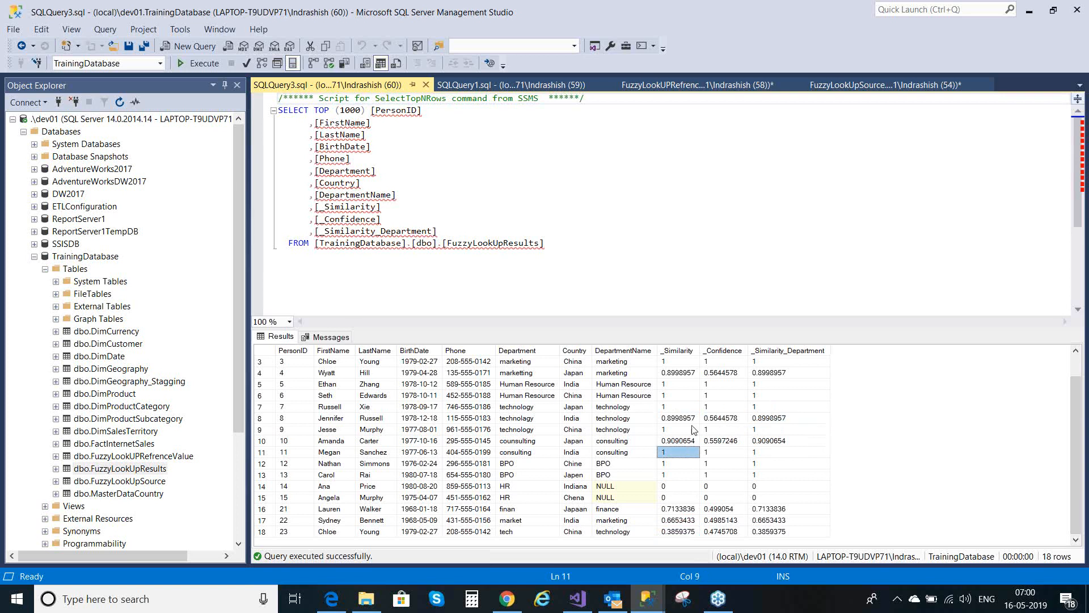
{"action": "left_click", "coordinate": [683, 373]}
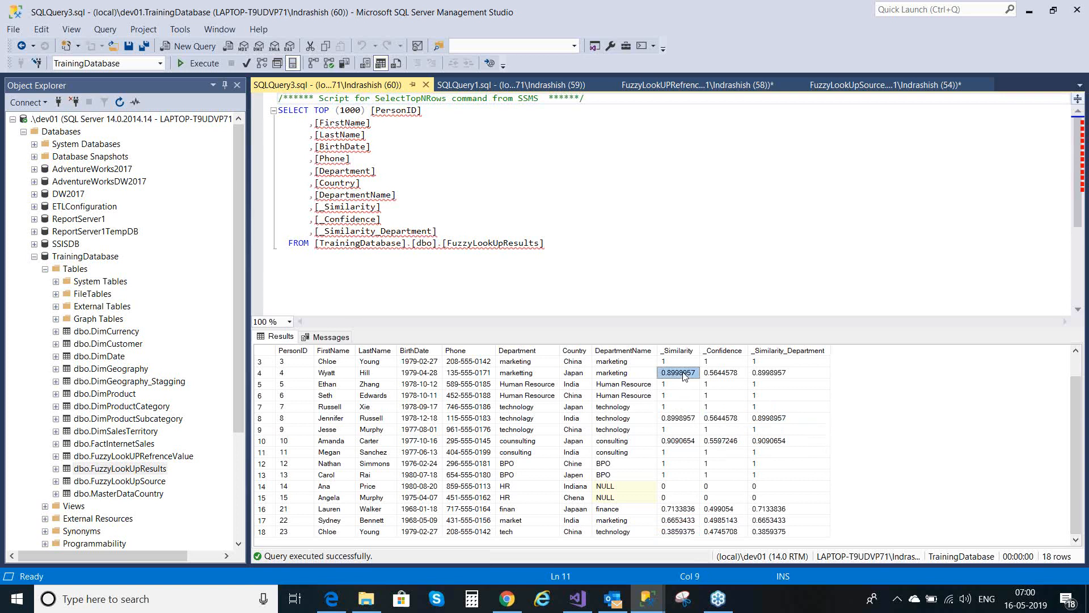
{"action": "left_click", "coordinate": [794, 373]}
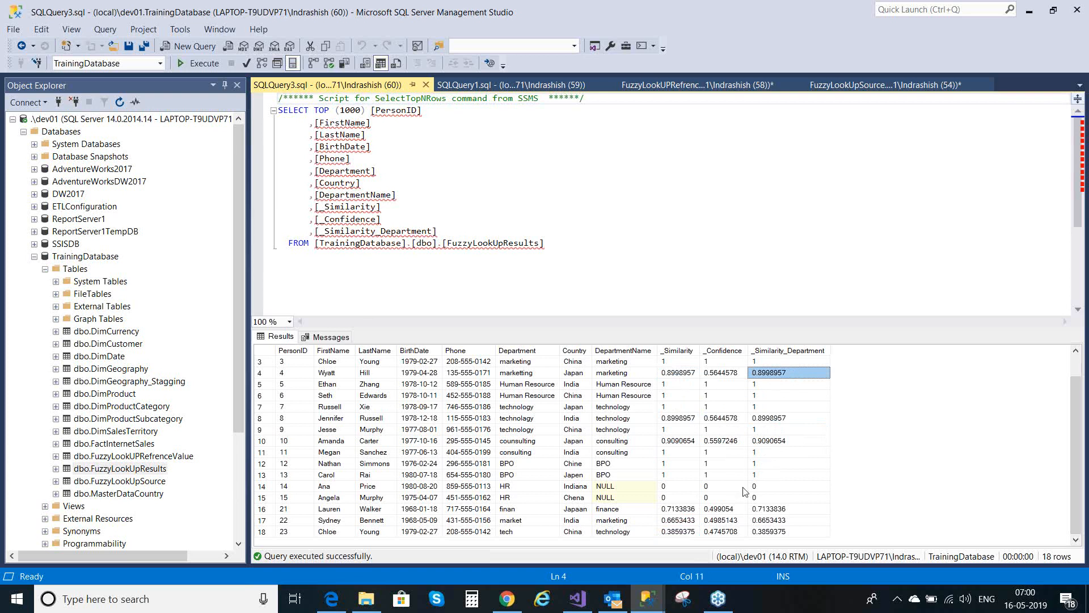
Review the whole _Similarity column, comparing the abbreviated "finan" row with the misspelled departments in rows 4 and 8.
{"action": "left_click", "coordinate": [689, 512]}
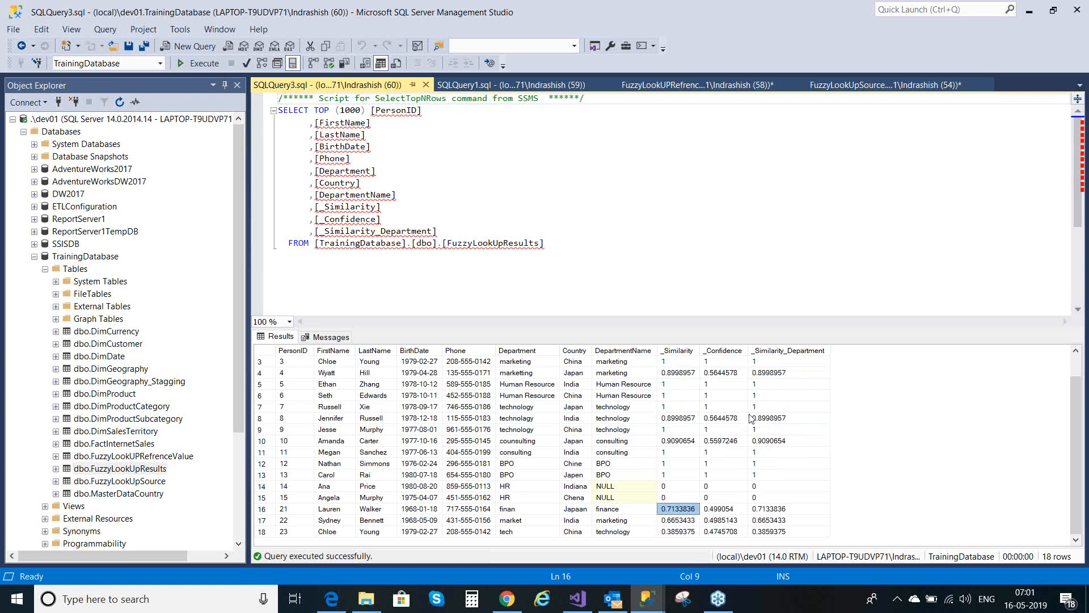
{"action": "left_click", "coordinate": [691, 377]}
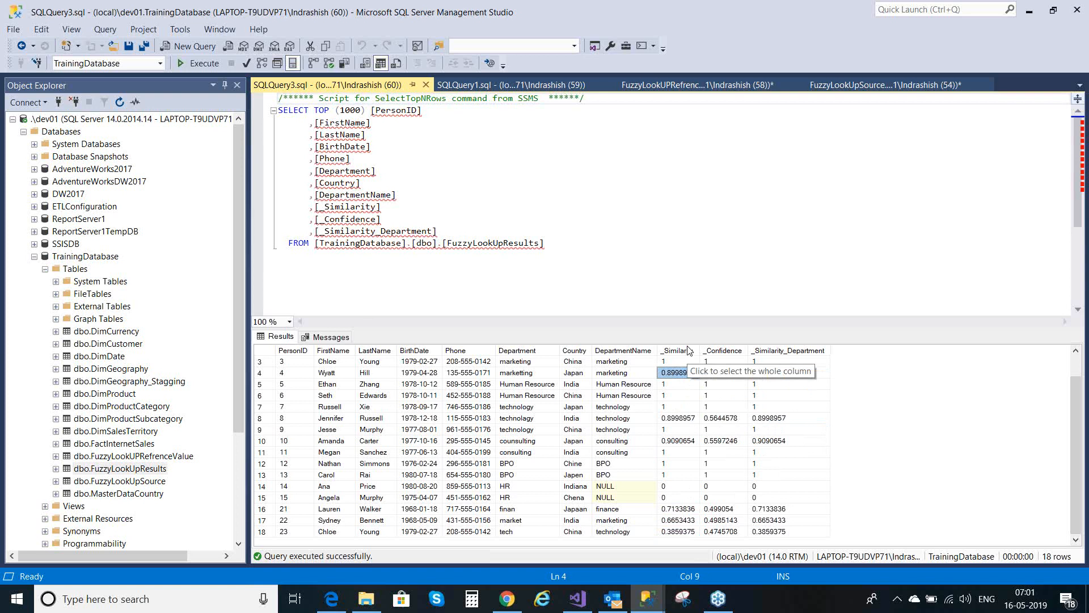
{"action": "left_click", "coordinate": [688, 350]}
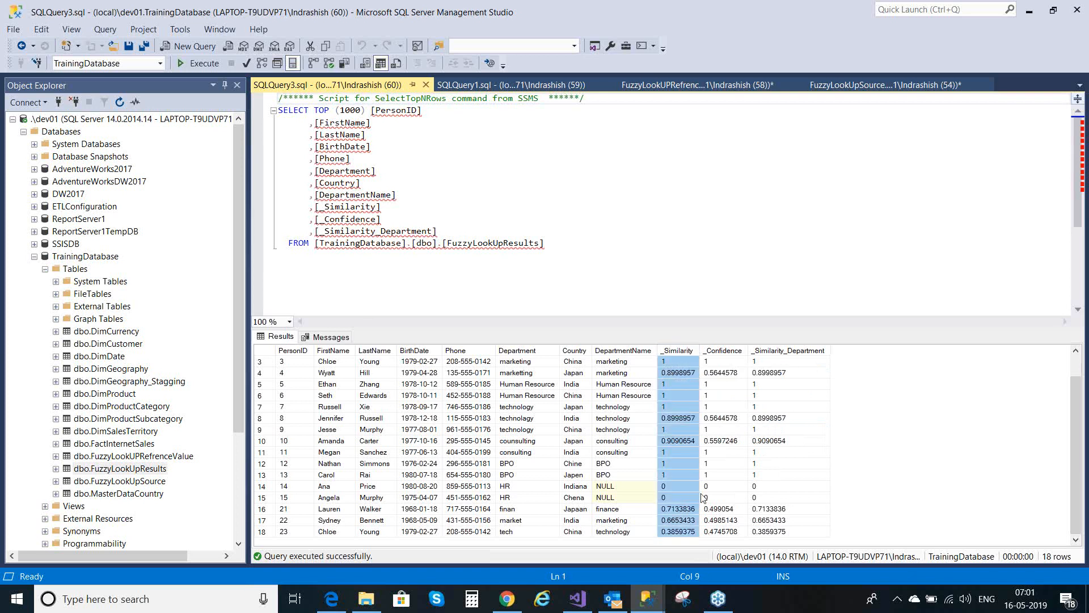
{"action": "left_click", "coordinate": [682, 509]}
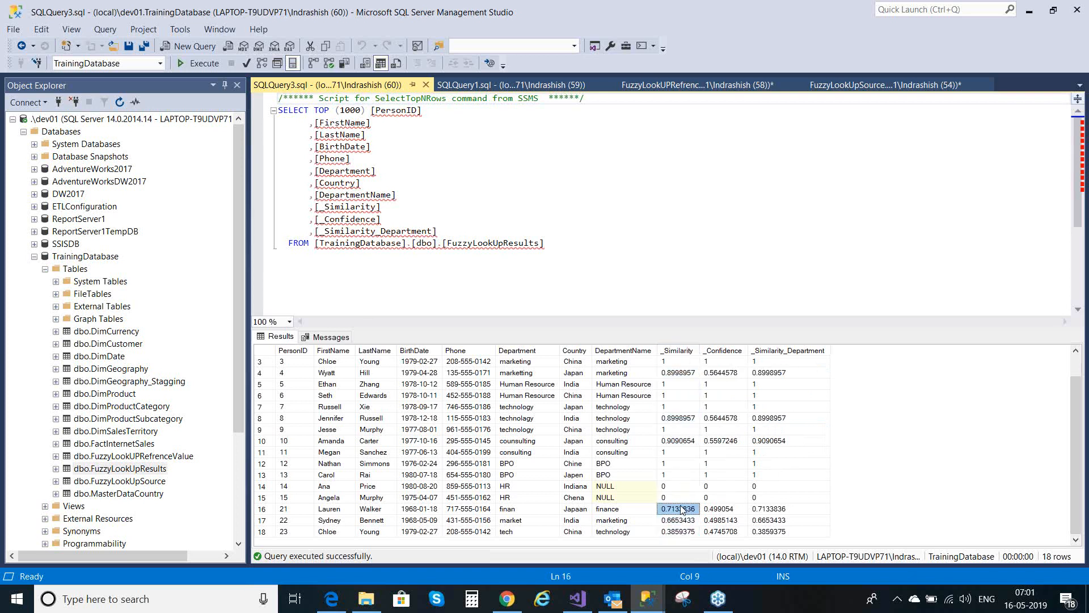
{"action": "left_click", "coordinate": [681, 419]}
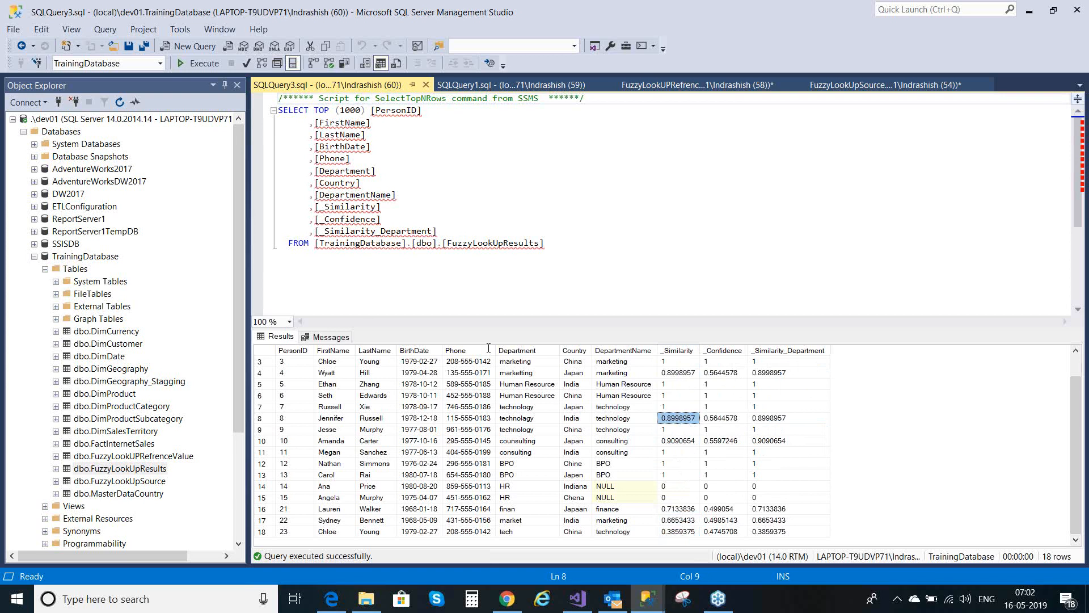
Close the FuzzyLookUpResults and FuzzyLookUpSource query windows, keeping the FuzzyLookUPRefrenceValue script open.
{"action": "left_click", "coordinate": [429, 109]}
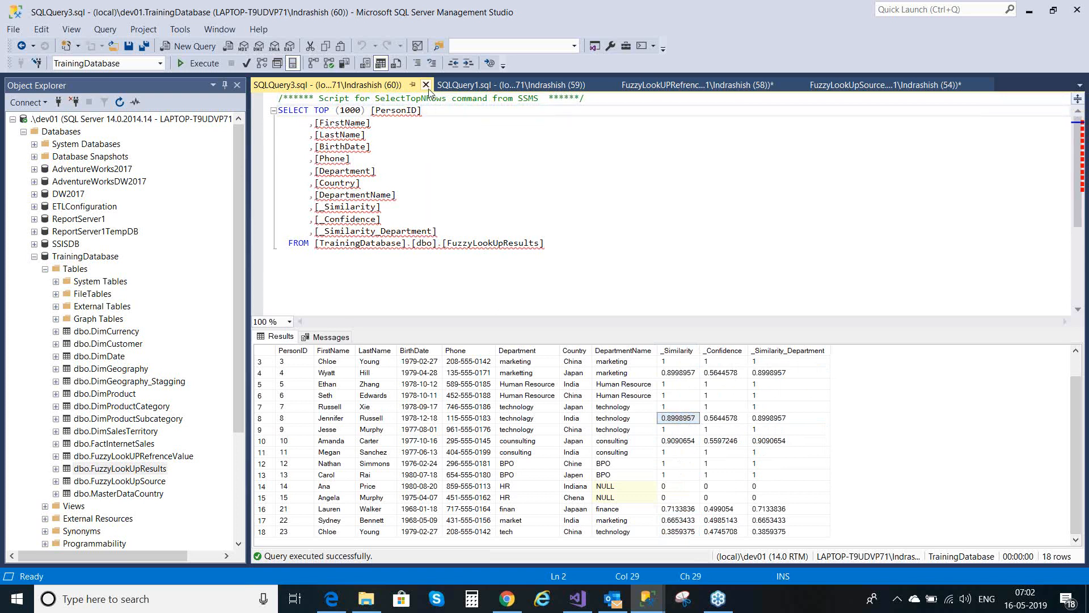
{"action": "left_click", "coordinate": [427, 86]}
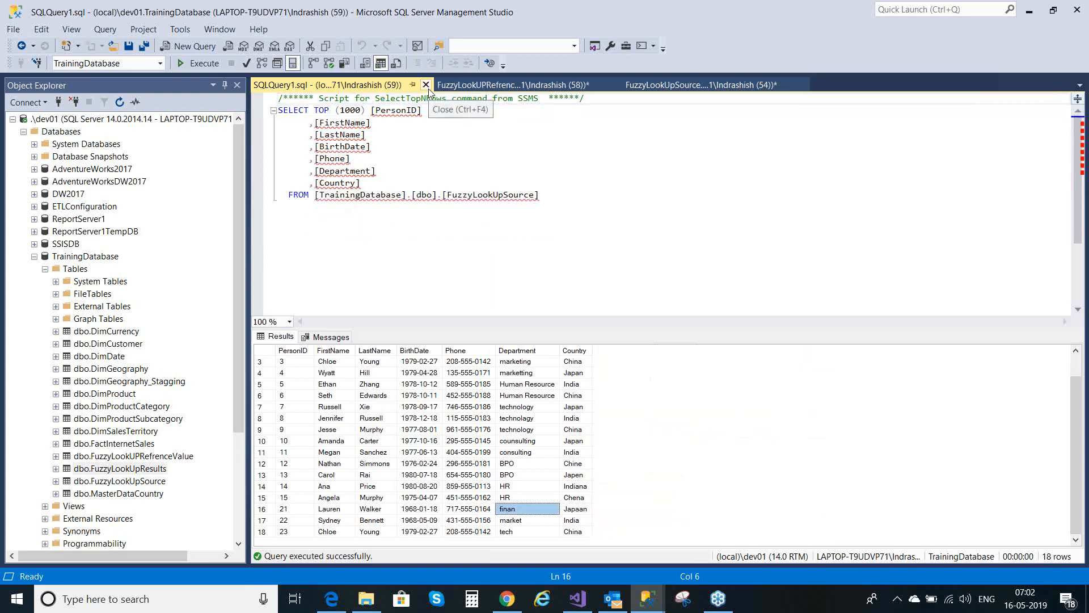
{"action": "left_click", "coordinate": [426, 86]}
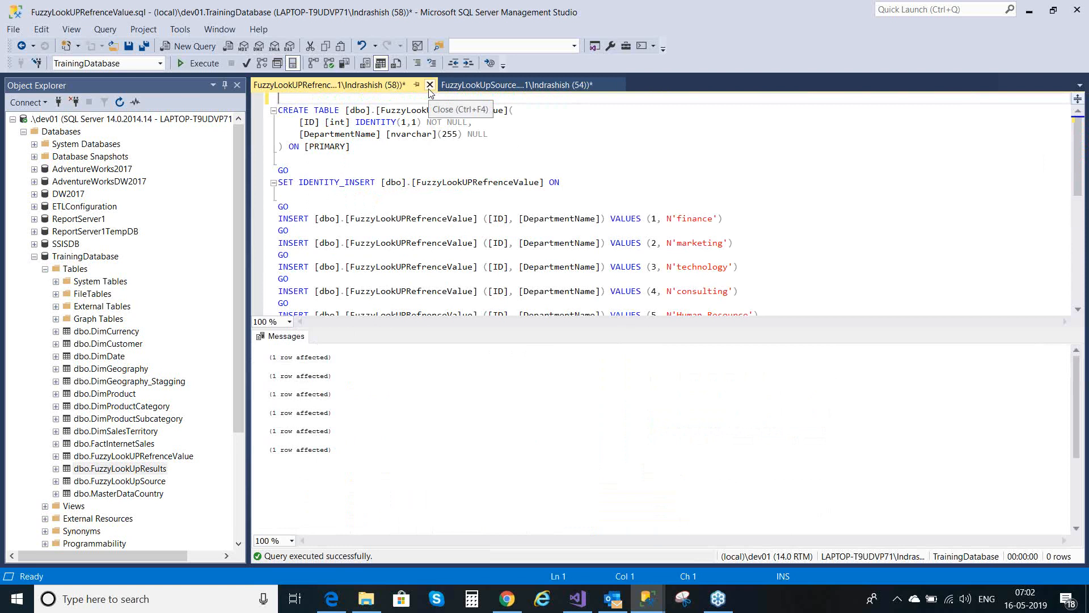
{"action": "left_click", "coordinate": [429, 90]}
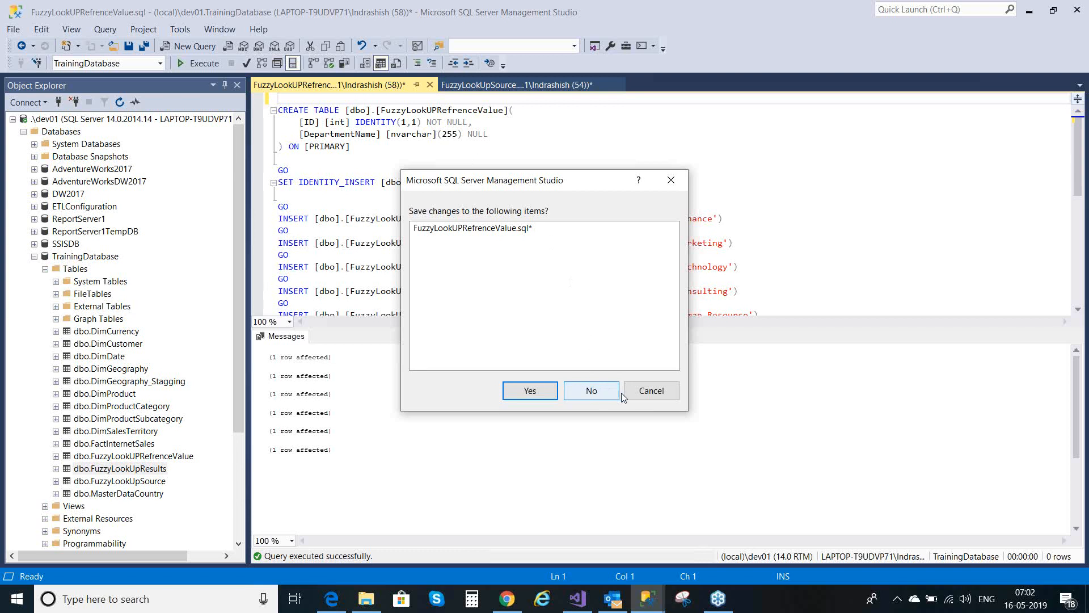
{"action": "left_click", "coordinate": [643, 395]}
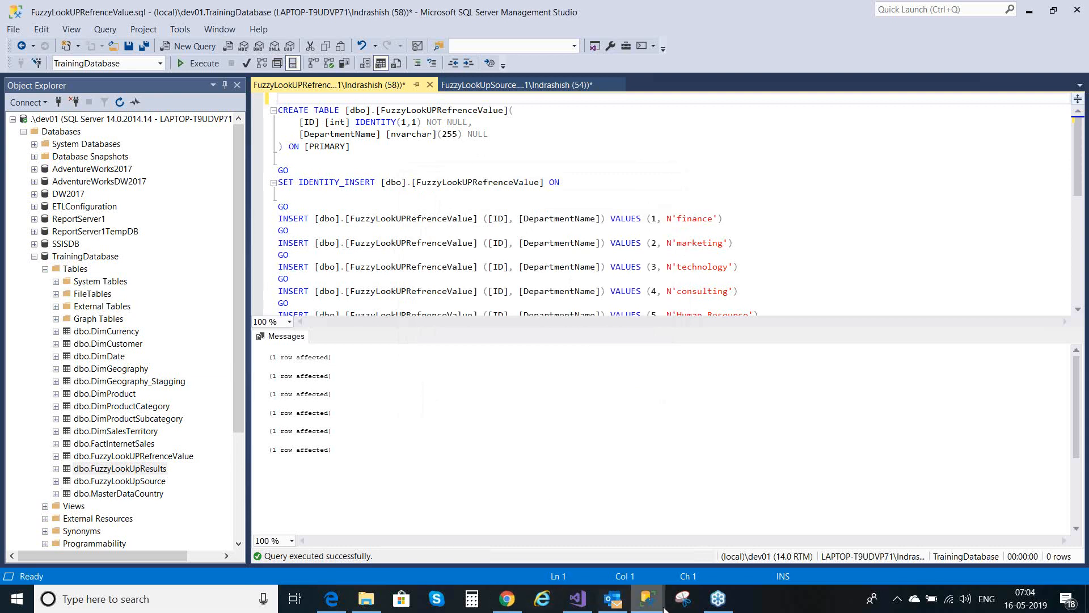
Switch to Visual Studio, review the Fuzzy Lookup transformation's reference table and join columns, and leave its editor without changes.
{"action": "left_click", "coordinate": [577, 603]}
{"action": "left_click", "coordinate": [431, 197]}
{"action": "double_click", "coordinate": [431, 196]}
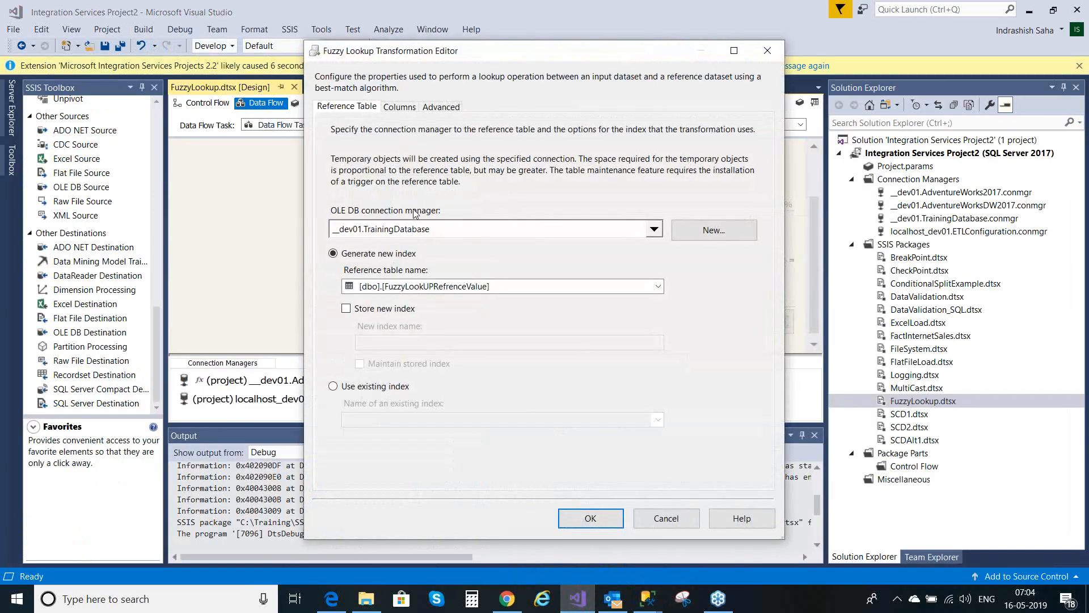
{"action": "left_click", "coordinate": [399, 108]}
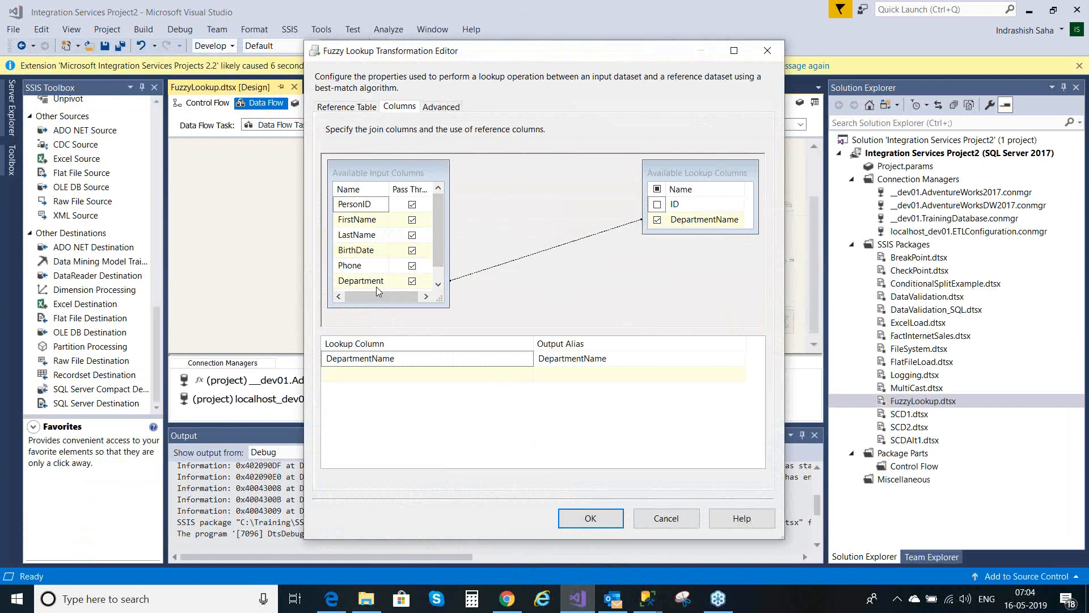
{"action": "mouse_move", "coordinate": [376, 287]}
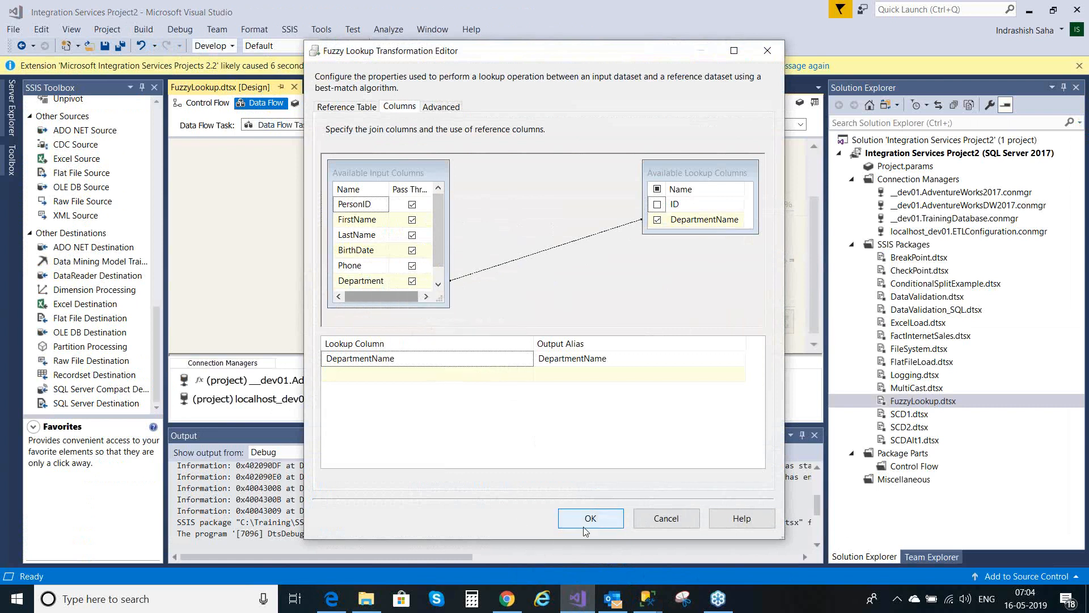
{"action": "left_click", "coordinate": [666, 518]}
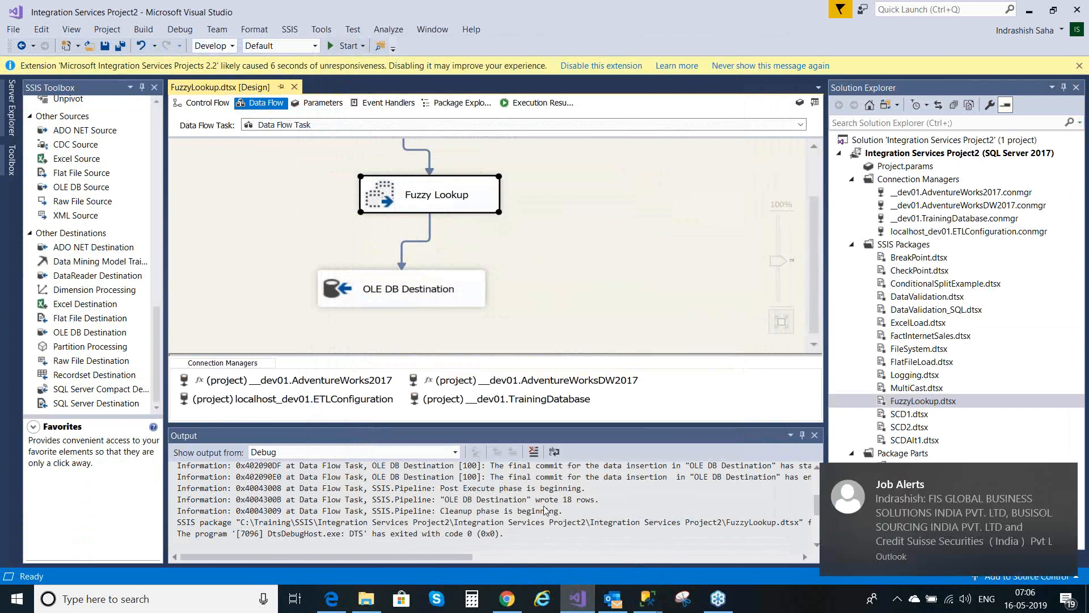
Show the control flow of the FuzzyLookup package.
{"action": "left_click", "coordinate": [550, 402]}
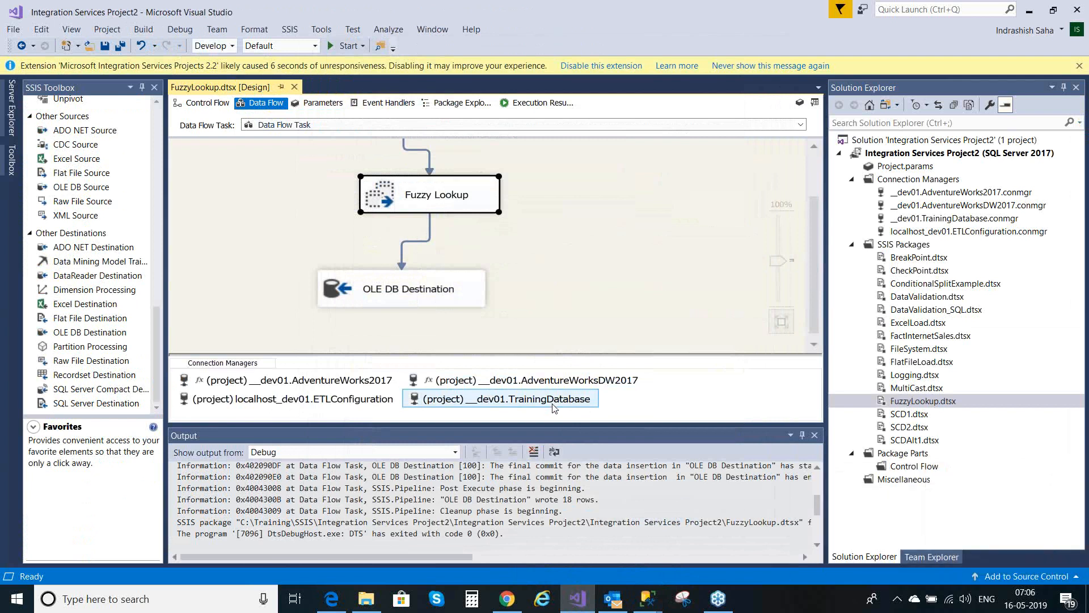
{"action": "left_click", "coordinate": [561, 330]}
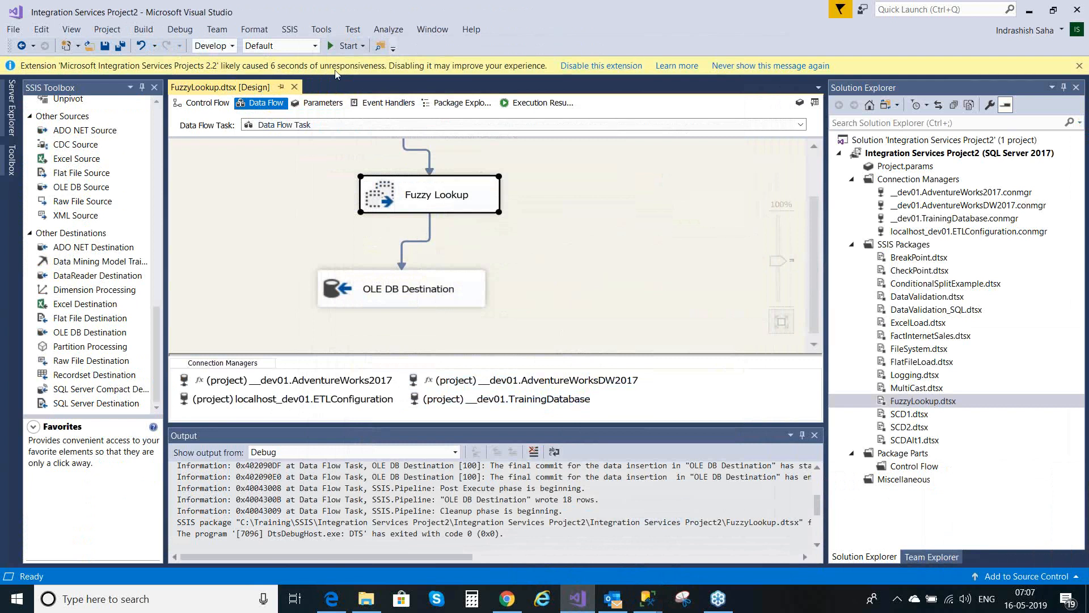
{"action": "left_click", "coordinate": [209, 102]}
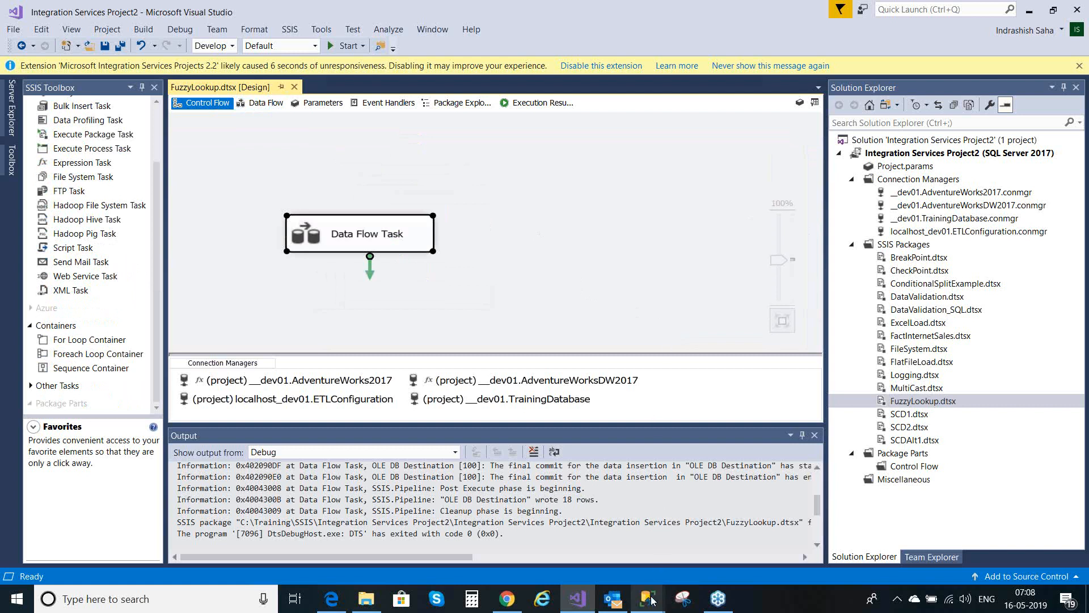
Switch back to SQL Server Management Studio and query the top 1000 rows of dbo.FuzzyLookUpResults again.
{"action": "mouse_move", "coordinate": [651, 600]}
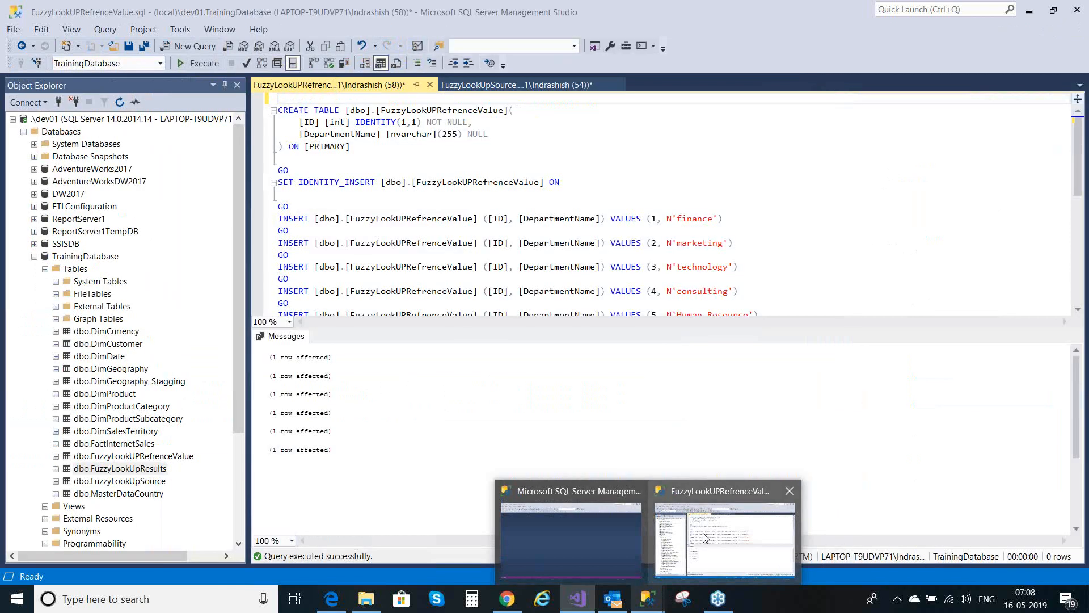
{"action": "left_click", "coordinate": [705, 537]}
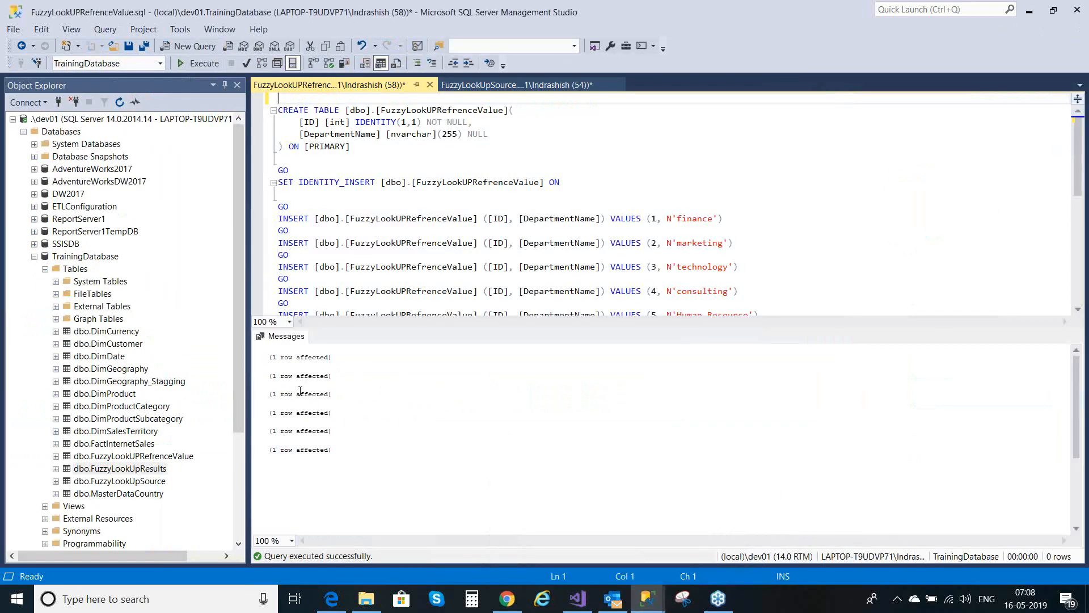
{"action": "right_click", "coordinate": [159, 472]}
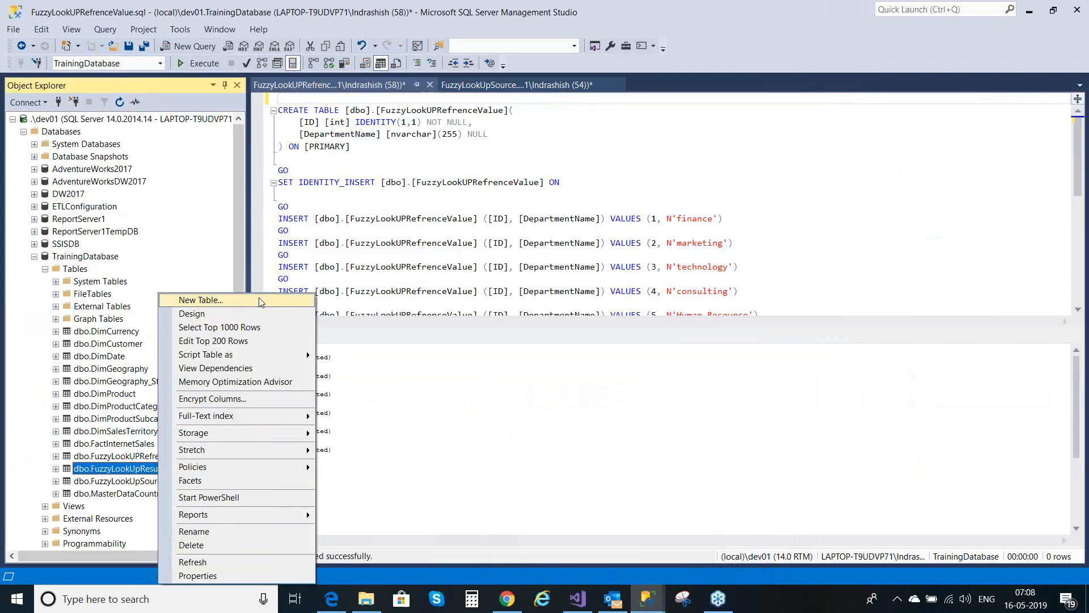
{"action": "mouse_move", "coordinate": [306, 356]}
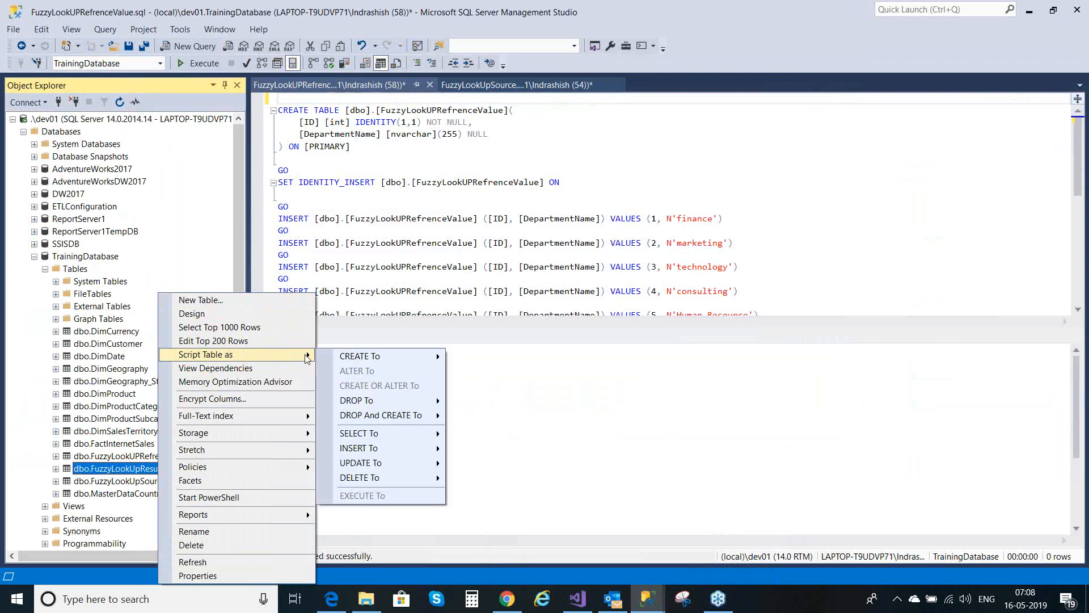
{"action": "left_click", "coordinate": [253, 328]}
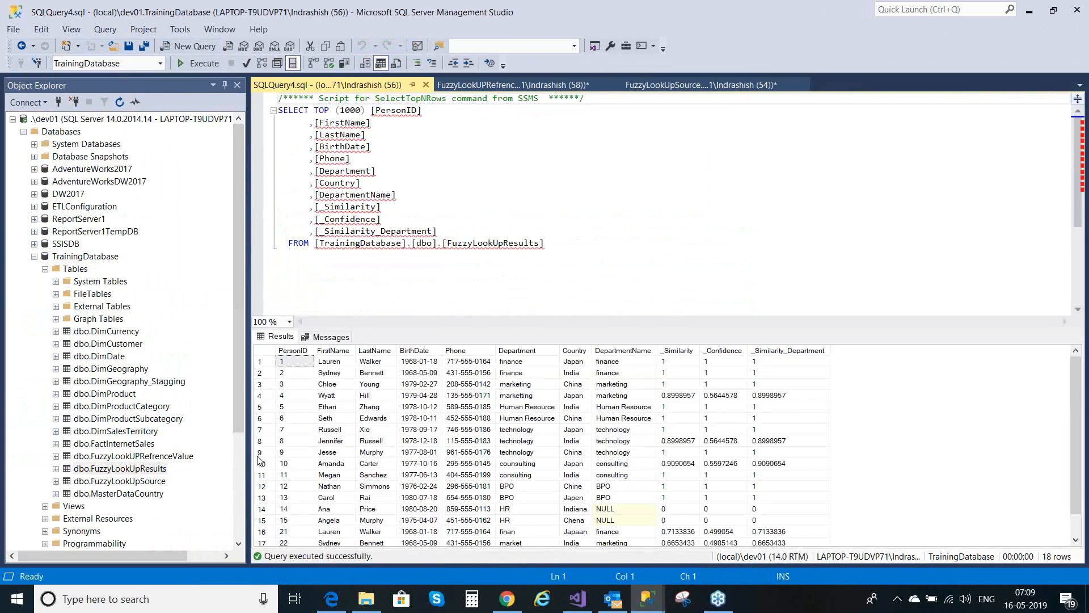
Examine the source Department values against the matched DepartmentName values in the result rows, highlighting the whole Department column.
{"action": "left_click", "coordinate": [162, 457]}
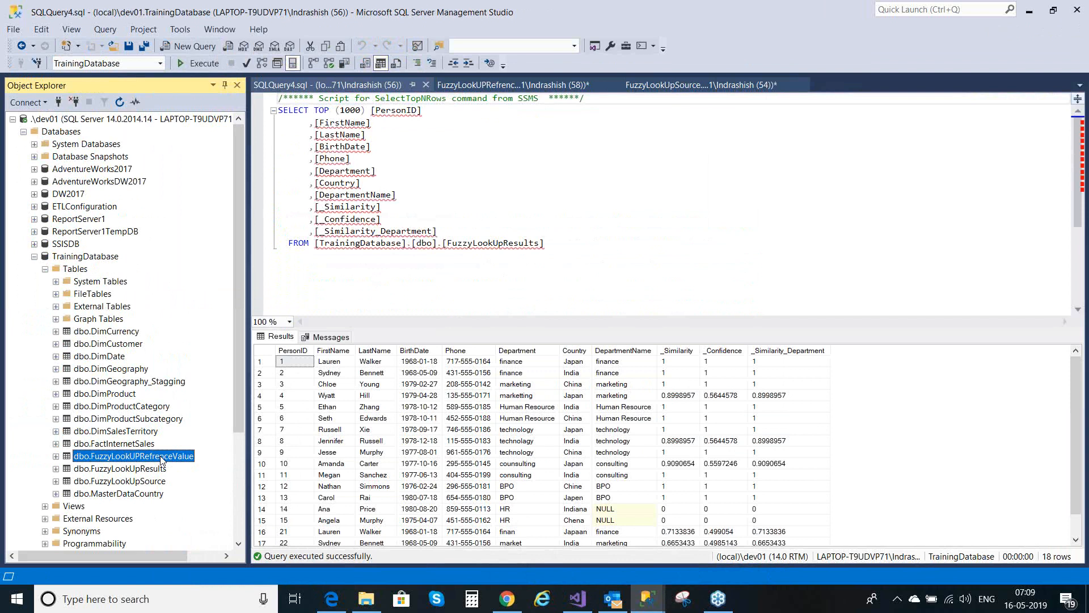
{"action": "left_click", "coordinate": [614, 374]}
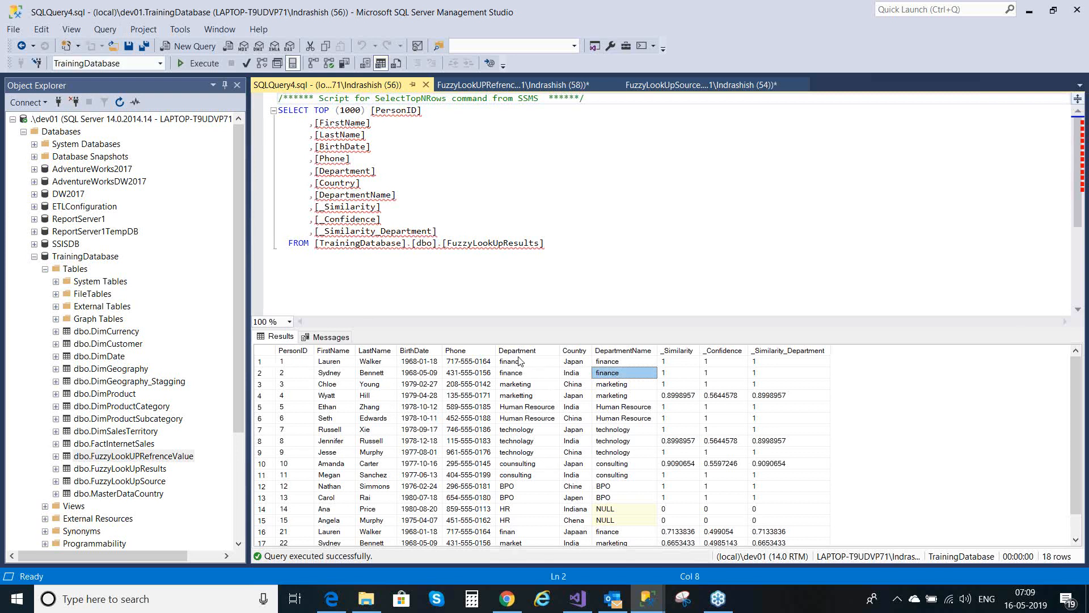
{"action": "left_click", "coordinate": [333, 420]}
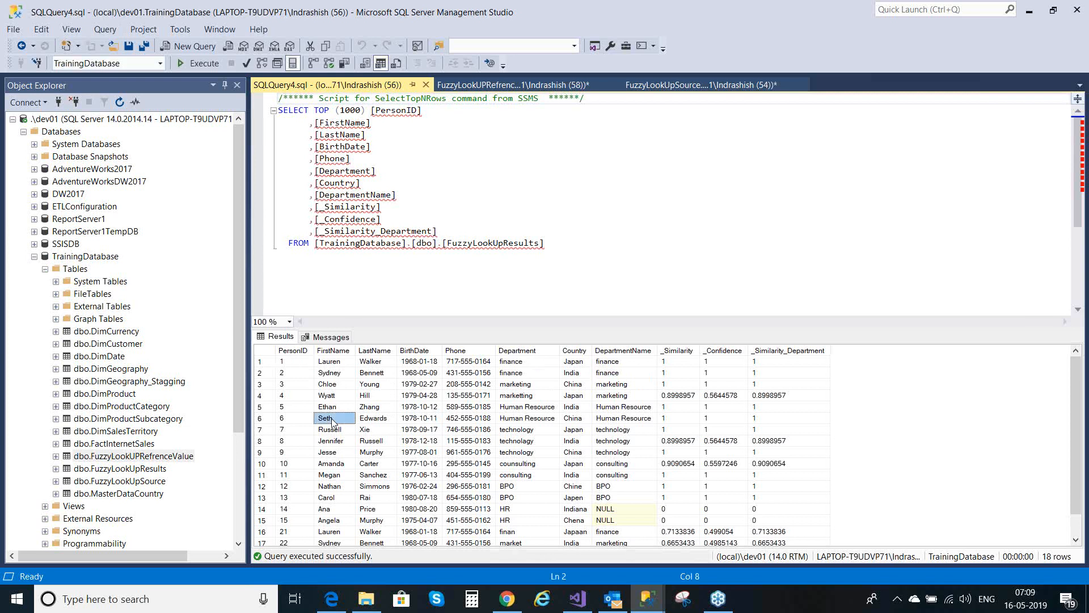
{"action": "left_click", "coordinate": [476, 409]}
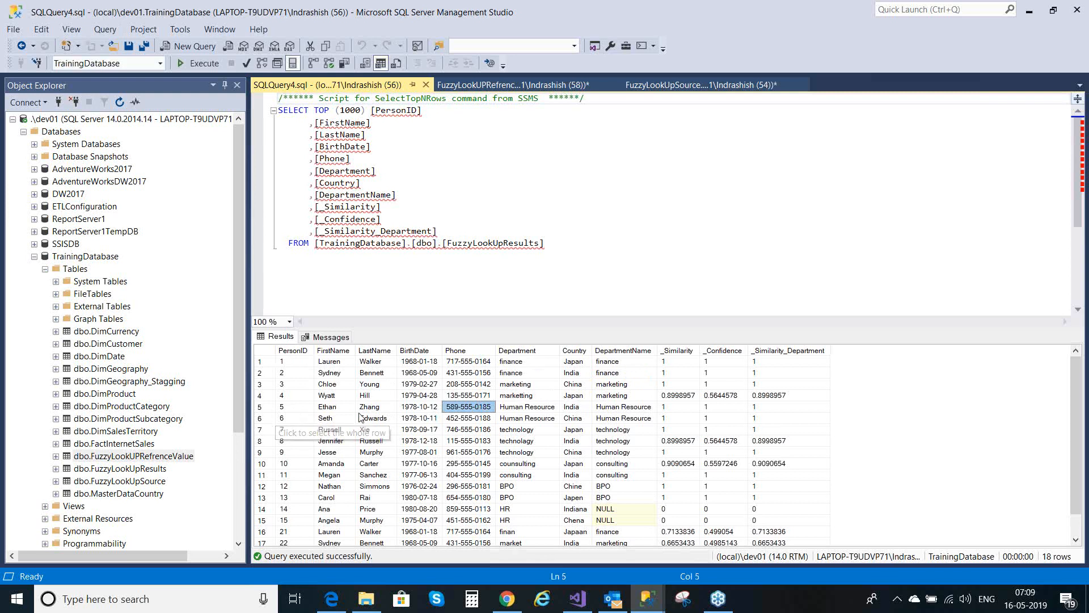
{"action": "left_click", "coordinate": [543, 375]}
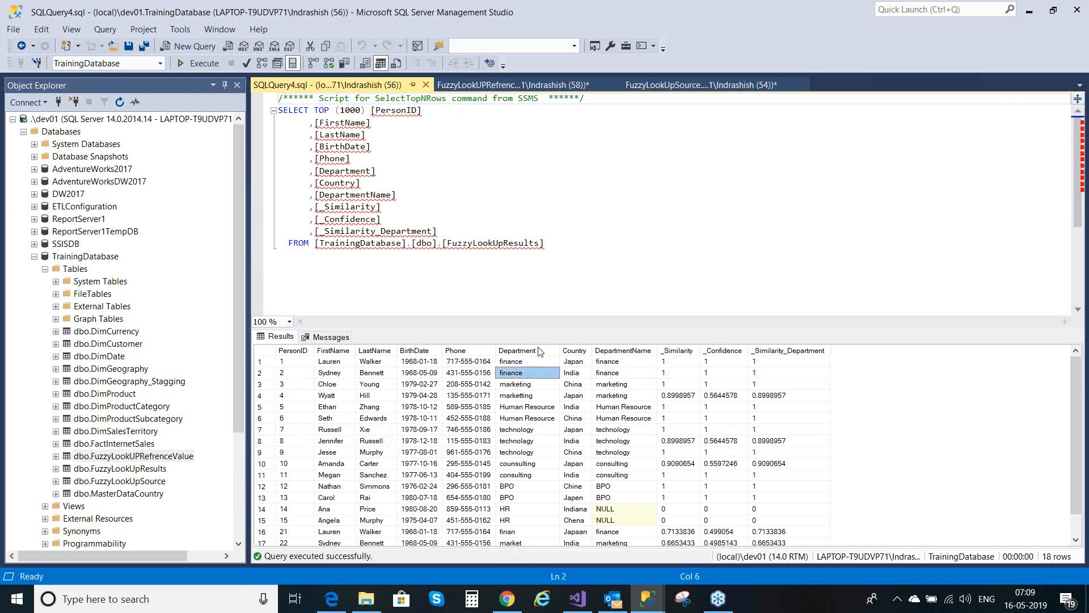
{"action": "left_click", "coordinate": [540, 352]}
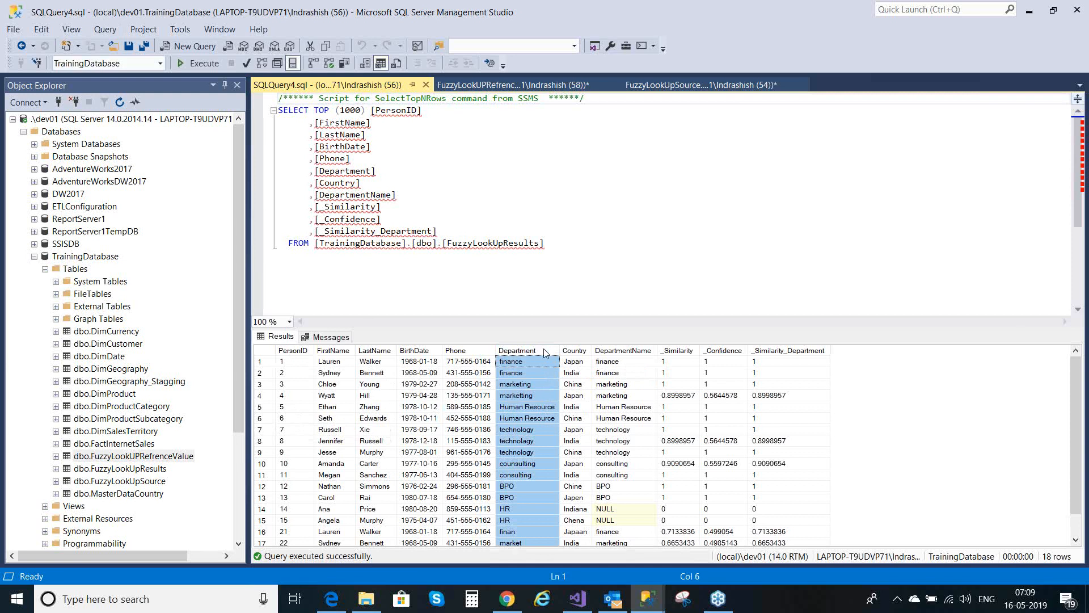
Compare the source Department column with the matched DepartmentName column across the fuzzy lookup result rows.
{"action": "left_click", "coordinate": [635, 352]}
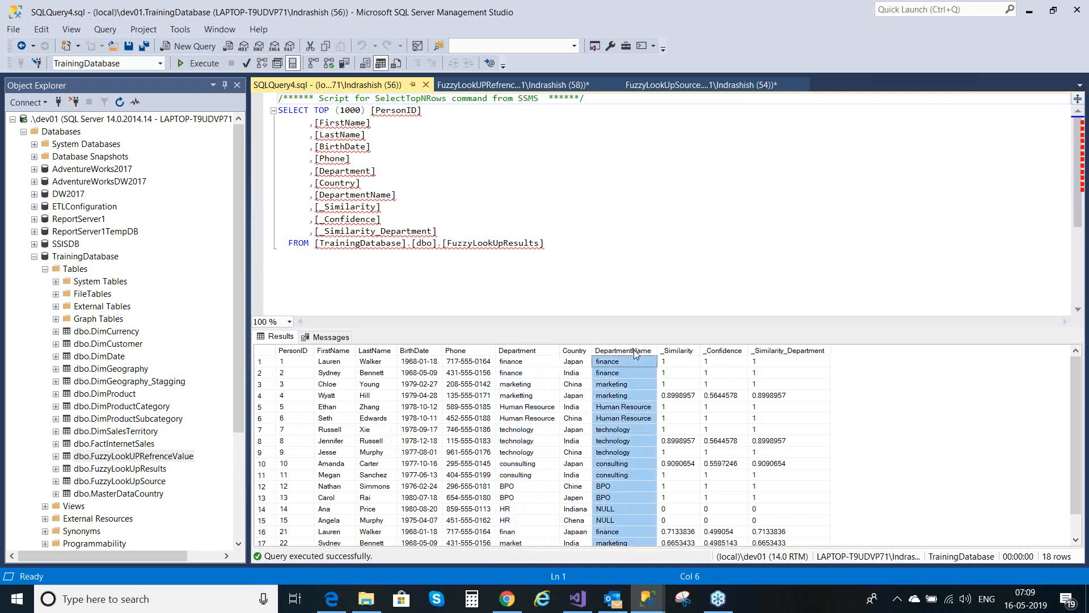
{"action": "left_click", "coordinate": [536, 353]}
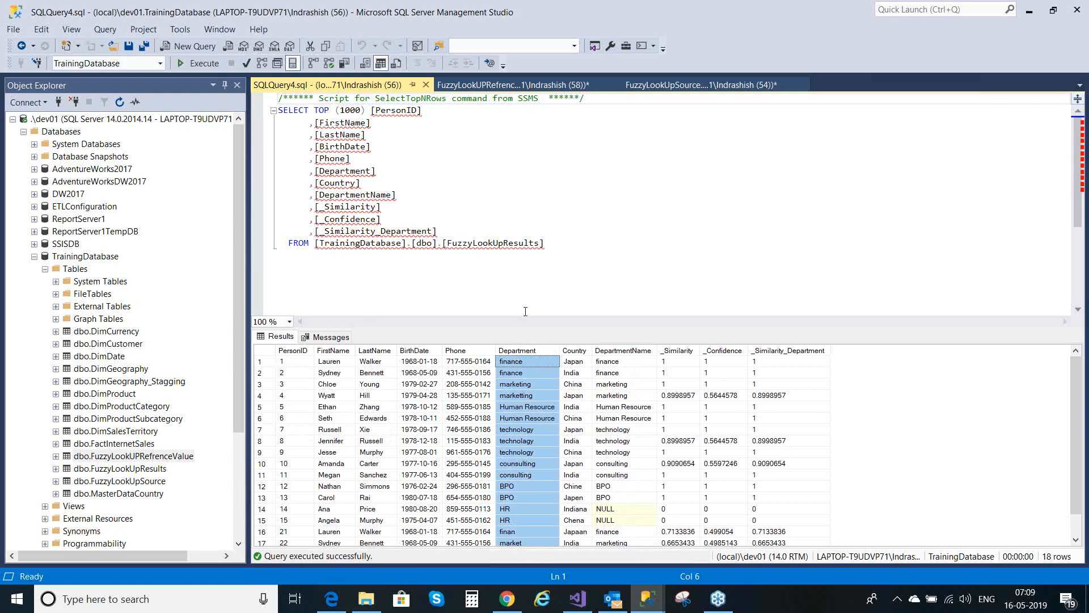
{"action": "left_click", "coordinate": [287, 406]}
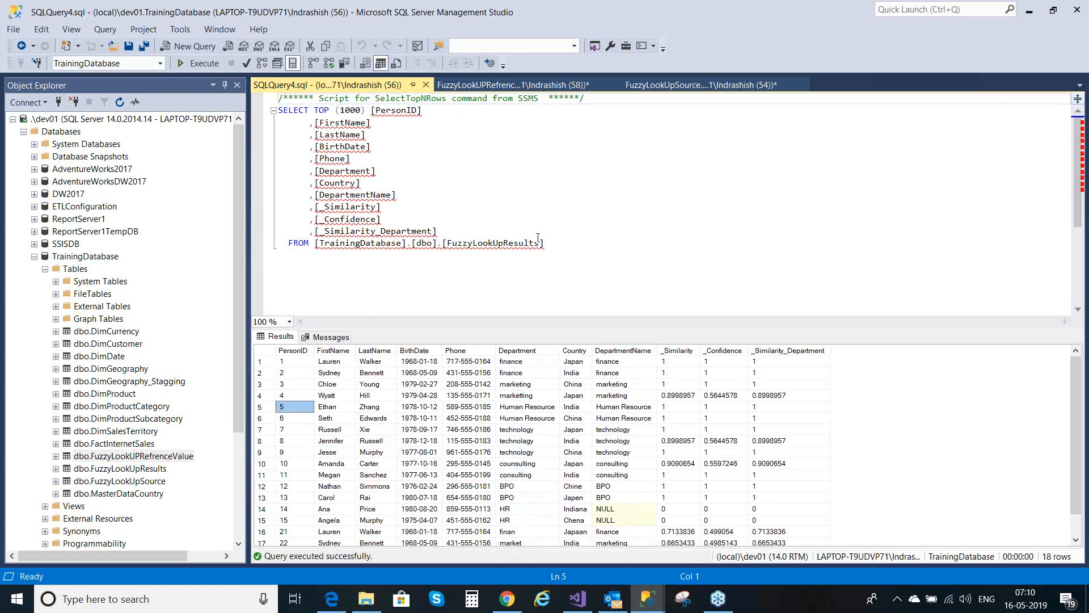
{"action": "left_click", "coordinate": [570, 243]}
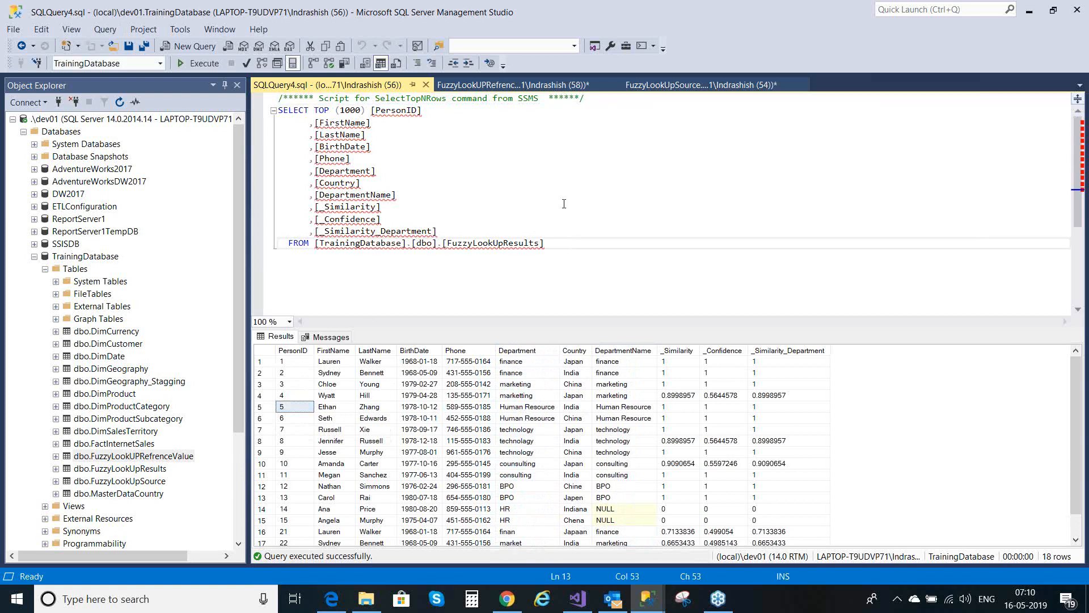
Review the FuzzyLookUPRefrenceValue and FuzzyLookUpSource table scripts and return to the FuzzyLookUpResults query.
{"action": "left_click", "coordinate": [559, 85]}
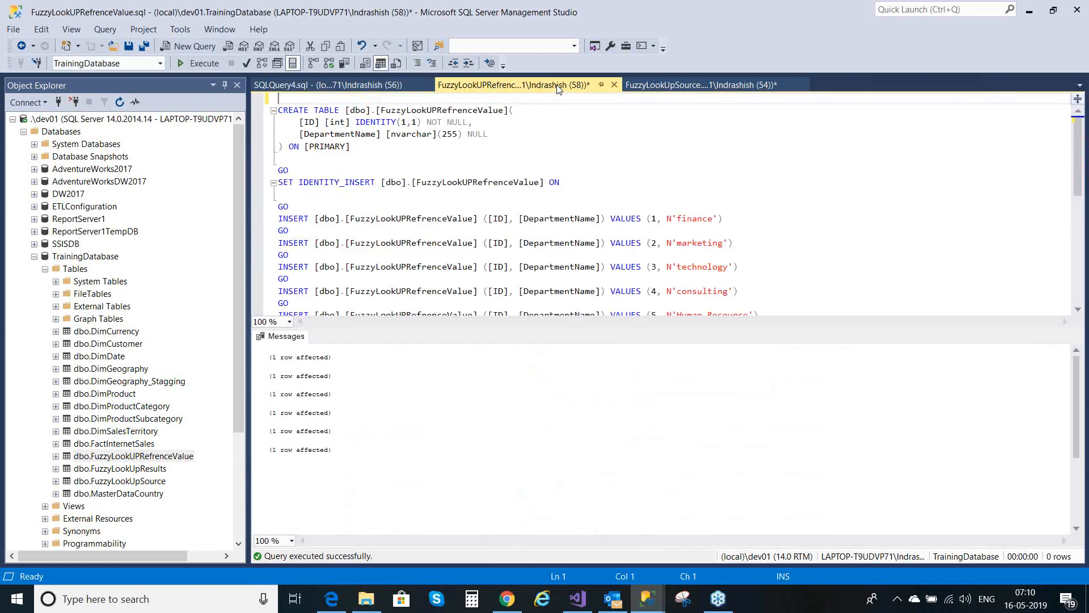
{"action": "left_click", "coordinate": [687, 91]}
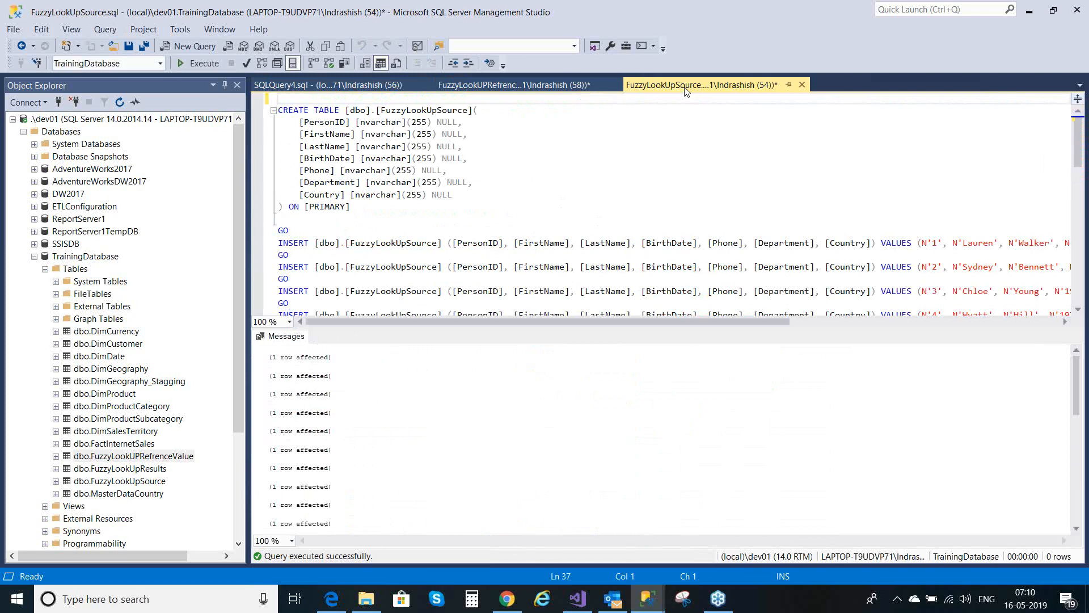
{"action": "left_click", "coordinate": [353, 87]}
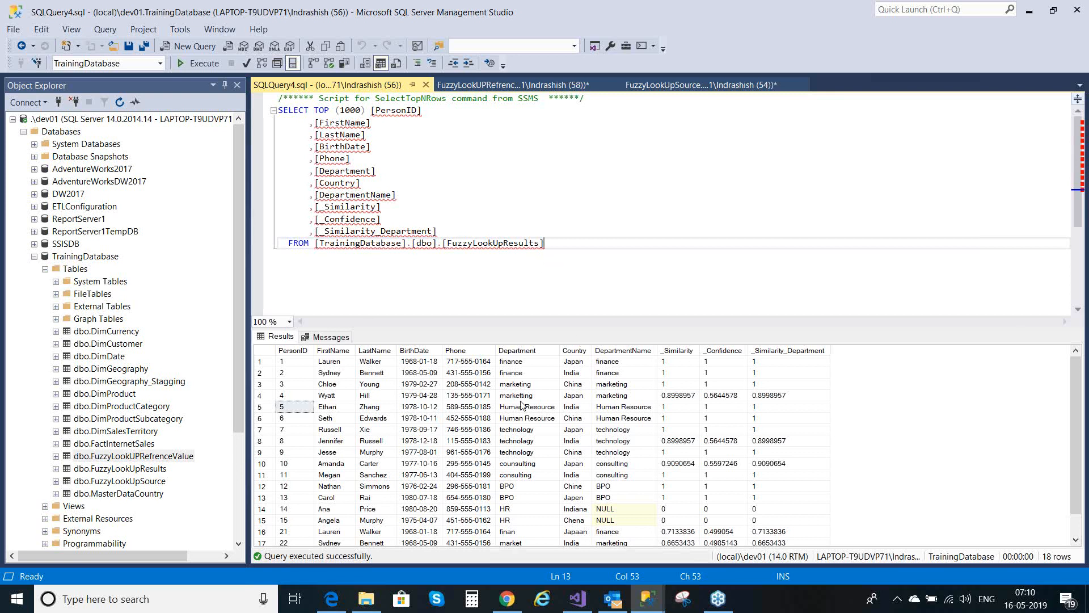
Examine the _Similarity score of the row with PersonID 4 against the score in the row below it.
{"action": "left_click", "coordinate": [290, 394]}
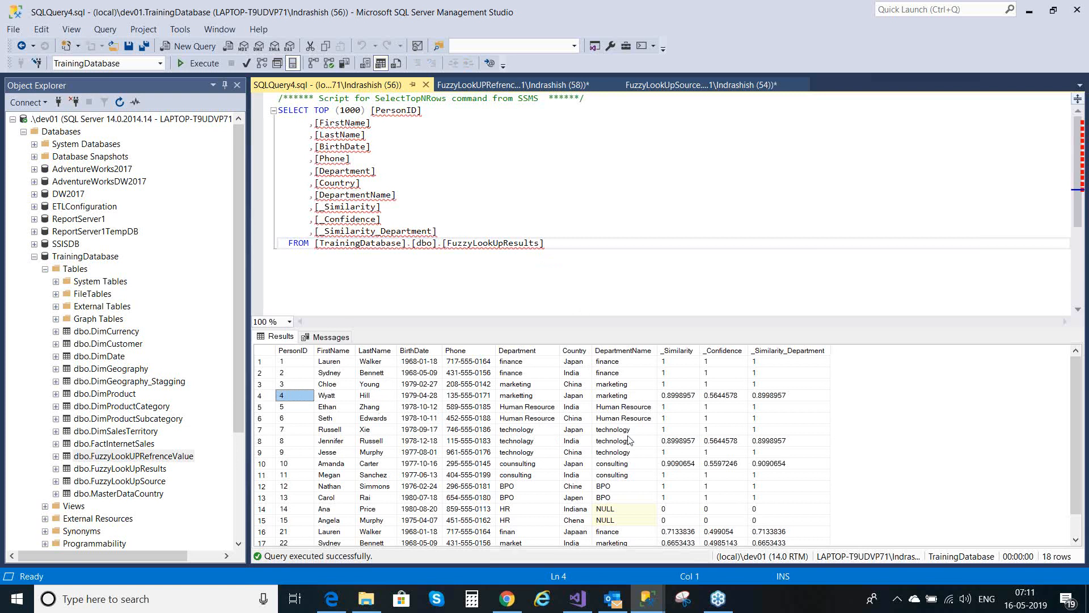
{"action": "left_click", "coordinate": [681, 405]}
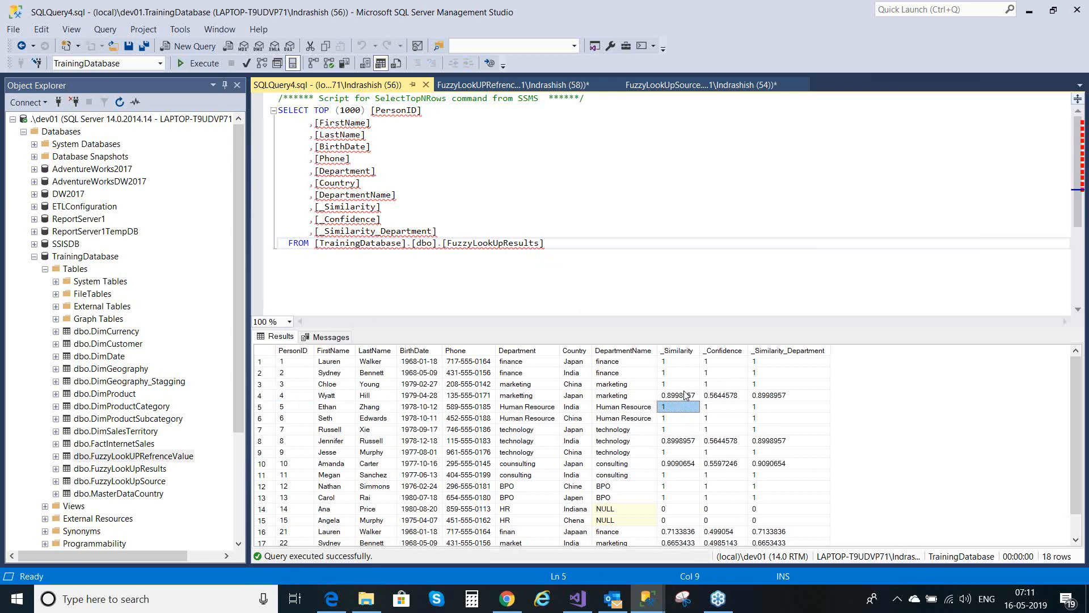
{"action": "left_click", "coordinate": [685, 395]}
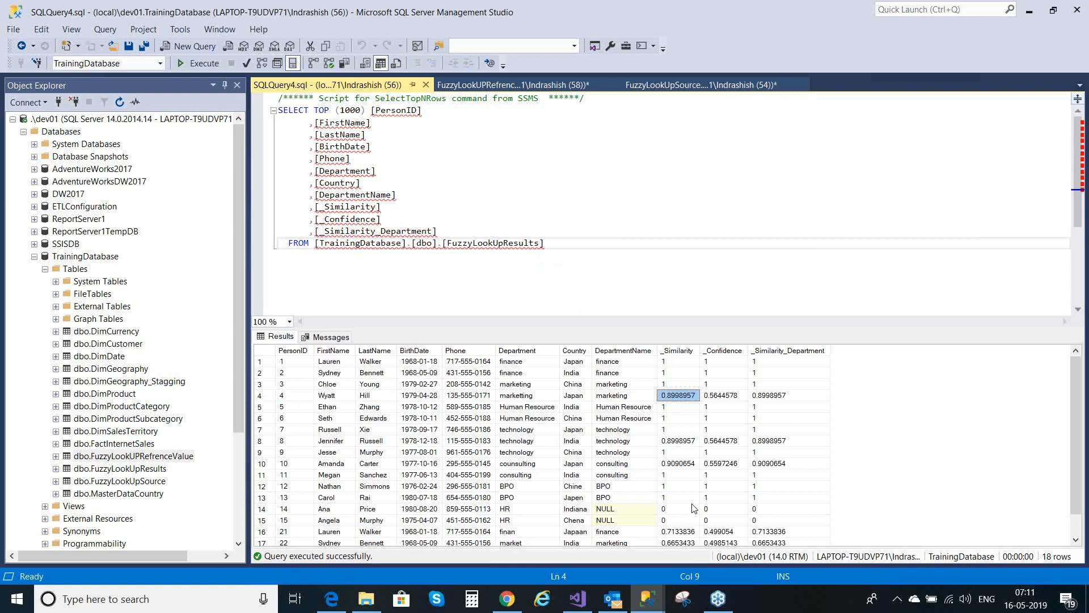
Close the results query and the FuzzyLookUPRefrenceValue and FuzzyLookUpSource scripts without saving the changes.
{"action": "left_click", "coordinate": [426, 86]}
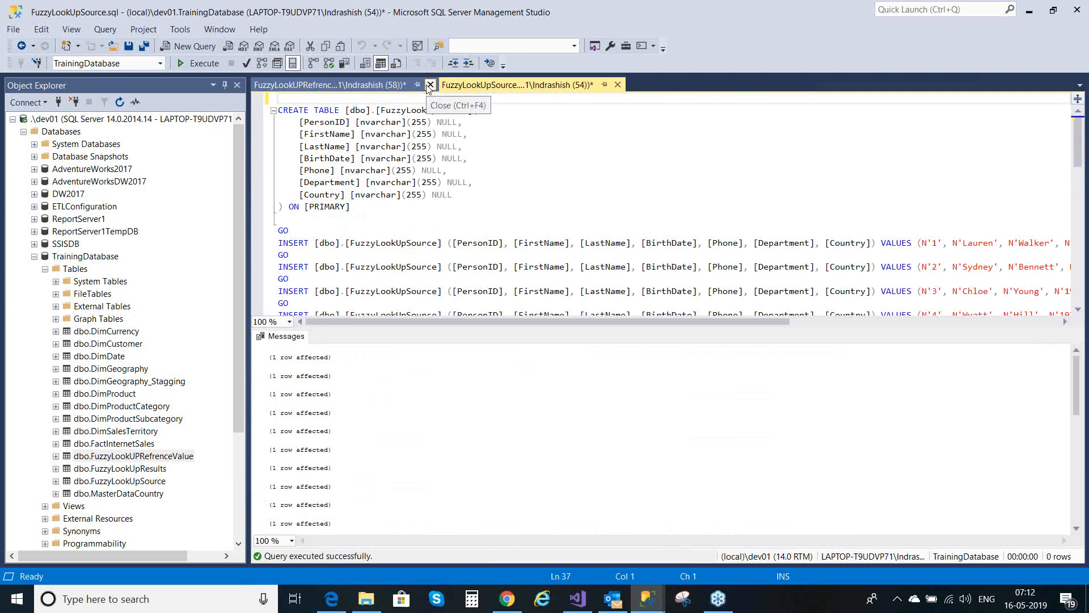
{"action": "left_click", "coordinate": [429, 86]}
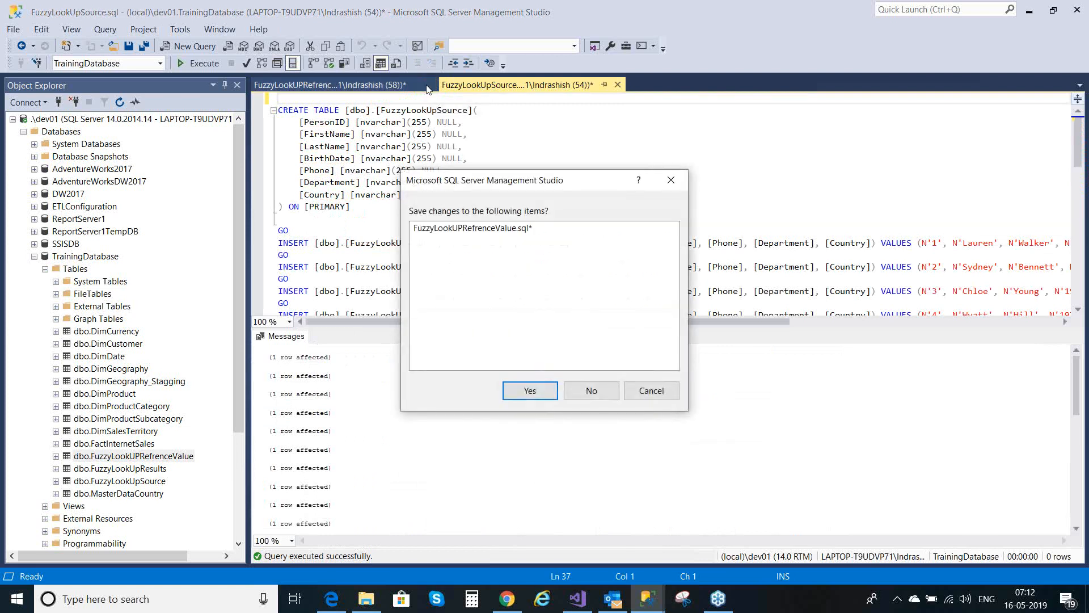
{"action": "left_click", "coordinate": [600, 390]}
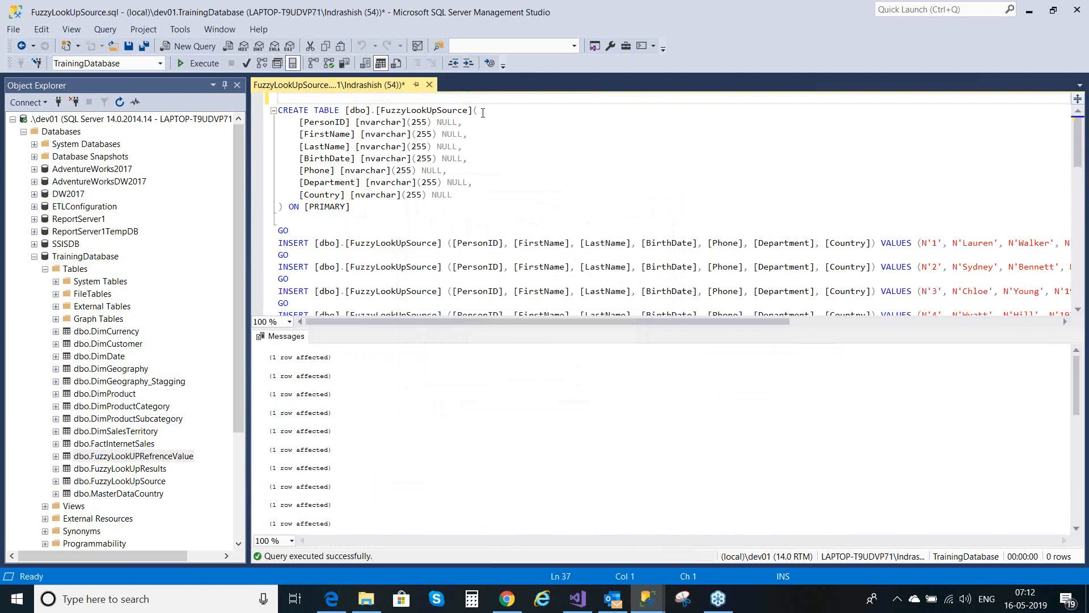
{"action": "left_click", "coordinate": [430, 85]}
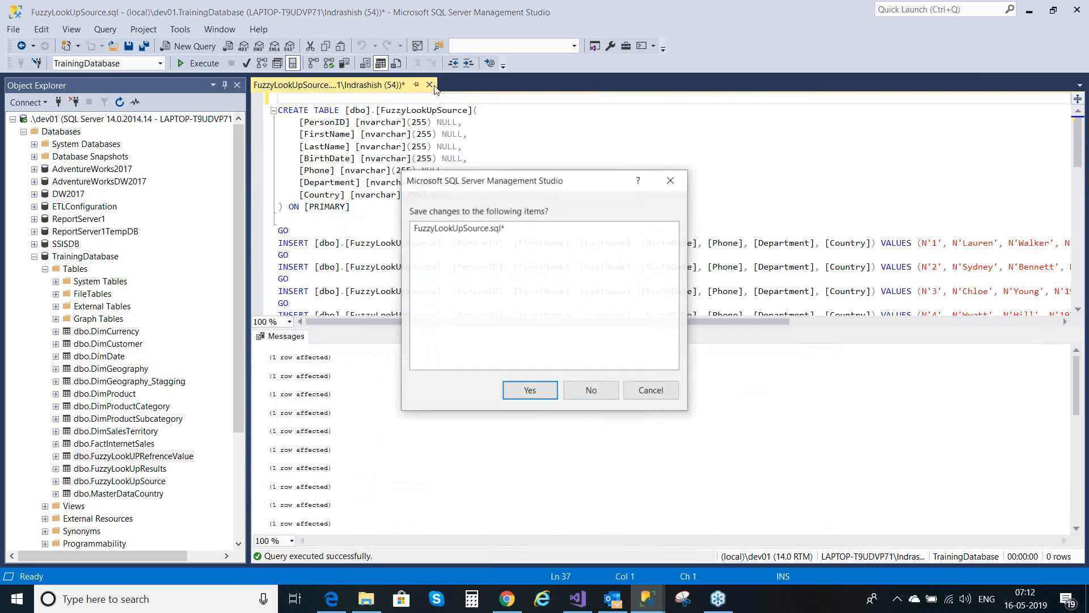
{"action": "left_click", "coordinate": [601, 391]}
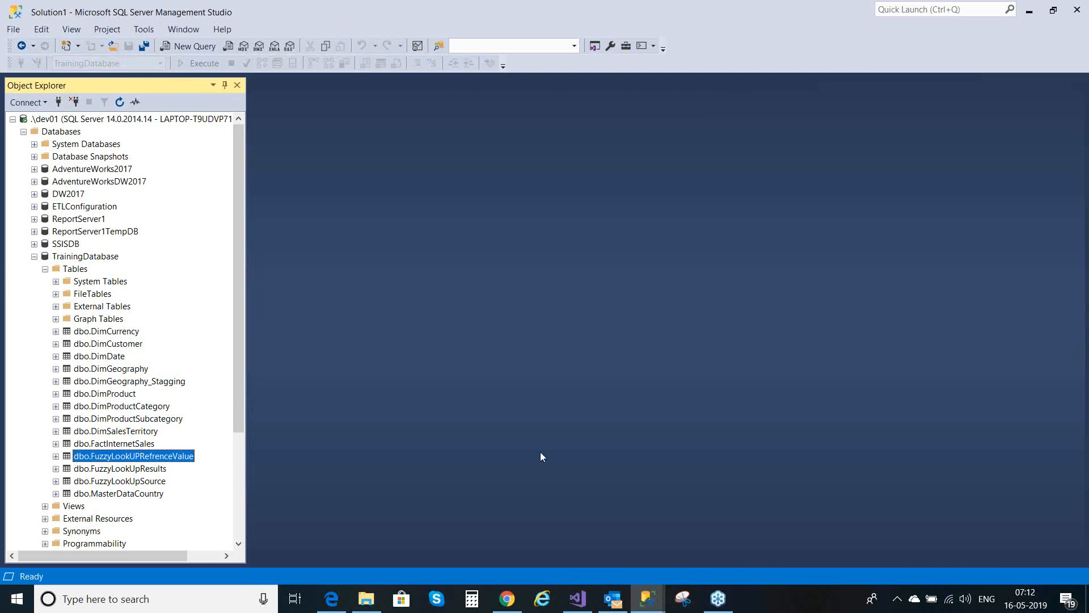
Switch to File Explorer and open the command_line text file from the SSIS training folder.
{"action": "mouse_move", "coordinate": [367, 603]}
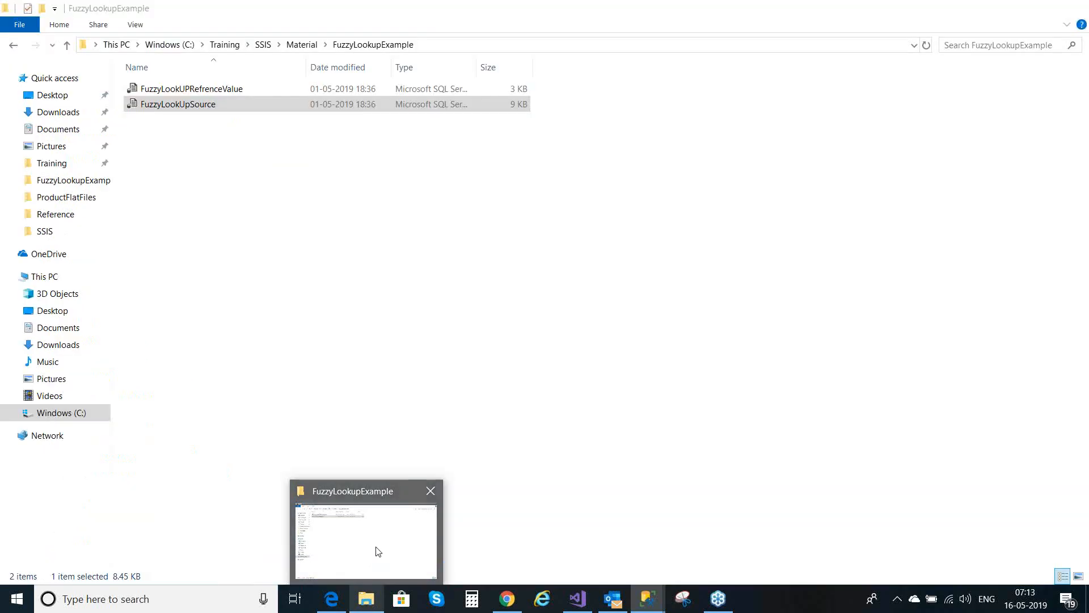
{"action": "left_click", "coordinate": [378, 551]}
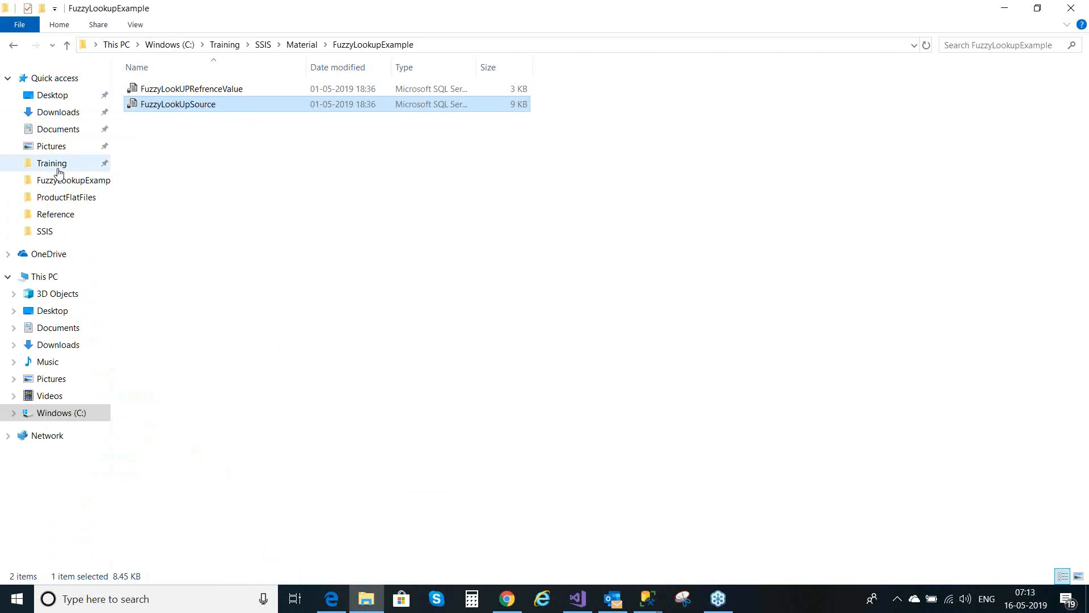
{"action": "left_click", "coordinate": [59, 235]}
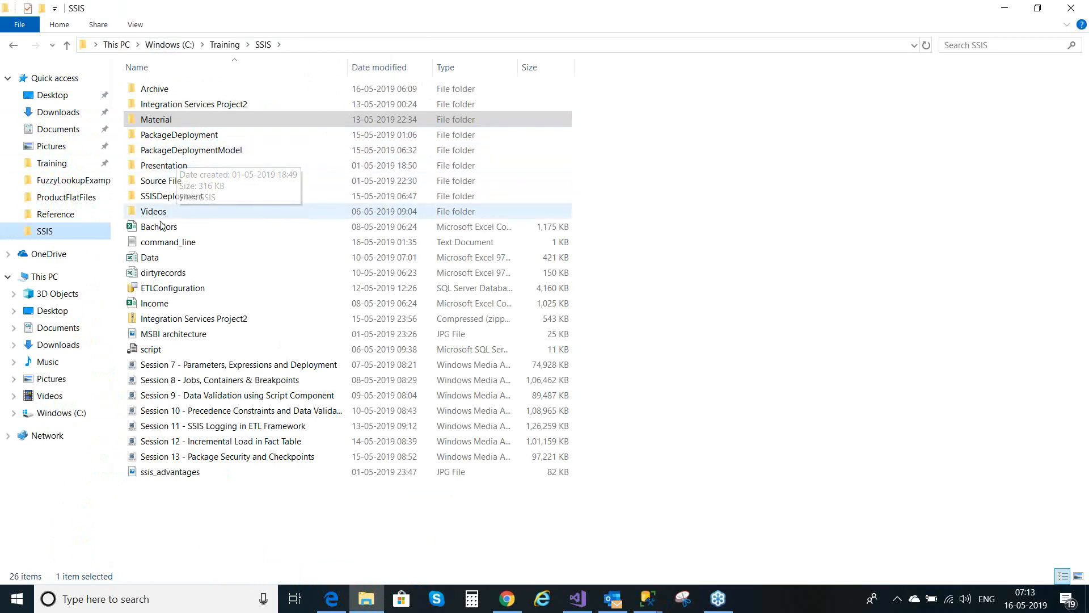
{"action": "left_click", "coordinate": [191, 121]}
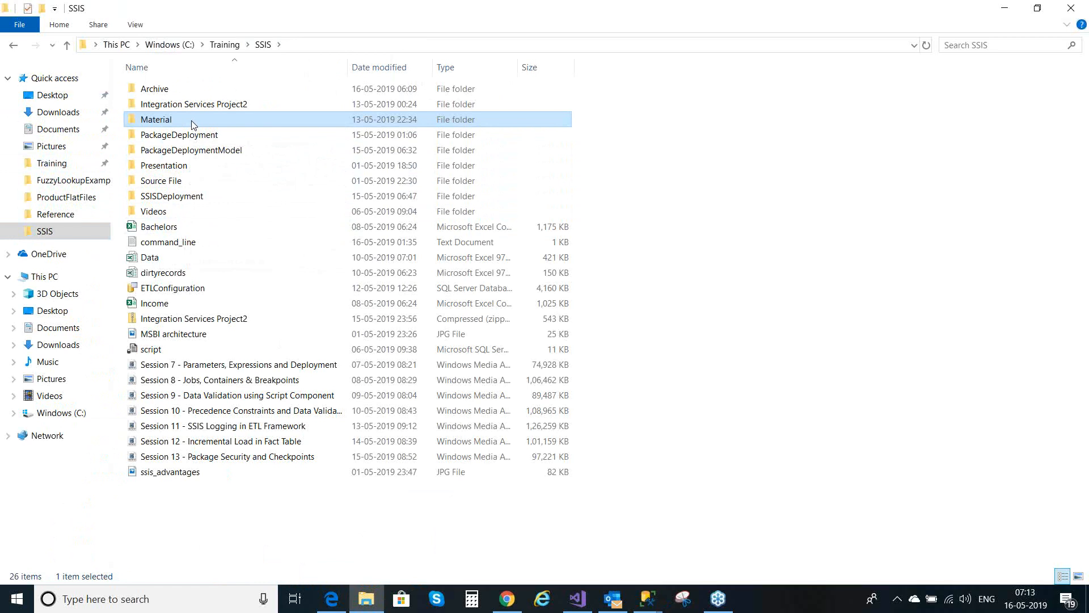
{"action": "left_click", "coordinate": [193, 152]}
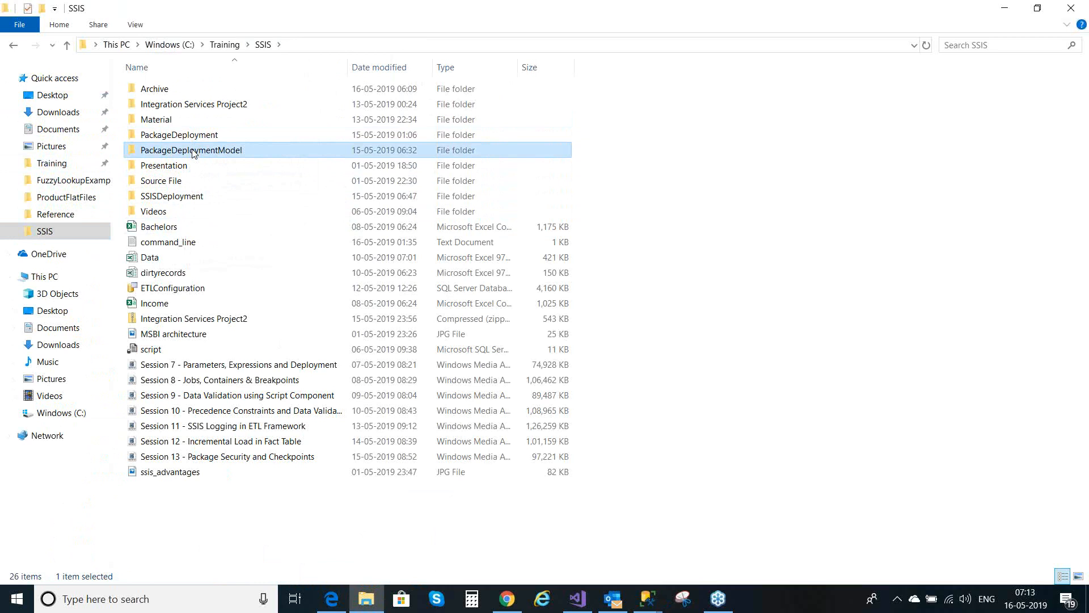
{"action": "left_click", "coordinate": [192, 248]}
{"action": "double_click", "coordinate": [192, 248]}
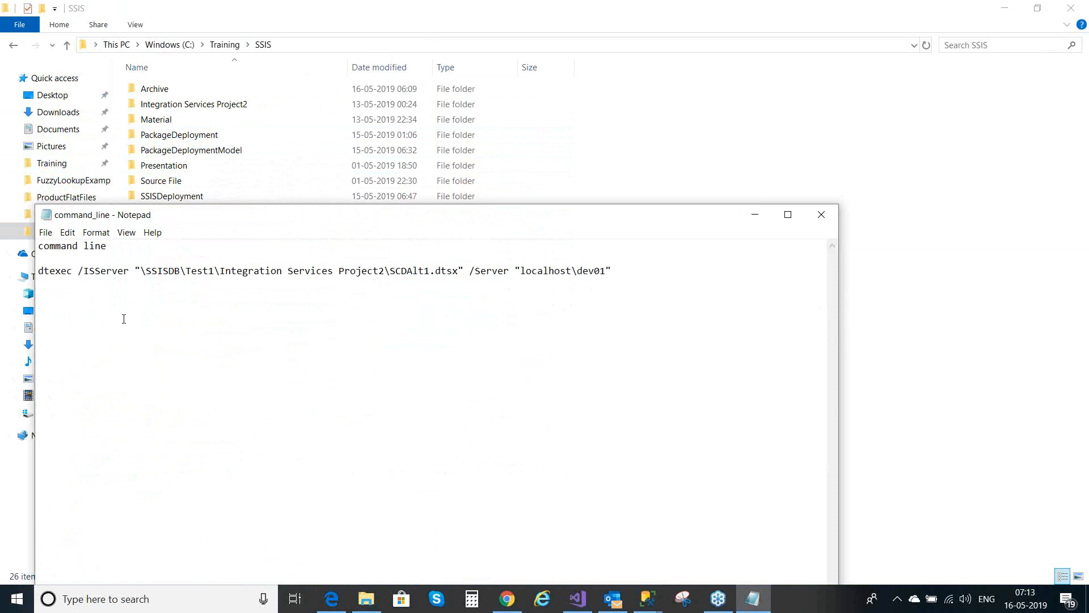
Examine the dtexec command, highlighting its /ISServer switch and the quoted SSISDB package path.
{"action": "left_click_drag", "start_coordinate": [38, 272], "coordinate": [615, 271]}
{"action": "left_click", "coordinate": [615, 271]}
{"action": "double_click", "coordinate": [56, 271]}
{"action": "double_click", "coordinate": [108, 271]}
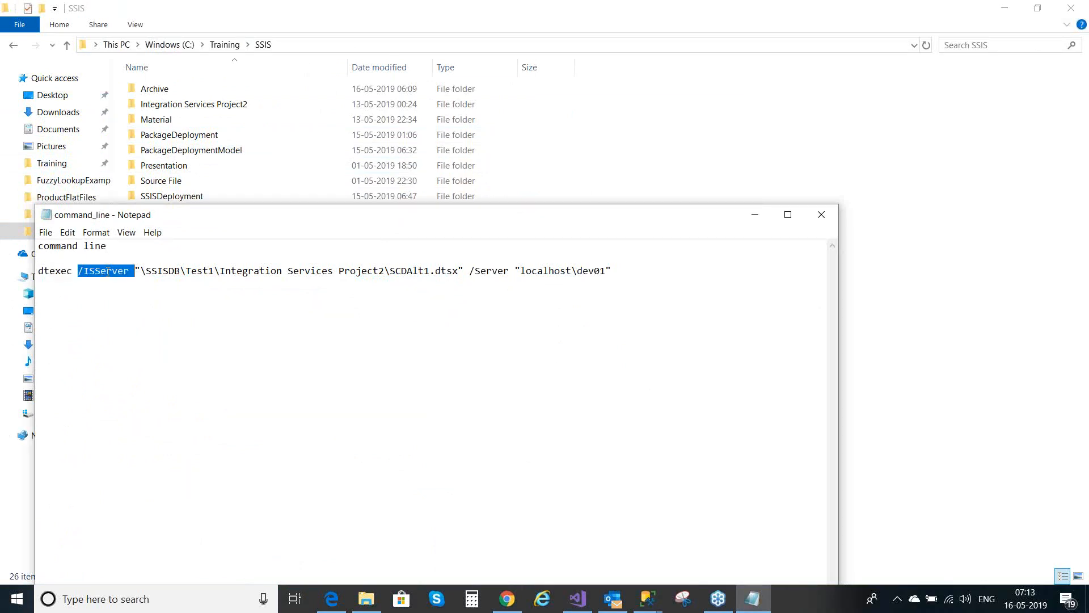
{"action": "left_click", "coordinate": [136, 270]}
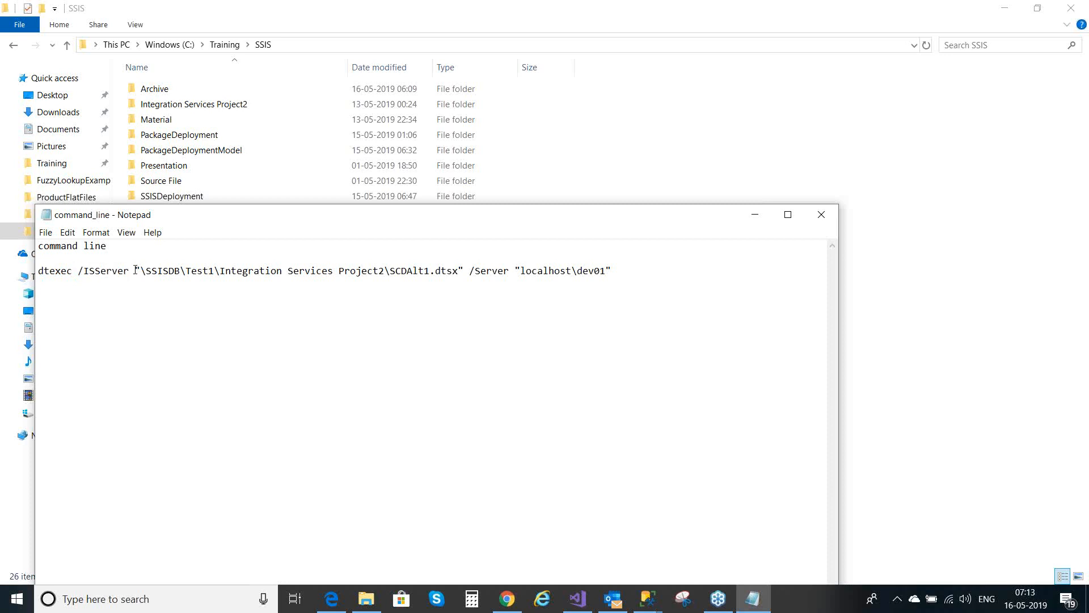
{"action": "left_click_drag", "start_coordinate": [136, 270], "coordinate": [466, 272]}
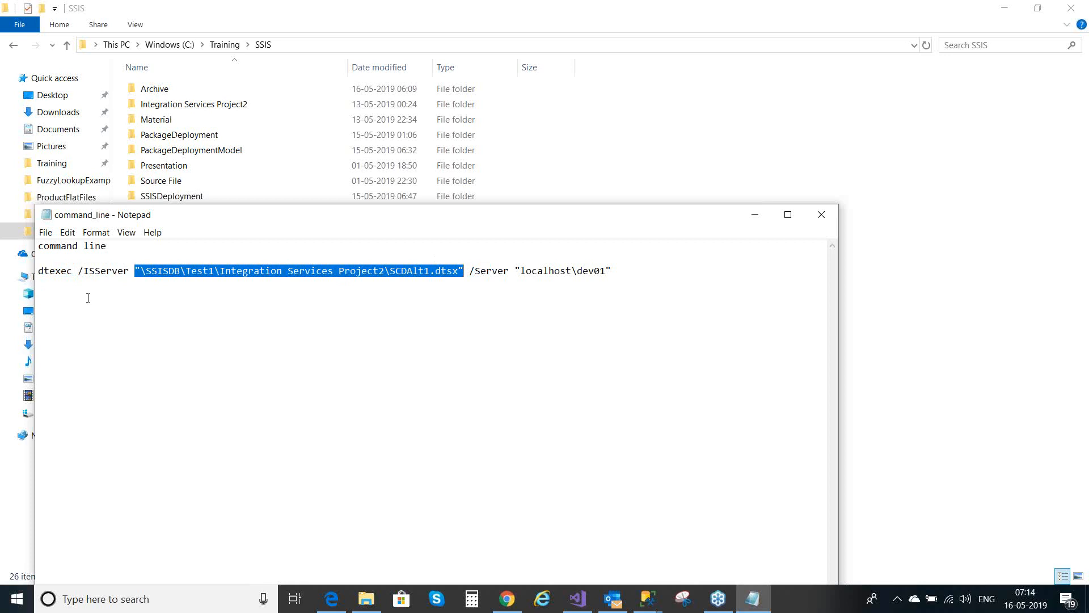
{"action": "left_click", "coordinate": [160, 285]}
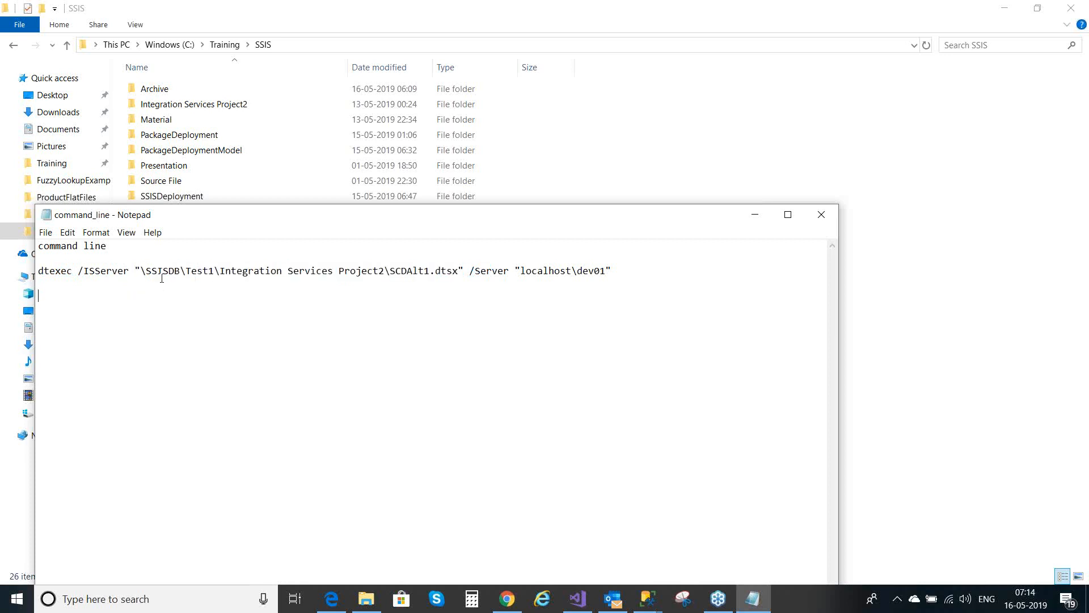
Examine the individual parts of the package path: SSISDB catalog, Test1 folder, Integration Services Project2 and the SCDAlt1.dtsx package.
{"action": "double_click", "coordinate": [162, 271]}
{"action": "double_click", "coordinate": [197, 271]}
{"action": "left_click", "coordinate": [197, 271]}
{"action": "left_click", "coordinate": [361, 272]}
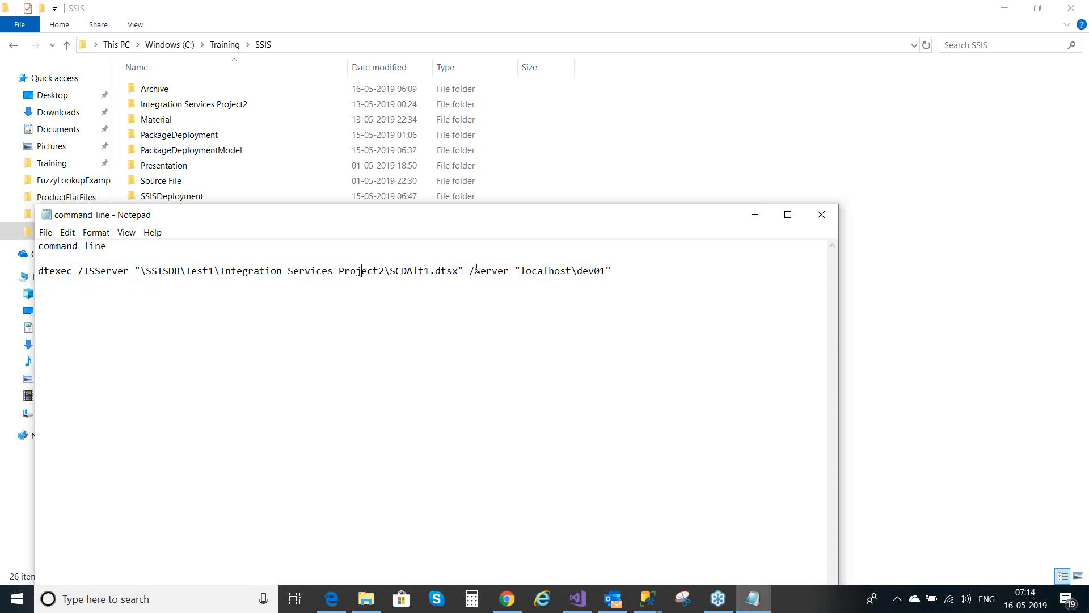
{"action": "double_click", "coordinate": [421, 272]}
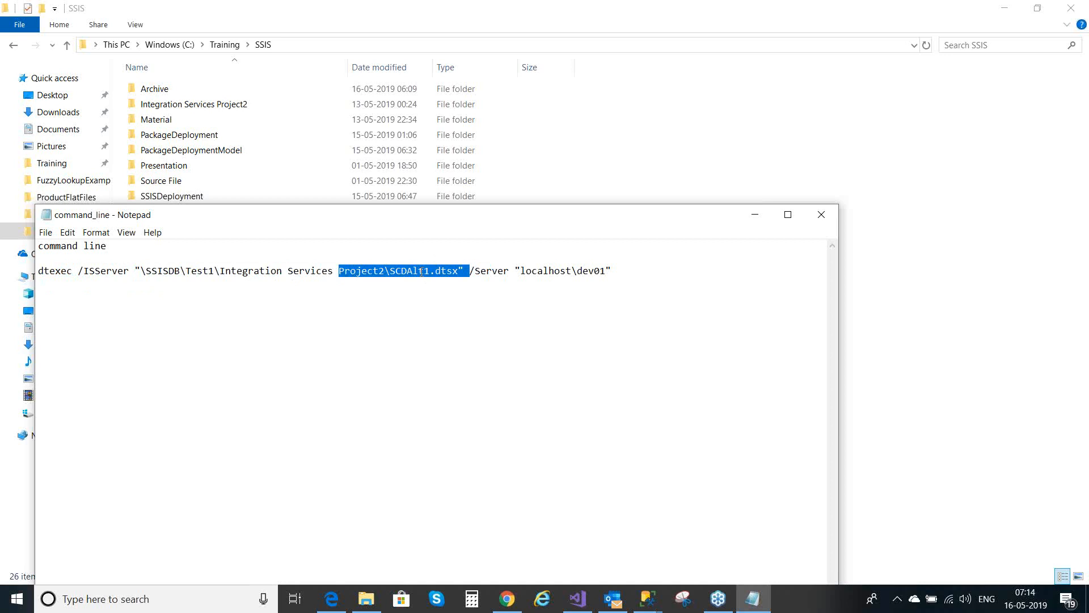
{"action": "left_click", "coordinate": [421, 272]}
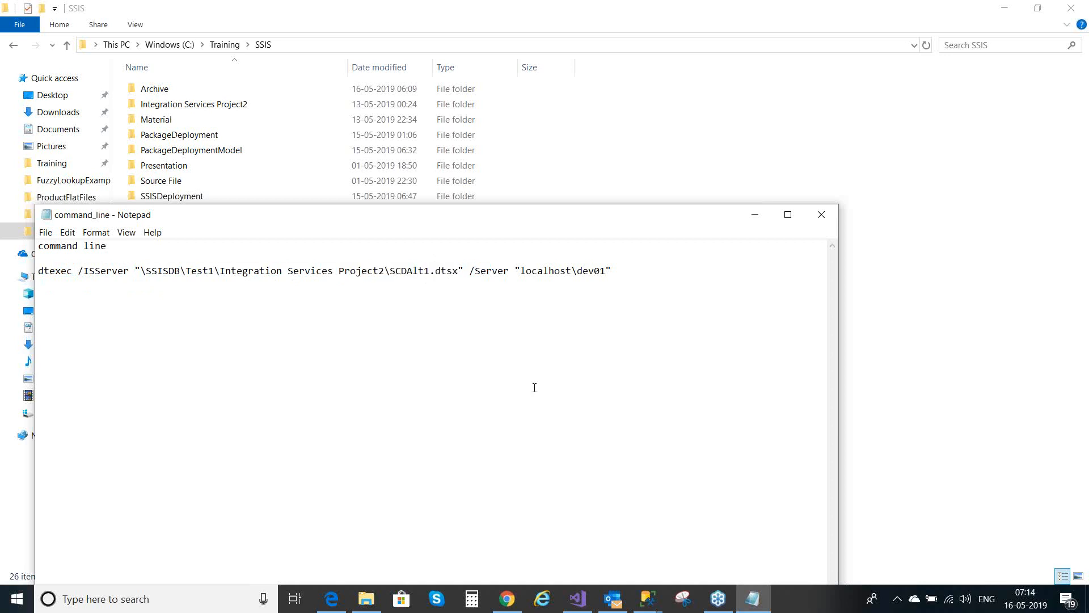
Switch to SQL Server Management Studio, close its spare unconnected window, and collapse the TrainingDatabase node in the connected window.
{"action": "left_click", "coordinate": [639, 591]}
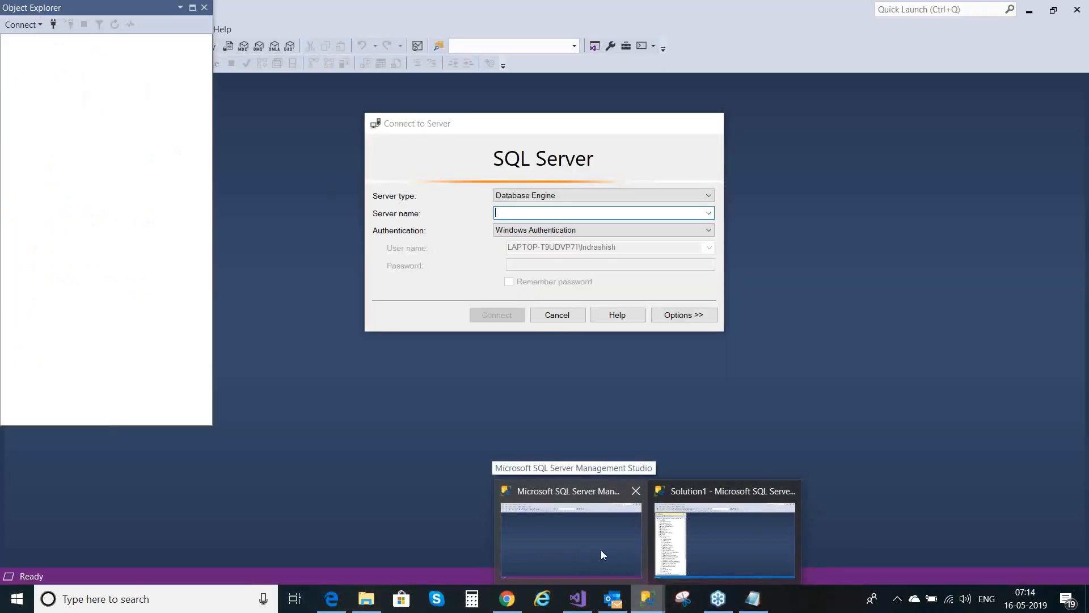
{"action": "left_click", "coordinate": [601, 550]}
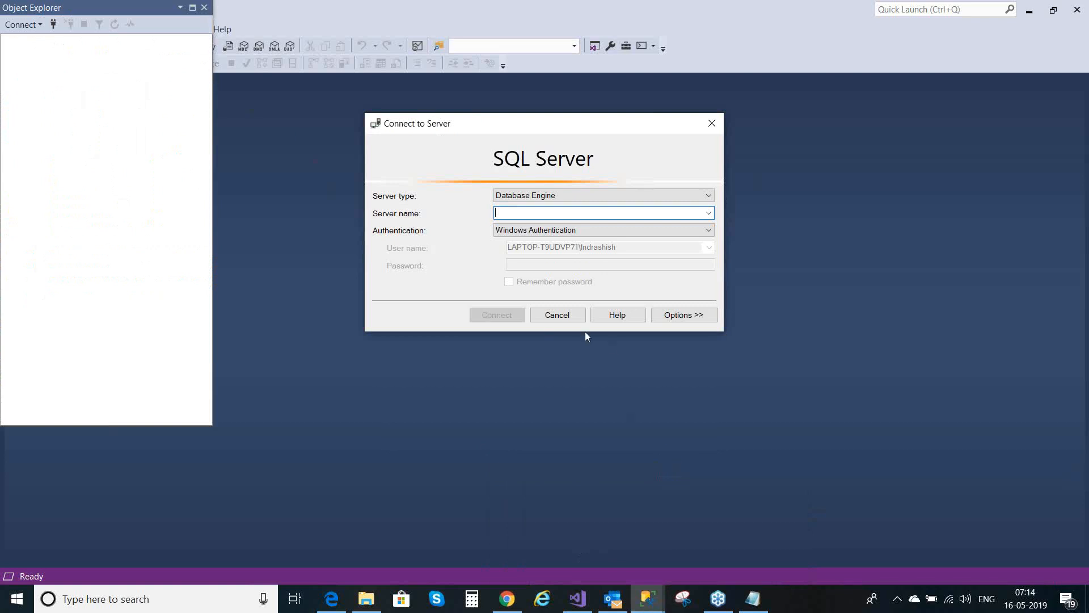
{"action": "left_click", "coordinate": [569, 317]}
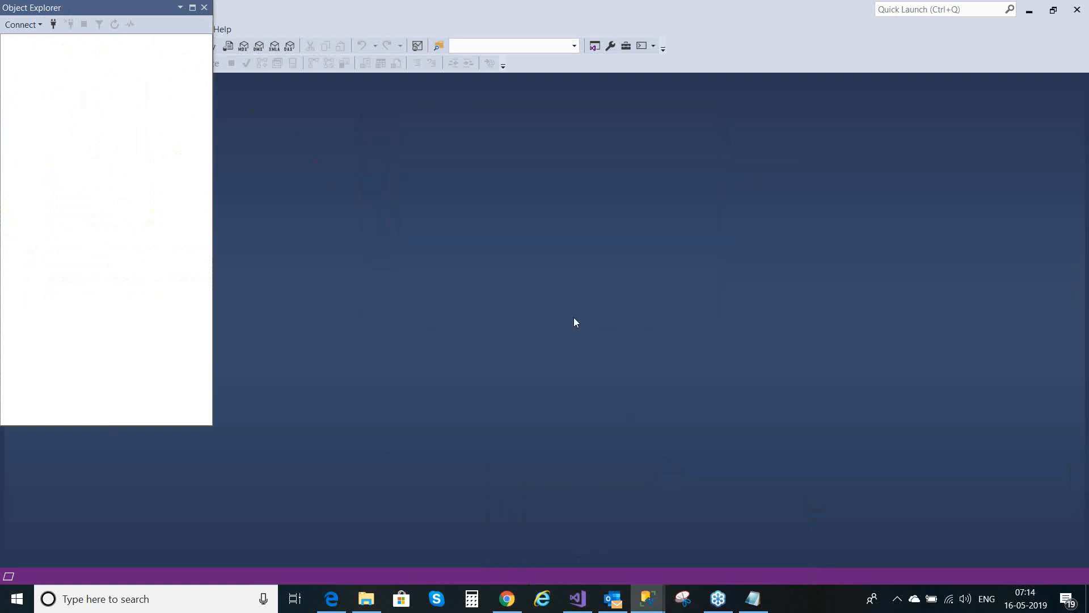
{"action": "left_click", "coordinate": [203, 7]}
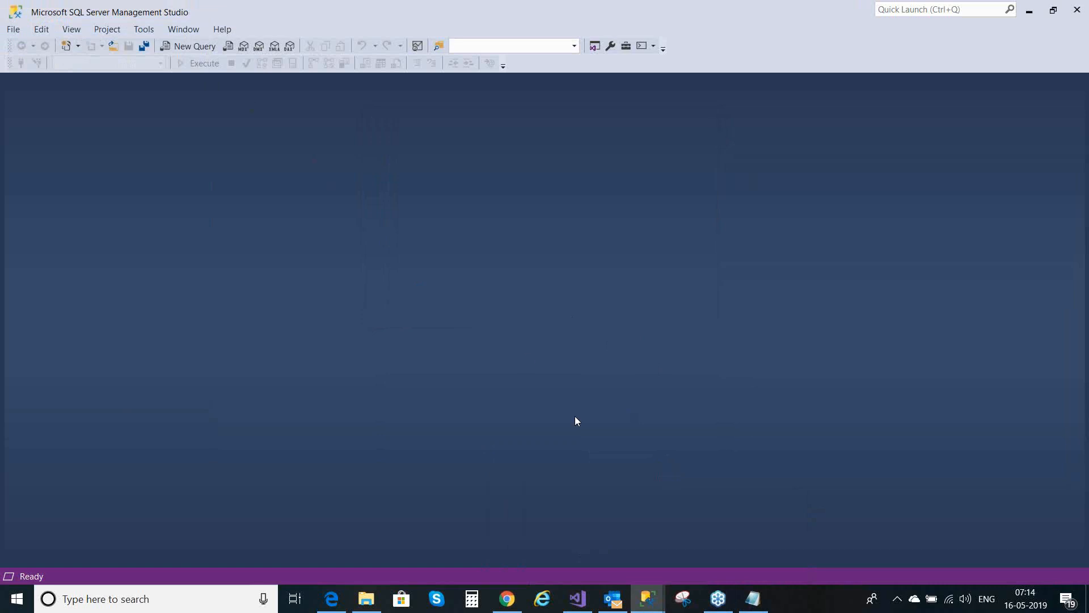
{"action": "mouse_move", "coordinate": [647, 598]}
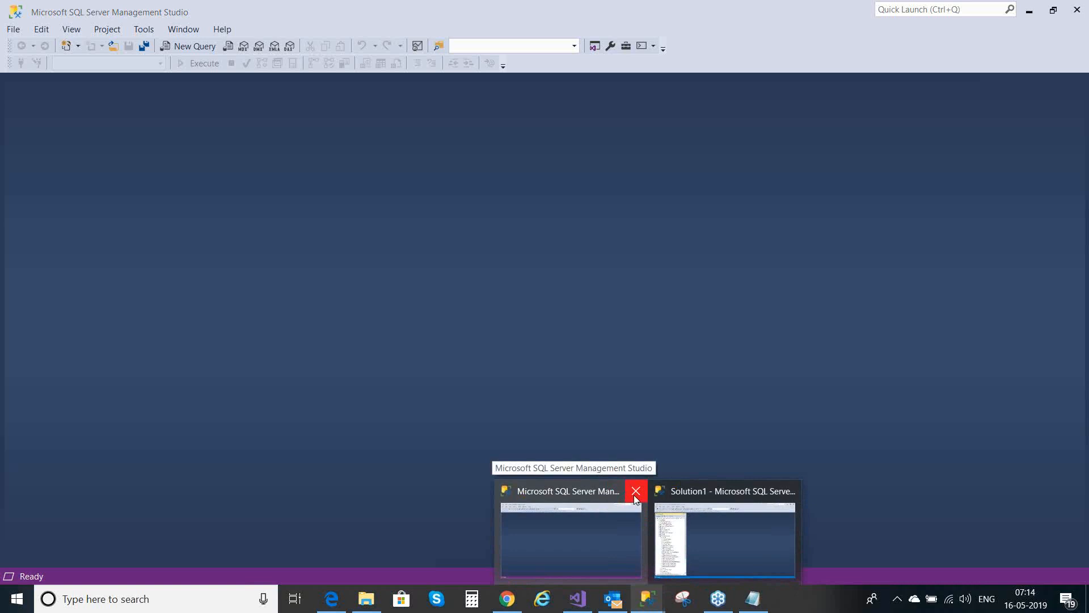
{"action": "left_click", "coordinate": [635, 492]}
{"action": "left_click", "coordinate": [645, 510]}
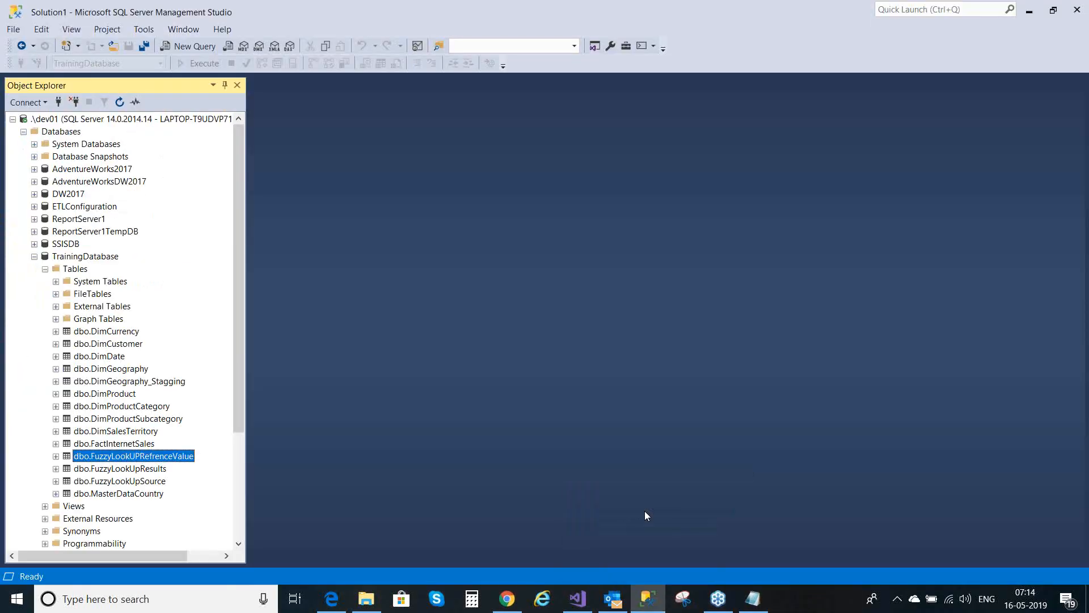
{"action": "left_click", "coordinate": [35, 257]}
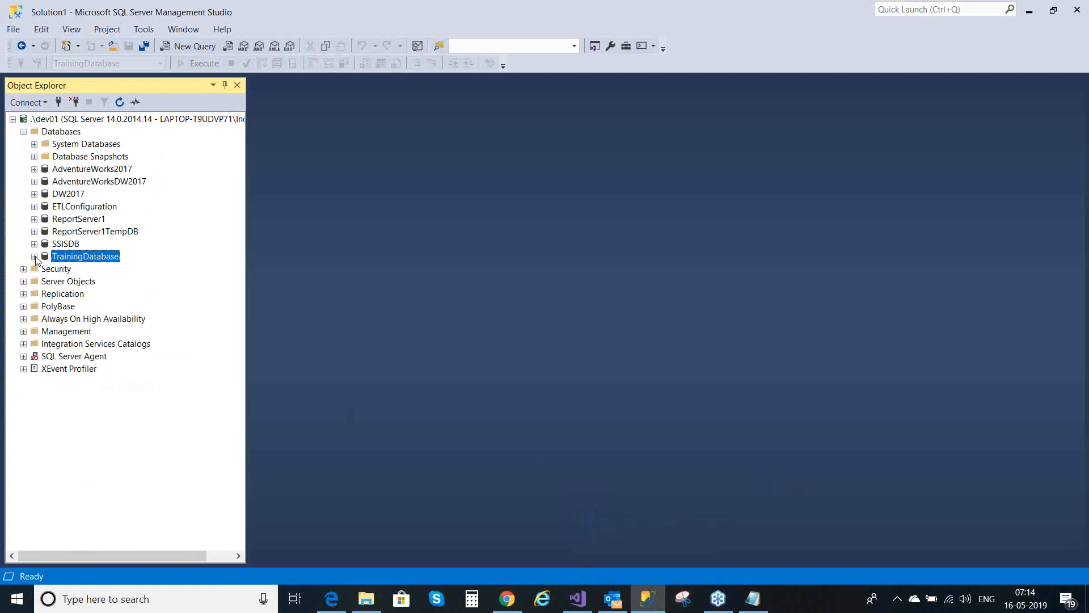
Expand the SSISDB database and the Integration Services Catalogs folder, and select the SSISDB catalog.
{"action": "left_click", "coordinate": [35, 244]}
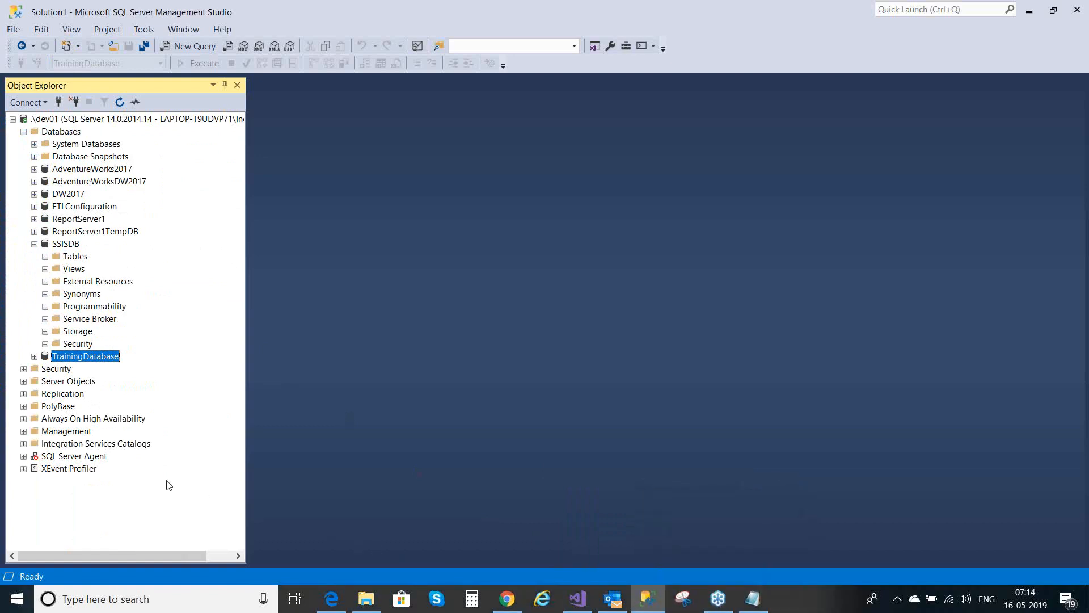
{"action": "left_click", "coordinate": [24, 444]}
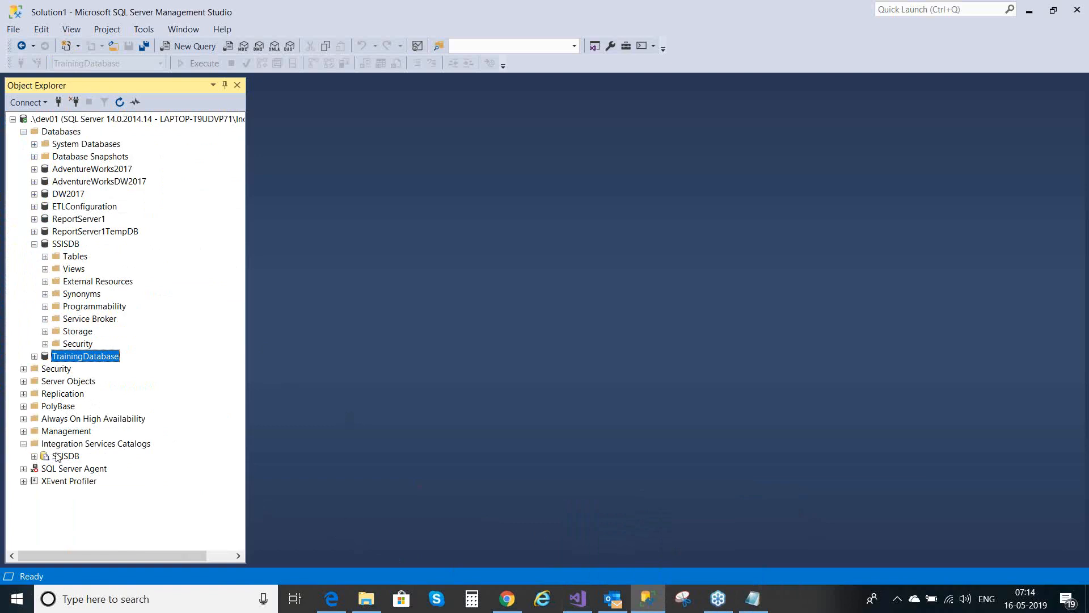
{"action": "left_click", "coordinate": [78, 459]}
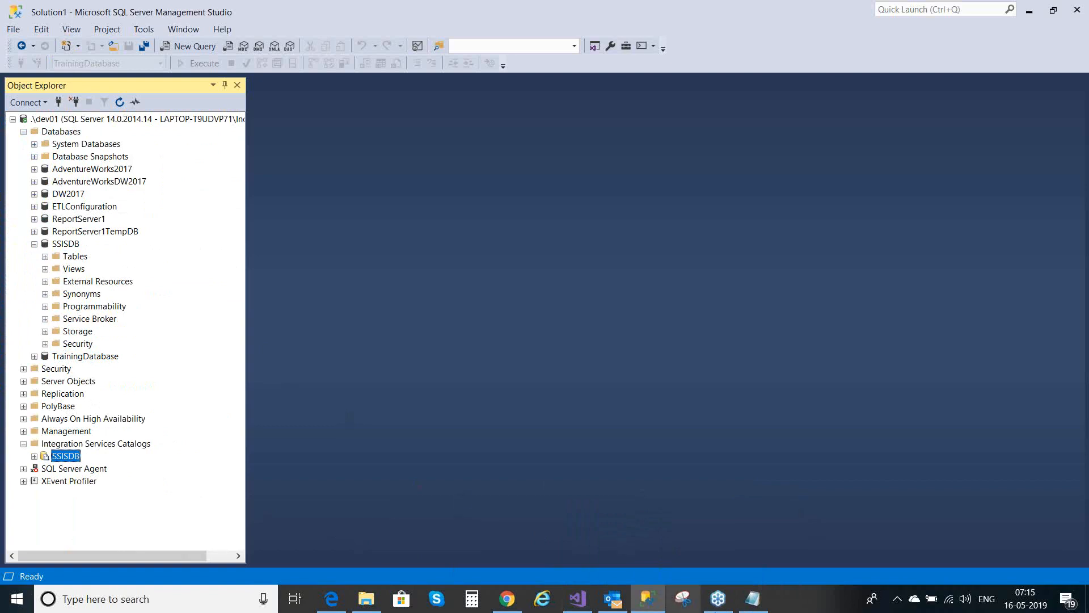
Highlight the SSISDB part of the path in the command_line Notepad file, and match it by expanding the SSISDB catalog and its Test1 folder.
{"action": "left_click", "coordinate": [753, 599]}
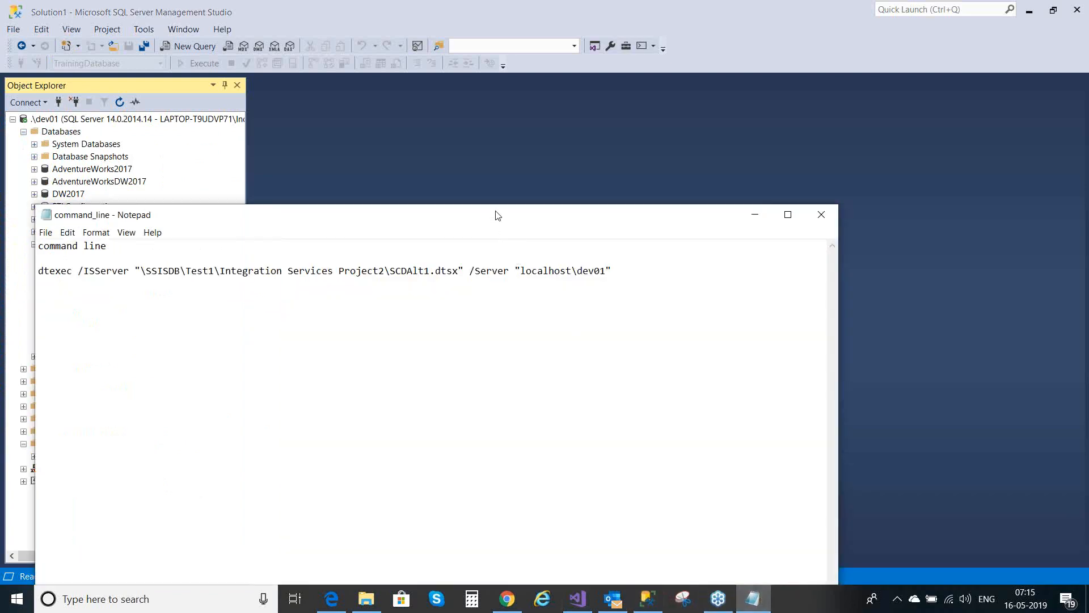
{"action": "left_click_drag", "start_coordinate": [494, 213], "coordinate": [657, 164]}
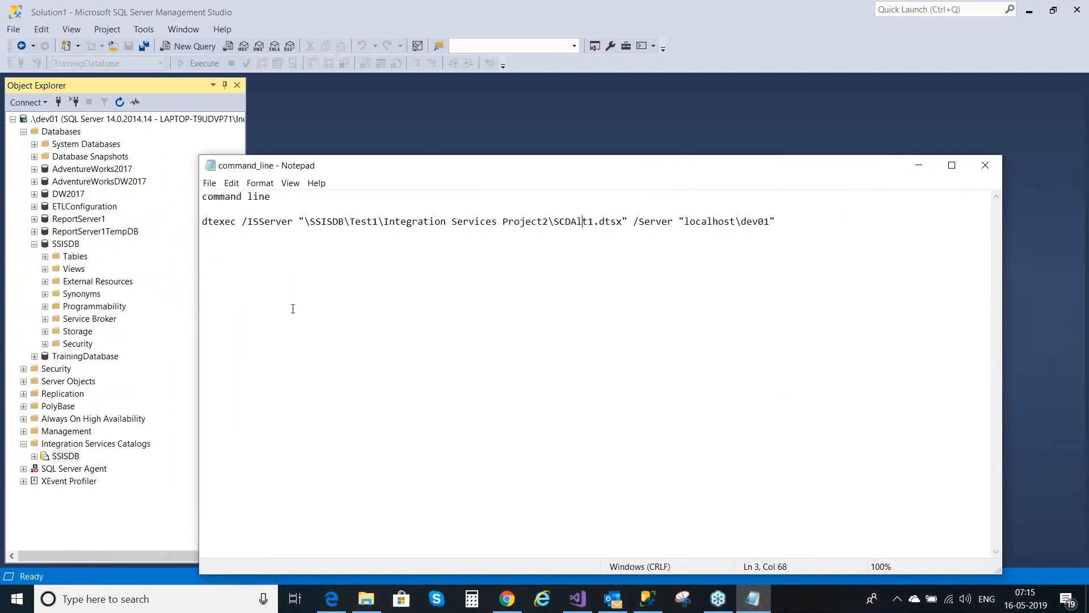
{"action": "double_click", "coordinate": [323, 222]}
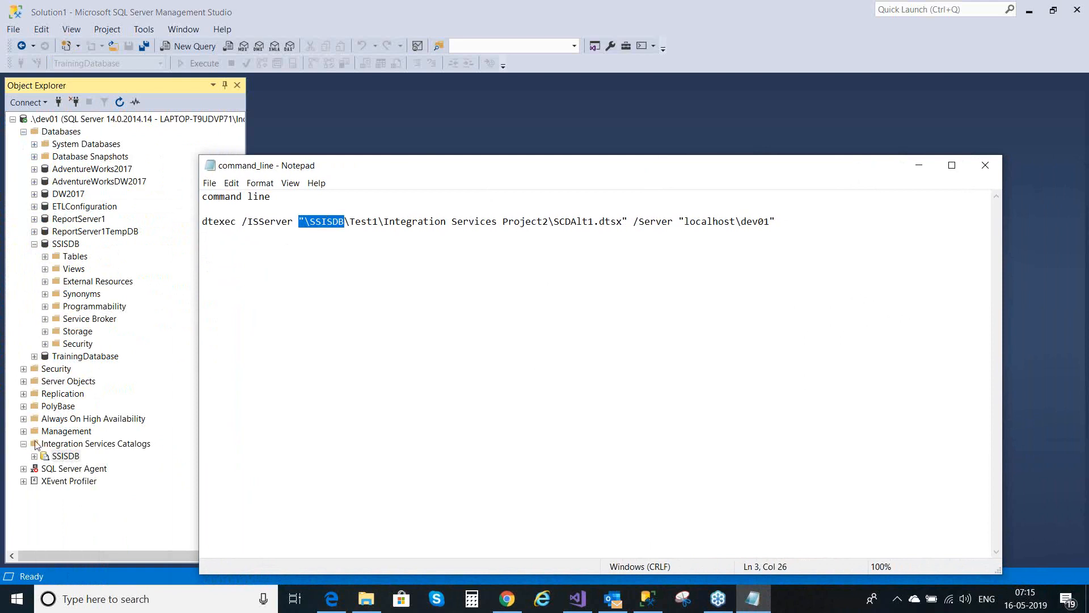
{"action": "left_click", "coordinate": [35, 457]}
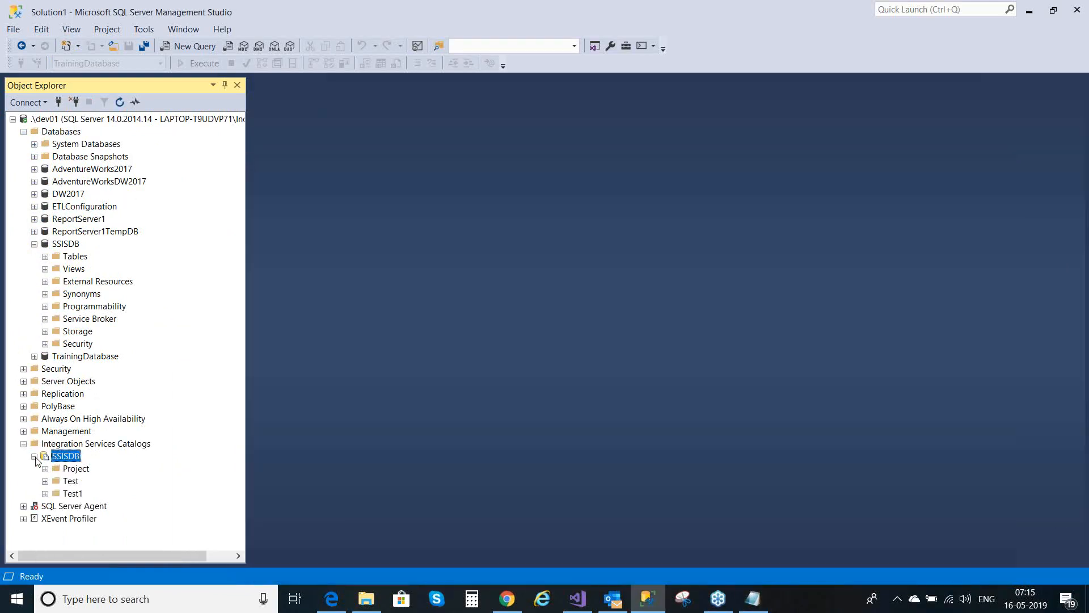
{"action": "left_click", "coordinate": [71, 494]}
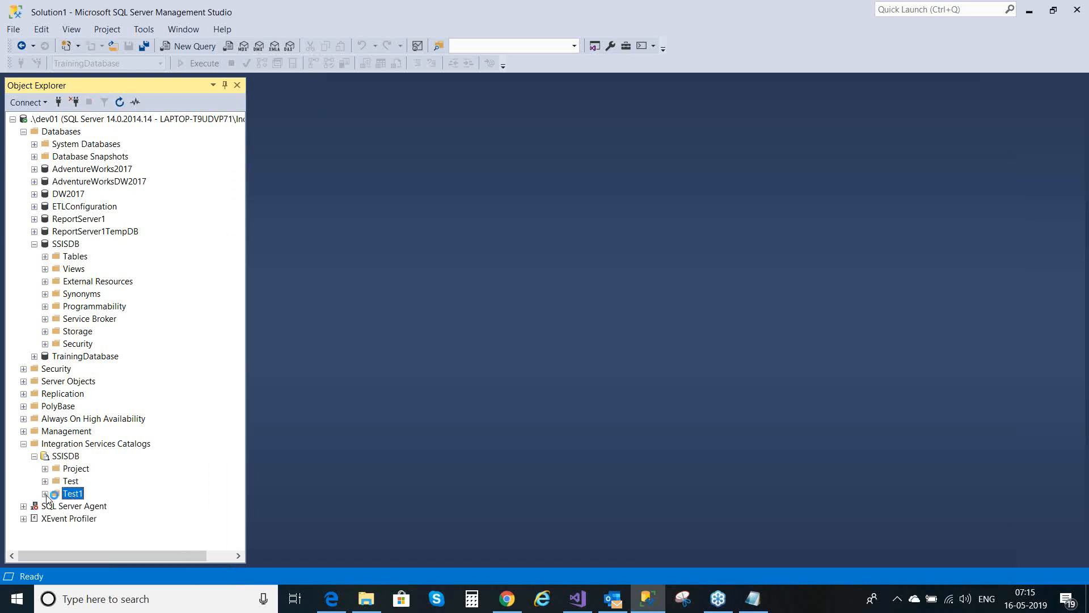
{"action": "left_click", "coordinate": [45, 494]}
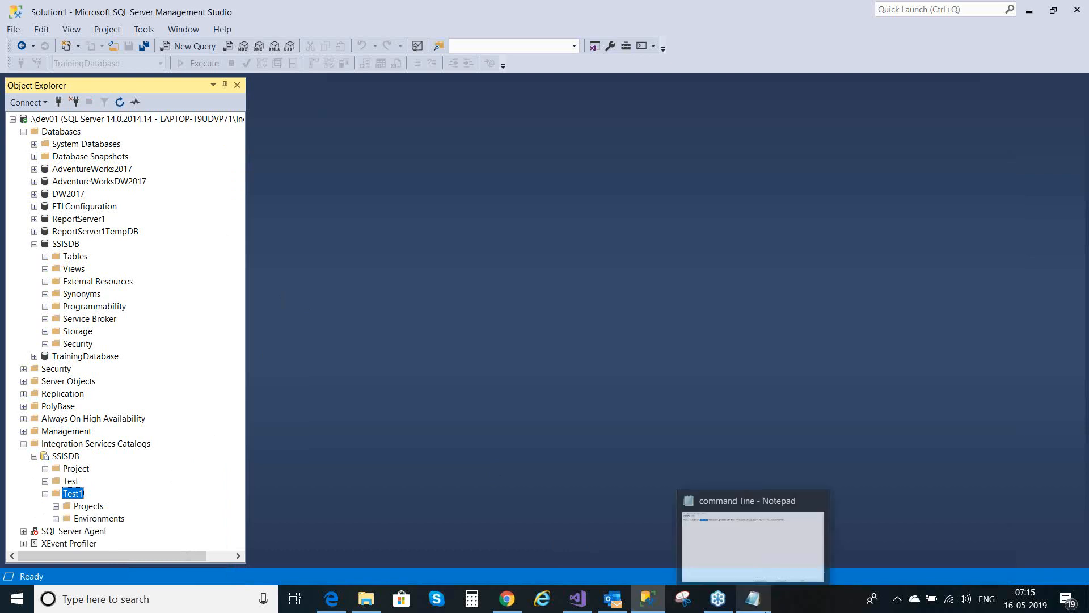
Compare the Test1 and Integration Services Project2 parts of the Notepad path with the catalog by expanding Test1's Projects folder.
{"action": "left_click", "coordinate": [753, 600]}
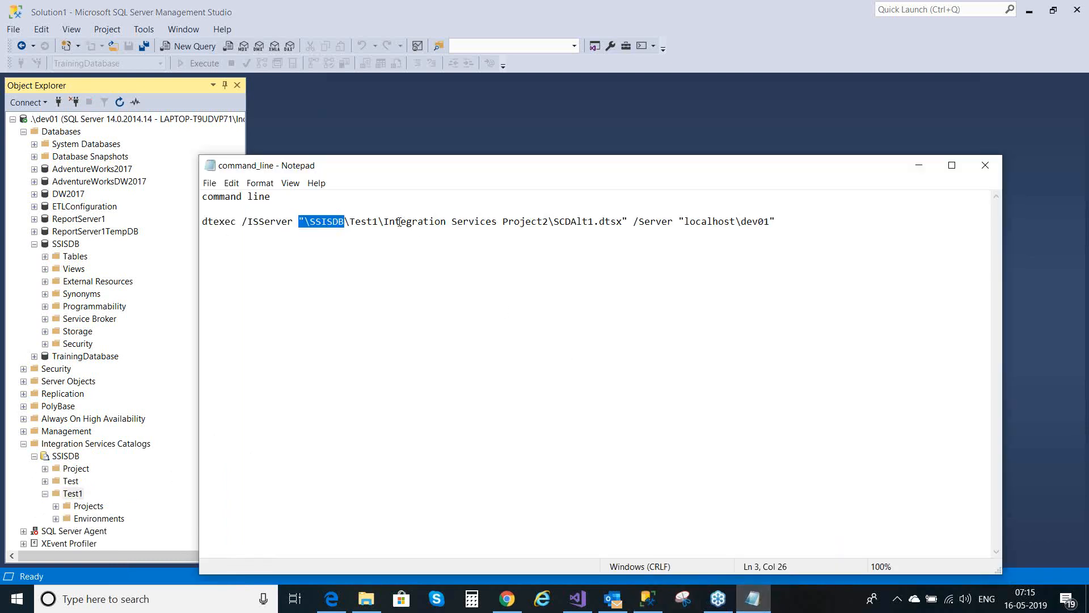
{"action": "double_click", "coordinate": [372, 222]}
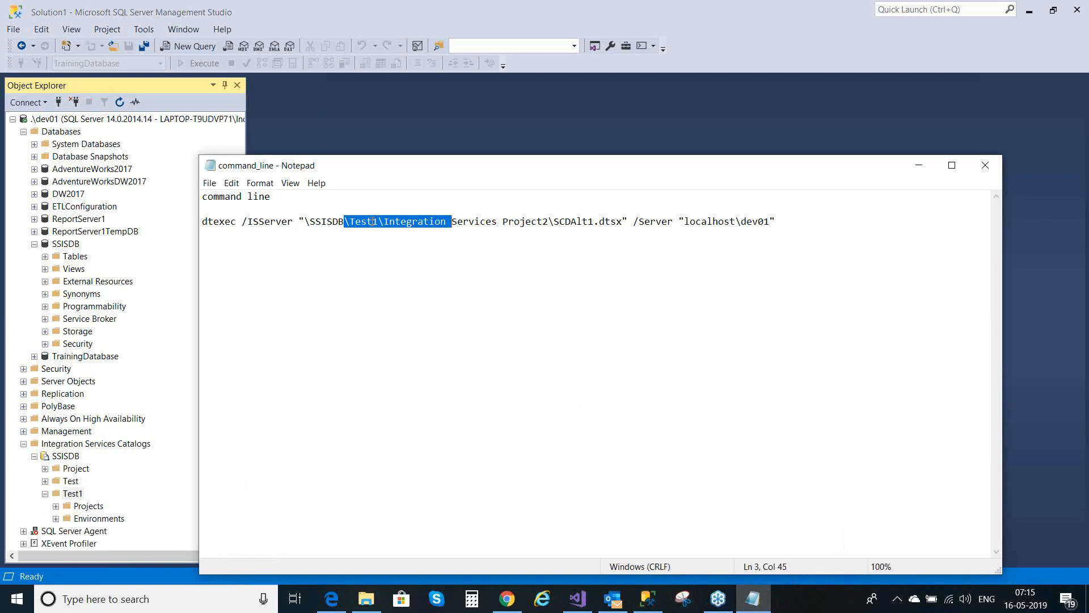
{"action": "left_click", "coordinate": [56, 507]}
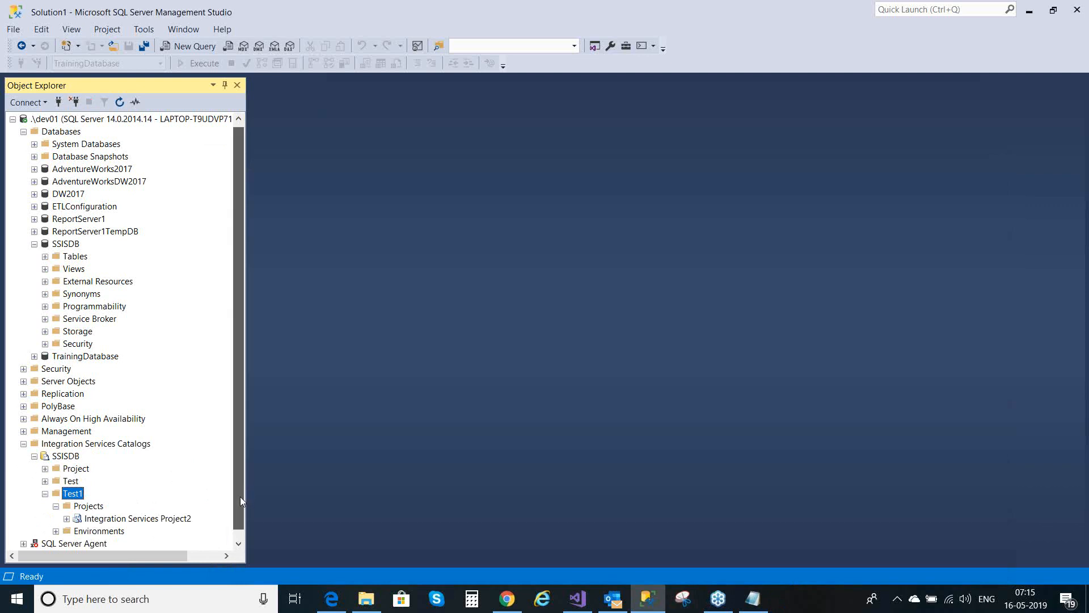
{"action": "left_click_drag", "start_coordinate": [240, 496], "coordinate": [240, 515]}
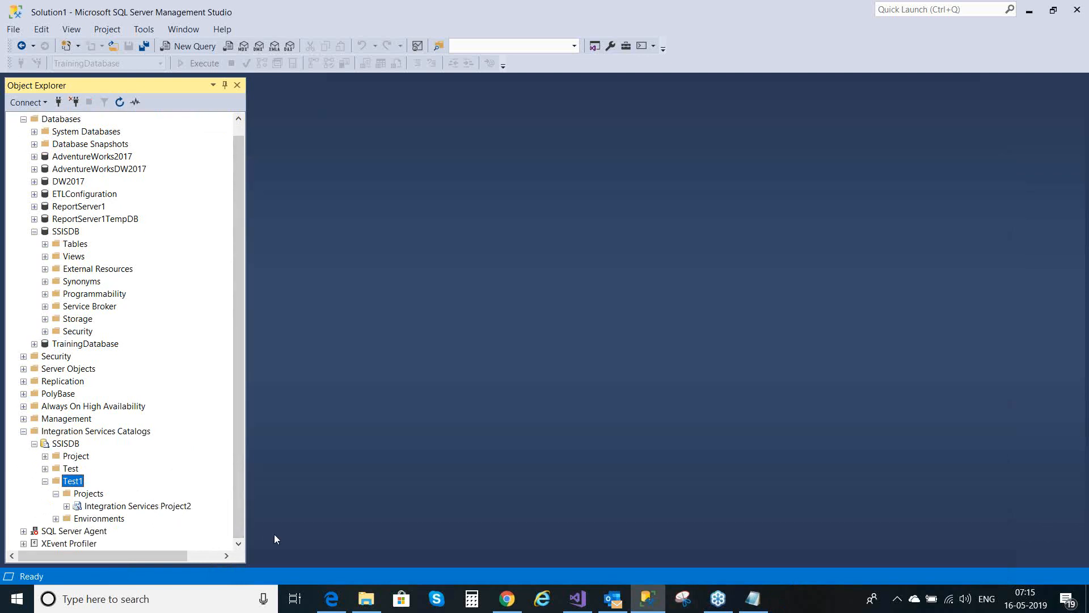
{"action": "left_click", "coordinate": [743, 598]}
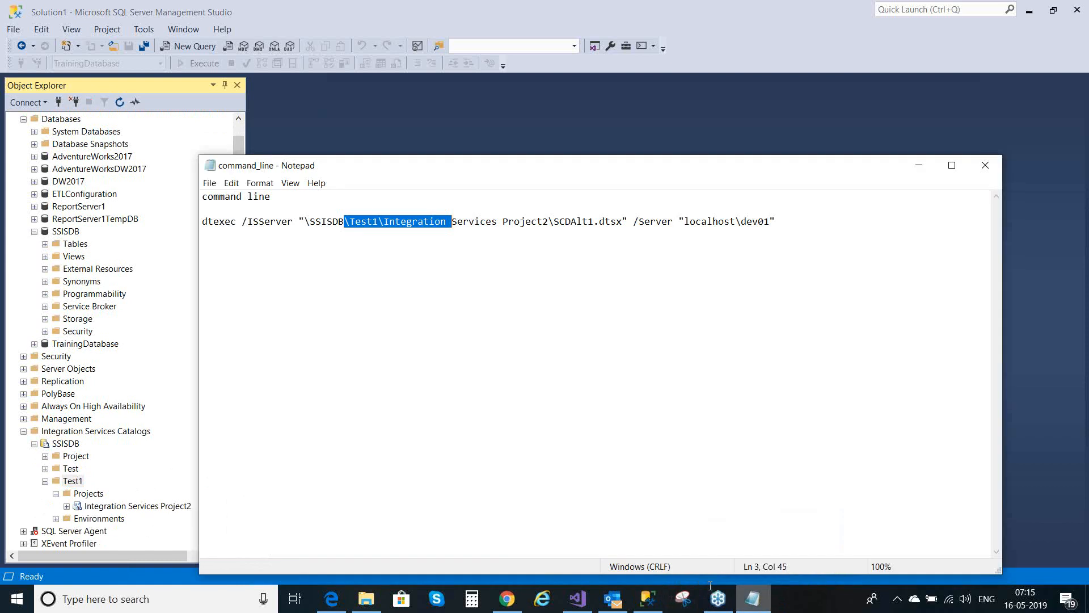
{"action": "left_click", "coordinate": [418, 223]}
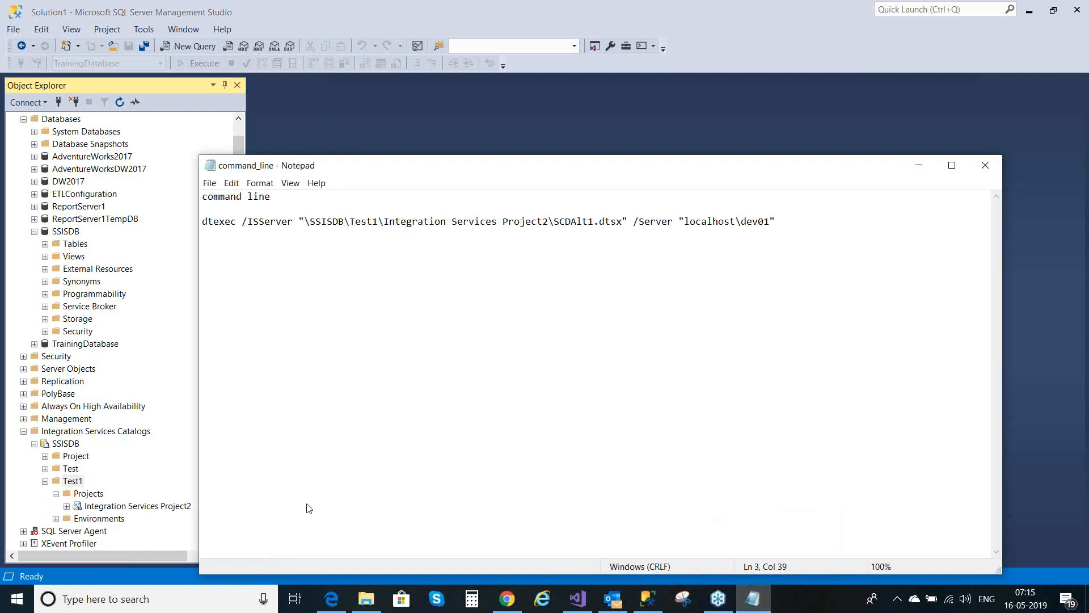
Expand Integration Services Project2 and its Packages folder in Management Studio, and select the SCDAlt1.dtsx package.
{"action": "left_click", "coordinate": [66, 507]}
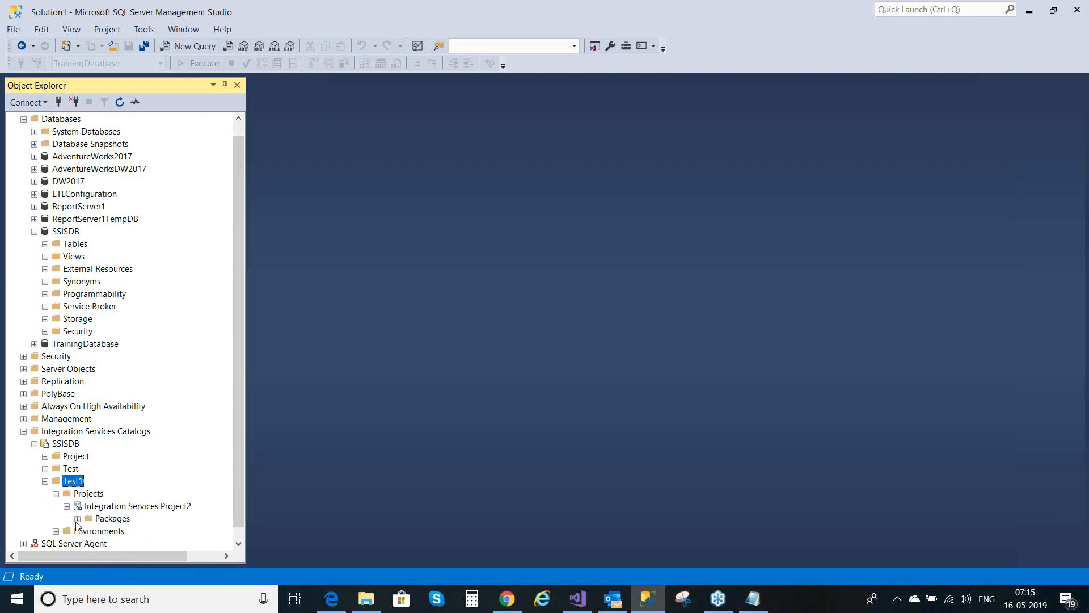
{"action": "left_click", "coordinate": [79, 520]}
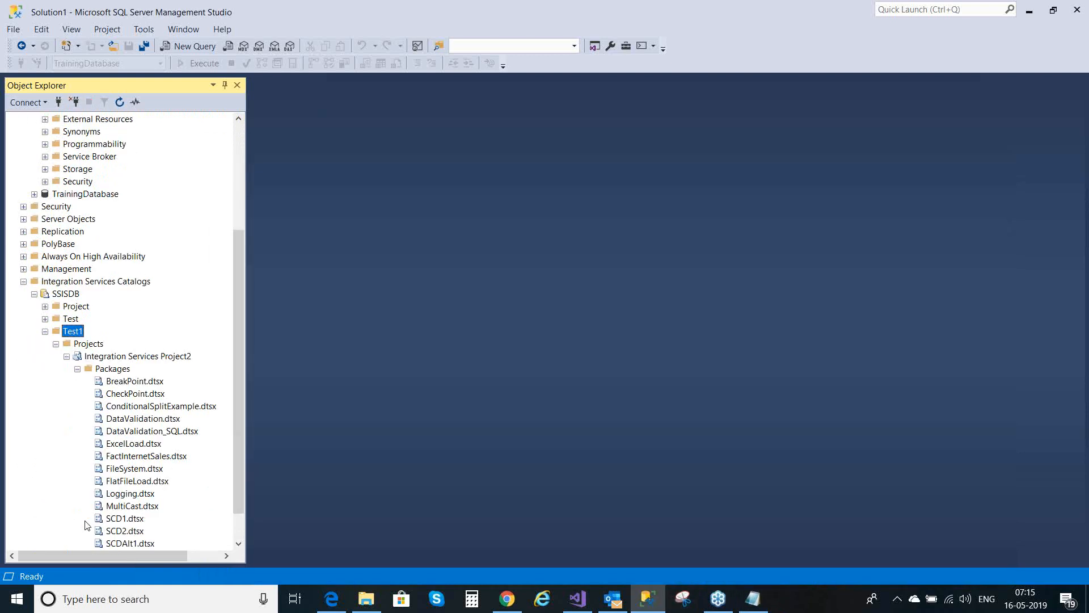
{"action": "left_click_drag", "start_coordinate": [239, 379], "coordinate": [243, 470]}
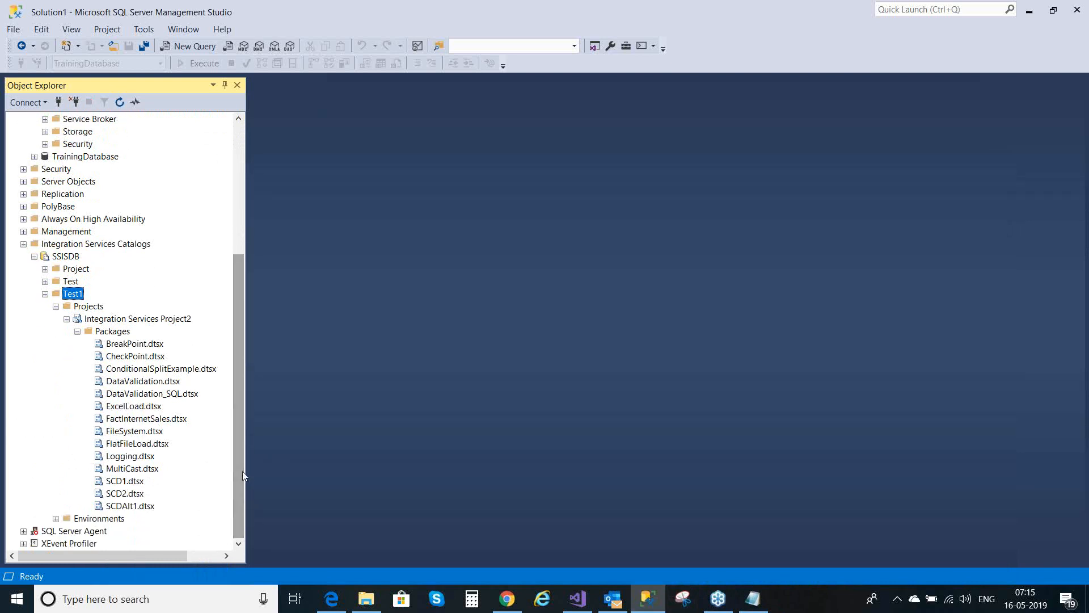
{"action": "left_click", "coordinate": [128, 506]}
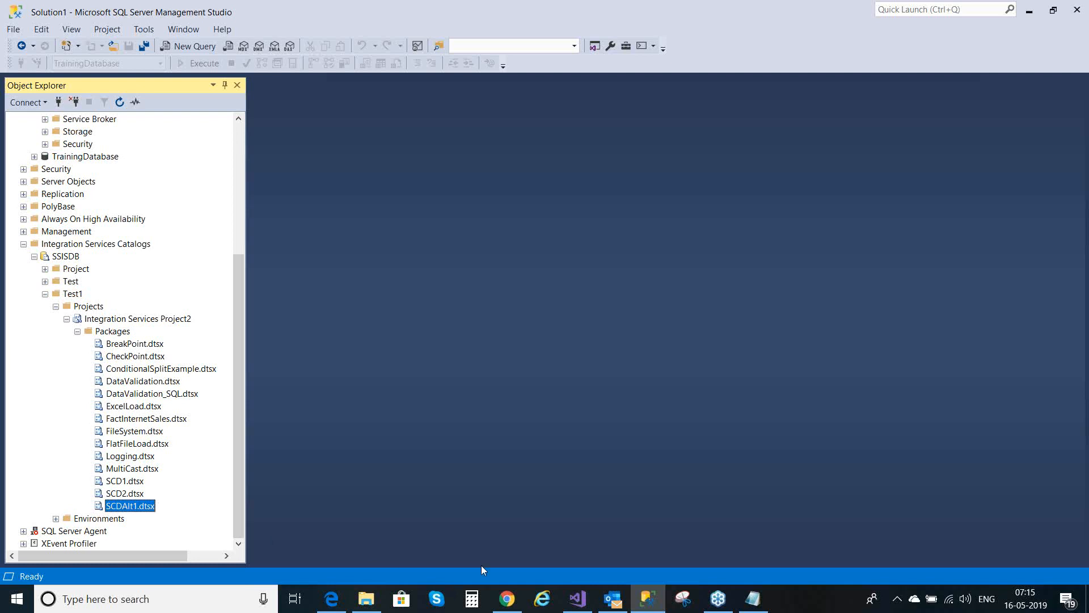
Return to the command_line Notepad file and examine the /Server switch with its "localhost\dev01" value.
{"action": "left_click", "coordinate": [753, 599]}
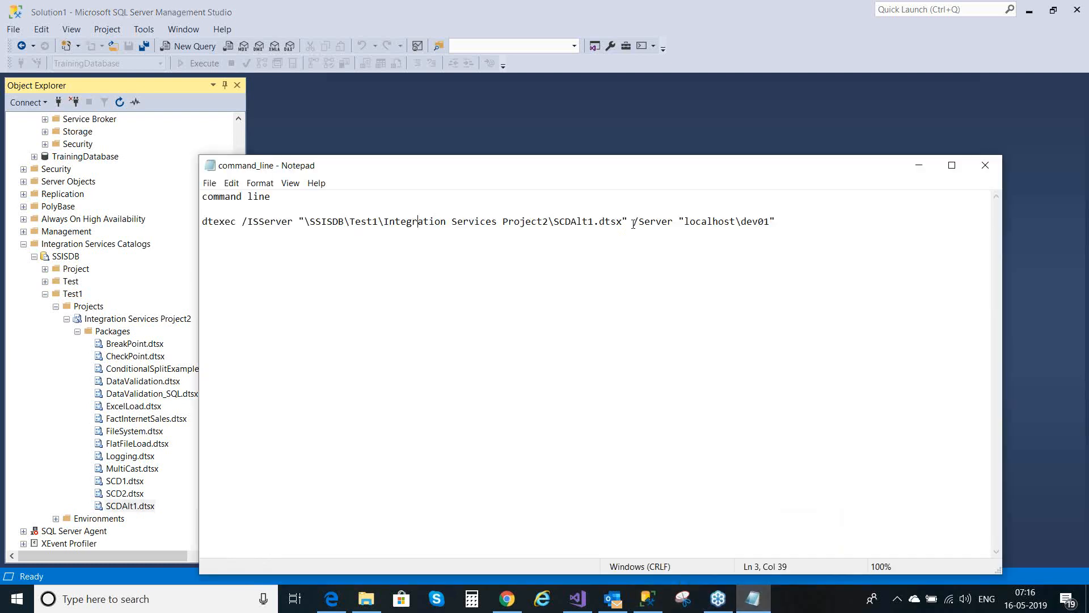
{"action": "left_click", "coordinate": [478, 253]}
{"action": "left_click", "coordinate": [713, 222]}
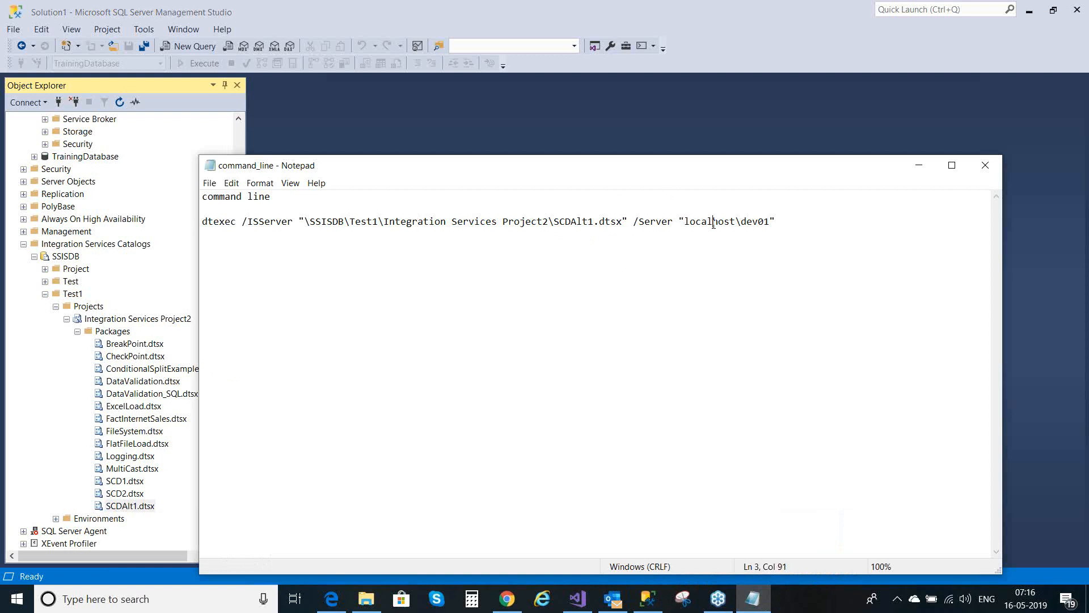
{"action": "double_click", "coordinate": [658, 222]}
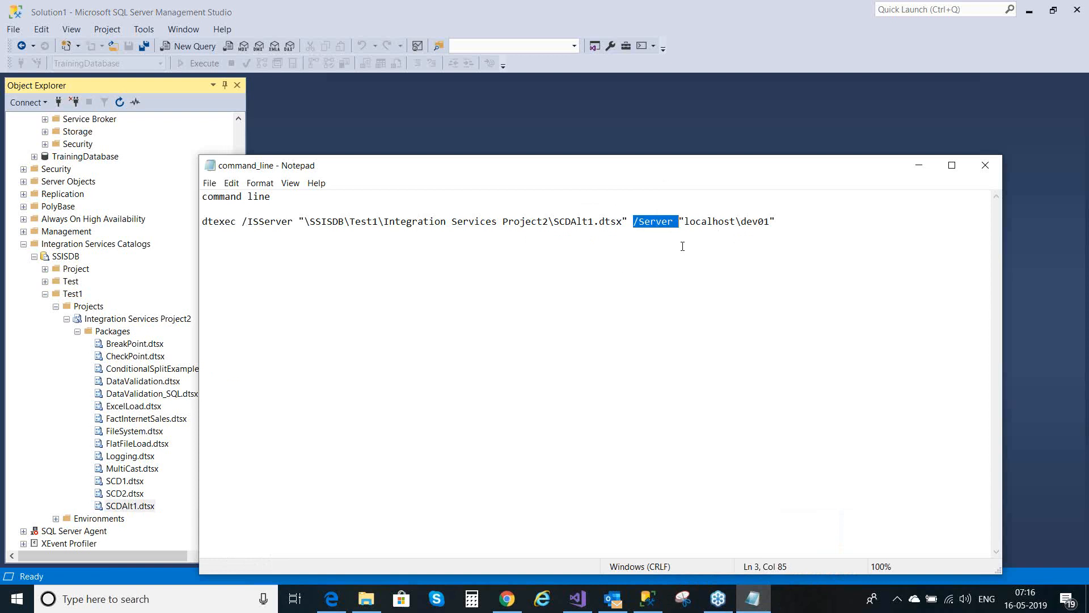
Copy the whole dtexec command, from dtexec to "localhost\dev01", and minimize the Notepad window.
{"action": "left_click", "coordinate": [207, 222]}
{"action": "double_click", "coordinate": [206, 222]}
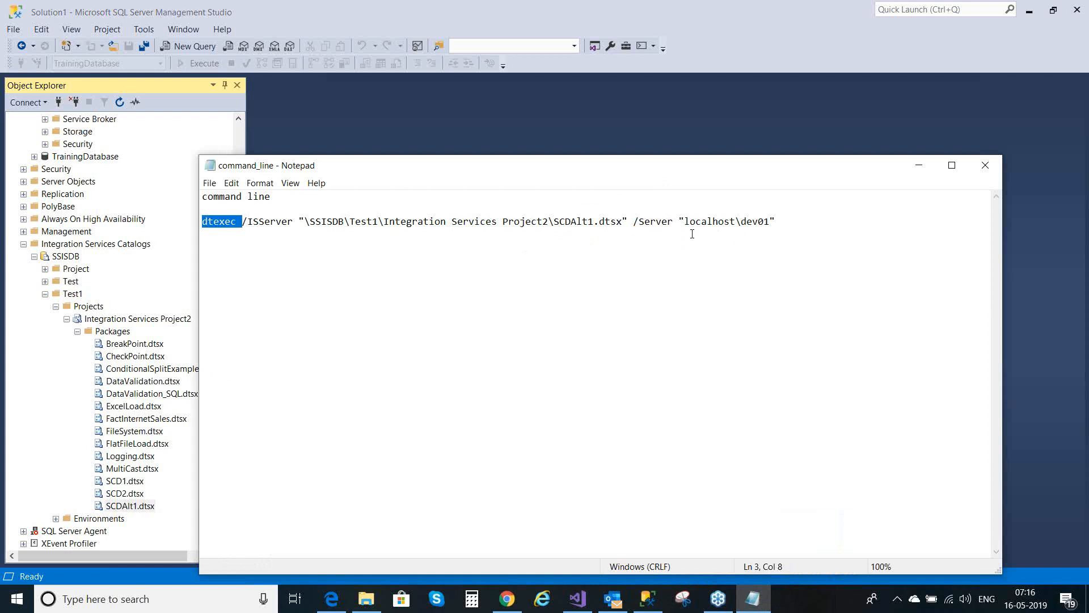
{"action": "left_click", "coordinate": [776, 222], "text": "shift"}
{"action": "key", "text": "ctrl+c"}
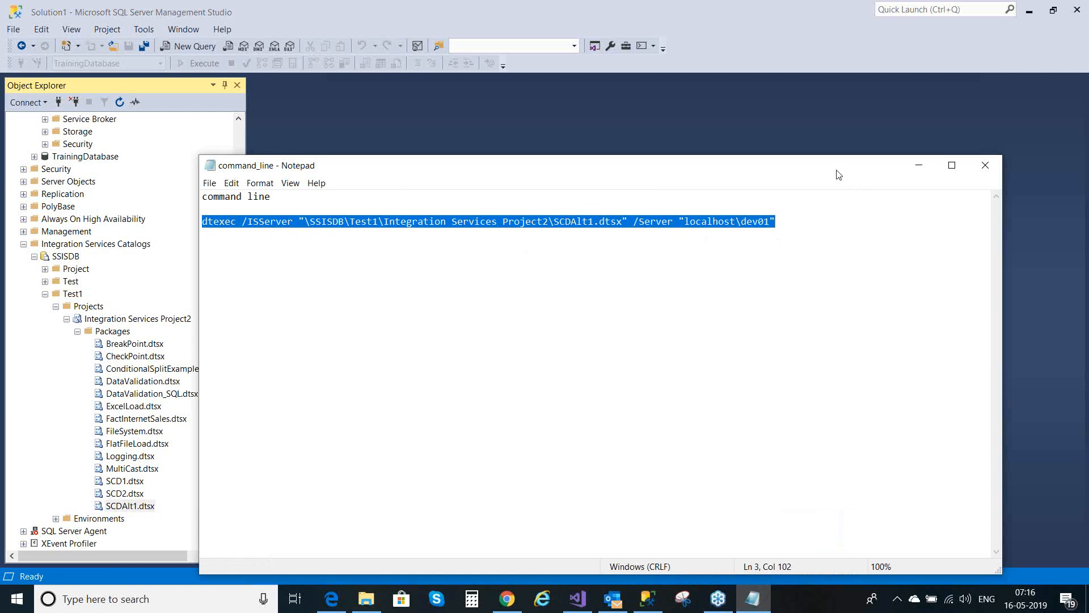
{"action": "left_click_drag", "start_coordinate": [808, 169], "coordinate": [560, 178]}
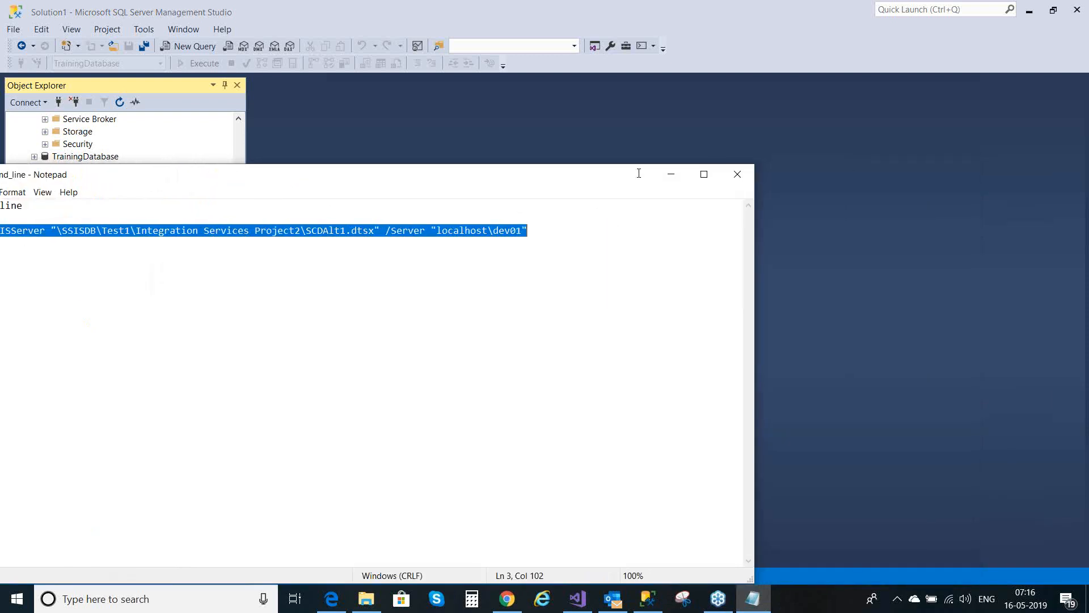
{"action": "left_click", "coordinate": [668, 175]}
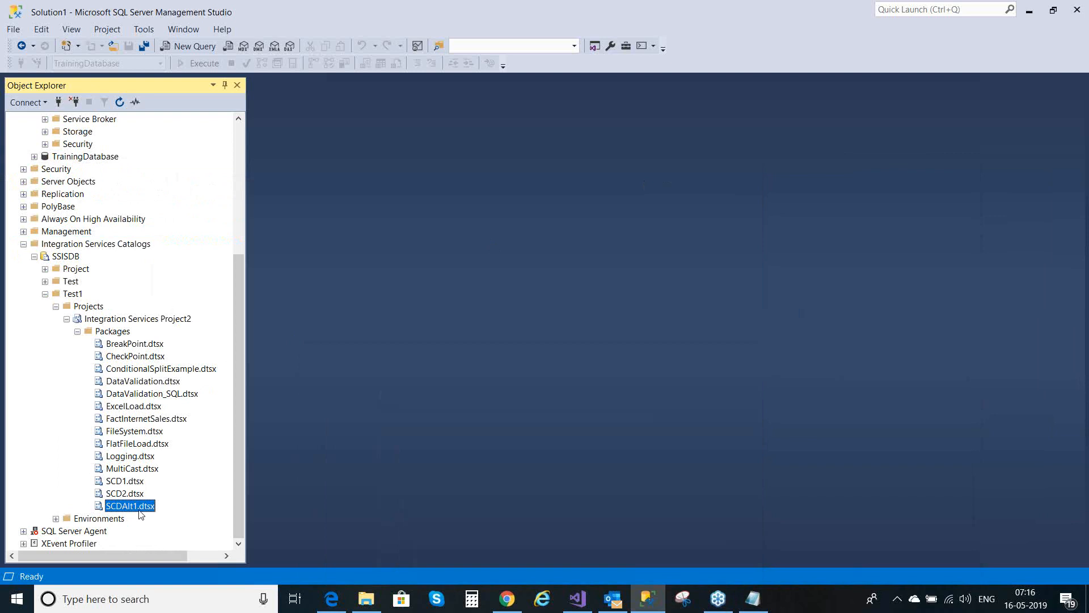
Open a Command Prompt and run the copied dtexec command for SCDAlt1.dtsx on server localhost\dev01.
{"action": "left_click", "coordinate": [58, 605]}
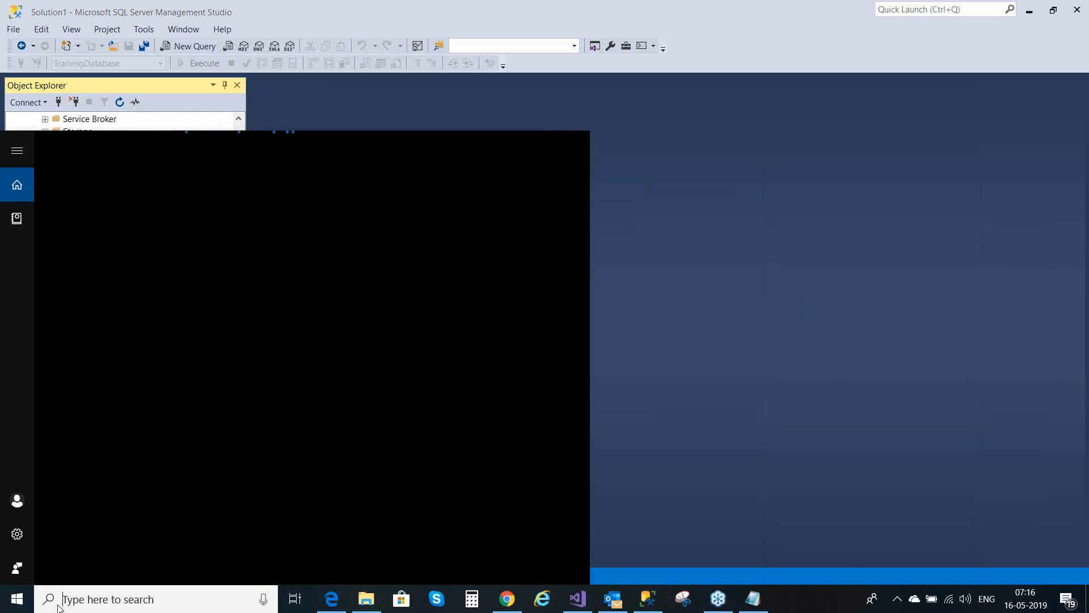
{"action": "type", "text": "cmd"}
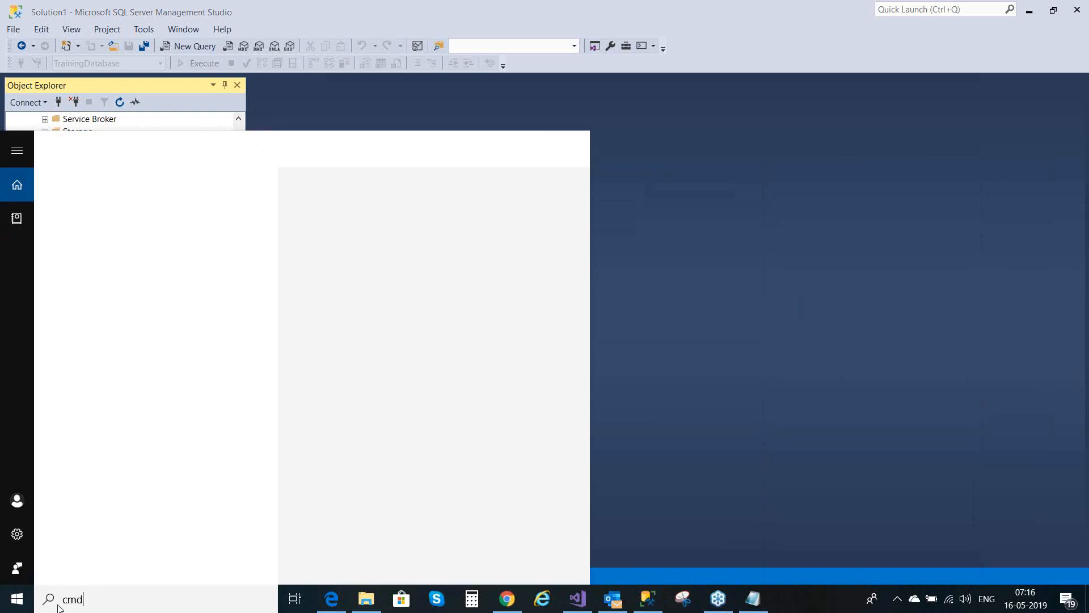
{"action": "key", "text": "Return"}
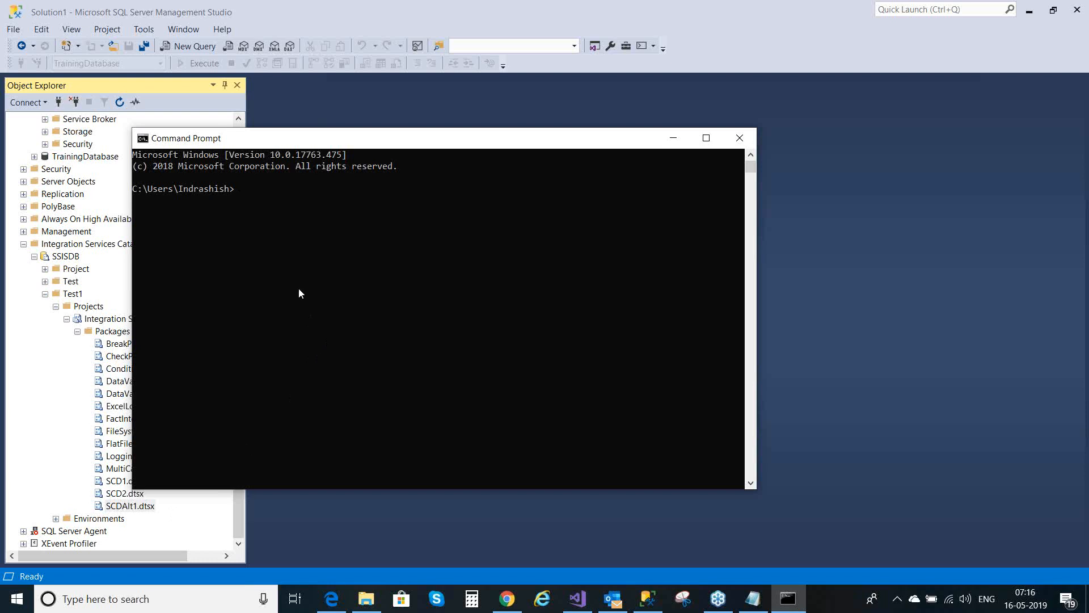
{"action": "left_click", "coordinate": [262, 198]}
{"action": "key", "text": "ctrl+v"}
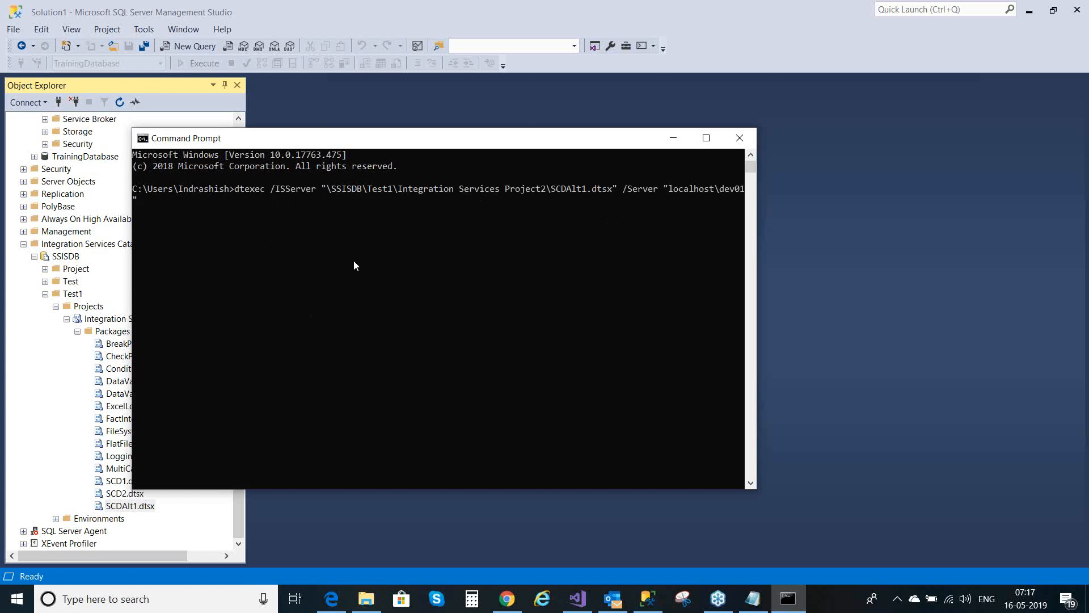
{"action": "key", "text": "Return"}
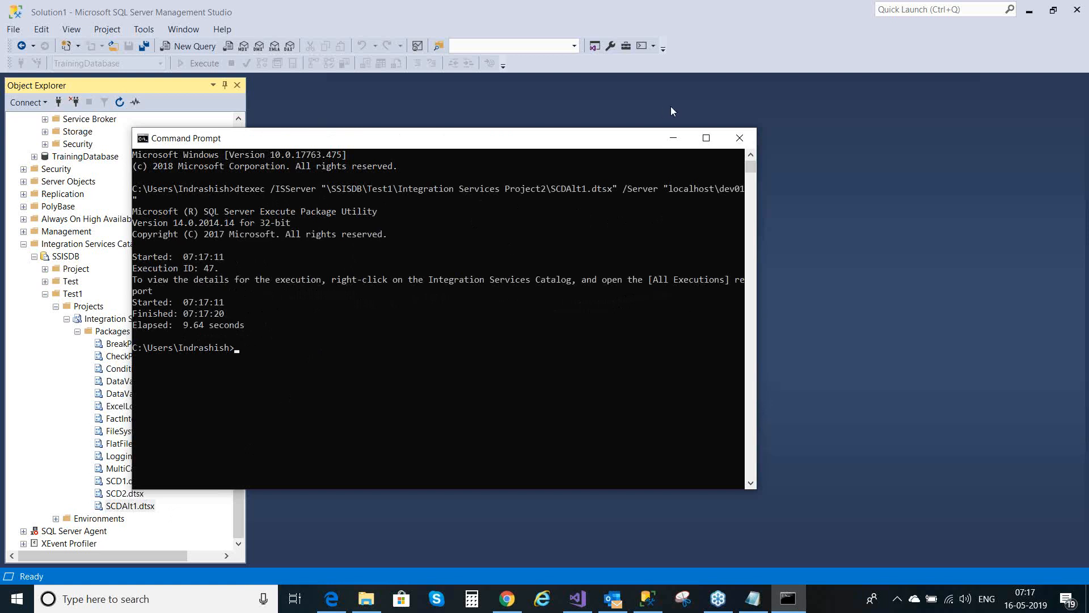
Minimize the Command Prompt and open the All Executions report for Integration Services Project2 in Management Studio.
{"action": "left_click", "coordinate": [663, 139]}
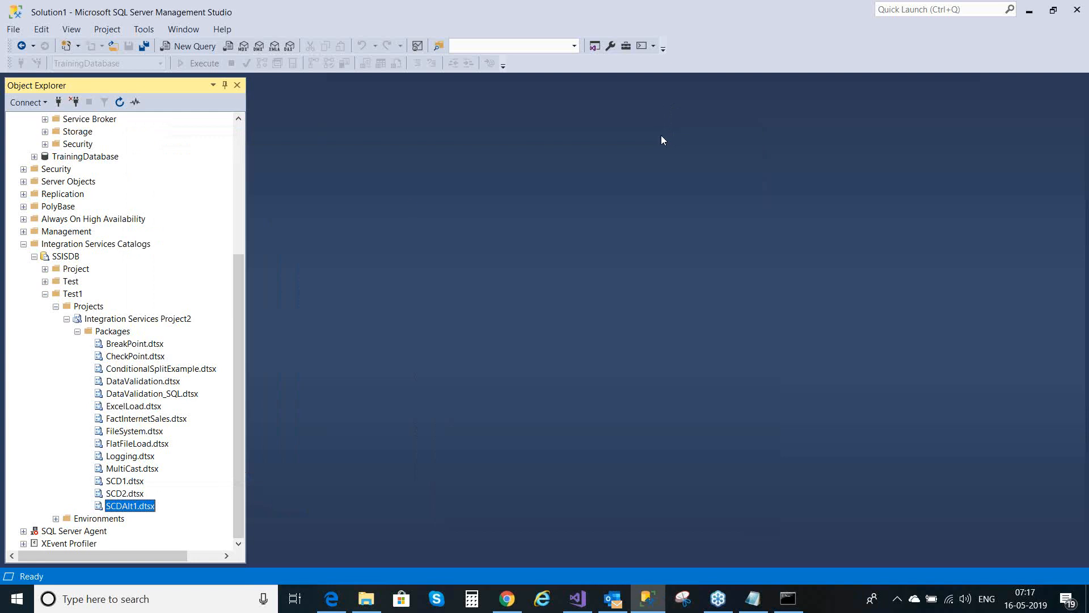
{"action": "right_click", "coordinate": [132, 322]}
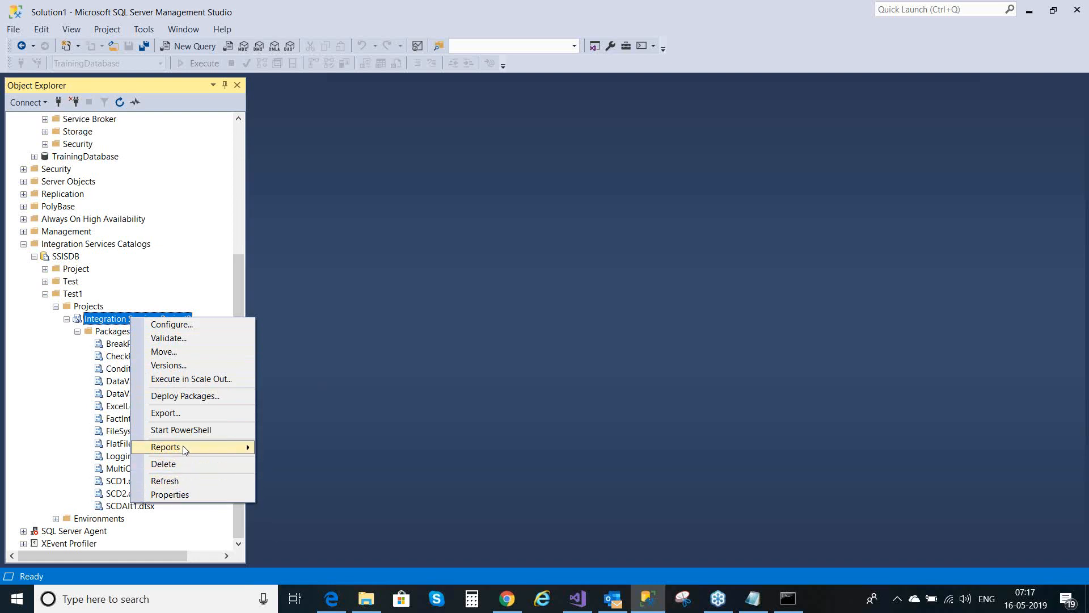
{"action": "mouse_move", "coordinate": [184, 448]}
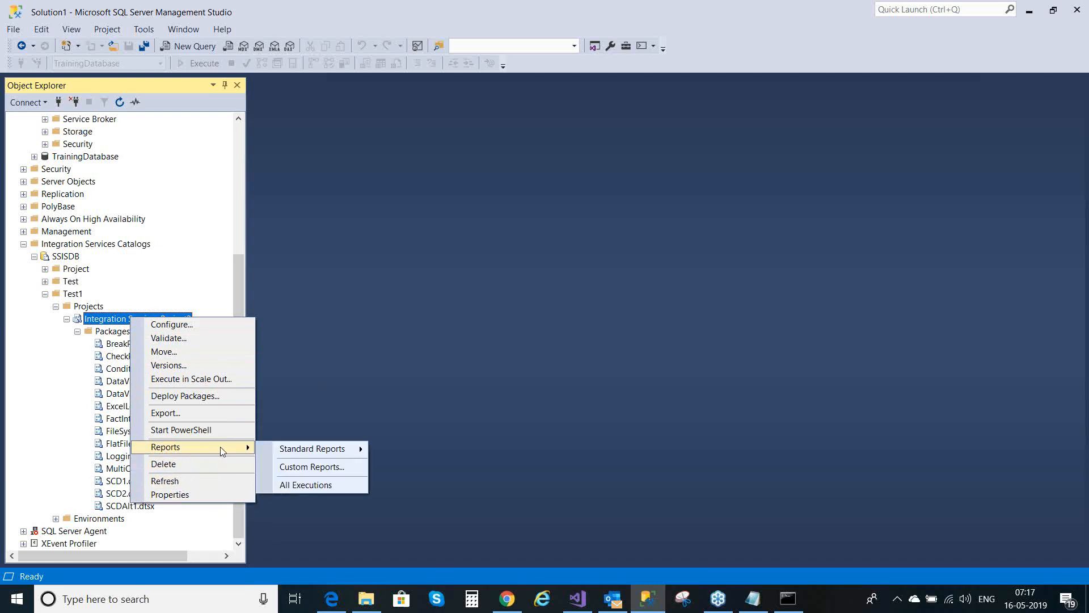
{"action": "left_click", "coordinate": [354, 487]}
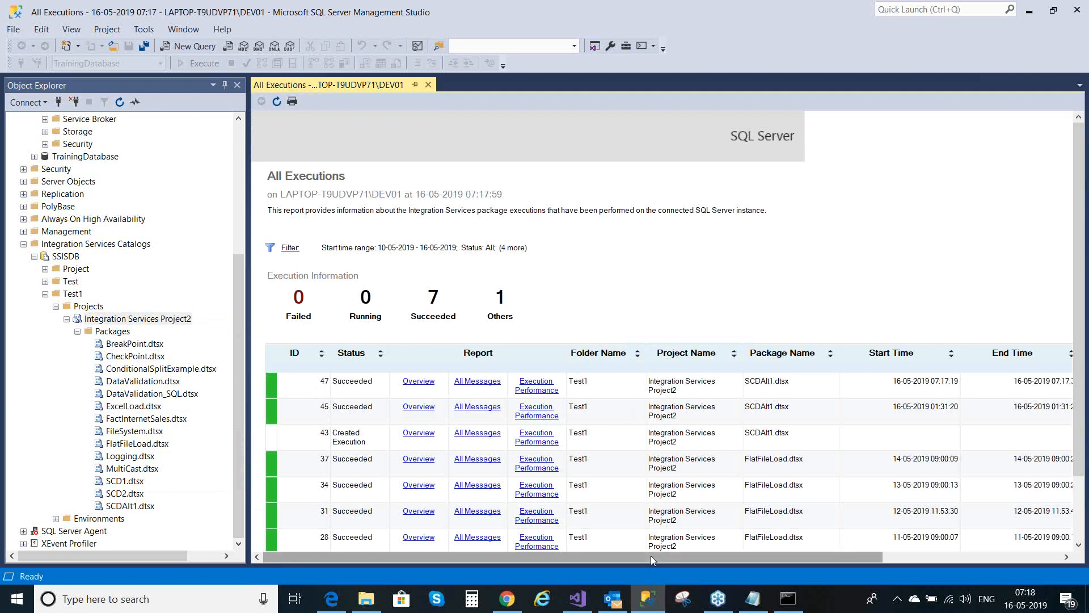
Examine the All Executions report, and review the overview of the latest SCDAlt1.dtsx execution, including its tasks and parameters.
{"action": "left_click_drag", "start_coordinate": [651, 556], "coordinate": [848, 566]}
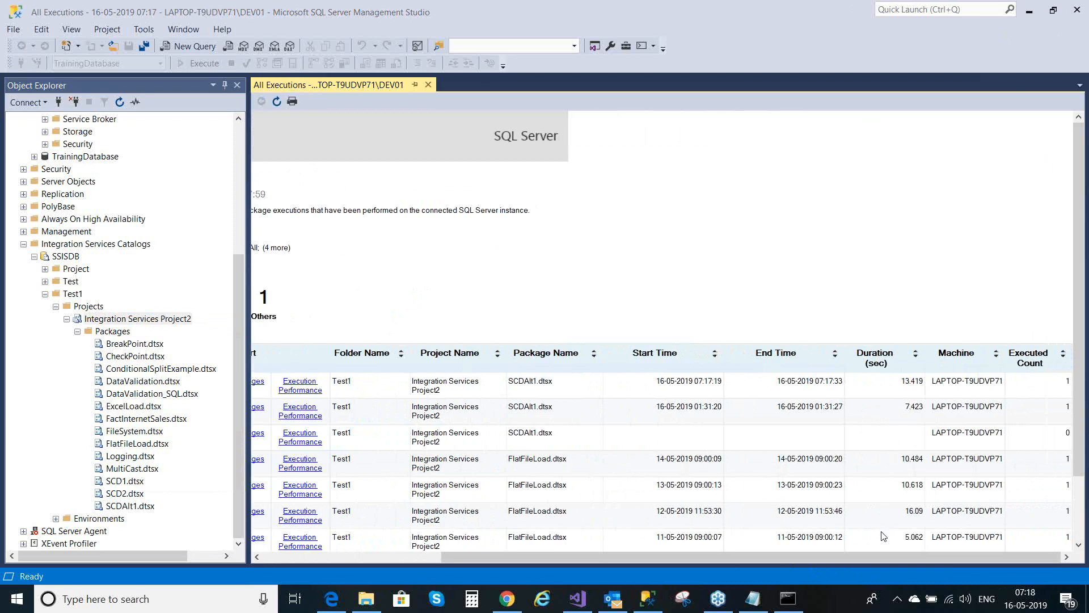
{"action": "left_click_drag", "start_coordinate": [873, 554], "coordinate": [578, 554]}
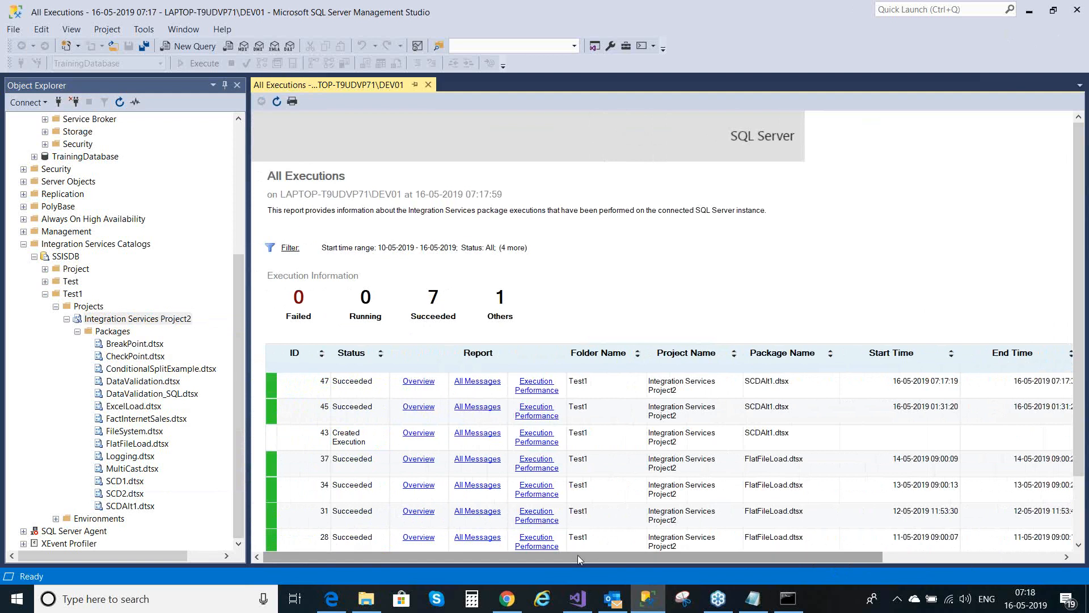
{"action": "left_click", "coordinate": [421, 381]}
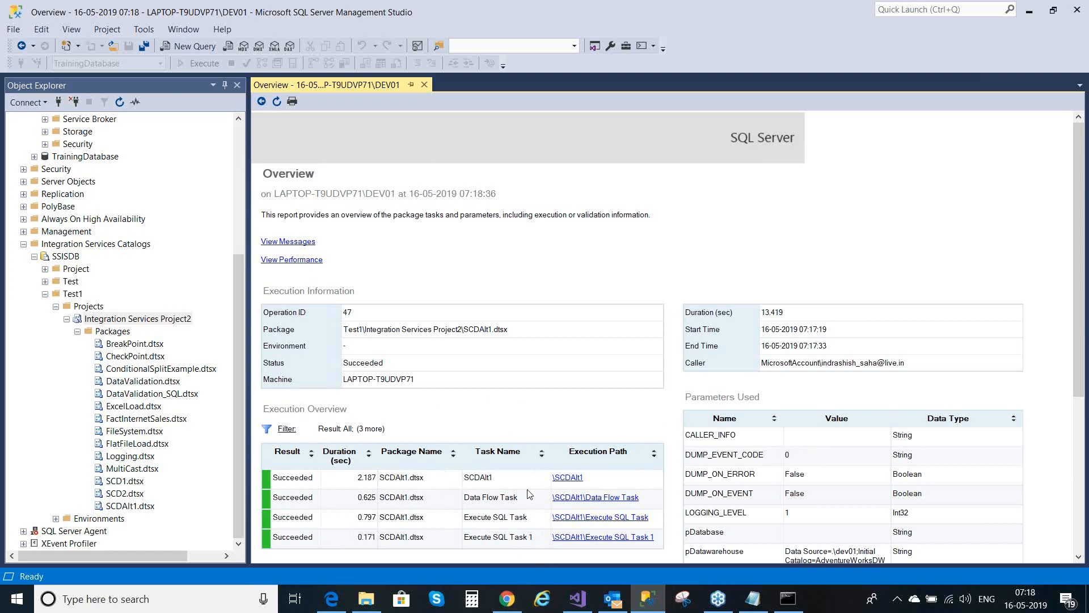
{"action": "left_click_drag", "start_coordinate": [1085, 160], "coordinate": [1084, 183]}
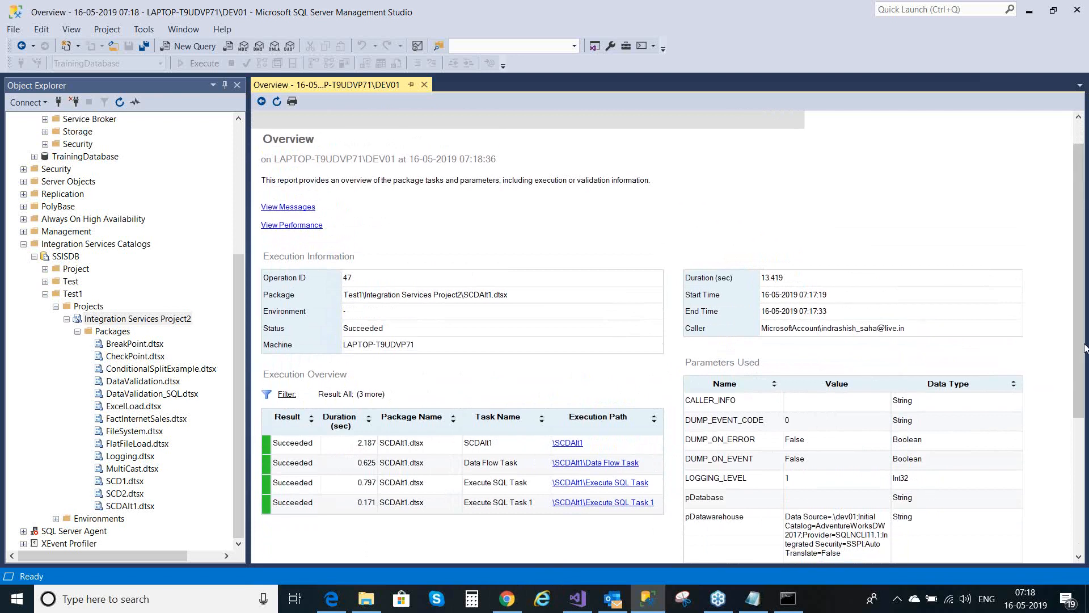
{"action": "left_click_drag", "start_coordinate": [1085, 349], "coordinate": [1084, 377]}
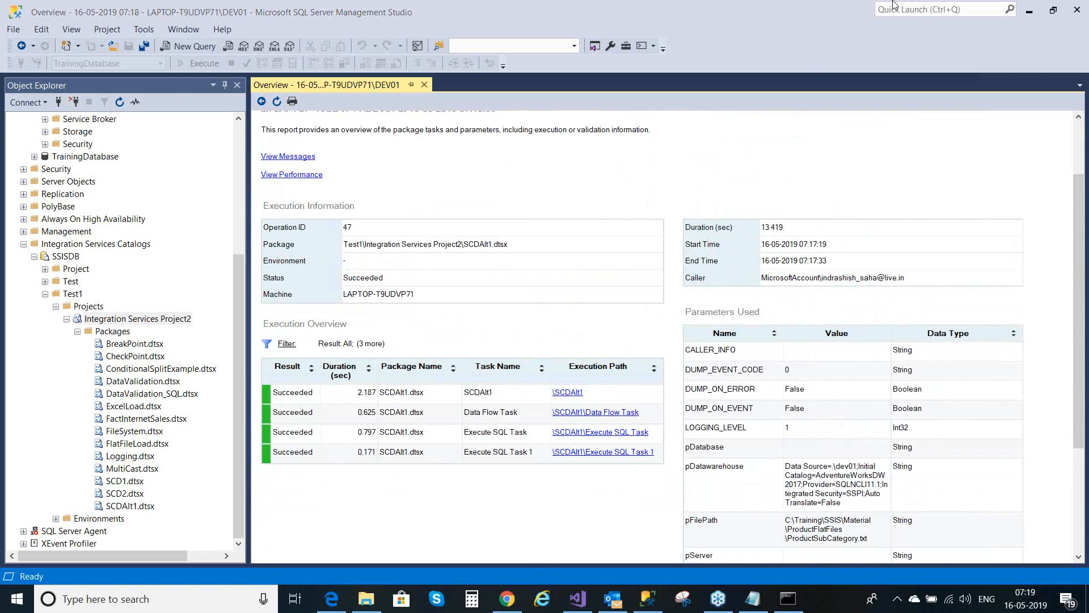
Close the execution overview report and end the Command Prompt session with exit.
{"action": "left_click", "coordinate": [424, 85]}
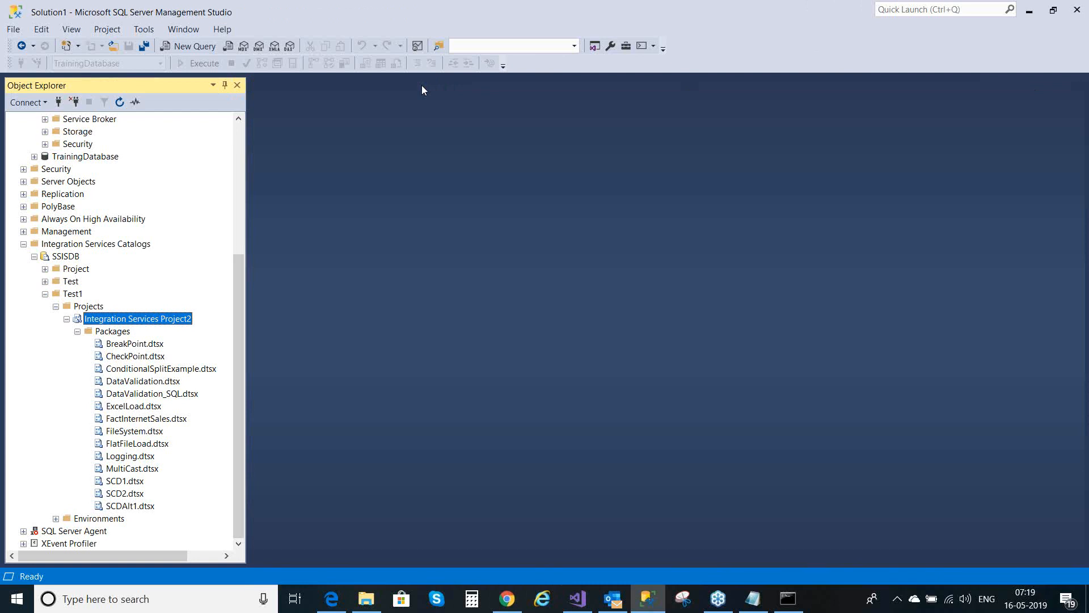
{"action": "left_click", "coordinate": [794, 606]}
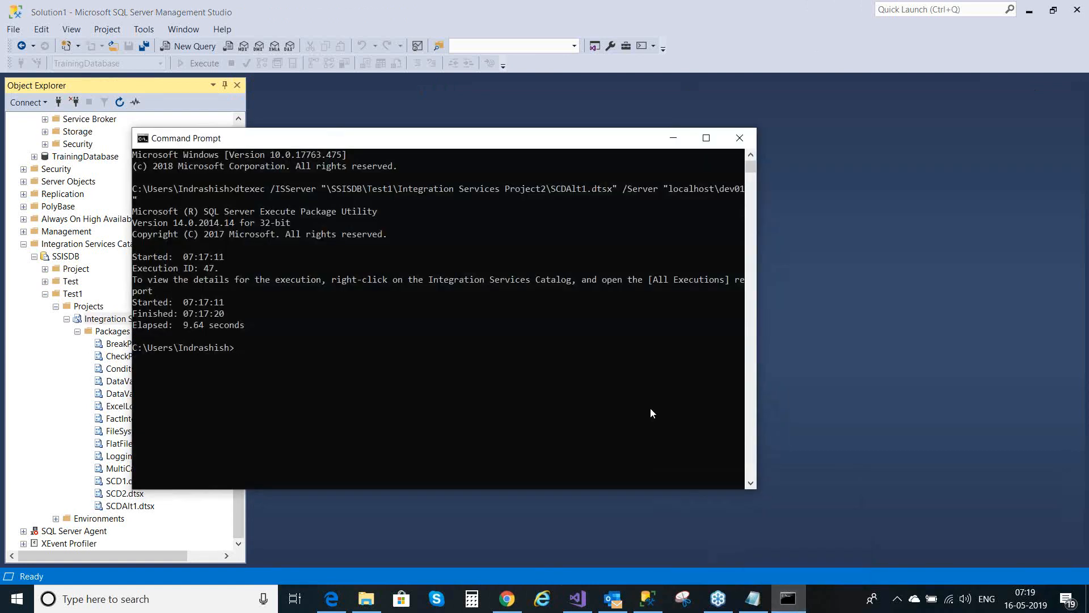
{"action": "type", "text": "exit"}
{"action": "key", "text": "Return"}
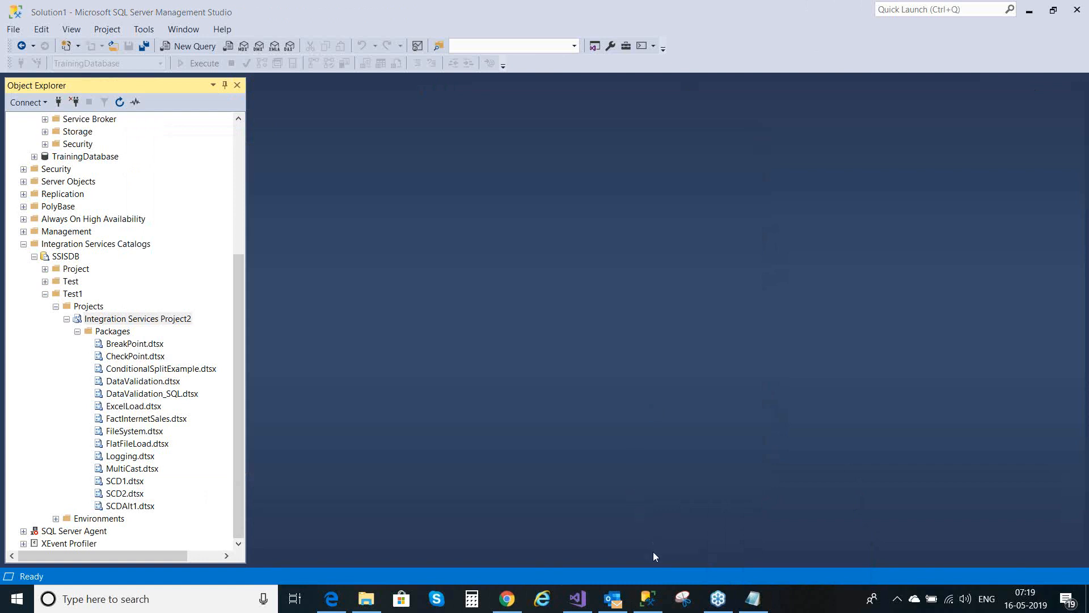
Switch to Visual Studio and compare the toolbox and design surface of the control flow and data flow in FuzzyLookup.dtsx.
{"action": "left_click", "coordinate": [576, 601]}
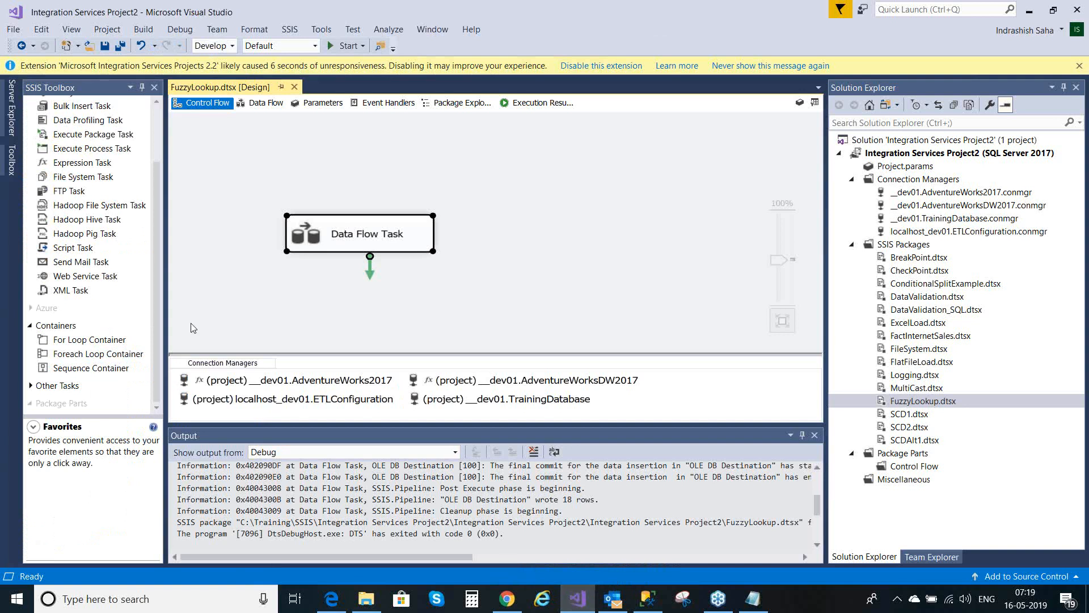
{"action": "left_click_drag", "start_coordinate": [158, 195], "coordinate": [158, 117]}
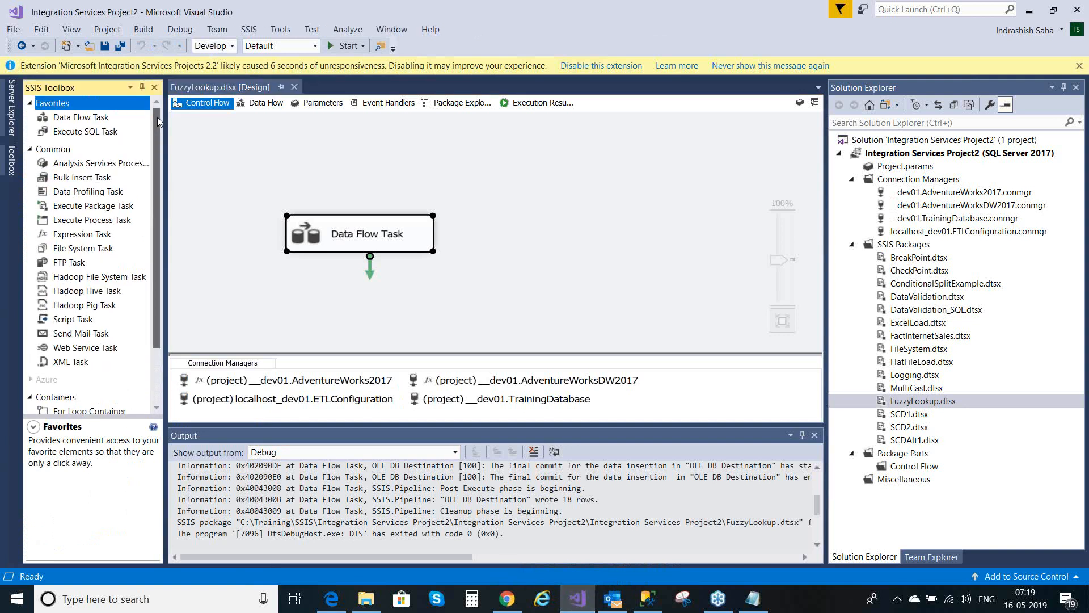
{"action": "left_click", "coordinate": [268, 104]}
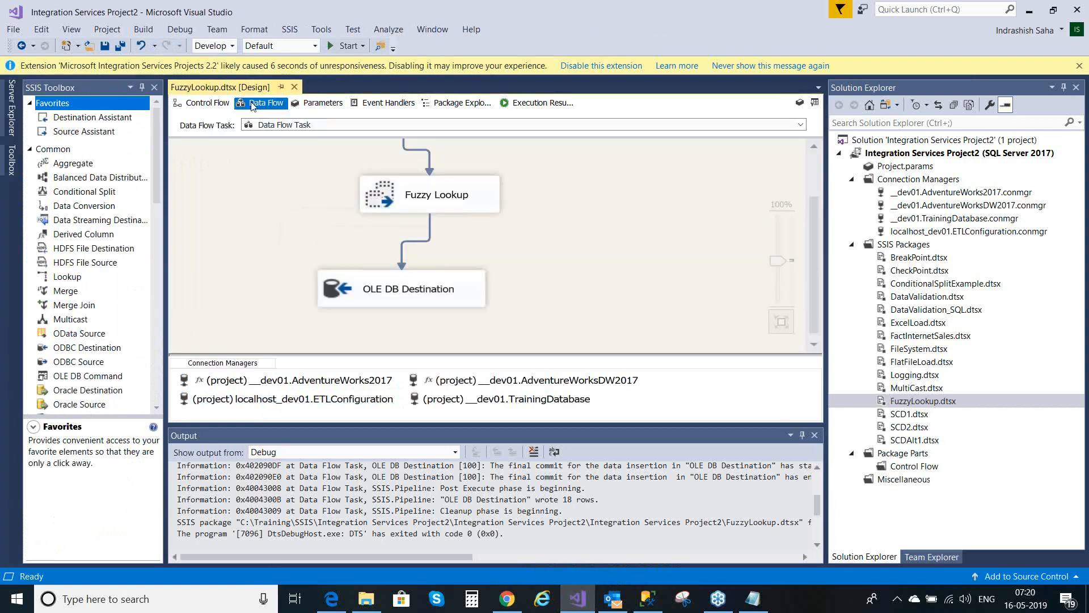
{"action": "left_click", "coordinate": [219, 110]}
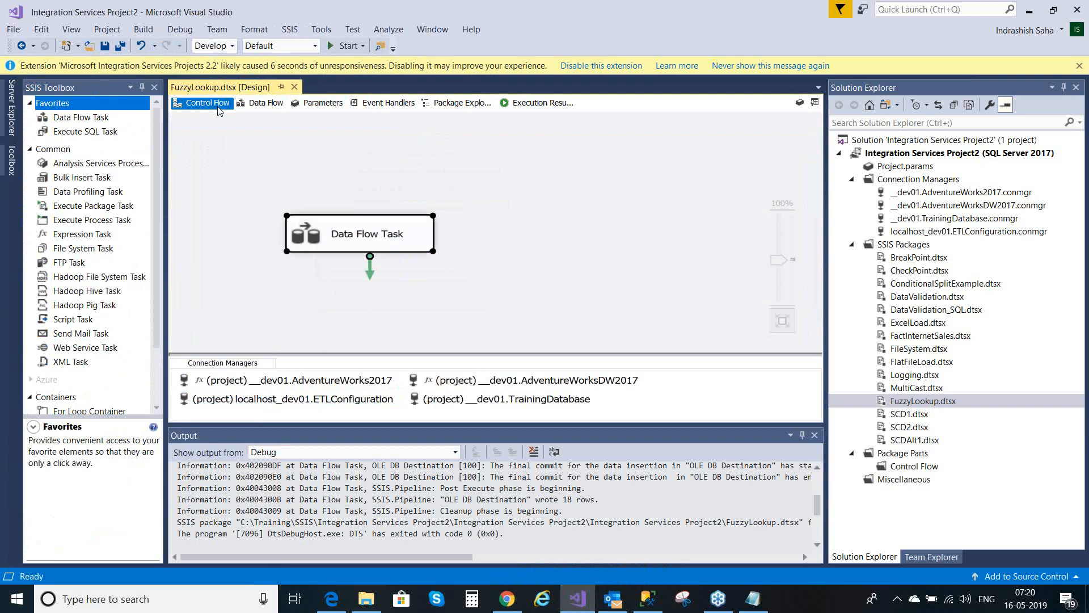
{"action": "left_click", "coordinate": [113, 208]}
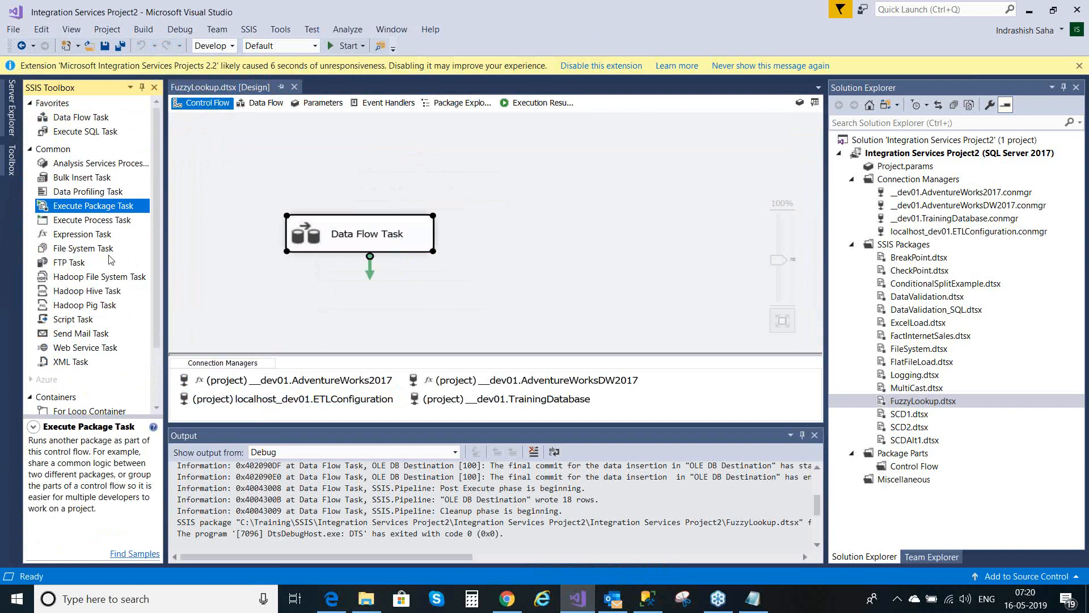
{"action": "left_click", "coordinate": [266, 103]}
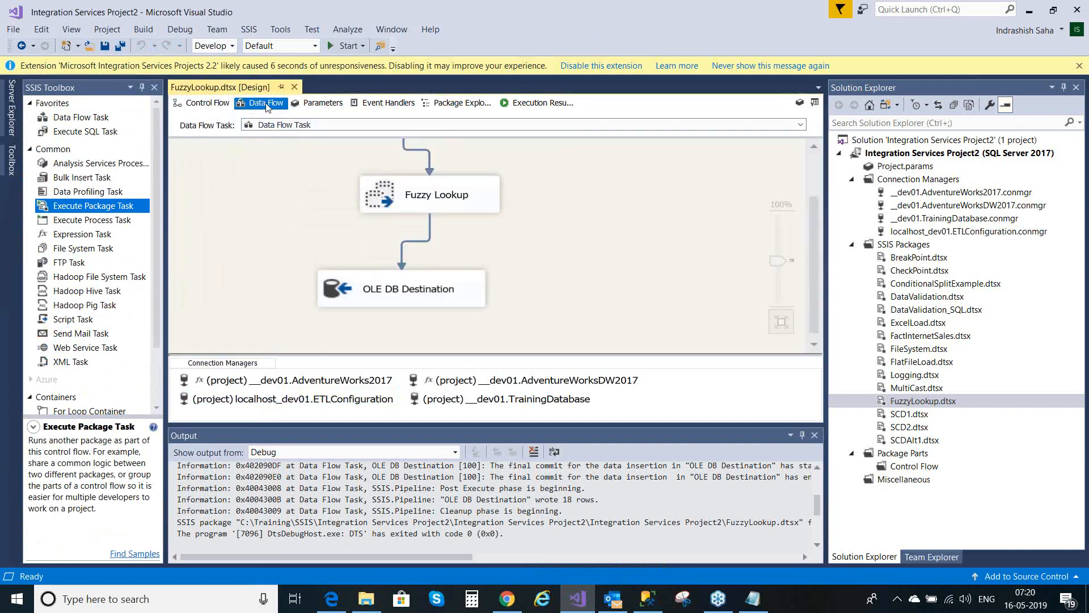
Return to the control flow and read the toolbox descriptions of the Web Service Task and Send Mail Task.
{"action": "left_click", "coordinate": [219, 108]}
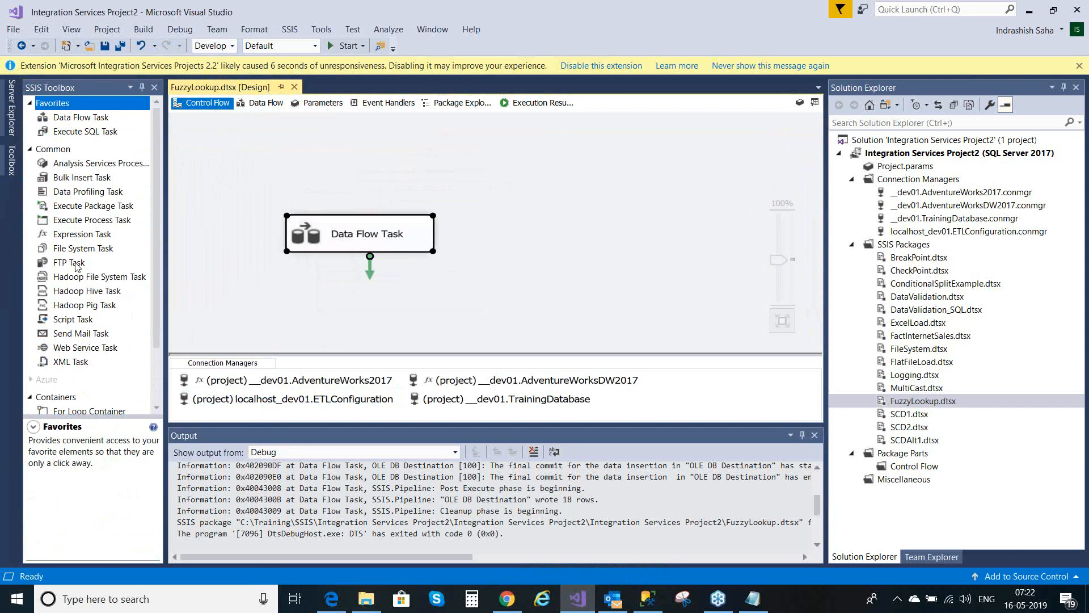
{"action": "left_click", "coordinate": [90, 346]}
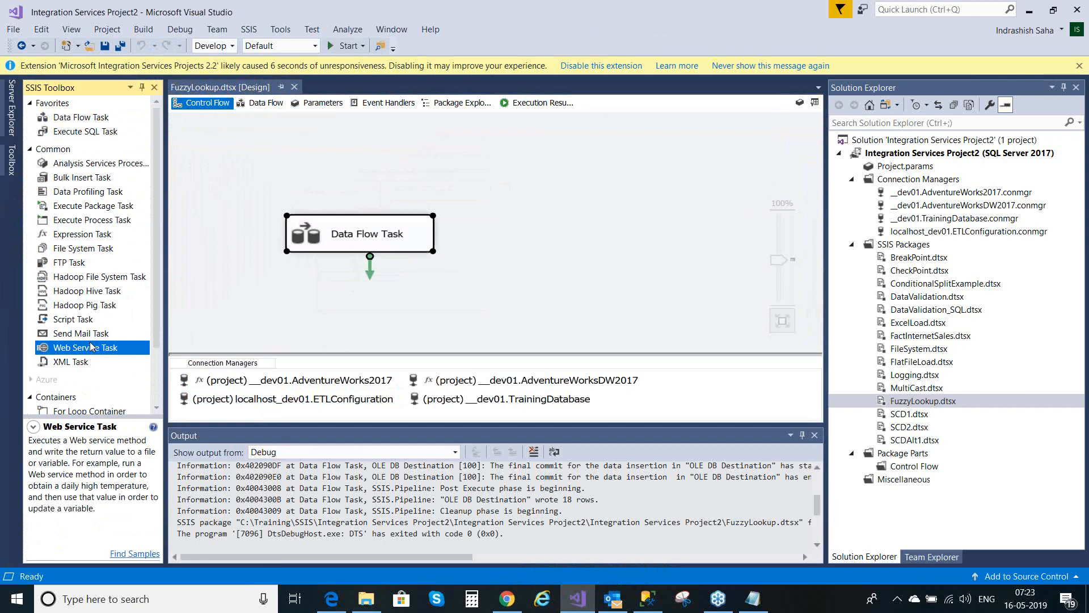
{"action": "left_click", "coordinate": [88, 335]}
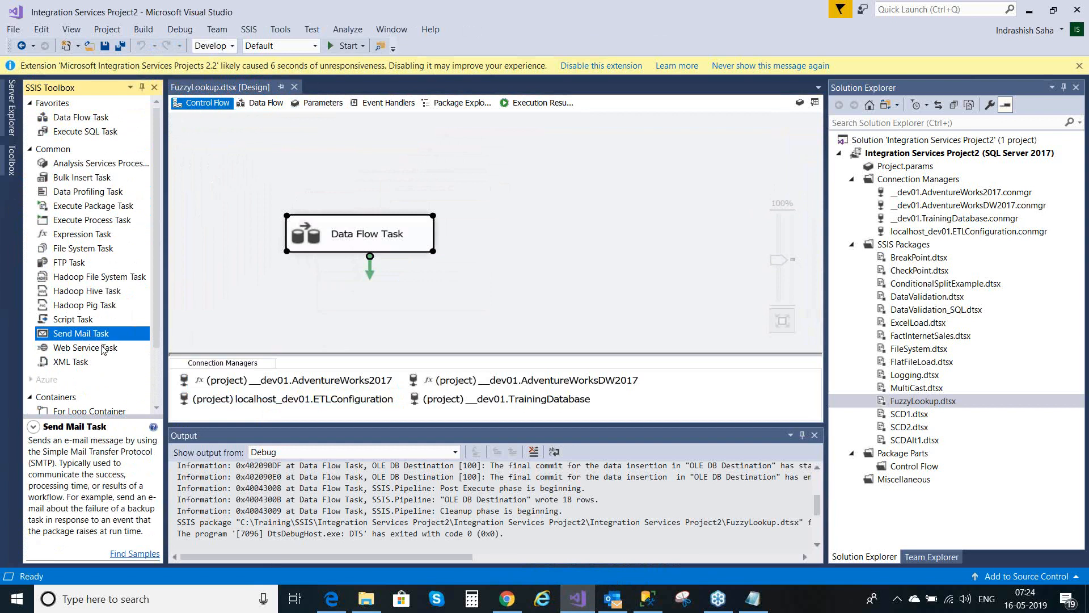
{"action": "left_click", "coordinate": [103, 348]}
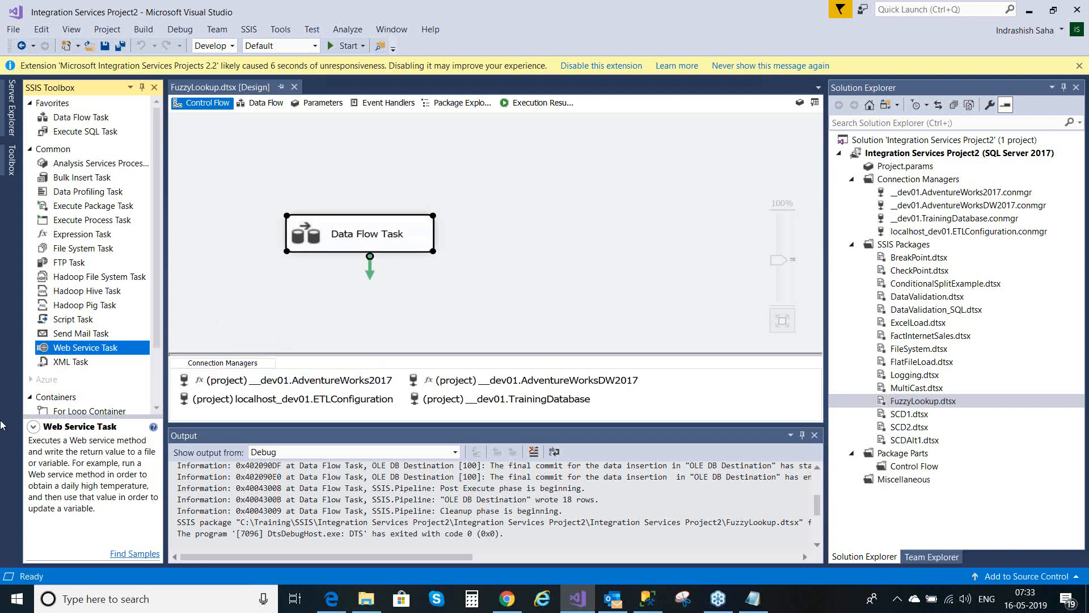
Add an XML Task to the control flow of FuzzyLookup.dtsx.
{"action": "left_click", "coordinate": [61, 366]}
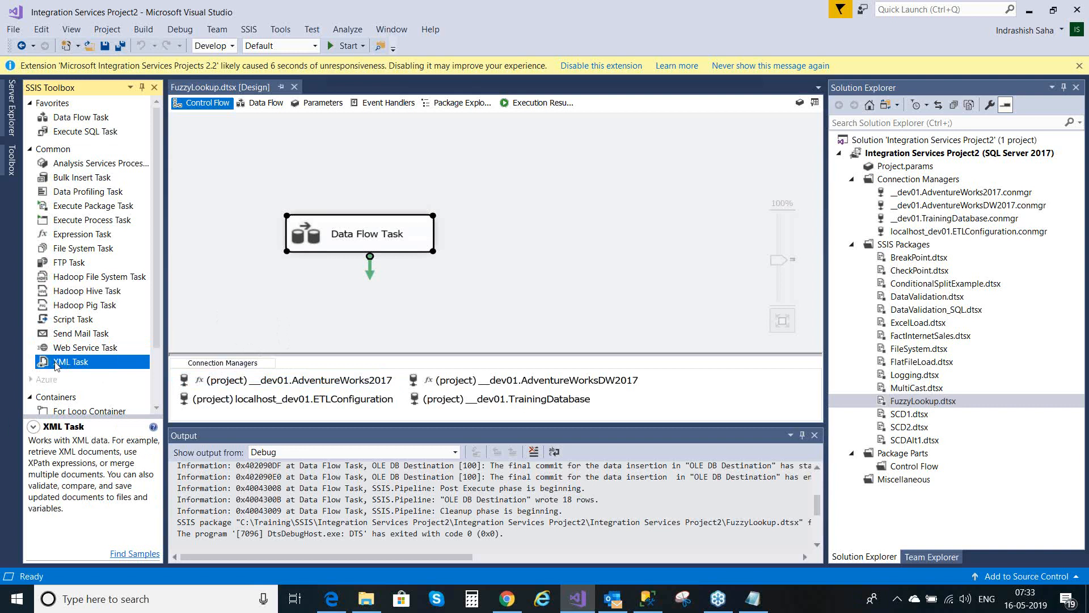
{"action": "double_click", "coordinate": [56, 363]}
{"action": "left_click", "coordinate": [225, 141]}
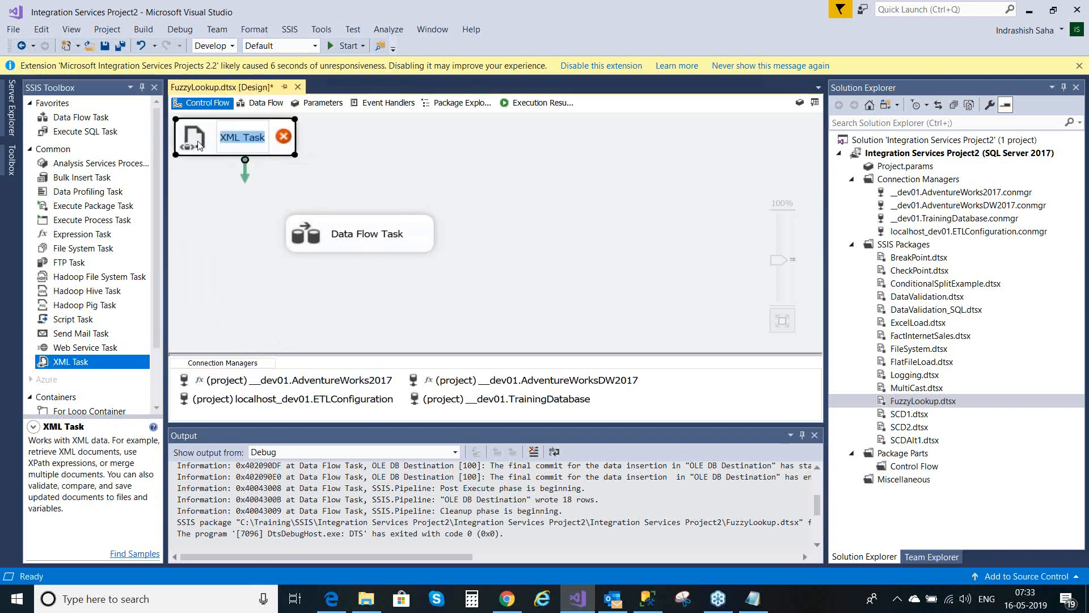
Examine the XML Task's diff, source and expression properties in its editor, and cancel without changing anything.
{"action": "double_click", "coordinate": [200, 142]}
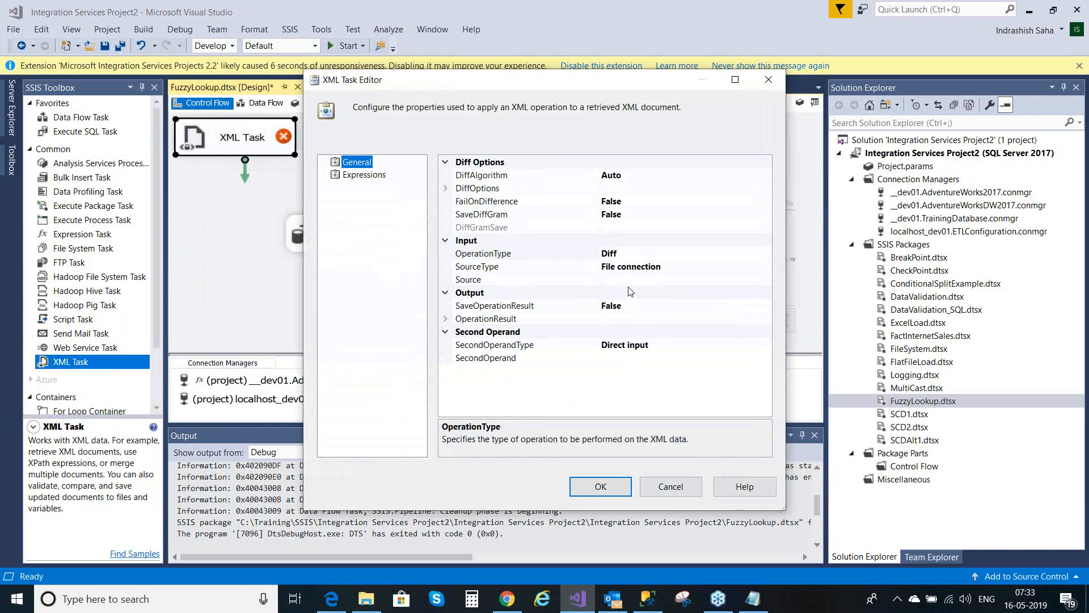
{"action": "left_click", "coordinate": [624, 226]}
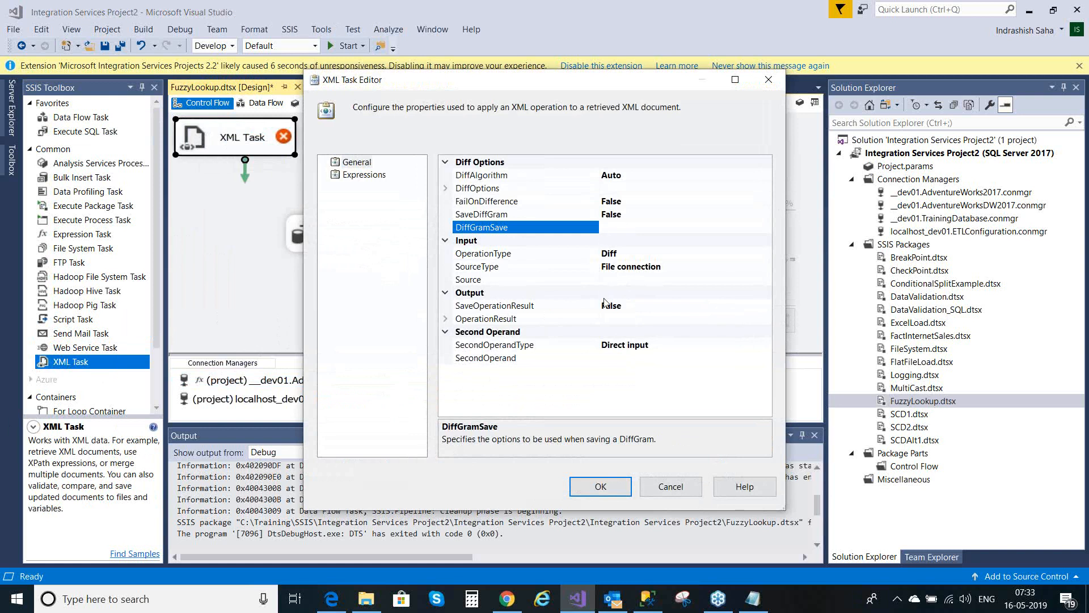
{"action": "left_click", "coordinate": [621, 277]}
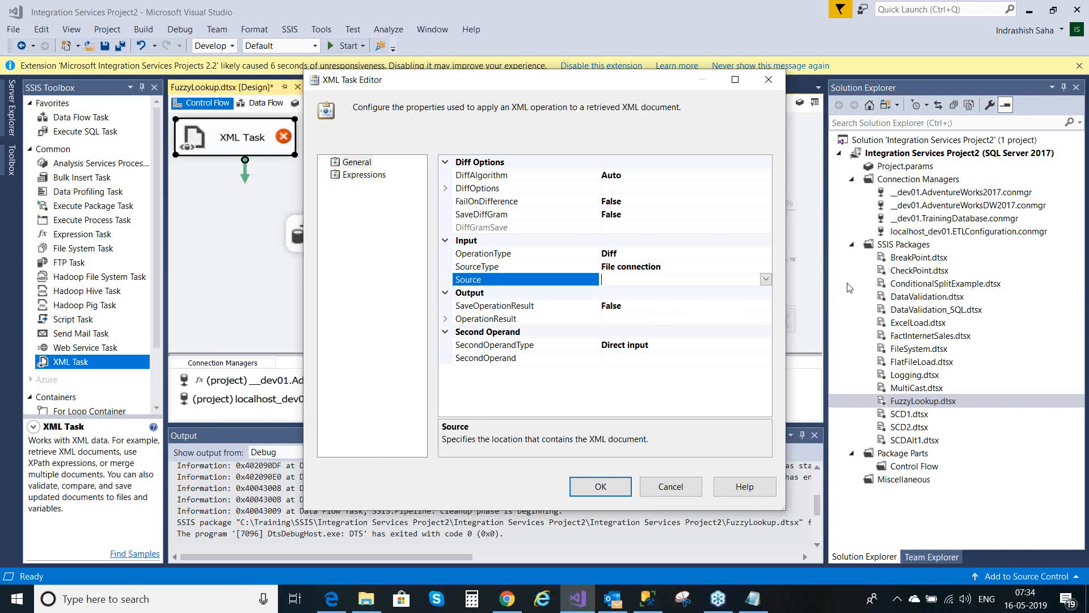
{"action": "left_click", "coordinate": [765, 279]}
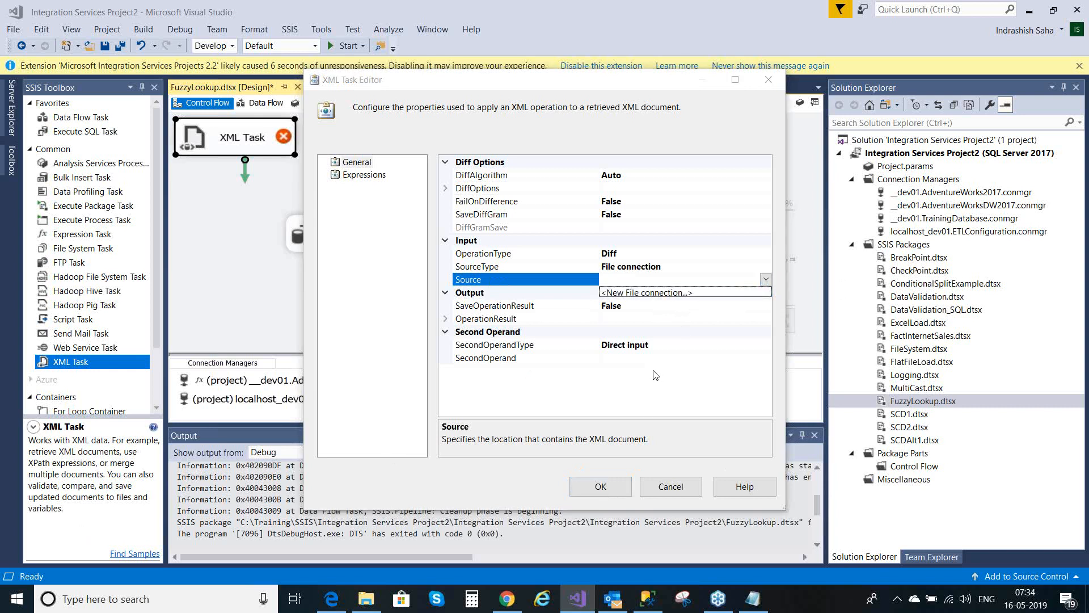
{"action": "left_click", "coordinate": [618, 416]}
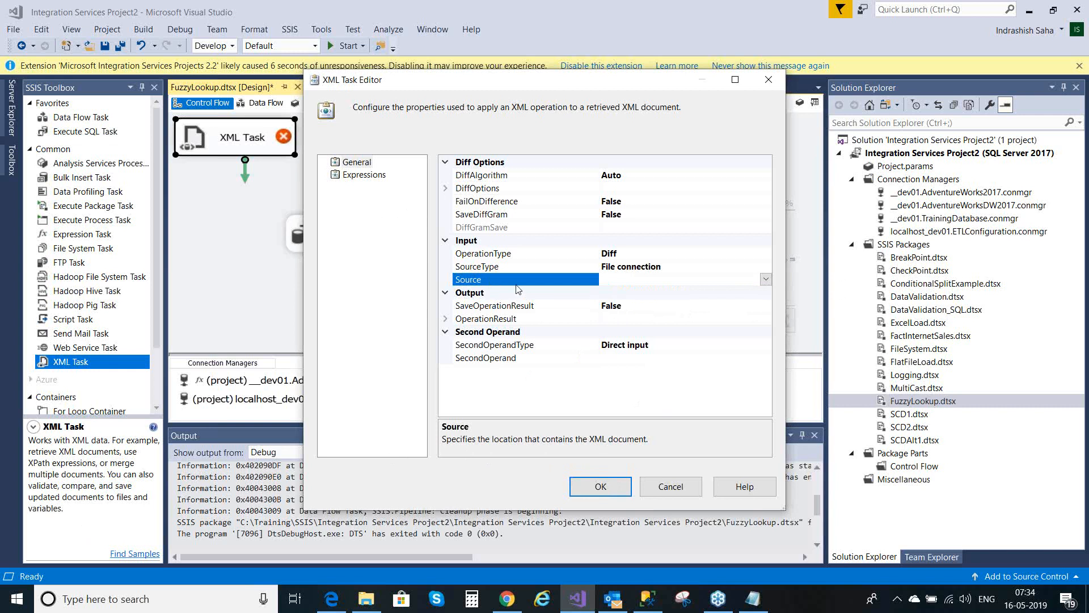
{"action": "left_click", "coordinate": [364, 176]}
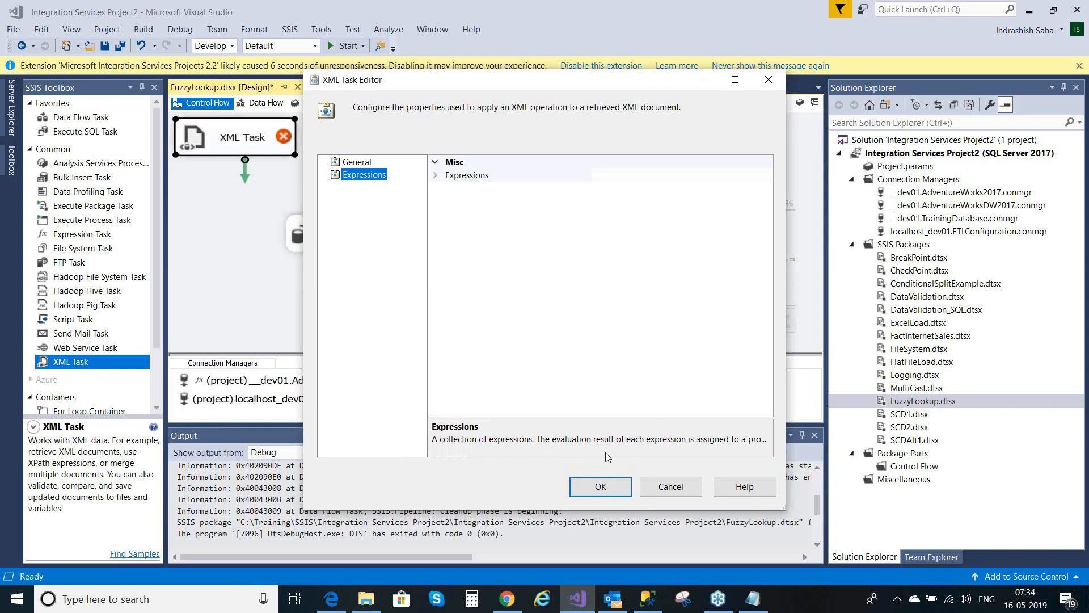
{"action": "left_click", "coordinate": [671, 488]}
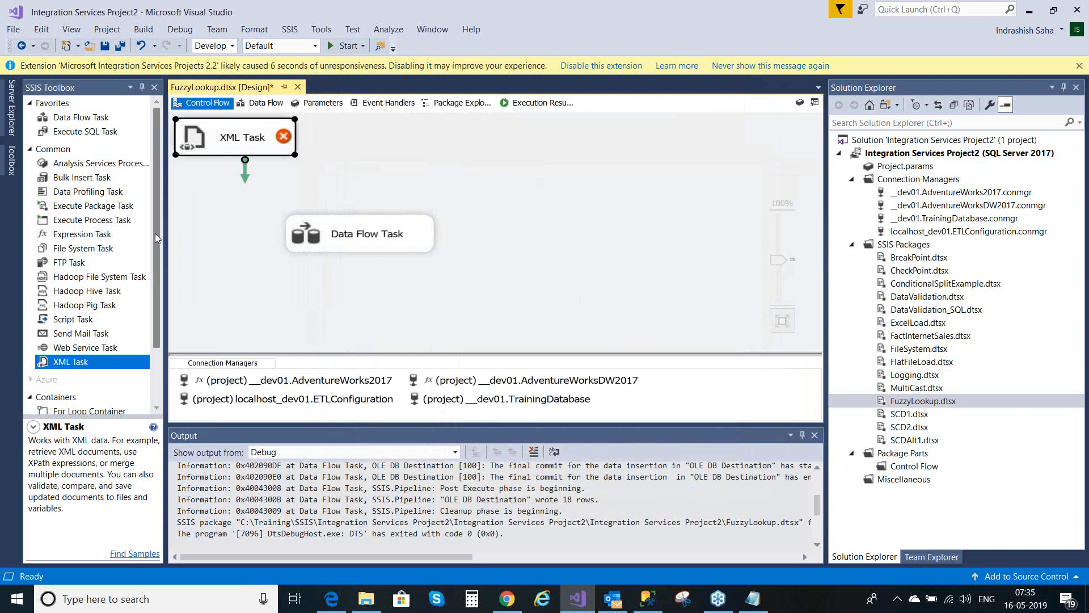
{"action": "left_click_drag", "start_coordinate": [155, 234], "coordinate": [155, 211]}
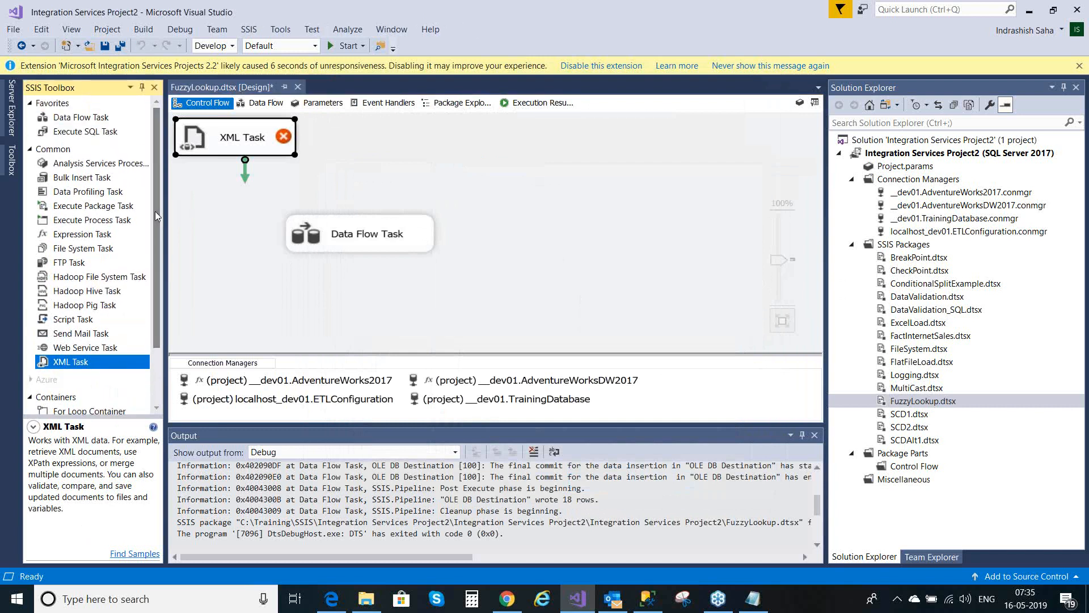